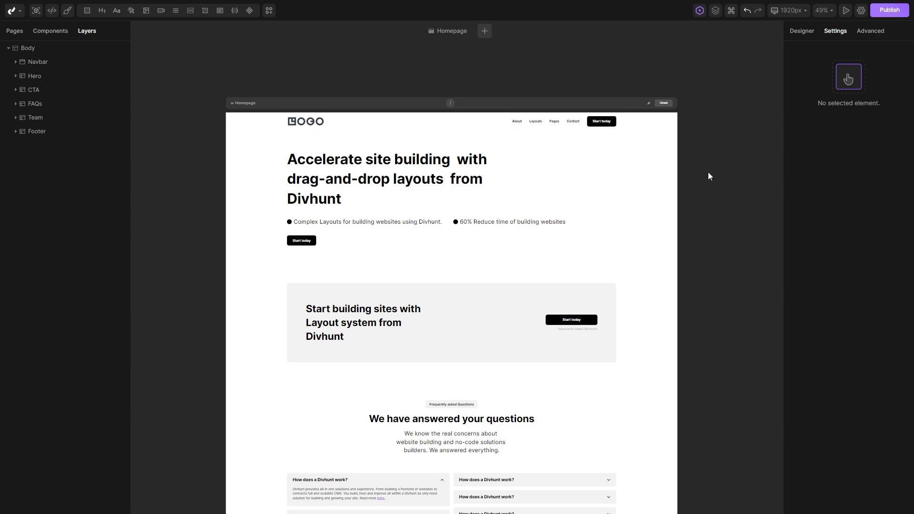
# Inspect the navbar section, its logo image and the Layouts menu link.
pyautogui.click(642, 125)
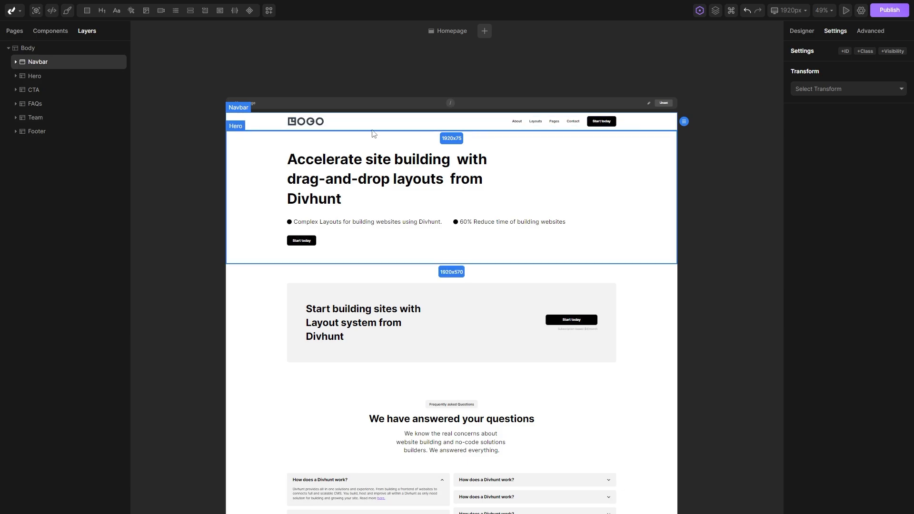
pyautogui.click(307, 121)
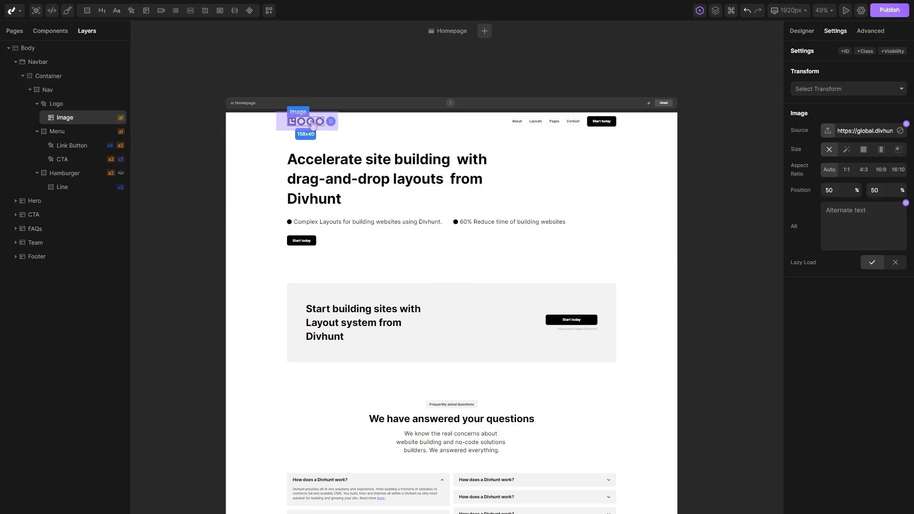
pyautogui.click(536, 123)
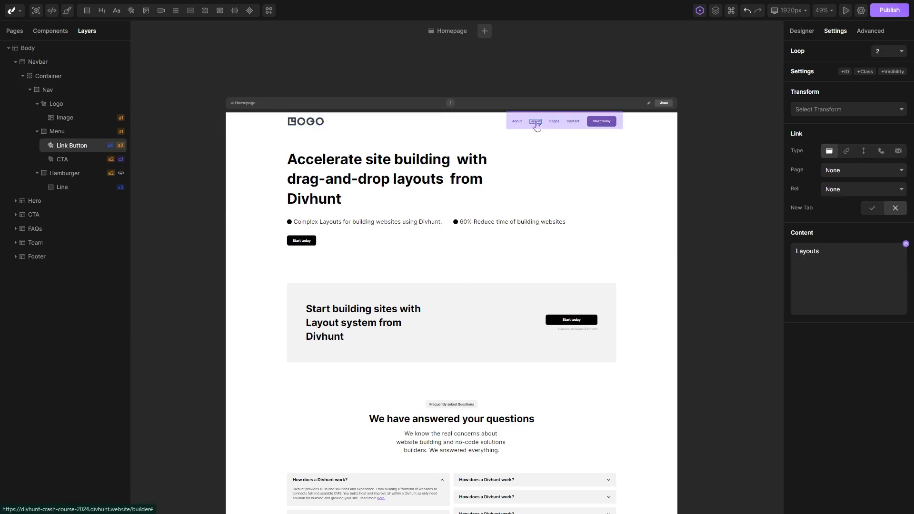
# Inspect the Hero section, its main heading, the first list paragraph and the Start today button.
pyautogui.click(250, 169)
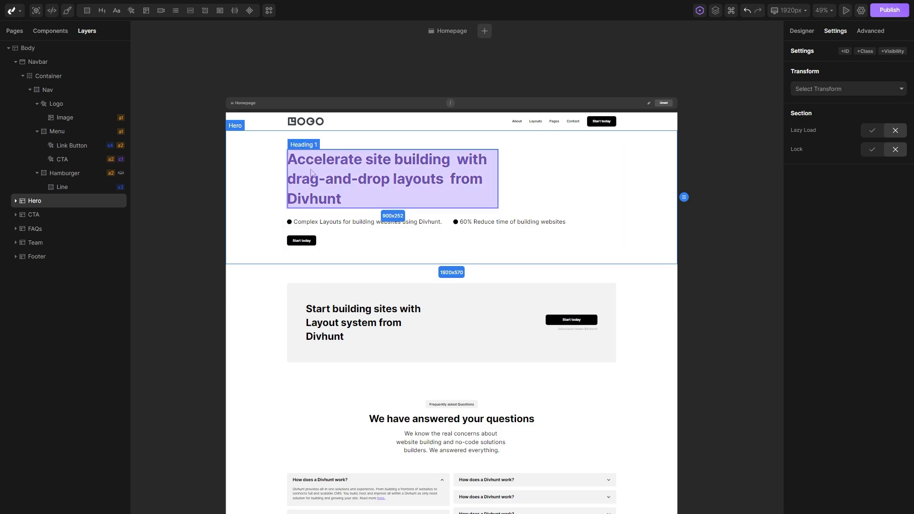
pyautogui.click(346, 177)
pyautogui.click(341, 225)
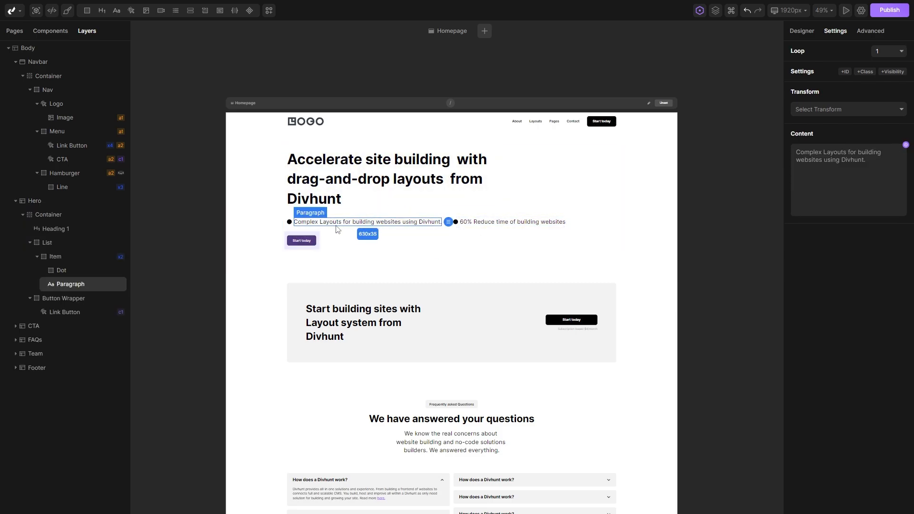
pyautogui.click(291, 244)
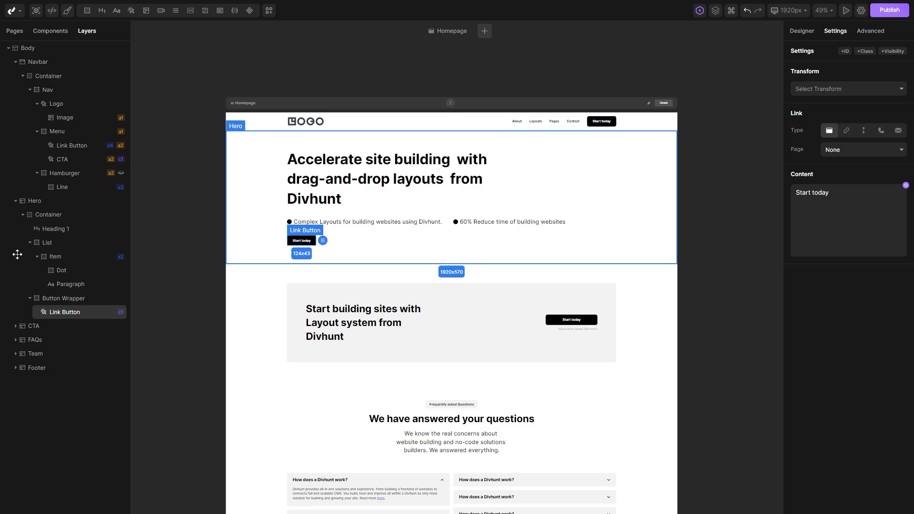
# Trace the Hero hierarchy from the list paragraph through its Item, List and Container up to the section.
pyautogui.click(75, 287)
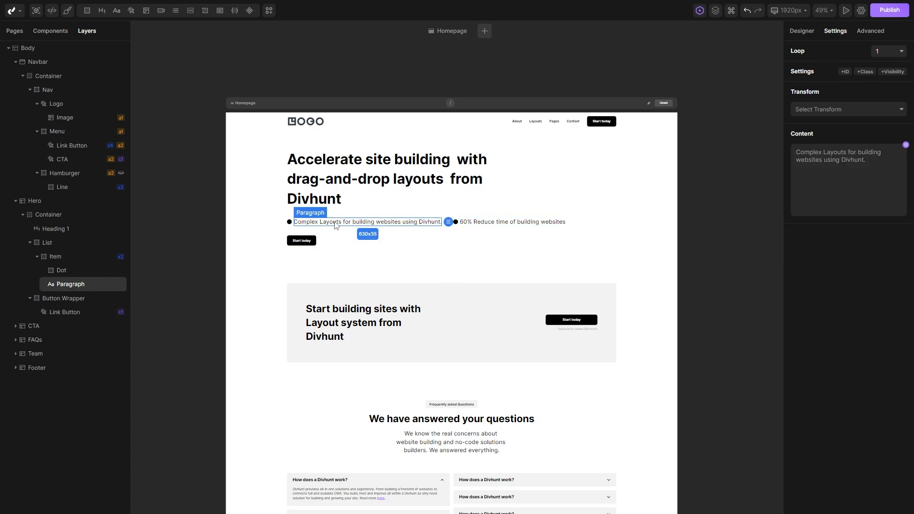
pyautogui.click(60, 257)
pyautogui.click(47, 243)
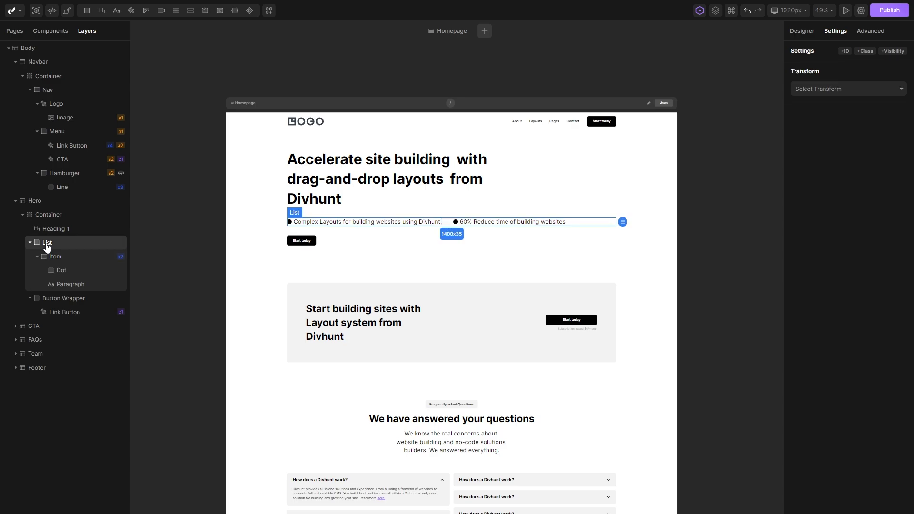
pyautogui.click(45, 216)
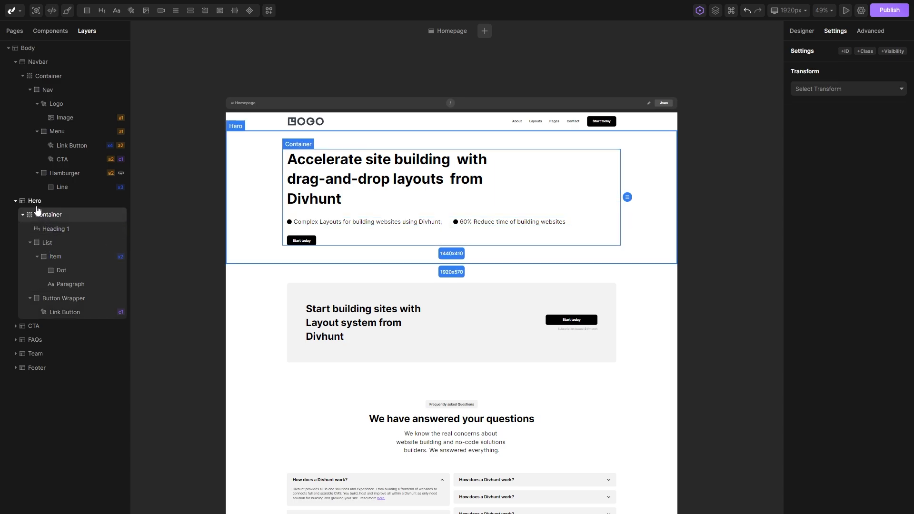
pyautogui.click(33, 204)
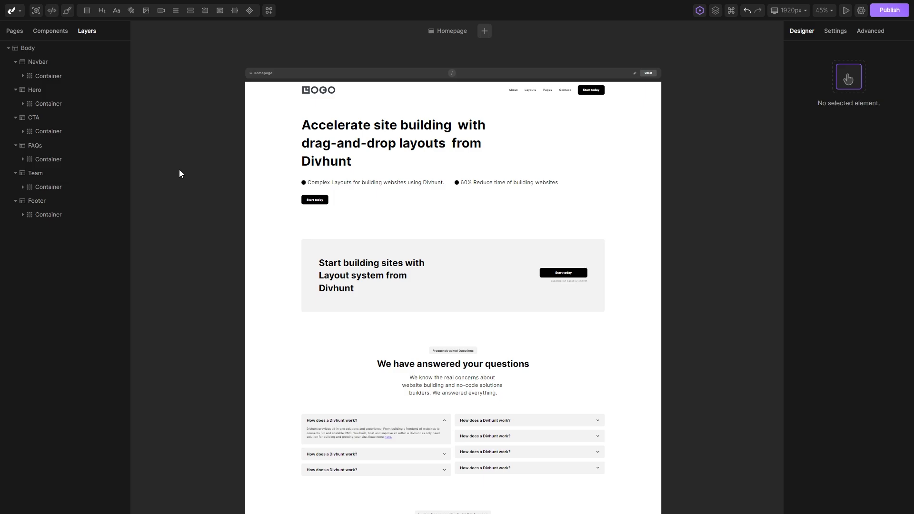
# Compare the size and spacing settings of the Container elements in the page's sections, from Navbar to Footer.
pyautogui.click(46, 76)
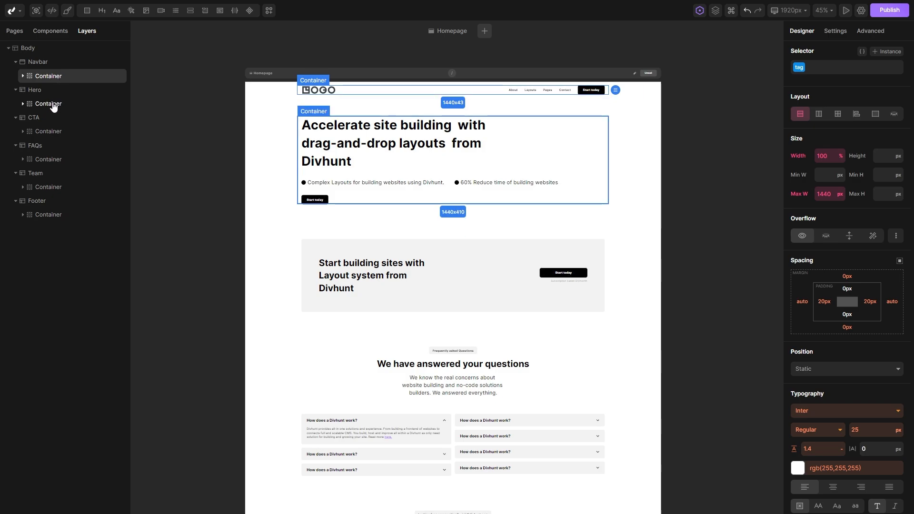
pyautogui.click(48, 131)
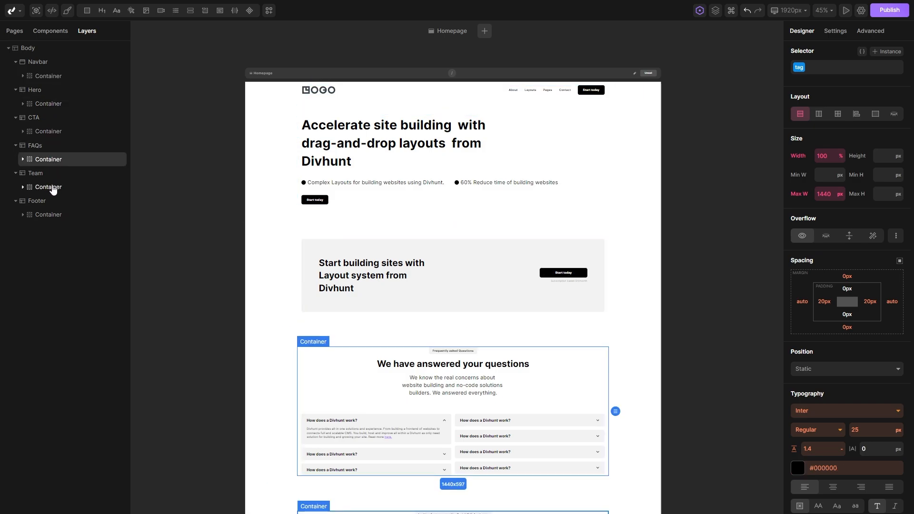
pyautogui.click(53, 215)
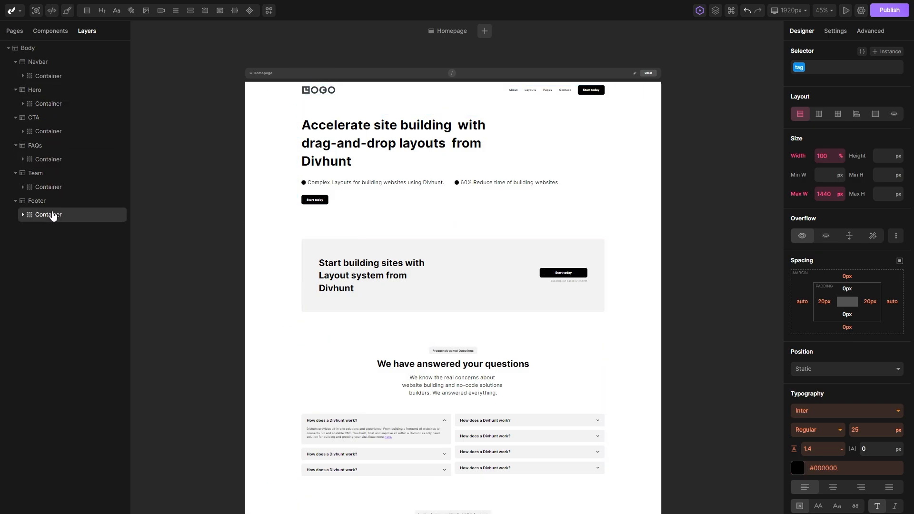
# Preview the homepage, check its layout by resizing the preview width, and return to the builder.
pyautogui.click(846, 10)
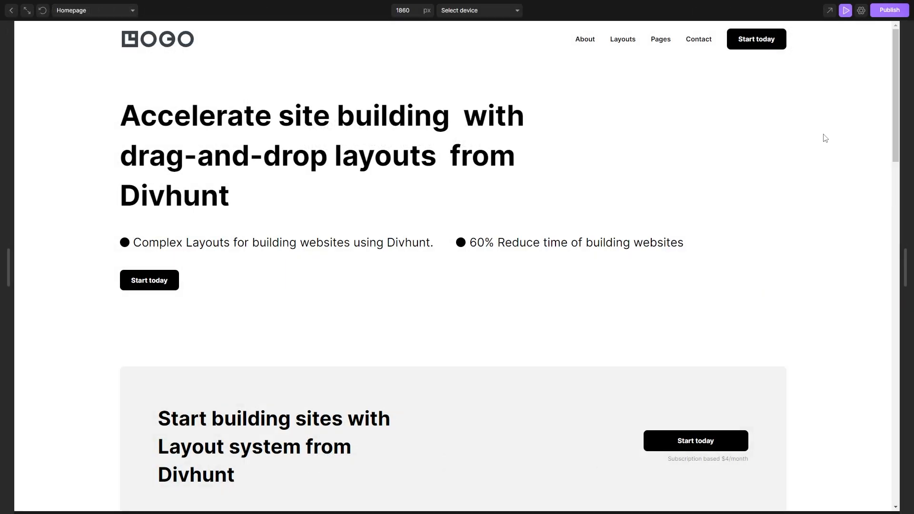
pyautogui.moveTo(906, 262)
pyautogui.mouseDown()
pyautogui.moveTo(692, 248)
pyautogui.moveTo(906, 257)
pyautogui.mouseUp()
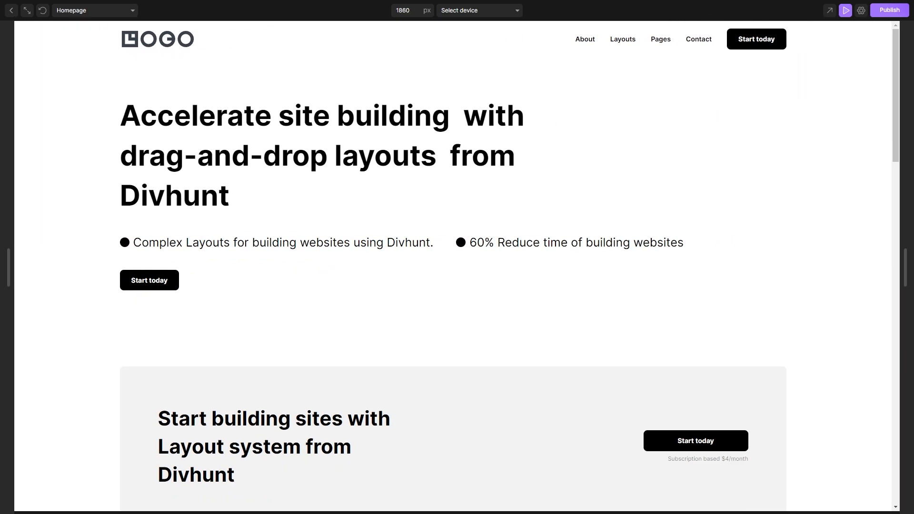
pyautogui.click(846, 11)
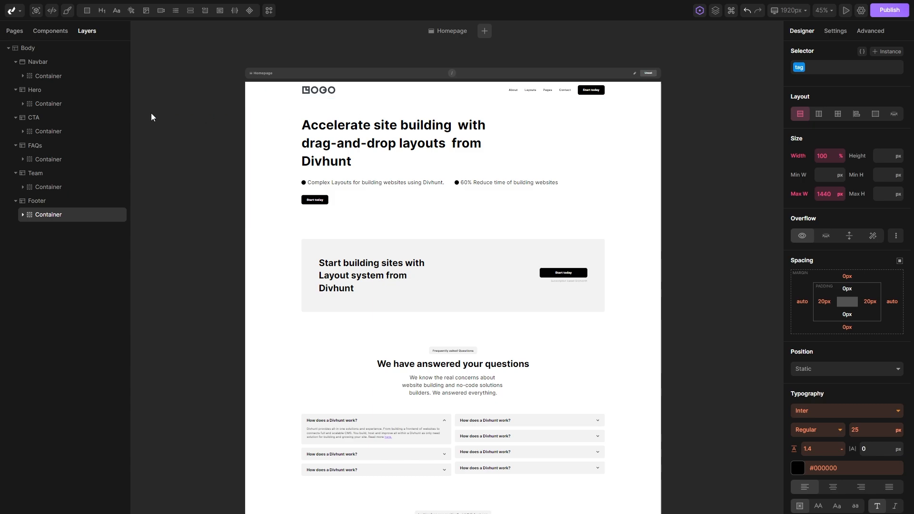
# Try placing the Hero's Div directly in the section, outside its Container, and move it back inside.
pyautogui.click(23, 104)
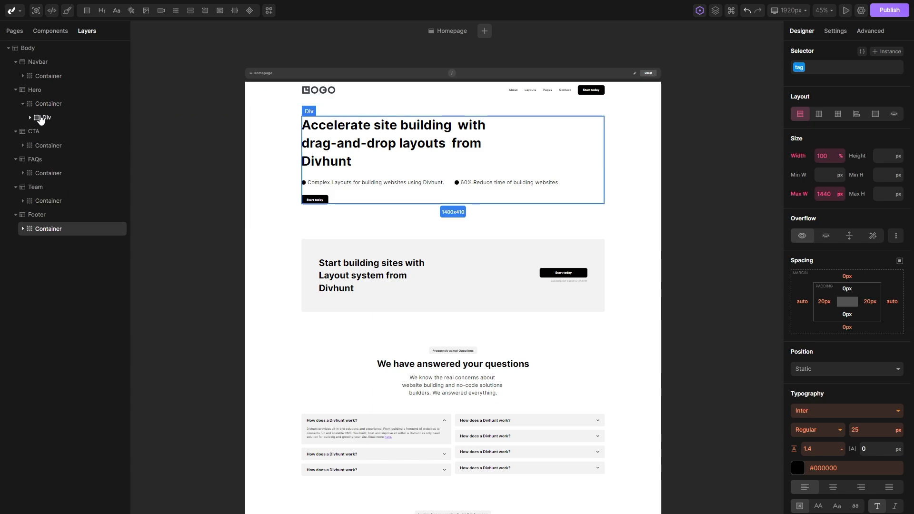
pyautogui.moveTo(41, 119); pyautogui.dragTo(41, 103)
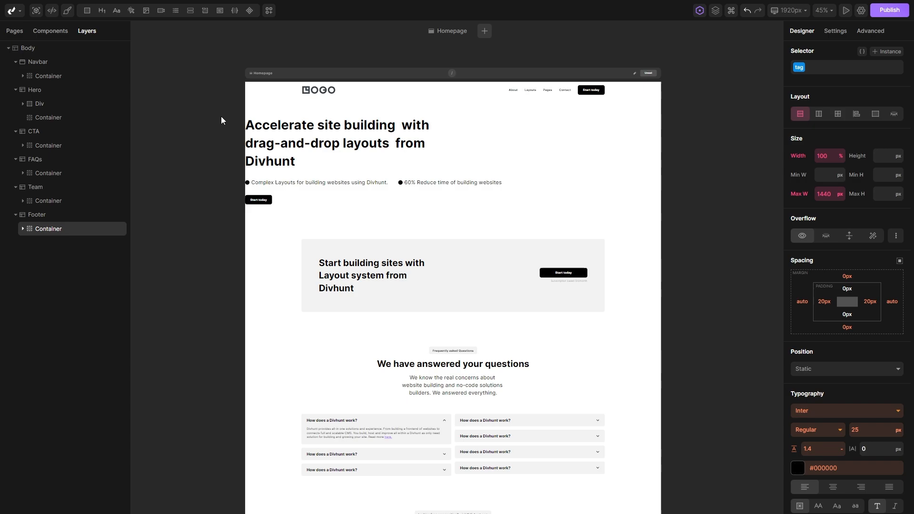
pyautogui.moveTo(36, 107); pyautogui.dragTo(56, 127)
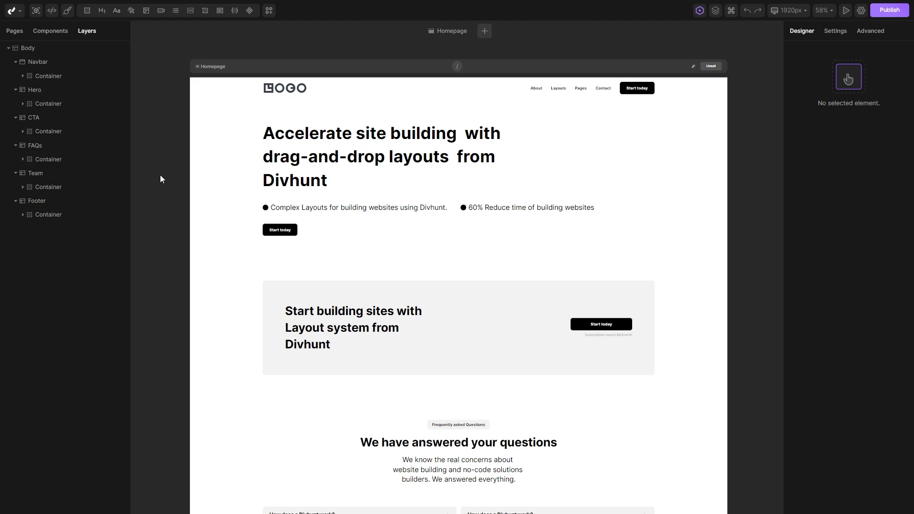
# Set the Hero section's background colour to light grey, rgb(216,216,216).
pyautogui.click(240, 153)
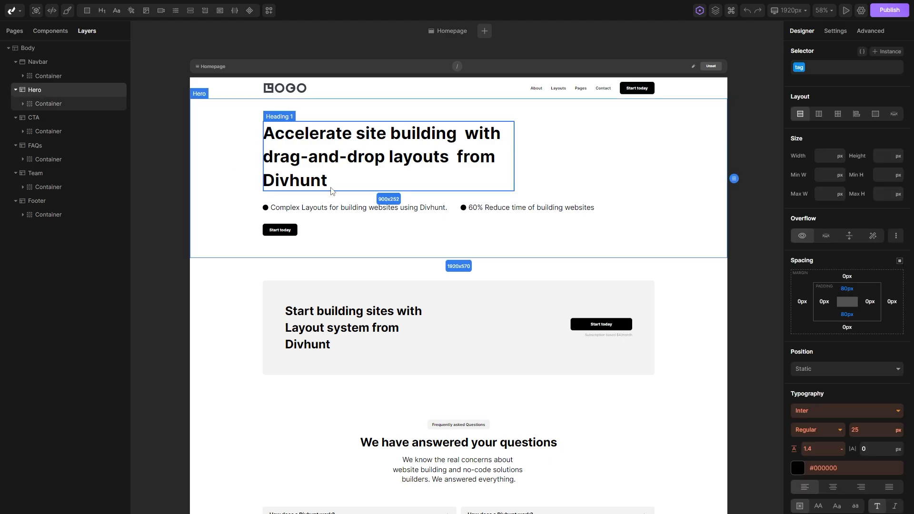
pyautogui.scroll(-5, 809, 333)
pyautogui.click(797, 376)
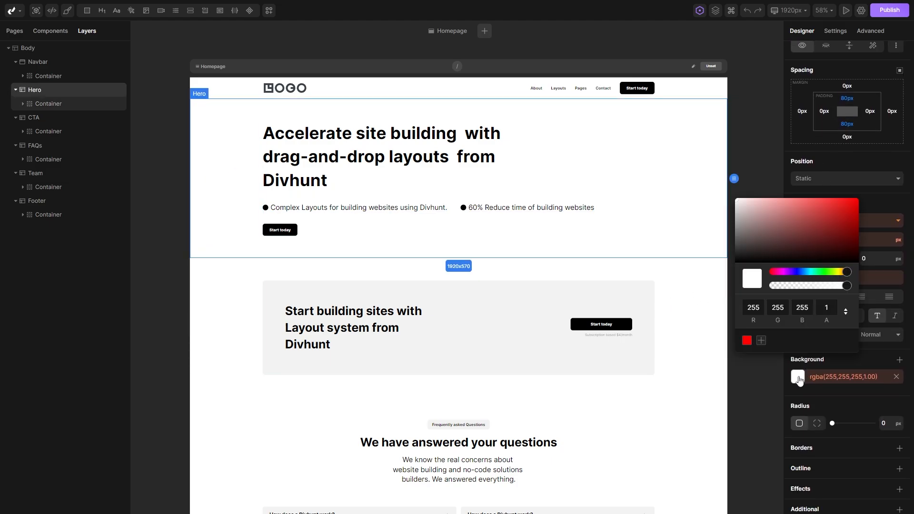
pyautogui.click(734, 214)
pyautogui.moveTo(735, 214); pyautogui.dragTo(730, 207)
pyautogui.click(686, 267)
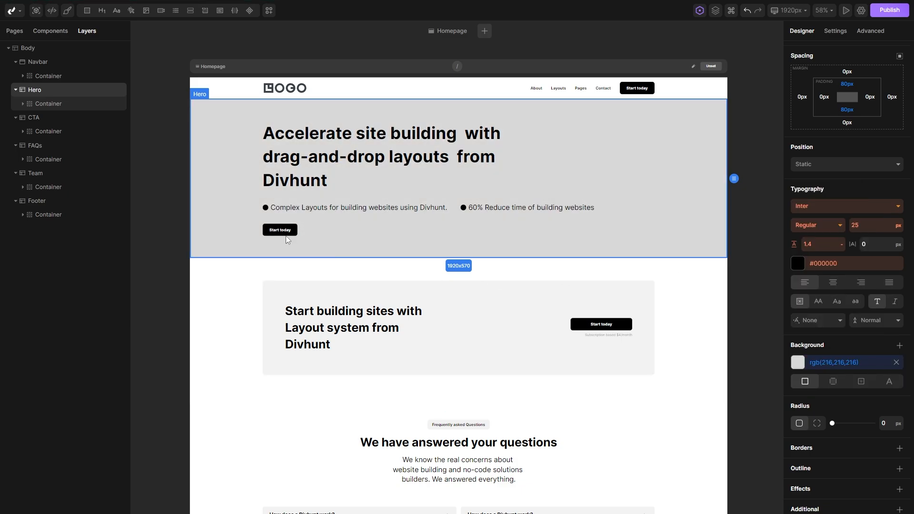
# Try the Hero section's bottom padding at 140 px and at 0 px, and set it back to 80 px.
pyautogui.scroll(5, 876, 232)
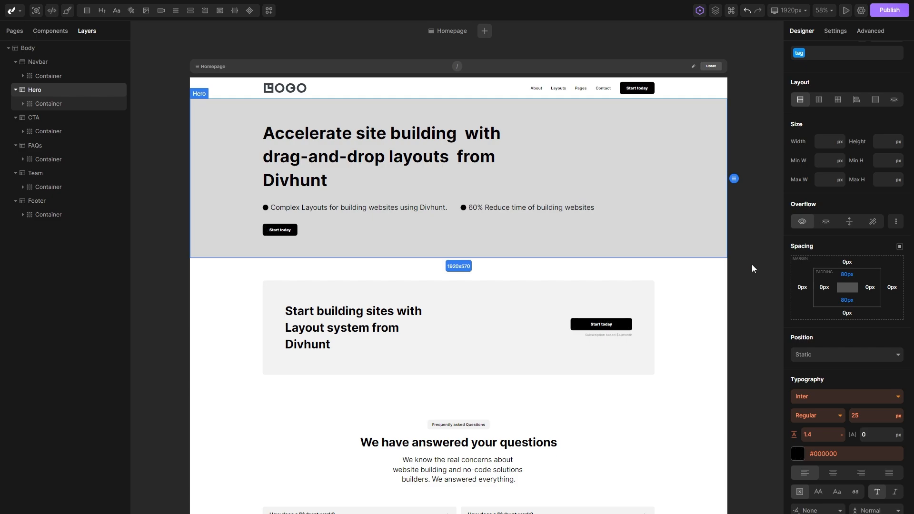
pyautogui.moveTo(851, 300); pyautogui.dragTo(860, 271)
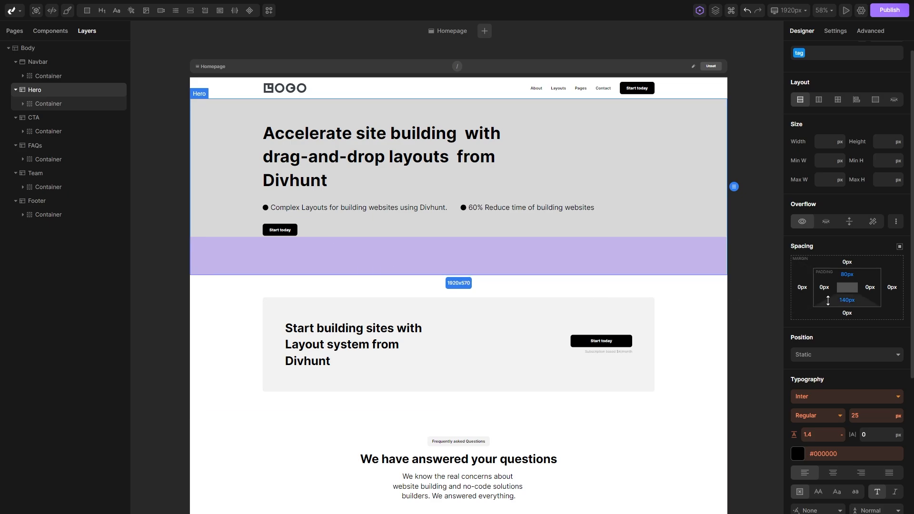
pyautogui.click(847, 300)
pyautogui.click(688, 272)
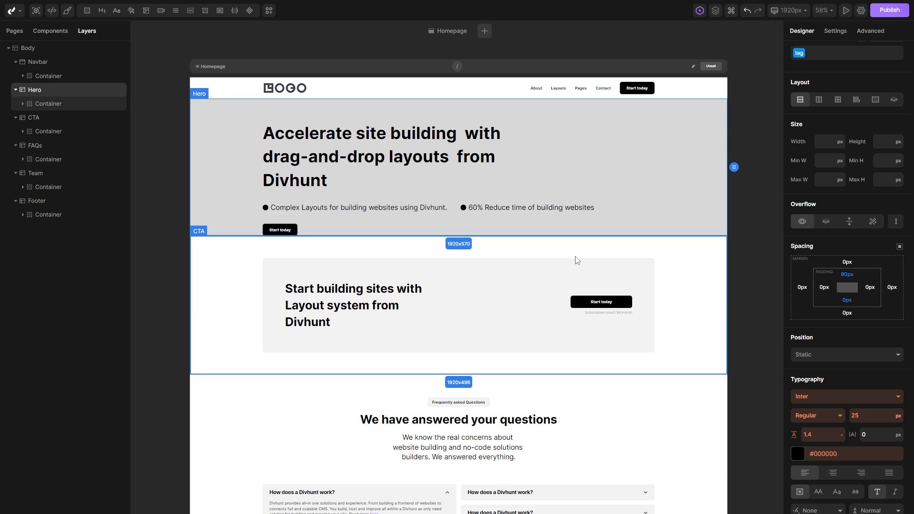
pyautogui.click(851, 303)
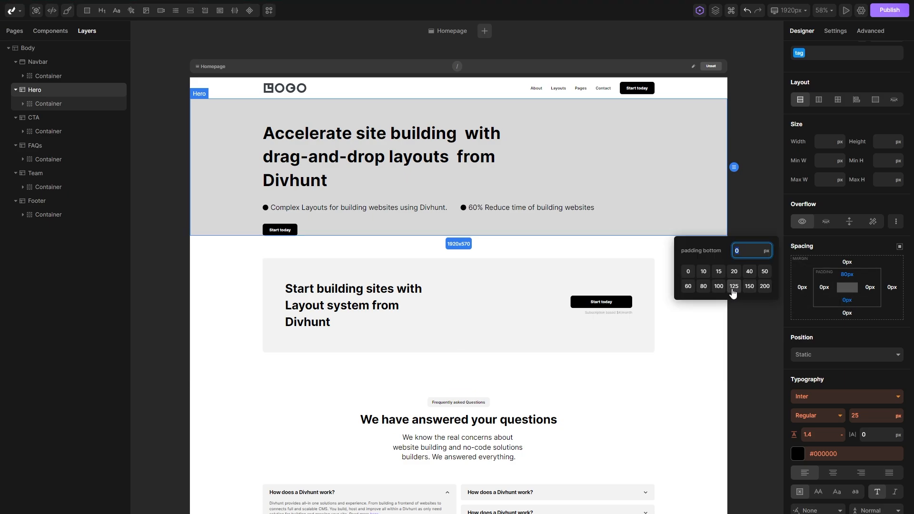
pyautogui.click(703, 286)
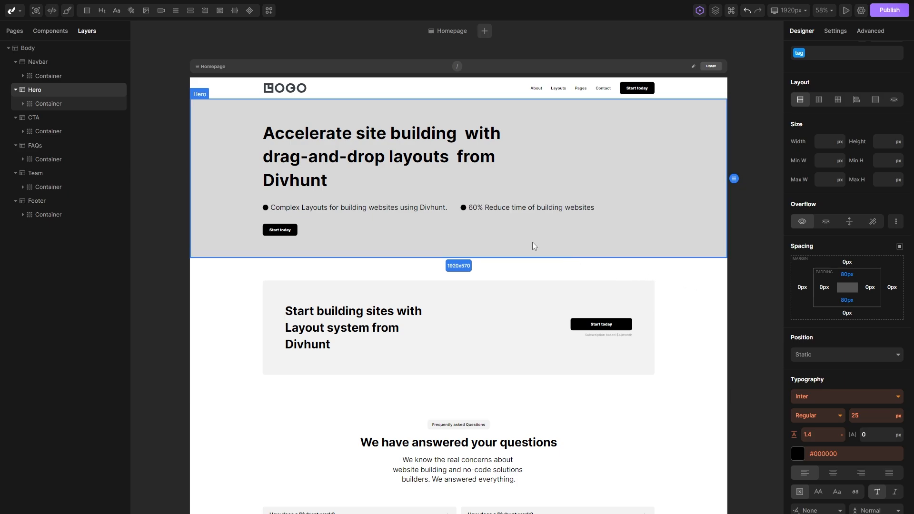
# Try the Hero list's top margin at 99 px and at 0 px, and set it back to 40 px.
pyautogui.click(455, 209)
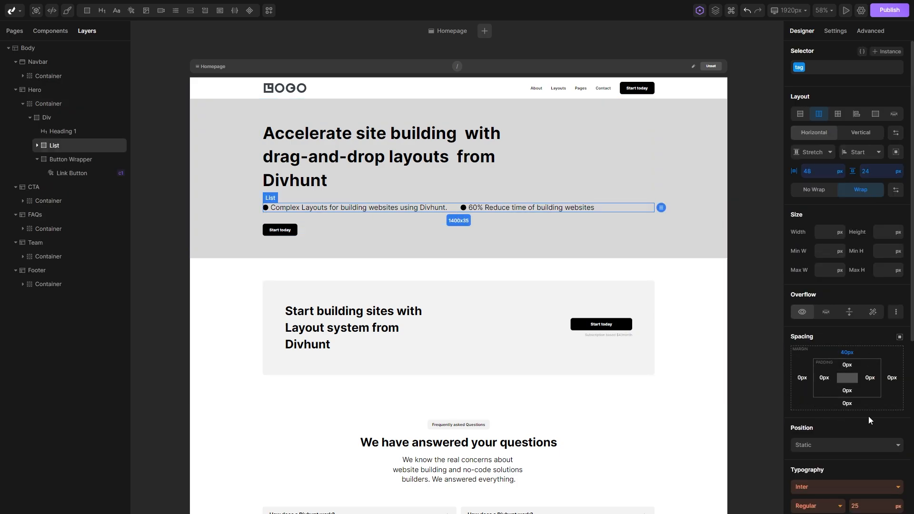
pyautogui.moveTo(859, 353); pyautogui.dragTo(861, 326)
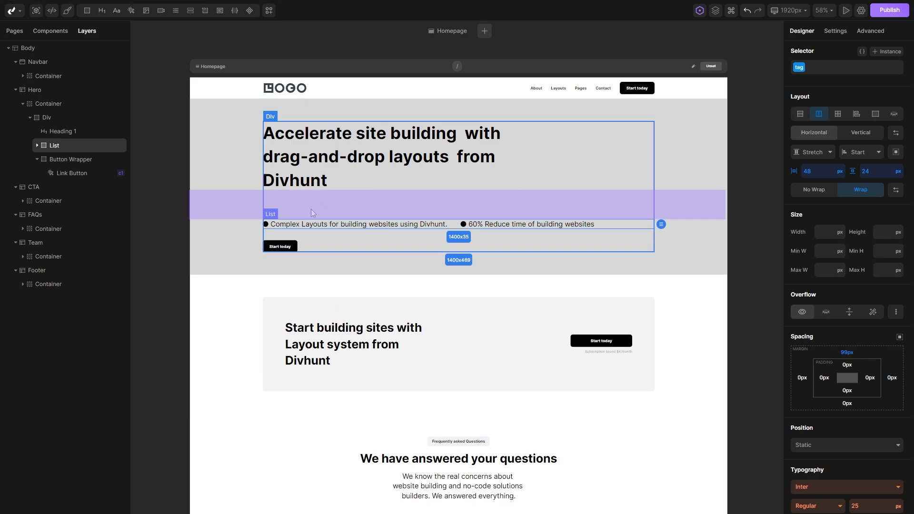
pyautogui.click(847, 353)
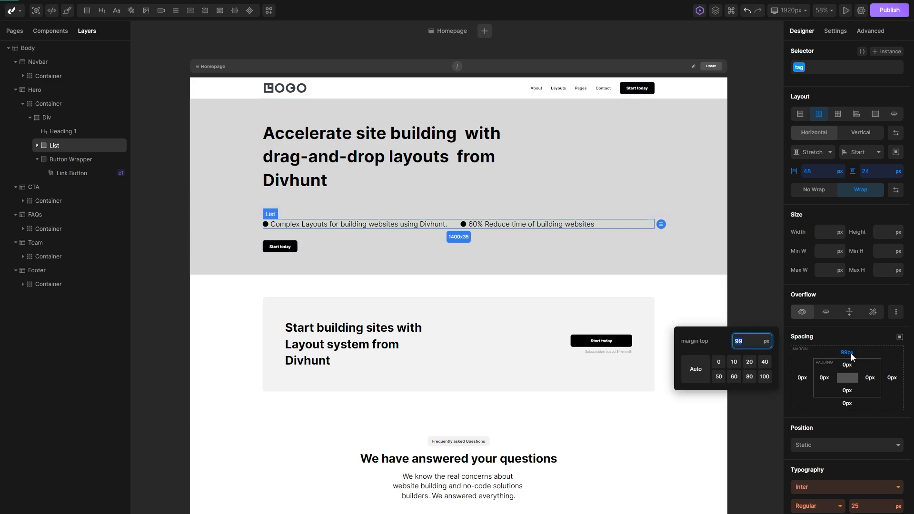
pyautogui.click(719, 362)
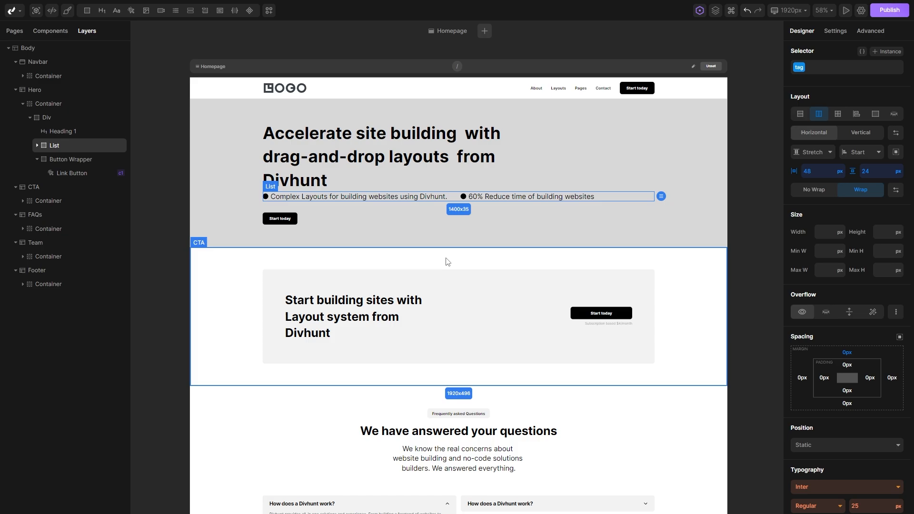
pyautogui.click(847, 352)
pyautogui.click(765, 377)
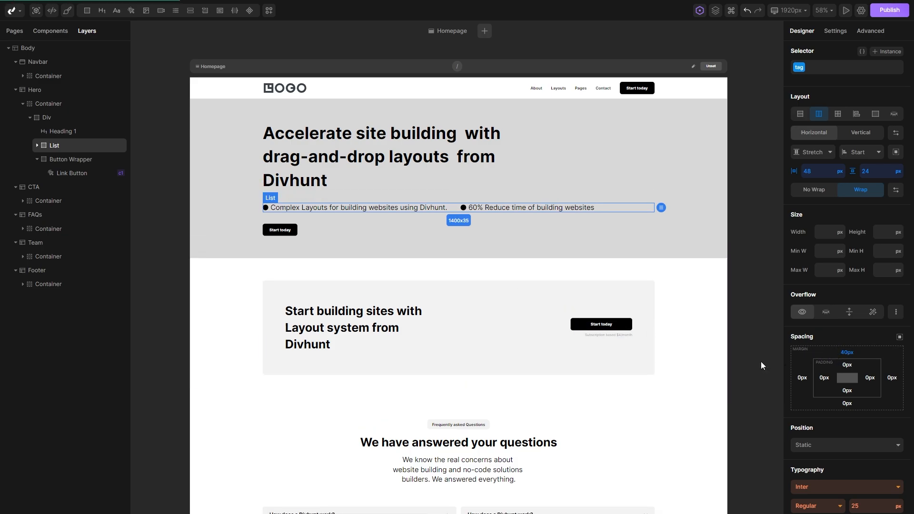
# Set the Hero section's padding to 53 px on all four sides.
pyautogui.click(708, 235)
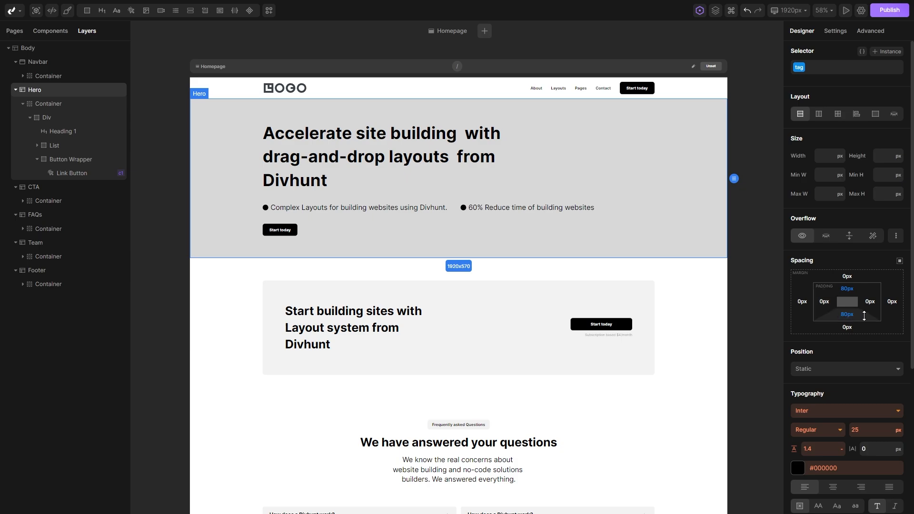
pyautogui.moveTo(863, 317); pyautogui.dragTo(865, 320)
pyautogui.moveTo(864, 306); pyautogui.dragTo(865, 312)
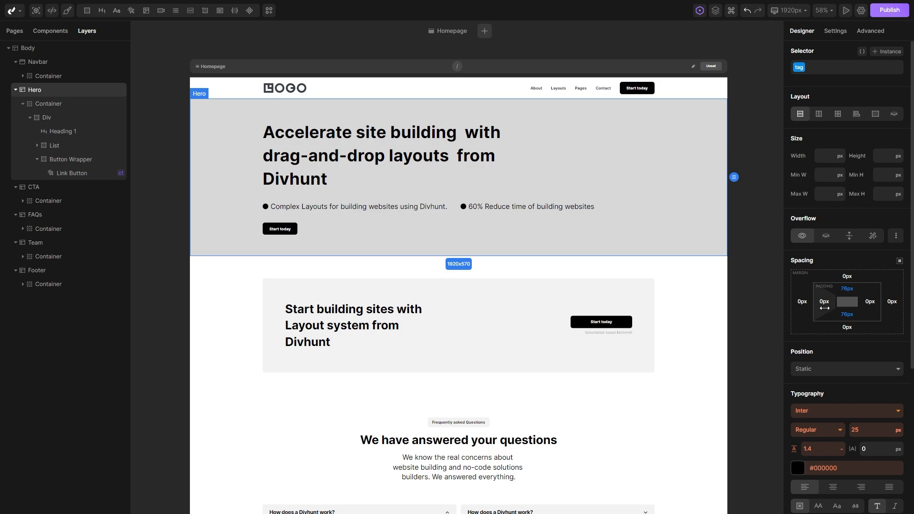
pyautogui.moveTo(824, 308); pyautogui.dragTo(850, 310)
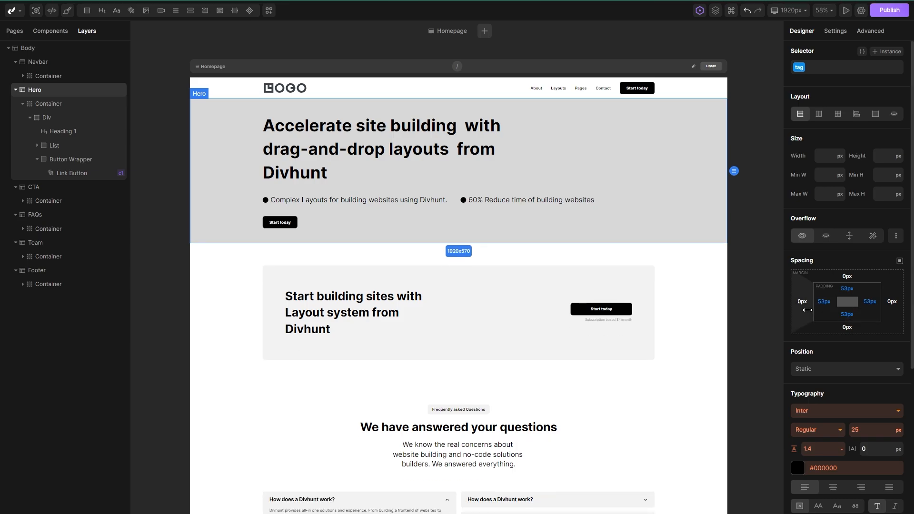
pyautogui.moveTo(802, 310); pyautogui.dragTo(828, 315)
pyautogui.moveTo(866, 279); pyautogui.dragTo(867, 250)
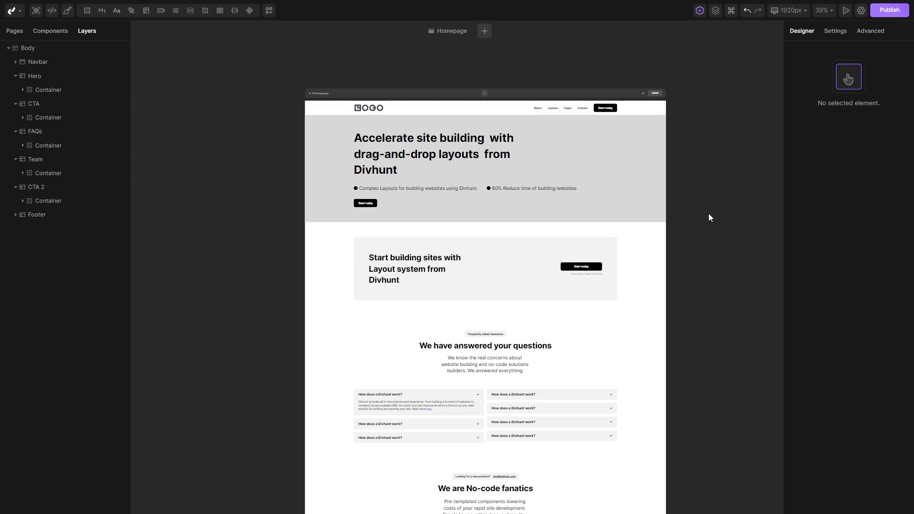
# Switch the Wrap block of the CTA 2 section to a flex layout so its Left and Right blocks sit side by side.
pyautogui.scroll(-10, 708, 217)
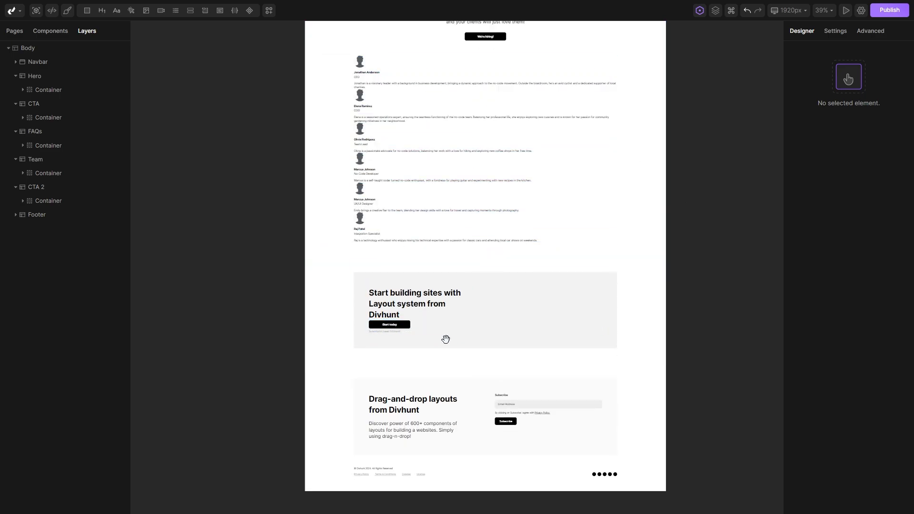
pyautogui.scroll(5, 433, 346)
pyautogui.click(377, 344)
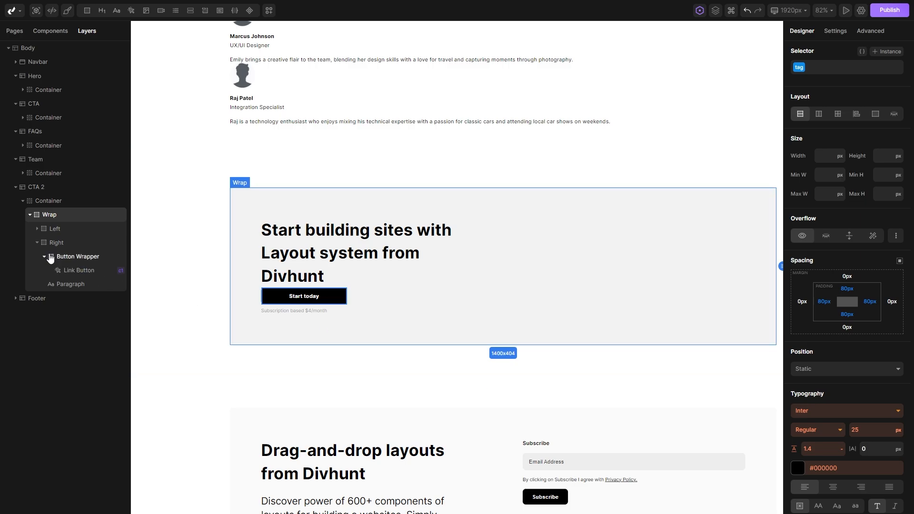
pyautogui.click(37, 243)
pyautogui.click(53, 229)
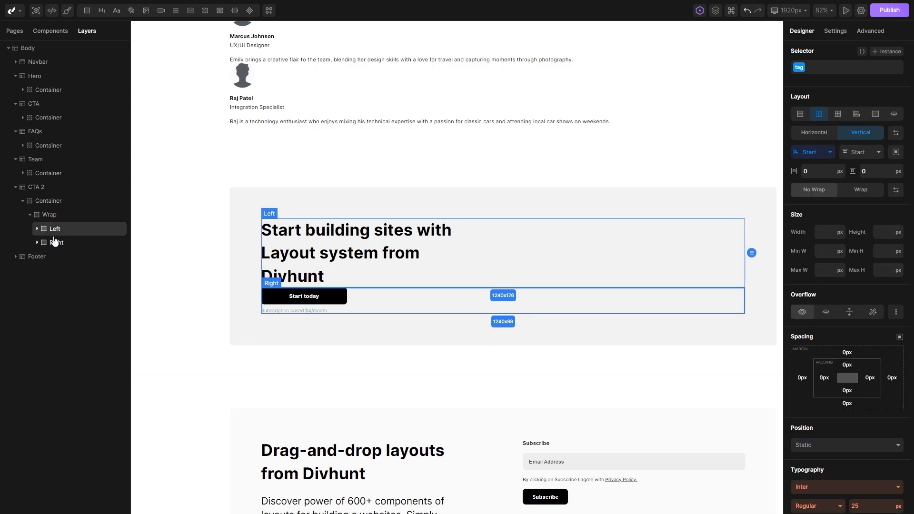
pyautogui.click(55, 244)
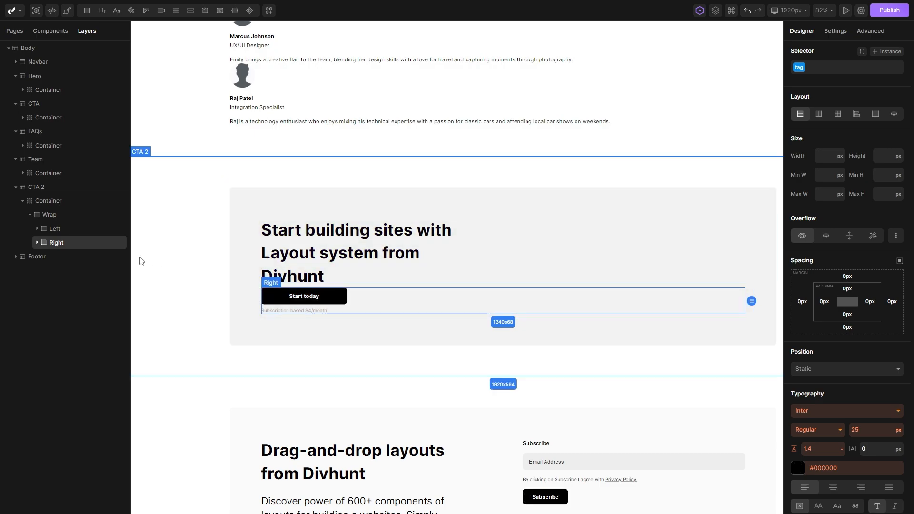
pyautogui.click(64, 217)
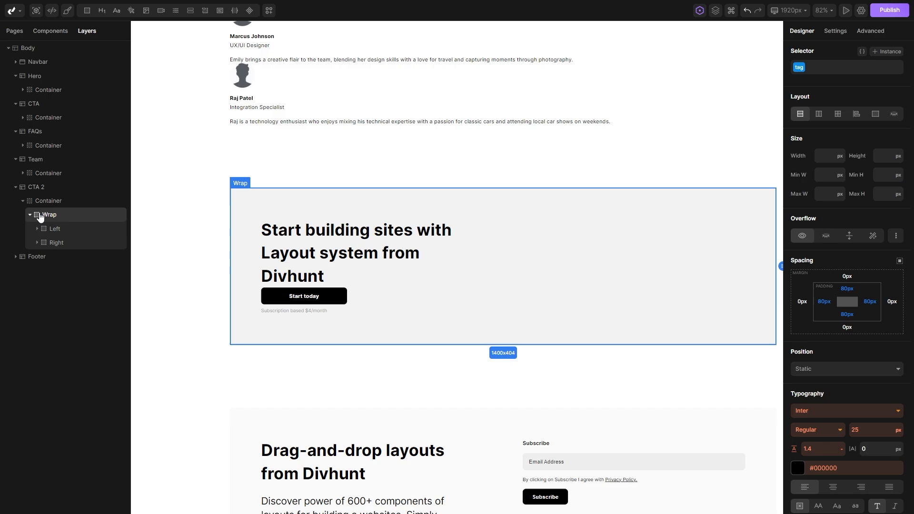
pyautogui.click(819, 115)
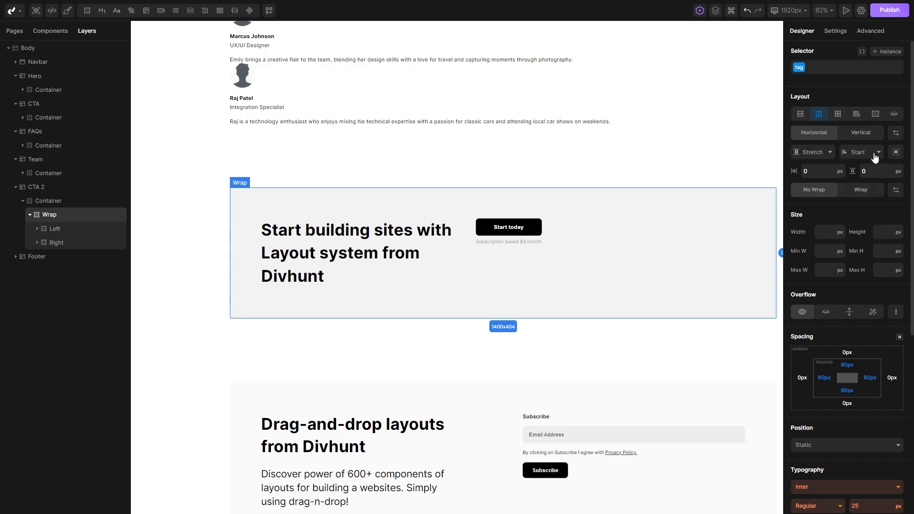
# Set the CTA 2 Wrap's flex alignment to Center and its justification to Space Between.
pyautogui.click(821, 152)
pyautogui.click(813, 207)
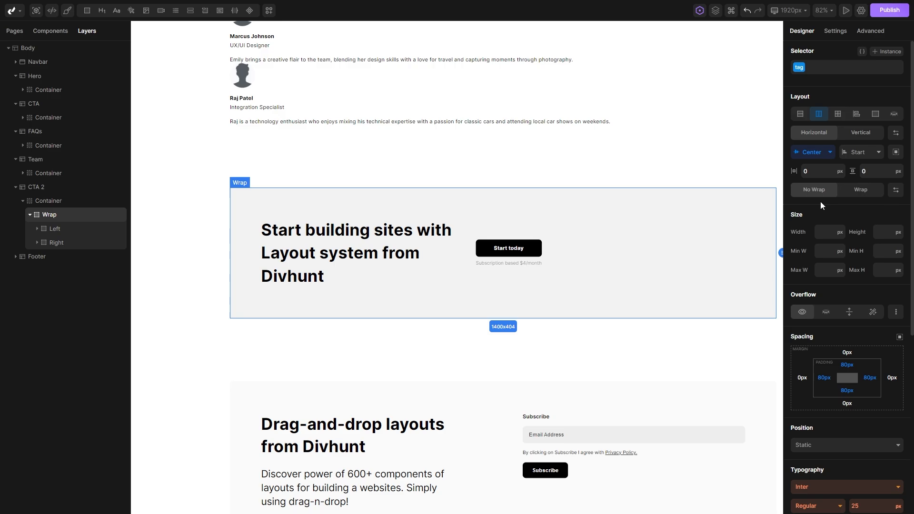
pyautogui.click(859, 152)
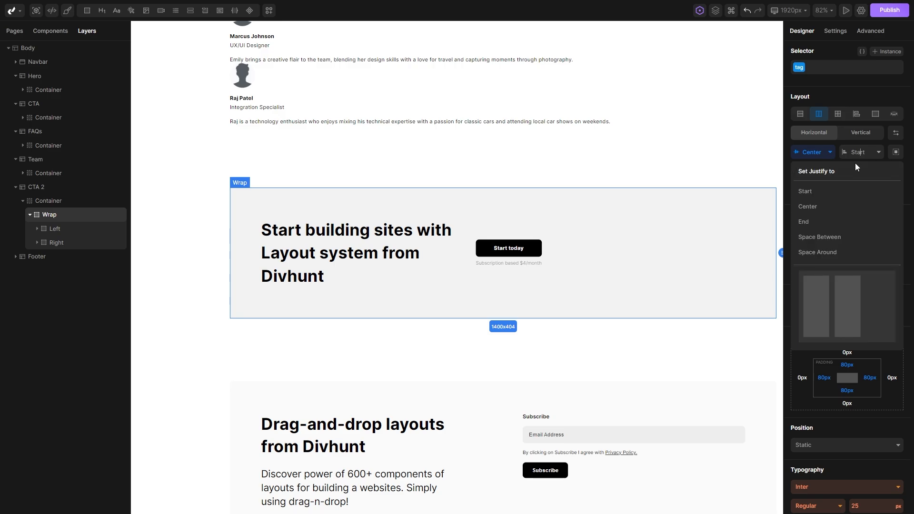
pyautogui.click(824, 243)
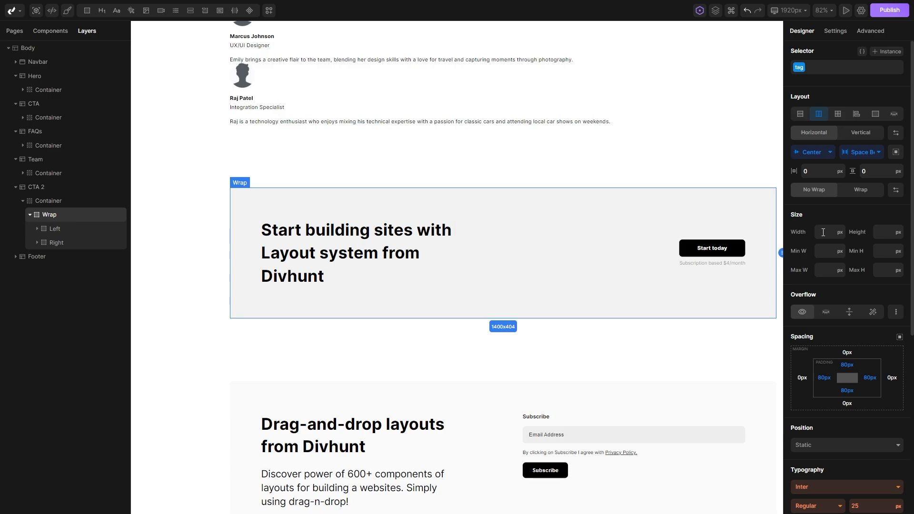
# Switch the Team section's Members block to a two-column grid layout.
pyautogui.scroll(10, 693, 137)
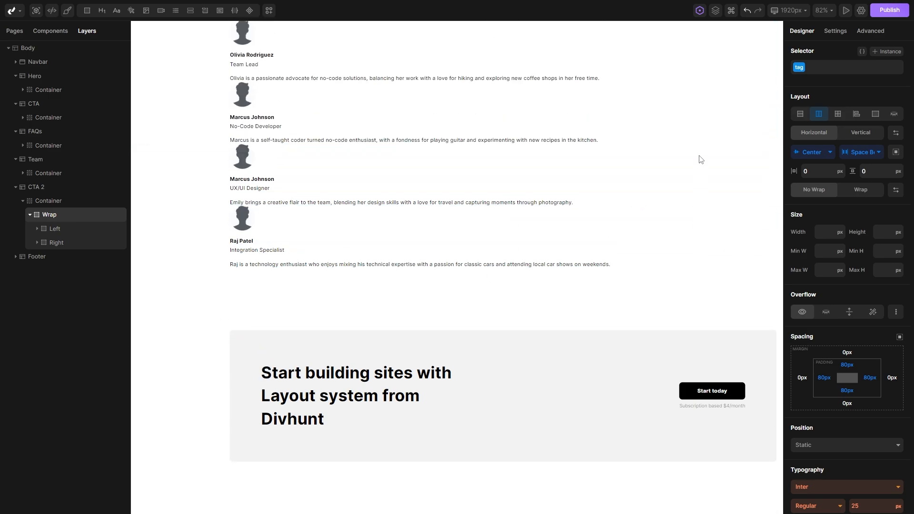
pyautogui.keyDown('ctrl'); pyautogui.scroll(-2, 696, 162); pyautogui.keyUp('ctrl')
pyautogui.moveTo(669, 145); pyautogui.dragTo(583, 167)
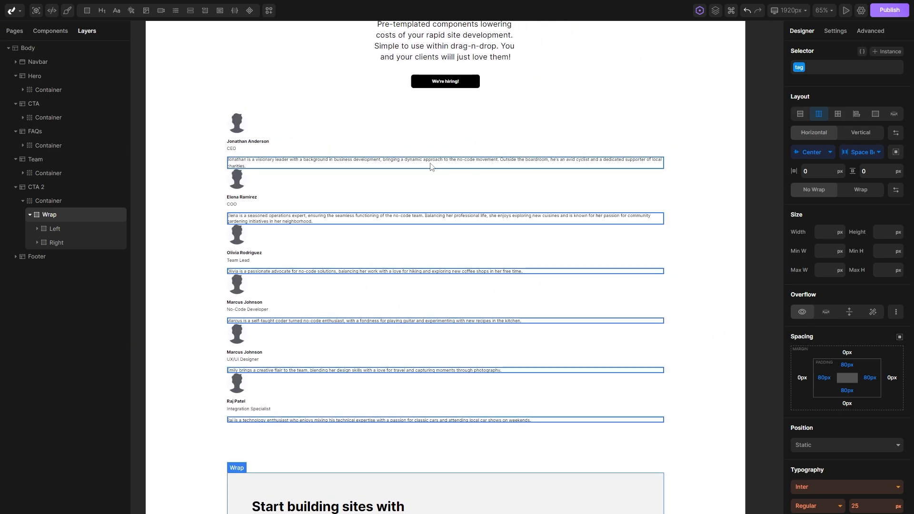
pyautogui.click(273, 159)
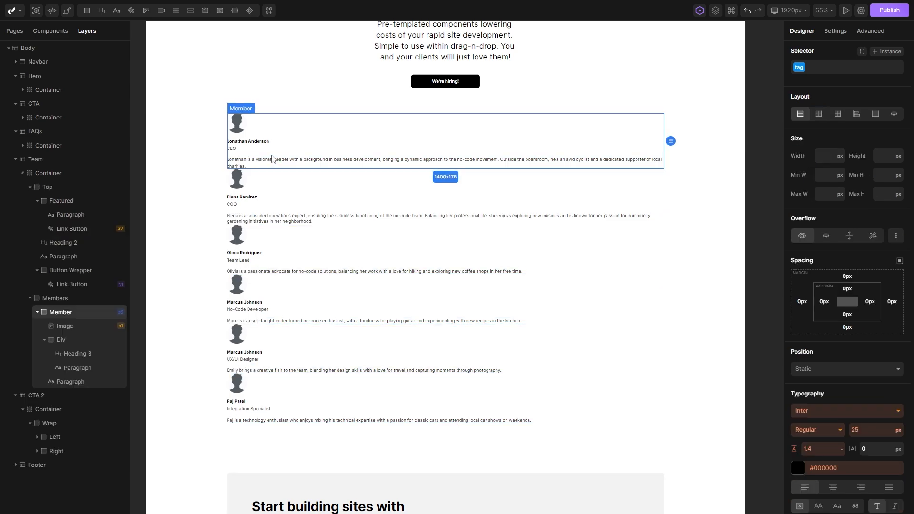
pyautogui.click(55, 298)
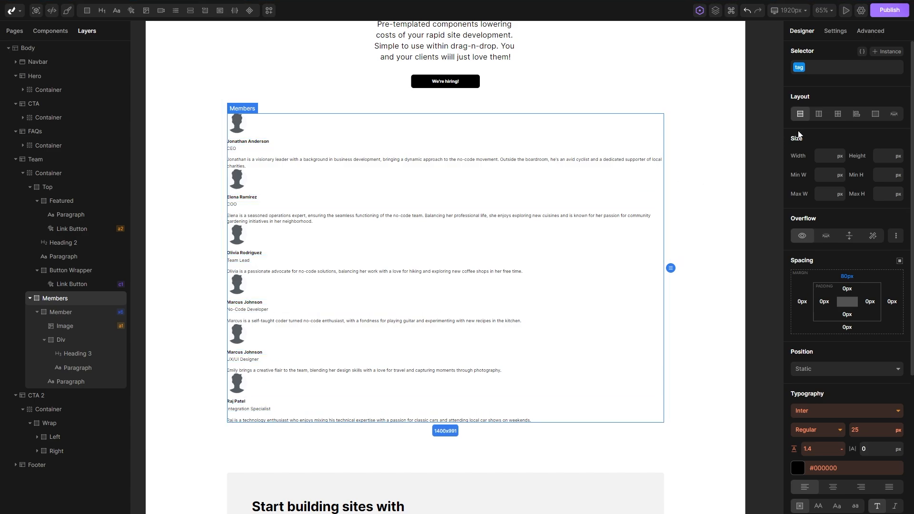
pyautogui.click(838, 115)
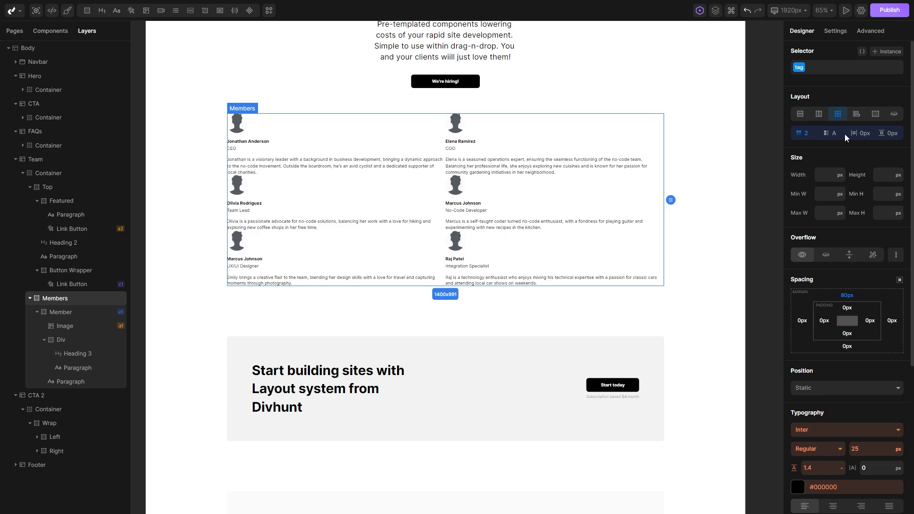
# Set both the column gap and the row gap of the Members grid to 45 px.
pyautogui.click(846, 134)
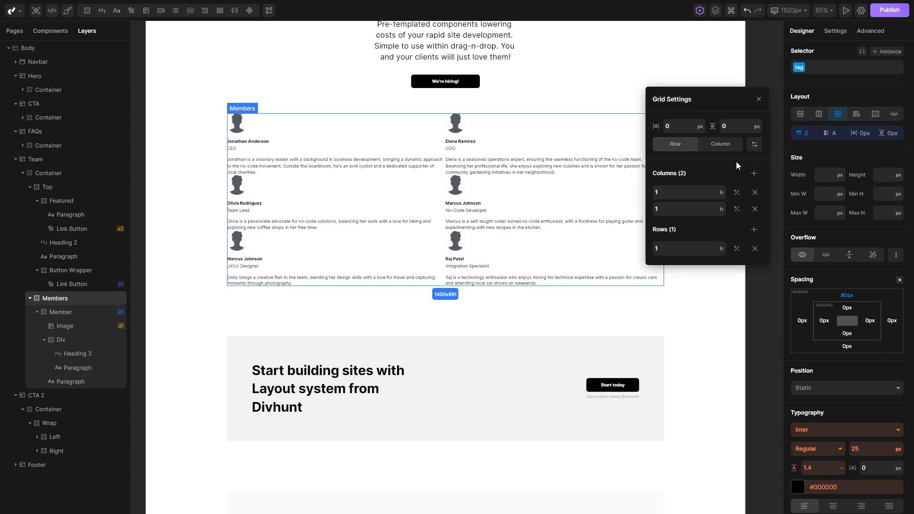
pyautogui.click(676, 126)
pyautogui.write('45')
pyautogui.click(736, 125)
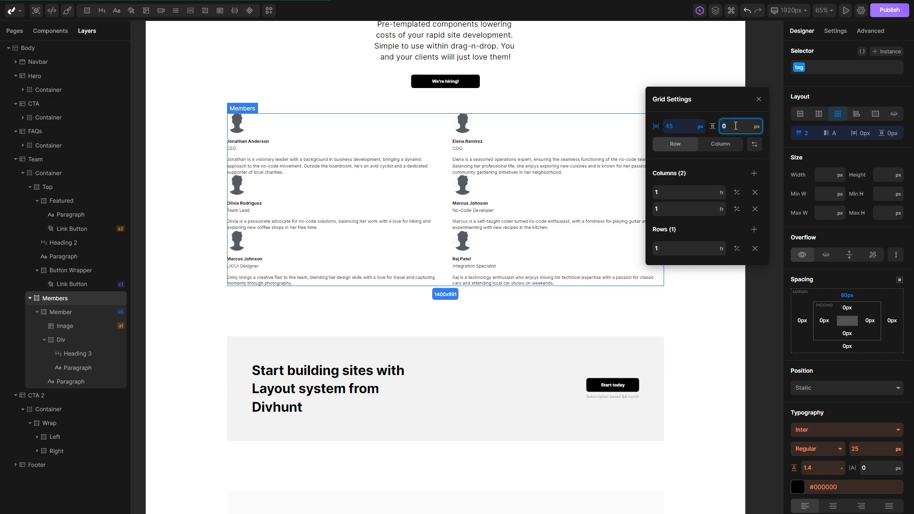
pyautogui.write('45')
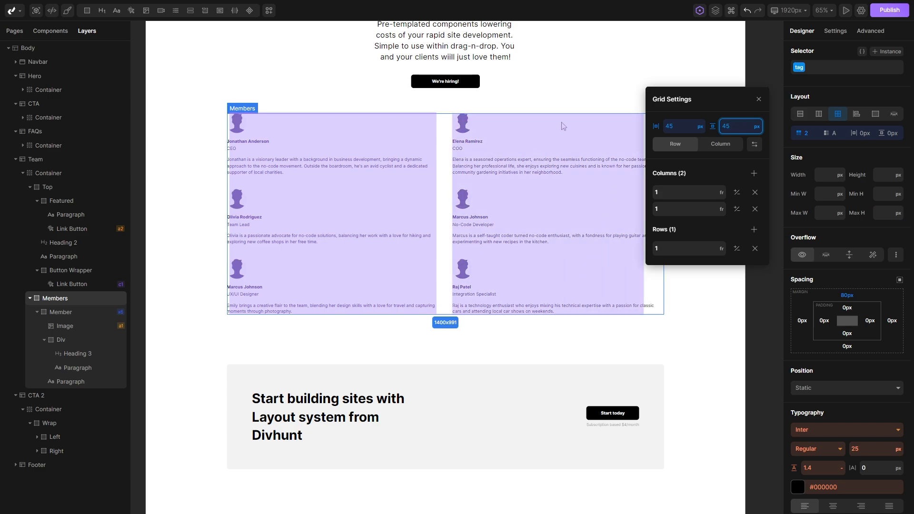
# Add a third and a fourth column to the Members grid, remove the fourth one and close the grid settings.
pyautogui.click(755, 175)
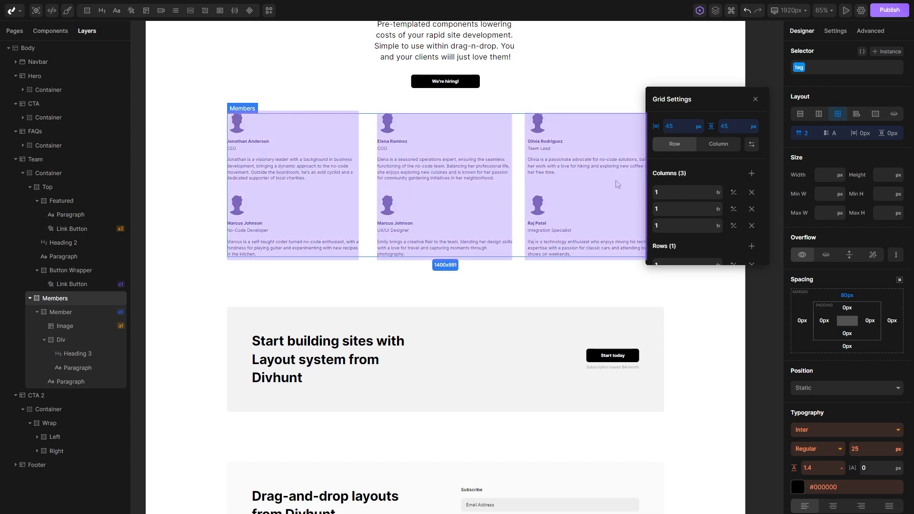
pyautogui.click(752, 175)
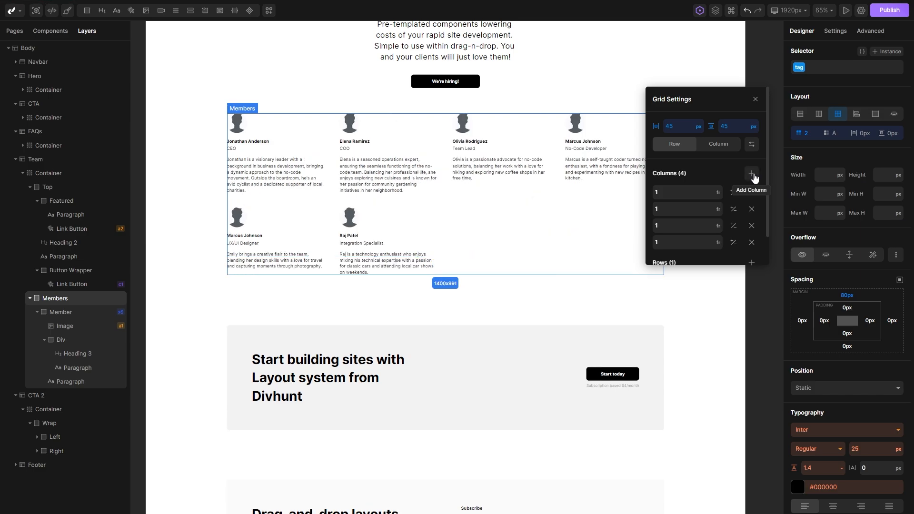
pyautogui.click(752, 242)
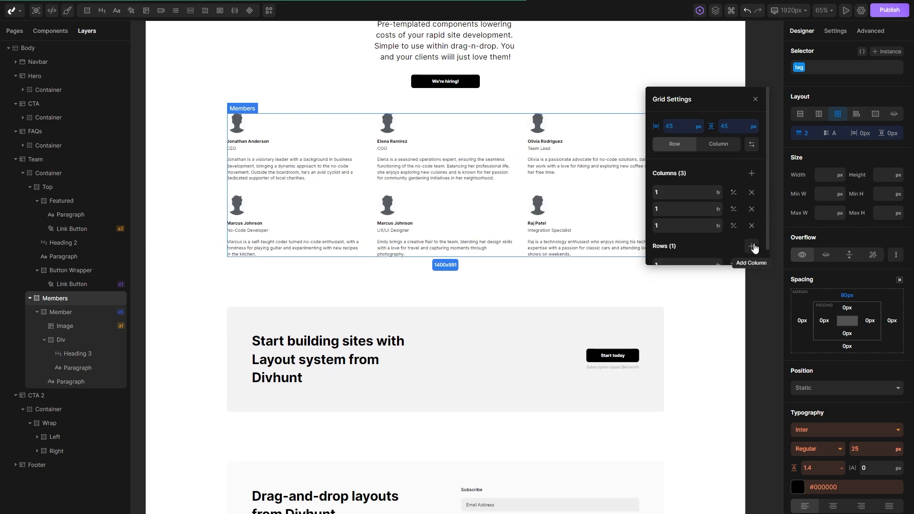
pyautogui.click(757, 100)
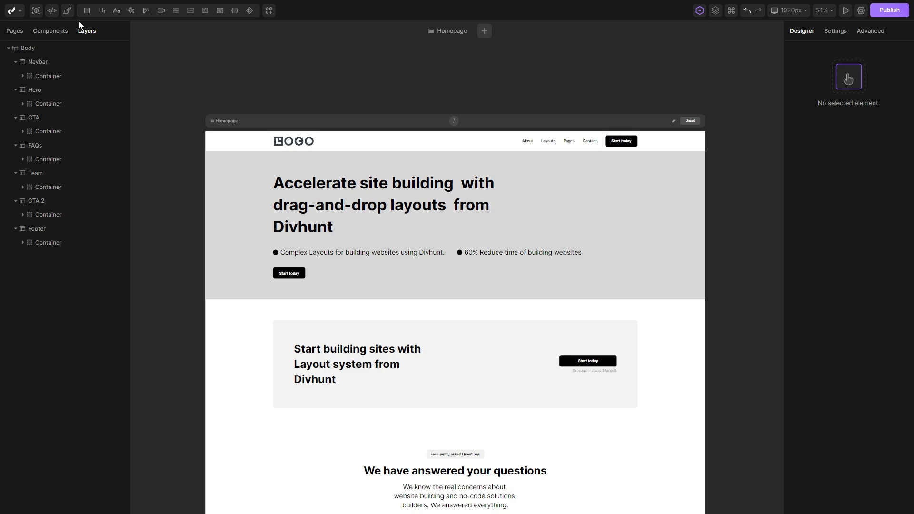
# Add a Heading 1, a Paragraph and an Image element directly to the Hero section.
pyautogui.click(215, 171)
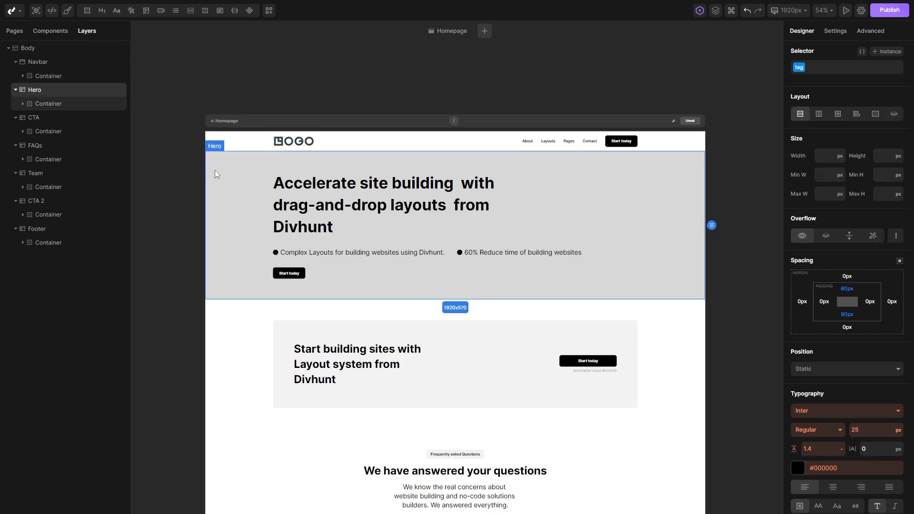
pyautogui.click(102, 10)
pyautogui.click(117, 14)
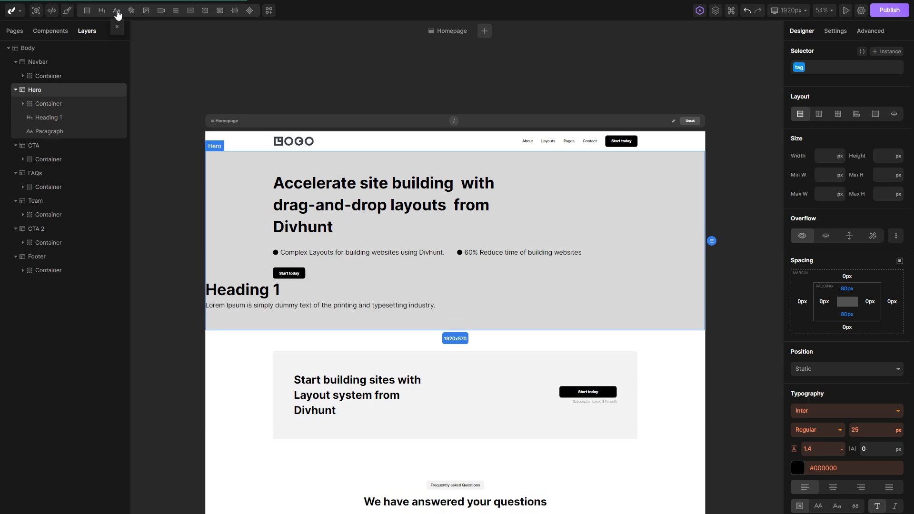
pyautogui.click(145, 10)
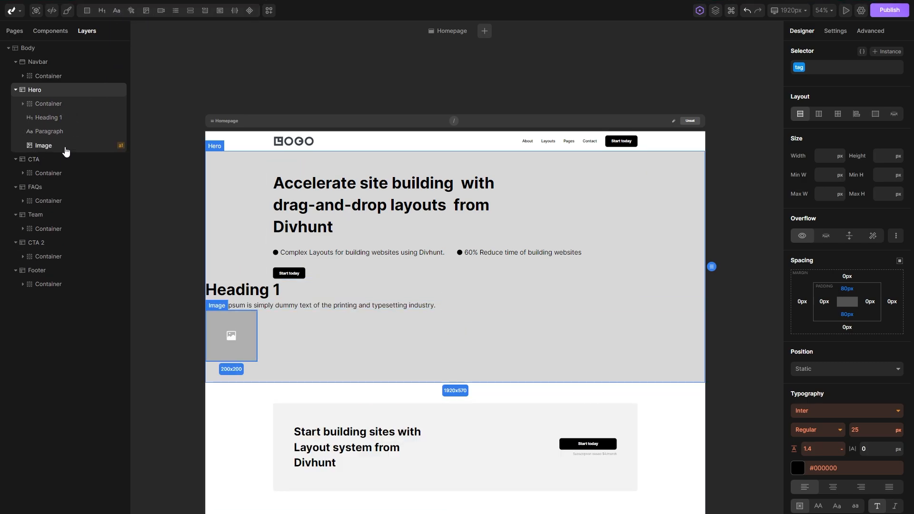
# Search the insertable elements for "aside" and add an Aside tag to the Hero section.
pyautogui.hotkey('ctrl', 'k')
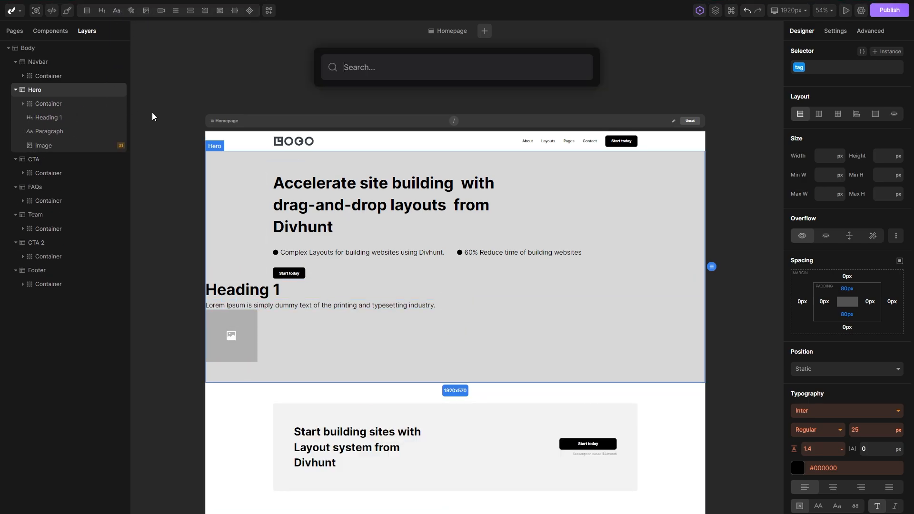
pyautogui.write('aside')
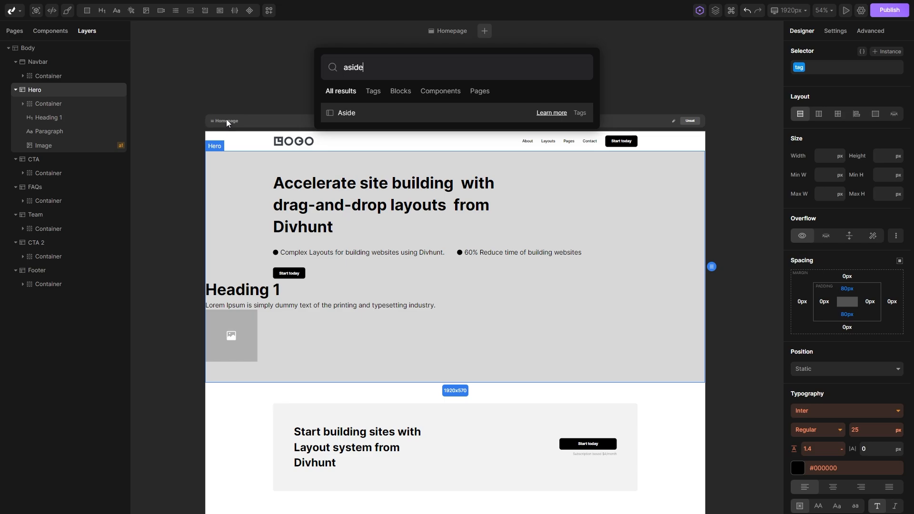
pyautogui.click(378, 115)
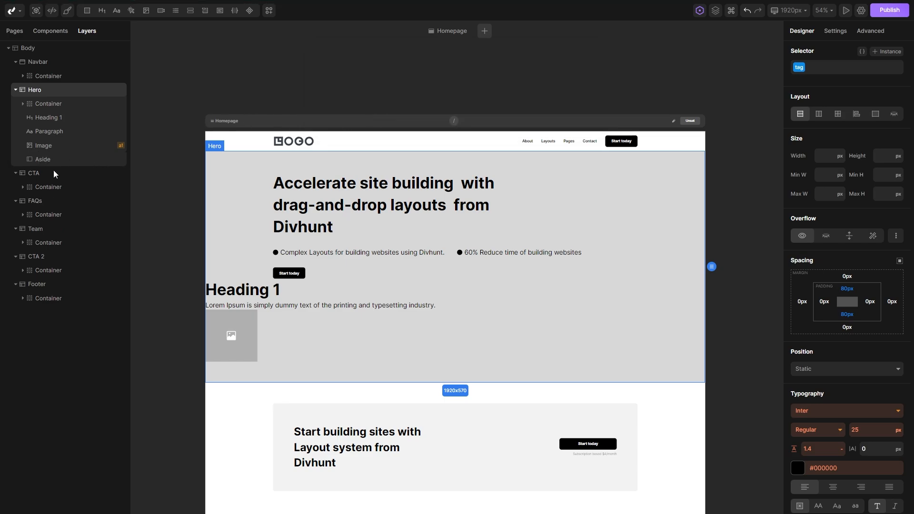
# Search the insertable elements for "a", look over the available tags and close the search.
pyautogui.hotkey('ctrl', 'k')
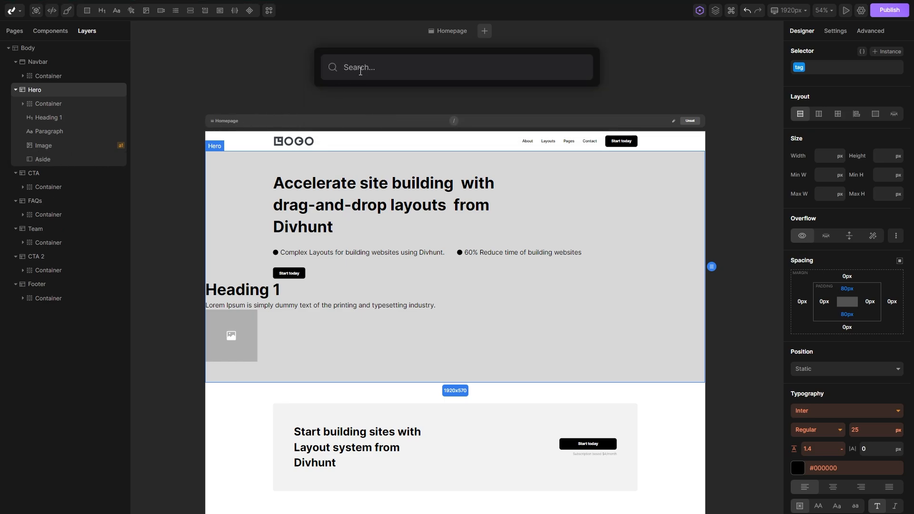
pyautogui.write('a')
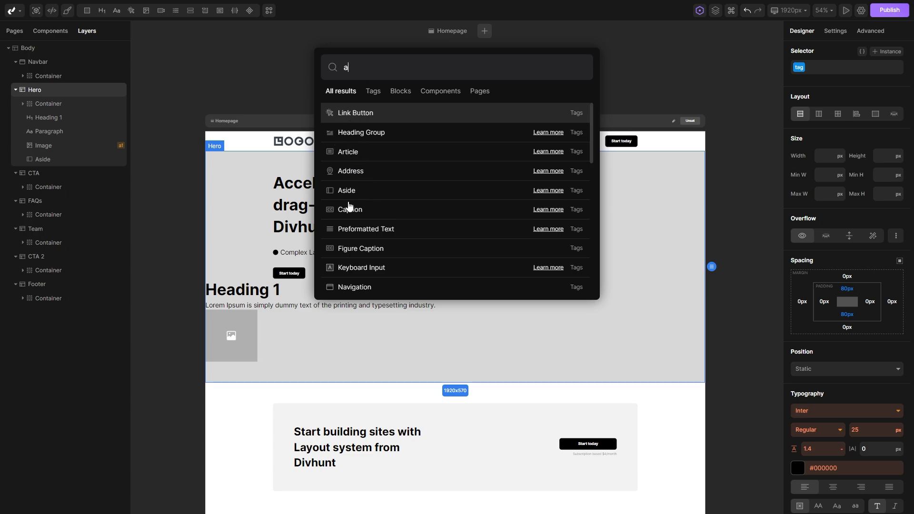
pyautogui.click(176, 197)
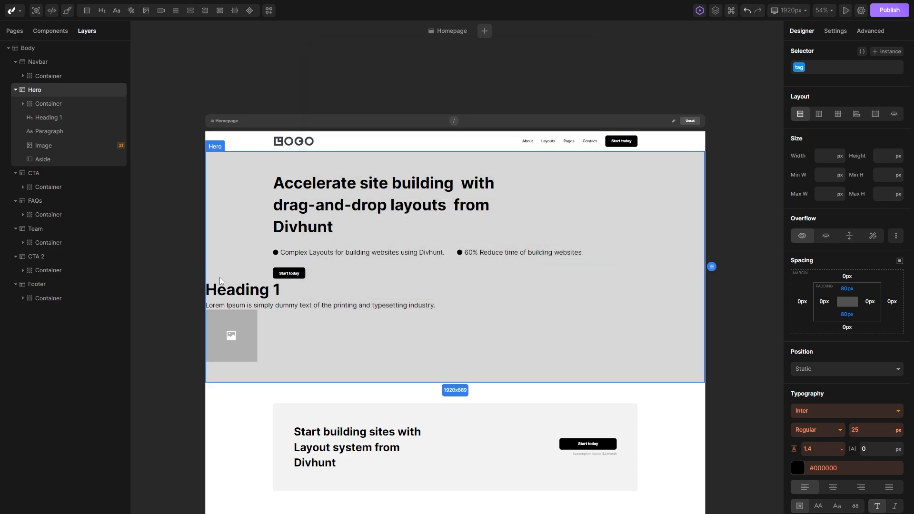
# Change the Hero section's newly added Paragraph into a link element.
pyautogui.click(229, 306)
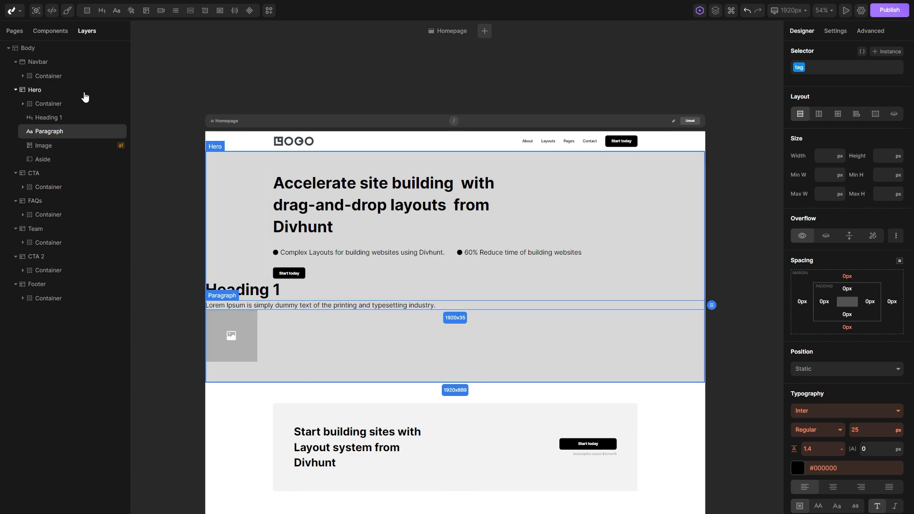
pyautogui.click(131, 12)
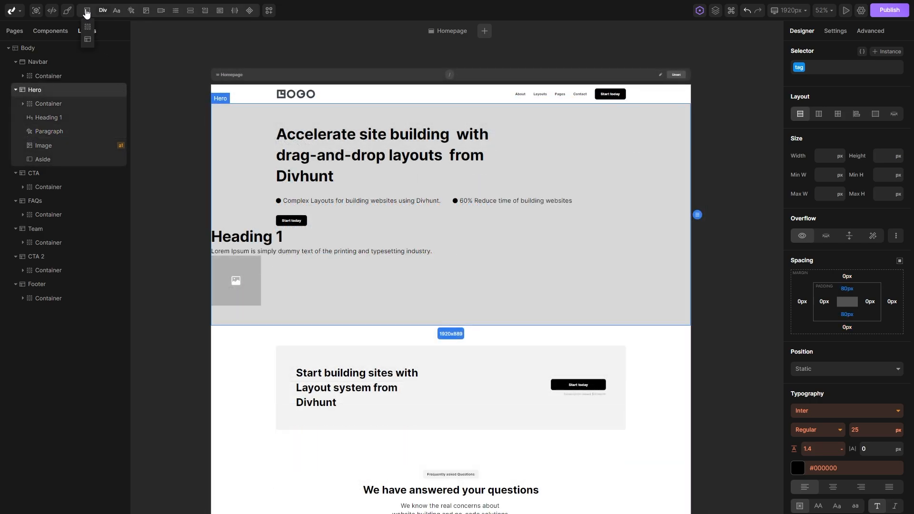
# Add a Div to the Hero section and move the new Heading 1 and Paragraph into it.
pyautogui.click(87, 14)
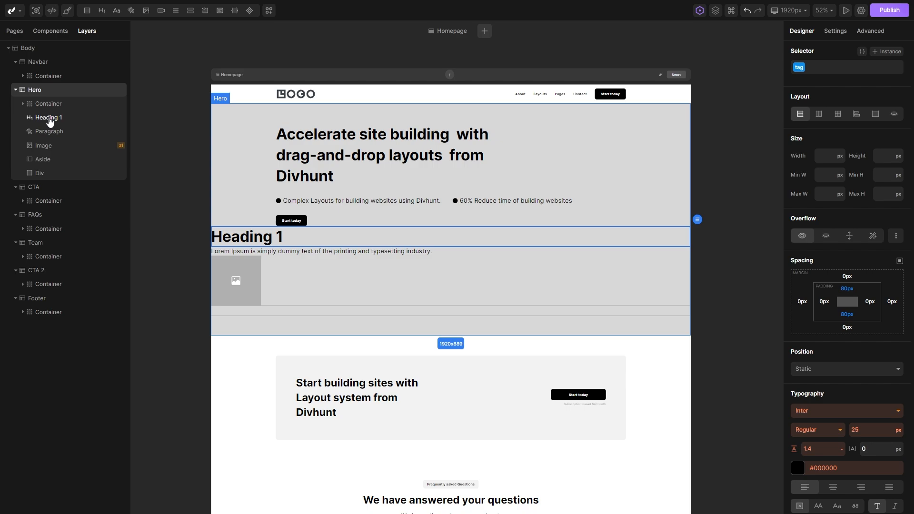
pyautogui.moveTo(43, 118); pyautogui.dragTo(48, 180)
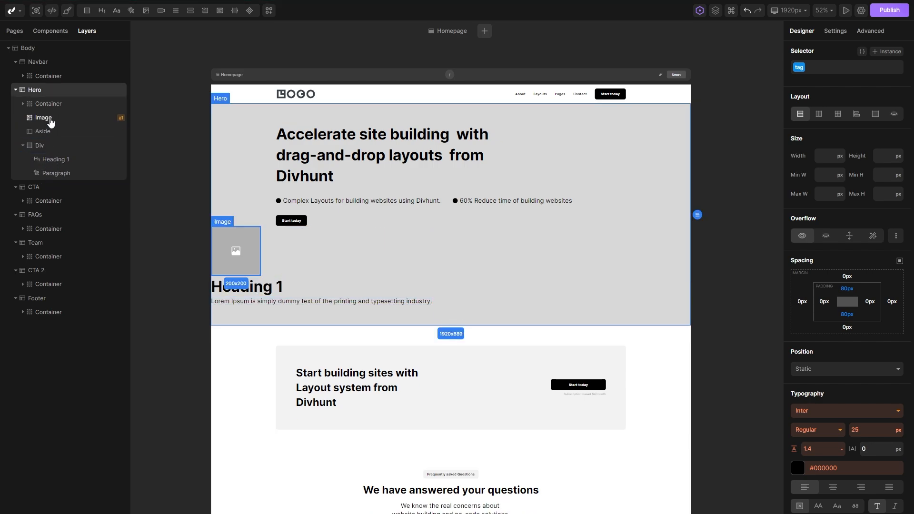
# Move the Image and Aside into the Hero's new Div and give that Div a vertical flex layout with a 60 px row gap.
pyautogui.moveTo(50, 120); pyautogui.dragTo(49, 179)
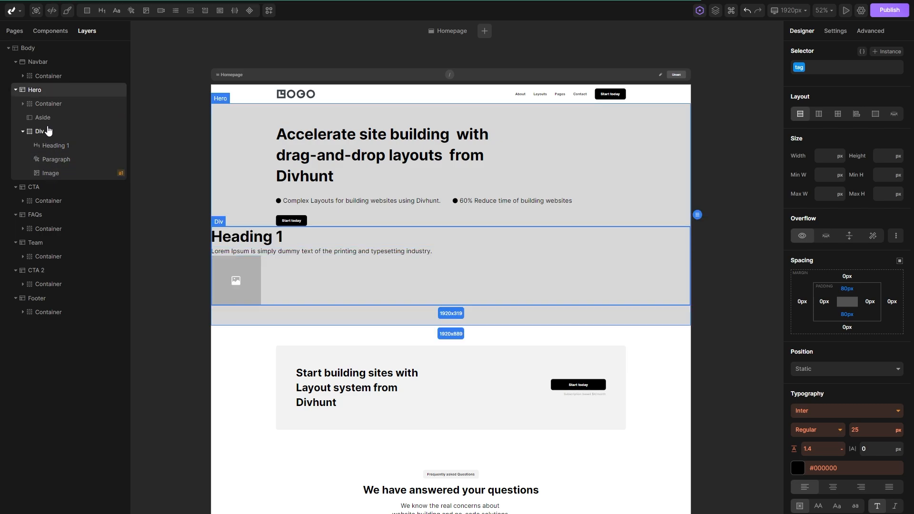
pyautogui.moveTo(46, 148); pyautogui.dragTo(45, 182)
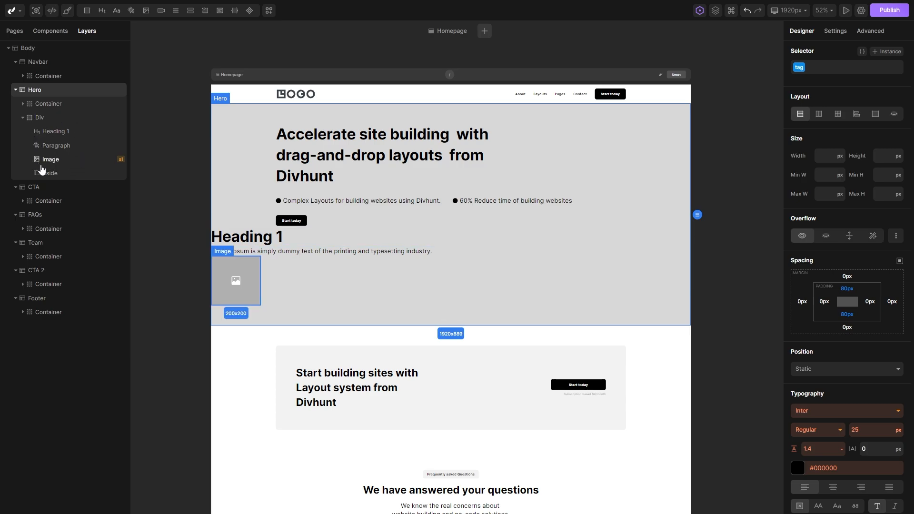
pyautogui.click(39, 118)
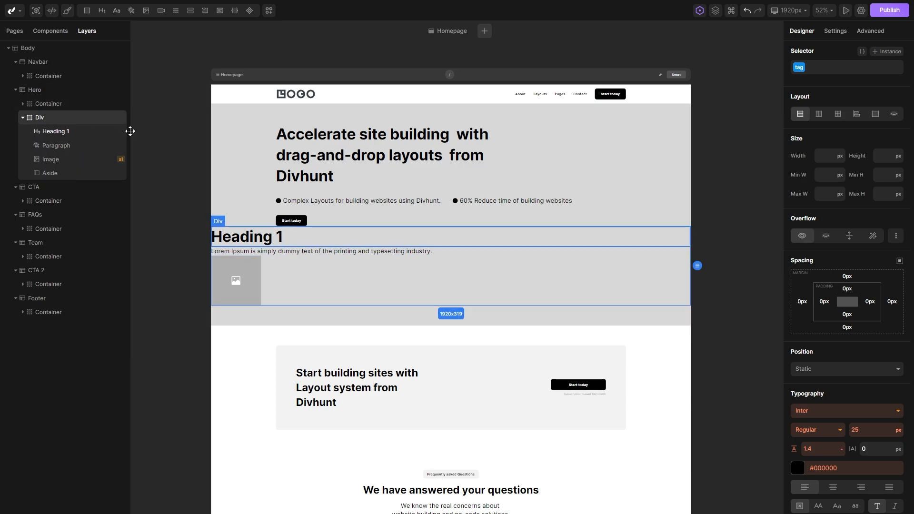
pyautogui.click(823, 117)
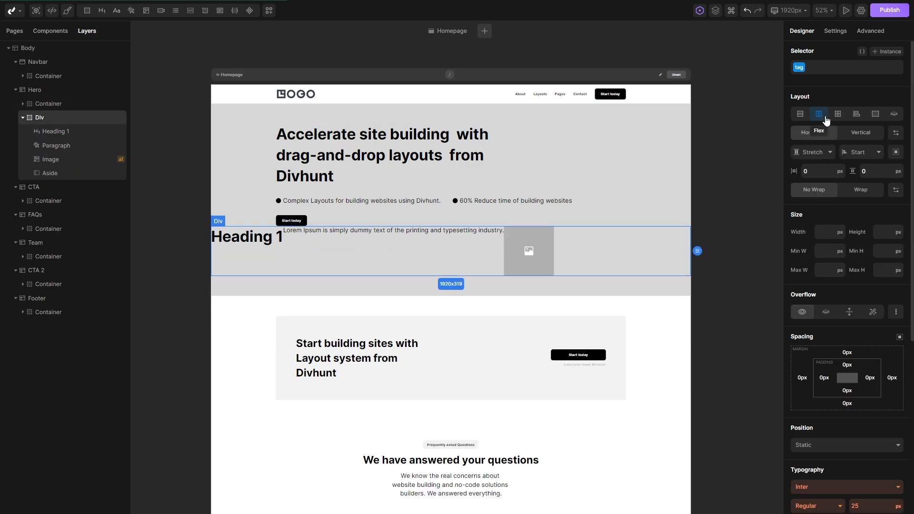
pyautogui.click(859, 136)
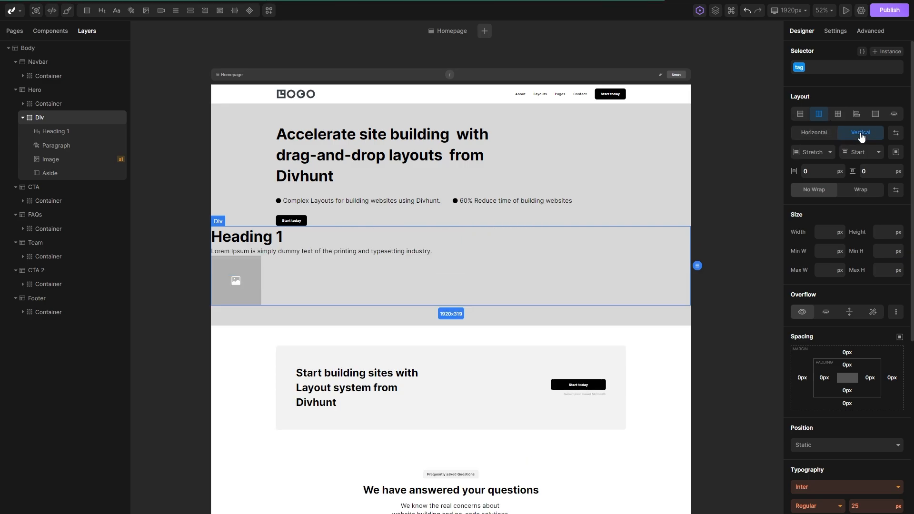
pyautogui.click(872, 167)
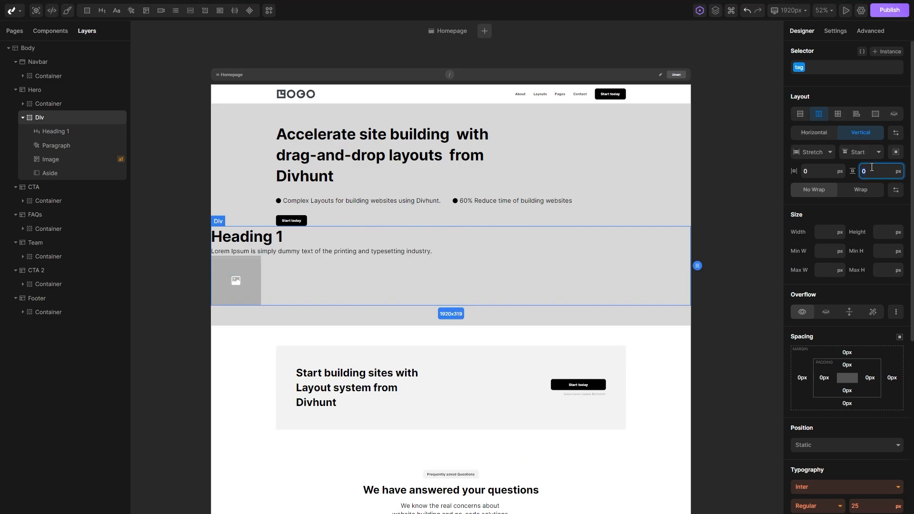
pyautogui.write('60')
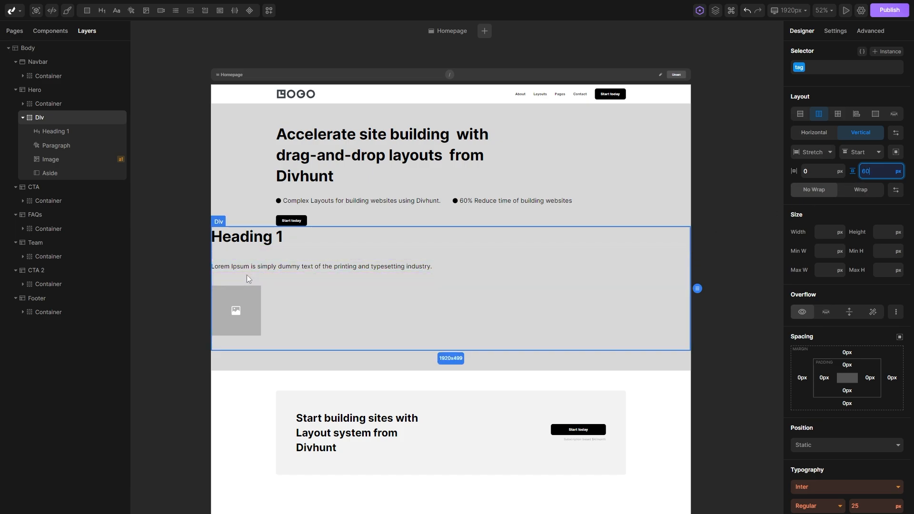
# Set the new Div's text colour to purple #8900ea.
pyautogui.scroll(-5, 819, 317)
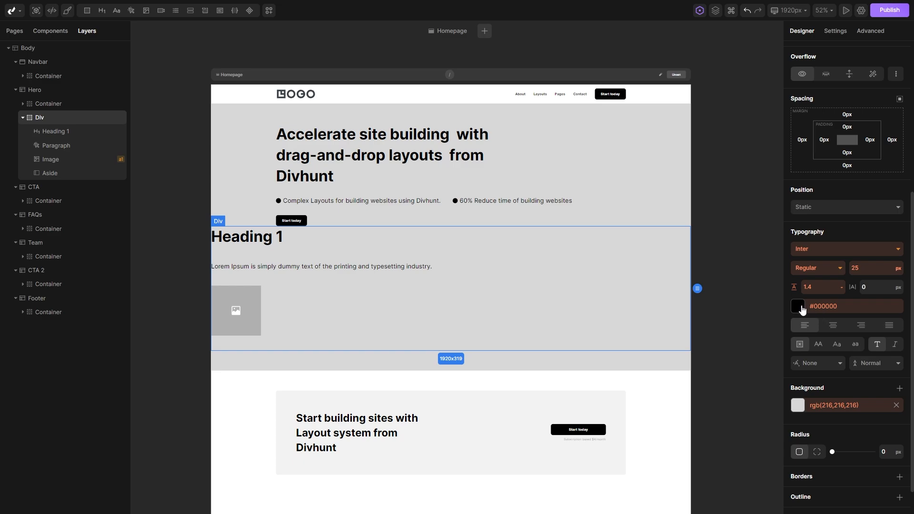
pyautogui.click(799, 307)
pyautogui.moveTo(803, 355); pyautogui.dragTo(791, 353)
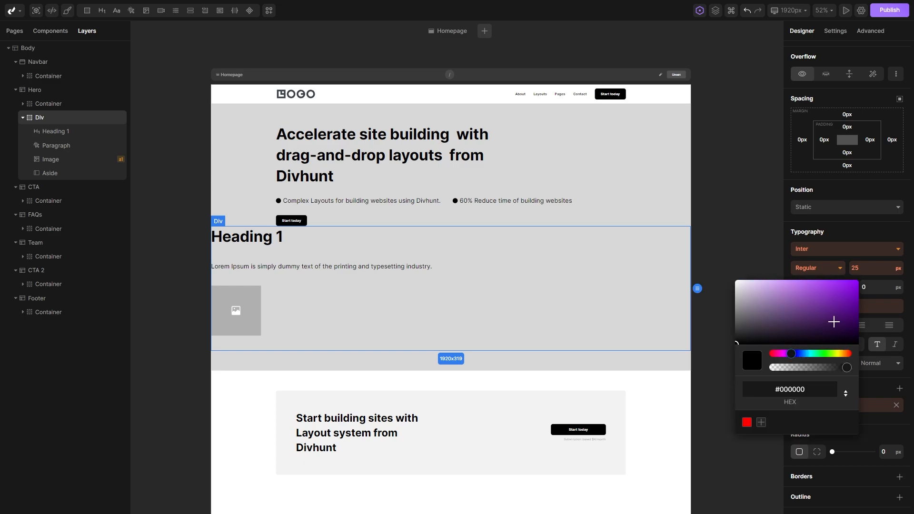
pyautogui.moveTo(833, 321); pyautogui.dragTo(857, 286)
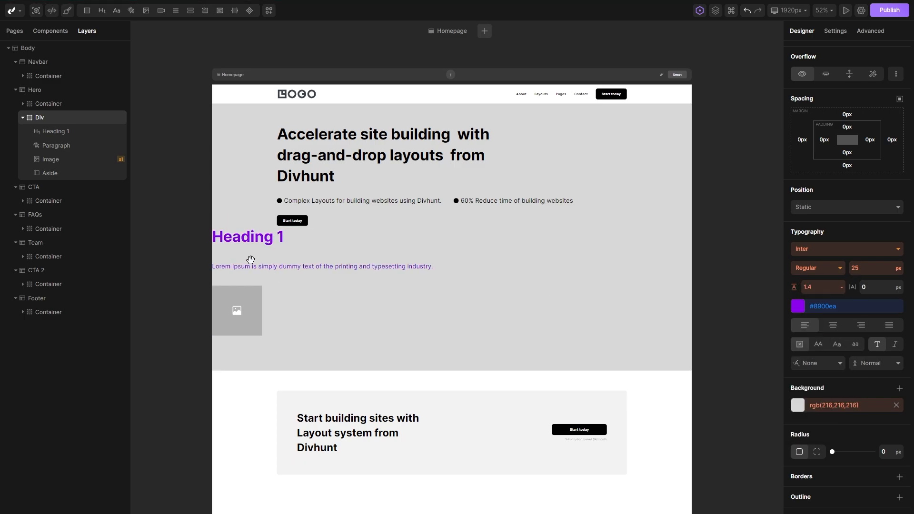
pyautogui.scroll(5, 248, 316)
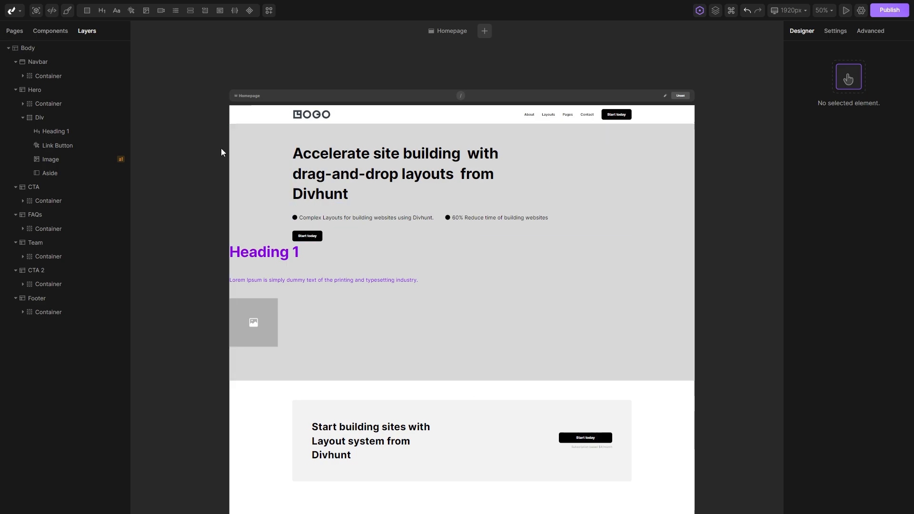
pyautogui.click(44, 119)
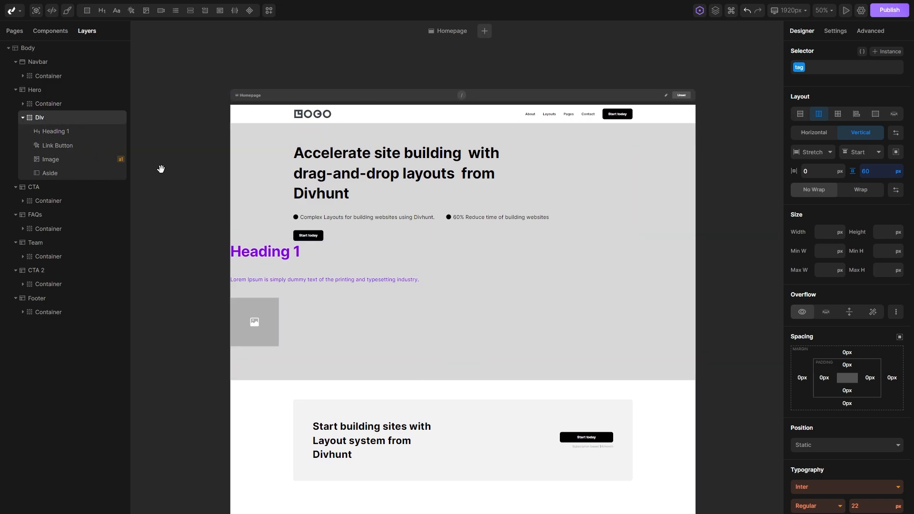
pyautogui.scroll(-3, 181, 88)
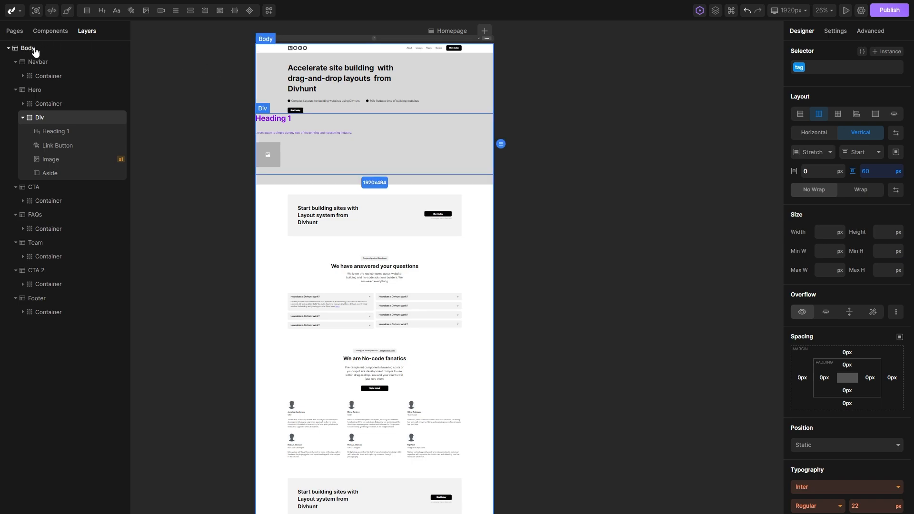
# Select the Body, target the global body tag selector and set its background colour to grey-brown #857979.
pyautogui.click(34, 49)
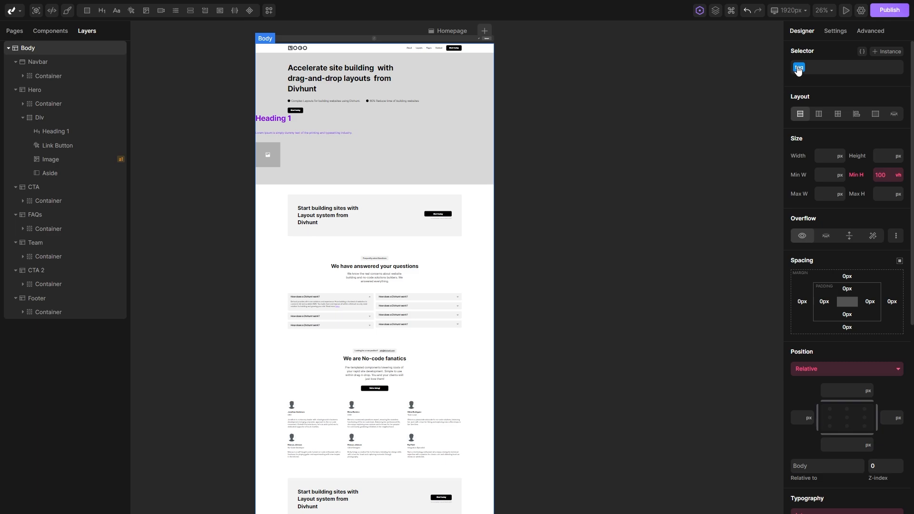
pyautogui.click(799, 72)
pyautogui.click(809, 131)
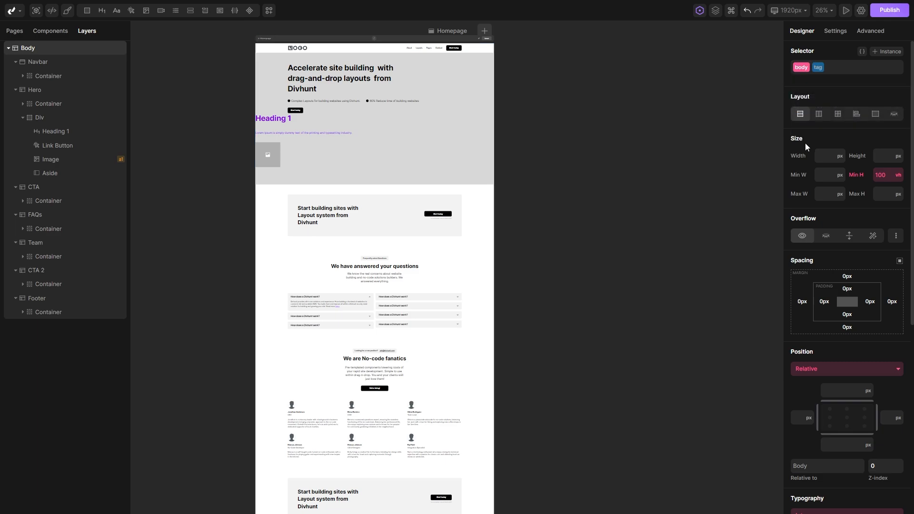
pyautogui.scroll(-3, 814, 181)
pyautogui.scroll(-2, 817, 185)
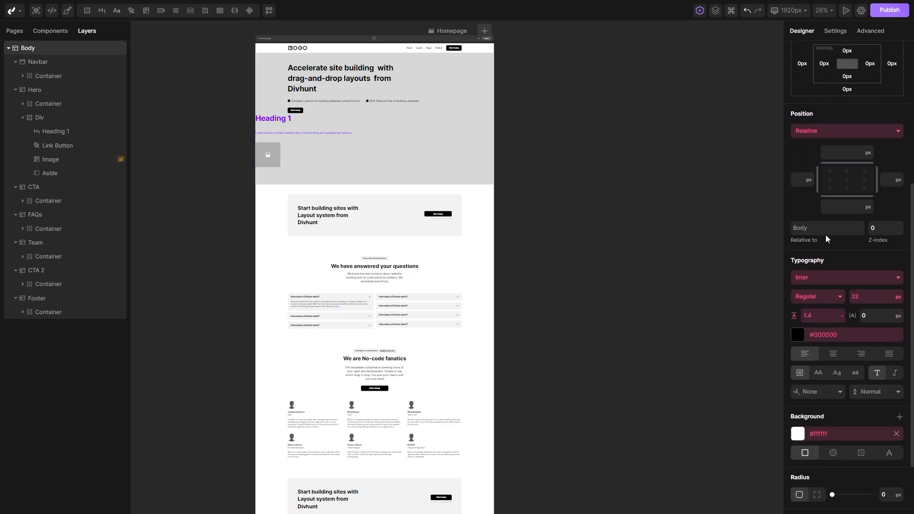
pyautogui.click(798, 435)
pyautogui.click(745, 286)
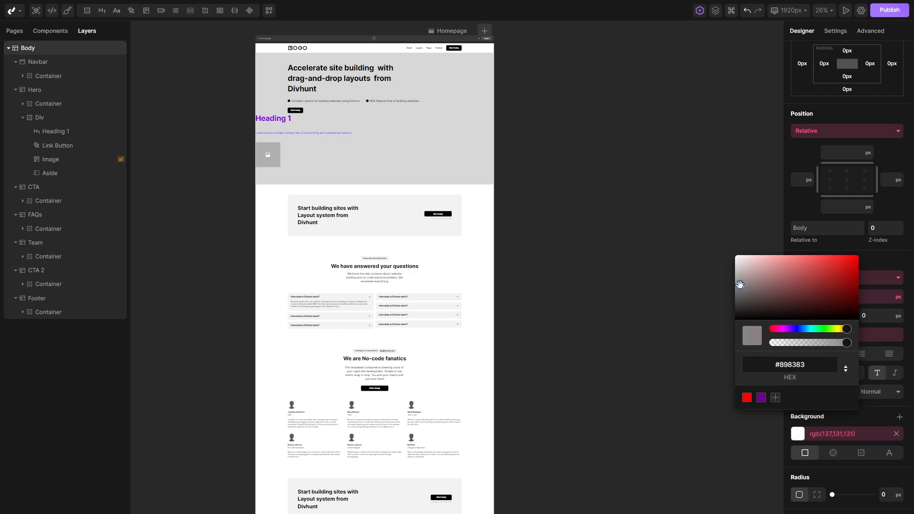
pyautogui.click(633, 267)
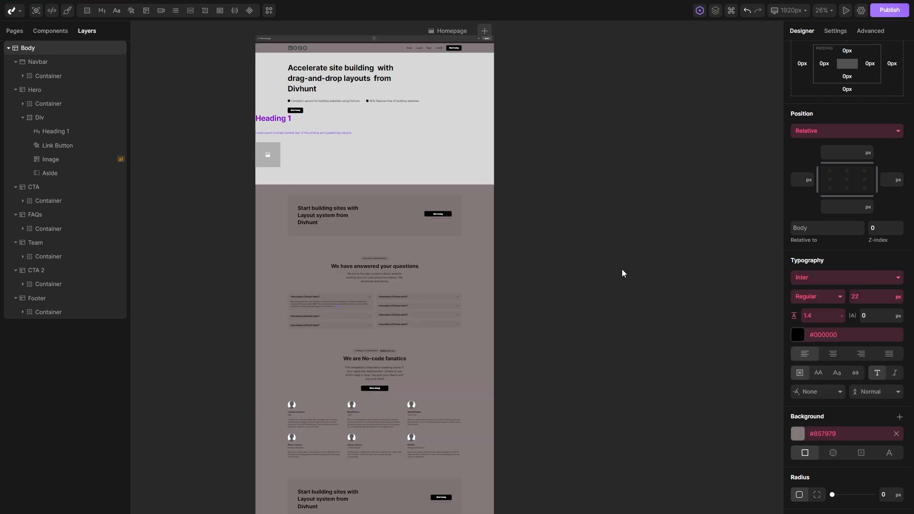
# Examine how the body background applies across the page's sections and check the Hero section's own background setting.
pyautogui.scroll(-3, 495, 311)
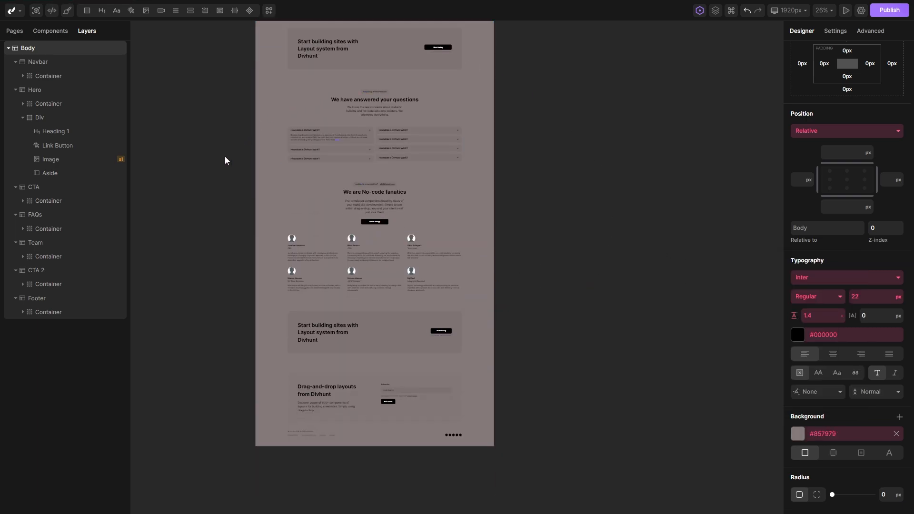
pyautogui.scroll(2, 430, 67)
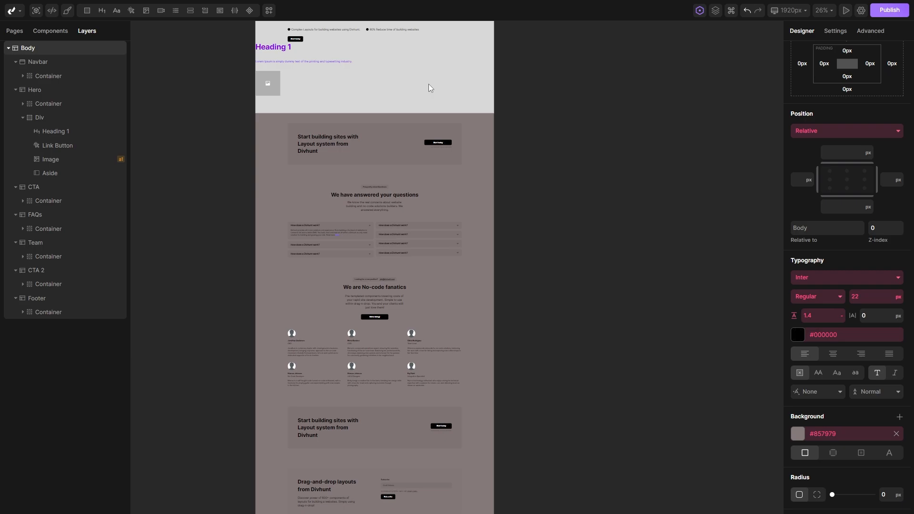
pyautogui.scroll(2, 422, 128)
pyautogui.scroll(3, 315, 183)
pyautogui.moveTo(316, 189); pyautogui.dragTo(342, 250)
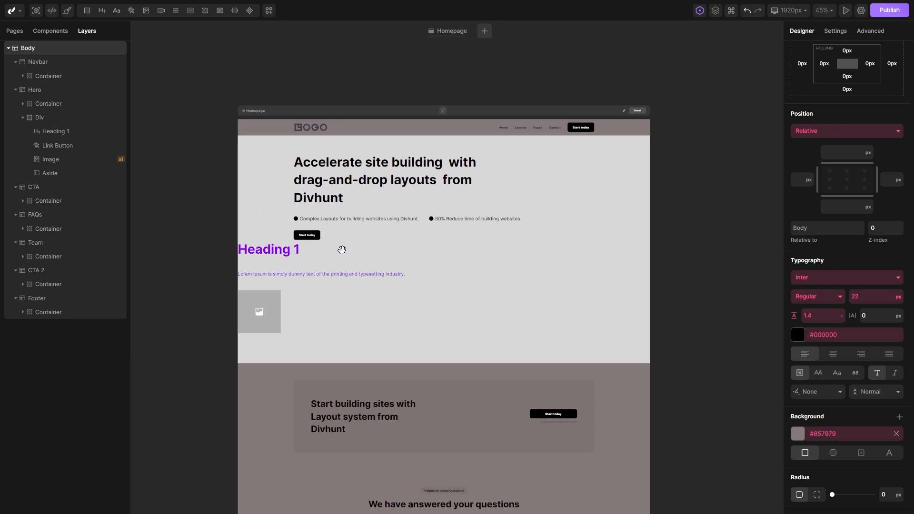
pyautogui.scroll(1, 342, 249)
pyautogui.click(237, 166)
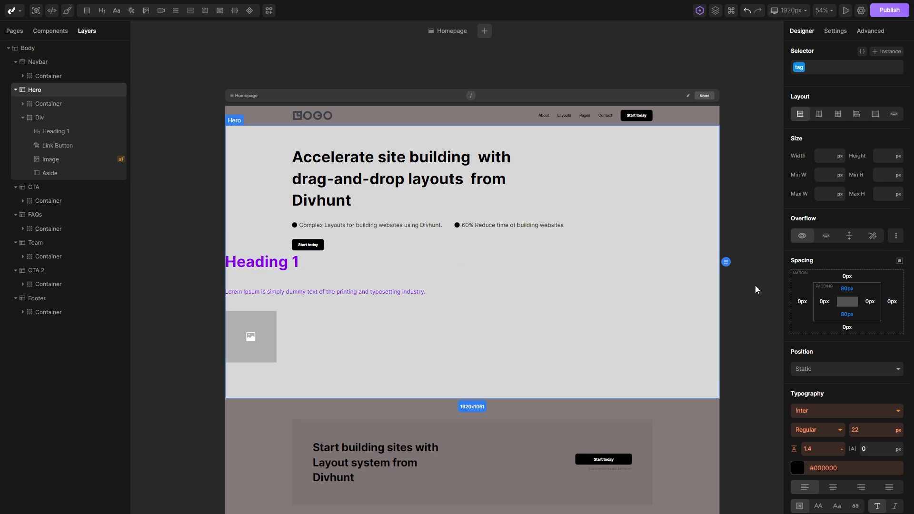
pyautogui.scroll(-4, 791, 324)
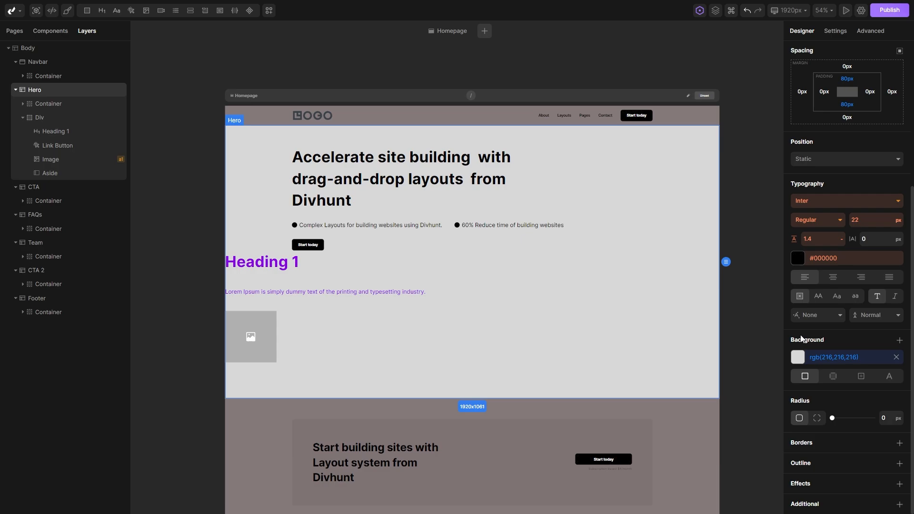
# Set the global body tag's font size to 16 px and inspect the inherited size on the Hero list's first paragraph.
pyautogui.click(47, 48)
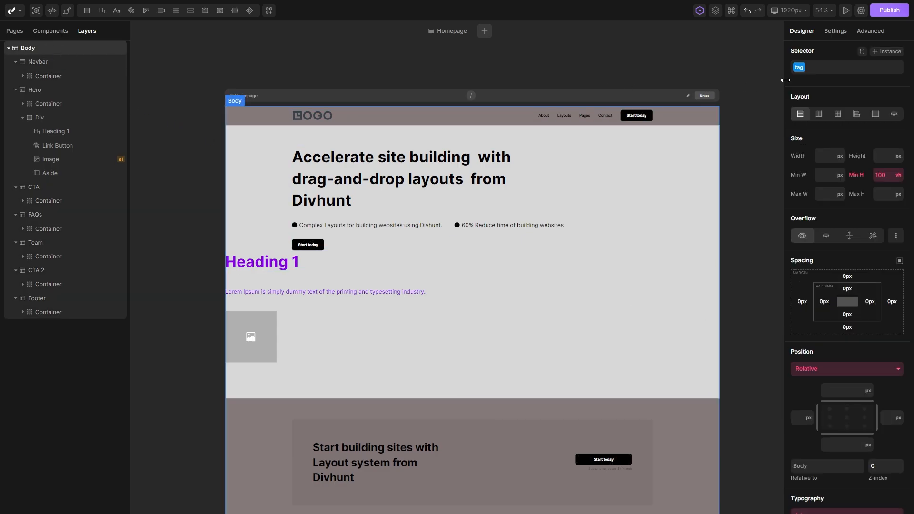
pyautogui.click(807, 69)
pyautogui.scroll(-5, 847, 285)
pyautogui.click(874, 345)
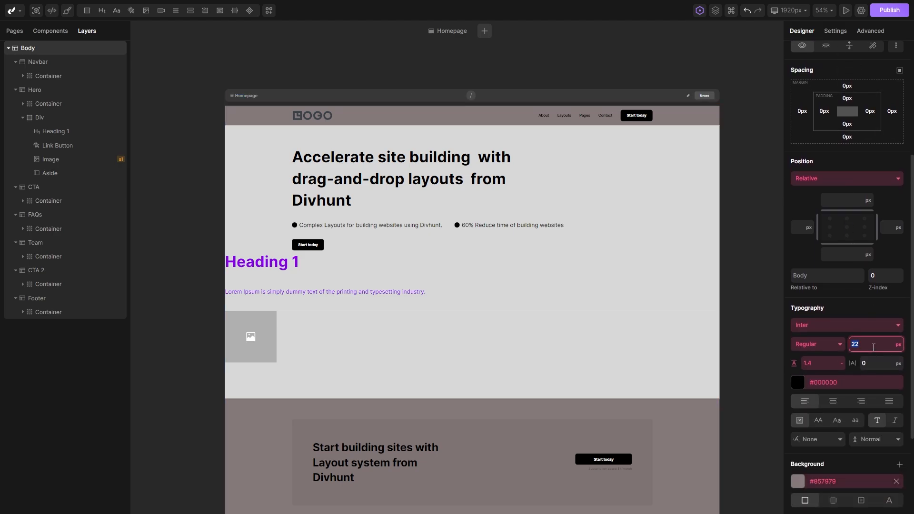
pyautogui.write('16')
pyautogui.press('Return')
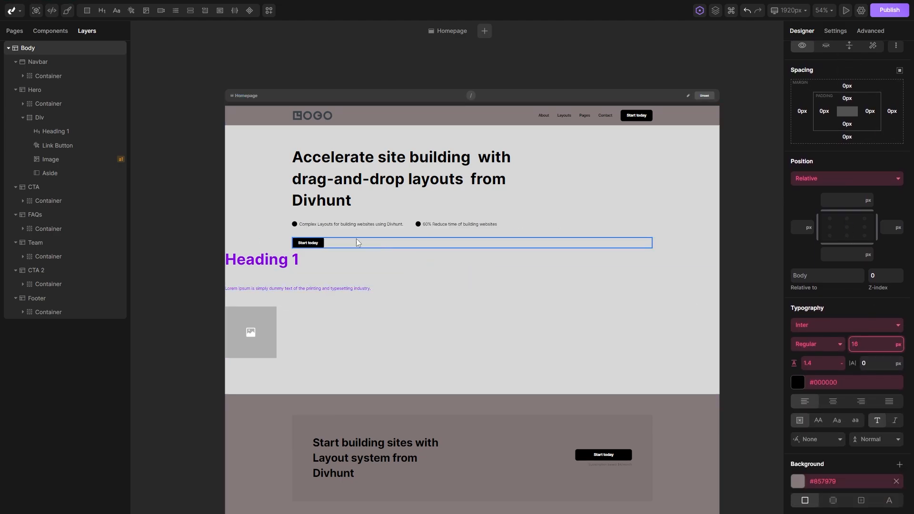
pyautogui.click(342, 227)
pyautogui.click(342, 227)
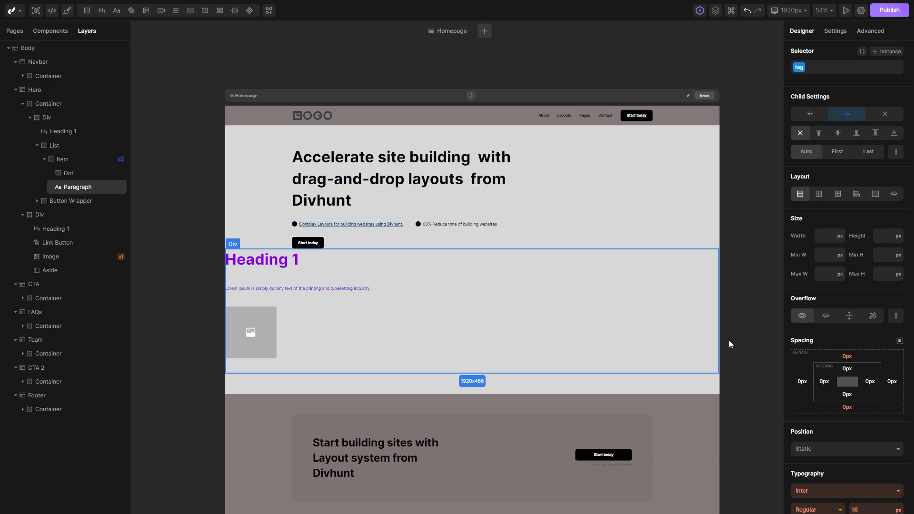
pyautogui.scroll(-3, 832, 353)
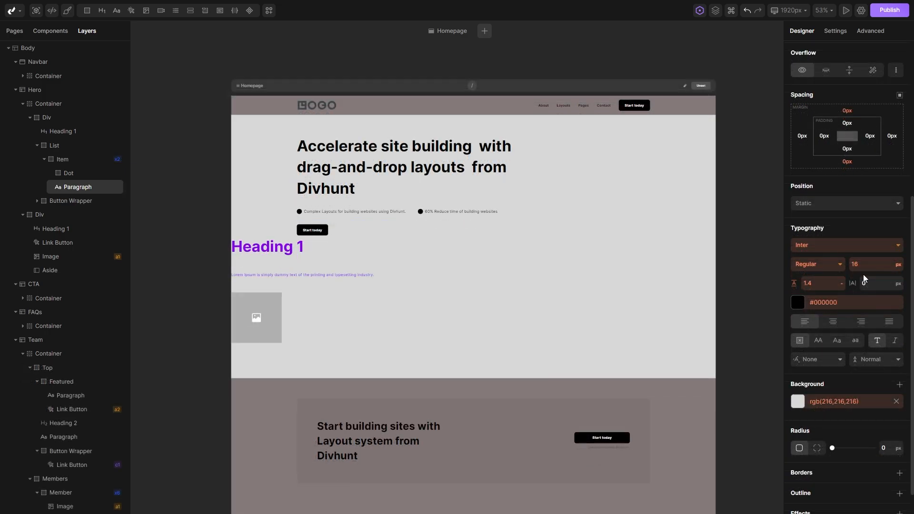
pyautogui.click(877, 263)
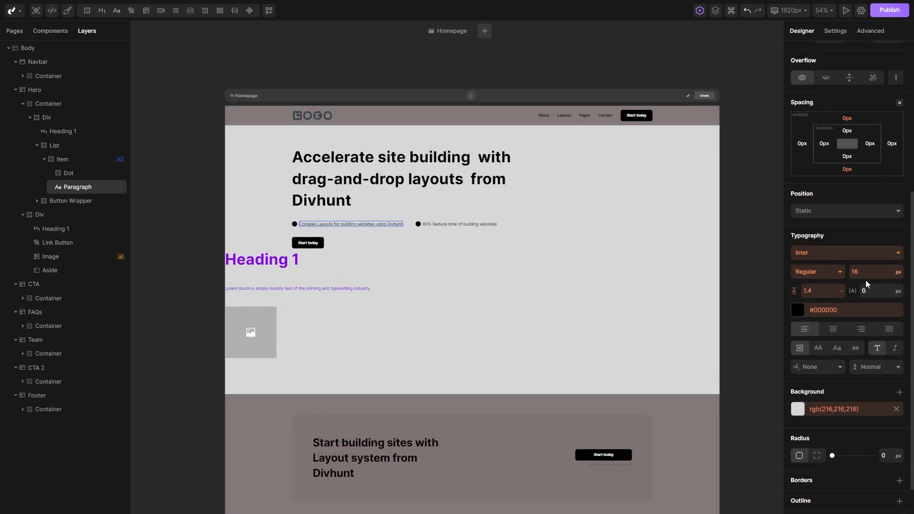
# Select the Hero's main heading and set the global H1 tag's font size to 85 px.
pyautogui.click(358, 189)
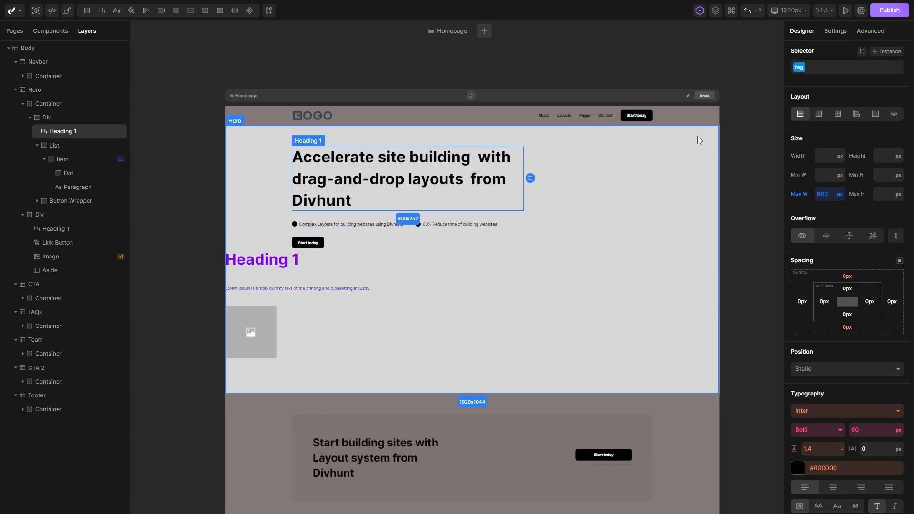
pyautogui.scroll(-3, 857, 286)
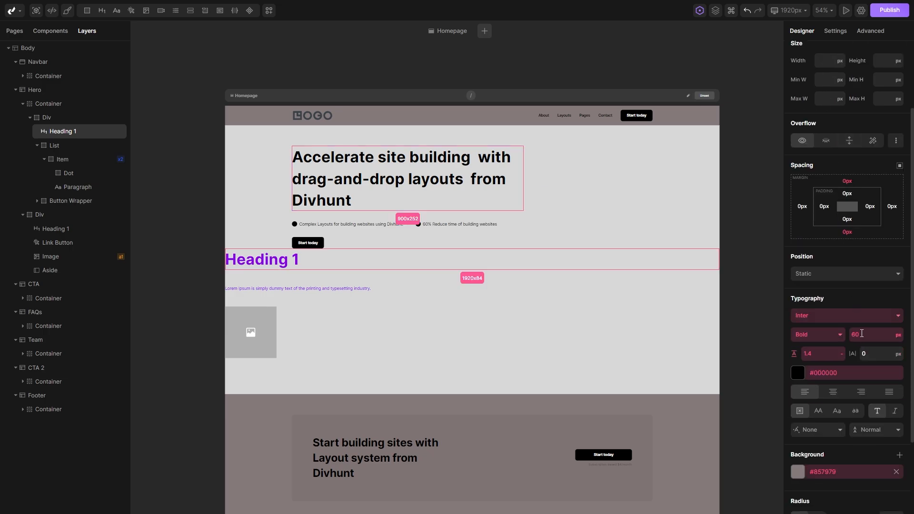
pyautogui.doubleClick(862, 333)
pyautogui.write('85')
pyautogui.press('Return')
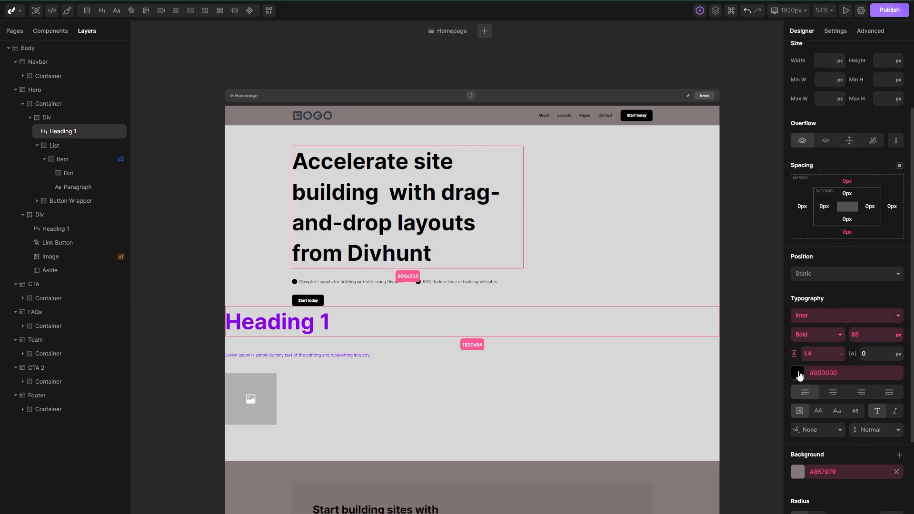
# Set the global H1 tag's text colour to dark grey #515151.
pyautogui.click(800, 375)
pyautogui.click(737, 399)
pyautogui.click(741, 319)
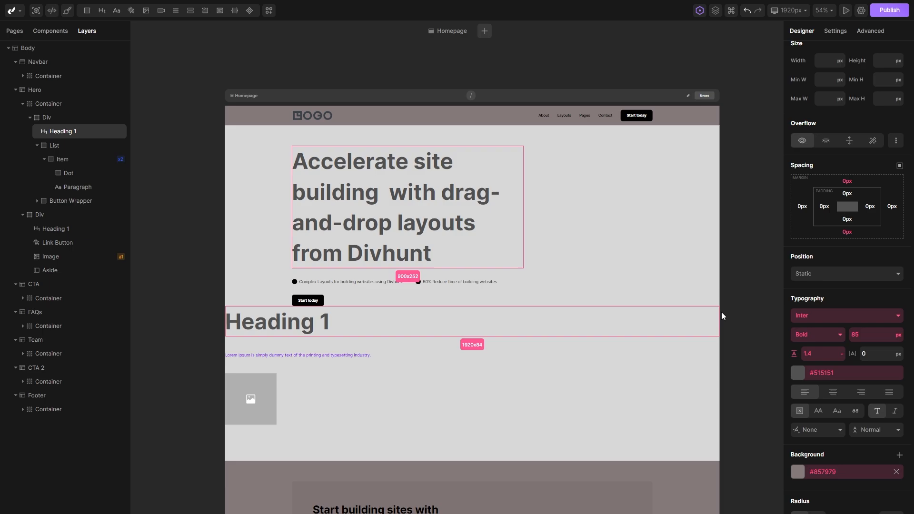
# Add three Heading 1 elements to the Div inside the Hero's Container and select the middle one.
pyautogui.click(65, 118)
pyautogui.click(102, 11)
pyautogui.click(103, 10)
pyautogui.click(102, 10)
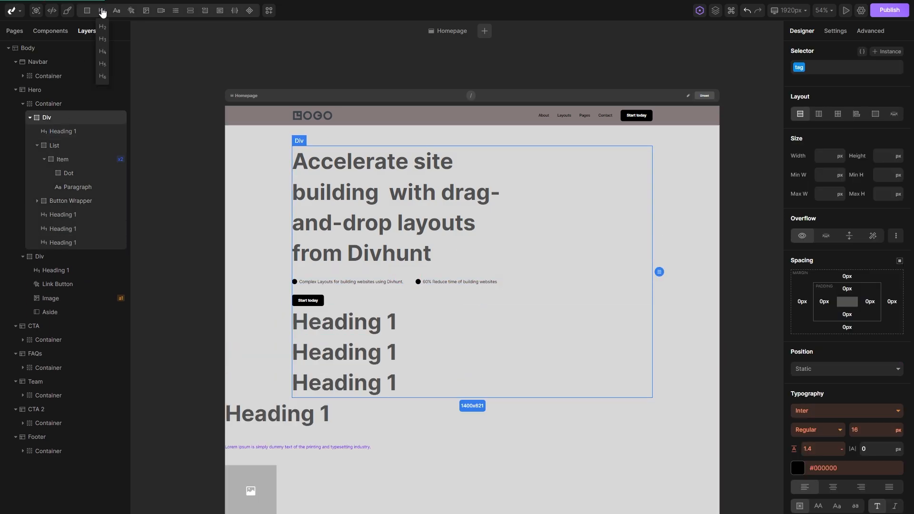
pyautogui.click(331, 357)
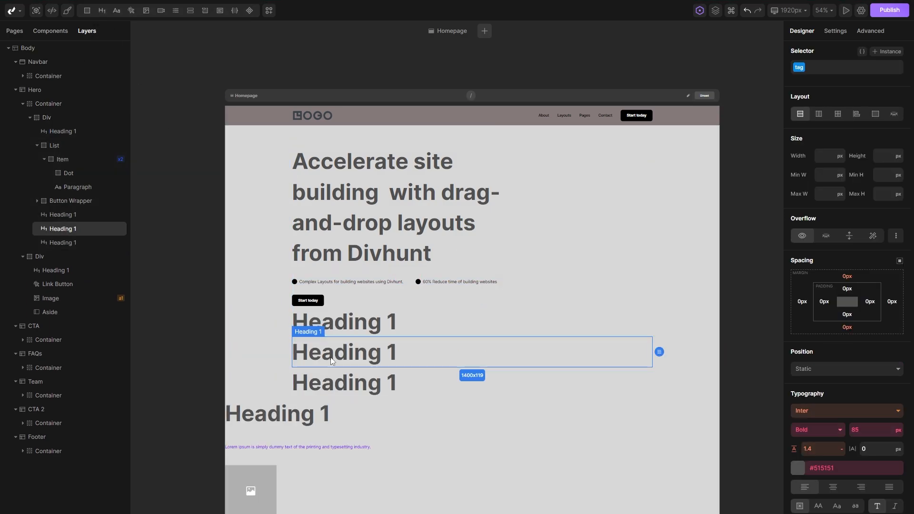
# Set the global H1 tag's text colour to reddish brown #583939.
pyautogui.click(792, 75)
pyautogui.click(810, 132)
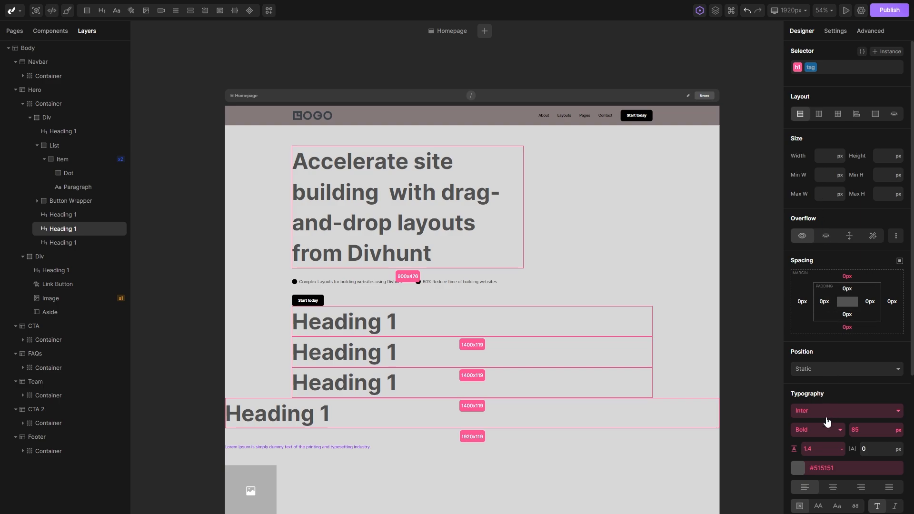
pyautogui.click(798, 468)
pyautogui.moveTo(759, 329); pyautogui.dragTo(777, 332)
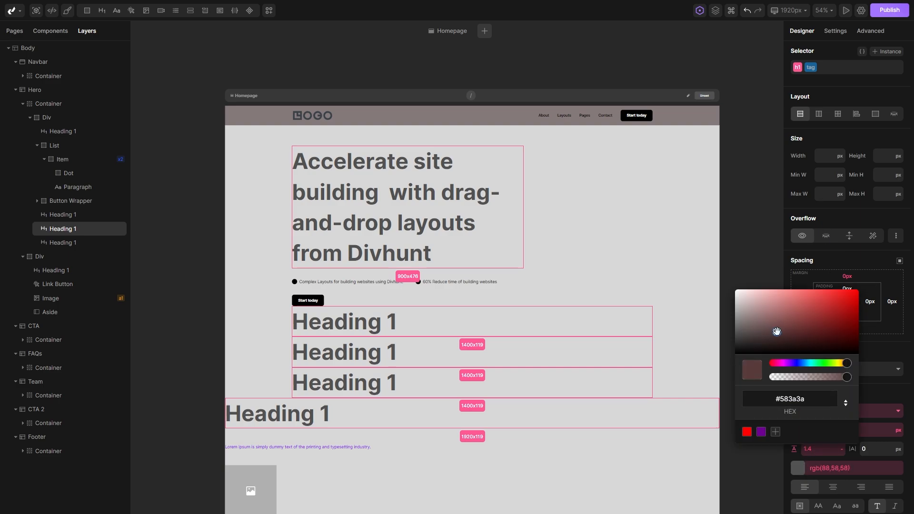
pyautogui.click(750, 240)
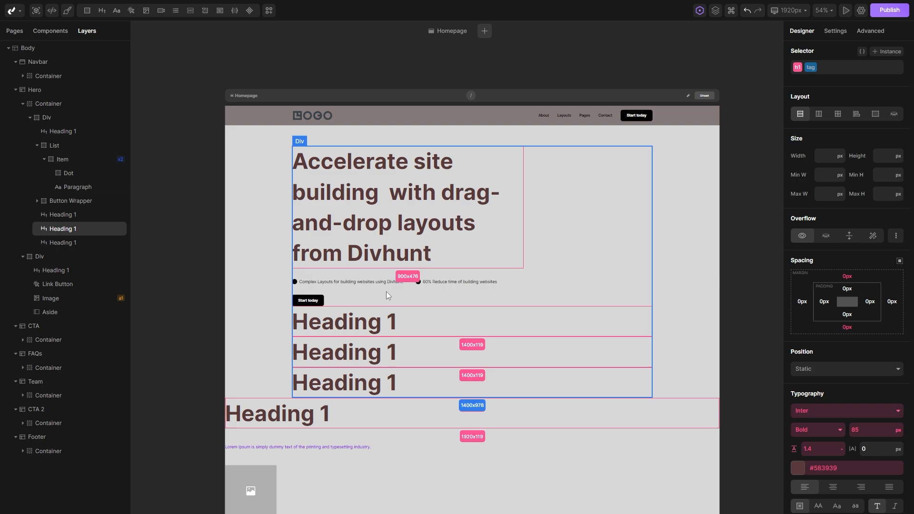
# Override the middle Heading 1's own styles with red text colour #9f1a1a and a 55 px font size.
pyautogui.click(374, 354)
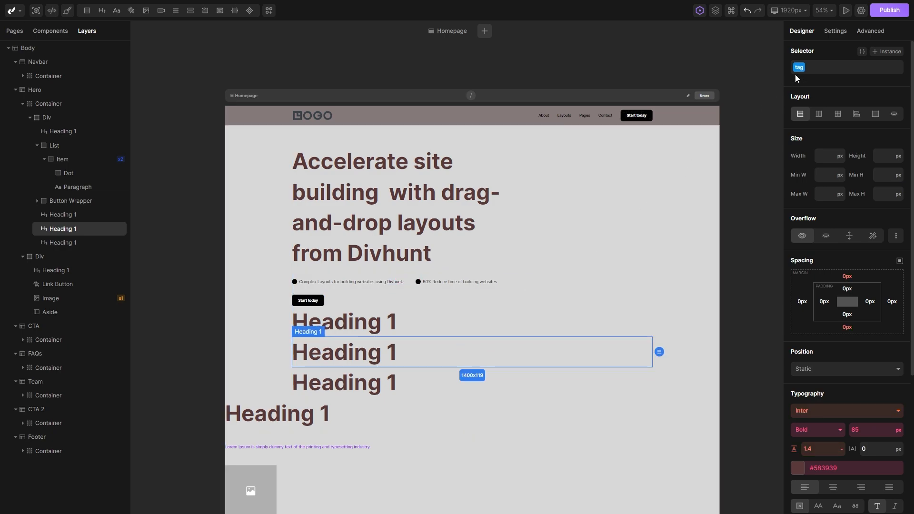
pyautogui.click(807, 68)
pyautogui.click(821, 68)
pyautogui.scroll(-3, 822, 284)
pyautogui.click(800, 373)
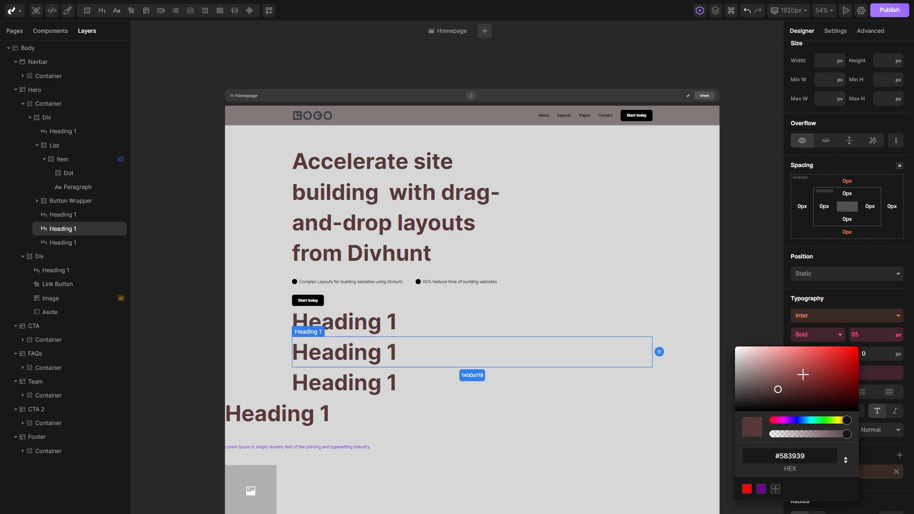
pyautogui.click(825, 371)
pyautogui.click(867, 340)
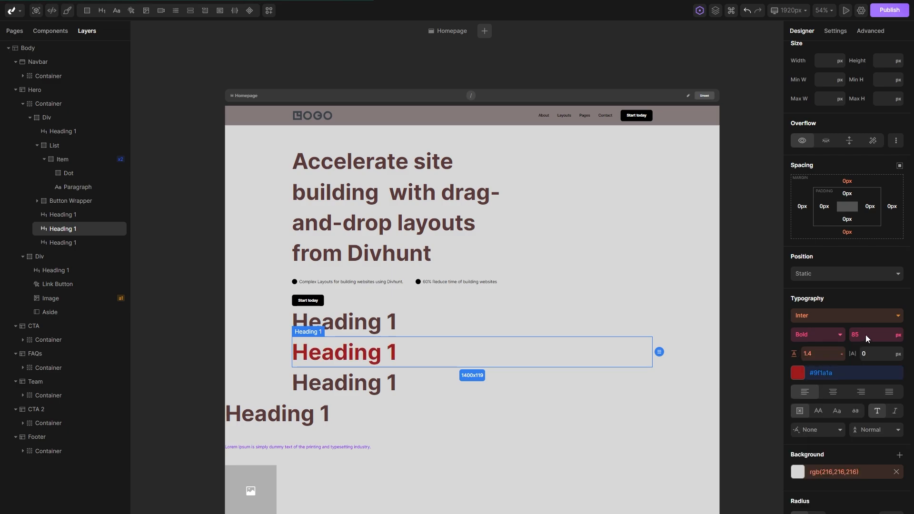
pyautogui.click(866, 334)
pyautogui.write('55')
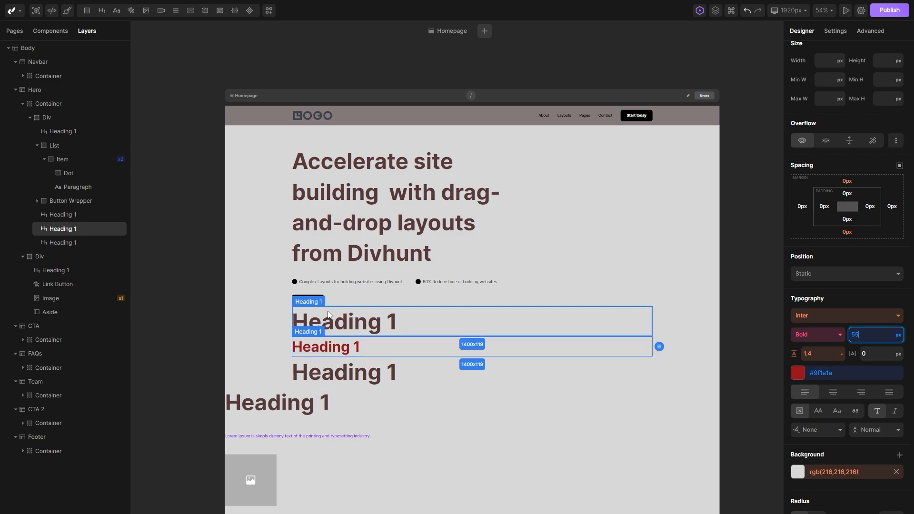
# Add a new global colour named Green.
pyautogui.click(70, 11)
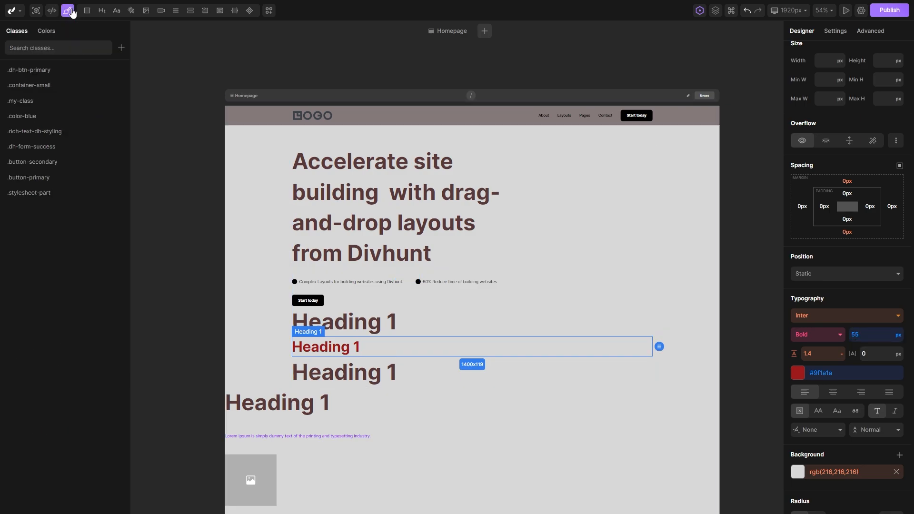
pyautogui.click(47, 31)
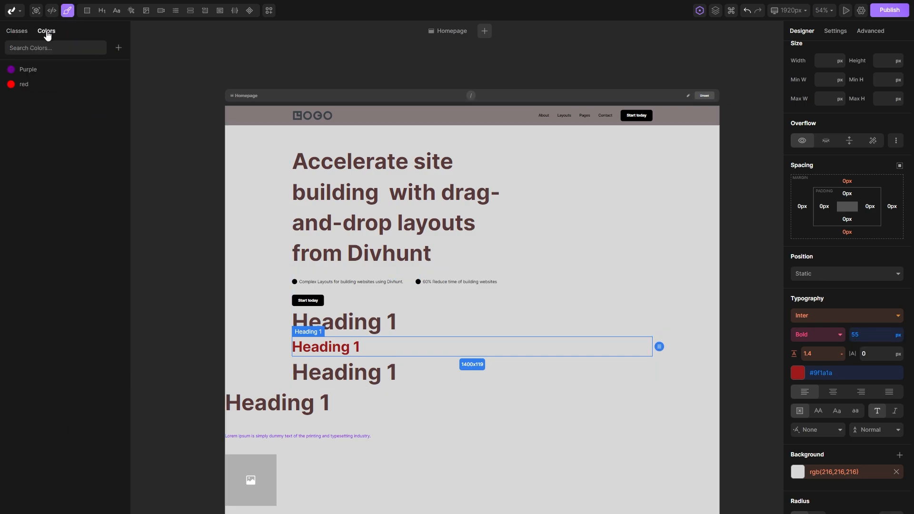
pyautogui.click(119, 48)
pyautogui.write('Green')
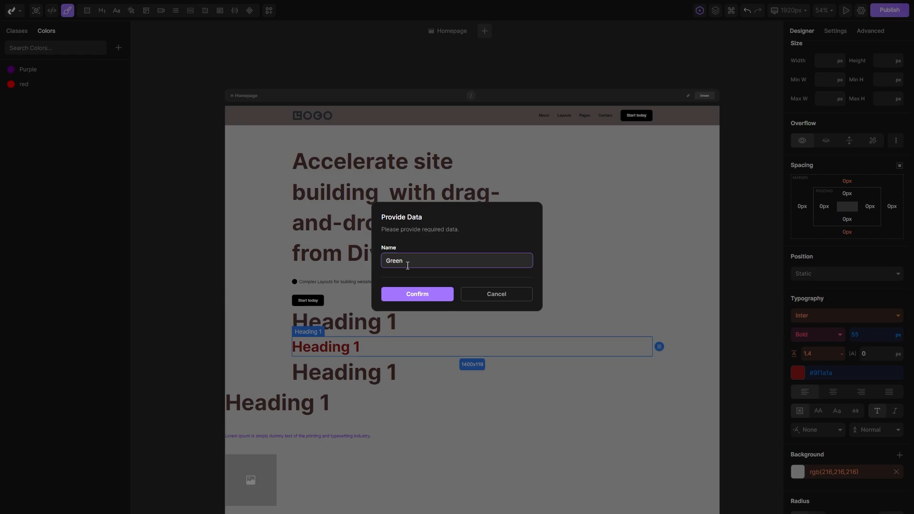
pyautogui.click(417, 292)
pyautogui.click(416, 288)
# Set the Green global colour's value to dark green #128008.
pyautogui.click(12, 71)
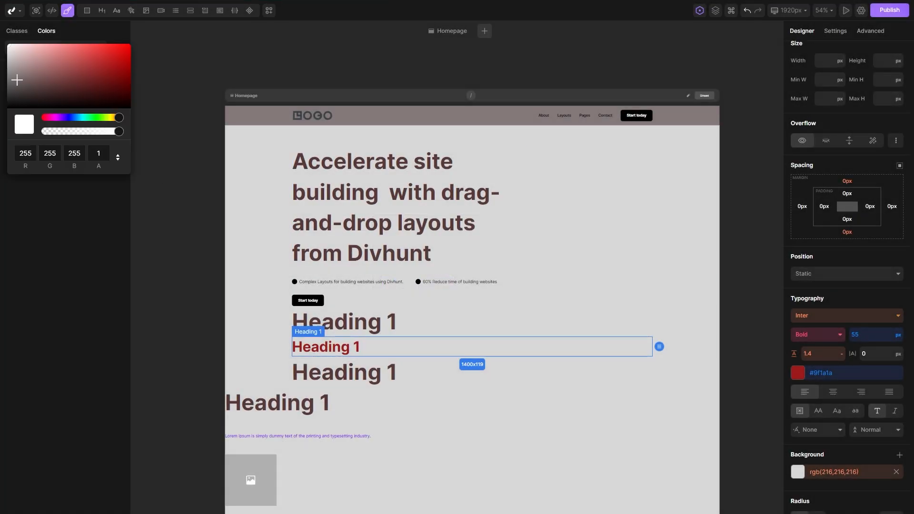
pyautogui.click(94, 119)
pyautogui.click(112, 78)
pyautogui.click(186, 141)
# Apply the saved Green colour to the text of the Hero's main heading.
pyautogui.click(459, 244)
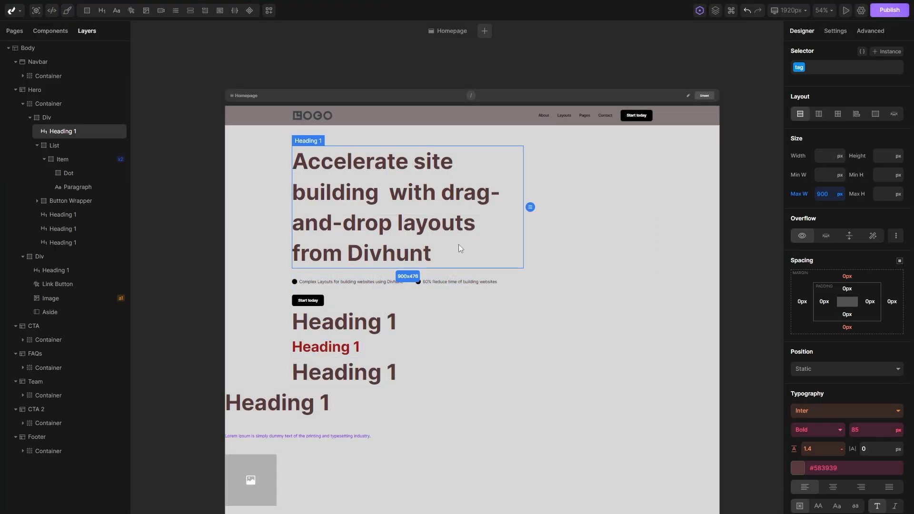
pyautogui.click(798, 469)
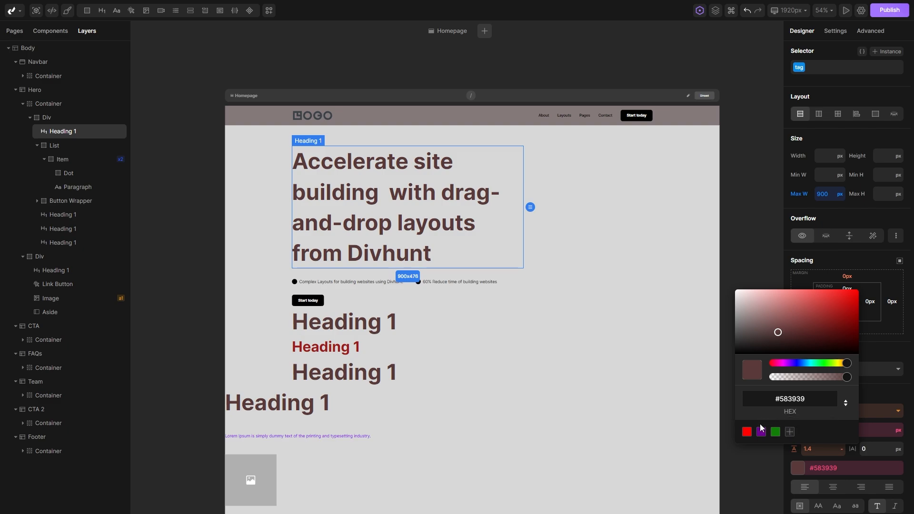
pyautogui.click(776, 432)
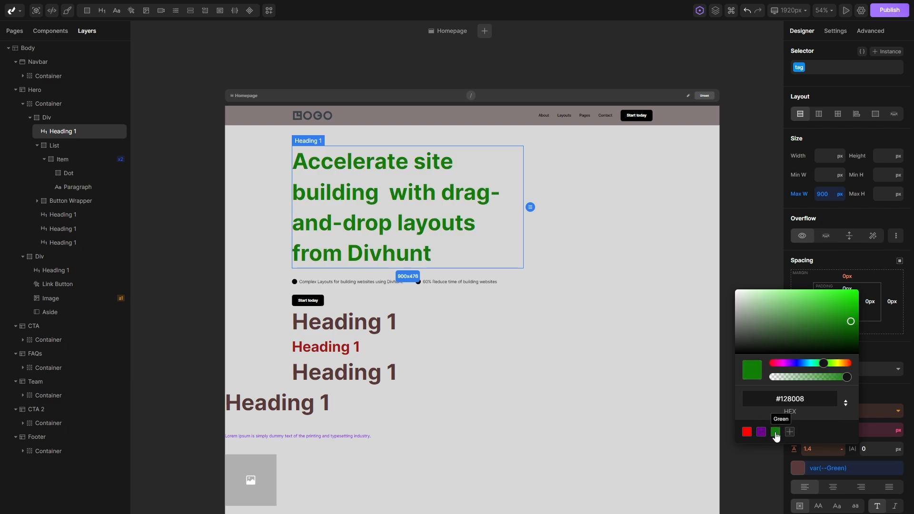
pyautogui.click(693, 393)
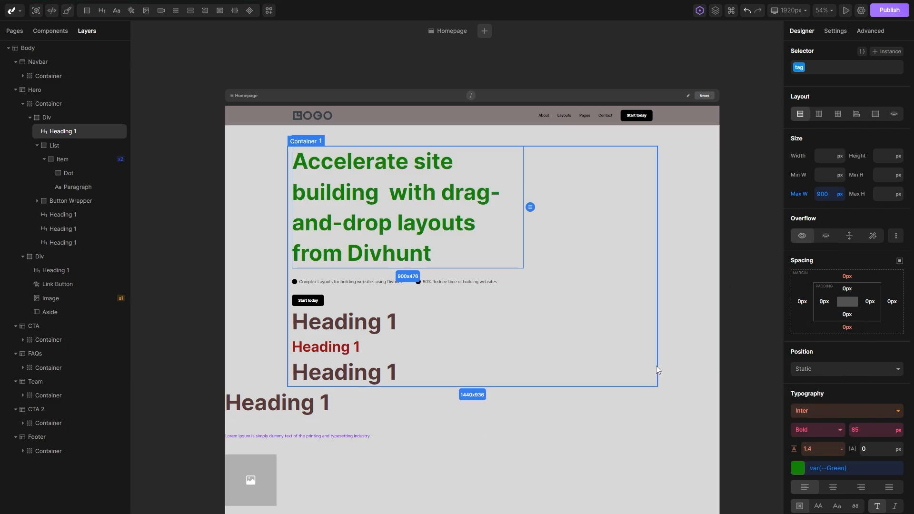
# Give the Team section a black #000000 background and white #ffffff text.
pyautogui.scroll(-15, 656, 366)
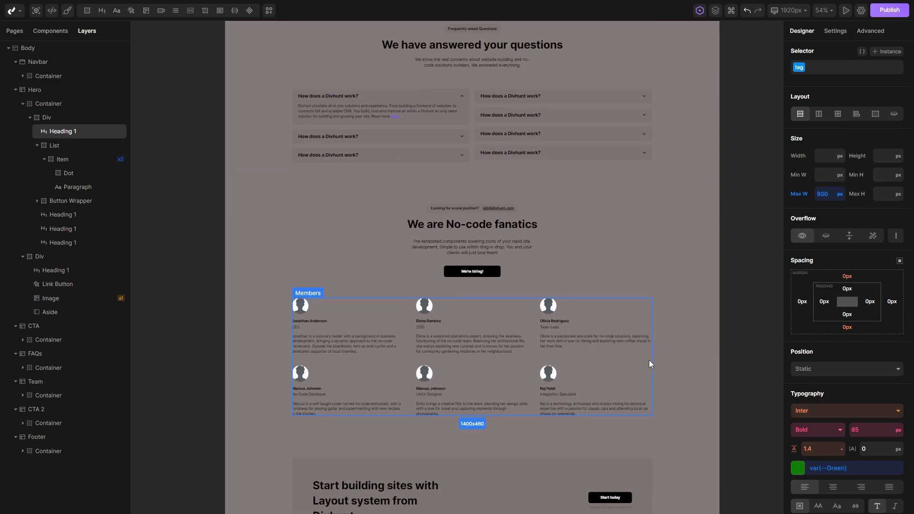
pyautogui.scroll(-1, 649, 364)
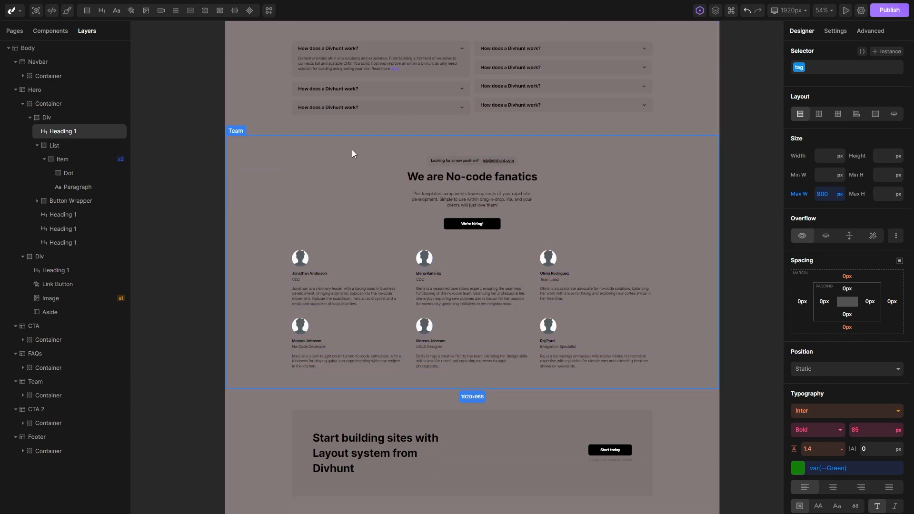
pyautogui.click(259, 147)
pyautogui.scroll(-1, 836, 403)
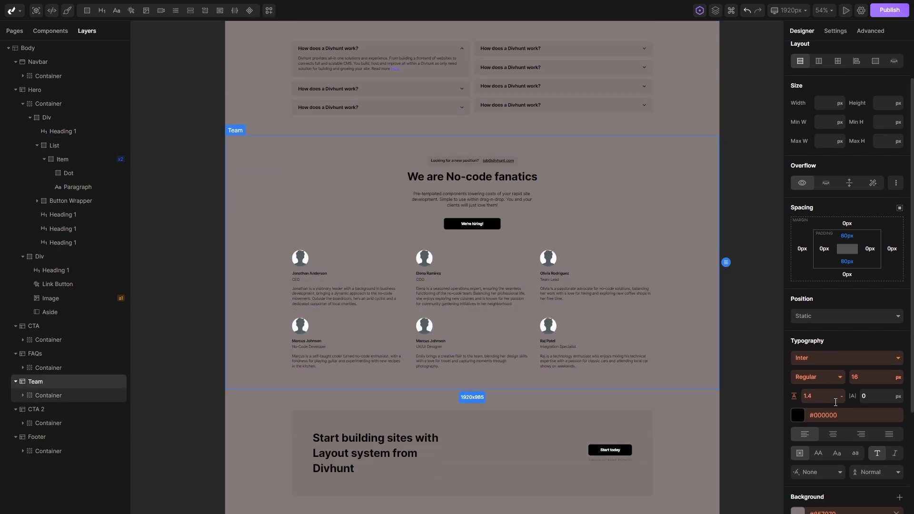
pyautogui.scroll(-2, 836, 402)
pyautogui.click(803, 425)
pyautogui.moveTo(755, 298); pyautogui.dragTo(720, 278)
pyautogui.click(827, 433)
pyautogui.click(803, 314)
pyautogui.click(641, 244)
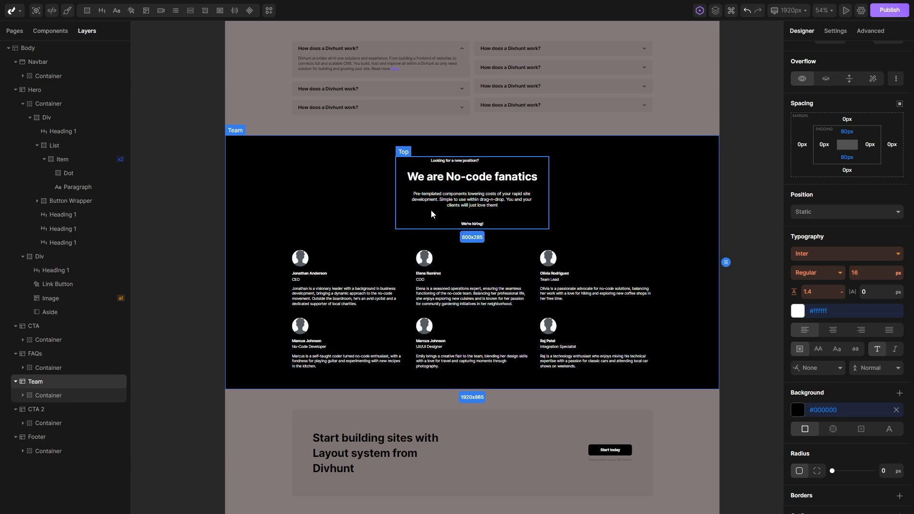
# Set the text colour of the paragraph below the Team section's main heading to a muted red.
pyautogui.click(447, 200)
pyautogui.scroll(-5, 810, 364)
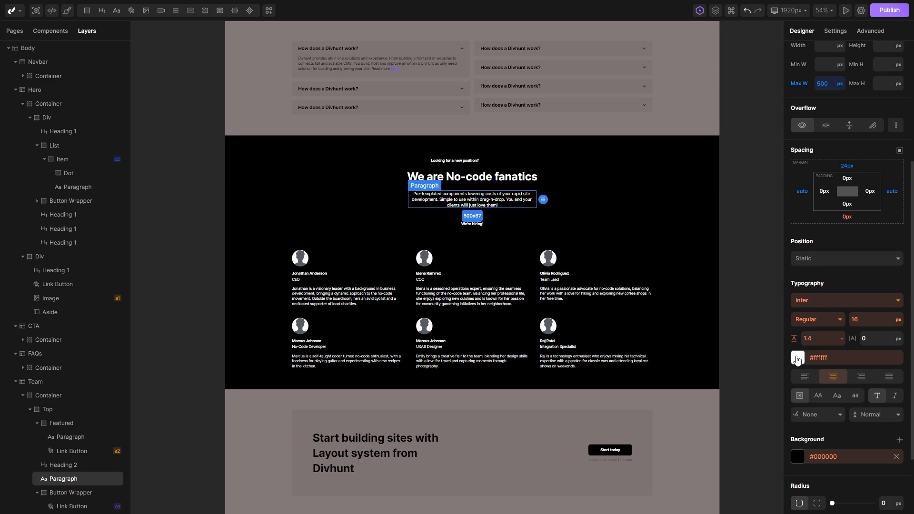
pyautogui.click(798, 361)
pyautogui.click(790, 362)
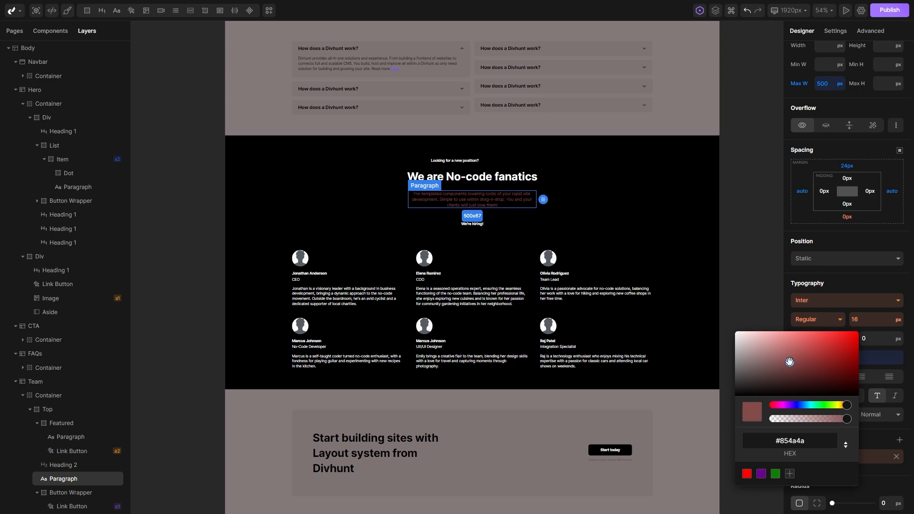
pyautogui.moveTo(790, 362); pyautogui.dragTo(790, 359)
pyautogui.click(753, 307)
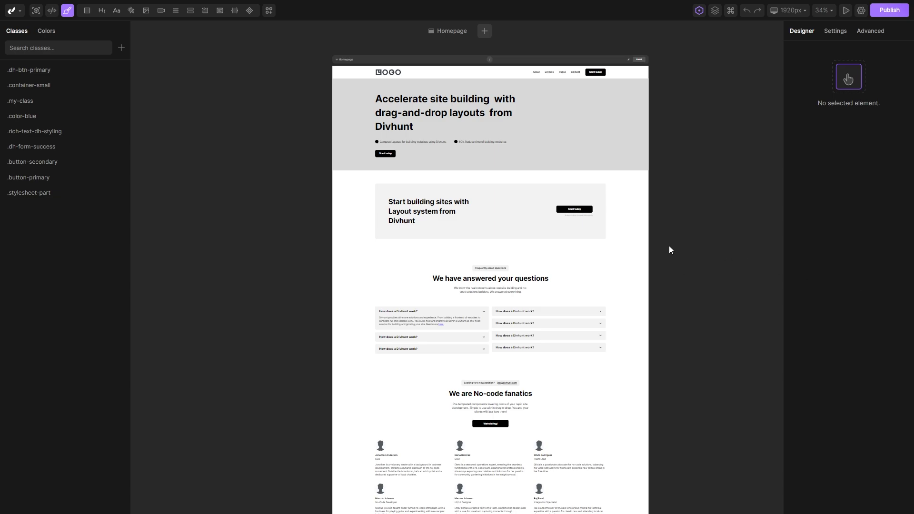
# Create a class named background-gray on the CTA section.
pyautogui.click(635, 225)
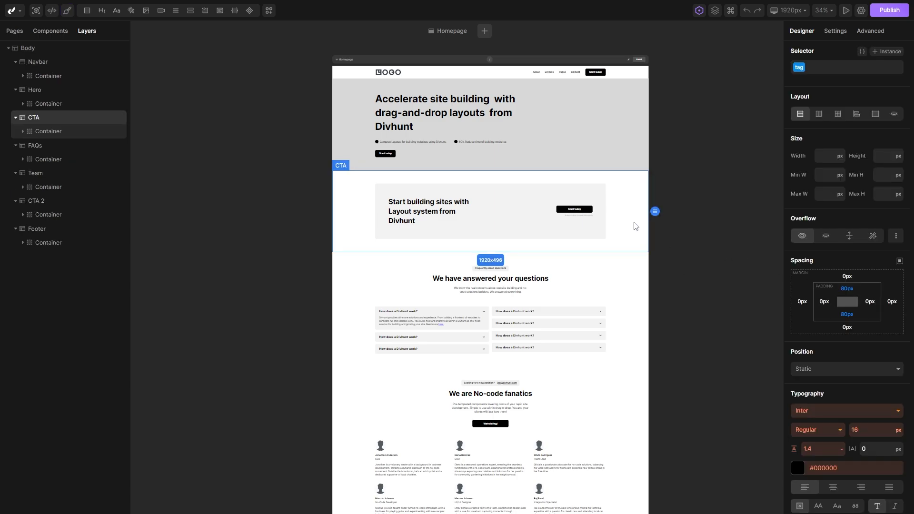
pyautogui.click(833, 70)
pyautogui.write('background')
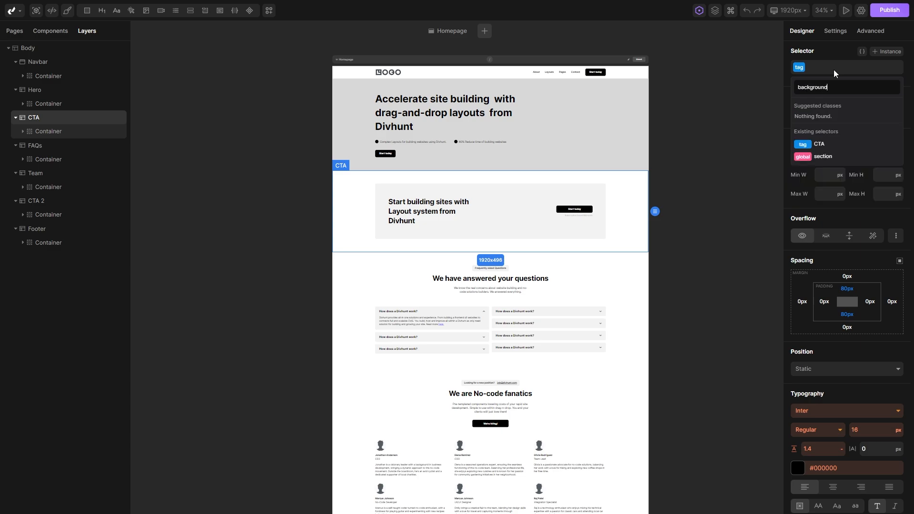
pyautogui.write('-gray')
pyautogui.press('Return')
# Set the background-gray class's background colour to light grey #d8d8d8.
pyautogui.scroll(-4, 814, 181)
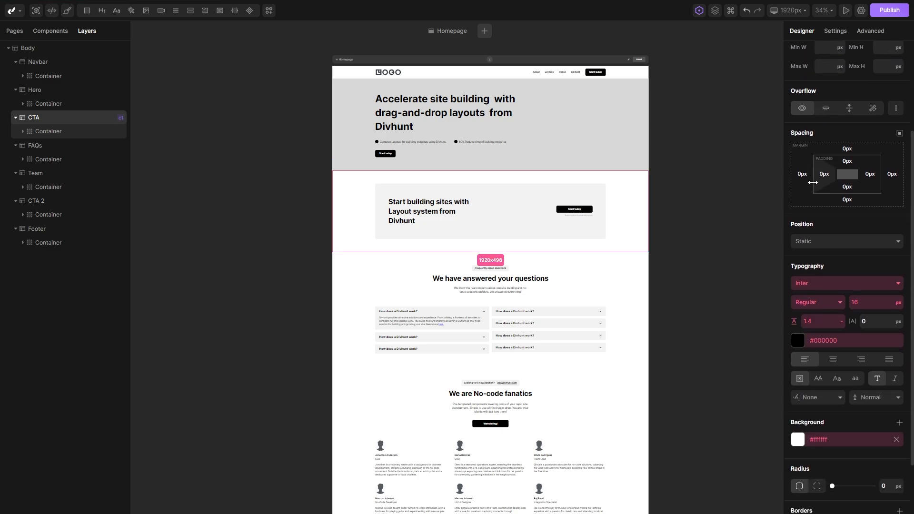
pyautogui.click(796, 375)
pyautogui.moveTo(739, 215); pyautogui.dragTo(733, 208)
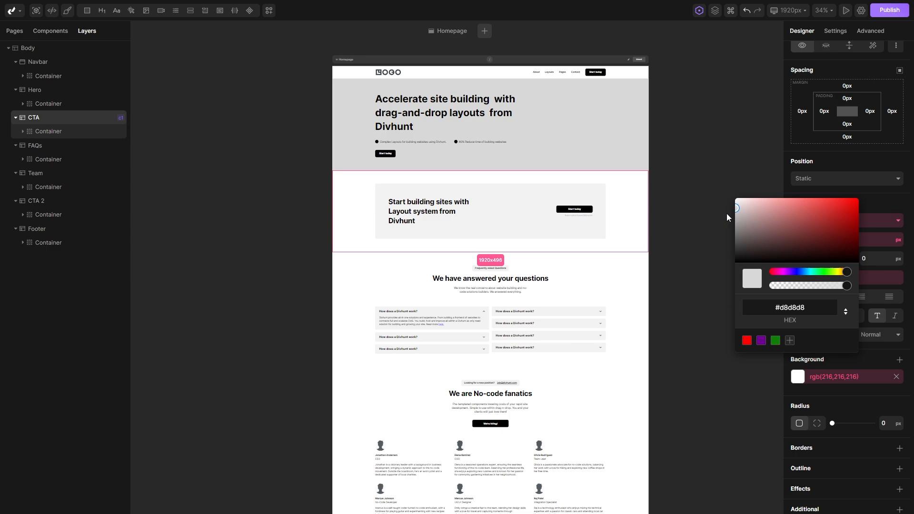
pyautogui.click(704, 224)
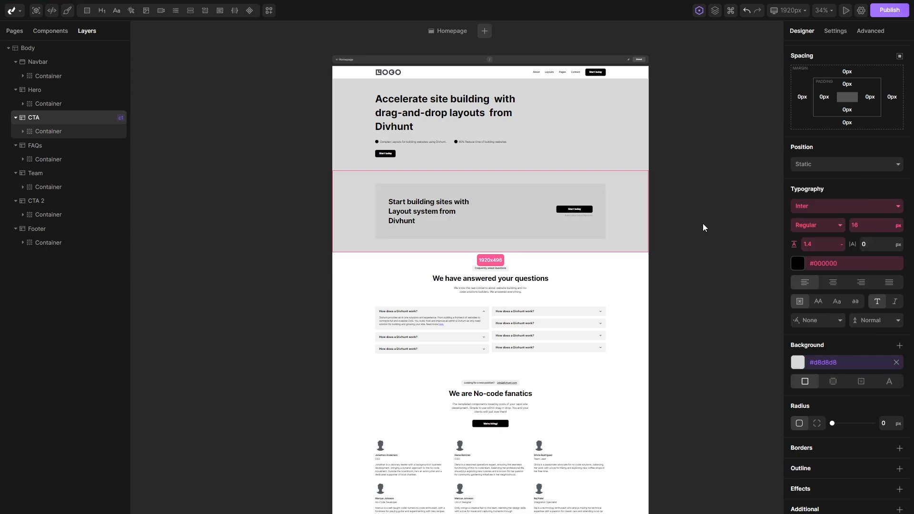
# Apply the existing background-gray class to the FAQs section and the Team section.
pyautogui.click(357, 275)
pyautogui.click(832, 70)
pyautogui.write('bac')
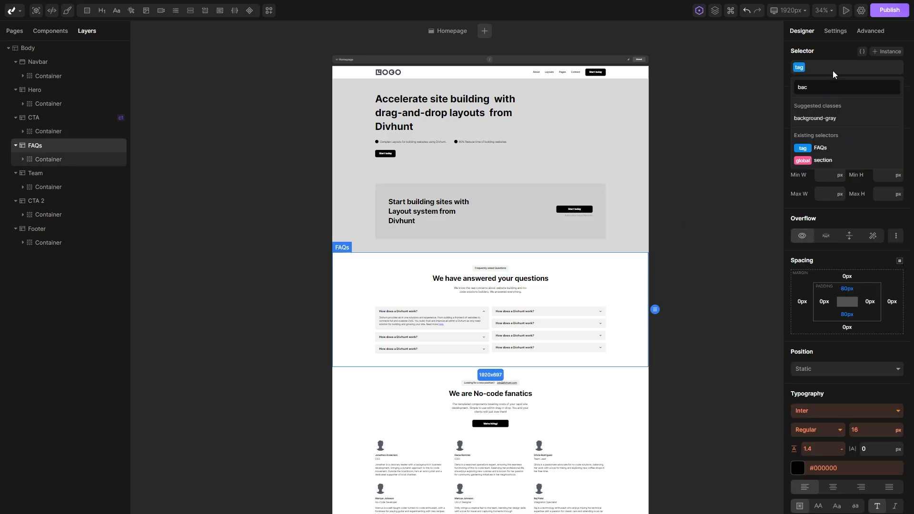
pyautogui.click(814, 118)
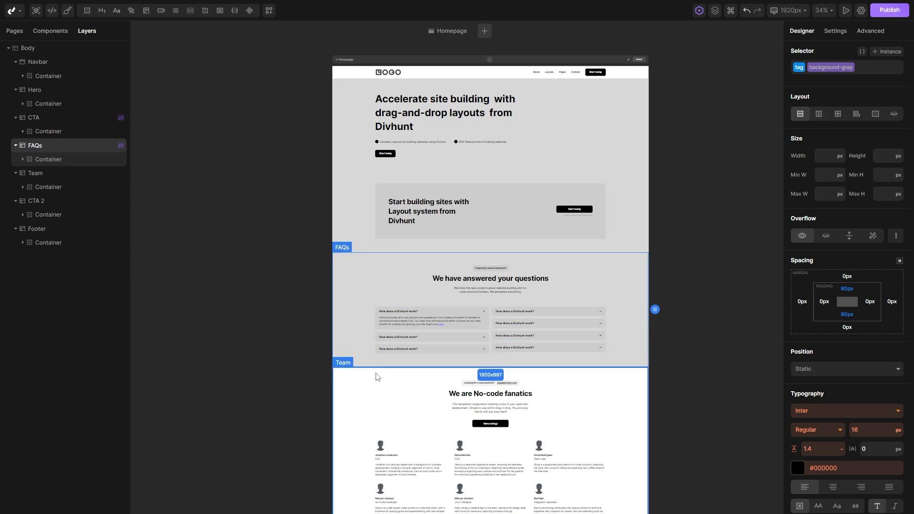
pyautogui.click(379, 374)
pyautogui.click(840, 68)
pyautogui.write('bac')
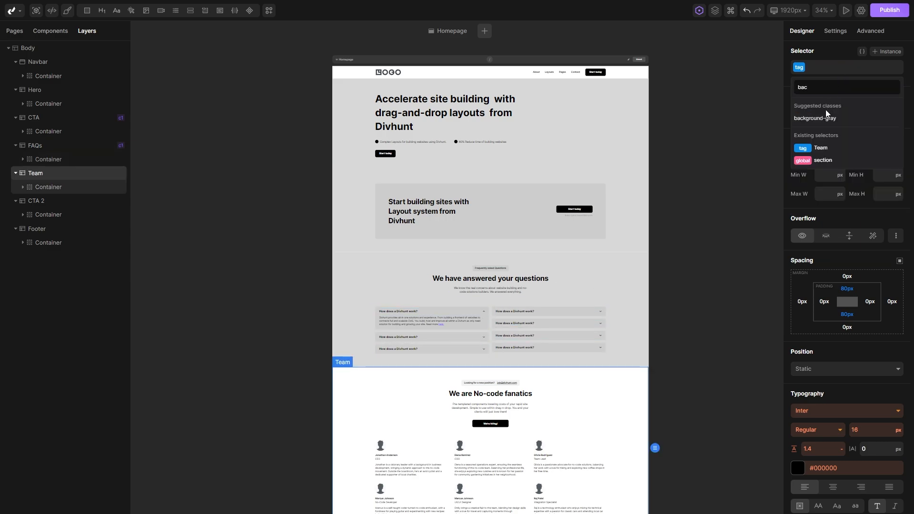
pyautogui.click(824, 116)
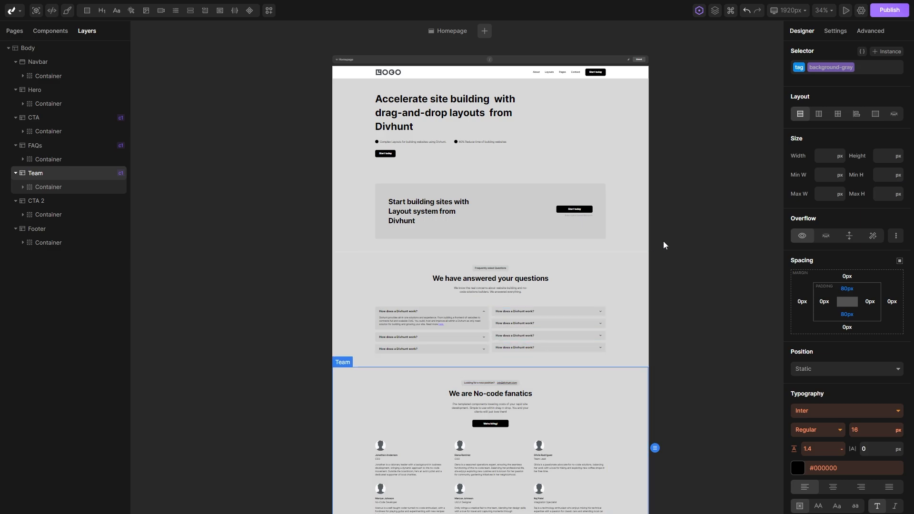
# Change the background-gray class's background colour to a darker grey for every section using it.
pyautogui.scroll(-5, 833, 127)
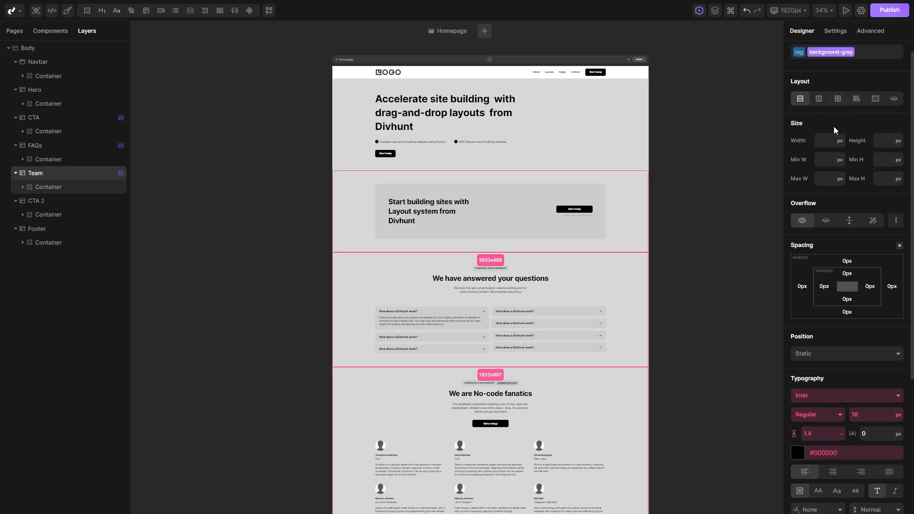
pyautogui.click(797, 359)
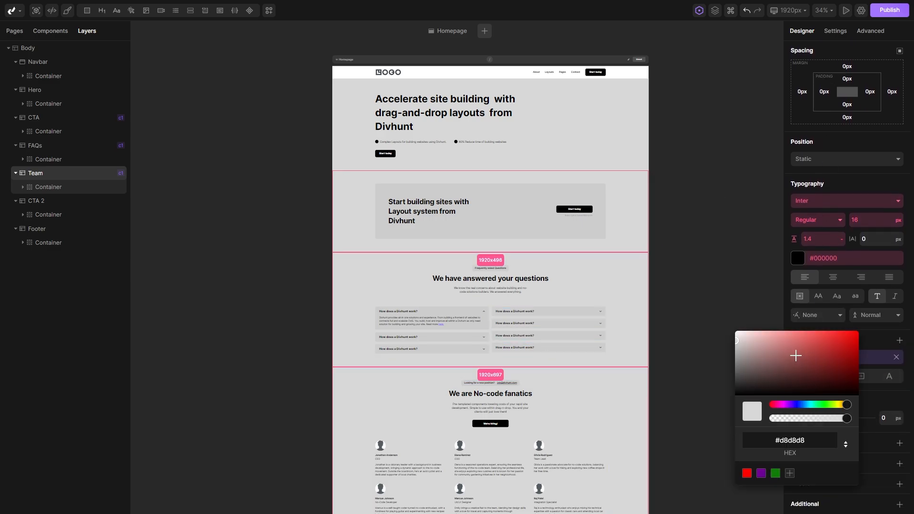
pyautogui.click(737, 349)
pyautogui.moveTo(737, 349); pyautogui.dragTo(736, 358)
pyautogui.click(722, 358)
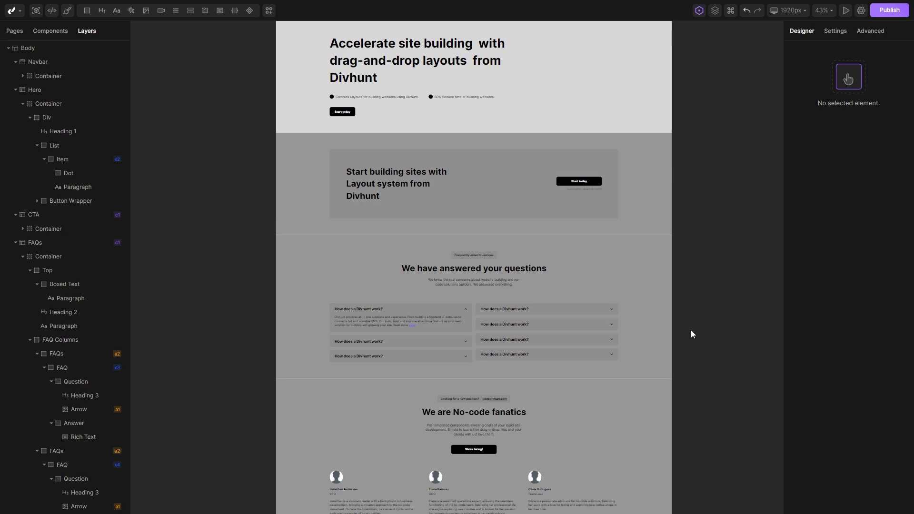
pyautogui.scroll(6, 476, 296)
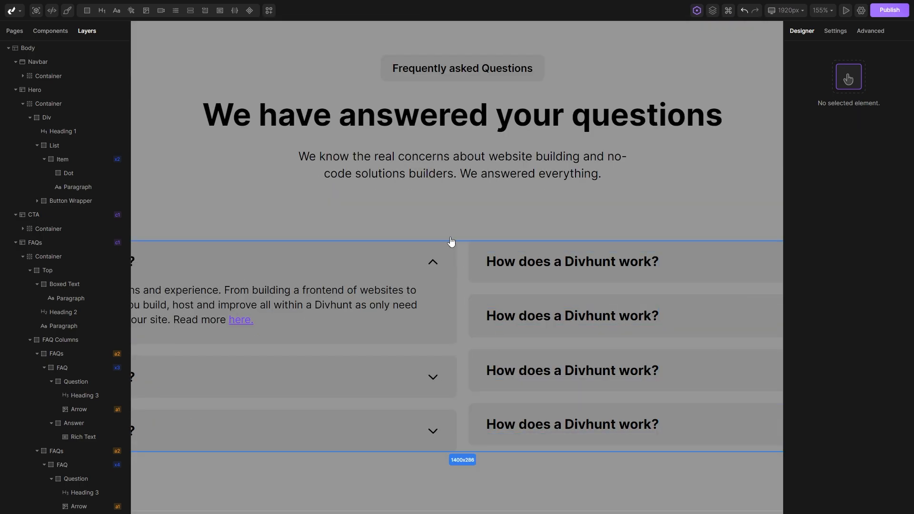
# Set the FAQs section's intro paragraph to a 26 px font size and white #ffffff text.
pyautogui.click(460, 162)
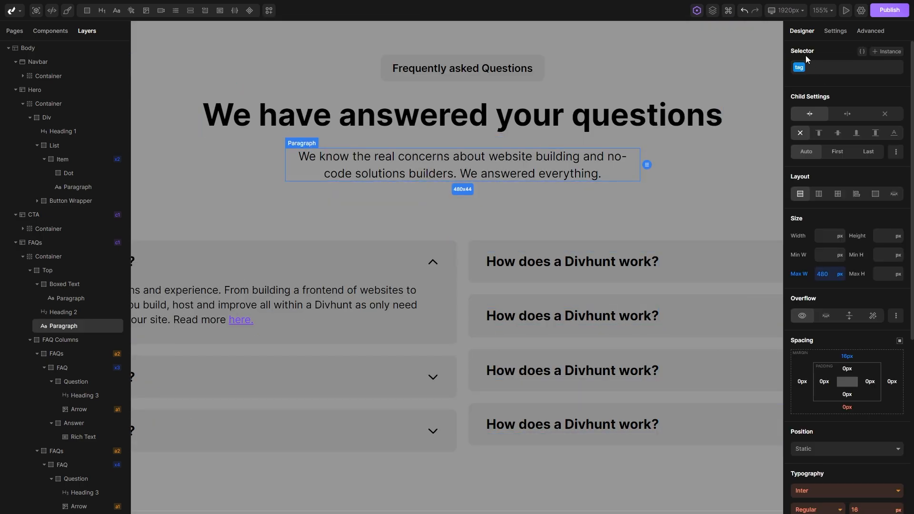
pyautogui.scroll(-5, 827, 133)
pyautogui.click(861, 270)
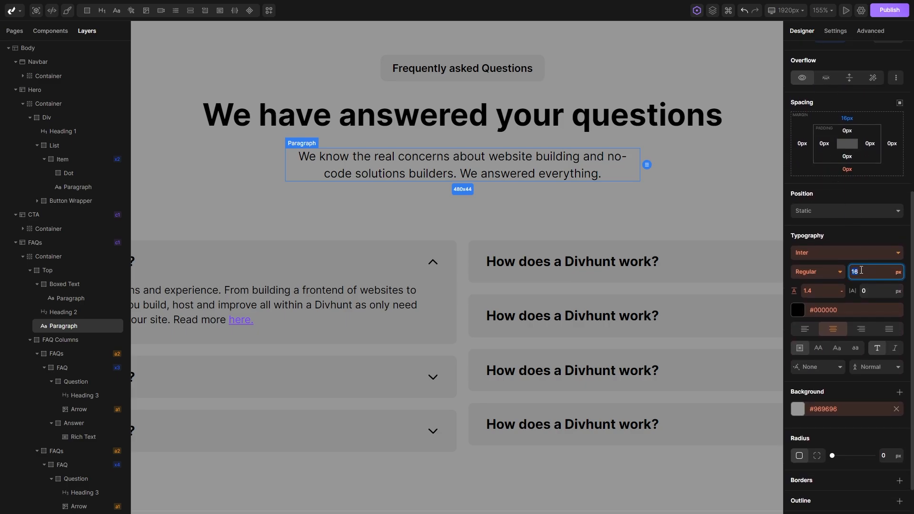
pyautogui.write('26')
pyautogui.click(809, 309)
pyautogui.moveTo(777, 307); pyautogui.dragTo(698, 258)
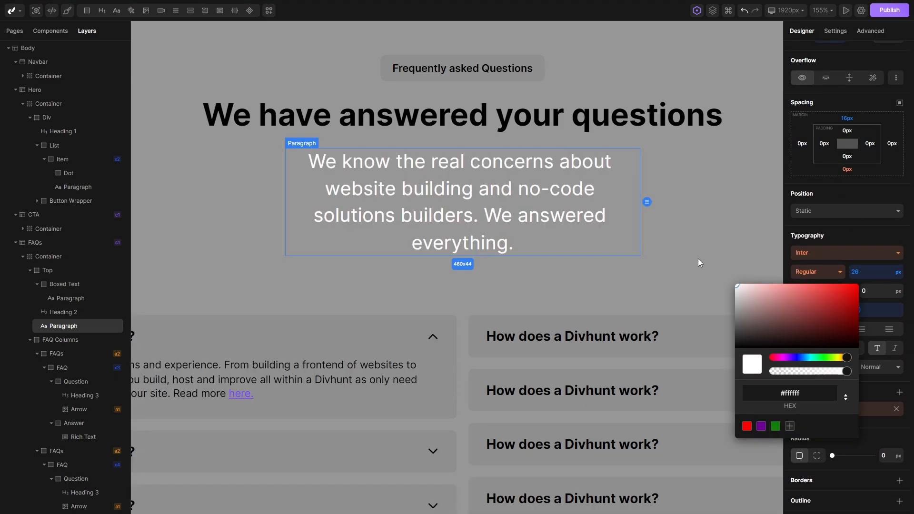
pyautogui.click(698, 258)
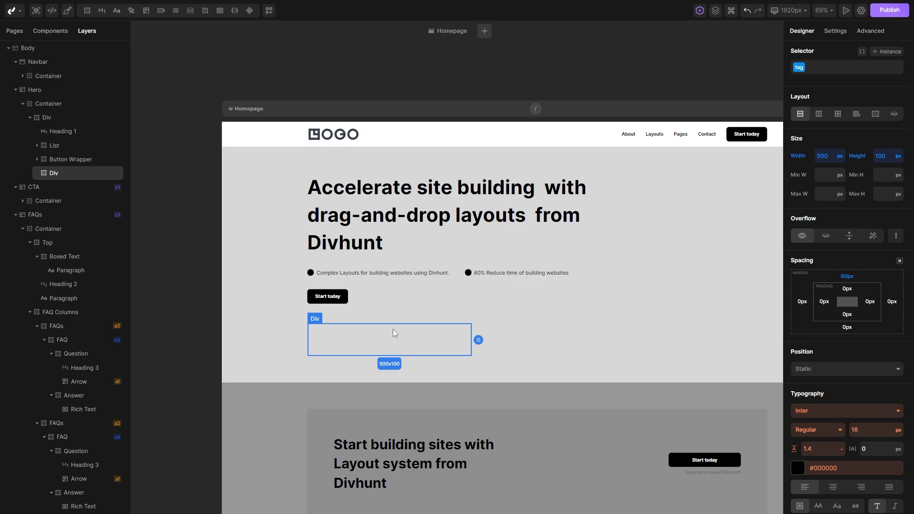
# Check where the empty Hero div inherits its background from, and create a class named bg-red on that div.
pyautogui.scroll(-2, 823, 272)
pyautogui.scroll(-2, 824, 275)
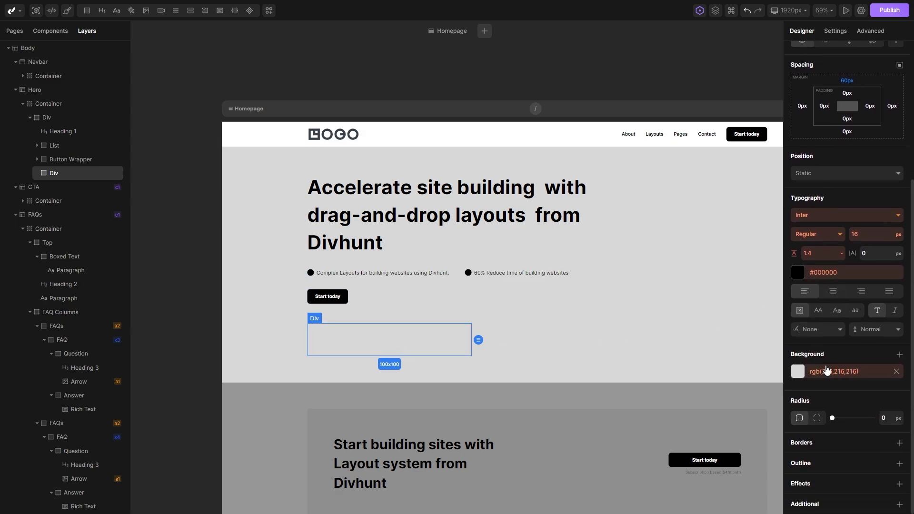
pyautogui.moveTo(833, 377)
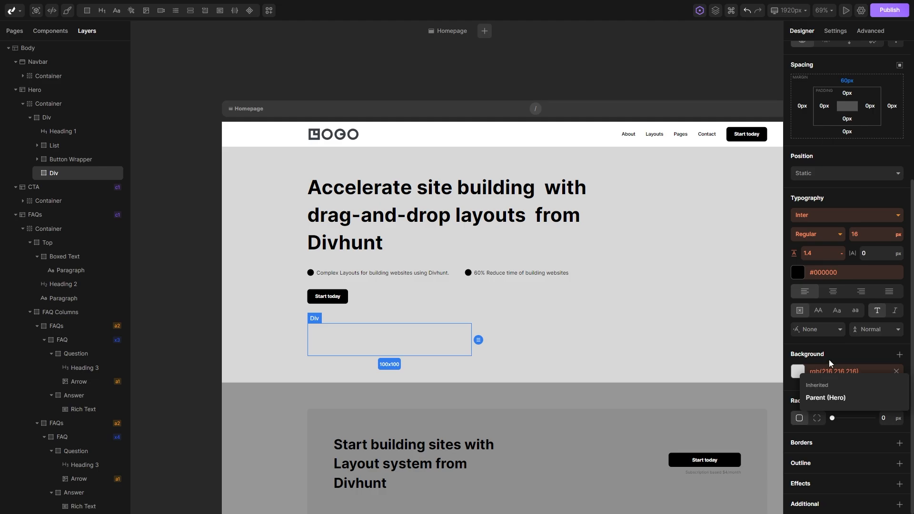
pyautogui.scroll(4, 831, 286)
pyautogui.click(823, 71)
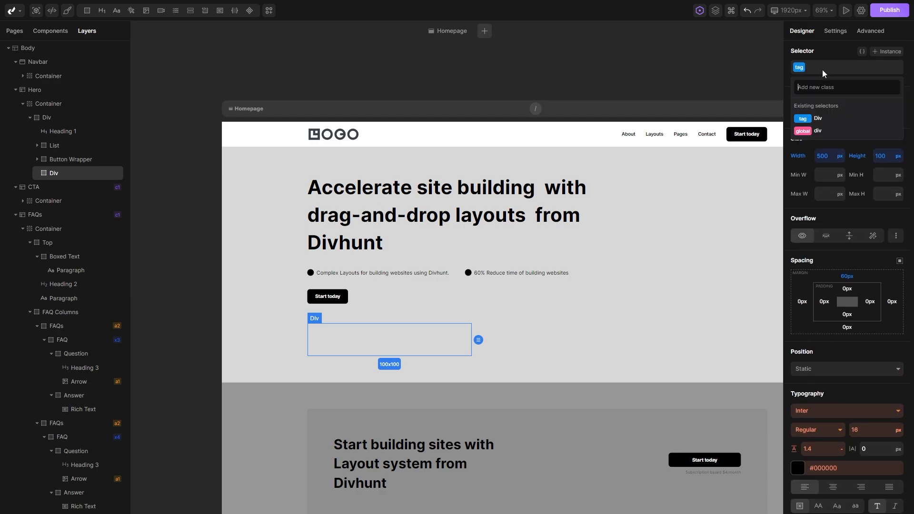
pyautogui.write('bg-red')
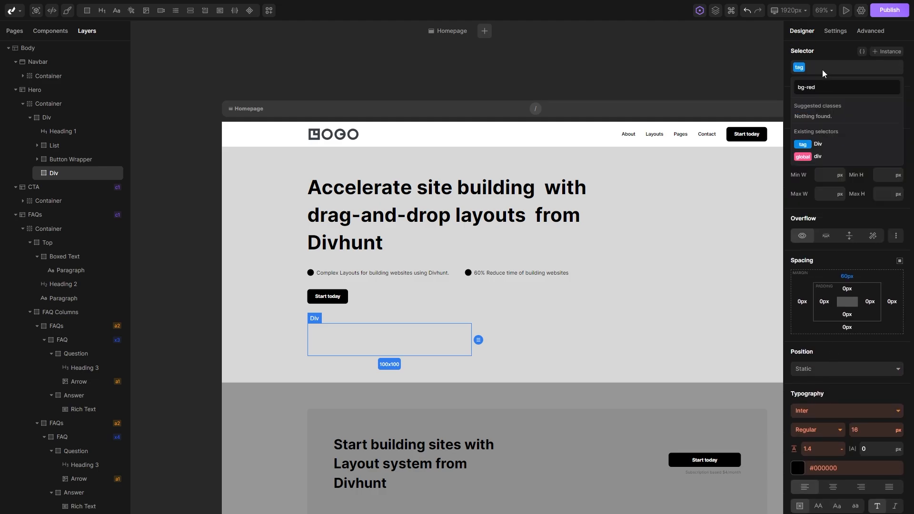
pyautogui.press('Return')
# Set the bg-red class's background colour to red #c30b0b.
pyautogui.scroll(-4, 814, 229)
pyautogui.click(798, 372)
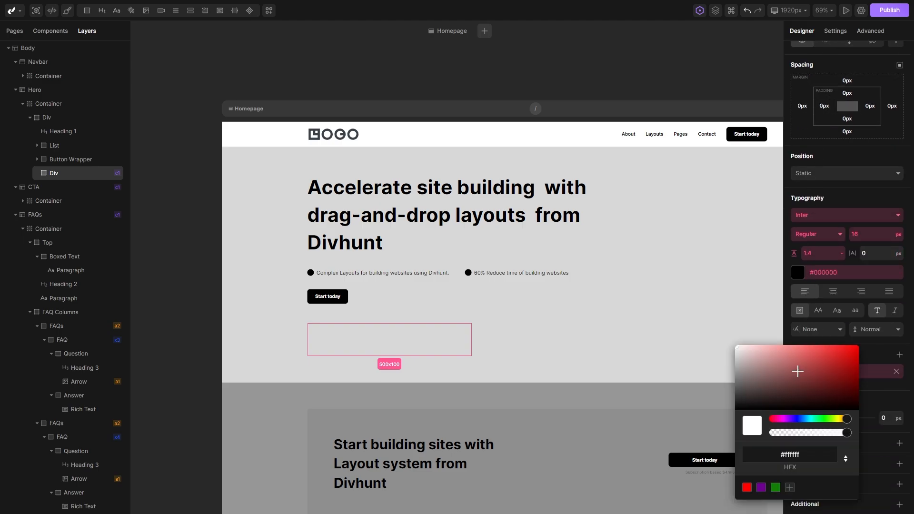
pyautogui.moveTo(836, 366); pyautogui.dragTo(852, 360)
pyautogui.click(752, 324)
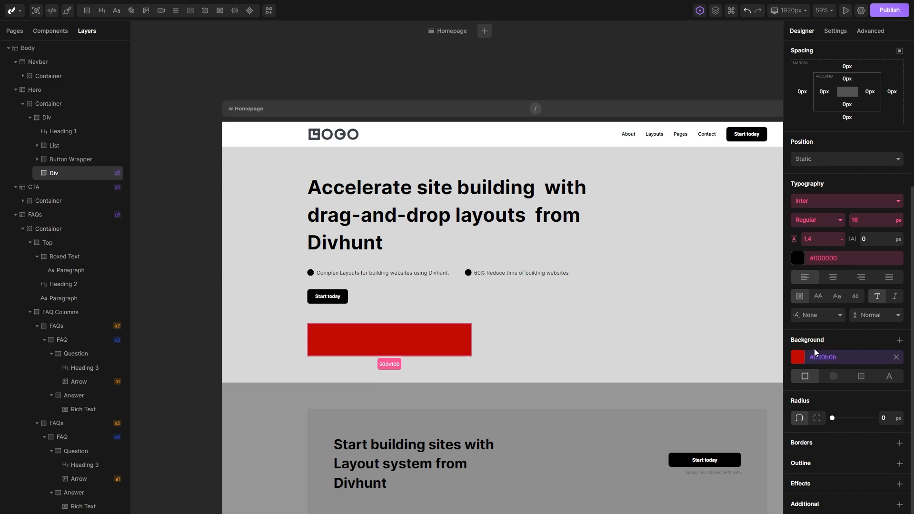
# Override the background colour with purple #690bc1 on the Hero div's own tag selector.
pyautogui.scroll(5, 814, 352)
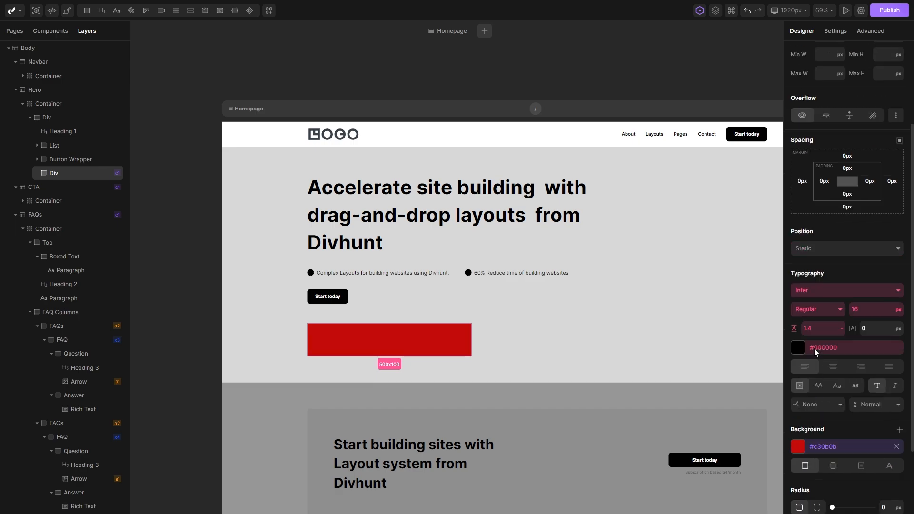
pyautogui.click(799, 68)
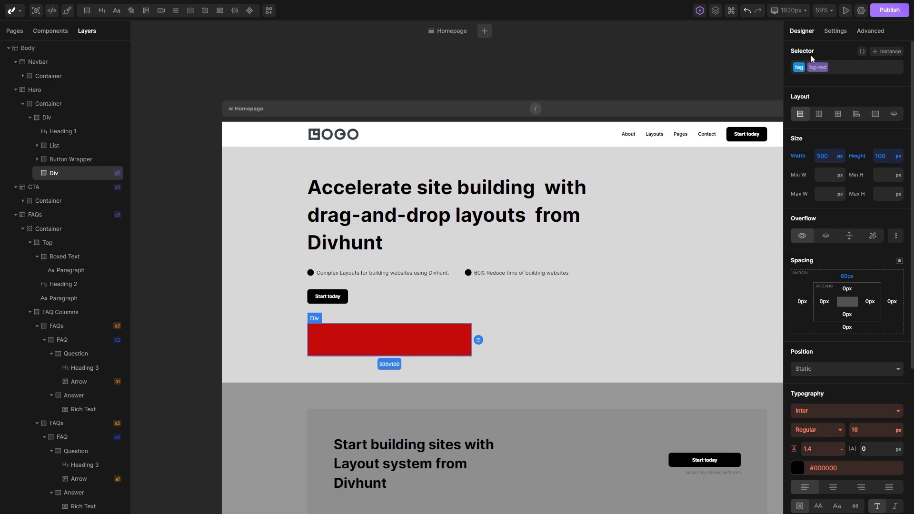
pyautogui.scroll(-5, 807, 215)
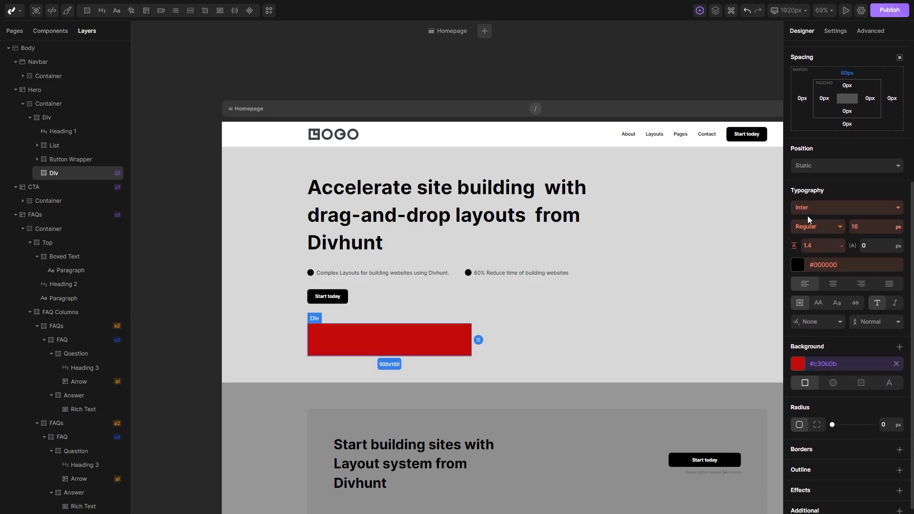
pyautogui.click(799, 357)
pyautogui.click(787, 404)
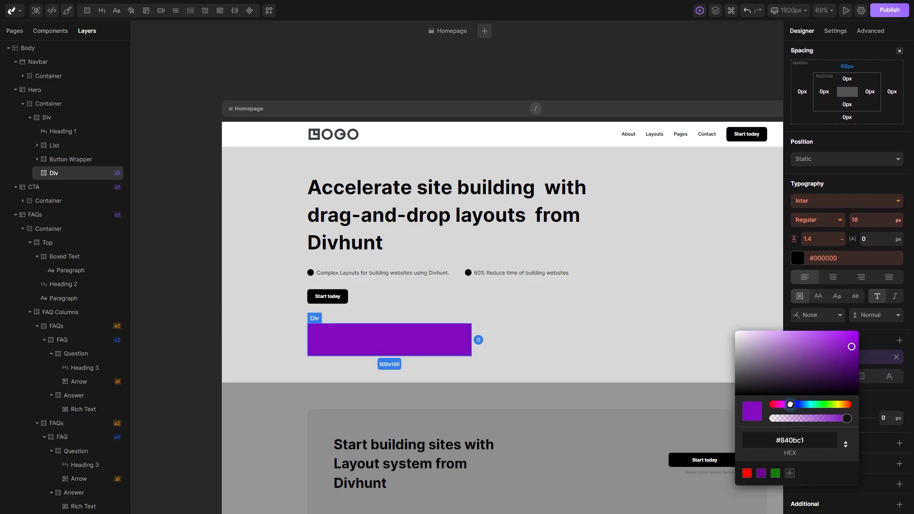
pyautogui.click(873, 343)
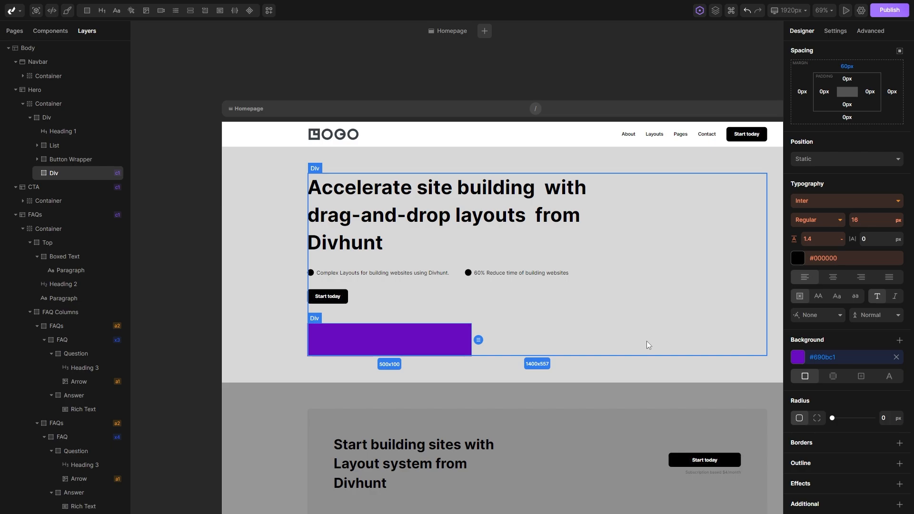
# Mark the bg-red class's background colour as important.
pyautogui.scroll(5, 835, 267)
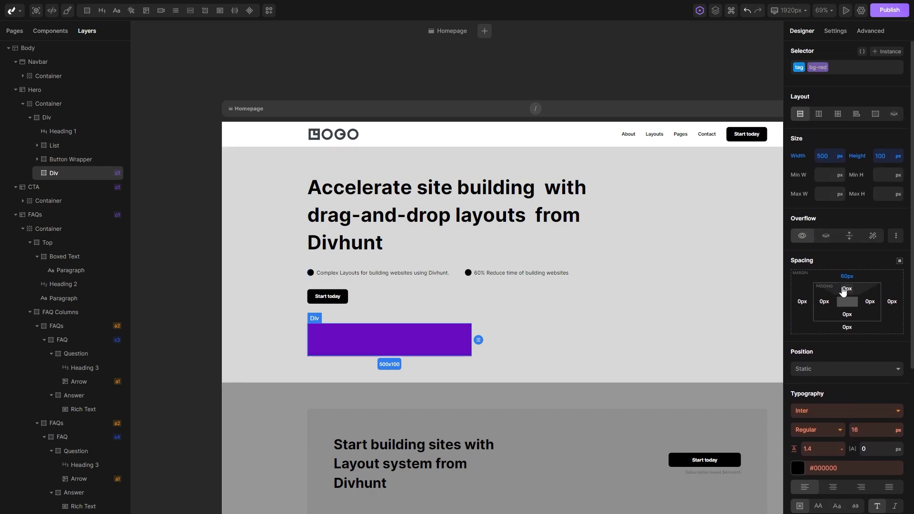
pyautogui.click(827, 67)
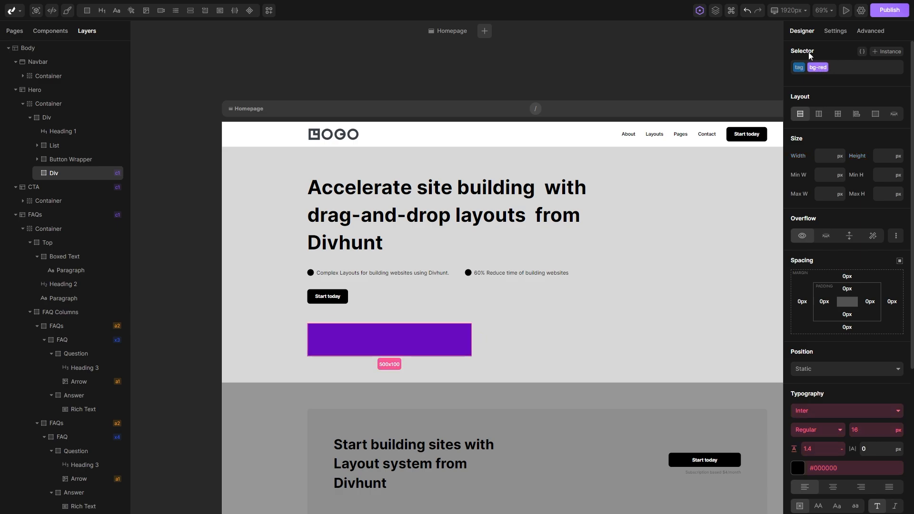
pyautogui.scroll(-5, 827, 76)
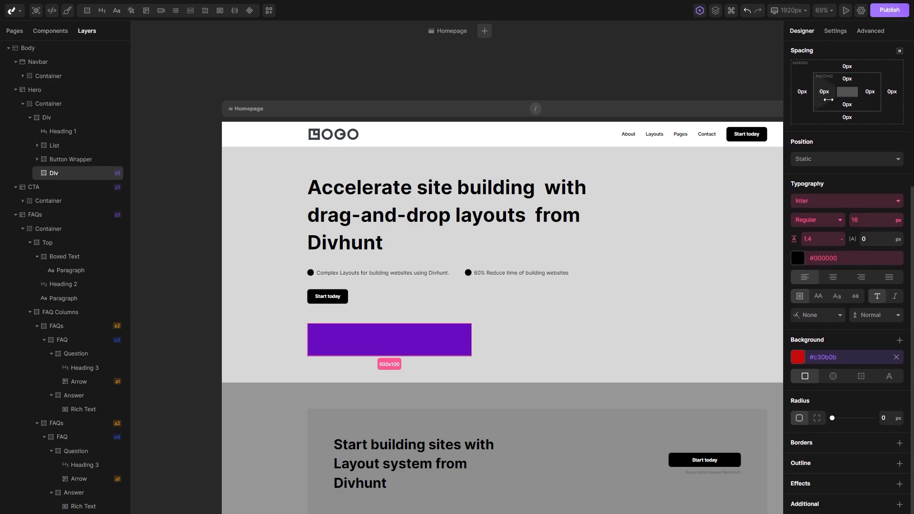
pyautogui.rightClick(814, 358)
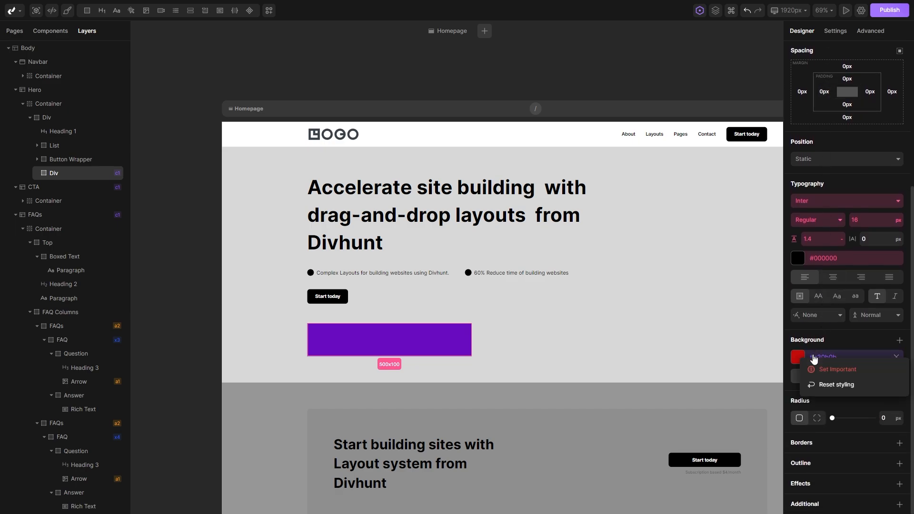
pyautogui.click(868, 370)
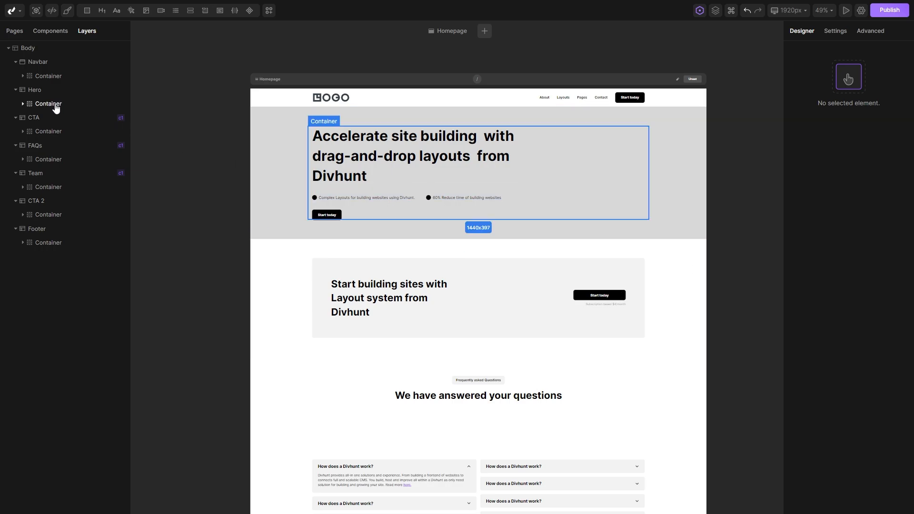
# Give the Hero container a fixed width of 1440 px and clear its maximum width.
pyautogui.click(56, 108)
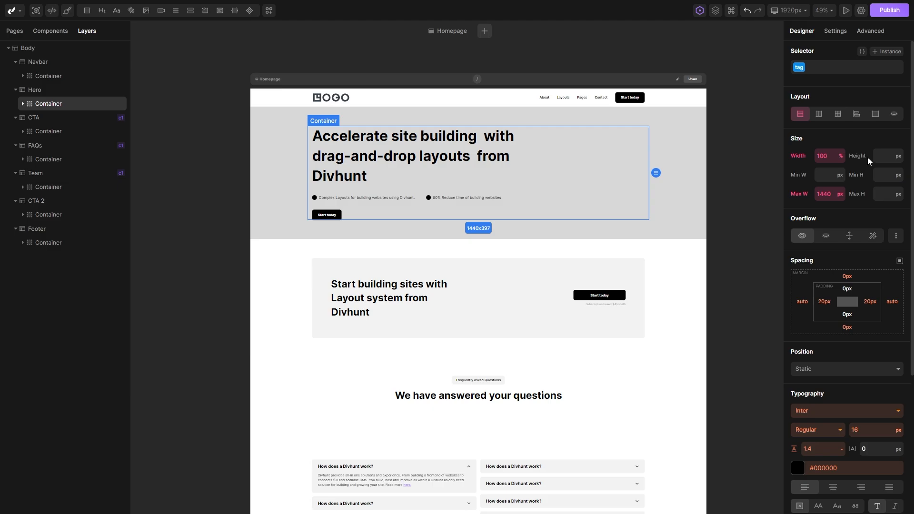
pyautogui.click(833, 158)
pyautogui.write('1440px')
pyautogui.click(834, 195)
pyautogui.press('BackSpace')
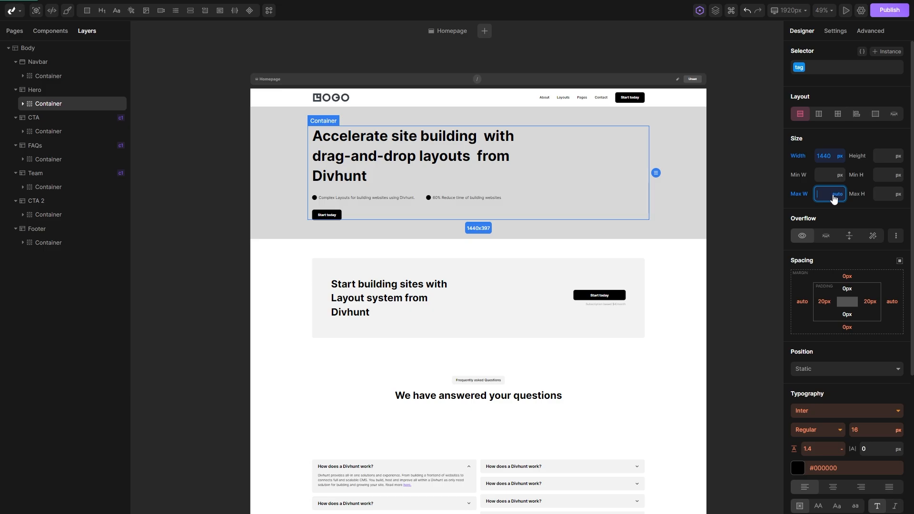
# Preview the page with the fixed-width Hero container, resize the preview, and return to the editor.
pyautogui.click(846, 10)
pyautogui.moveTo(903, 266)
pyautogui.mouseDown()
pyautogui.moveTo(583, 258)
pyautogui.moveTo(903, 273)
pyautogui.mouseUp()
pyautogui.click(845, 10)
# Set the Hero container's maximum width to 1440 px and its width to 100%.
pyautogui.click(825, 191)
pyautogui.write('1440')
pyautogui.click(828, 156)
pyautogui.write('100%')
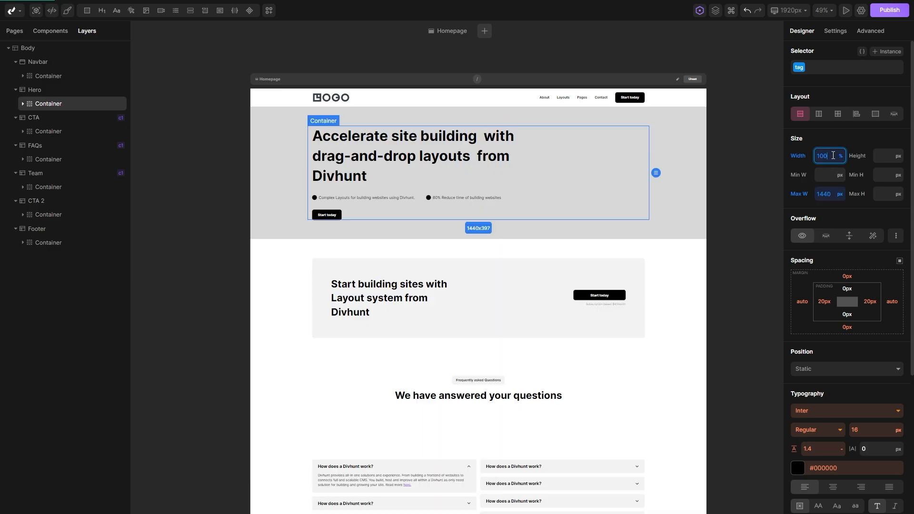
# Preview the page narrowed to 550 px wide to check the Hero container's responsiveness, and return to the editor.
pyautogui.click(846, 10)
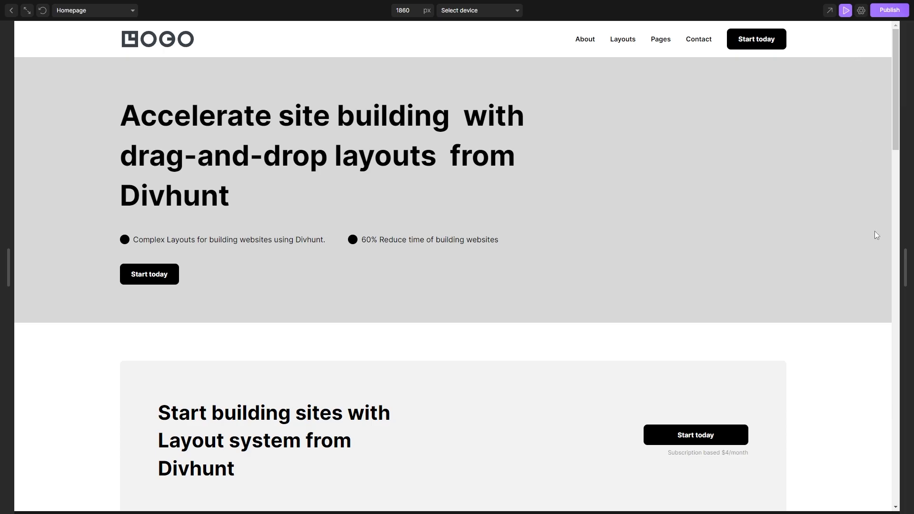
pyautogui.moveTo(893, 273); pyautogui.dragTo(596, 224)
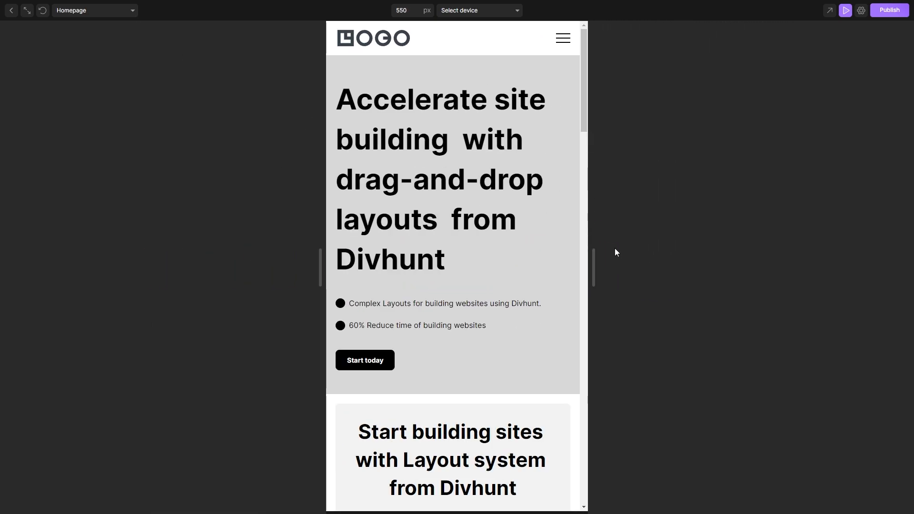
pyautogui.click(846, 10)
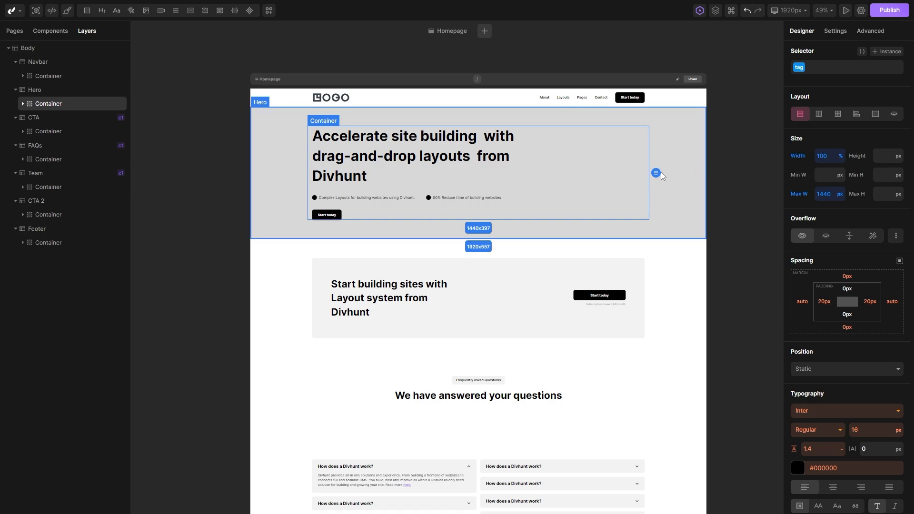
# Inspect the size settings of the Hero heading, the CTA grid and the CTA heading.
pyautogui.click(412, 154)
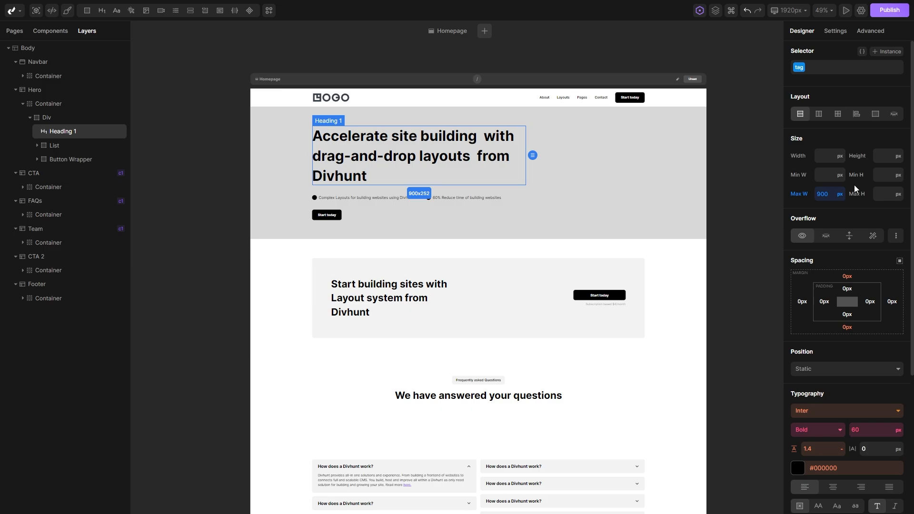
pyautogui.click(560, 268)
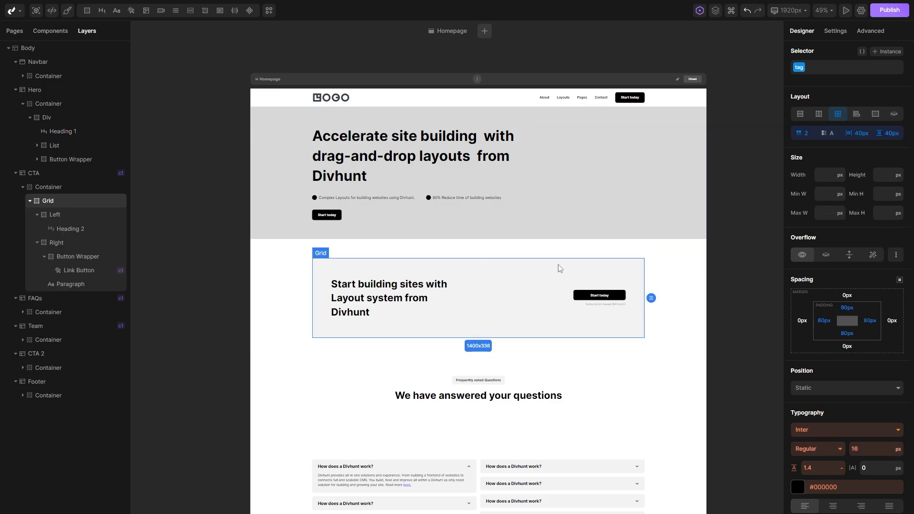
pyautogui.click(398, 295)
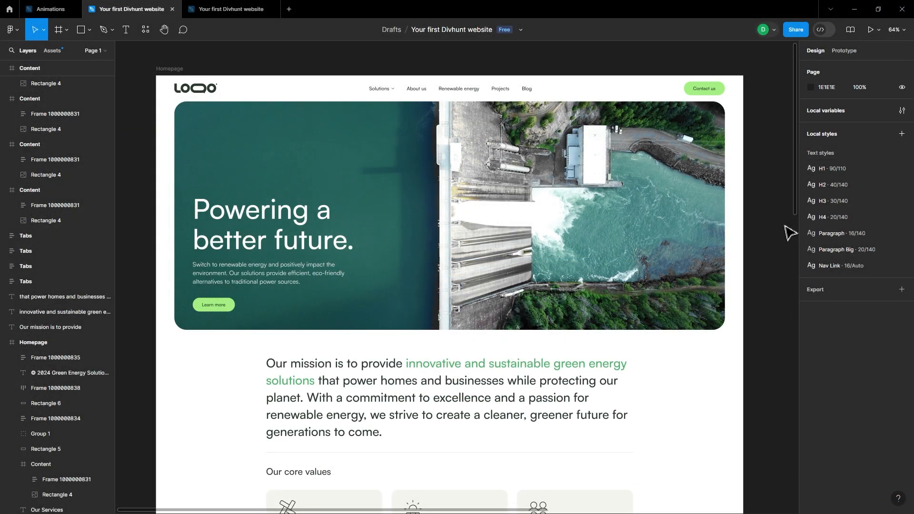
# Look through the homepage design in the "Your first Divhunt website" file, from the hero to the footer.
pyautogui.scroll(-3, 798, 186)
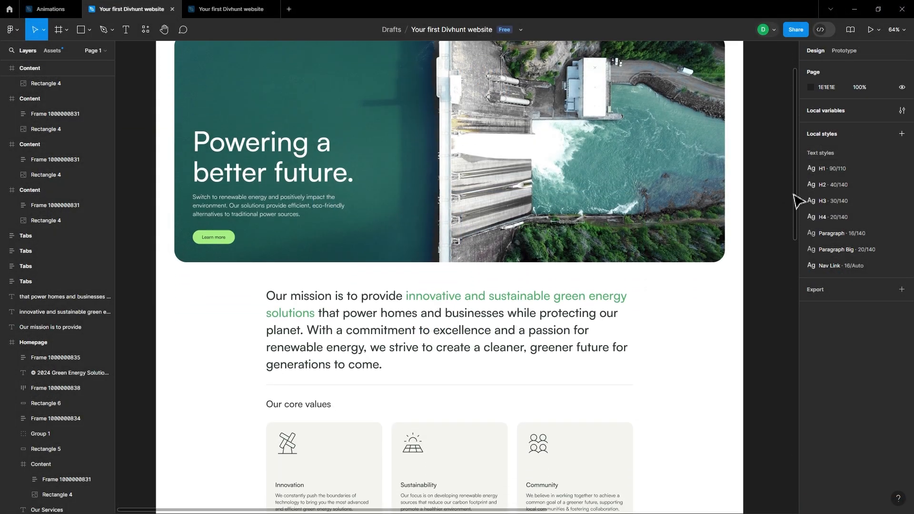
pyautogui.scroll(-8, 798, 200)
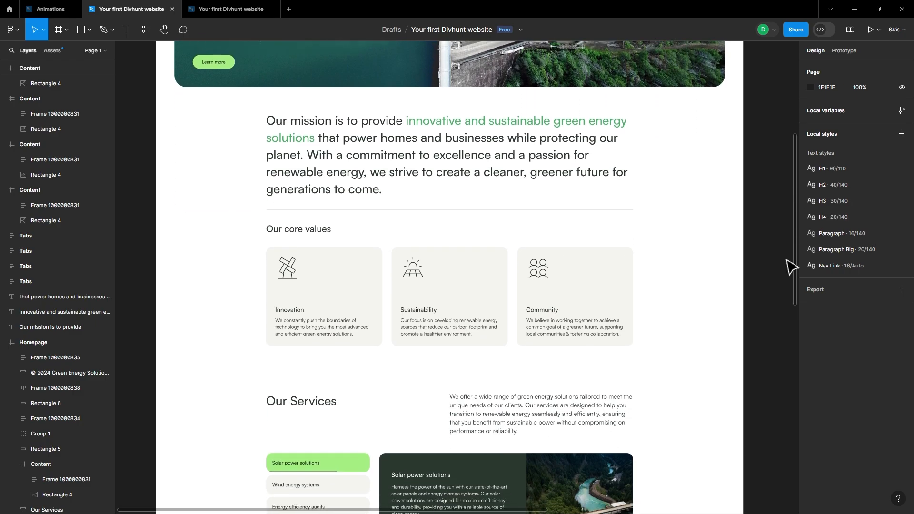
pyautogui.scroll(-6, 786, 261)
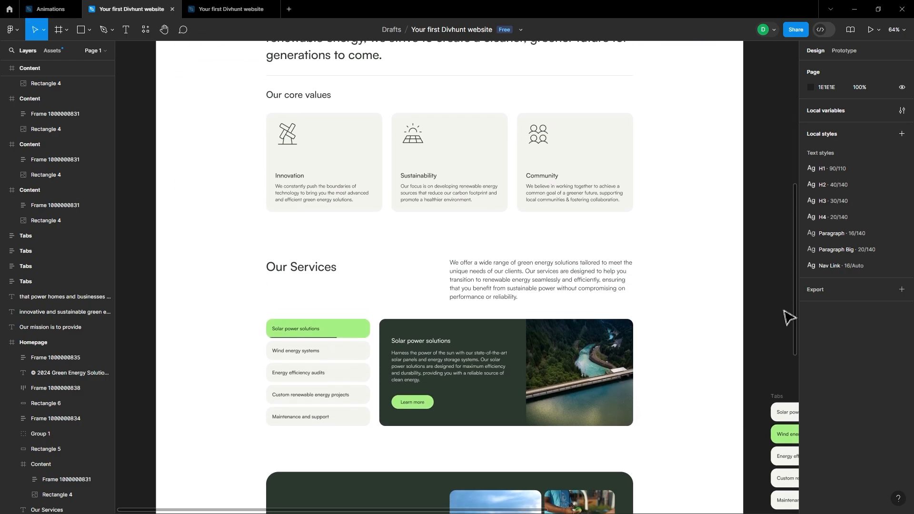
pyautogui.scroll(-8, 785, 311)
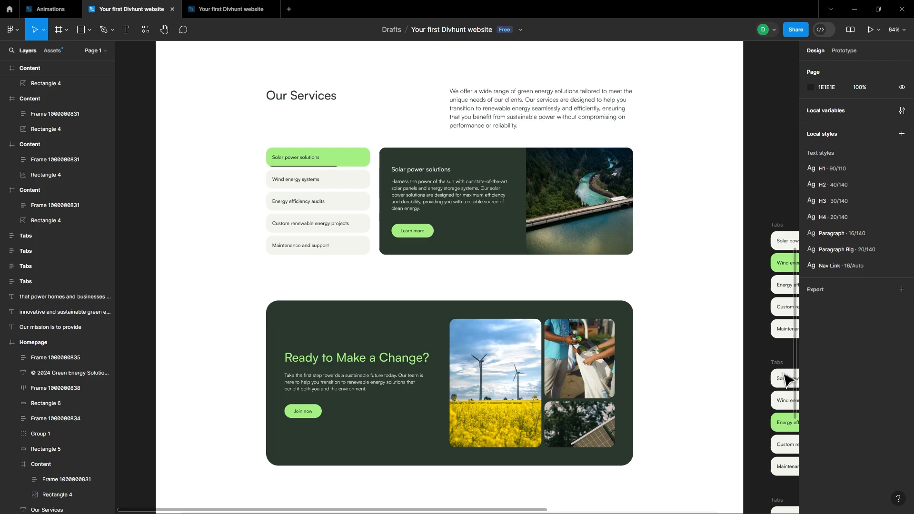
pyautogui.scroll(-8, 787, 380)
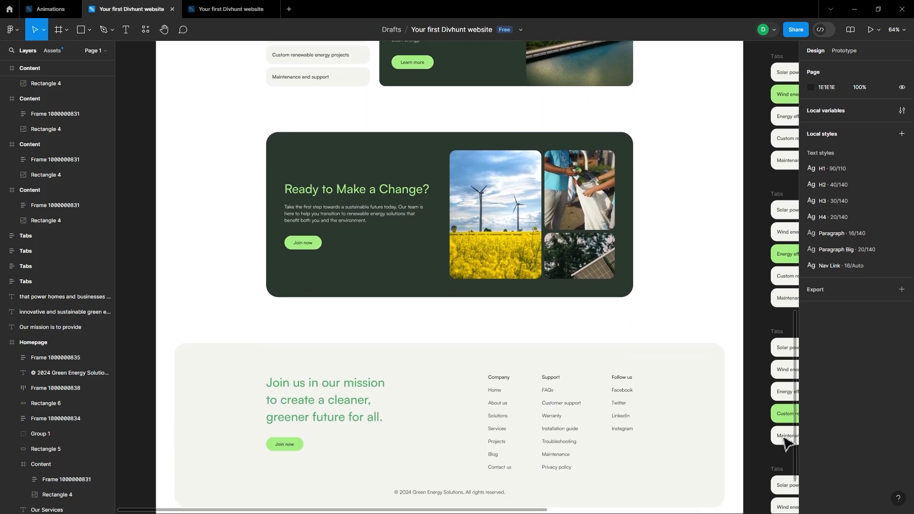
pyautogui.scroll(-2, 787, 445)
pyautogui.scroll(20, 787, 452)
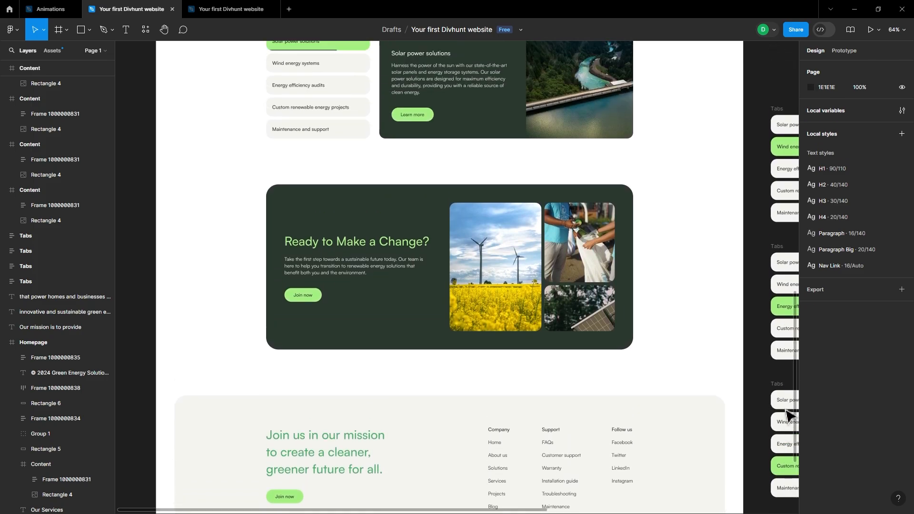
# Open the homepage design's local colour variables in Figma and copy the Text Dark value 2A382E.
pyautogui.scroll(2, 785, 196)
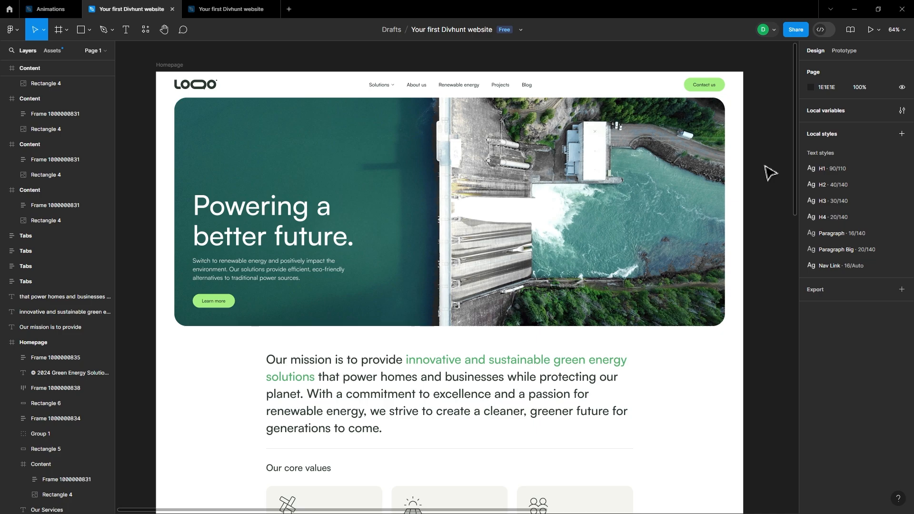
pyautogui.click(902, 110)
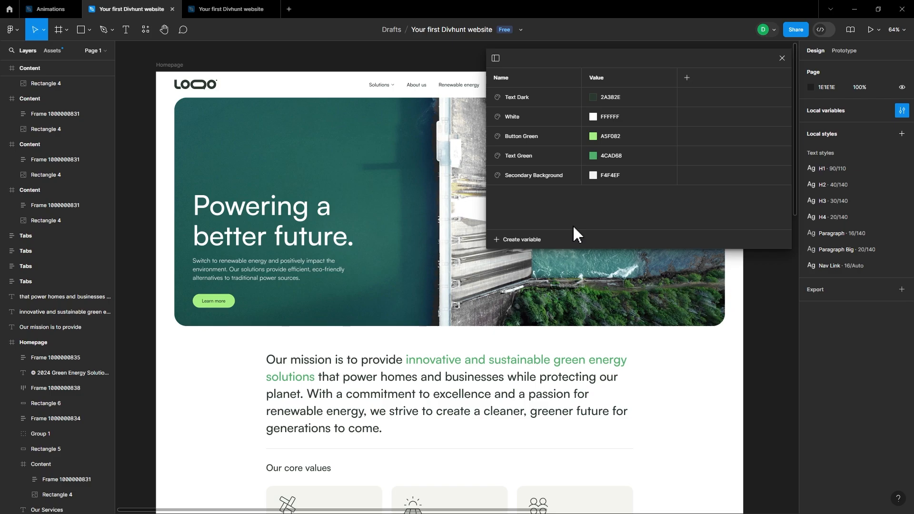
pyautogui.click(614, 99)
pyautogui.hotkey('ctrl', 'c')
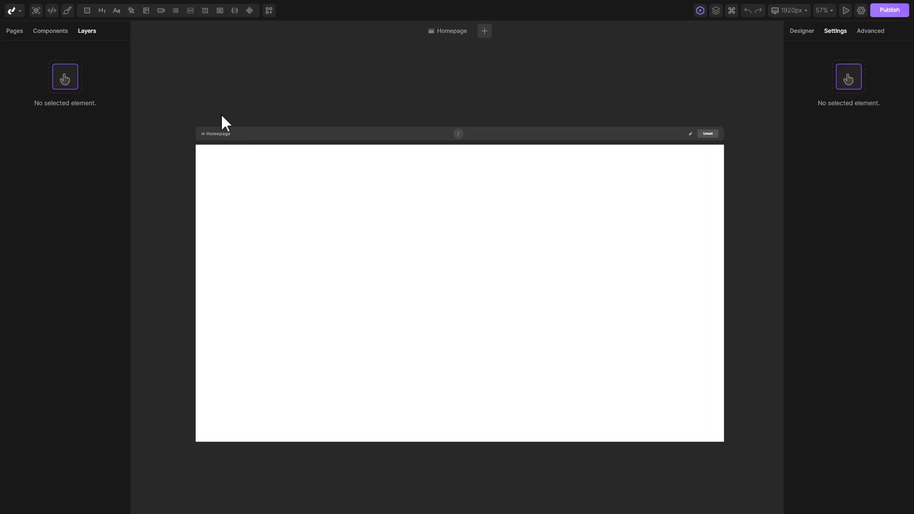
# Switch to the Divhunt builder and add a new global colour named "Text Dark".
pyautogui.click(68, 11)
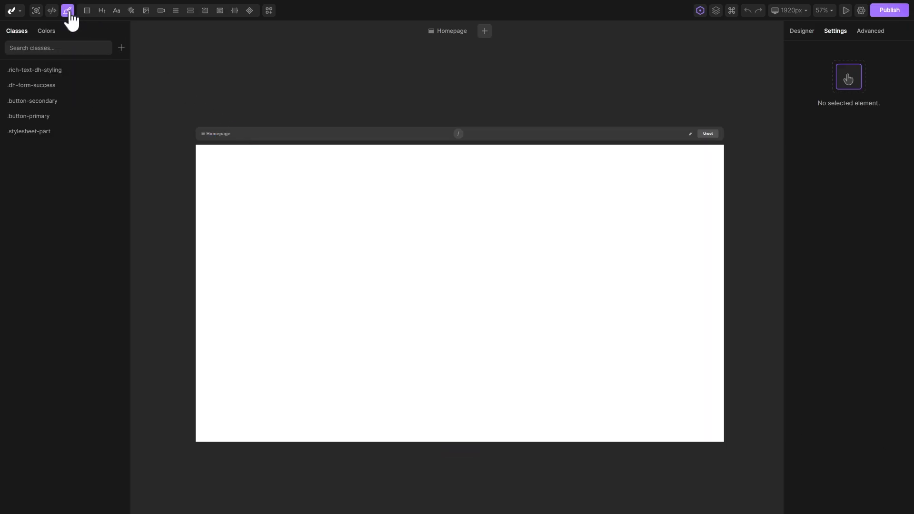
pyautogui.click(46, 30)
pyautogui.click(118, 47)
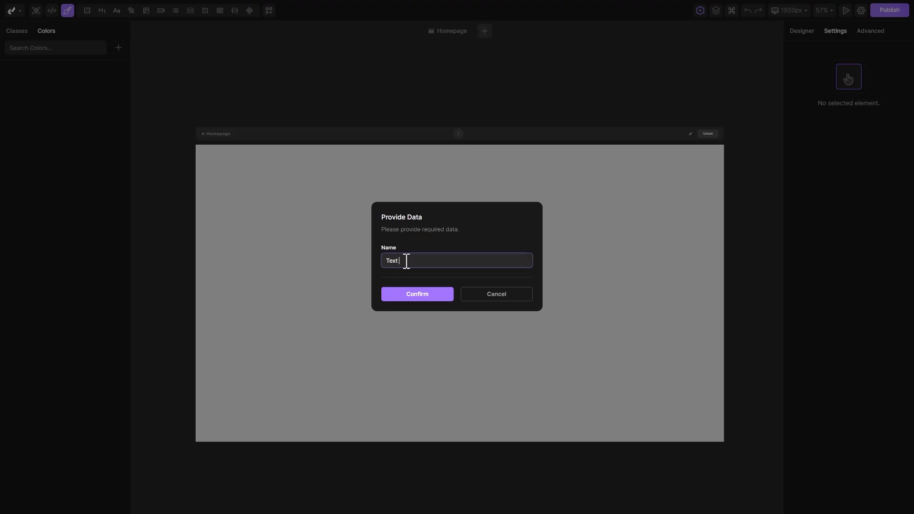
pyautogui.write('Text Dark')
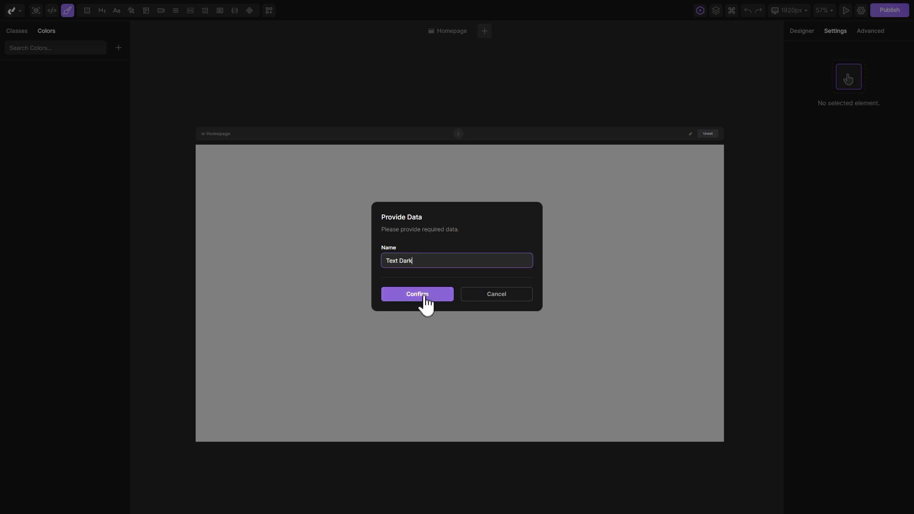
pyautogui.click(426, 297)
pyautogui.click(420, 288)
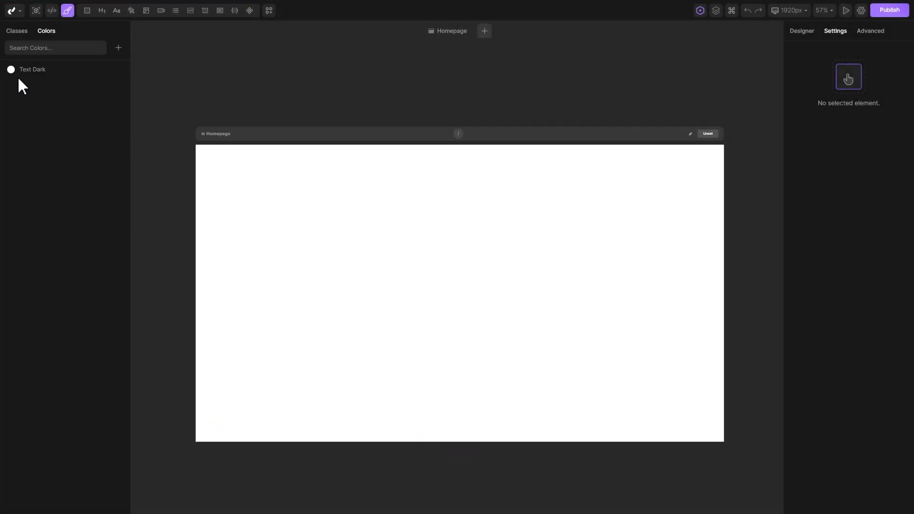
# Set the Text Dark colour to the hex value #2A382E.
pyautogui.click(10, 69)
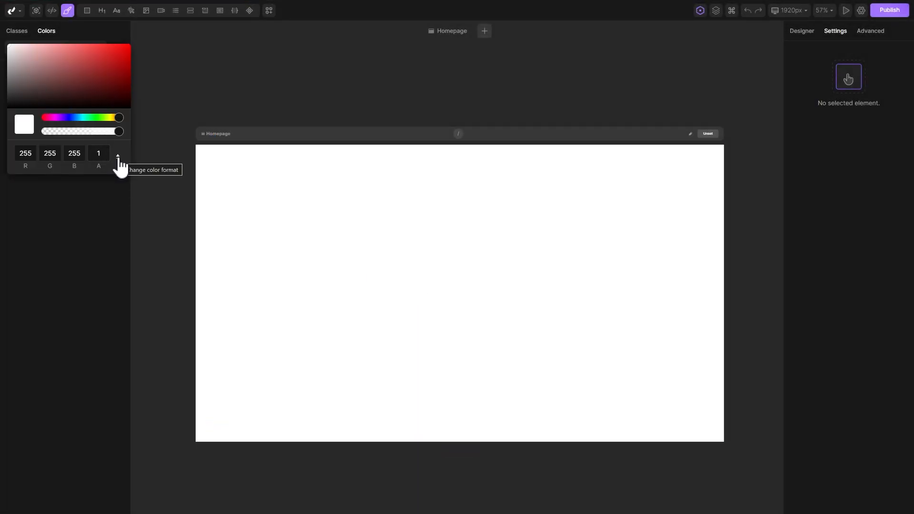
pyautogui.click(119, 159)
pyautogui.click(118, 159)
pyautogui.click(74, 154)
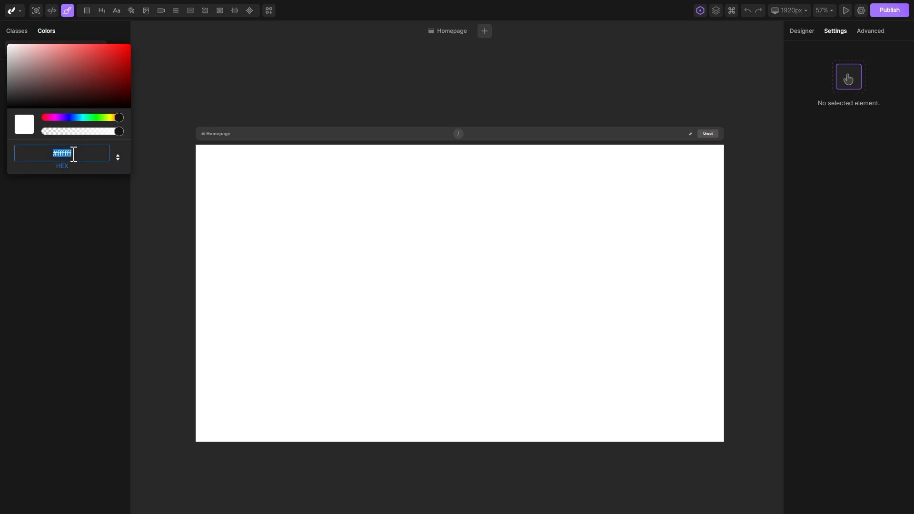
pyautogui.hotkey('ctrl', 'v')
pyautogui.write('#')
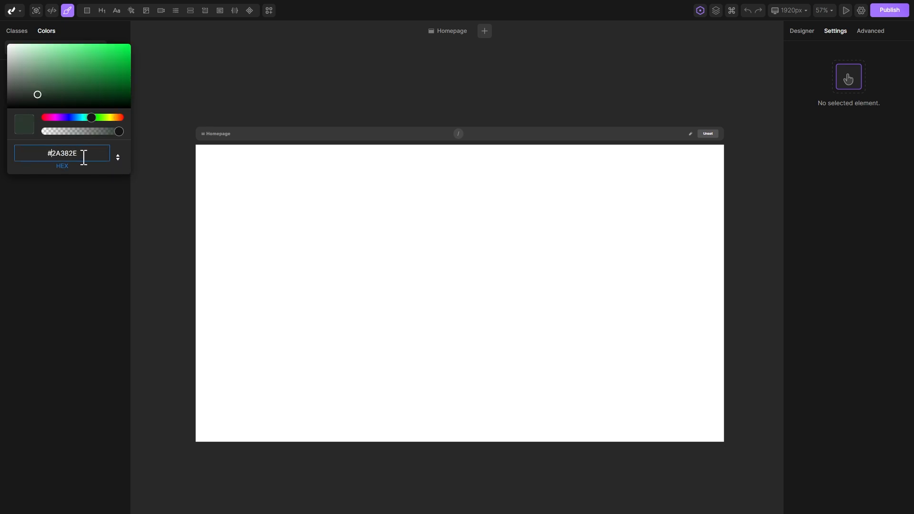
pyautogui.press('Return')
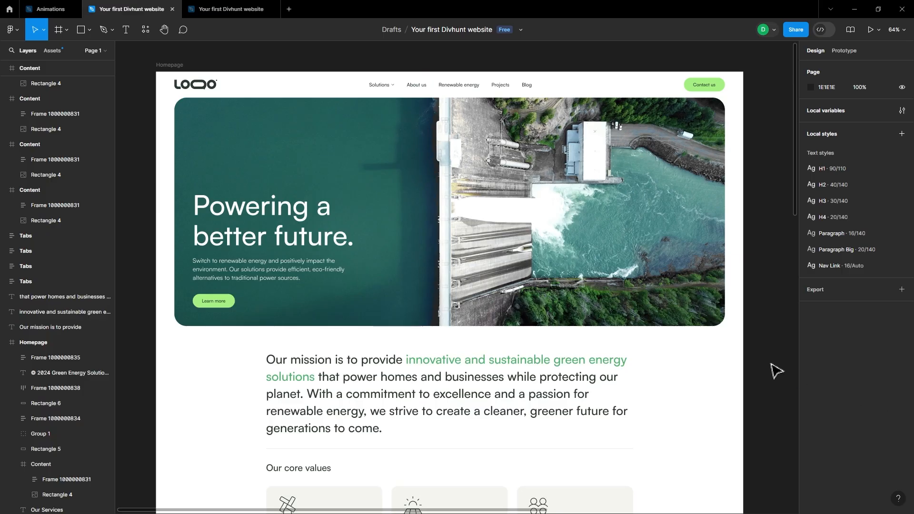
# Check the design's H1 text style in Figma and start a custom font named "Satoshi" in Divhunt's site settings.
pyautogui.click(906, 171)
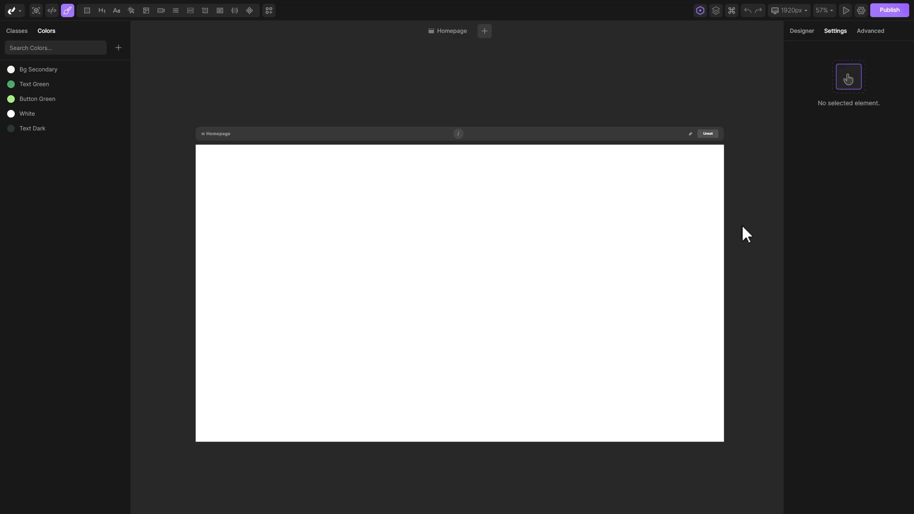
pyautogui.click(861, 10)
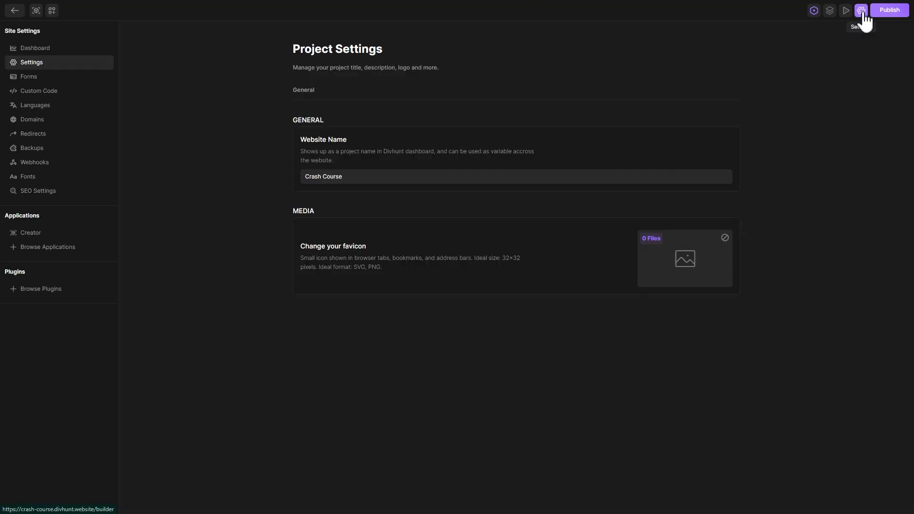
pyautogui.click(26, 177)
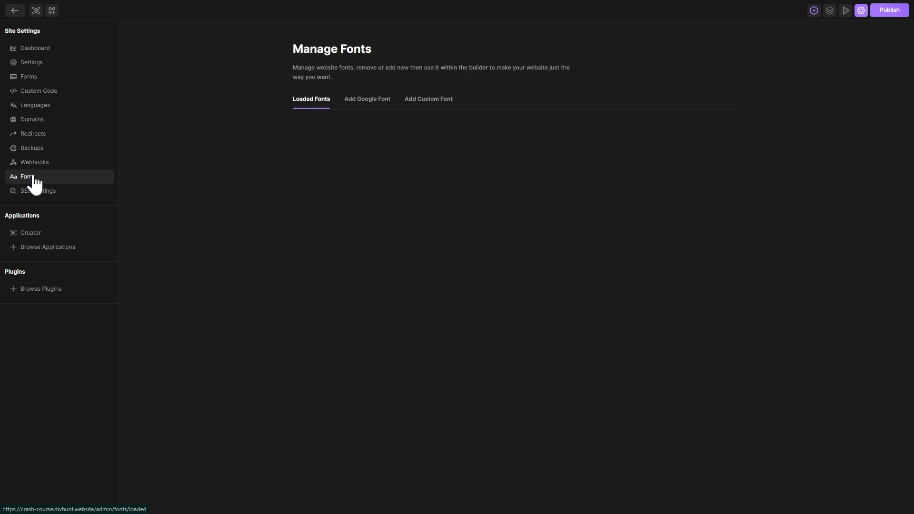
pyautogui.click(429, 102)
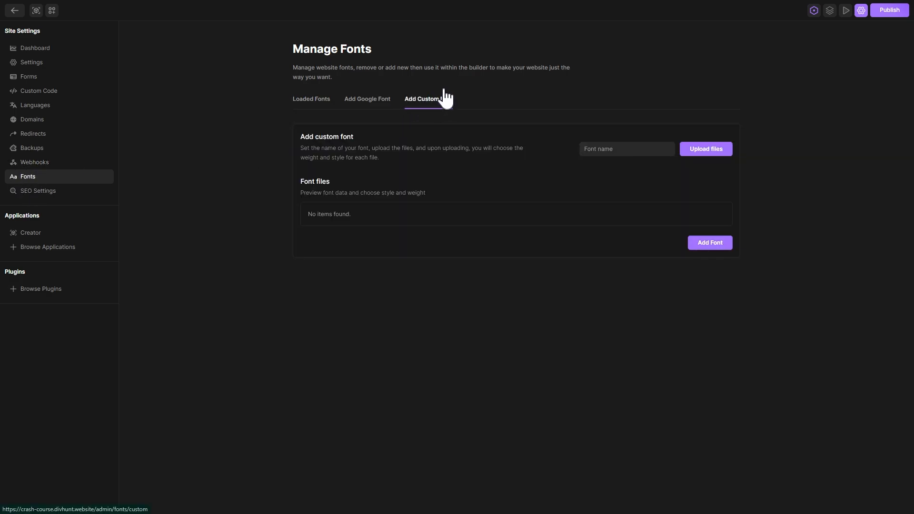
pyautogui.click(610, 149)
pyautogui.write('Sa')
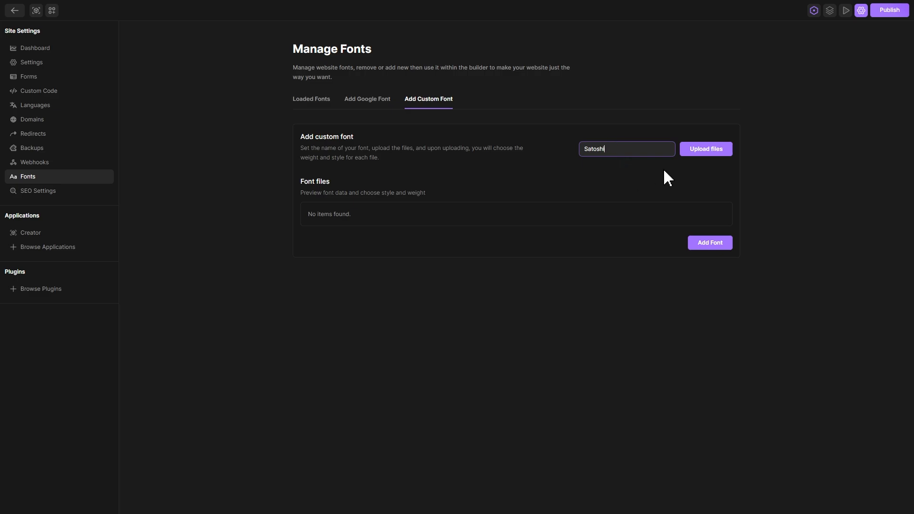
pyautogui.write('toshi')
# Upload all the font files from the Satoshi Font folder and add the custom font to the site.
pyautogui.click(715, 151)
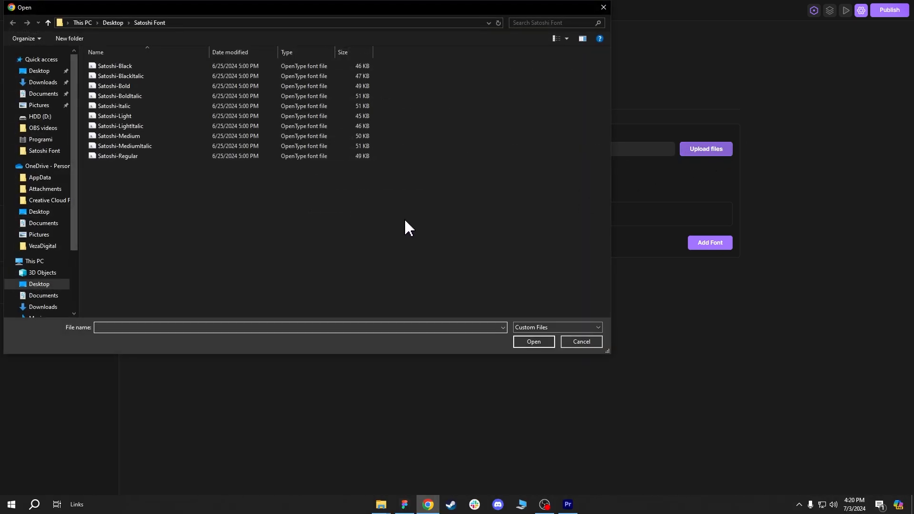
pyautogui.moveTo(243, 216); pyautogui.dragTo(116, 67)
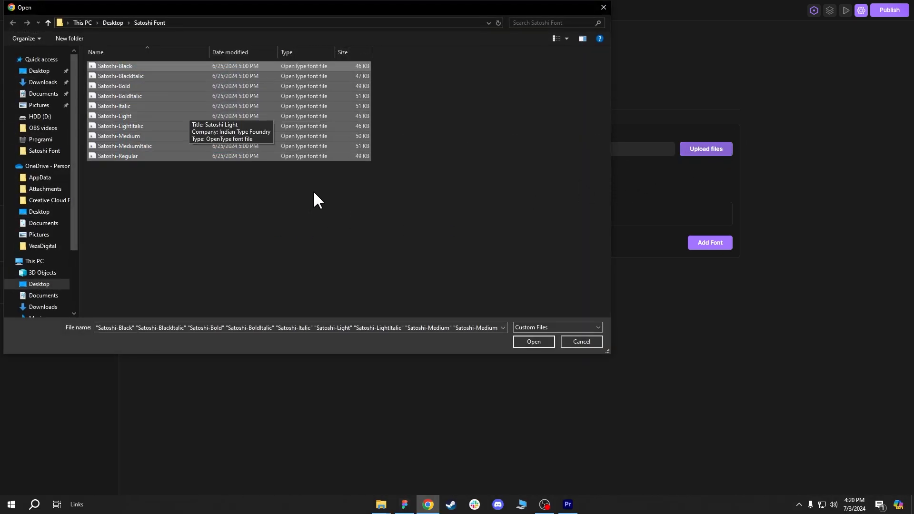
pyautogui.click(533, 342)
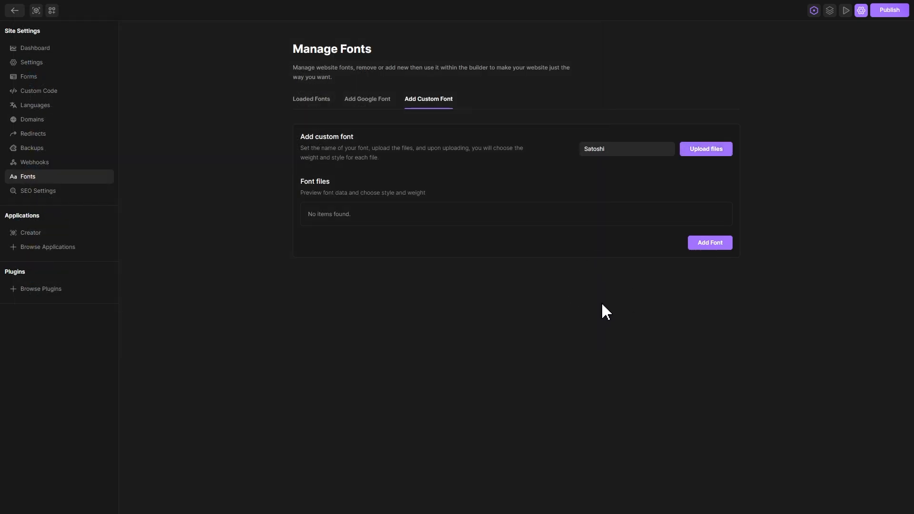
pyautogui.scroll(-3, 624, 310)
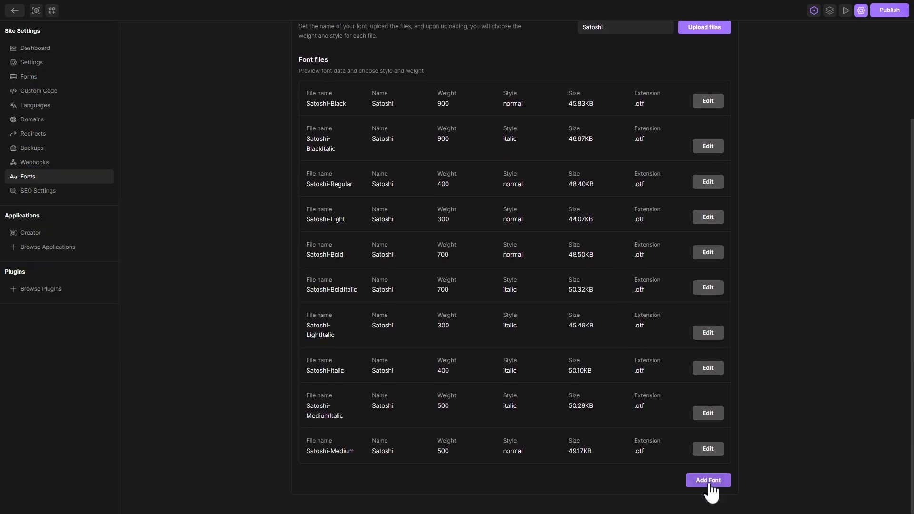
pyautogui.click(710, 482)
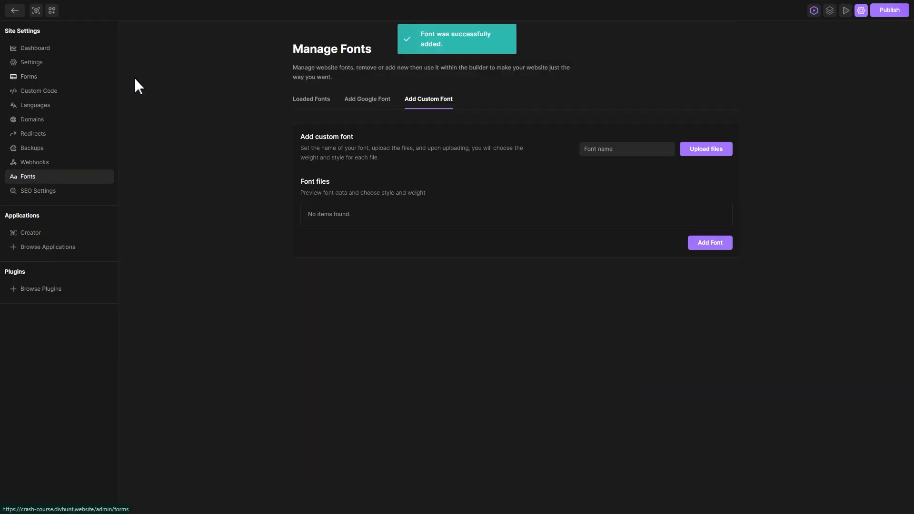
# Return to the Homepage in the builder and set the global body selector's font to Satoshi.
pyautogui.click(14, 10)
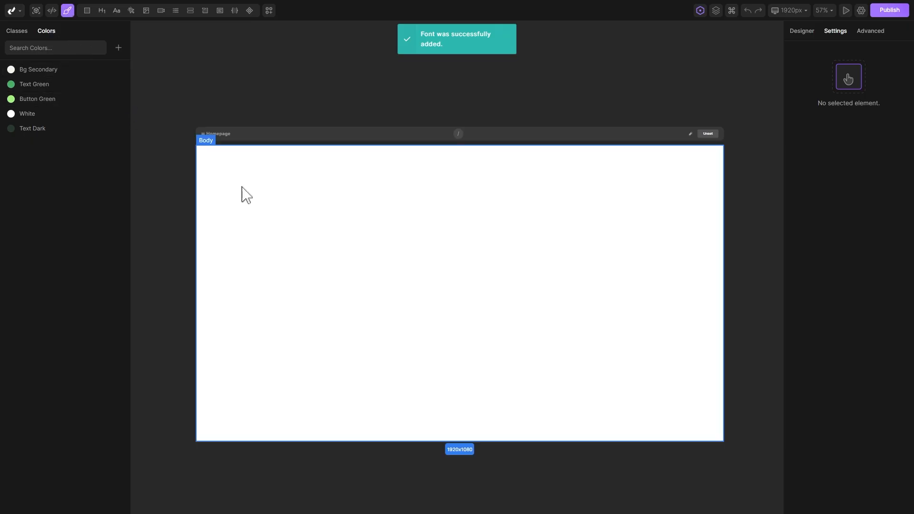
pyautogui.click(245, 195)
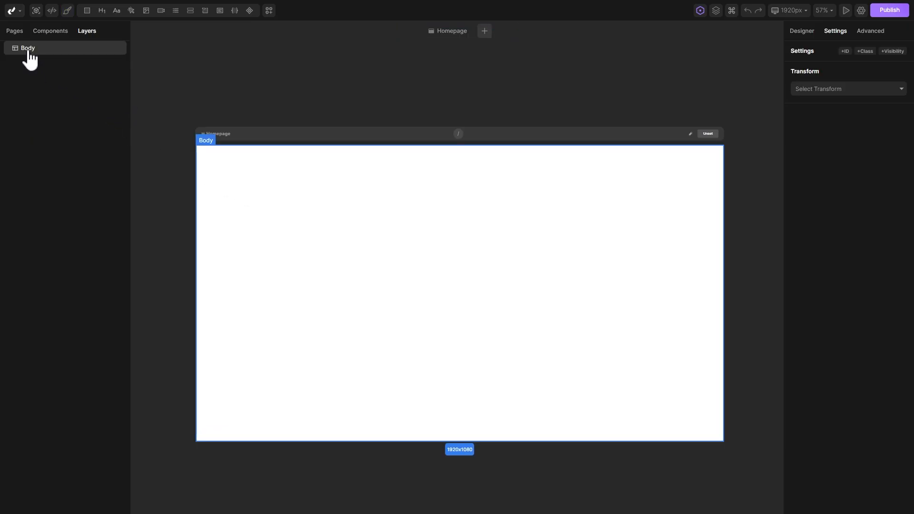
pyautogui.click(801, 32)
pyautogui.click(805, 71)
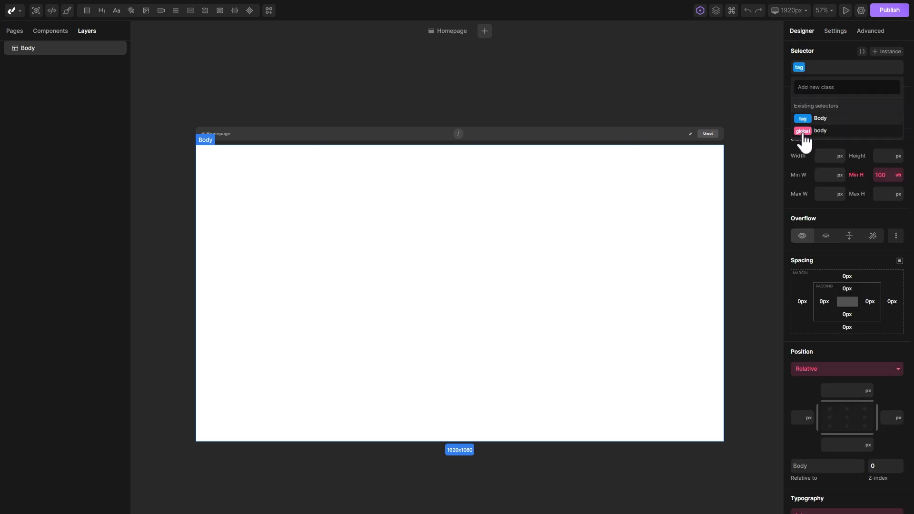
pyautogui.click(804, 131)
pyautogui.scroll(-3, 805, 138)
pyautogui.scroll(-1, 806, 135)
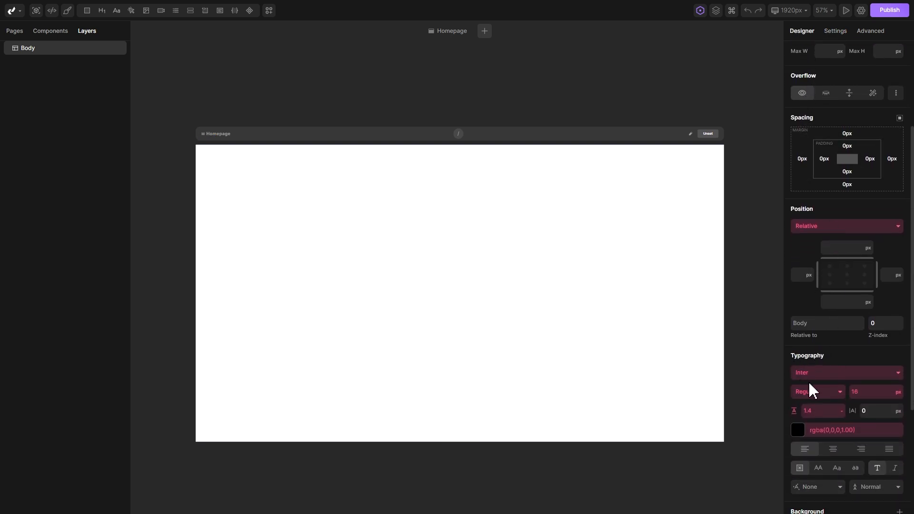
pyautogui.click(819, 373)
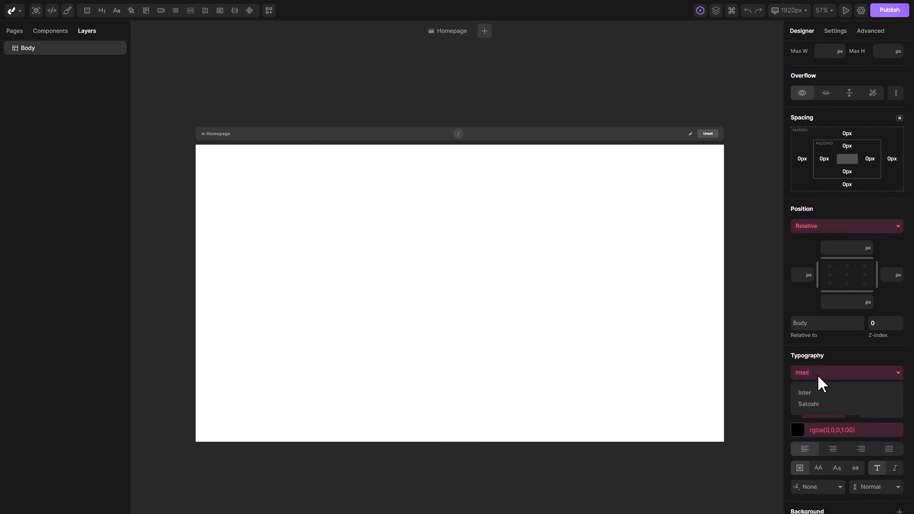
pyautogui.click(809, 405)
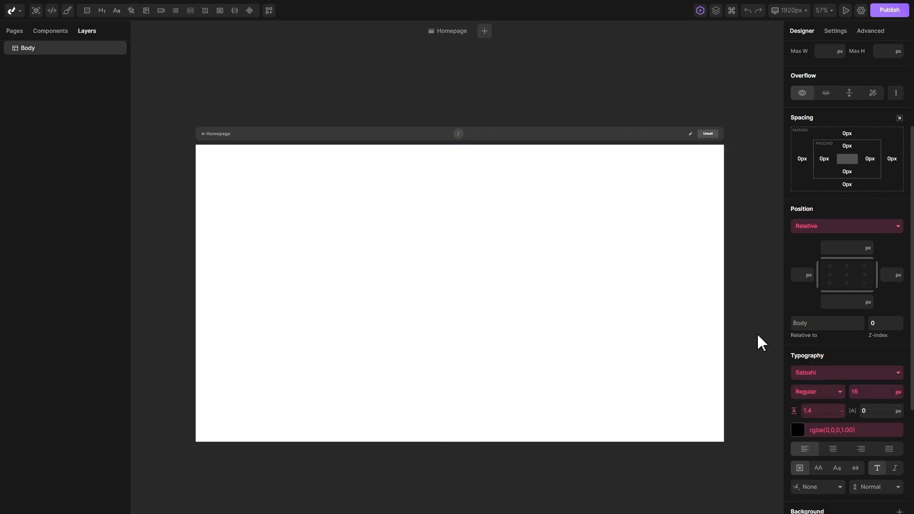
# On the Stylesheet page, set the global h1 style to Medium weight and 90 px size, and open its line height for editing.
pyautogui.click(14, 31)
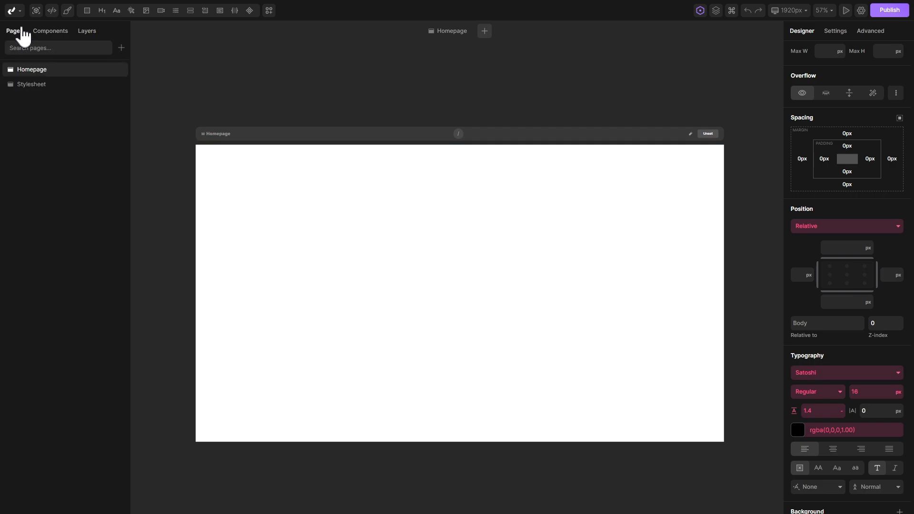
pyautogui.click(32, 85)
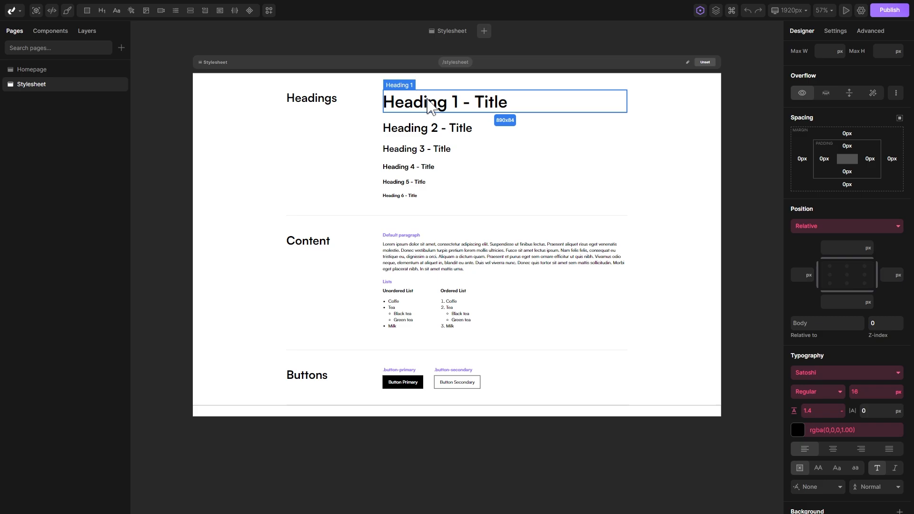
pyautogui.click(431, 106)
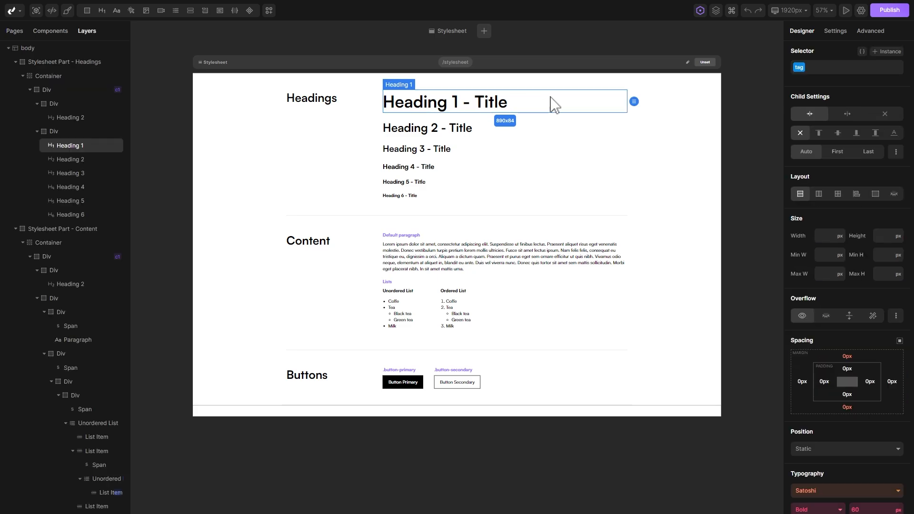
pyautogui.click(799, 70)
pyautogui.click(805, 126)
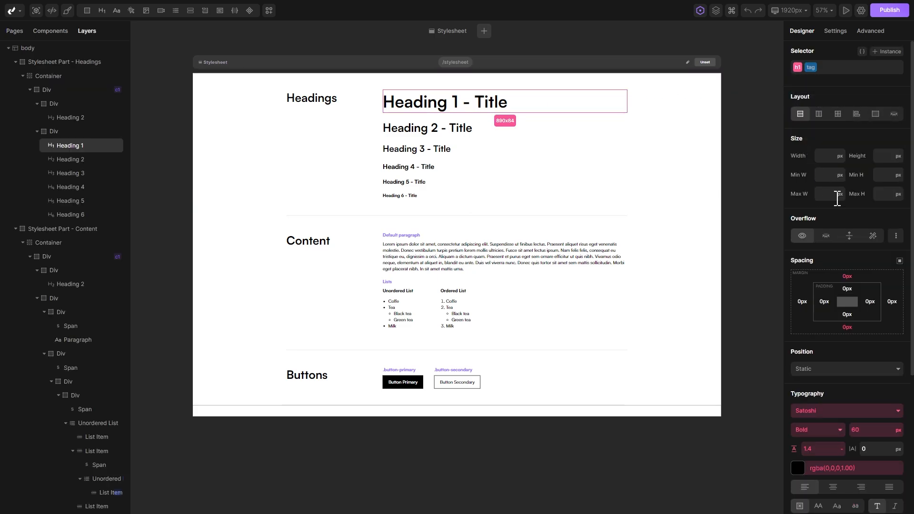
pyautogui.scroll(-3, 837, 199)
pyautogui.click(820, 335)
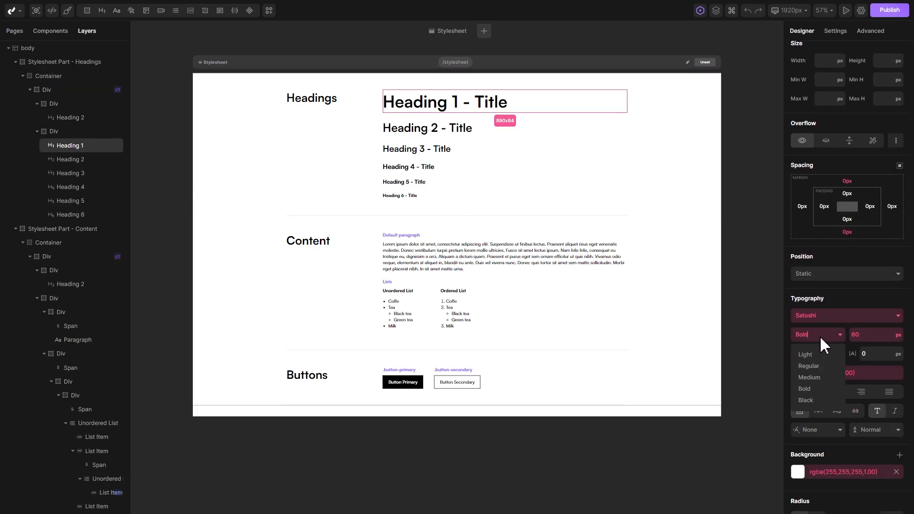
pyautogui.click(815, 378)
pyautogui.click(876, 336)
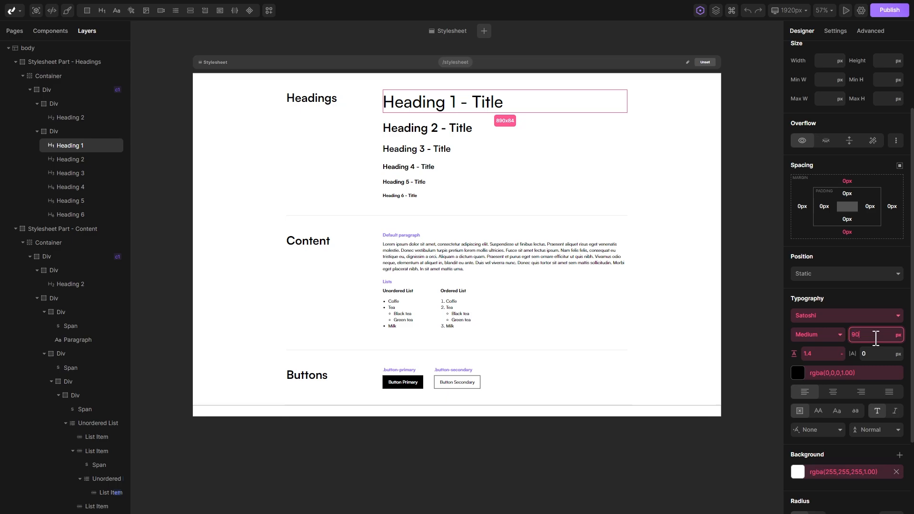
pyautogui.press('Return')
pyautogui.click(823, 354)
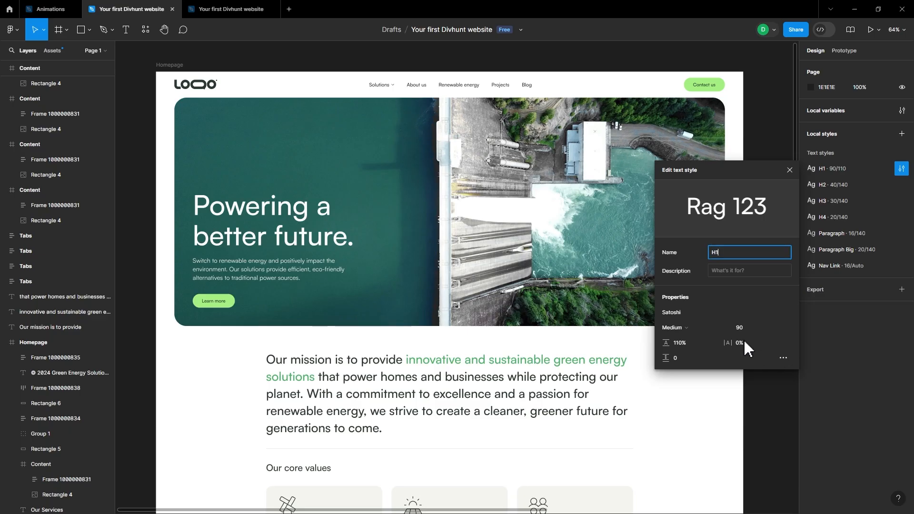
# Check the H2 text style in Figma and set Divhunt's global h2 selector to Medium weight and 40 px size.
pyautogui.click(807, 183)
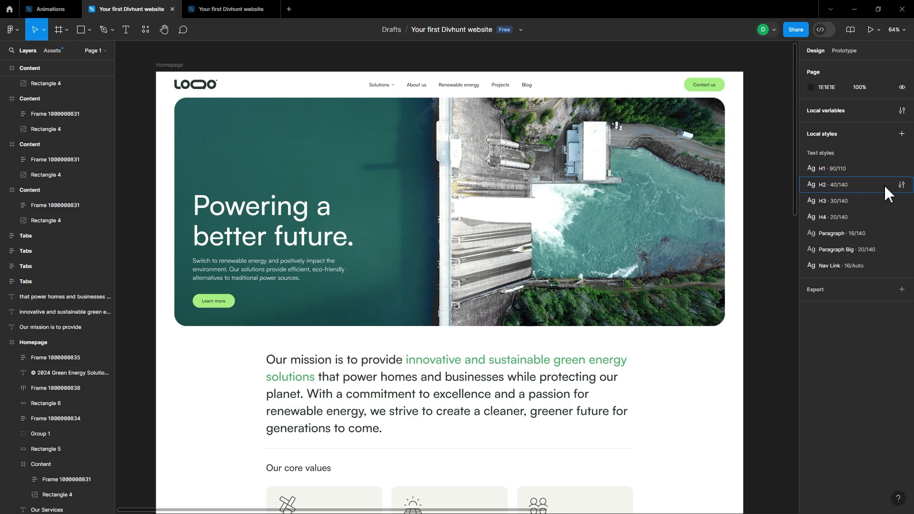
pyautogui.click(901, 185)
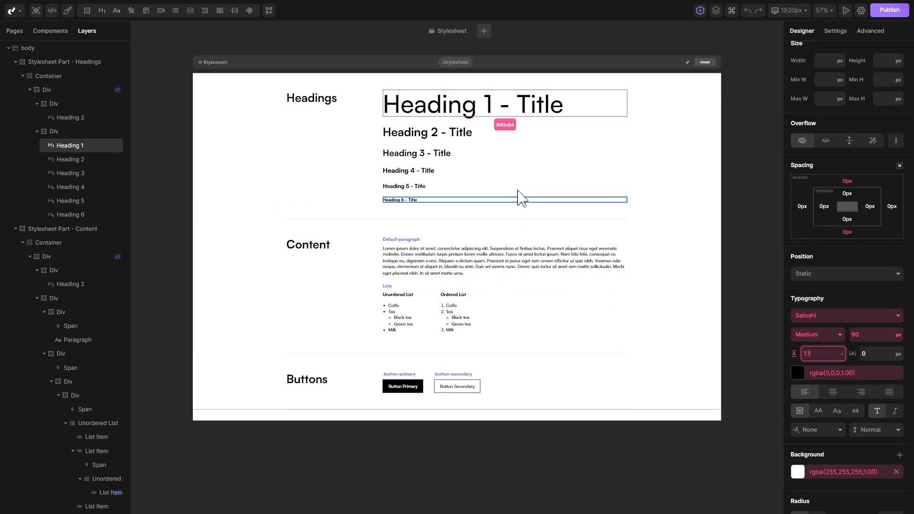
pyautogui.click(449, 137)
pyautogui.click(800, 74)
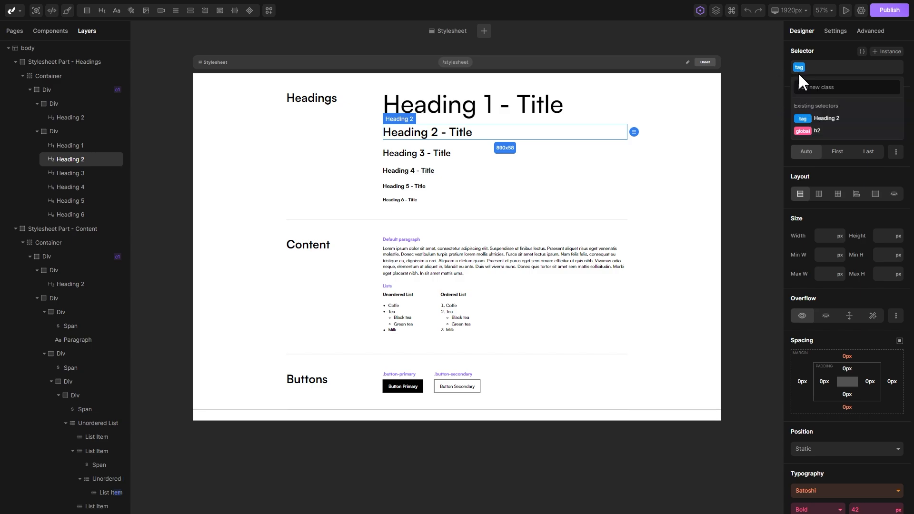
pyautogui.click(809, 135)
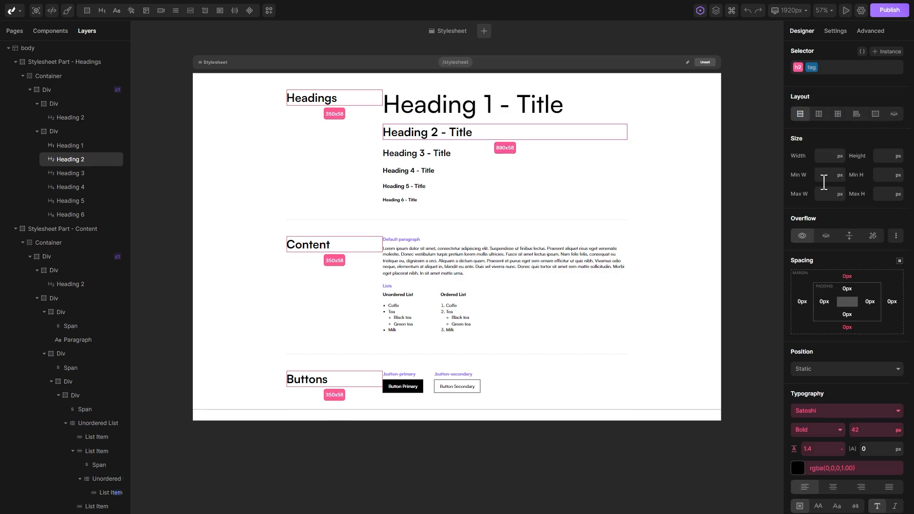
pyautogui.click(816, 430)
pyautogui.click(807, 476)
pyautogui.click(873, 430)
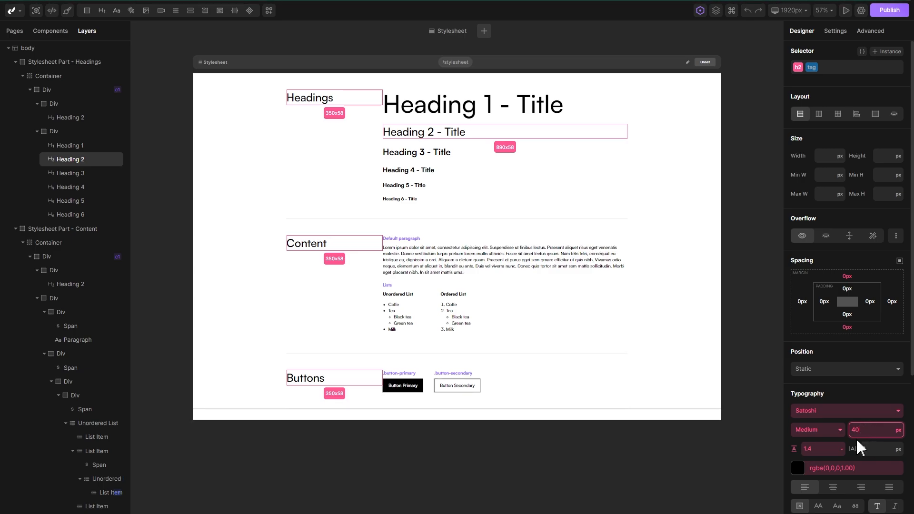
pyautogui.click(819, 450)
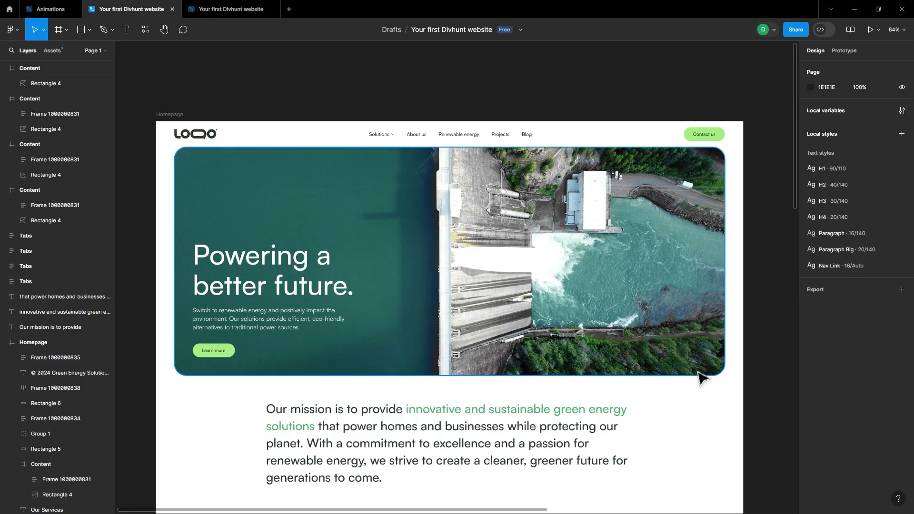
# Check the Paragraph text style in Figma and set the Stylesheet page's global body text colour to Text-Dark in Divhunt.
pyautogui.click(901, 234)
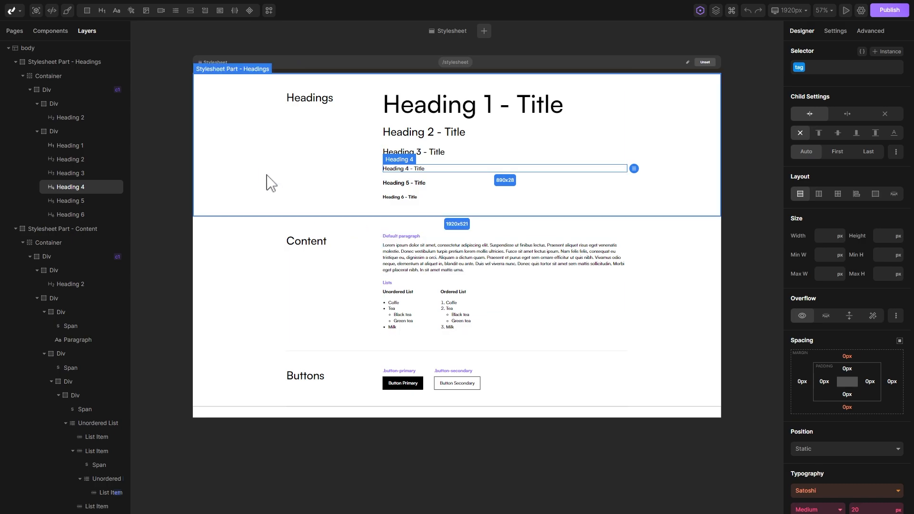
pyautogui.click(265, 179)
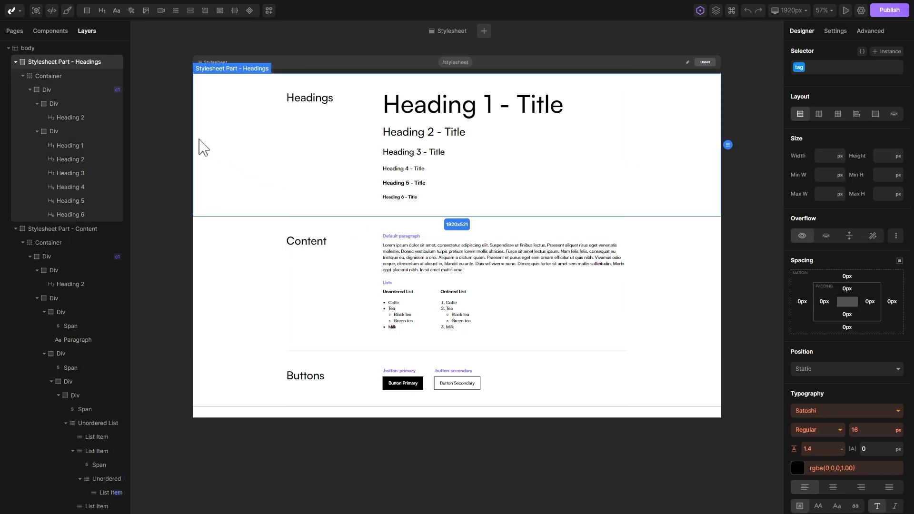
pyautogui.click(38, 48)
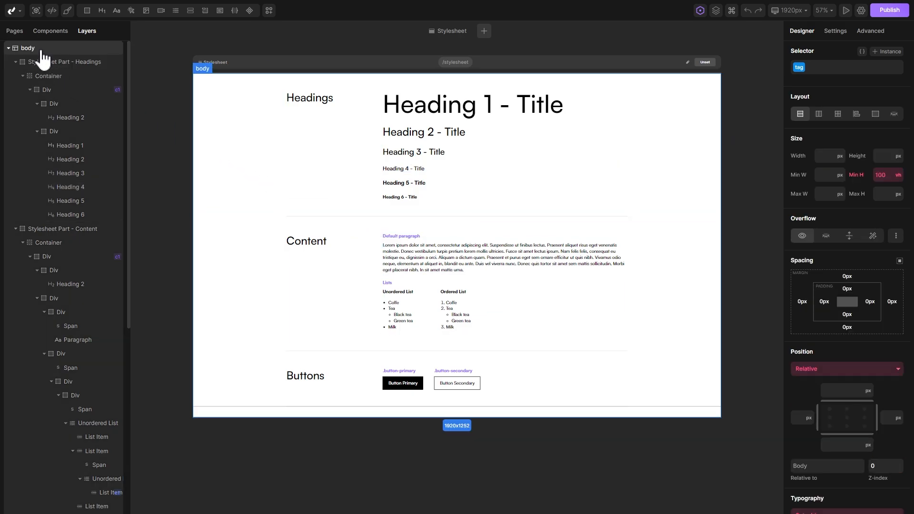
pyautogui.click(800, 69)
pyautogui.scroll(-3, 839, 204)
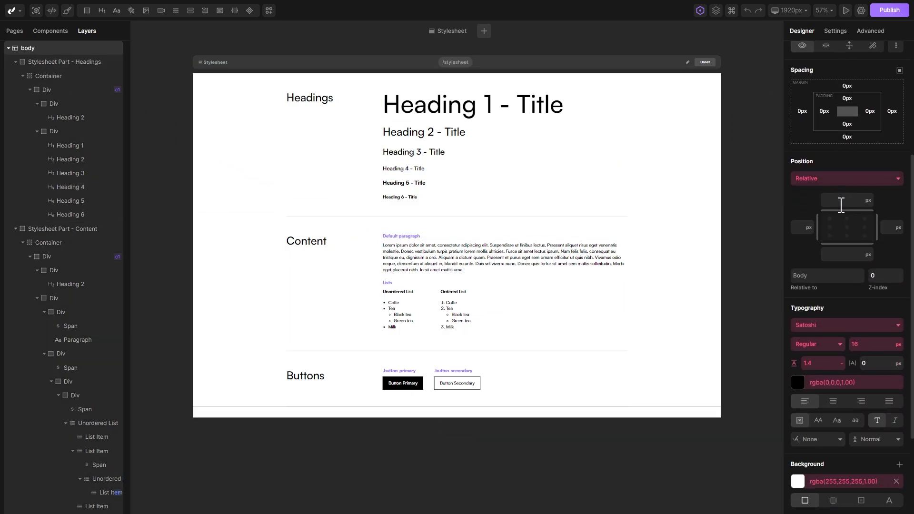
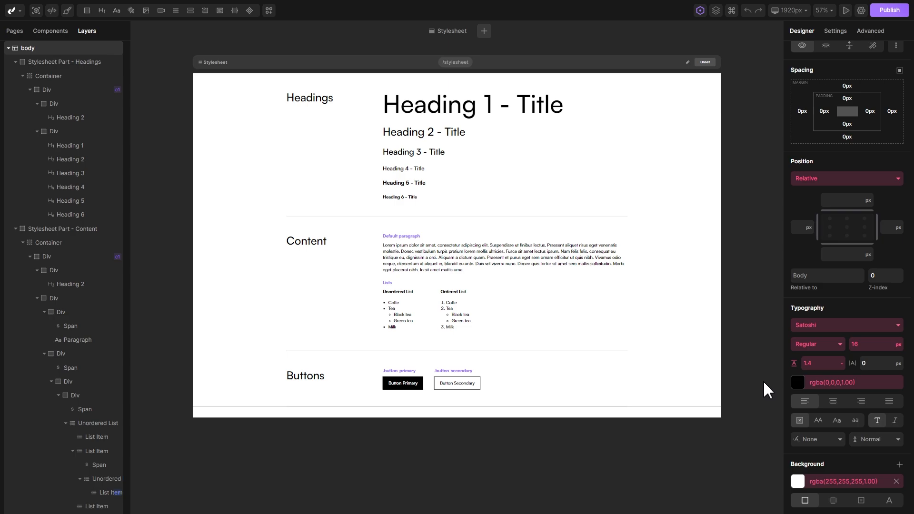
pyautogui.click(799, 382)
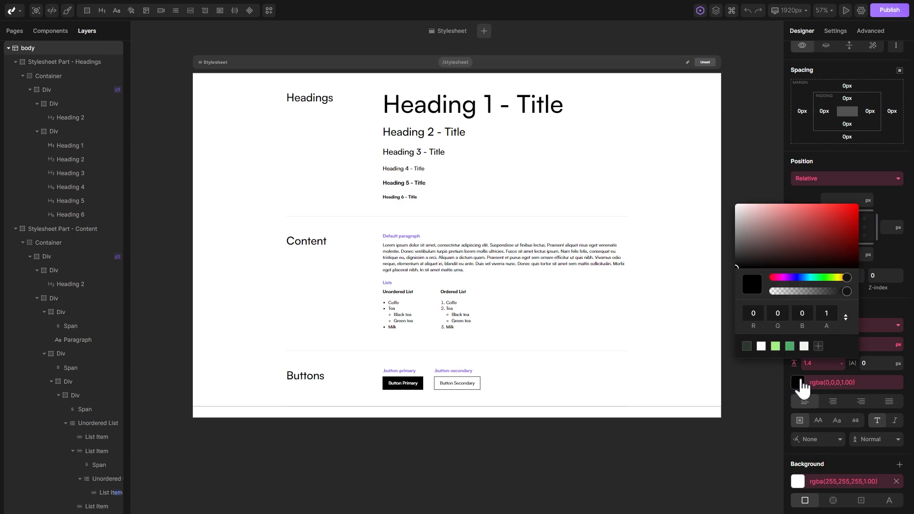
pyautogui.click(746, 347)
pyautogui.click(745, 375)
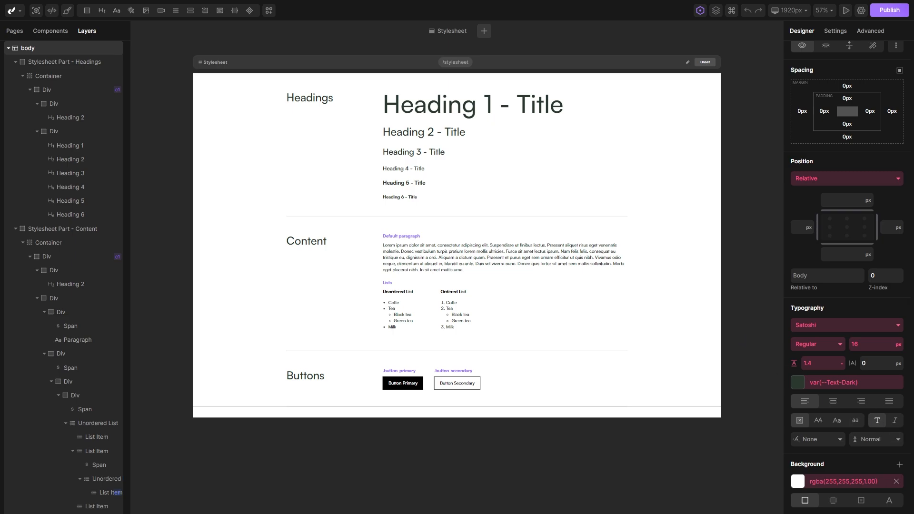
# Open the Homepage and add the ready-made navbar section with the blue logo, mega-menu dropdown and Register button.
pyautogui.click(14, 31)
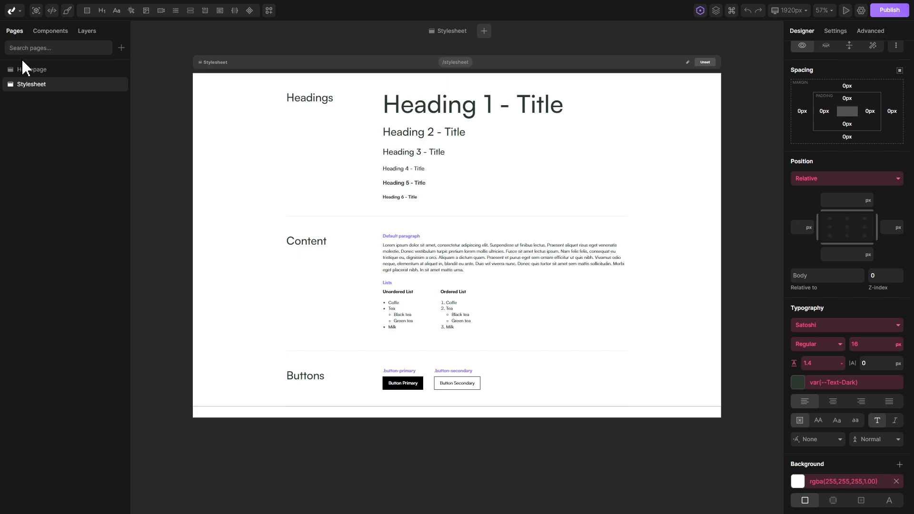
pyautogui.click(25, 69)
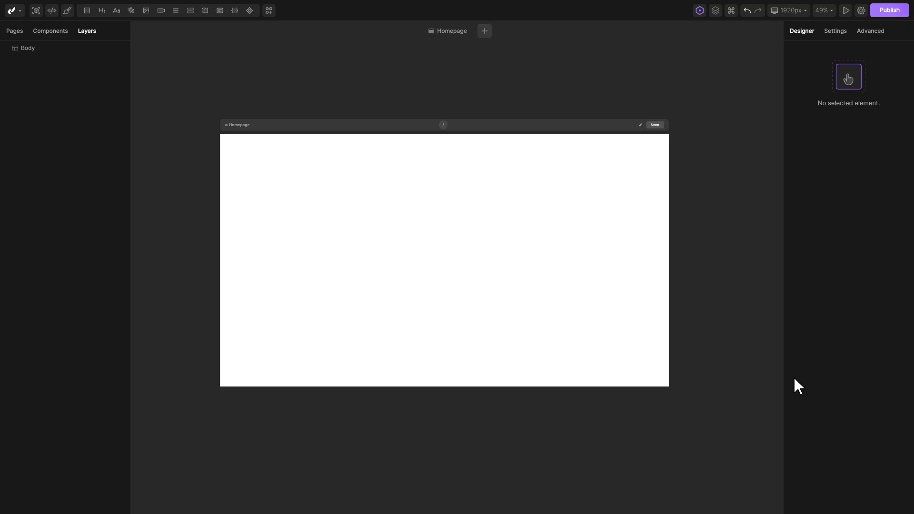
pyautogui.click(269, 10)
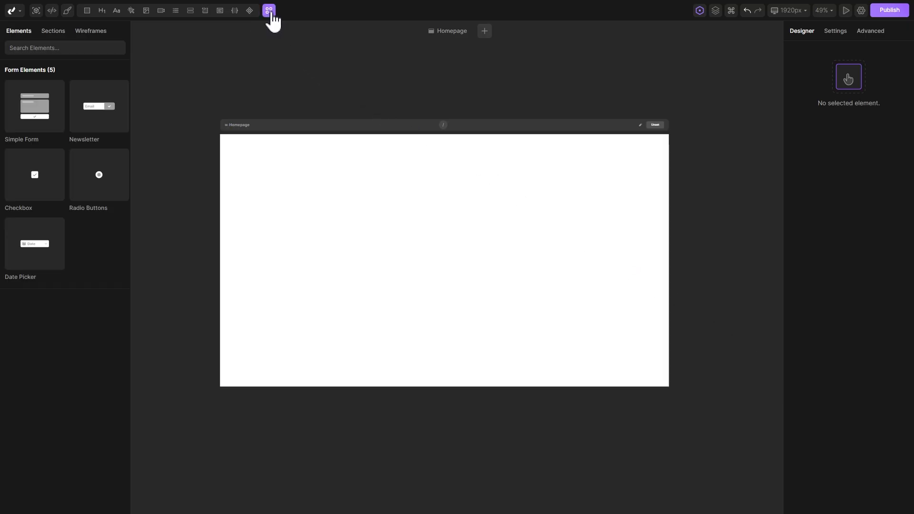
pyautogui.click(55, 31)
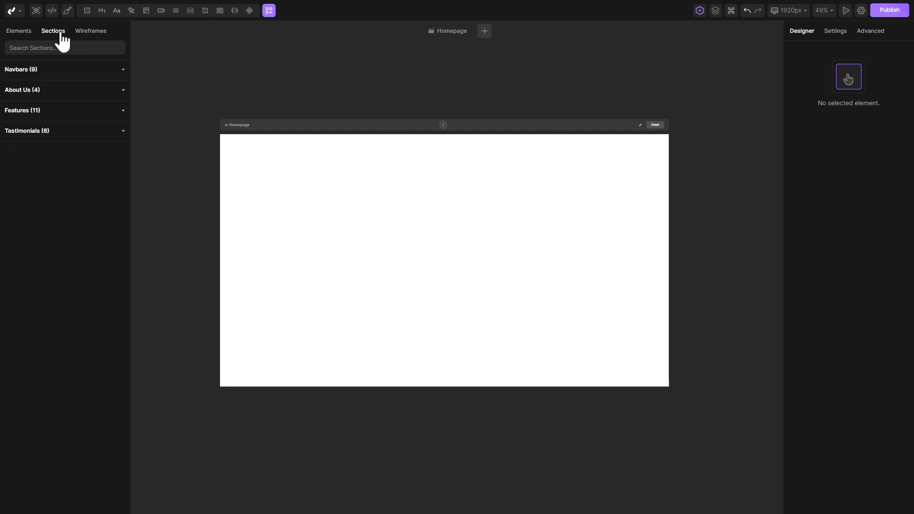
pyautogui.click(60, 70)
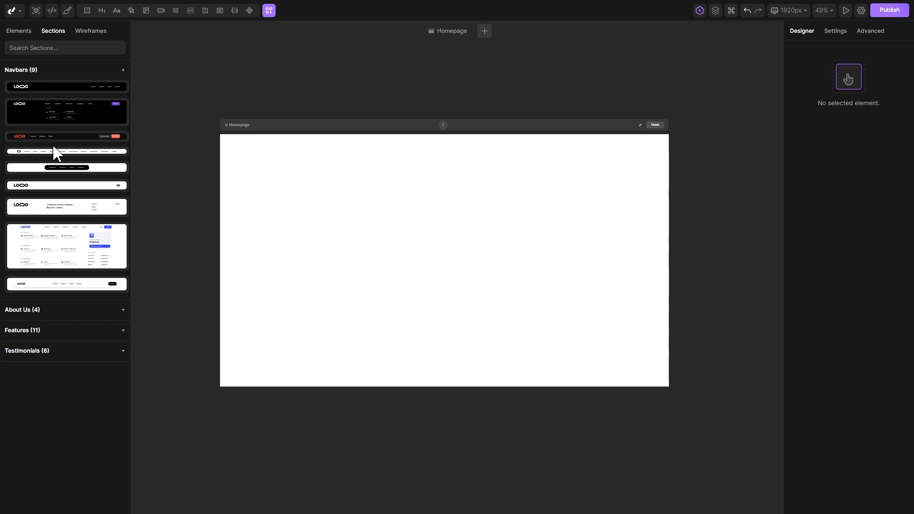
pyautogui.moveTo(50, 235)
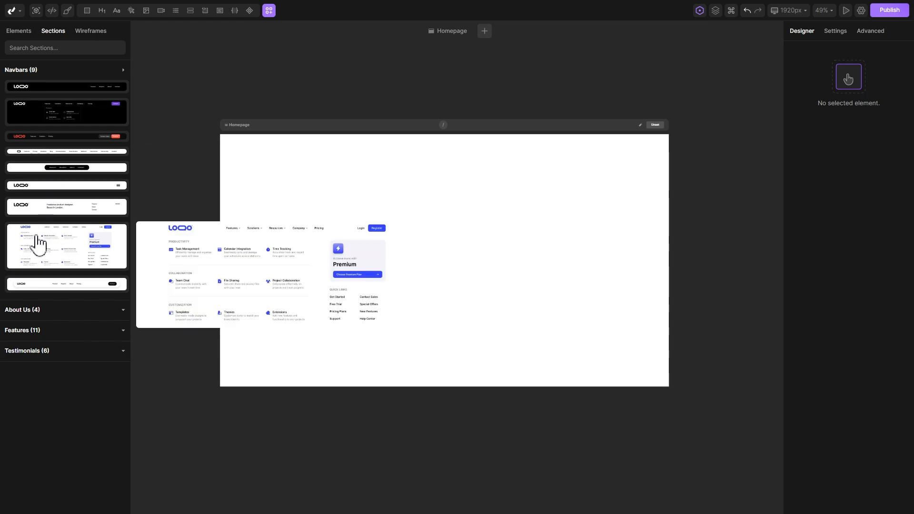
pyautogui.moveTo(40, 243); pyautogui.dragTo(360, 175)
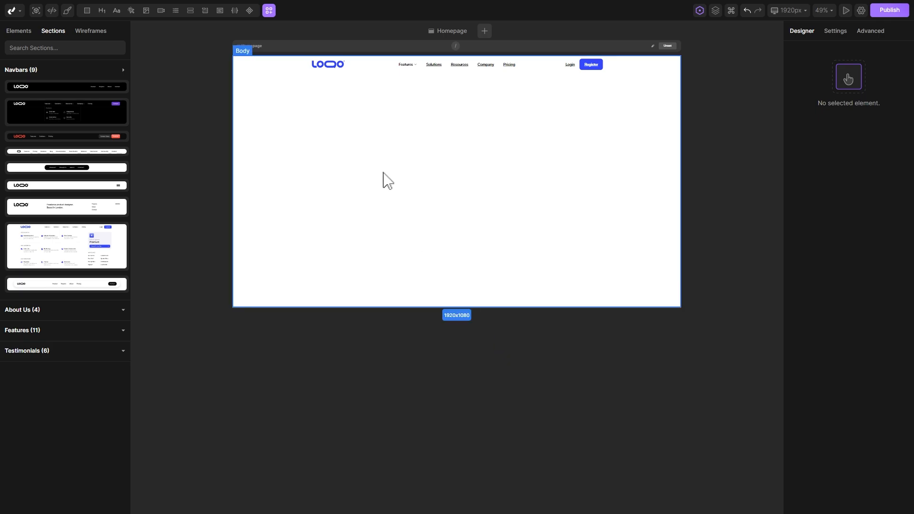
# Replace the navbar's logo image with logo.svg from the uploads.
pyautogui.moveTo(362, 116); pyautogui.dragTo(379, 231)
pyautogui.scroll(3, 376, 150)
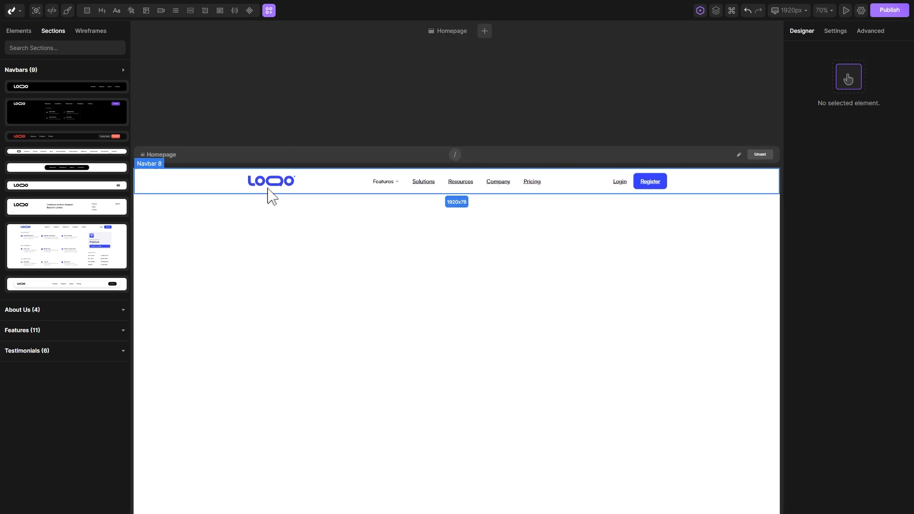
pyautogui.click(271, 187)
pyautogui.click(836, 32)
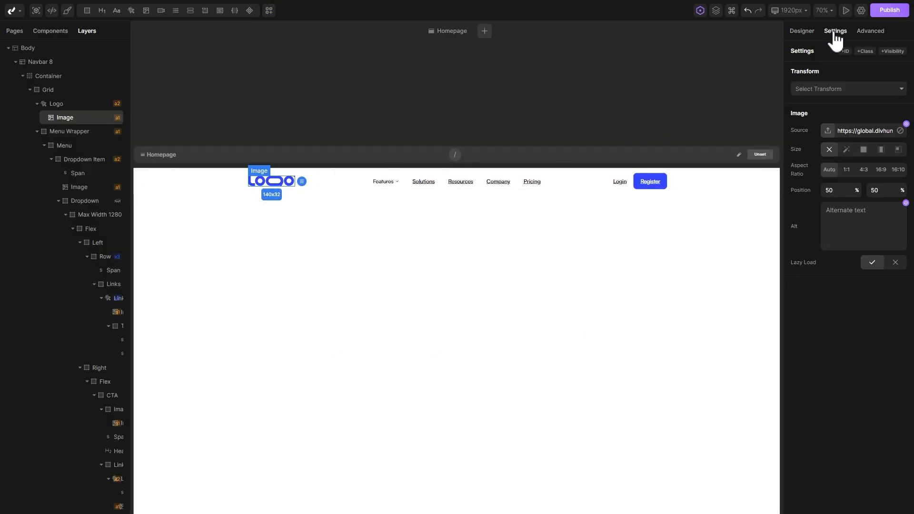
pyautogui.click(828, 131)
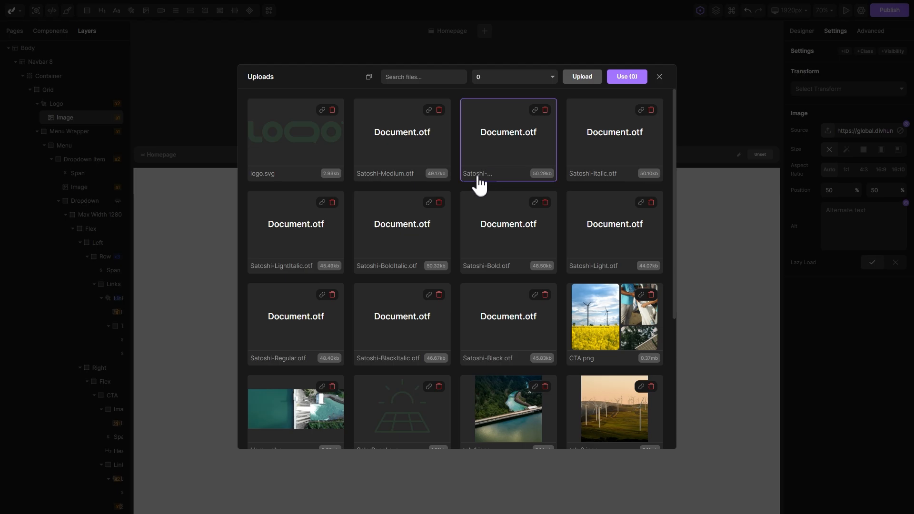
pyautogui.click(272, 136)
pyautogui.click(627, 77)
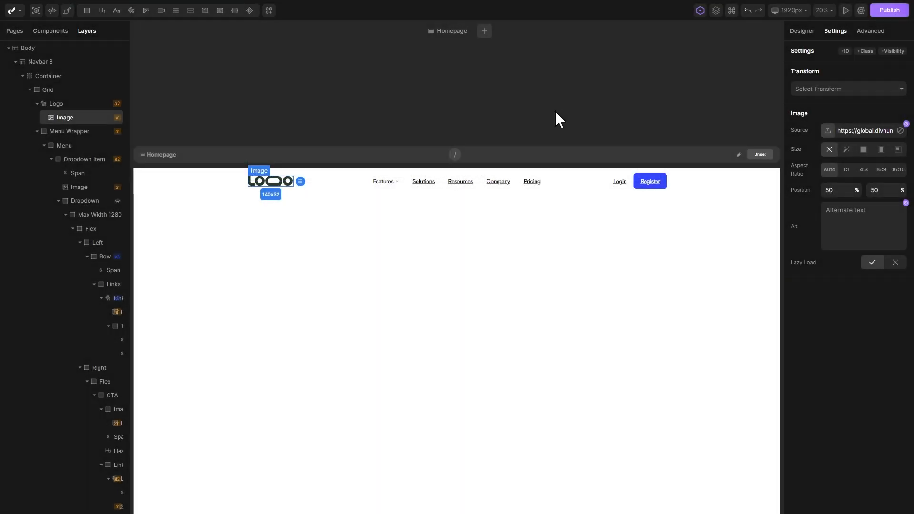
# Remove the underline from all links by setting the global a selector's text decoration to None.
pyautogui.scroll(3, 397, 194)
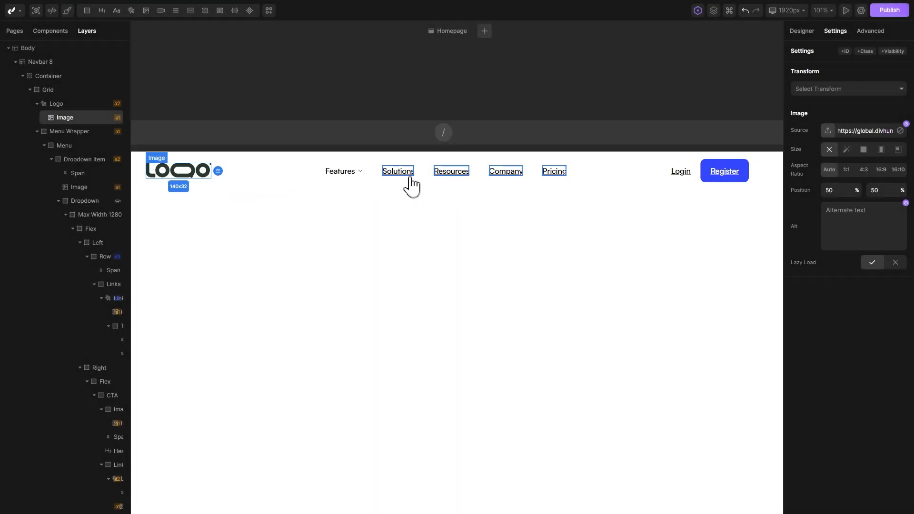
pyautogui.click(401, 173)
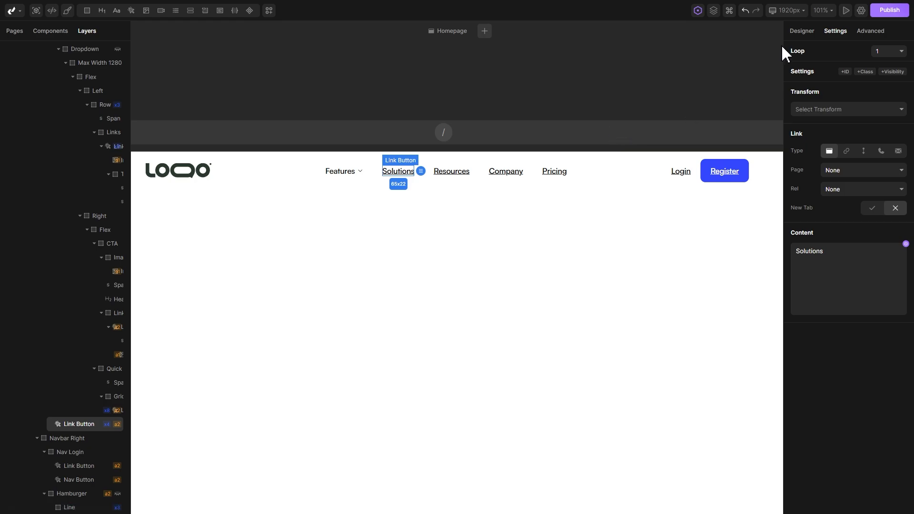
pyautogui.click(803, 31)
pyautogui.click(798, 67)
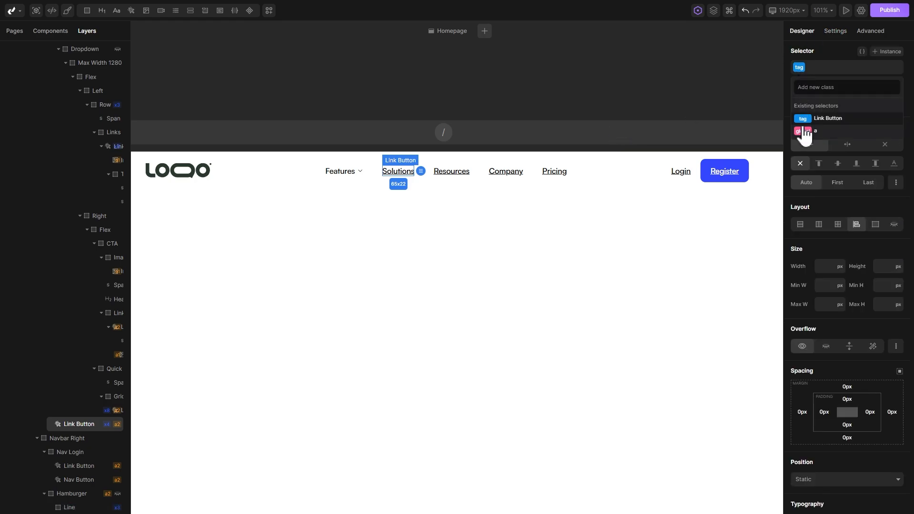
pyautogui.click(798, 128)
pyautogui.scroll(-5, 805, 151)
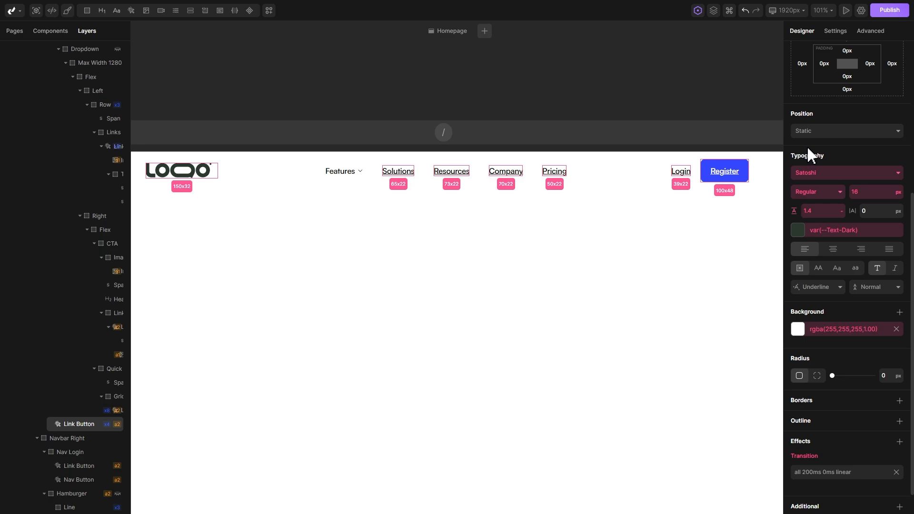
pyautogui.scroll(1, 807, 146)
pyautogui.click(822, 308)
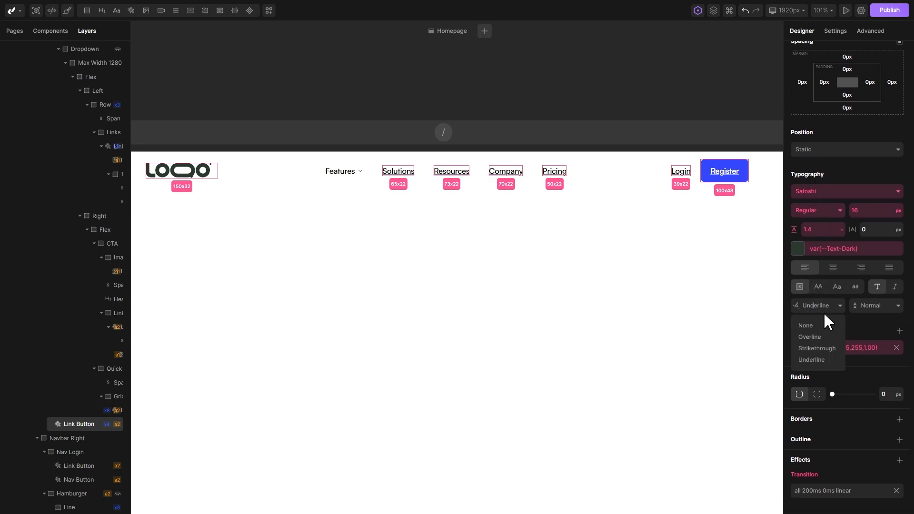
pyautogui.click(805, 325)
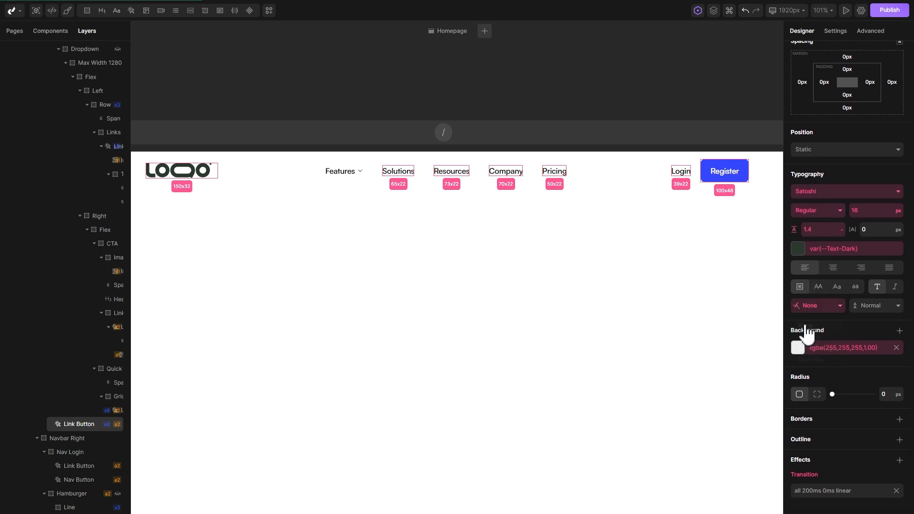
pyautogui.click(667, 265)
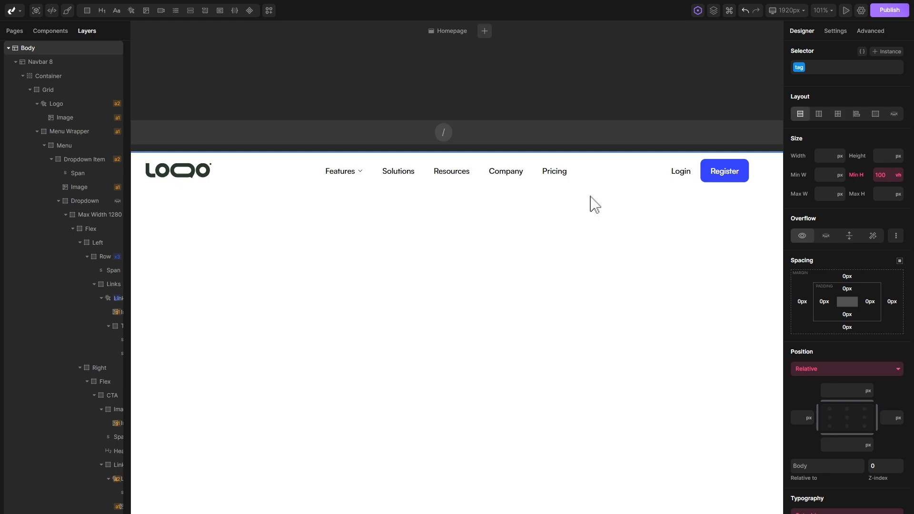
# Delete the Login link from the navbar and align the Nav Login container's contents horizontally to End.
pyautogui.click(684, 179)
pyautogui.rightClick(686, 180)
pyautogui.click(702, 300)
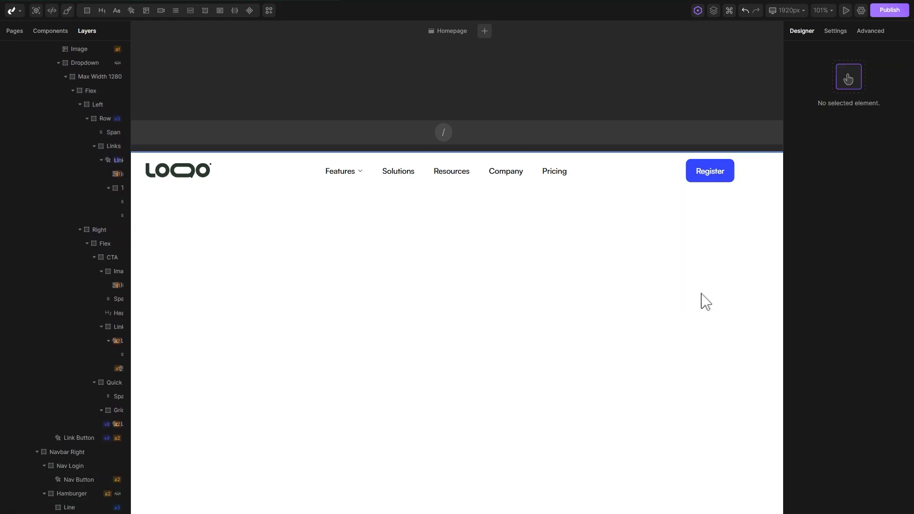
pyautogui.click(691, 185)
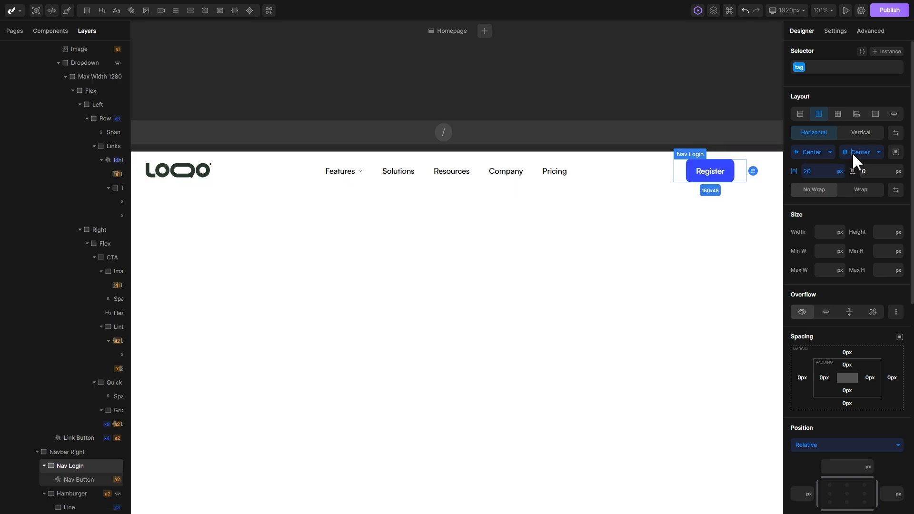
pyautogui.click(854, 155)
pyautogui.click(808, 222)
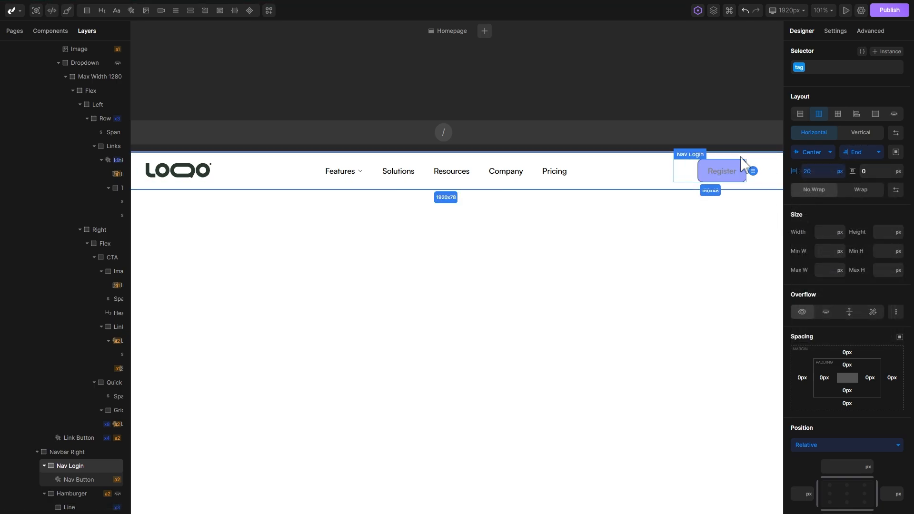
pyautogui.scroll(3, 533, 222)
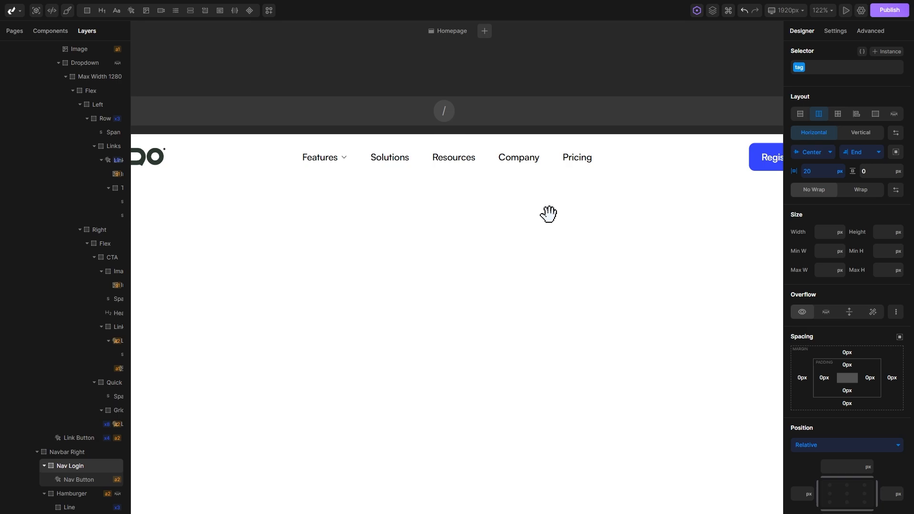
# Reset the font weight and text colour styling of the navbar's Link Button items.
pyautogui.click(456, 160)
pyautogui.scroll(-4, 833, 273)
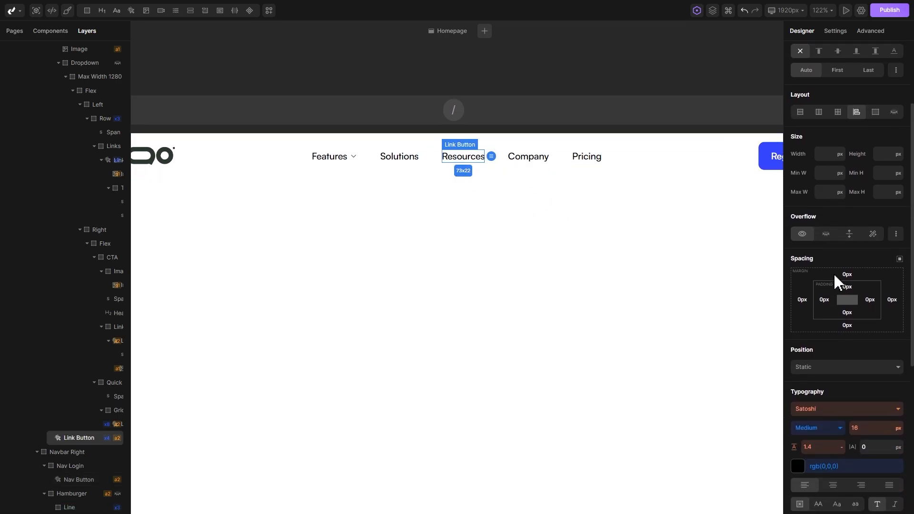
pyautogui.rightClick(822, 350)
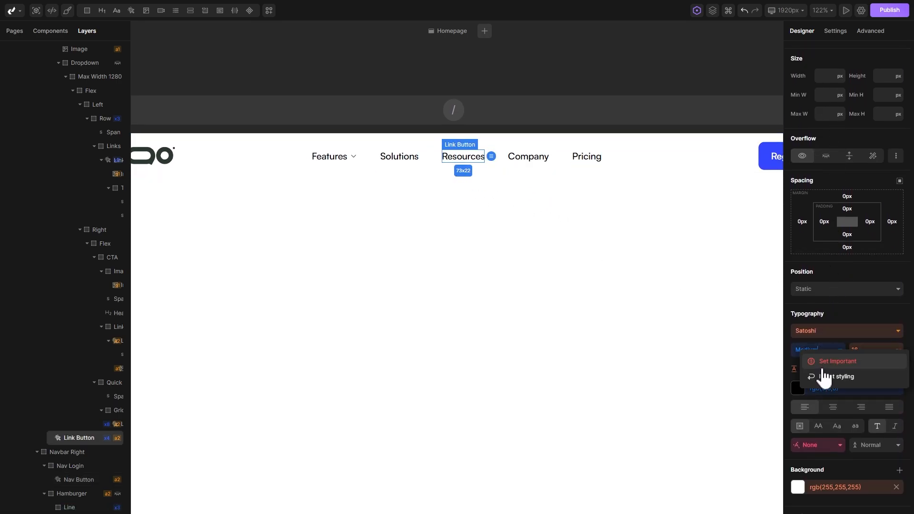
pyautogui.click(824, 379)
pyautogui.rightClick(822, 389)
pyautogui.click(822, 421)
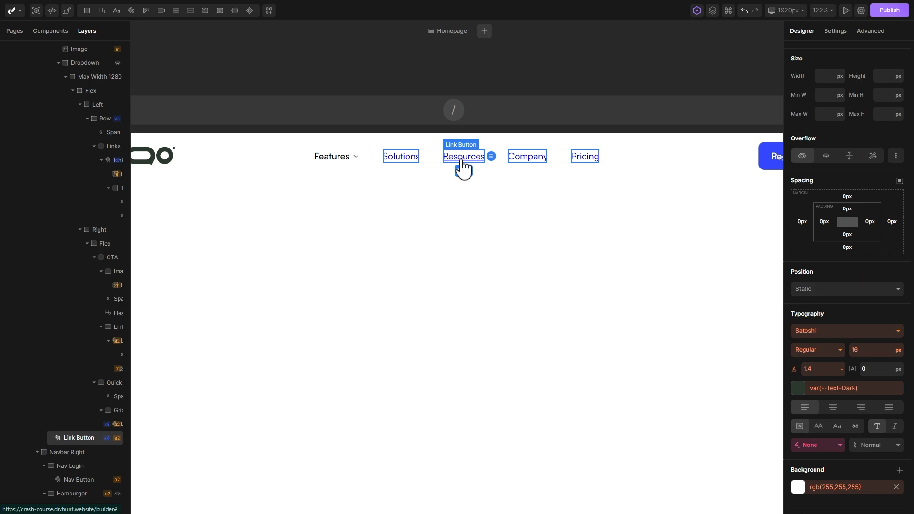
# Set the text colour of the global a selector to the Text-Dark variable.
pyautogui.scroll(4, 838, 190)
pyautogui.click(804, 69)
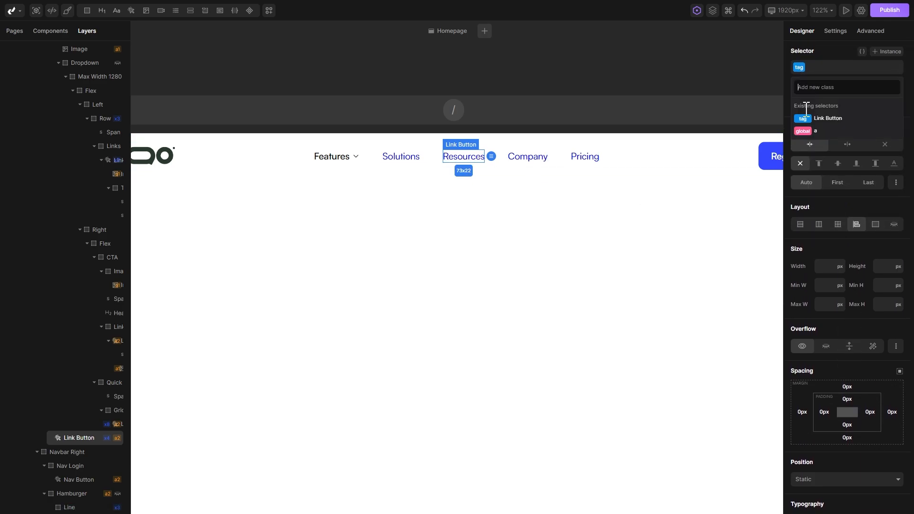
pyautogui.click(804, 132)
pyautogui.scroll(-6, 814, 214)
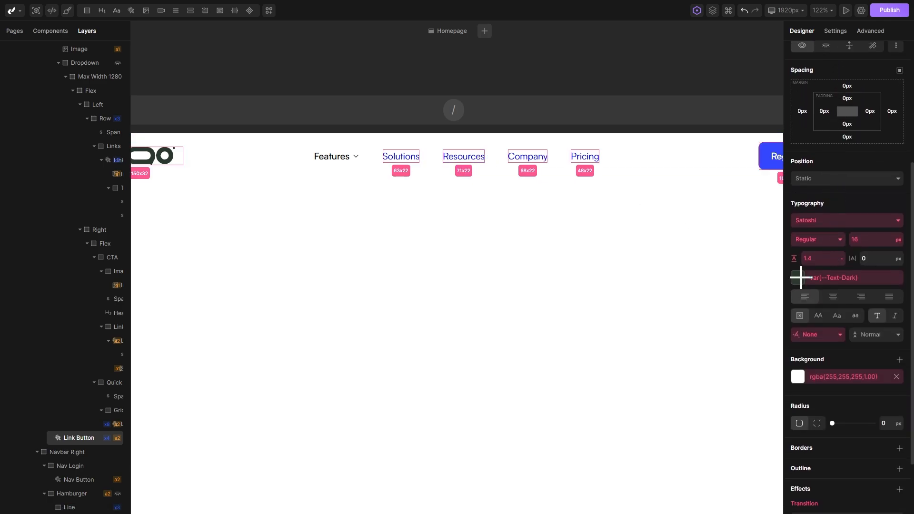
pyautogui.click(801, 277)
pyautogui.click(752, 394)
pyautogui.click(600, 278)
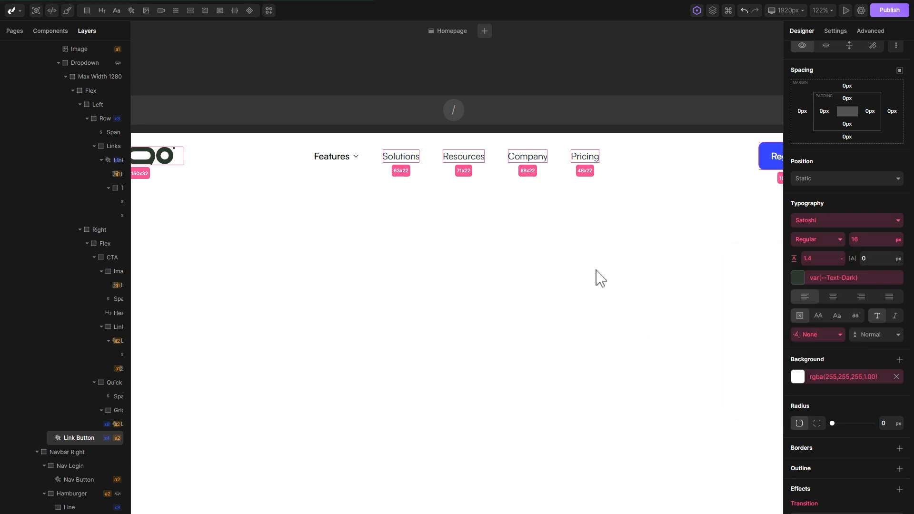
pyautogui.click(596, 274)
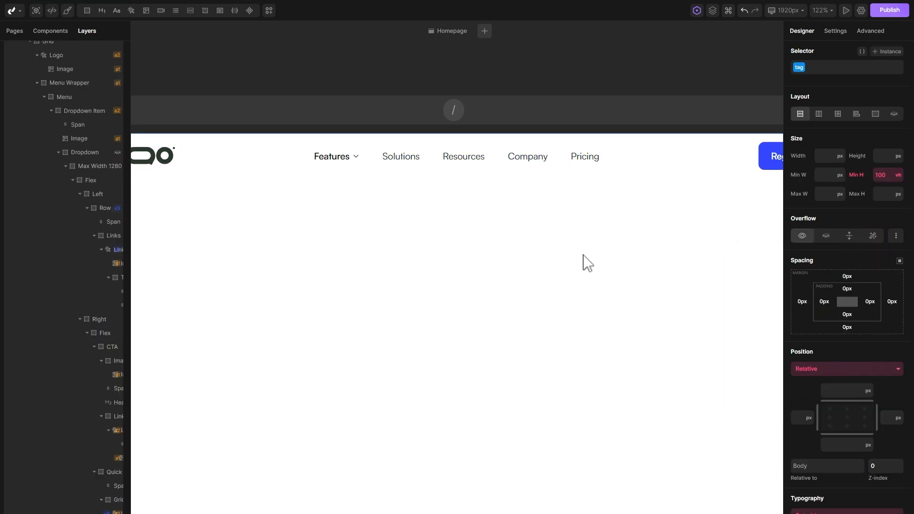
# Add a new p-medium class to the navbar's Link Button items and set the class's font weight to Medium.
pyautogui.click(462, 162)
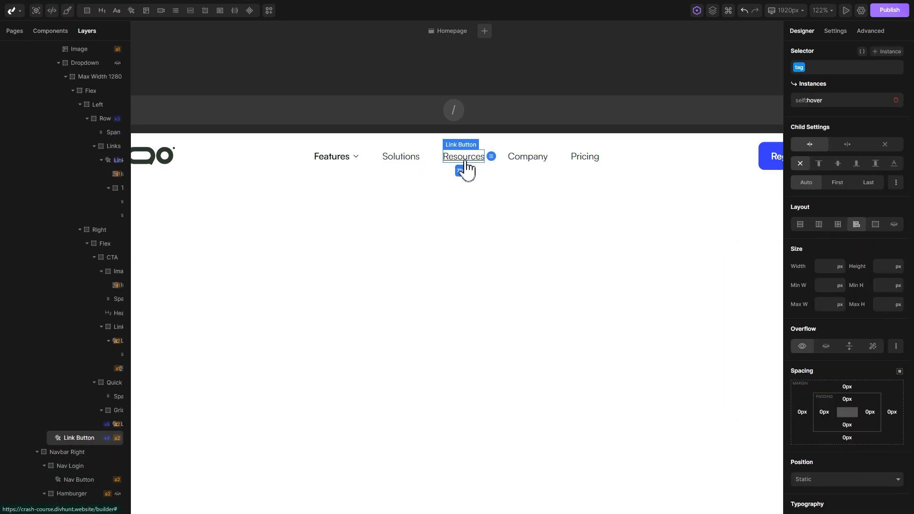
pyautogui.click(71, 438)
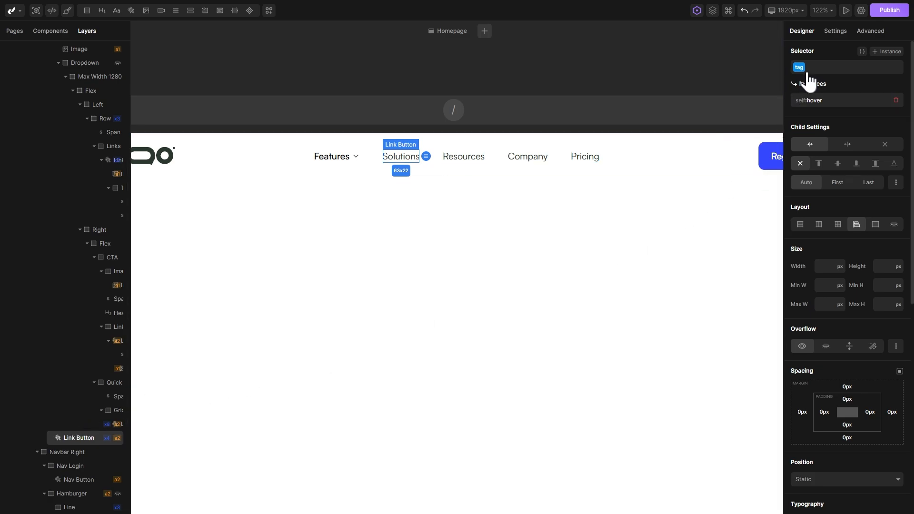
pyautogui.click(820, 68)
pyautogui.write('p')
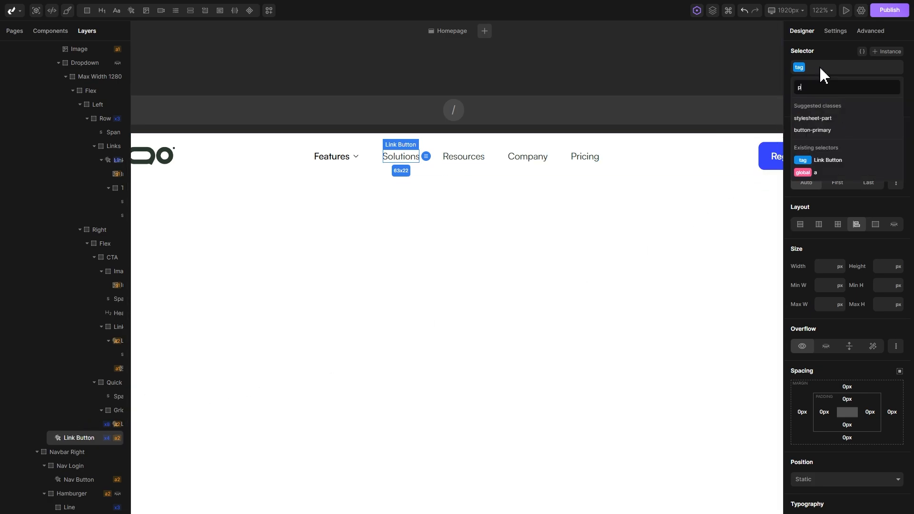
pyautogui.write('-')
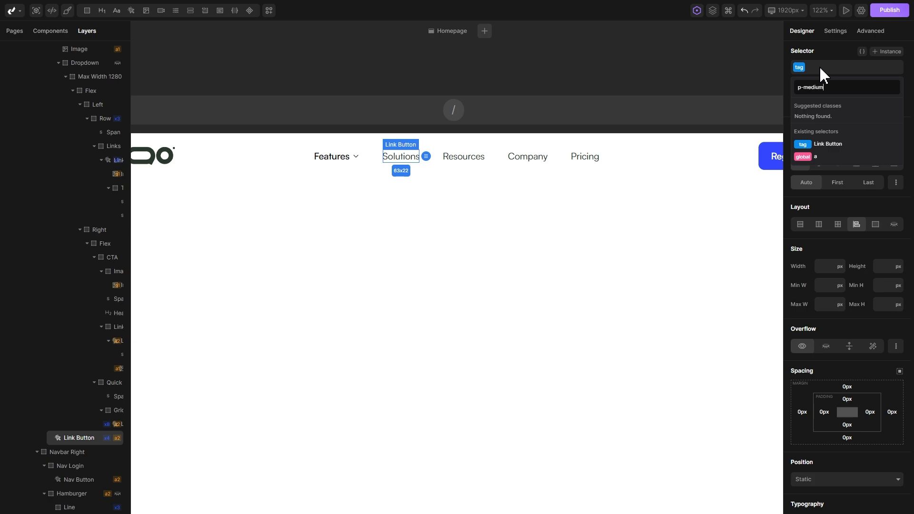
pyautogui.write('medium')
pyautogui.press('Return')
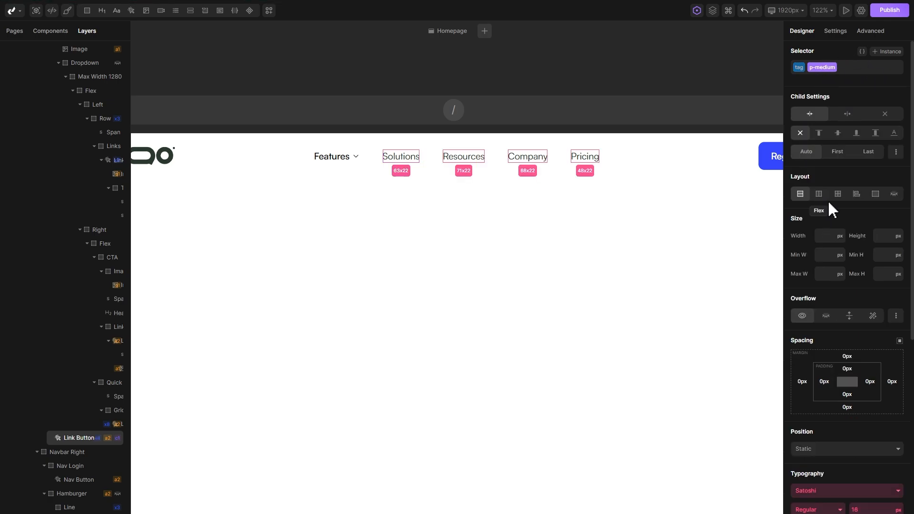
pyautogui.scroll(-5, 828, 206)
pyautogui.click(815, 318)
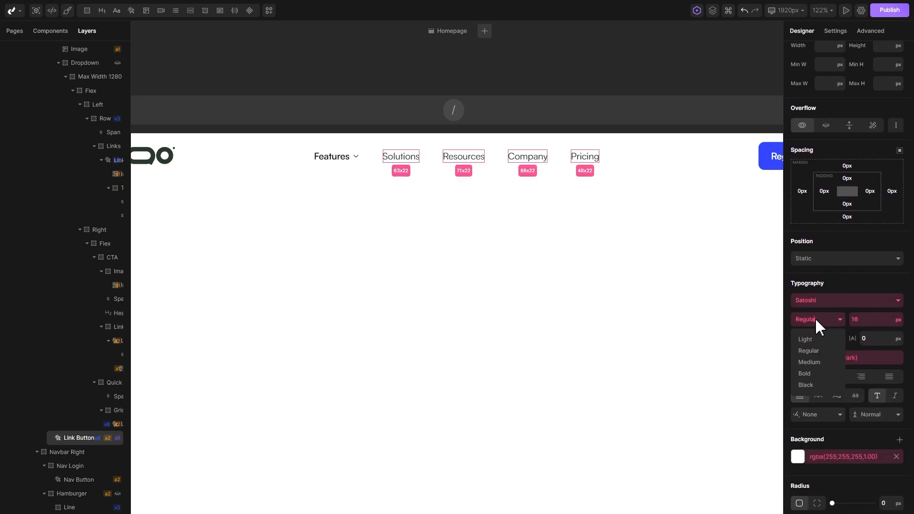
pyautogui.click(808, 362)
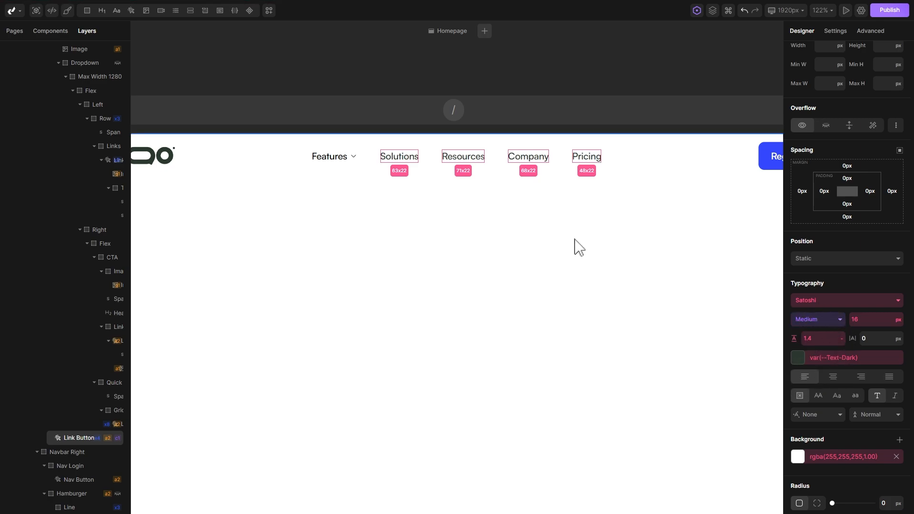
# Reset the font weight and text colour styling of the Features span in the navbar.
pyautogui.click(329, 159)
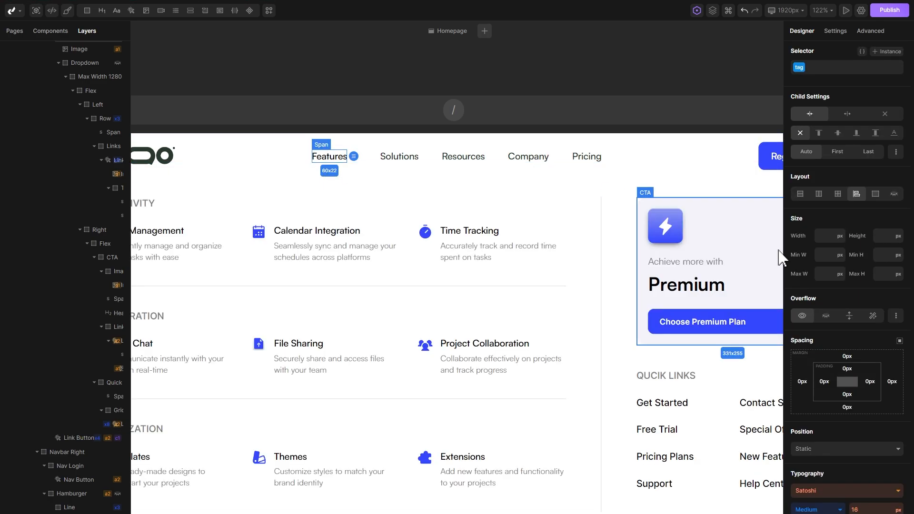
pyautogui.scroll(-4, 852, 267)
pyautogui.rightClick(826, 370)
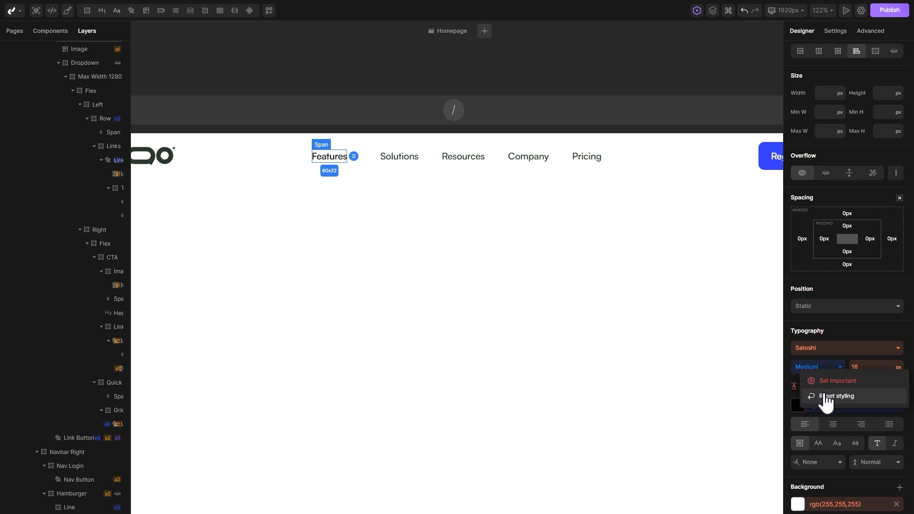
pyautogui.click(824, 396)
pyautogui.rightClick(826, 404)
pyautogui.click(829, 435)
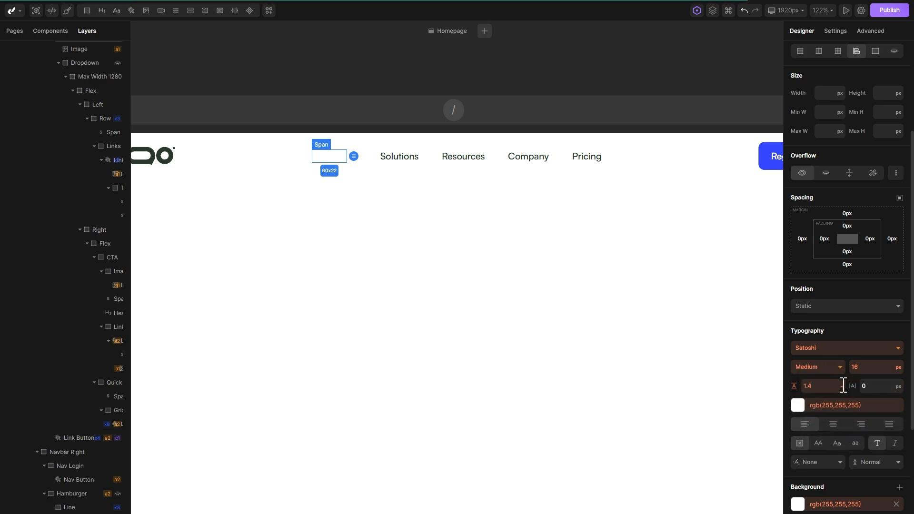
# Apply the p-medium class to the Features span and set its text colour to the Text-Dark variable.
pyautogui.scroll(4, 837, 275)
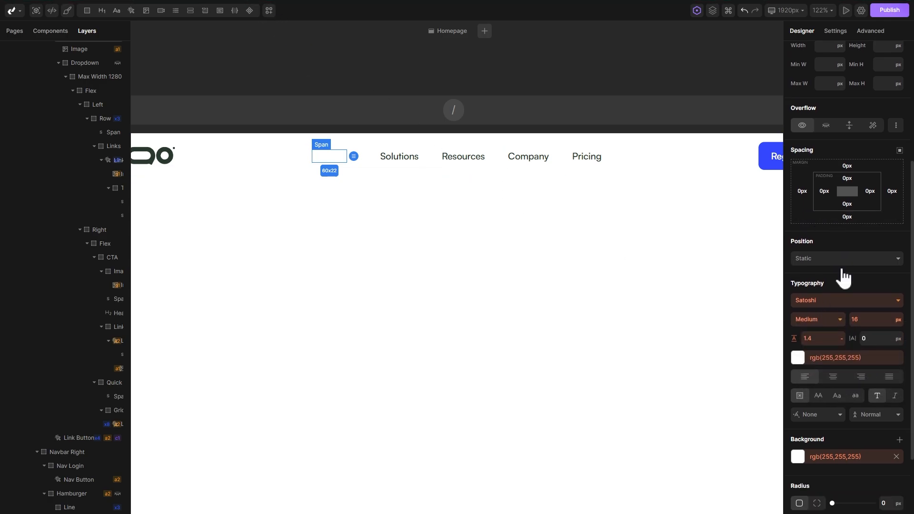
pyautogui.click(830, 69)
pyautogui.write('p')
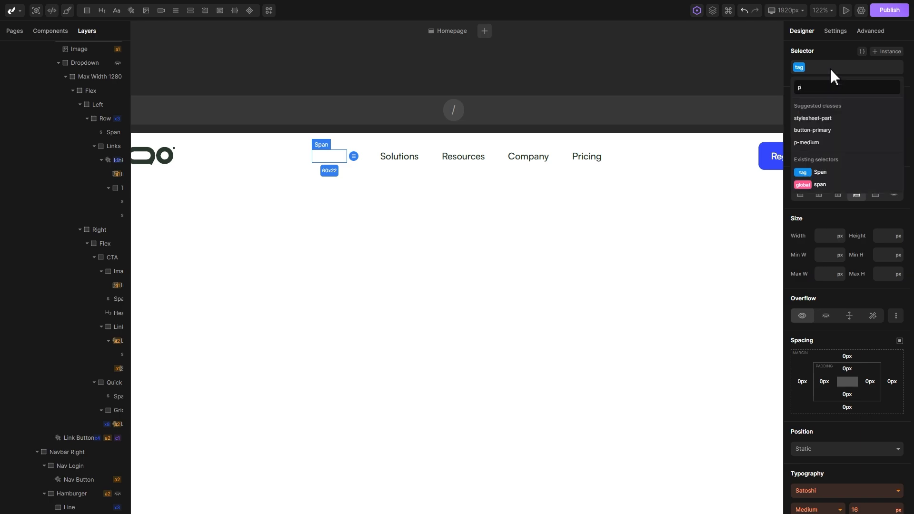
pyautogui.click(808, 143)
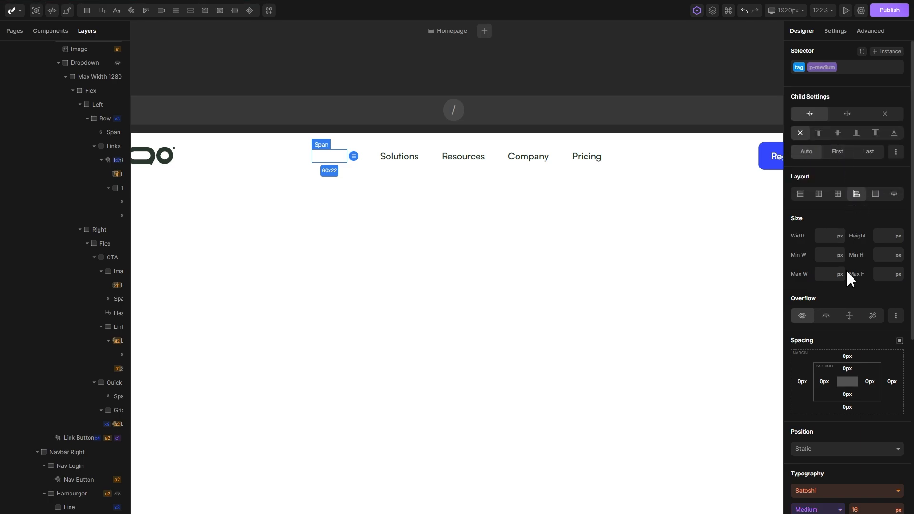
pyautogui.scroll(-4, 849, 277)
pyautogui.click(797, 358)
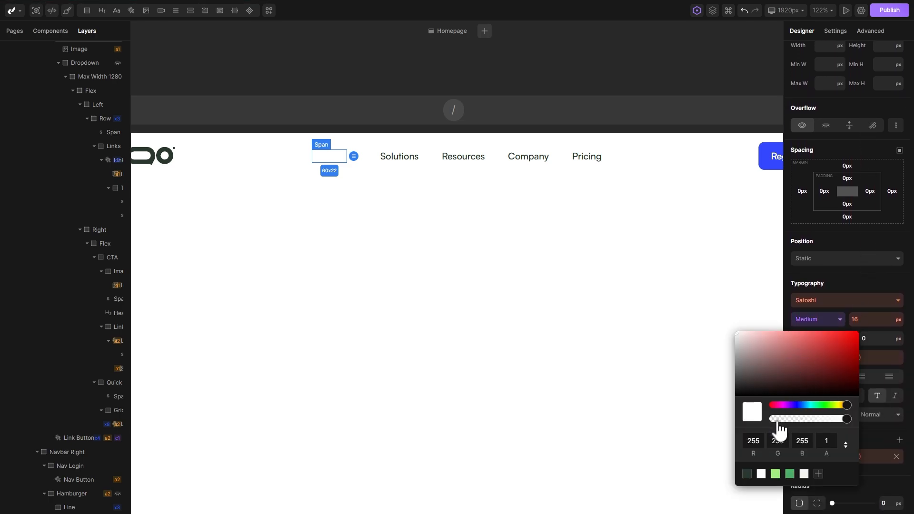
pyautogui.click(746, 472)
pyautogui.click(534, 253)
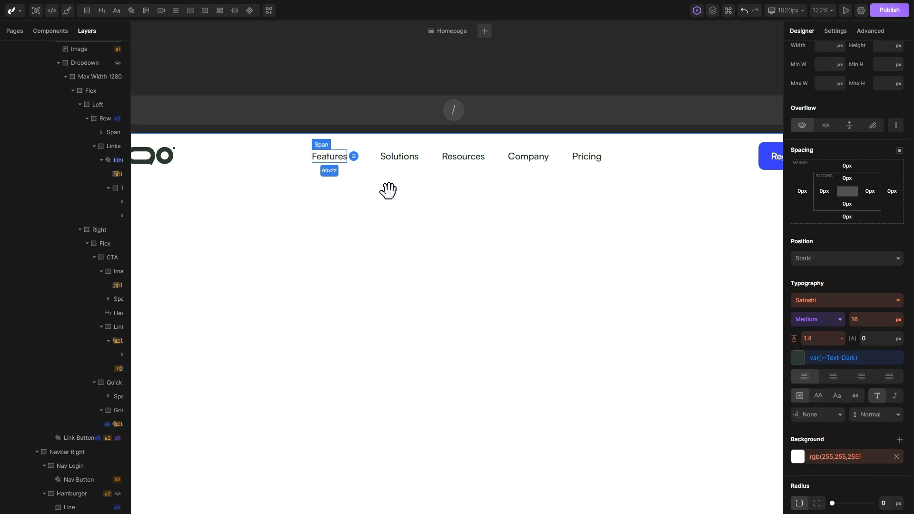
# Set the Register button's corner radius to 1000 px and its left and right padding to 30 px.
pyautogui.moveTo(388, 190); pyautogui.dragTo(450, 150)
pyautogui.scroll(-2, 398, 189)
pyautogui.moveTo(559, 138); pyautogui.dragTo(341, 141)
pyautogui.scroll(2, 546, 127)
pyautogui.click(513, 135)
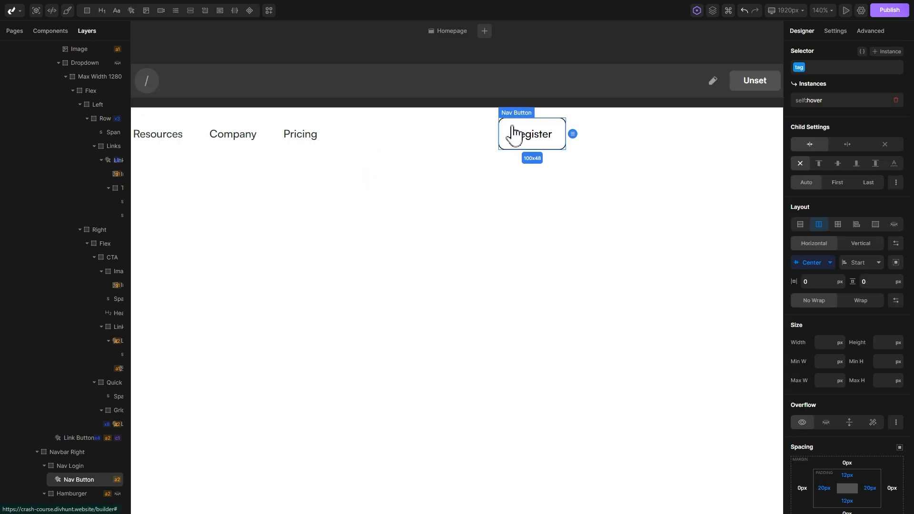
pyautogui.scroll(-5, 857, 290)
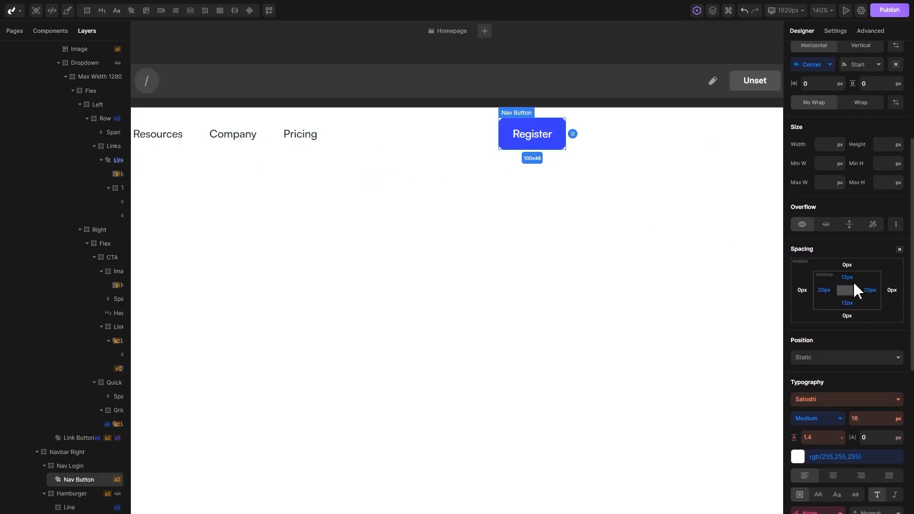
pyautogui.scroll(-3, 886, 436)
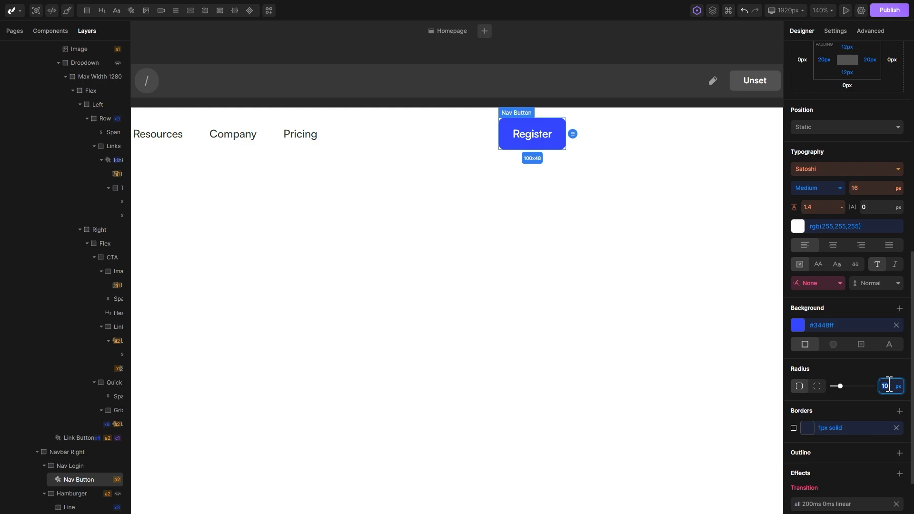
pyautogui.click(890, 384)
pyautogui.write('1000')
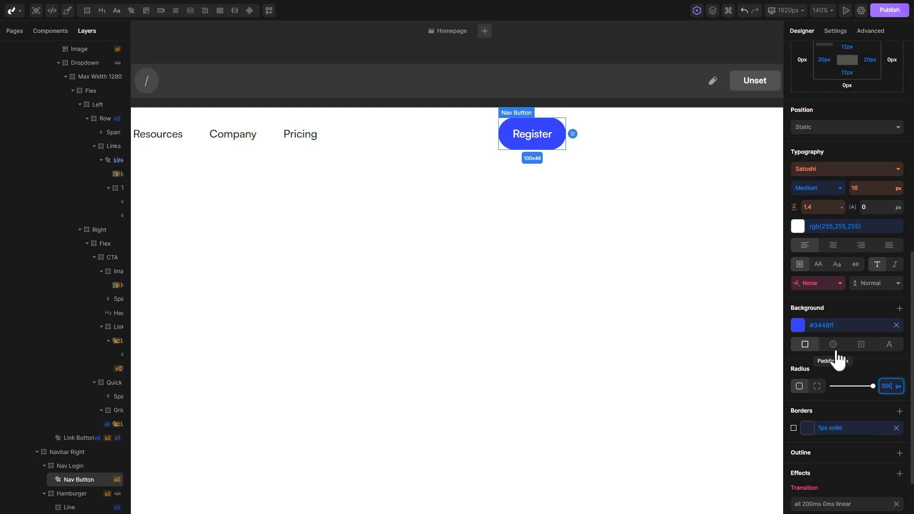
pyautogui.scroll(3, 809, 248)
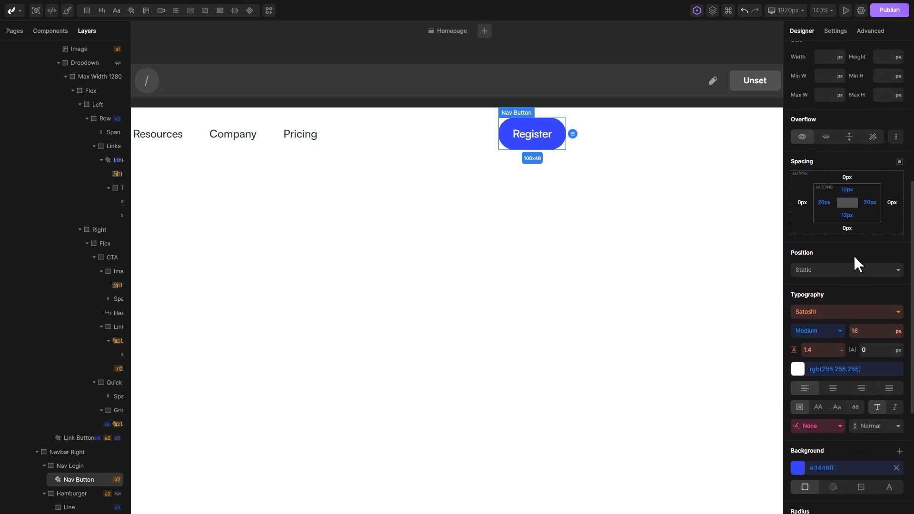
pyautogui.moveTo(824, 211); pyautogui.dragTo(821, 211)
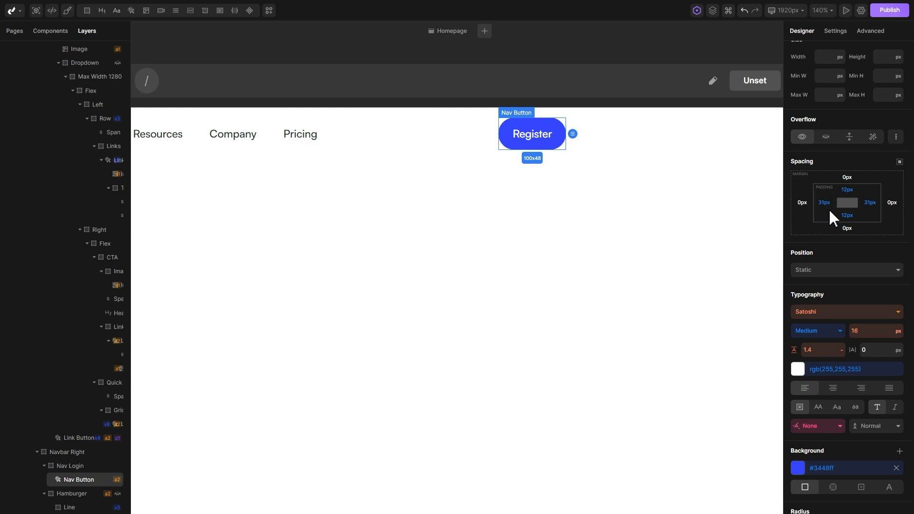
# Set the Register button's background to the Button-Green variable and its text colour to Text-Dark.
pyautogui.scroll(-3, 838, 233)
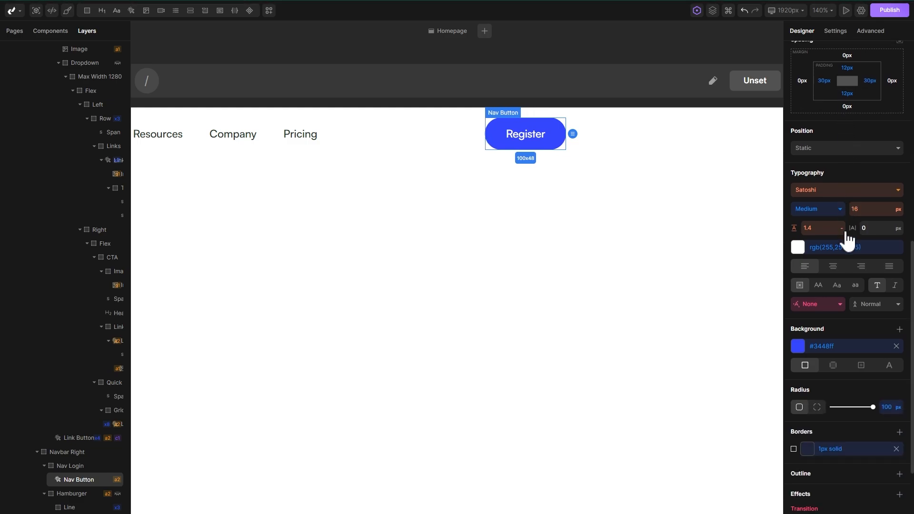
pyautogui.click(798, 326)
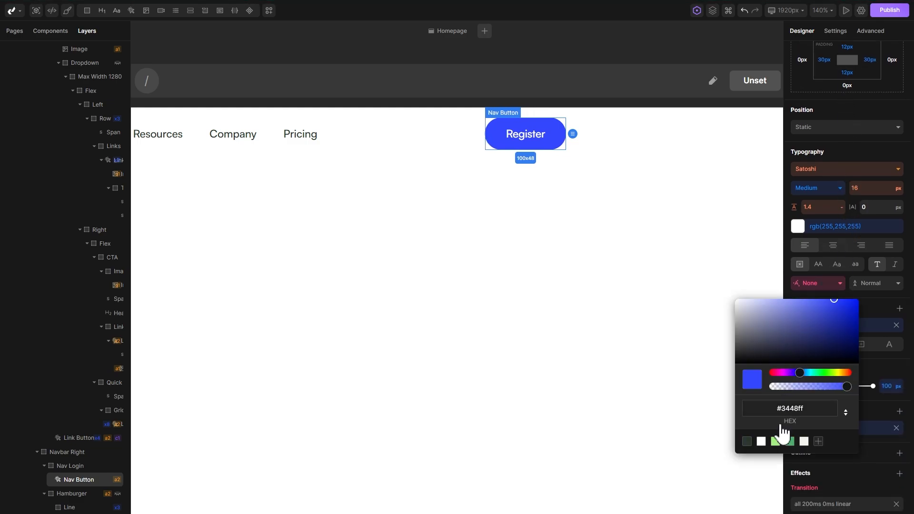
pyautogui.click(776, 441)
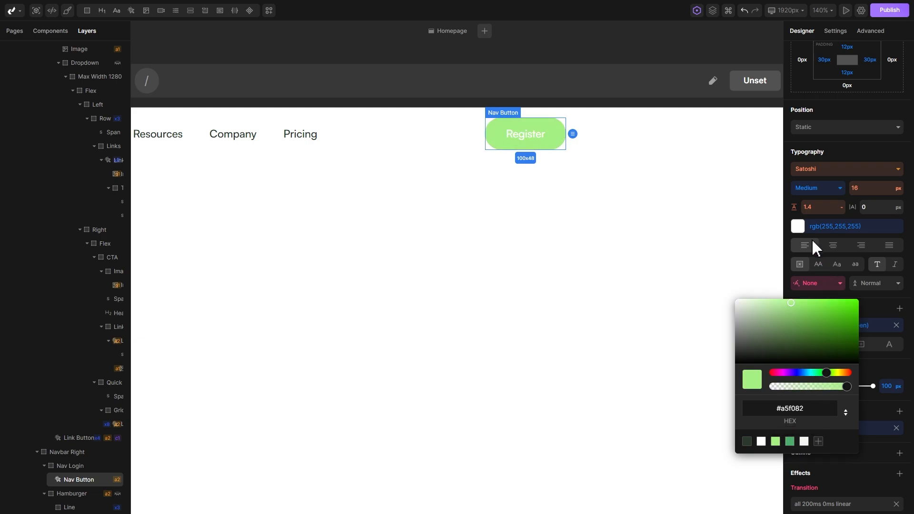
pyautogui.click(799, 233)
pyautogui.click(799, 228)
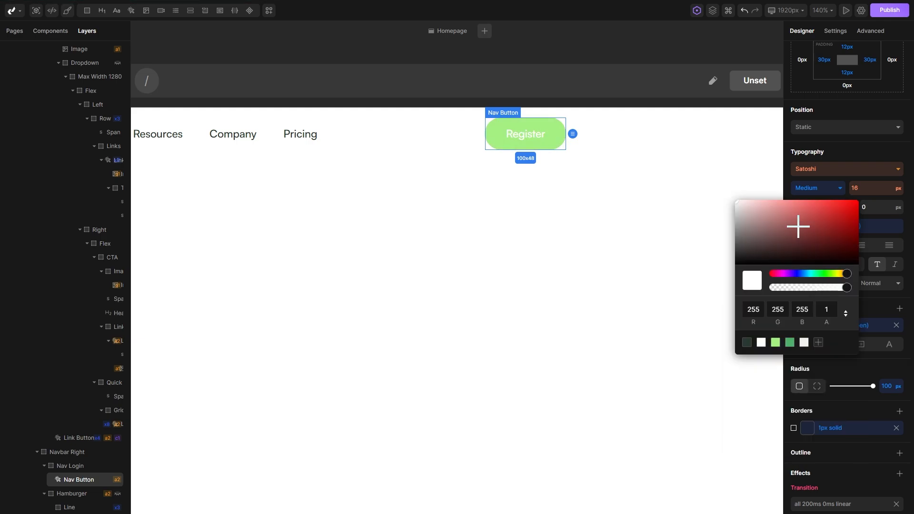
pyautogui.click(747, 342)
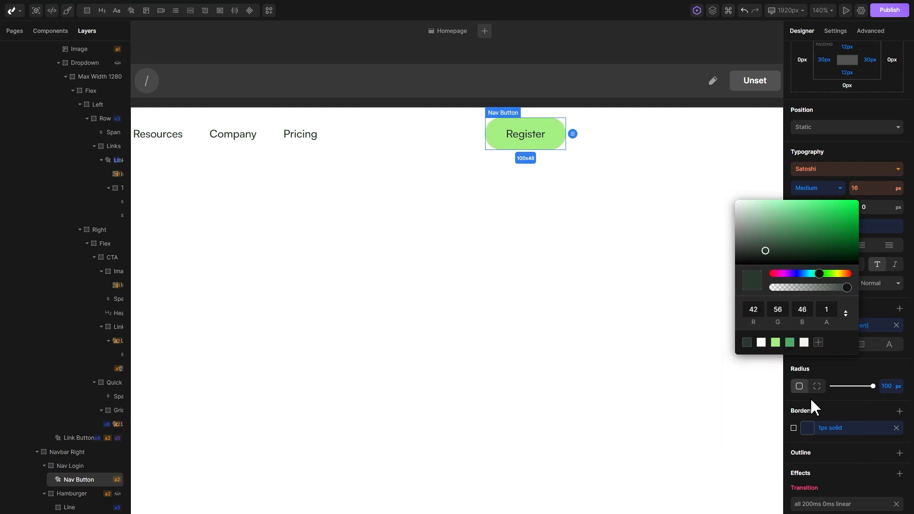
# Remove the Register button's 1px solid border and set its font size to 15 px.
pyautogui.click(845, 423)
pyautogui.click(896, 428)
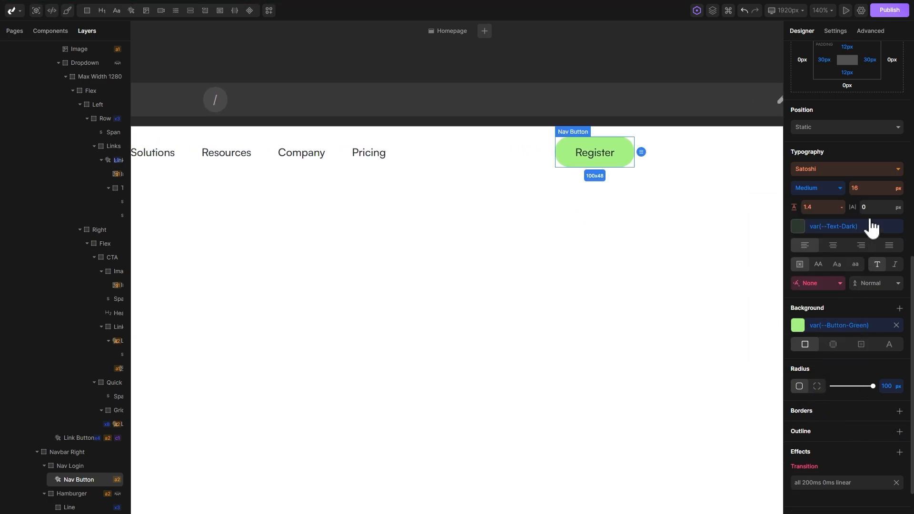
pyautogui.click(872, 191)
pyautogui.press('Down')
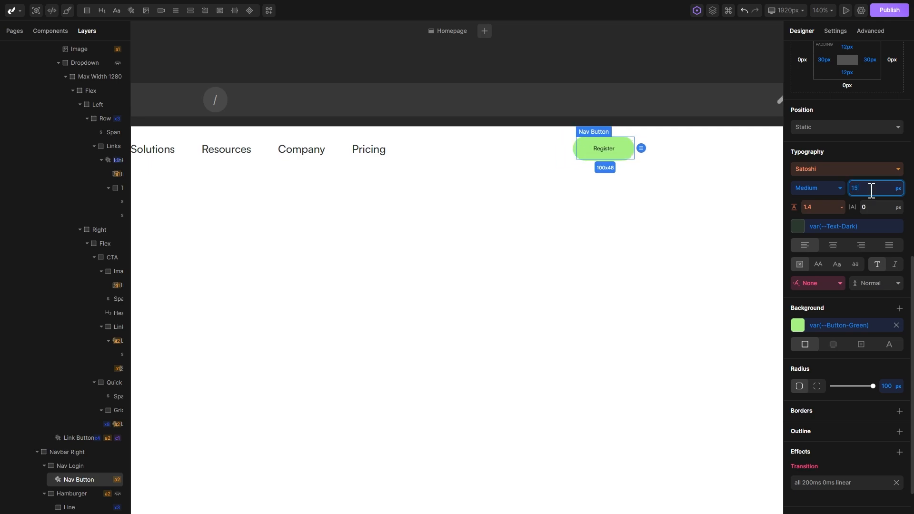
# Set the Register button's font weight to Regular.
pyautogui.click(829, 193)
pyautogui.click(828, 220)
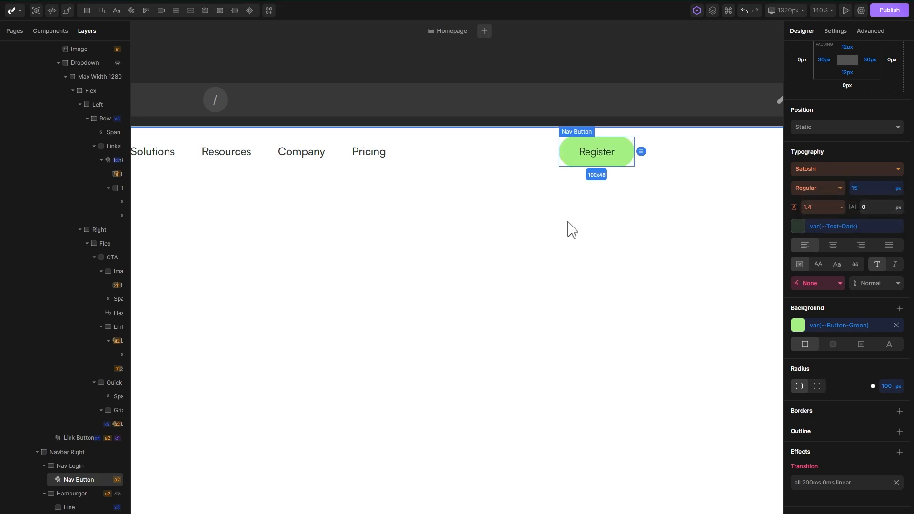
pyautogui.scroll(-3, 659, 249)
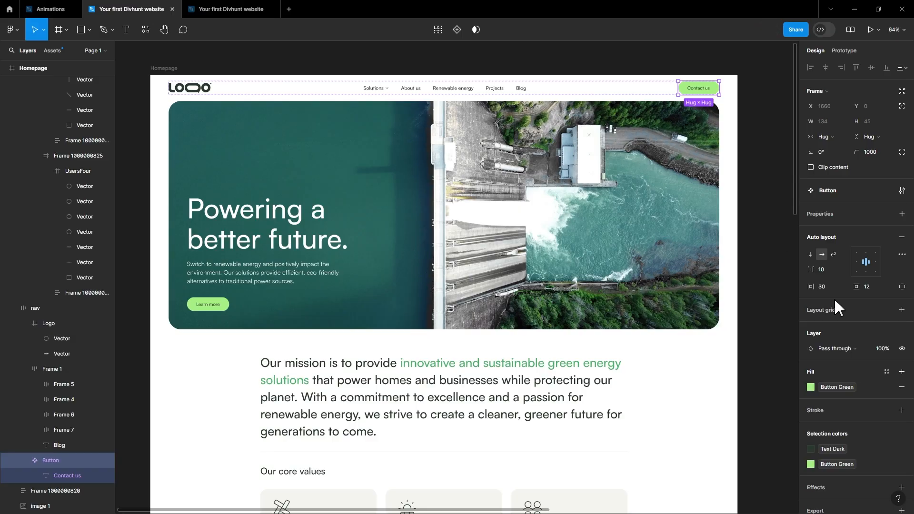
# Check the nav button's label in the Figma design and change the Register button's text to "Contact us".
pyautogui.click(661, 92)
pyautogui.moveTo(662, 92); pyautogui.dragTo(614, 122)
pyautogui.scroll(1, 614, 122)
pyautogui.moveTo(494, 132); pyautogui.dragTo(568, 138)
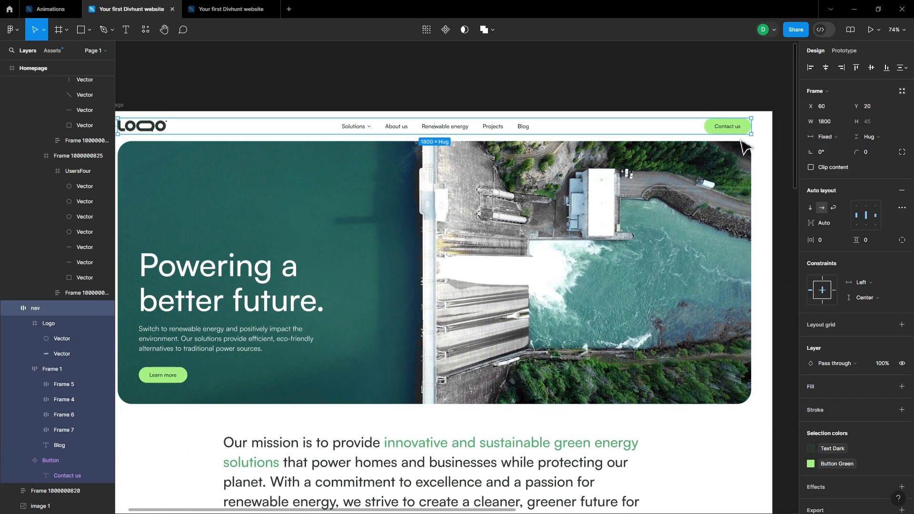
pyautogui.doubleClick(728, 128)
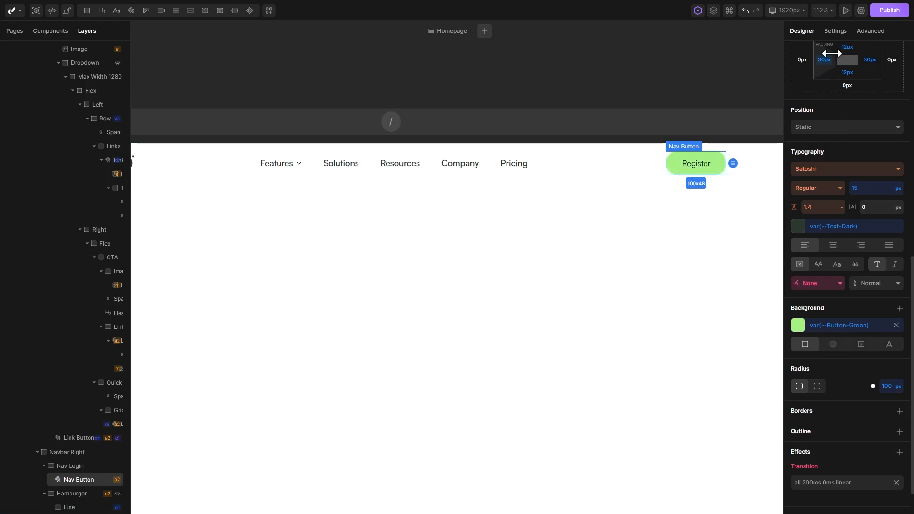
pyautogui.click(835, 31)
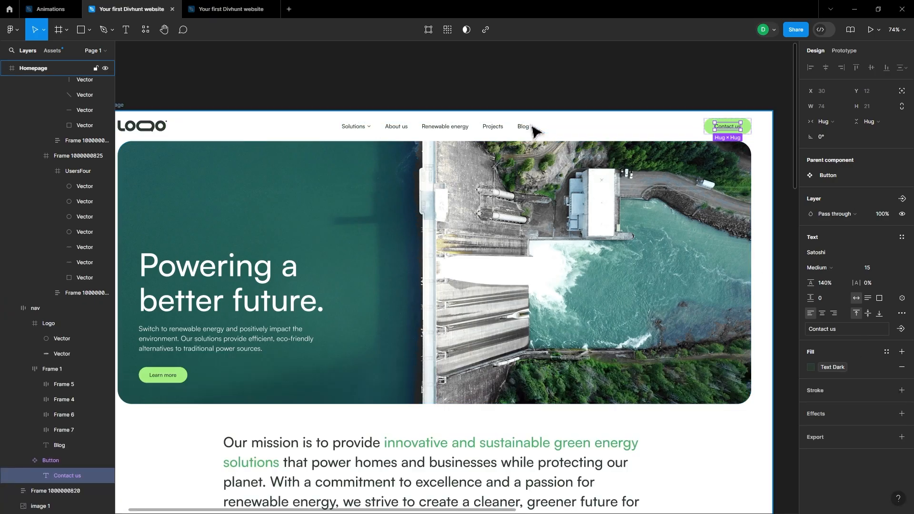
# Rename the navbar items to "Solutions", "About us", "Renewable energy", "Projects" and "Blog", matching the Figma design.
pyautogui.click(528, 126)
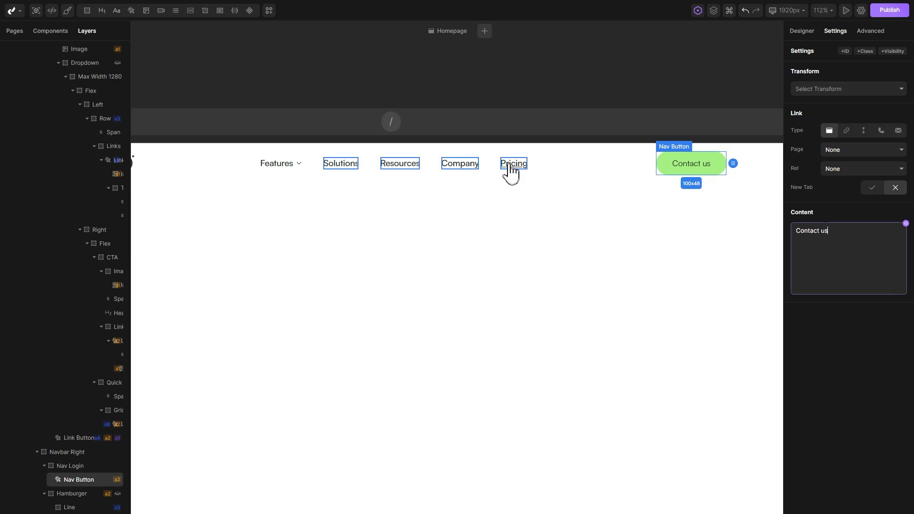
pyautogui.click(510, 166)
pyautogui.doubleClick(491, 162)
pyautogui.click(437, 154)
pyautogui.hotkey('ctrl', 'a')
pyautogui.write('Blog')
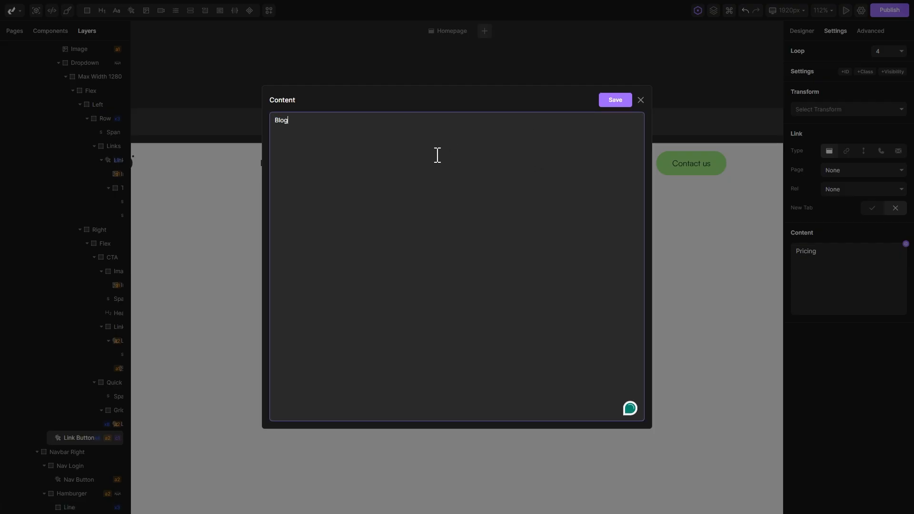
pyautogui.click(616, 102)
pyautogui.moveTo(480, 199); pyautogui.dragTo(521, 186)
pyautogui.scroll(-4, 518, 195)
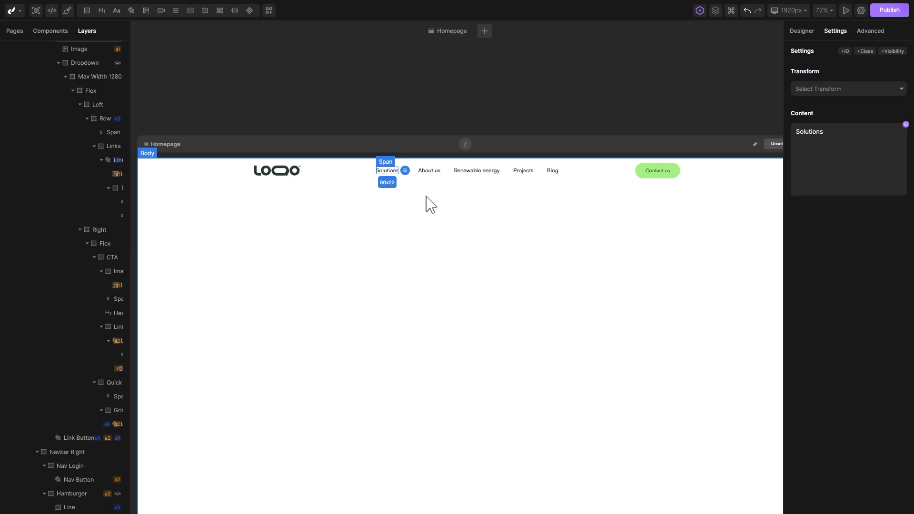
# Examine the Solutions dropdown's link columns, File Sharing item and overall container on the canvas.
pyautogui.click(347, 174)
pyautogui.moveTo(395, 173)
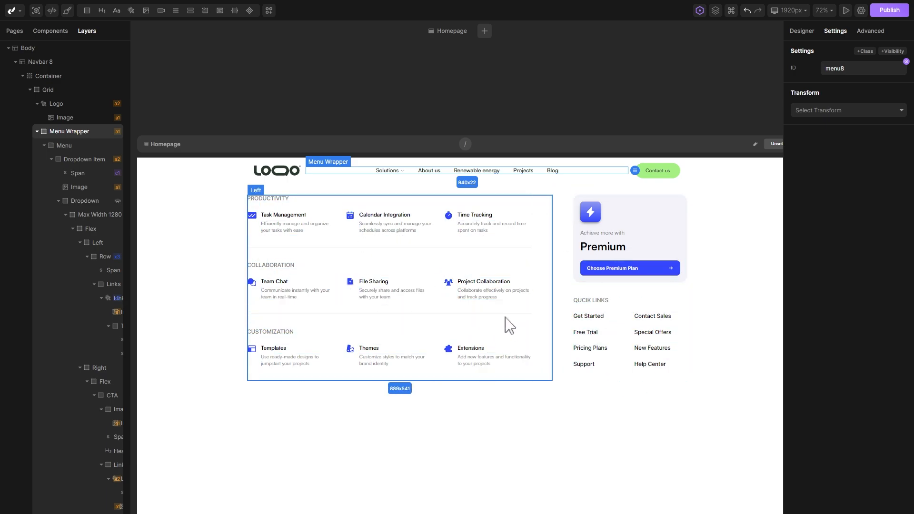
pyautogui.click(484, 282)
pyautogui.click(380, 291)
pyautogui.click(376, 281)
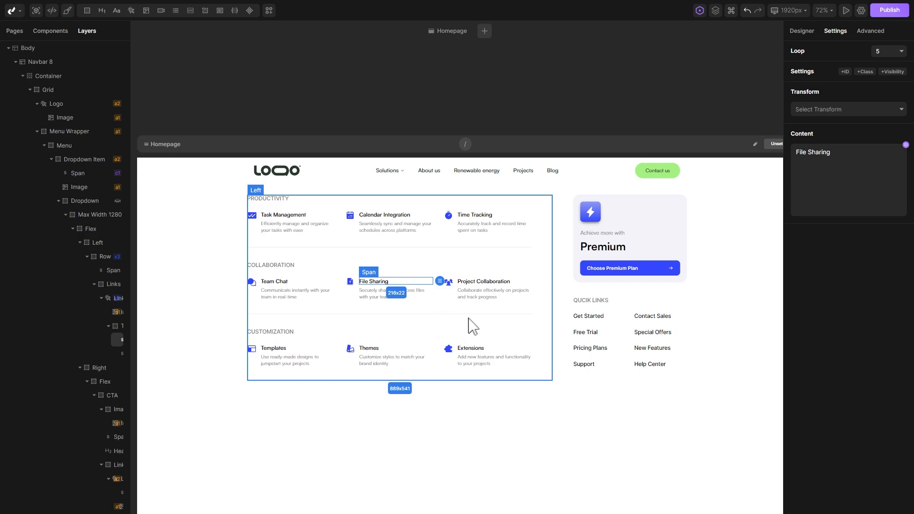
pyautogui.click(203, 247)
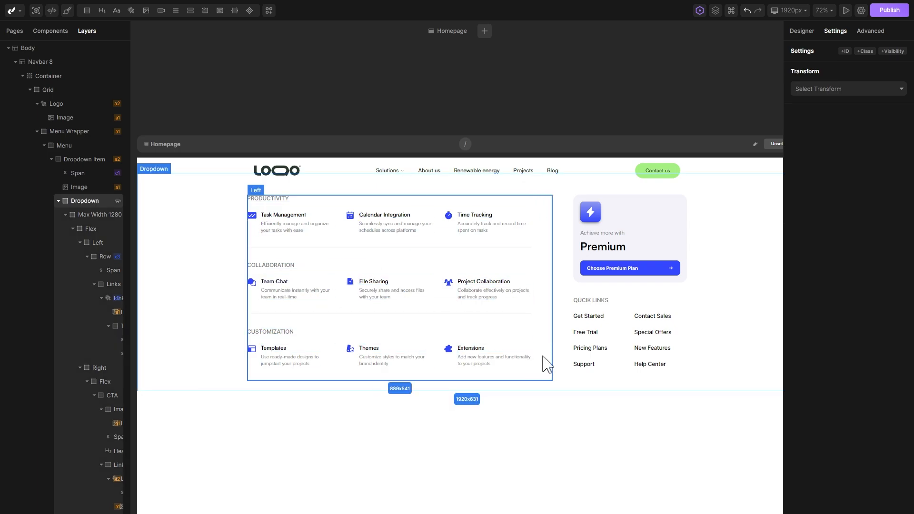
pyautogui.click(457, 433)
pyautogui.scroll(1, 481, 362)
pyautogui.scroll(-1, 512, 279)
pyautogui.moveTo(511, 271); pyautogui.dragTo(503, 247)
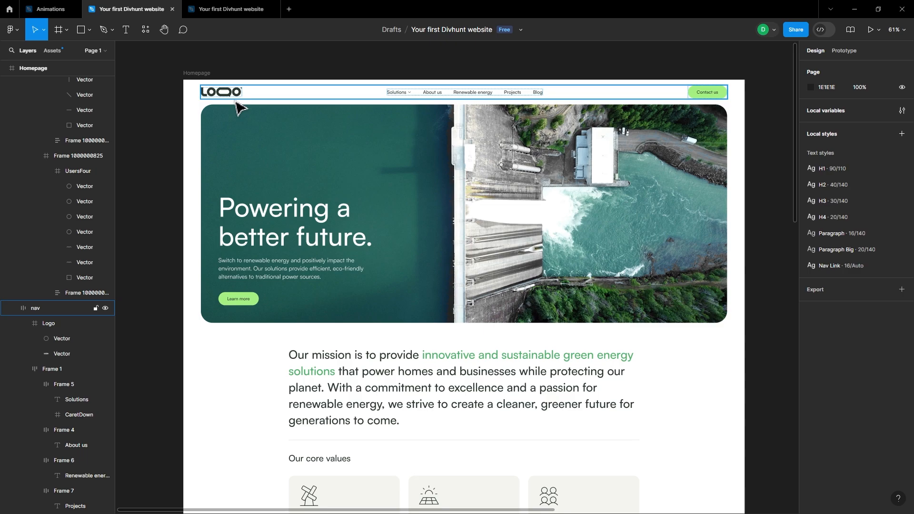
# Switch to the Figma design and examine the homepage's sections below the navbar, from the hero to the call to action.
pyautogui.scroll(-6, 403, 152)
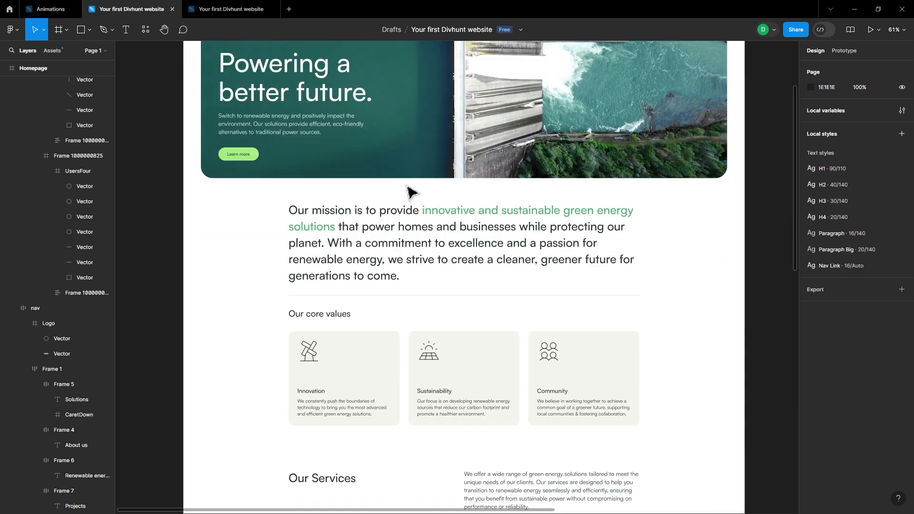
pyautogui.scroll(3, 404, 213)
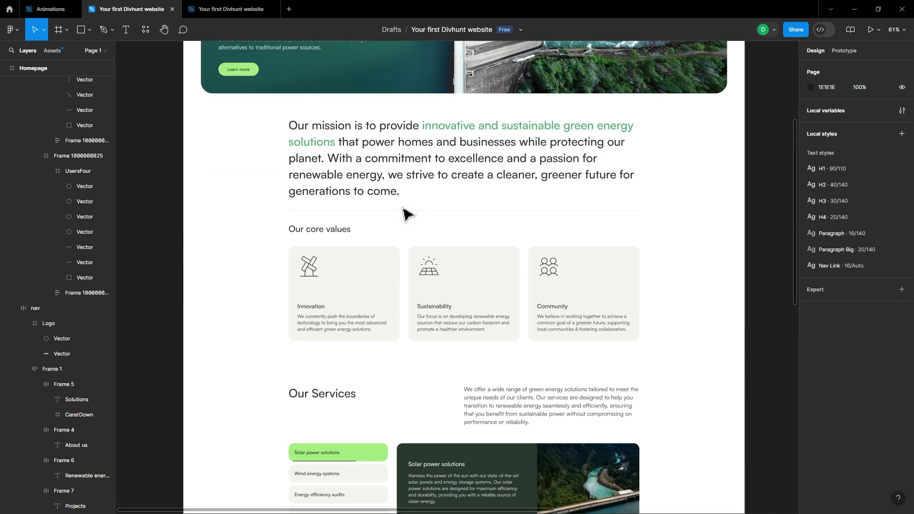
pyautogui.scroll(4, 262, 233)
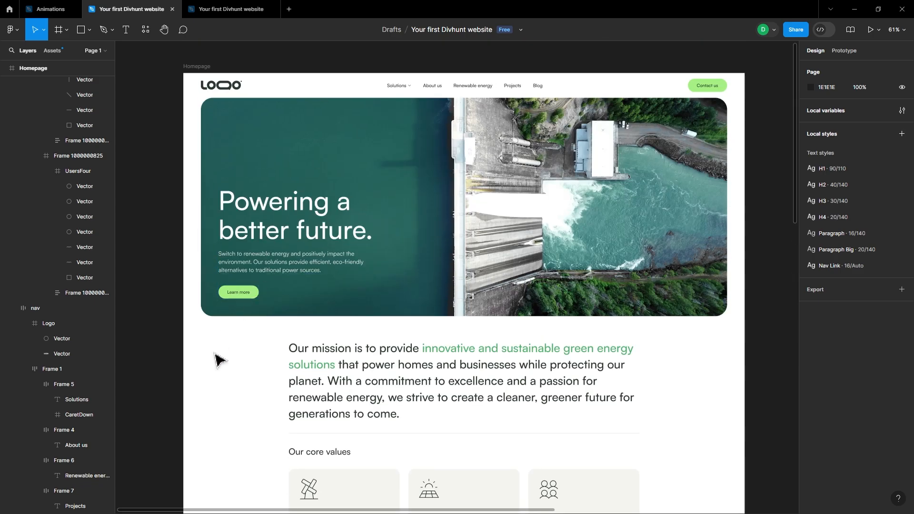
pyautogui.scroll(-2, 236, 395)
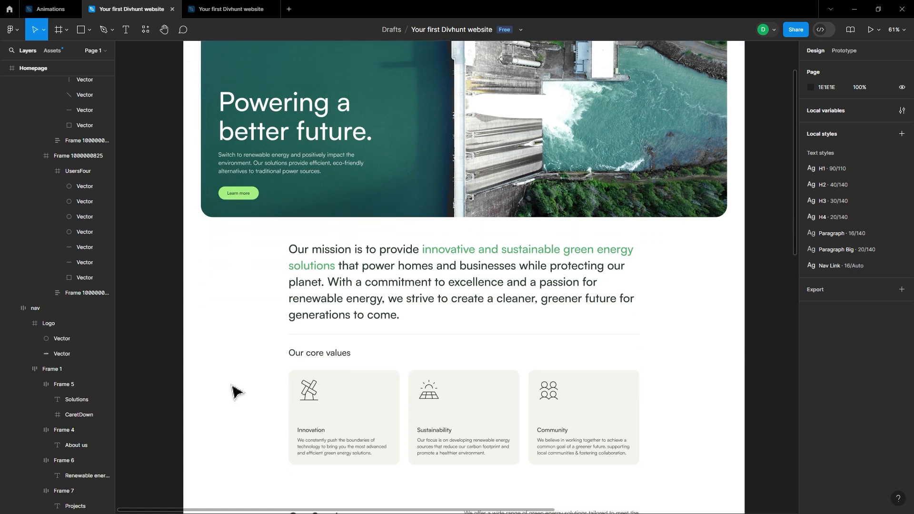
pyautogui.scroll(-2, 235, 391)
pyautogui.keyDown('ctrl'); pyautogui.scroll(-3, 233, 392); pyautogui.keyUp('ctrl')
pyautogui.scroll(-1, 228, 390)
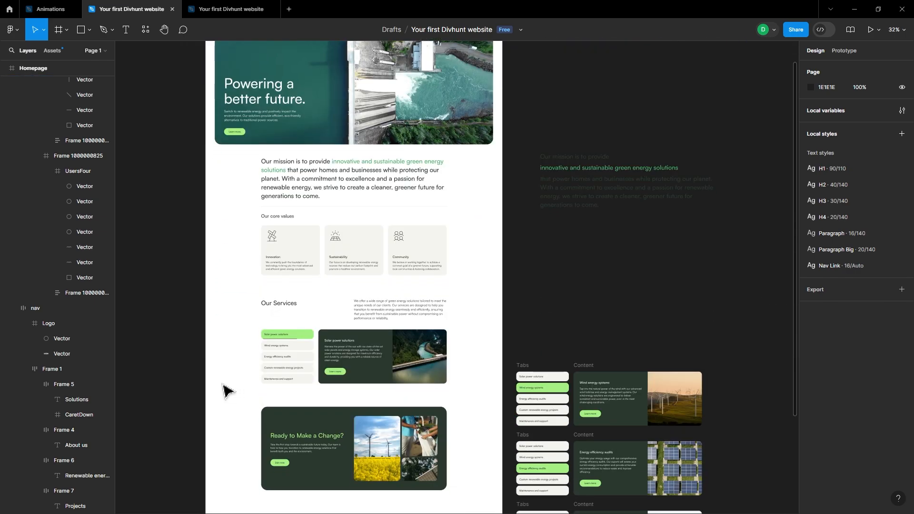
pyautogui.scroll(2, 227, 391)
pyautogui.hscroll(-2, 300, 319)
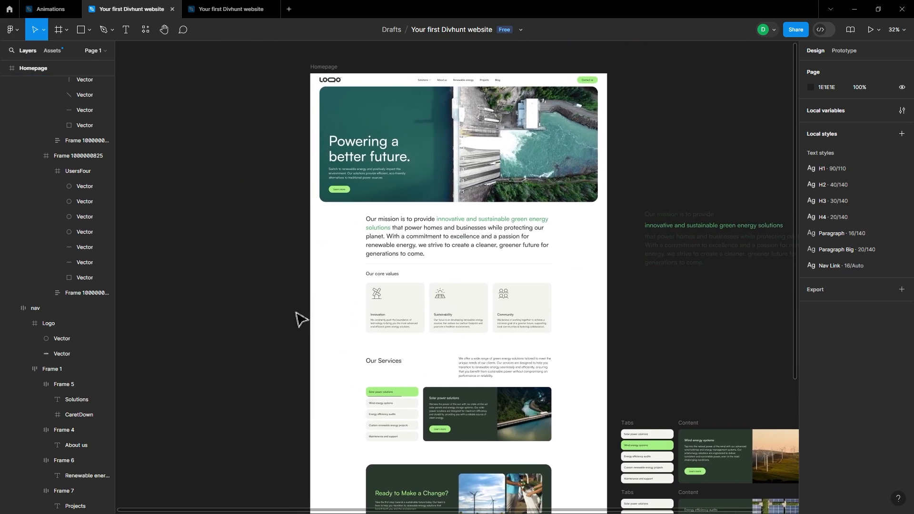
pyautogui.keyDown('ctrl'); pyautogui.scroll(3, 322, 269); pyautogui.keyUp('ctrl')
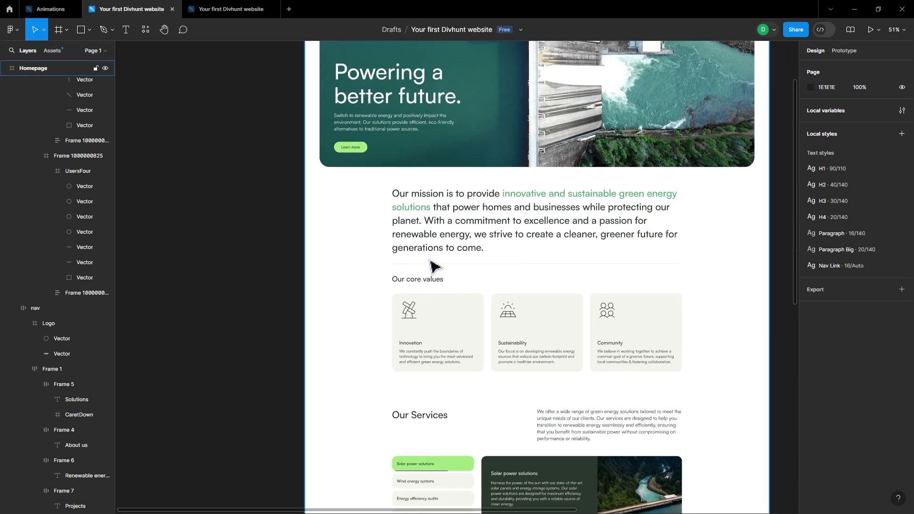
# Inspect the width of the frame holding the mission statement and core values in the Figma design.
pyautogui.click(514, 270)
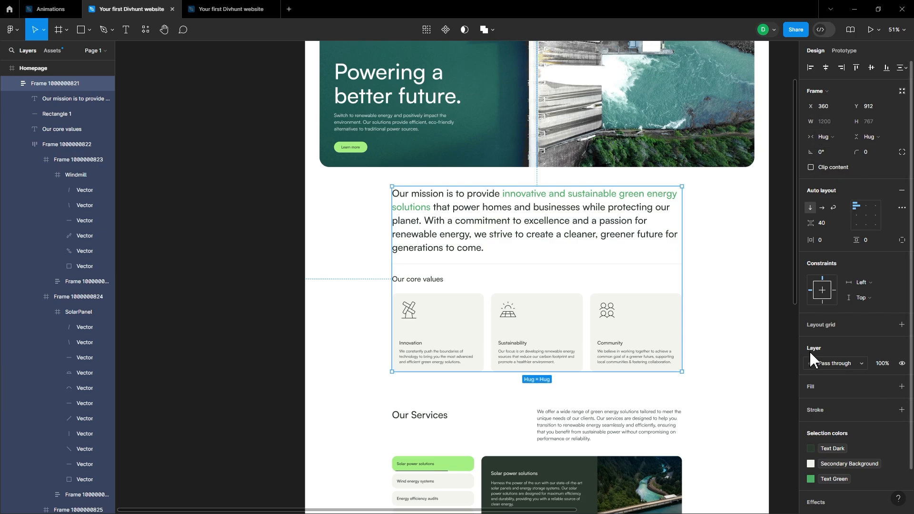
pyautogui.click(610, 136)
pyautogui.scroll(2, 700, 149)
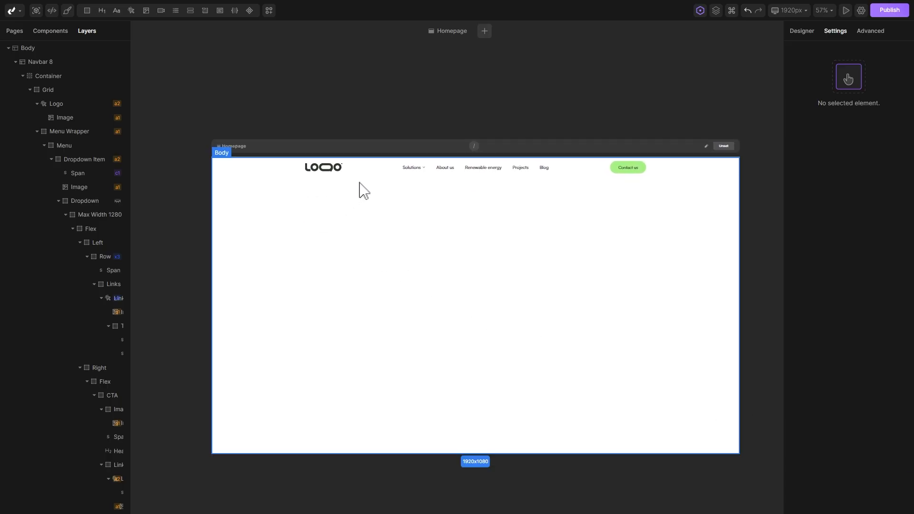
# On the navbar's Container in Divhunt, edit the container class and set its maximum width to 1240 px.
pyautogui.click(367, 171)
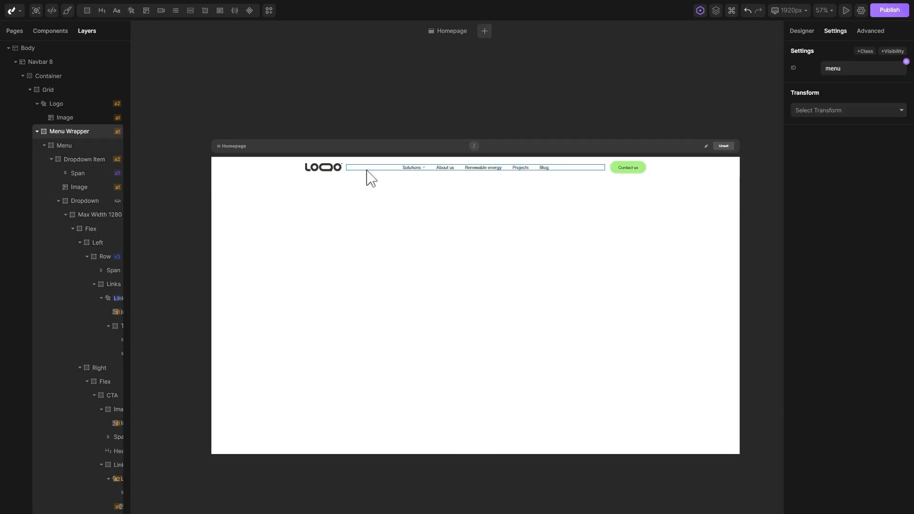
pyautogui.click(54, 76)
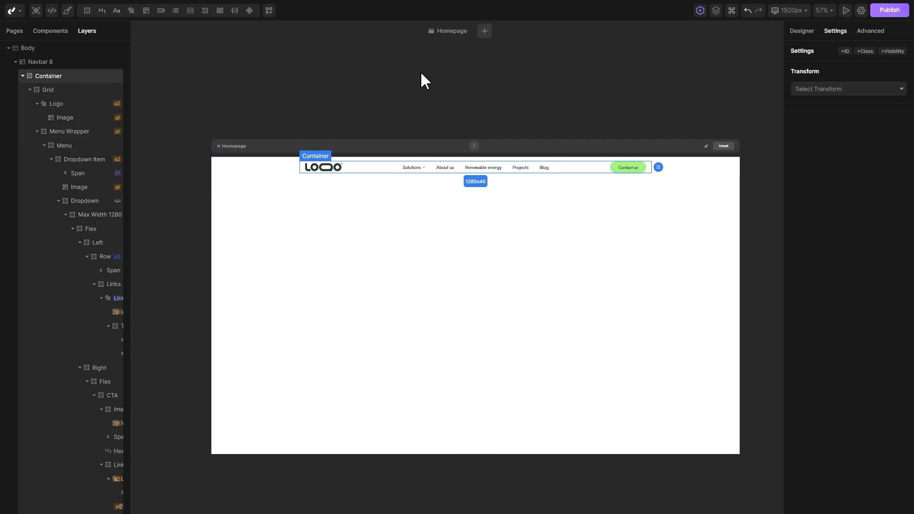
pyautogui.click(801, 30)
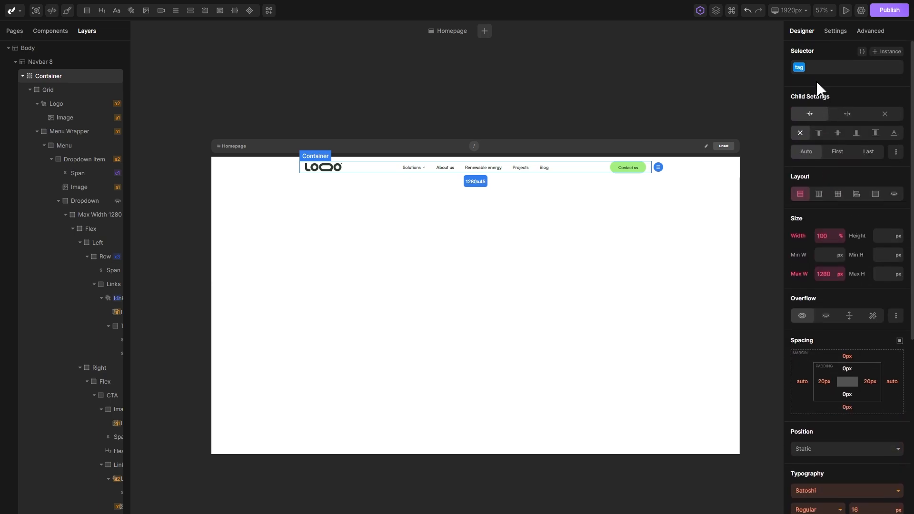
pyautogui.click(800, 68)
pyautogui.click(806, 131)
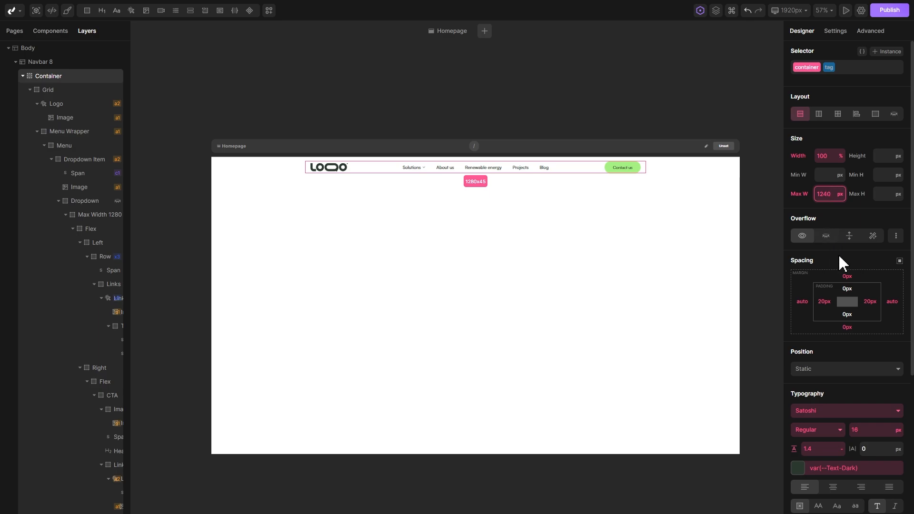
# Set the container class's left and right padding to 0 px.
pyautogui.click(827, 305)
pyautogui.click(690, 286)
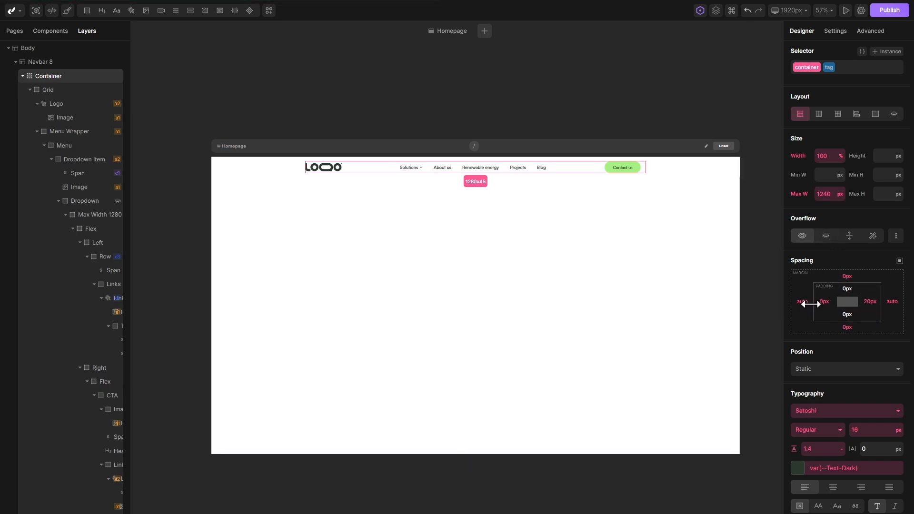
pyautogui.click(870, 302)
pyautogui.click(693, 291)
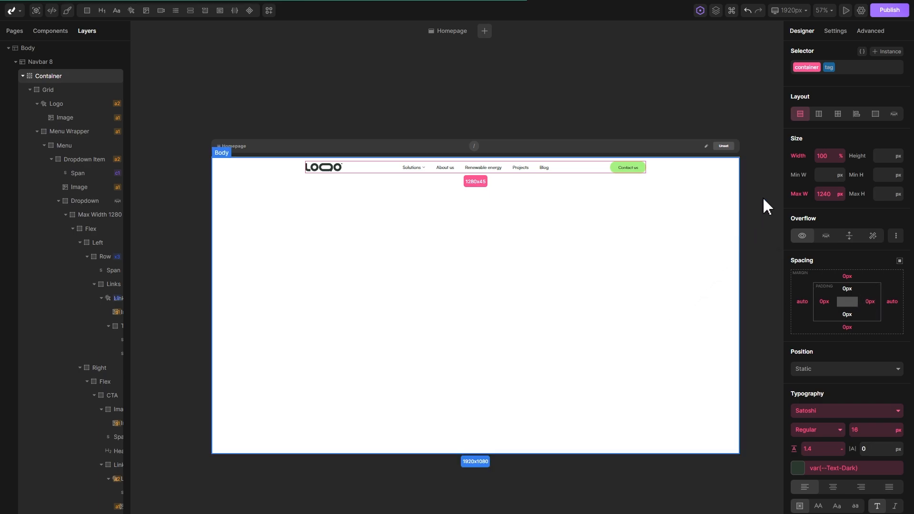
# Preview the homepage with the viewport narrowed to 1220 px to check the navbar's spacing at the page edges.
pyautogui.click(845, 10)
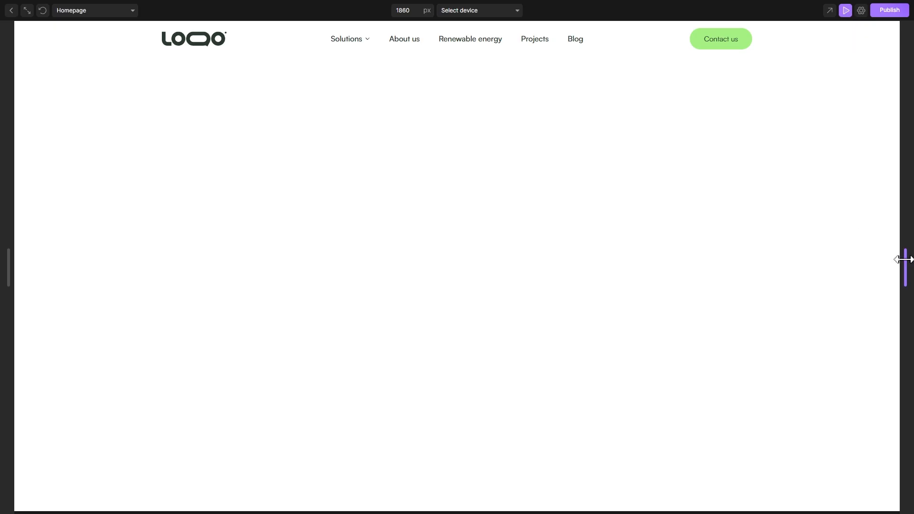
pyautogui.moveTo(905, 260); pyautogui.dragTo(752, 258)
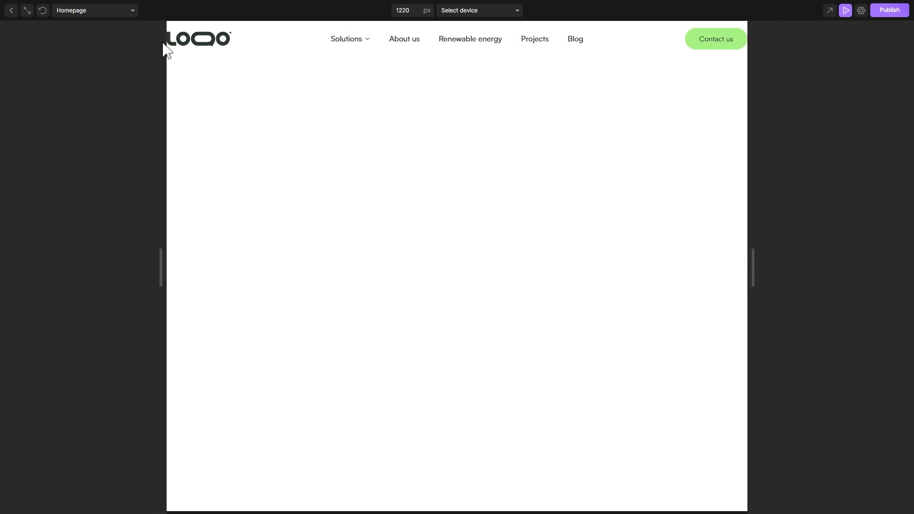
pyautogui.click(846, 11)
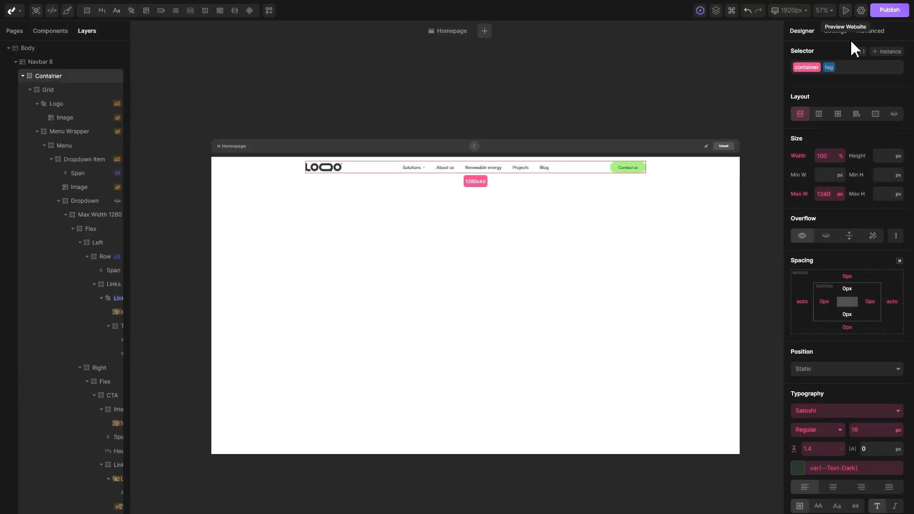
# Set the container class's left and right padding to 20 px.
pyautogui.click(827, 310)
pyautogui.click(743, 296)
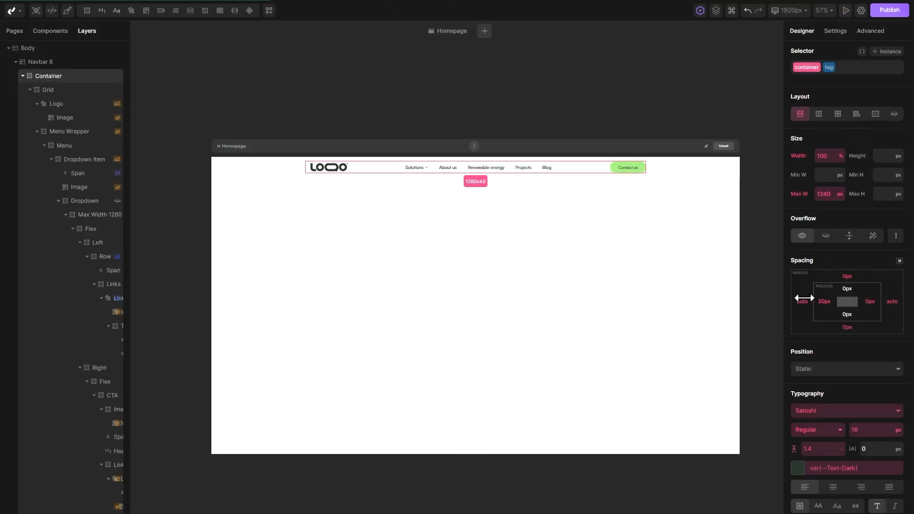
pyautogui.click(875, 310)
pyautogui.click(736, 295)
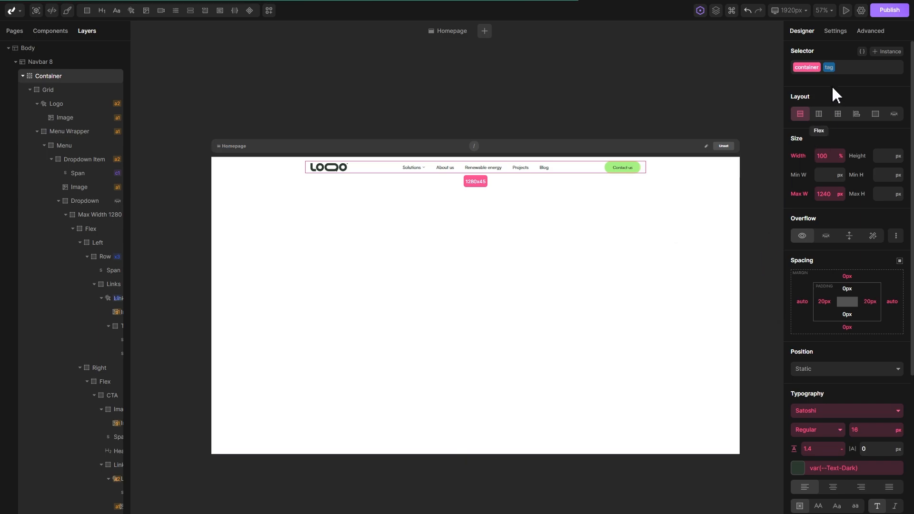
# Preview the homepage again with the viewport narrowed to 1170 px to check the padded navbar, and return to the editor.
pyautogui.click(846, 12)
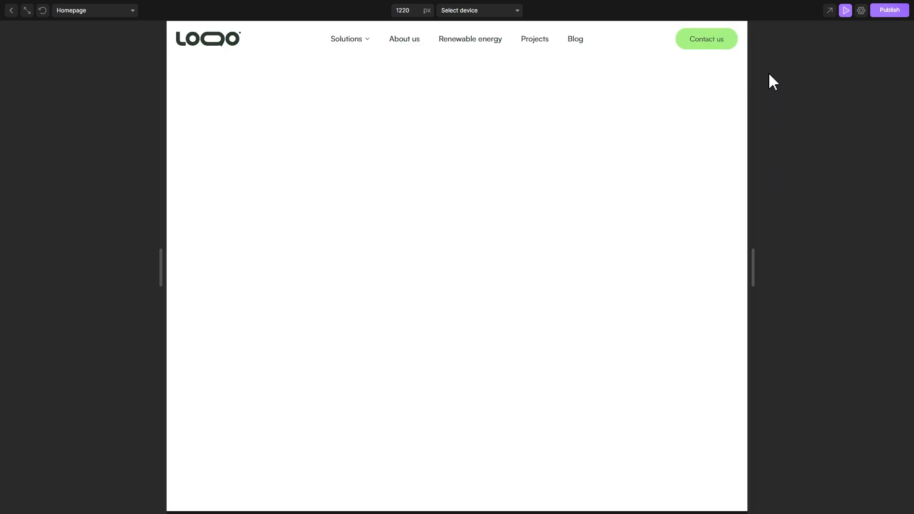
pyautogui.moveTo(753, 262); pyautogui.dragTo(742, 267)
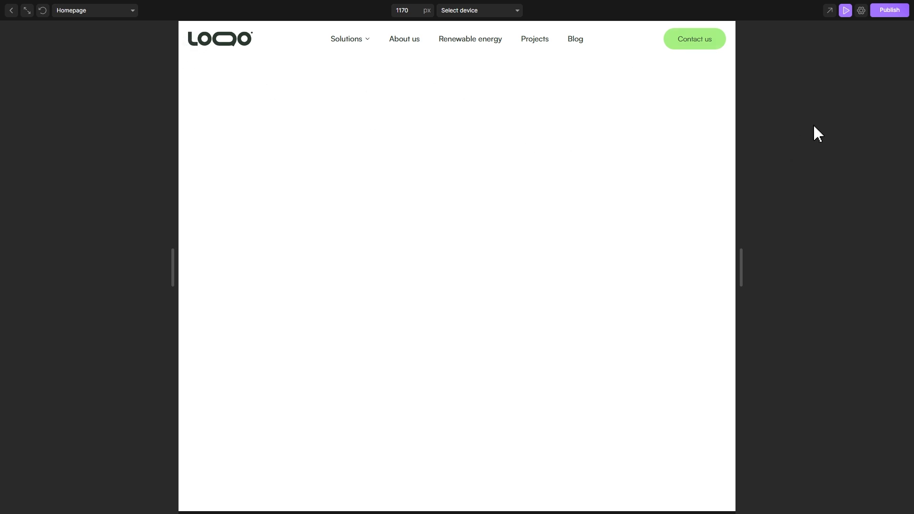
pyautogui.click(846, 14)
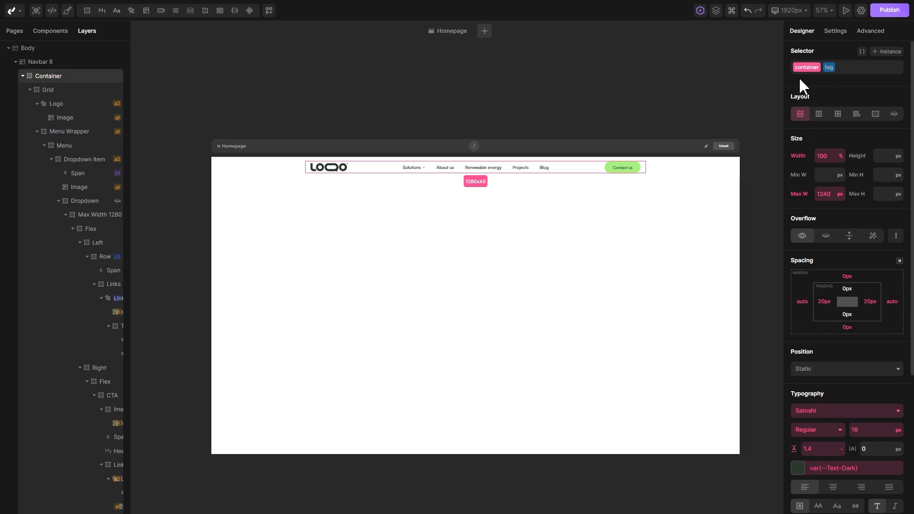
# Add a new class named "container-wide" to the navbar's Container element.
pyautogui.click(300, 175)
pyautogui.click(373, 172)
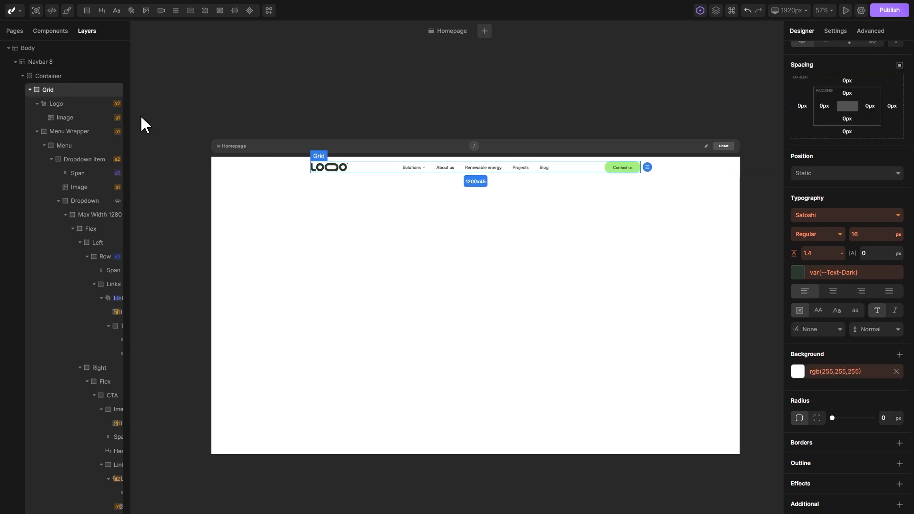
pyautogui.click(49, 77)
pyautogui.scroll(6, 810, 191)
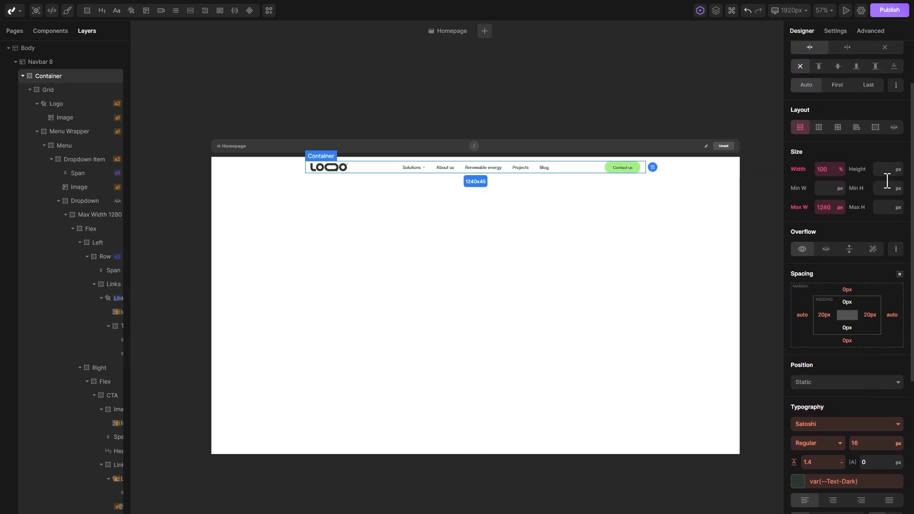
pyautogui.click(827, 68)
pyautogui.write('c')
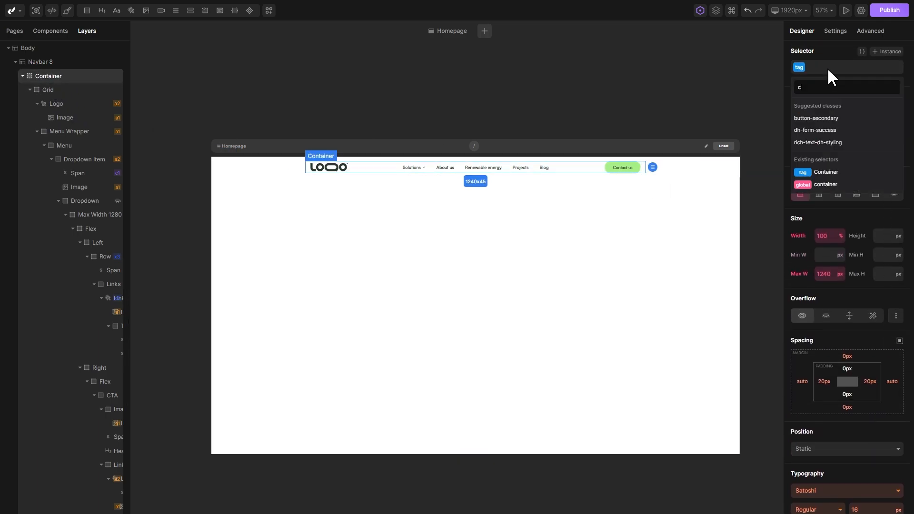
pyautogui.write('ontainer-wide')
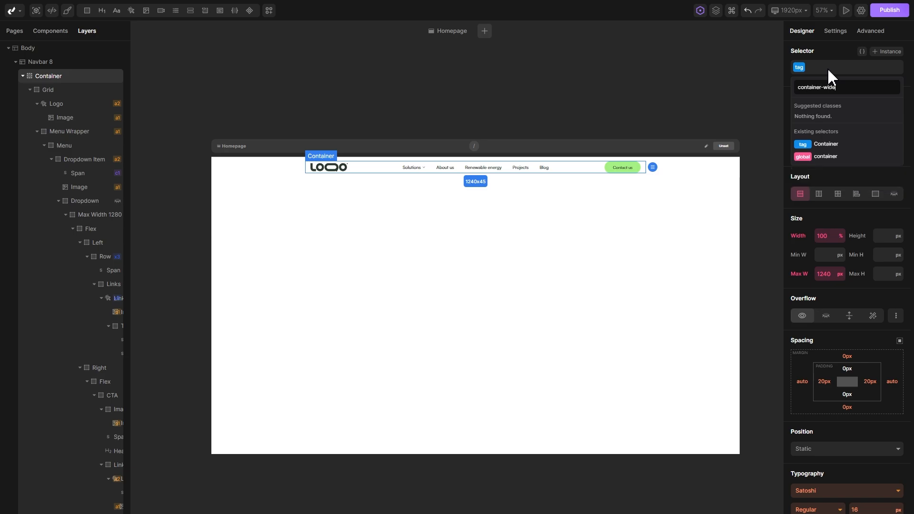
pyautogui.press('Return')
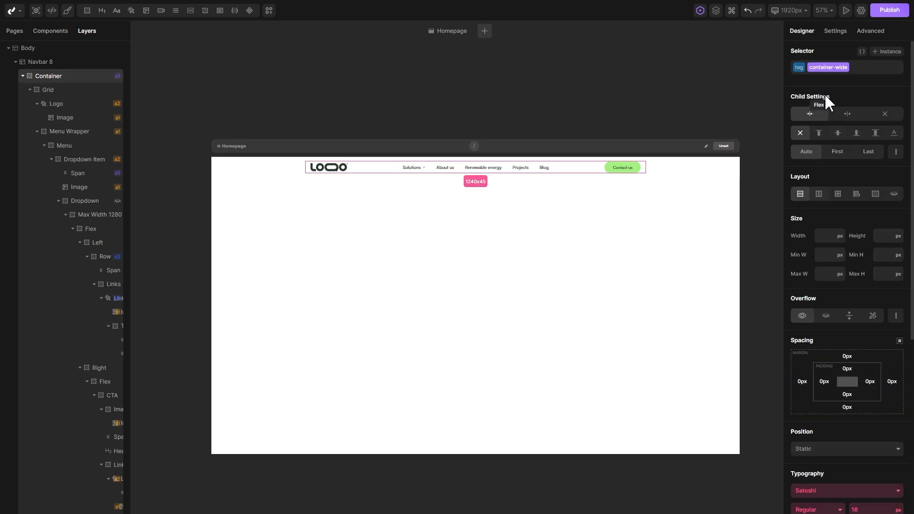
# Set the container-wide class's max width to 1840 px and check the Container's combined styles and the widened navbar.
pyautogui.click(830, 277)
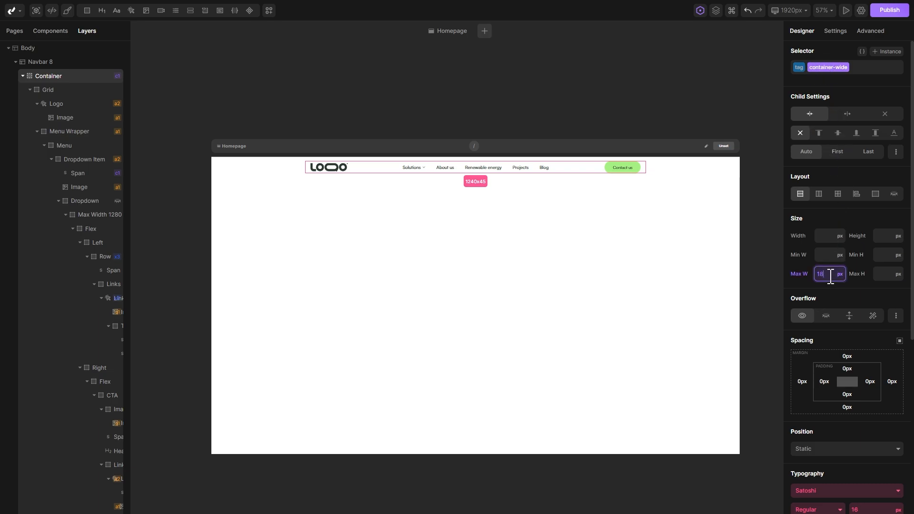
pyautogui.press('Return')
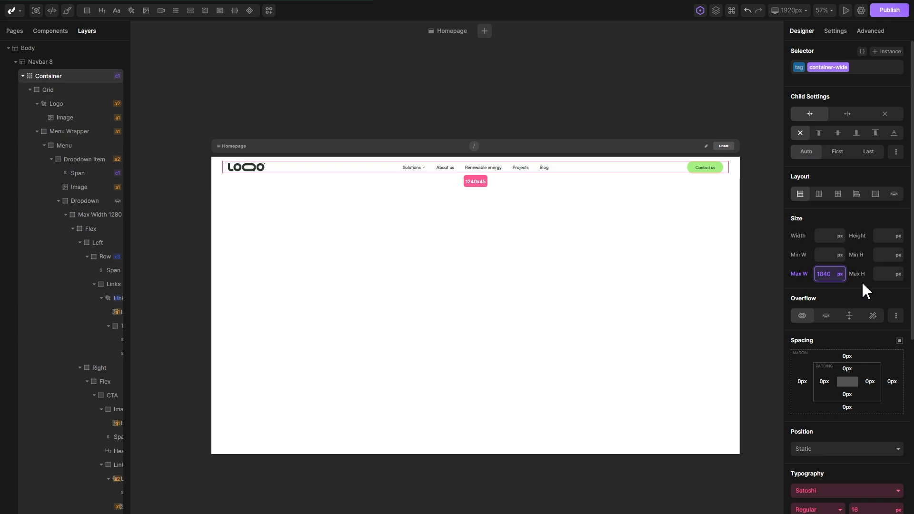
pyautogui.click(799, 68)
pyautogui.scroll(-5, 822, 241)
pyautogui.scroll(6, 833, 241)
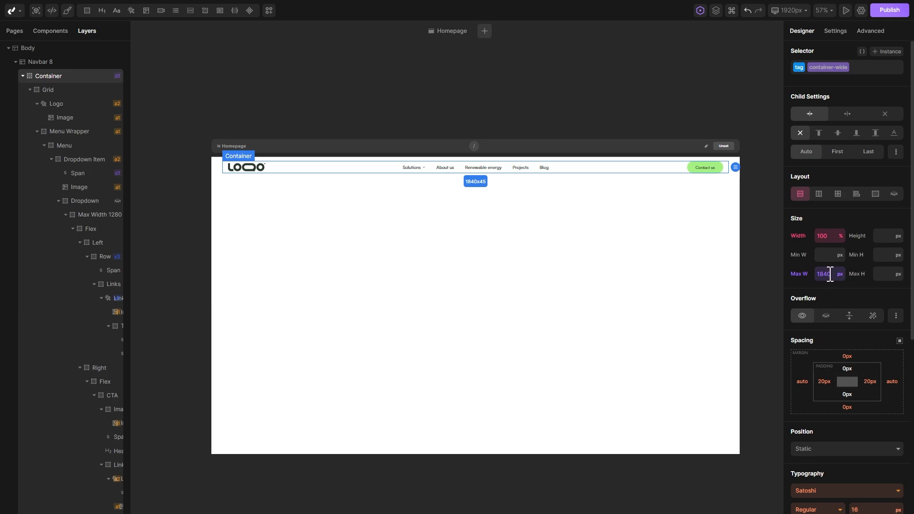
pyautogui.scroll(-2, 503, 205)
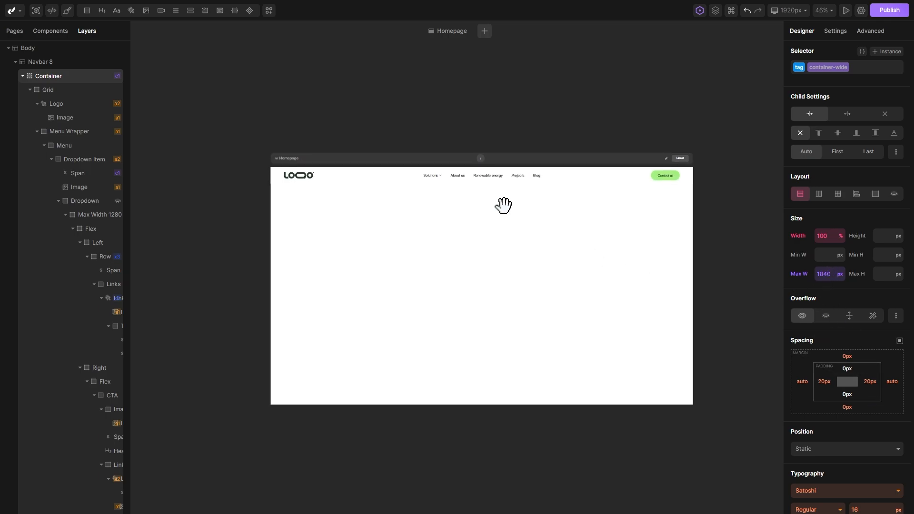
pyautogui.moveTo(504, 205); pyautogui.dragTo(496, 208)
pyautogui.scroll(2, 496, 208)
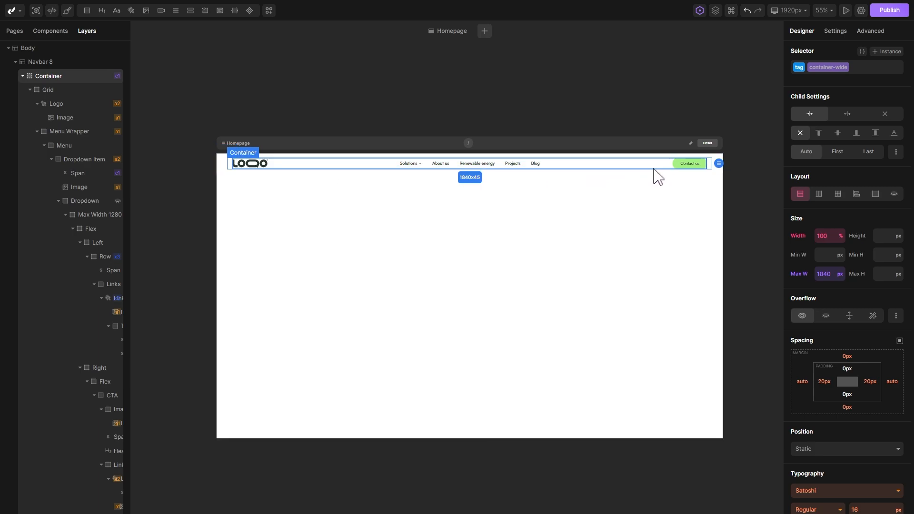
# Collapse the navbar's layers and review the hero section in the Figma design.
pyautogui.click(389, 239)
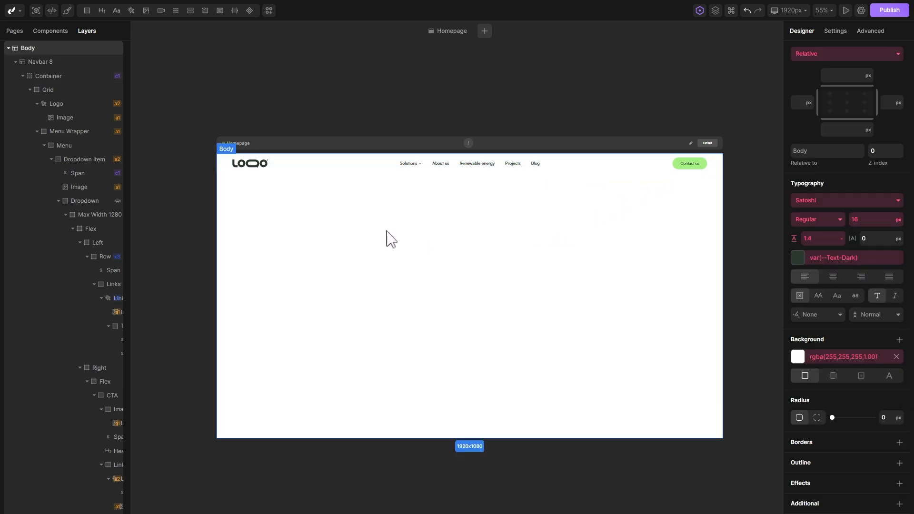
pyautogui.click(16, 63)
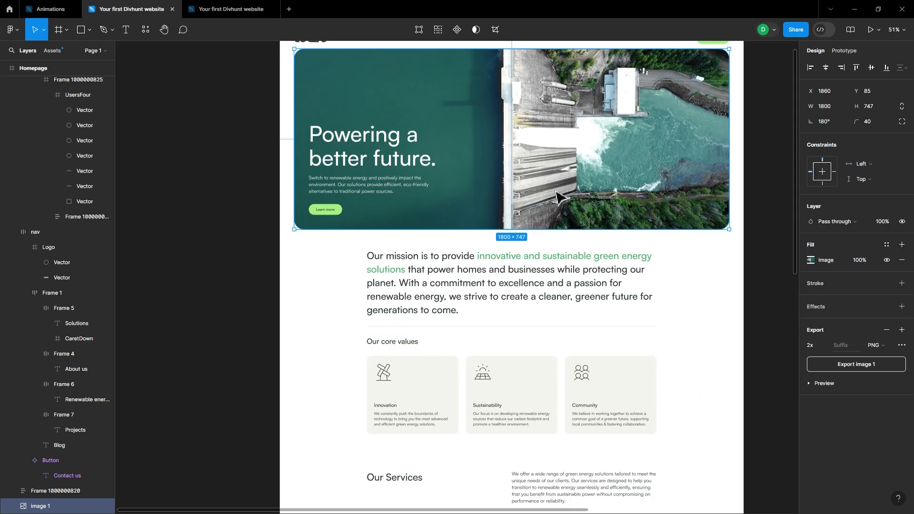
pyautogui.scroll(2, 564, 325)
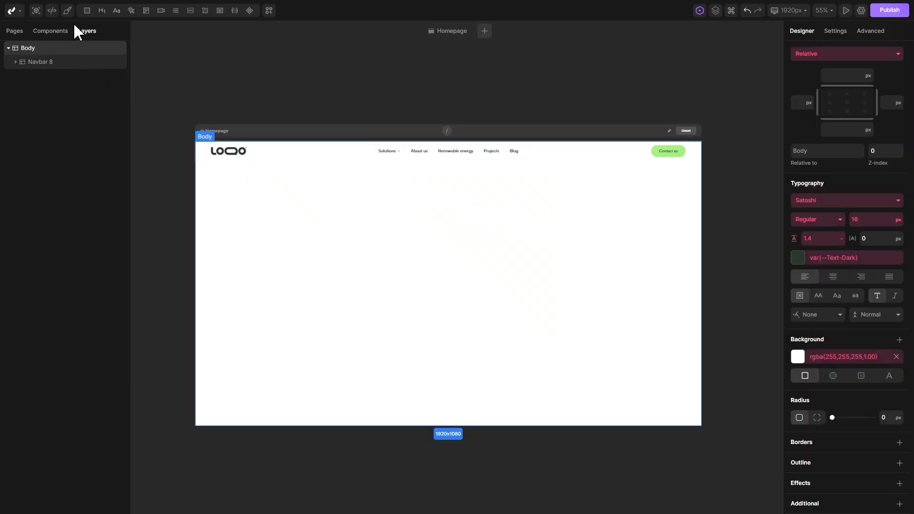
# In Divhunt, add a section to the page body below the navbar and label it "Hero".
pyautogui.moveTo(86, 14)
pyautogui.click(90, 41)
pyautogui.rightClick(49, 77)
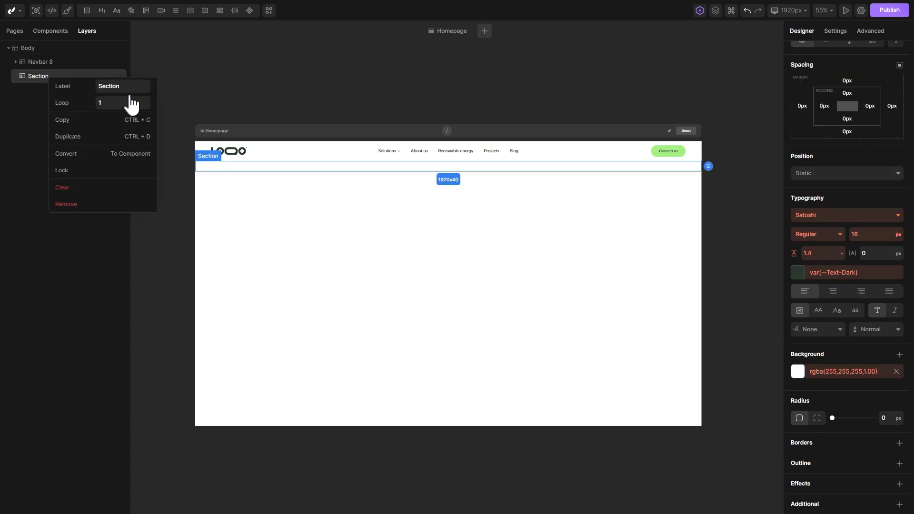
pyautogui.doubleClick(129, 86)
pyautogui.write('Hero')
pyautogui.press('Return')
# Add a container to the Hero section and place a div labelled "Wrapper" inside it.
pyautogui.click(88, 28)
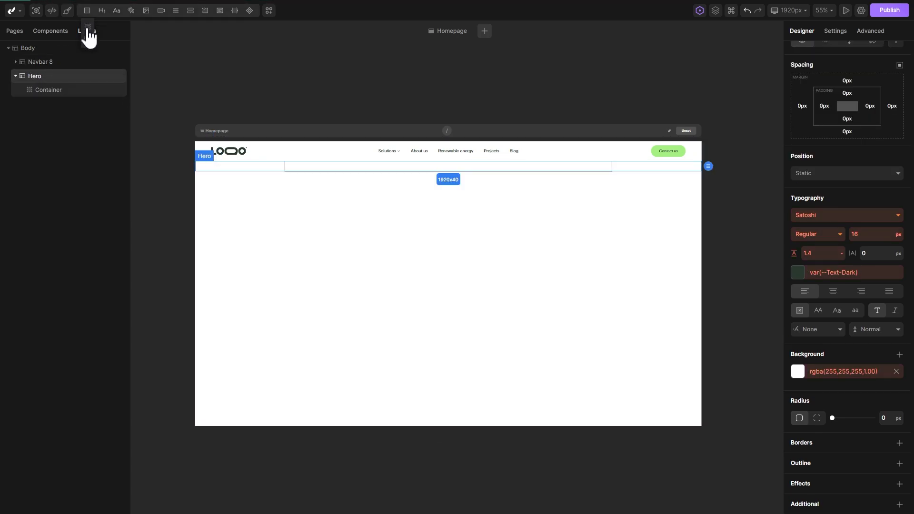
pyautogui.click(53, 90)
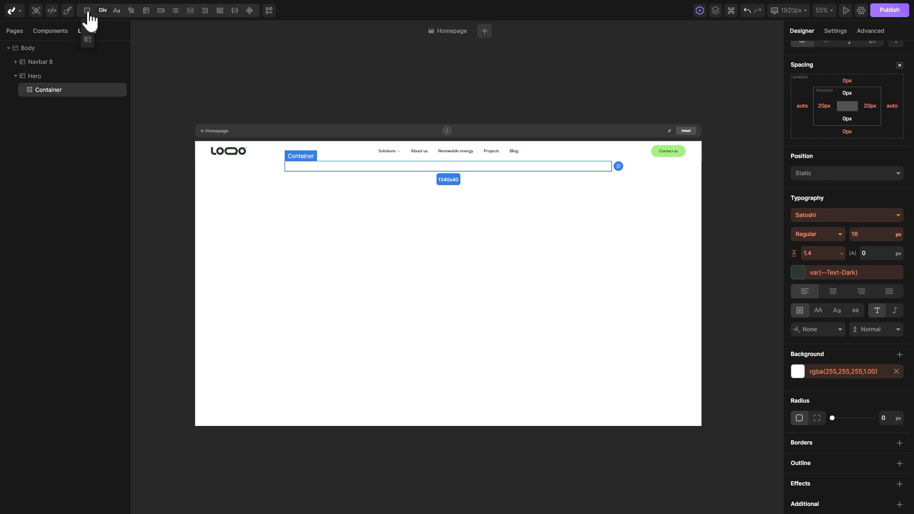
pyautogui.click(88, 39)
pyautogui.rightClick(51, 103)
pyautogui.click(123, 114)
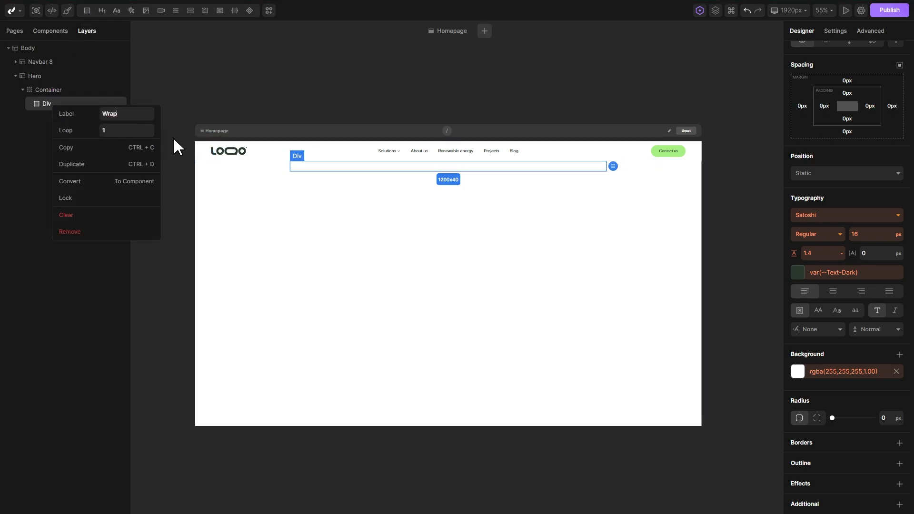
pyautogui.write('Wrapper')
pyautogui.press('Return')
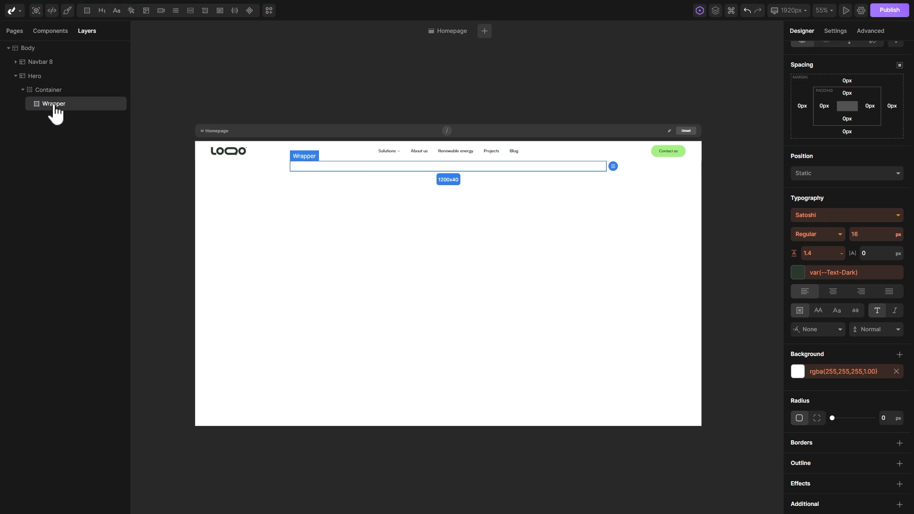
# Add a div inside the hero's Wrapper and label it "Text Wrap".
pyautogui.click(87, 11)
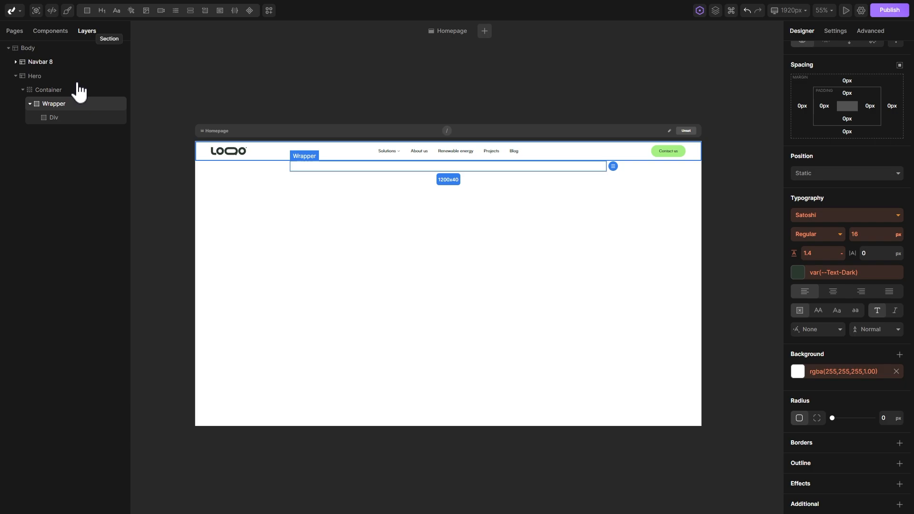
pyautogui.rightClick(58, 119)
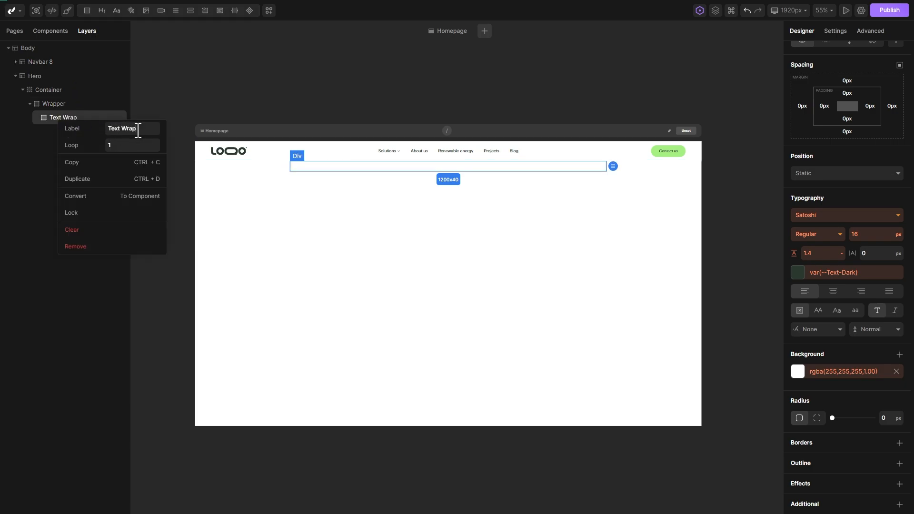
pyautogui.write('Text Wrap')
pyautogui.press('Return')
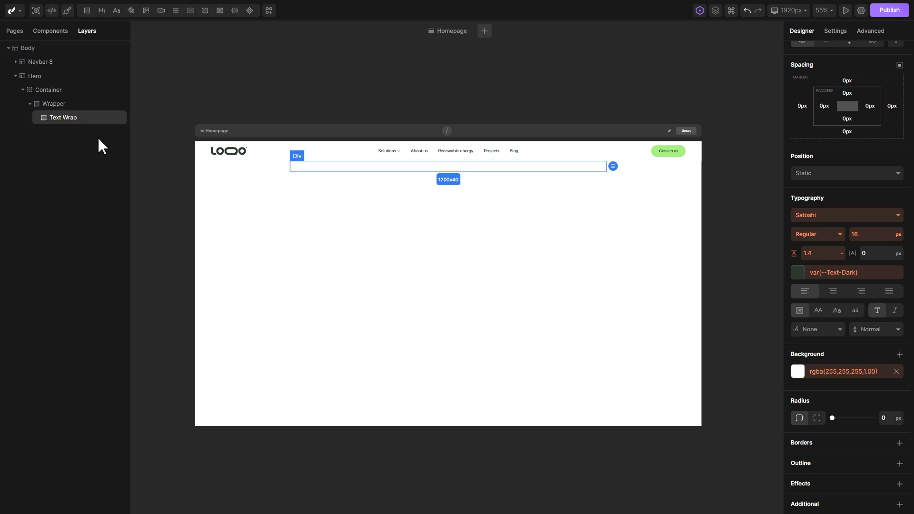
# Set the Wrapper's padding to 60 px left, bottom and right, and 300 px at the top.
pyautogui.click(57, 106)
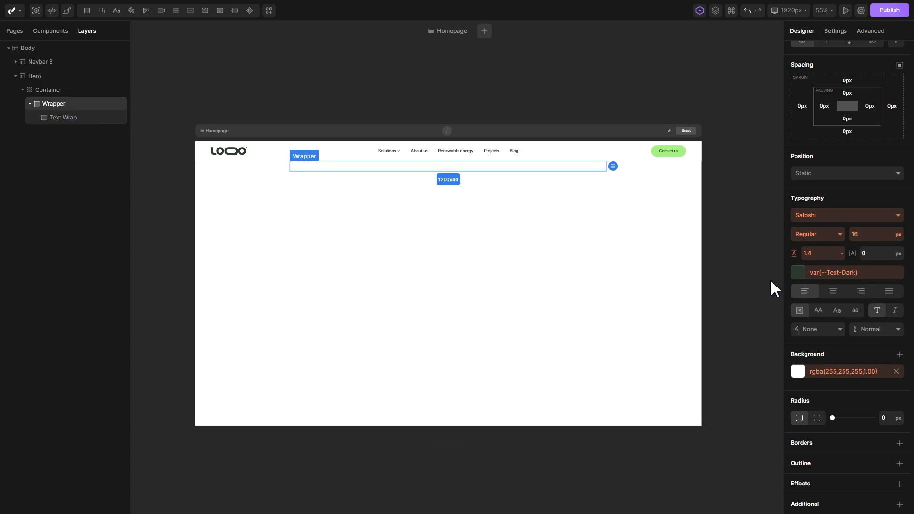
pyautogui.scroll(3, 833, 283)
pyautogui.click(825, 248)
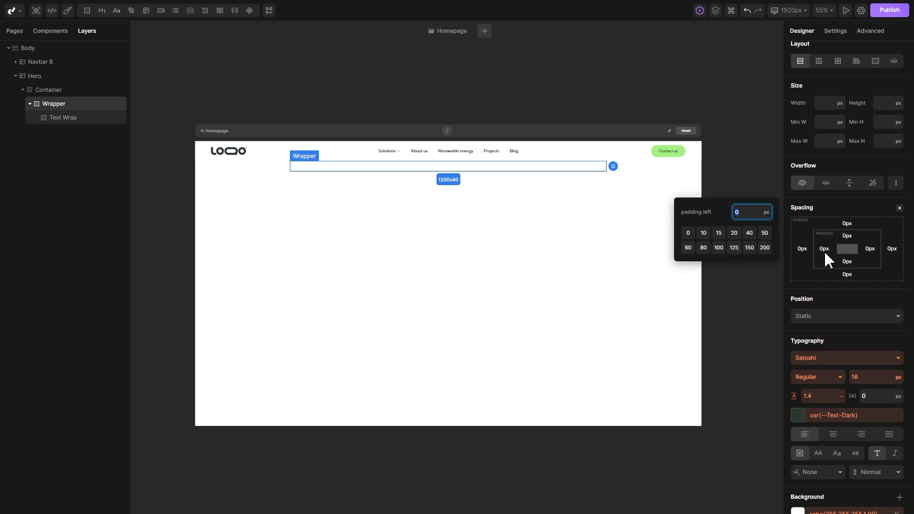
pyautogui.click(690, 251)
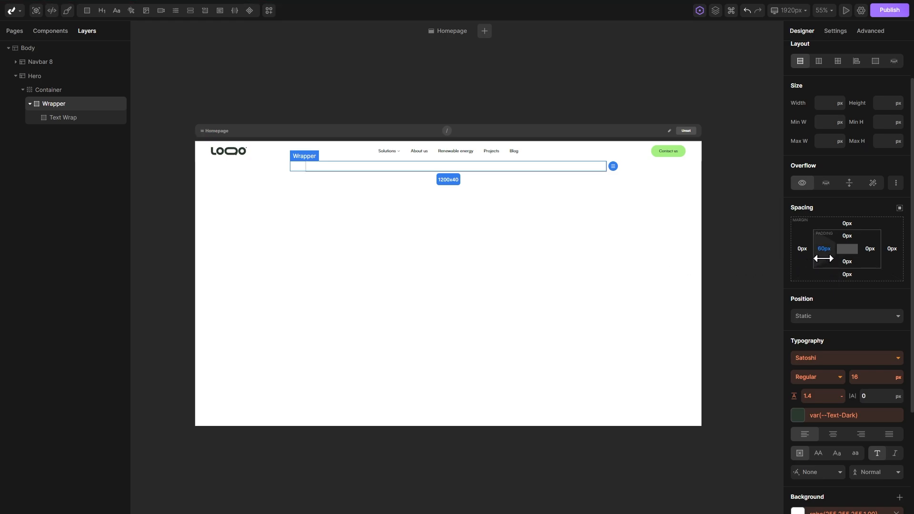
pyautogui.click(847, 262)
pyautogui.click(690, 250)
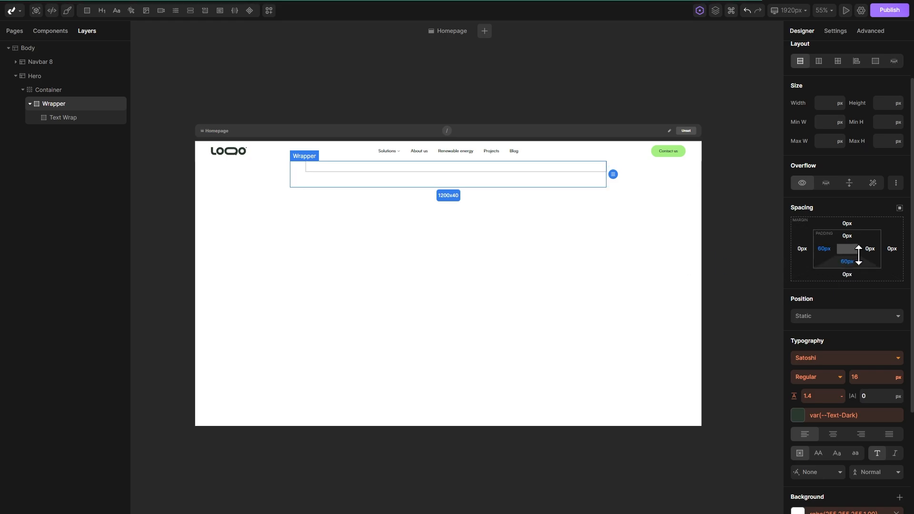
pyautogui.click(870, 249)
pyautogui.click(689, 250)
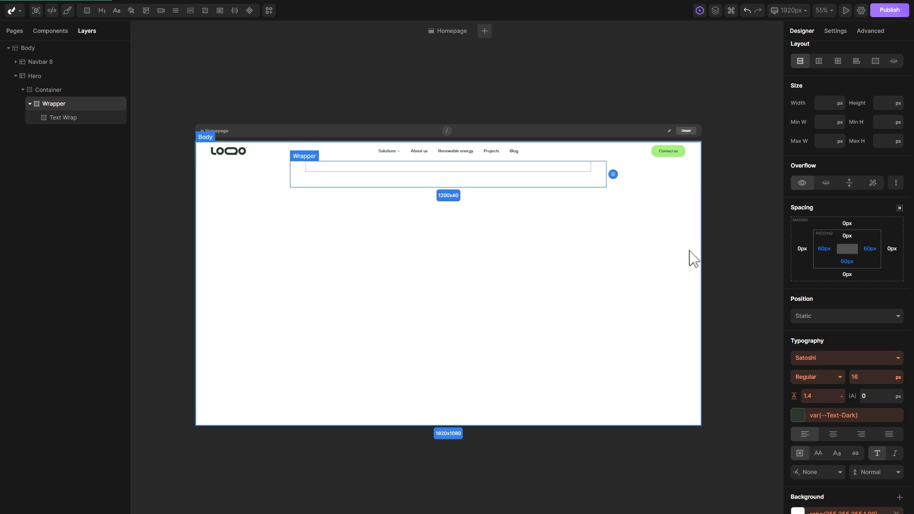
pyautogui.click(847, 235)
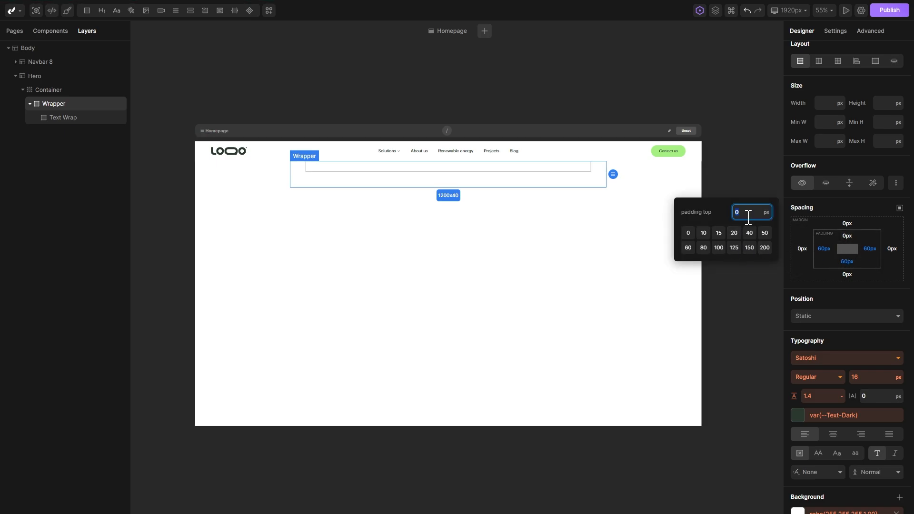
pyautogui.write('300')
pyautogui.press('Return')
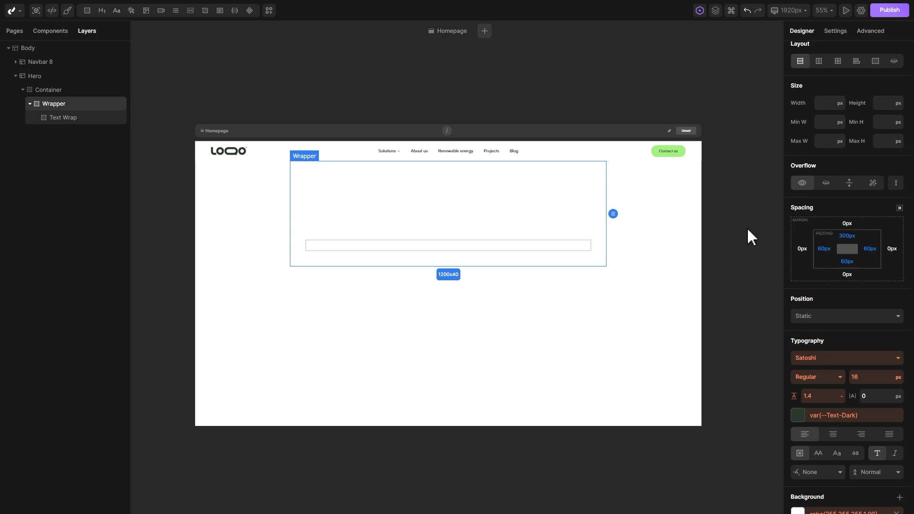
# Give the Wrapper a background image using the uploaded Hero.webp and size it to cover the element.
pyautogui.scroll(-3, 828, 303)
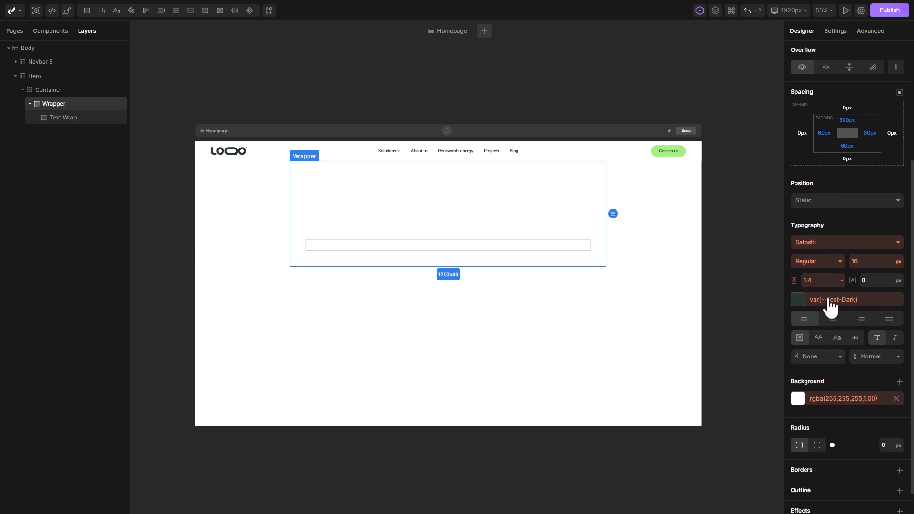
pyautogui.scroll(-1, 831, 307)
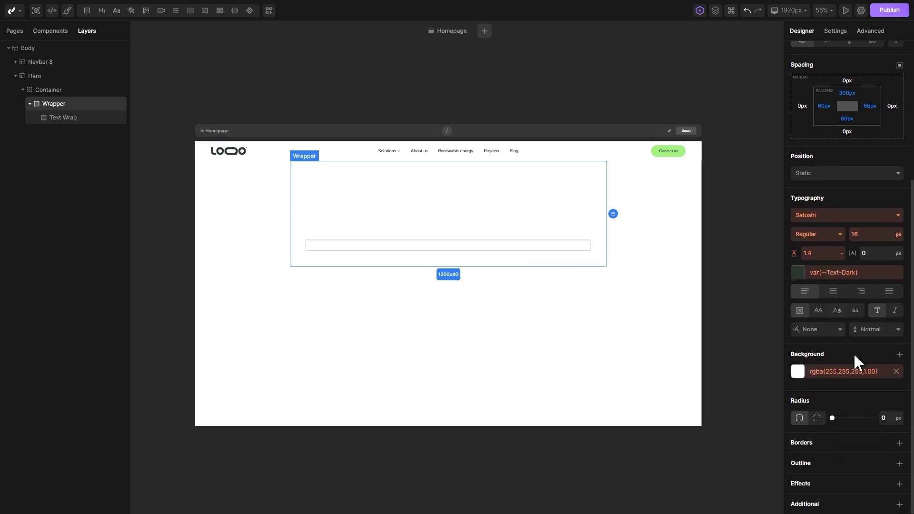
pyautogui.click(899, 355)
pyautogui.click(845, 390)
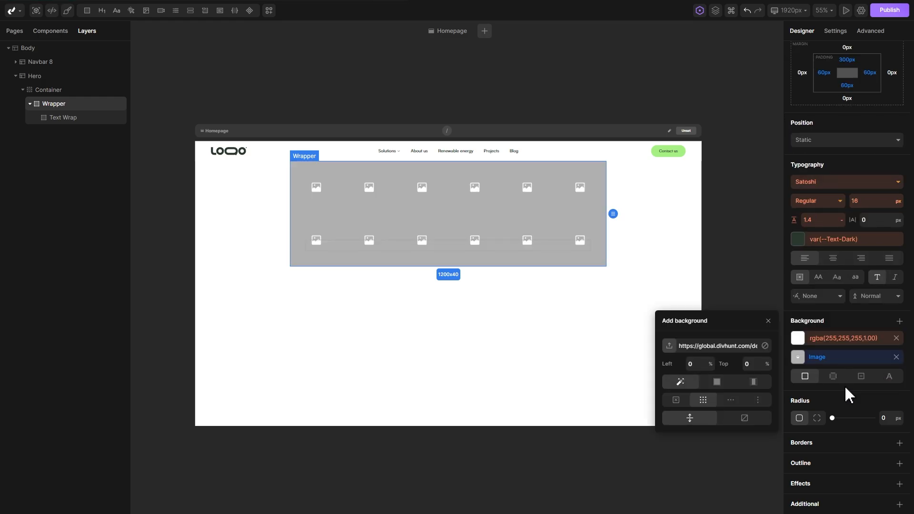
pyautogui.click(670, 346)
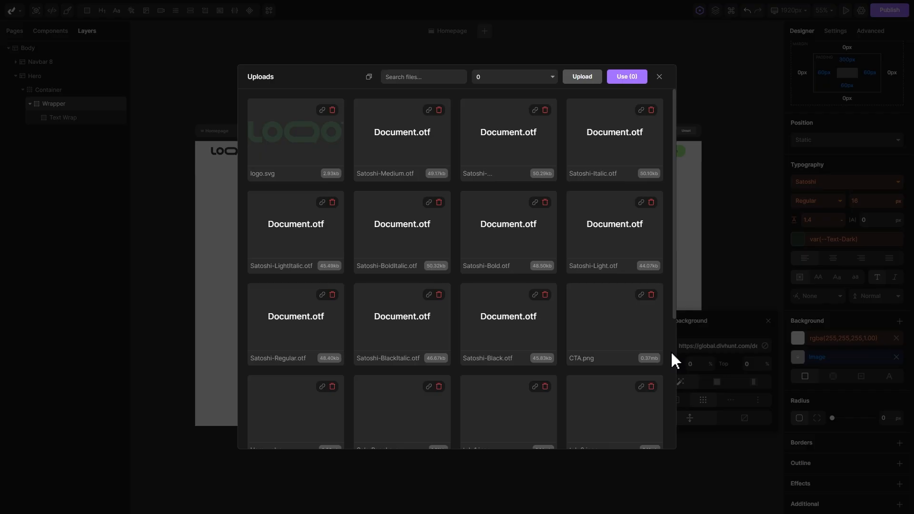
pyautogui.scroll(-2, 524, 286)
pyautogui.click(305, 220)
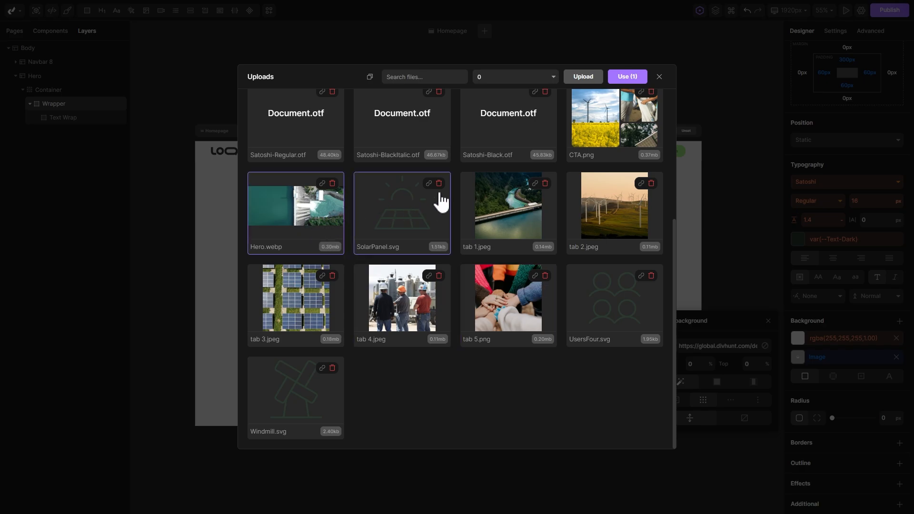
pyautogui.click(627, 76)
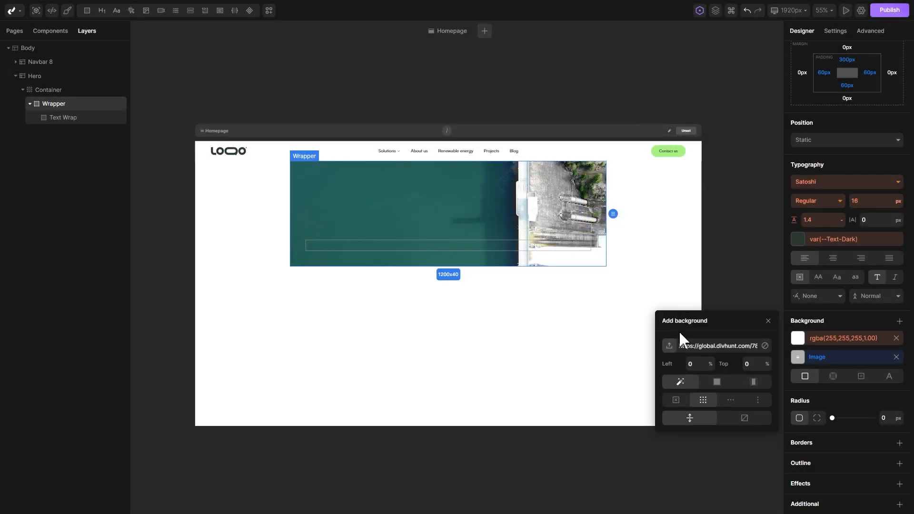
pyautogui.click(717, 382)
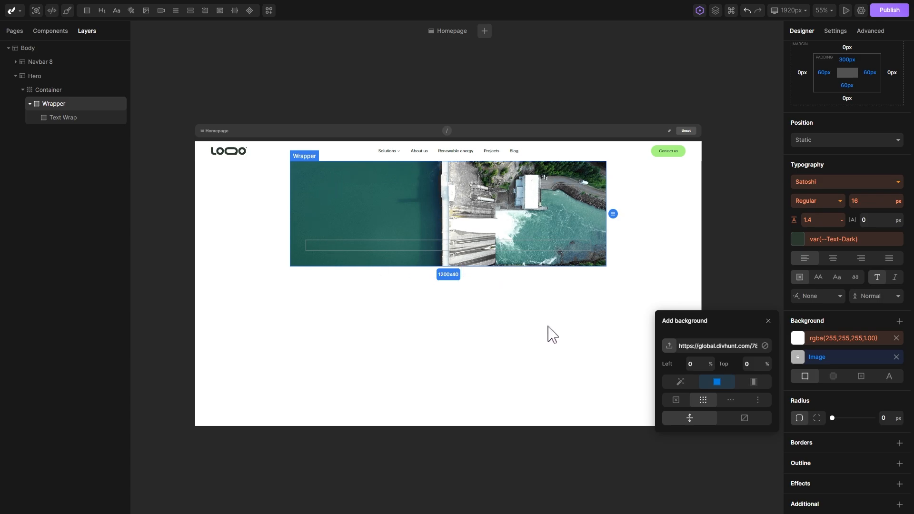
# Set the Wrapper's background image to not repeat.
pyautogui.click(677, 401)
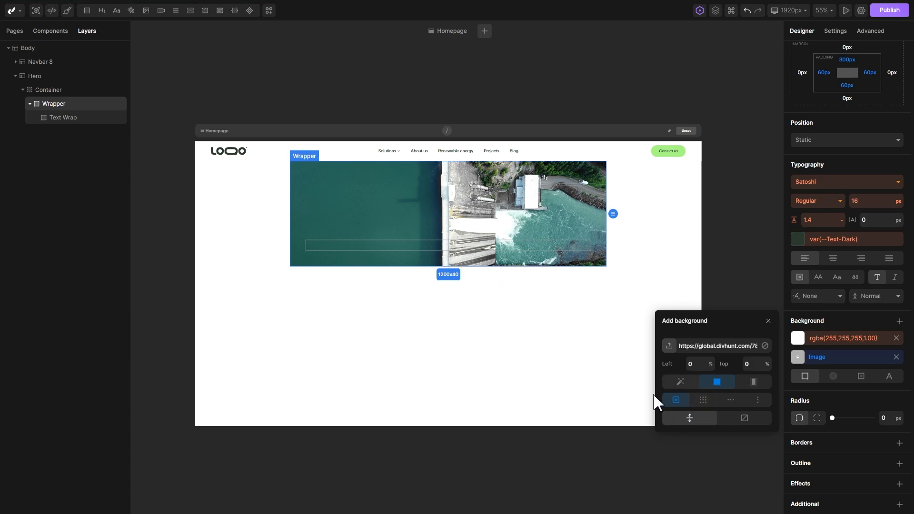
pyautogui.moveTo(432, 299); pyautogui.dragTo(446, 321)
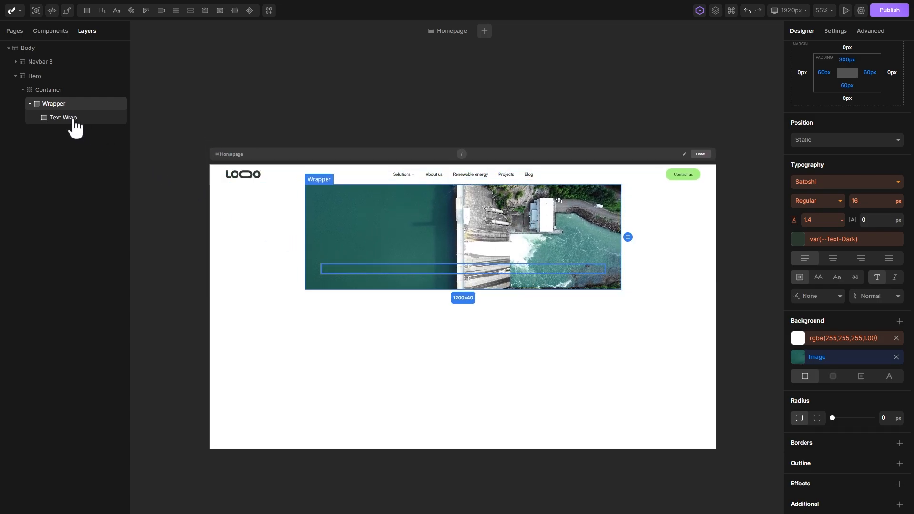
# Apply the existing container-wide class to the Hero section's Container.
pyautogui.click(69, 91)
pyautogui.scroll(5, 836, 143)
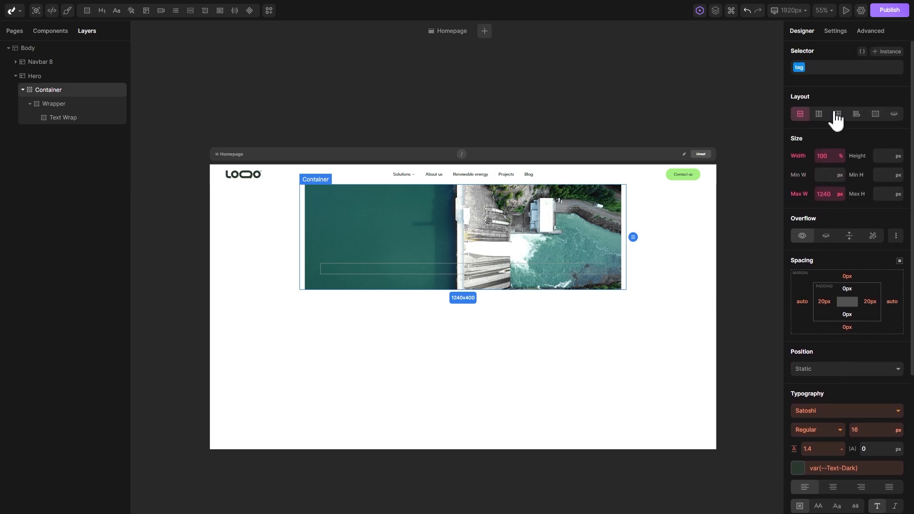
pyautogui.click(831, 68)
pyautogui.write('con')
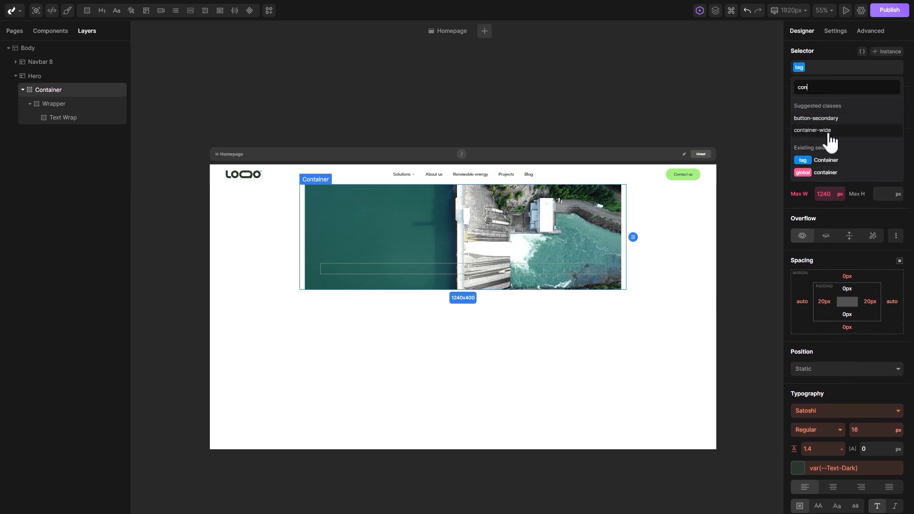
pyautogui.click(813, 131)
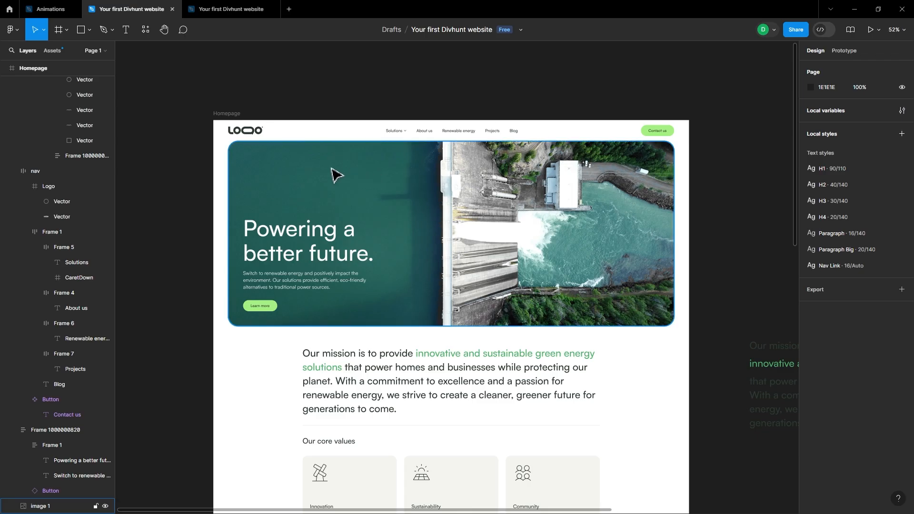
# Check the hero image's corner radius in Figma and round the Wrapper's corners to 40 px in Divhunt.
pyautogui.click(312, 173)
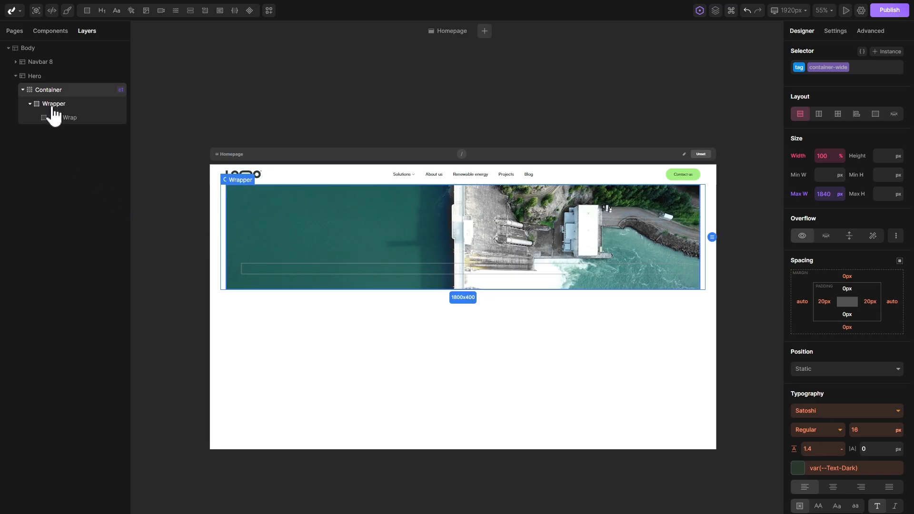
pyautogui.scroll(-5, 810, 323)
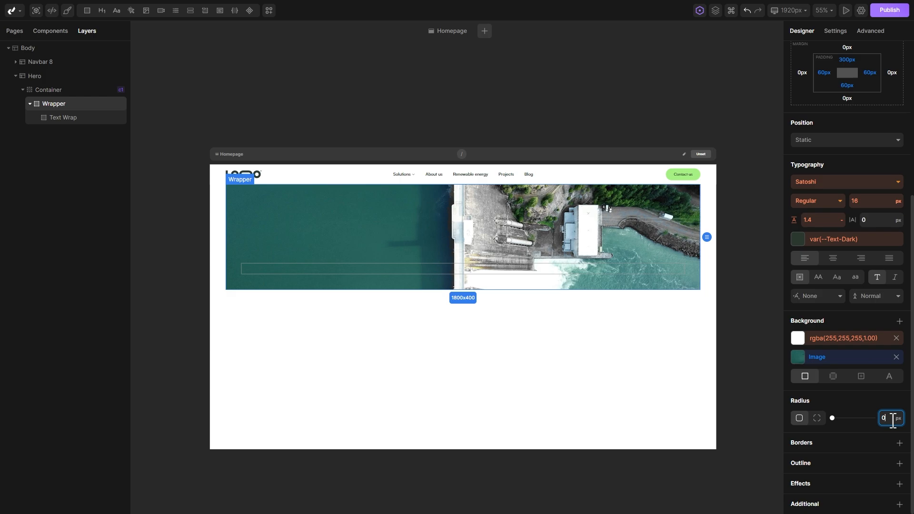
pyautogui.click(669, 414)
# Add a Heading 1, a Paragraph and a Link Button inside the hero's Text Wrap.
pyautogui.click(341, 268)
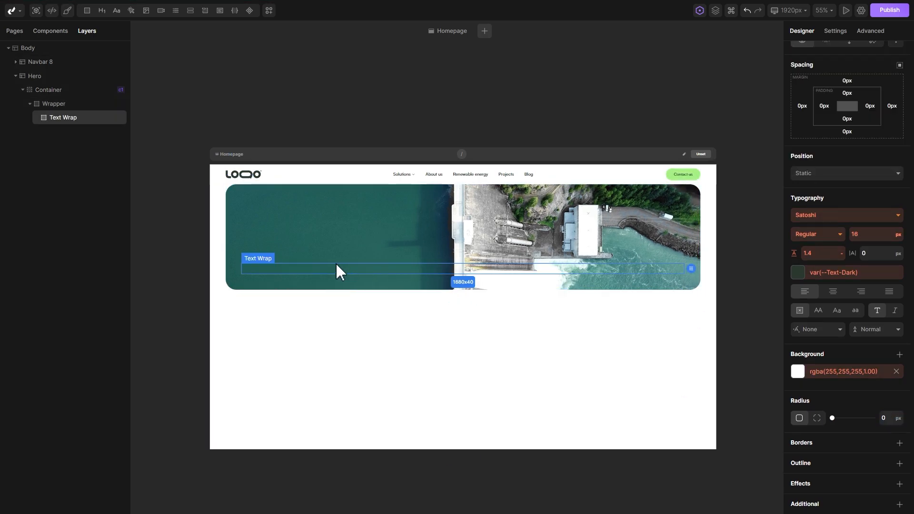
pyautogui.click(102, 15)
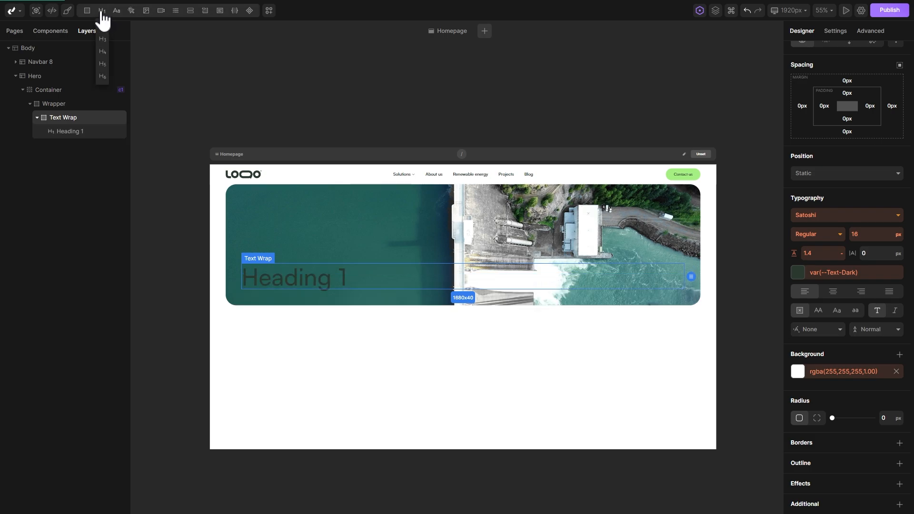
pyautogui.click(117, 12)
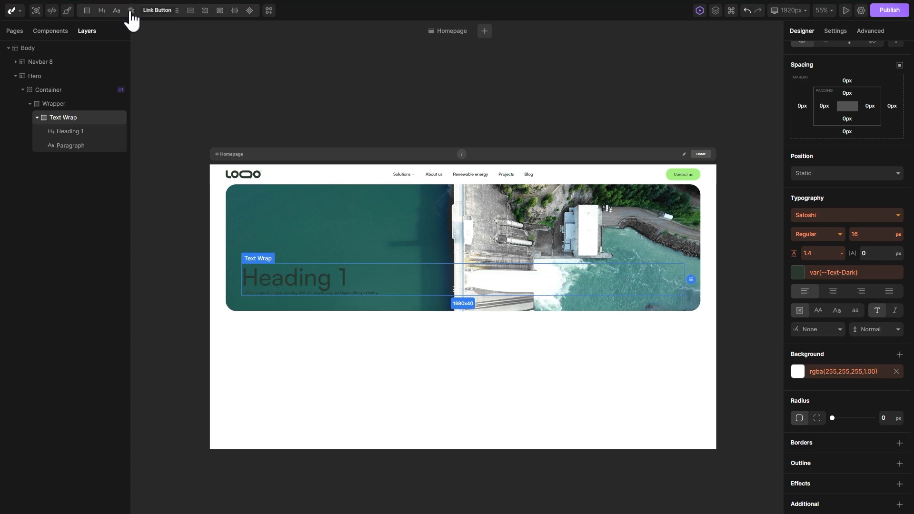
pyautogui.click(132, 11)
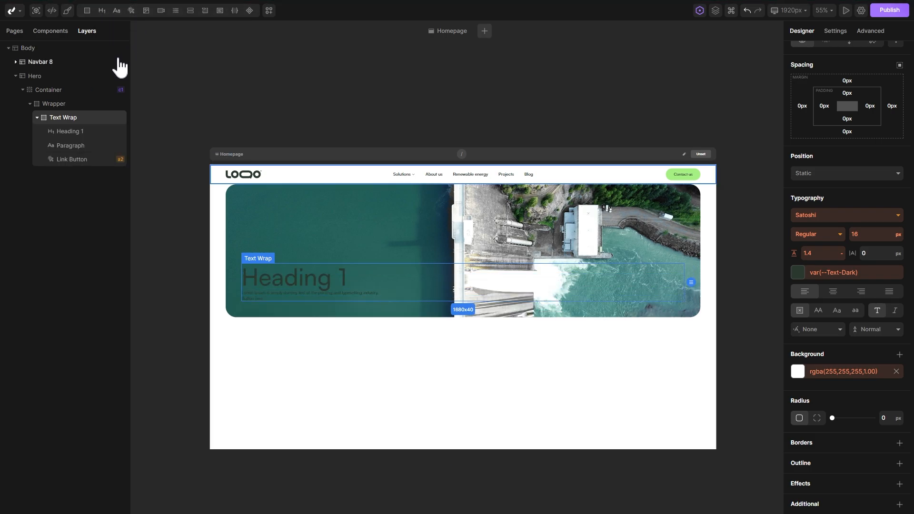
# Set the Hero section's text colour to the White variable.
pyautogui.click(35, 79)
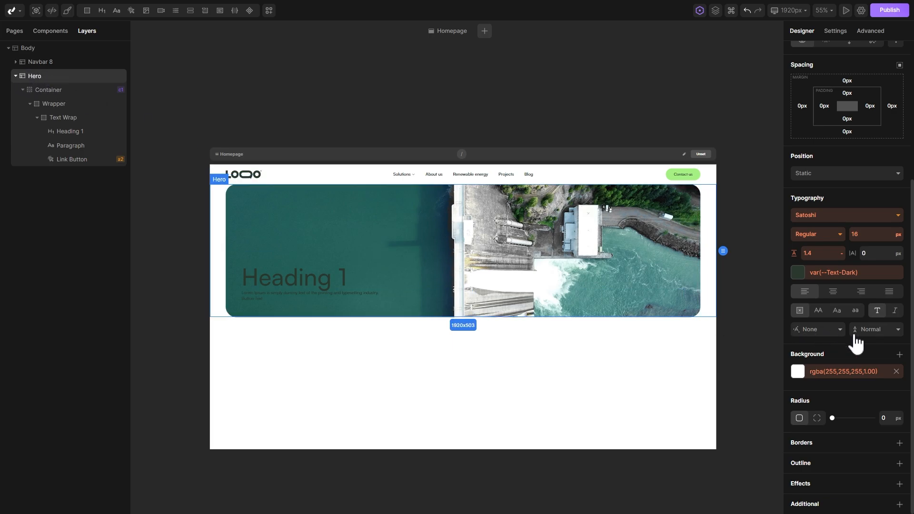
pyautogui.click(798, 274)
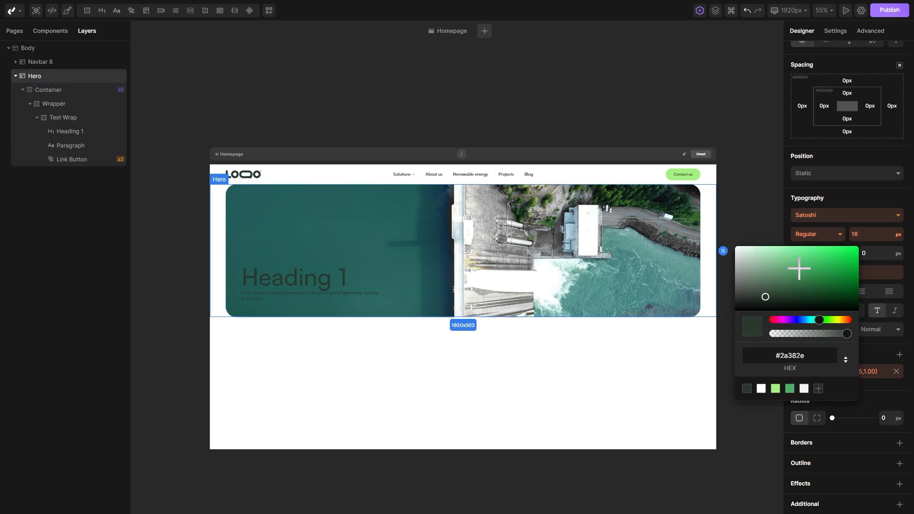
pyautogui.click(761, 389)
pyautogui.click(375, 334)
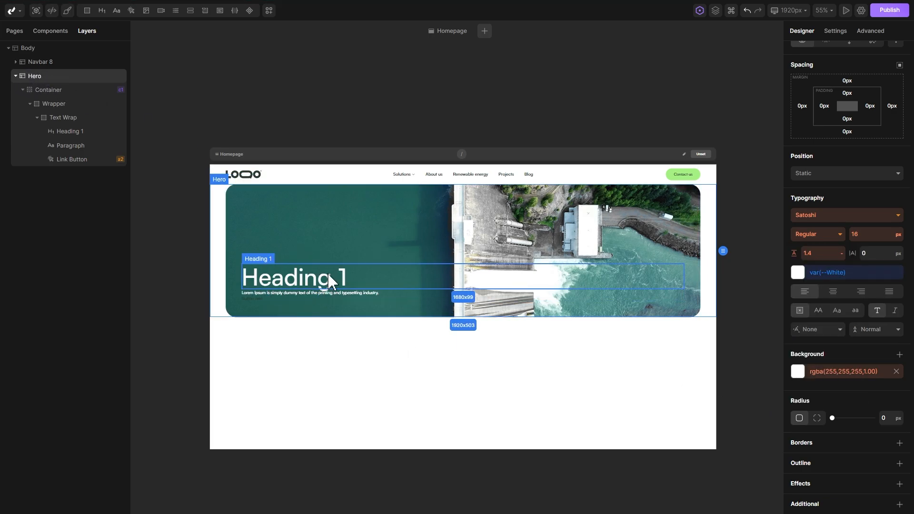
# Check the hero's heading and paragraph in the Figma design and add a new mb-20 class to Heading 1 in Divhunt.
pyautogui.scroll(3, 373, 251)
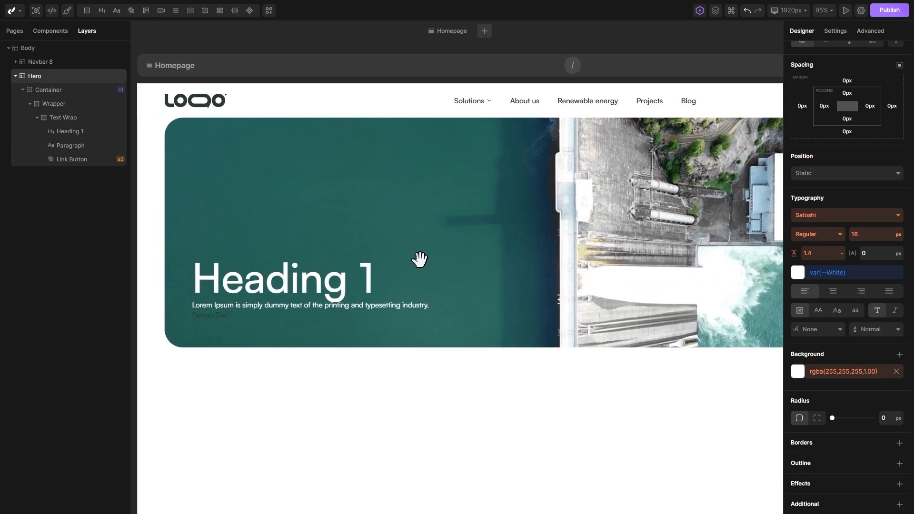
pyautogui.scroll(-3, 381, 256)
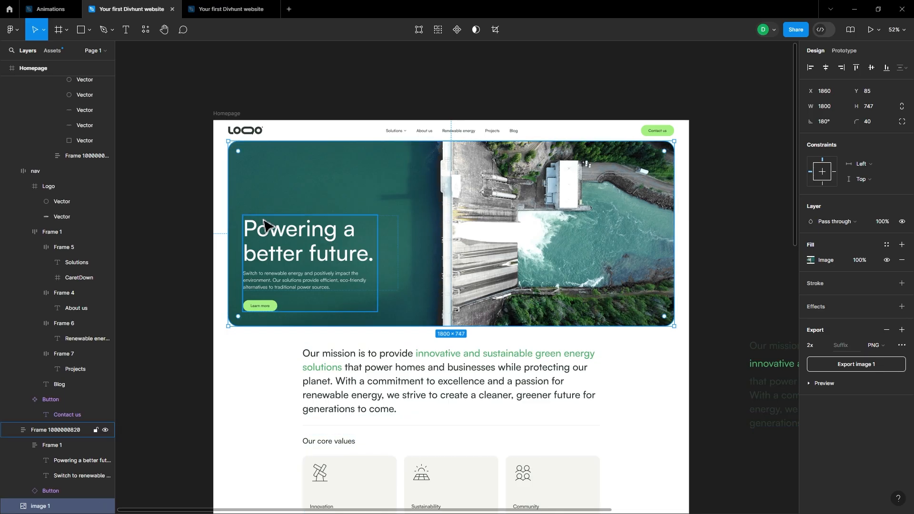
pyautogui.scroll(2, 265, 224)
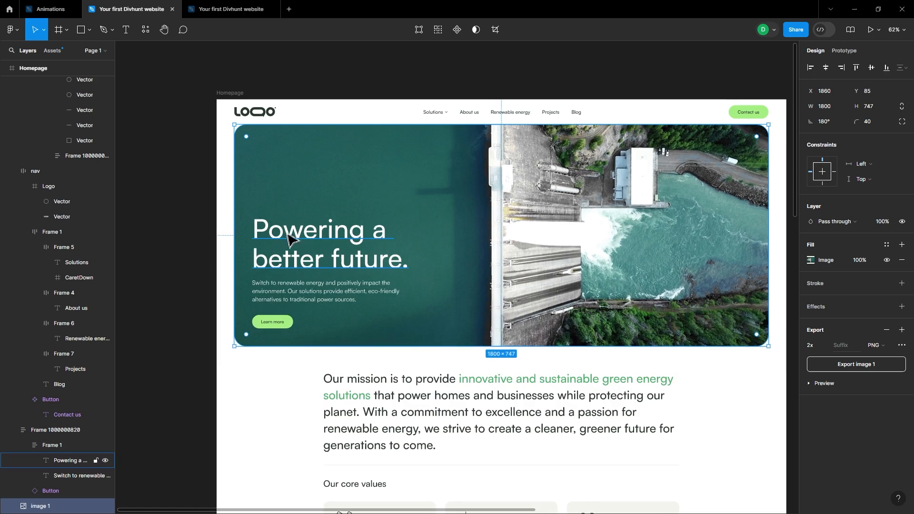
pyautogui.click(300, 243)
pyautogui.click(299, 246)
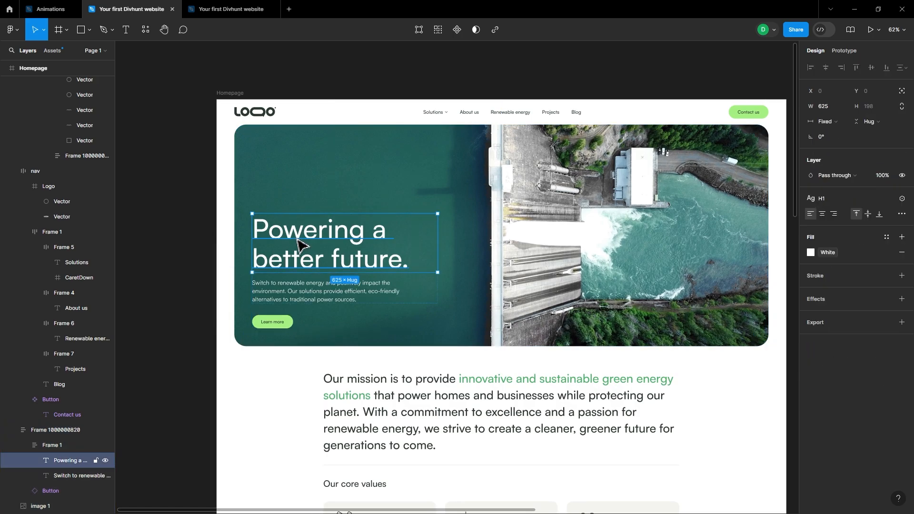
pyautogui.click(295, 292)
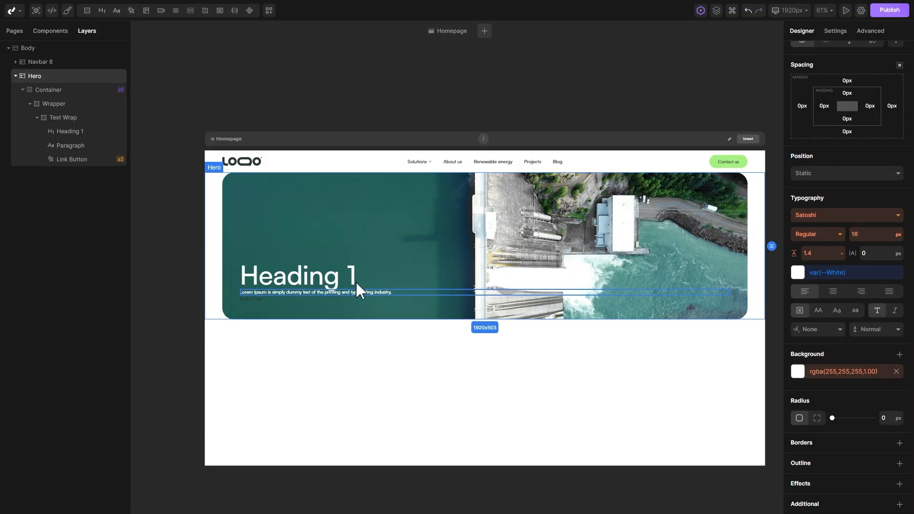
pyautogui.click(302, 272)
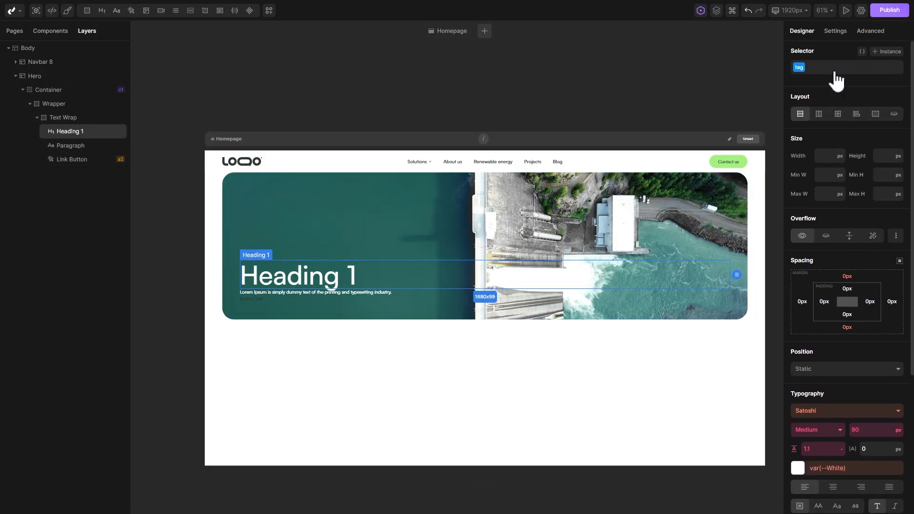
pyautogui.click(835, 72)
pyautogui.write('mb-20')
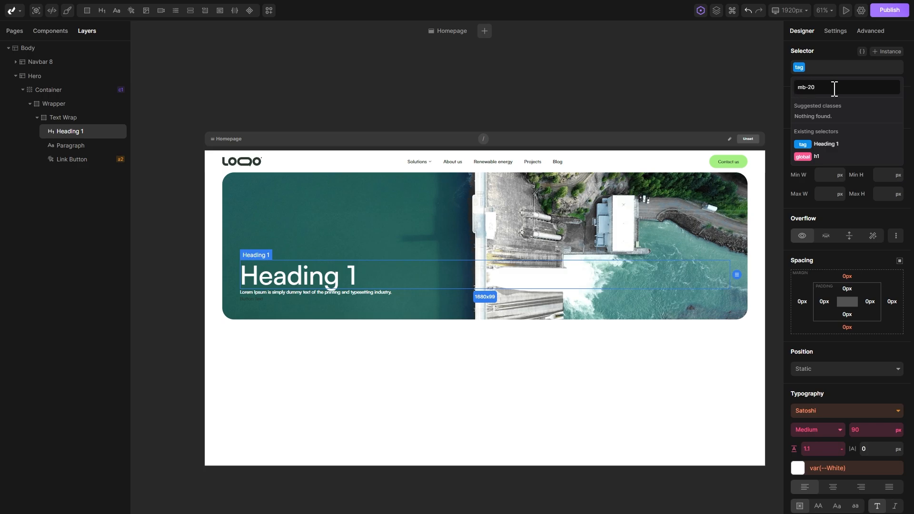
pyautogui.press('Return')
# Set the mb-20 class's bottom margin to 20 px.
pyautogui.scroll(5, 851, 164)
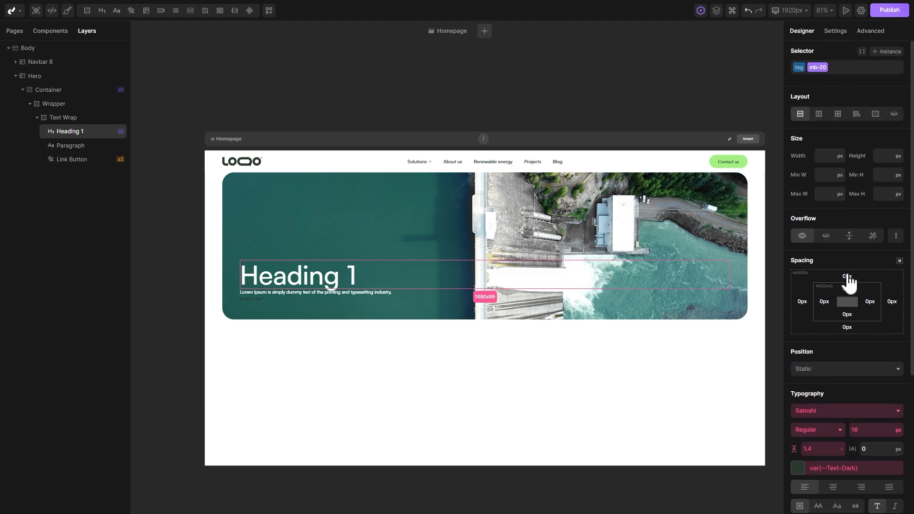
pyautogui.click(847, 327)
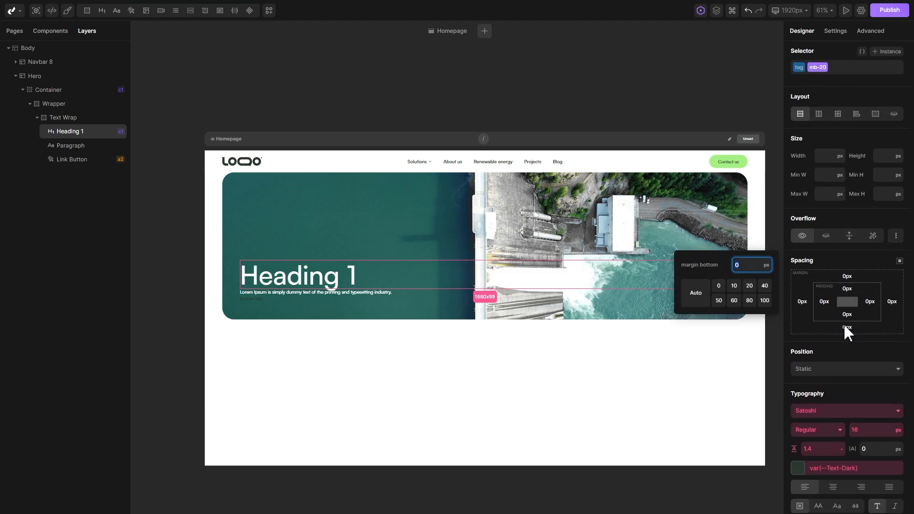
pyautogui.click(750, 286)
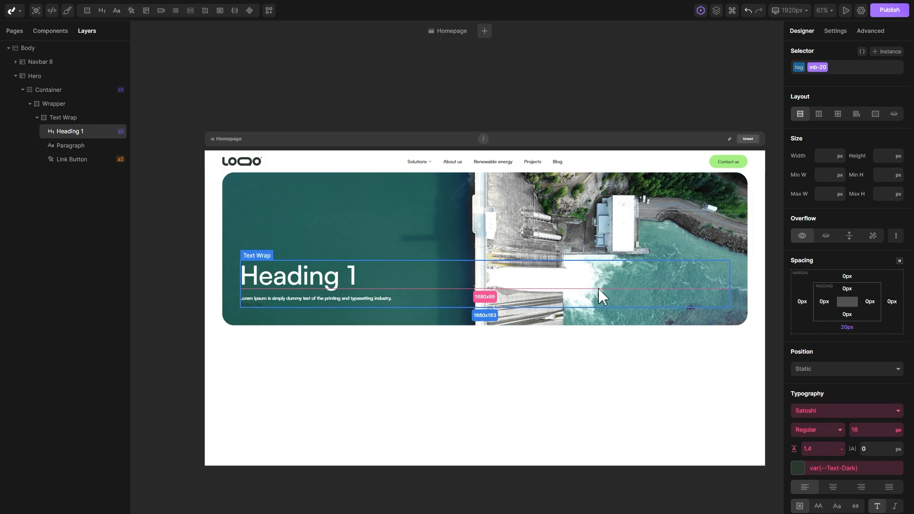
# Add a new mb-40 class to the hero's Paragraph and set its bottom margin to 40 px.
pyautogui.click(333, 299)
pyautogui.scroll(4, 844, 137)
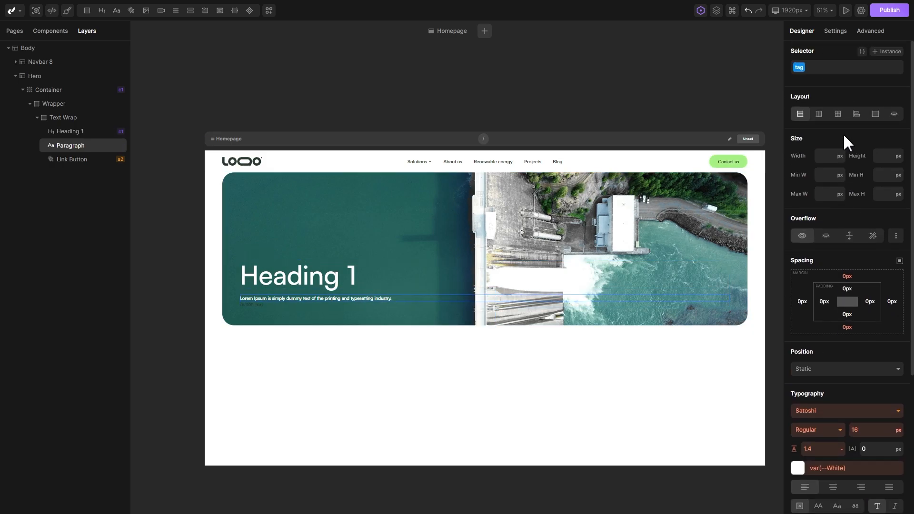
pyautogui.click(833, 62)
pyautogui.write('mb')
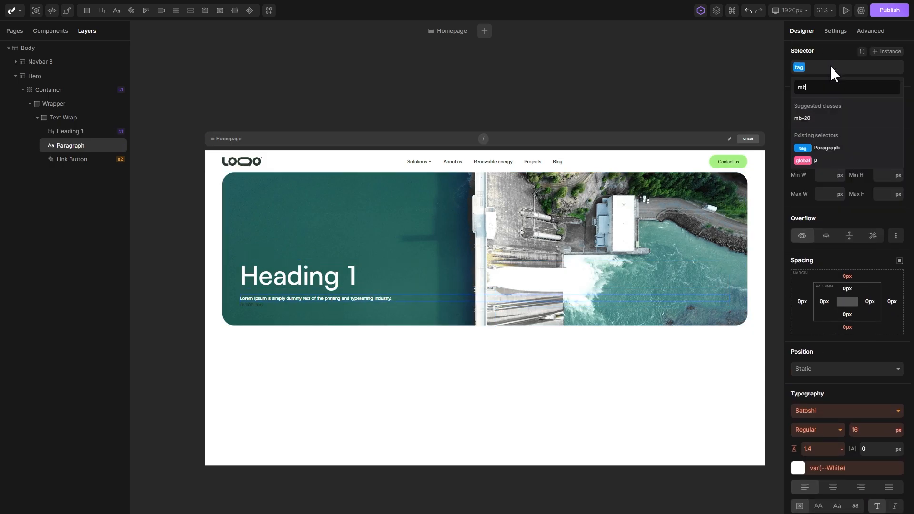
pyautogui.write('-40')
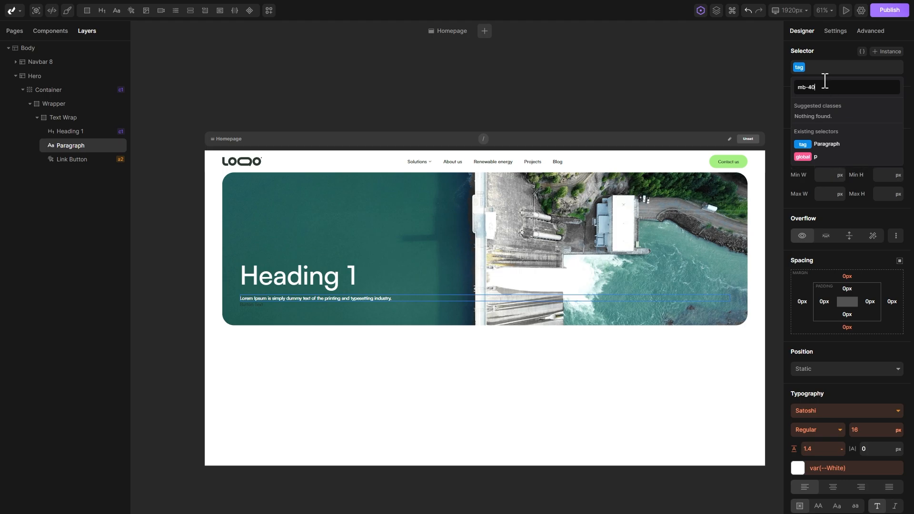
pyautogui.press('Return')
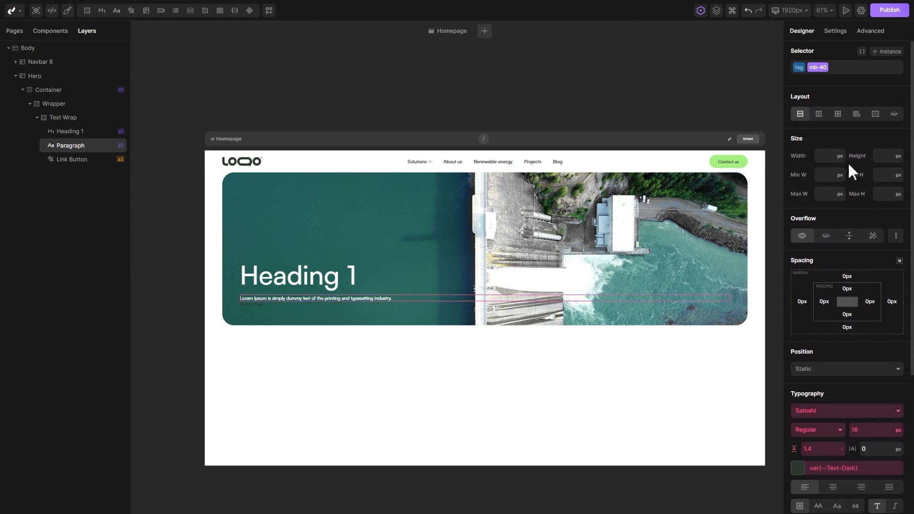
pyautogui.click(848, 328)
pyautogui.click(764, 285)
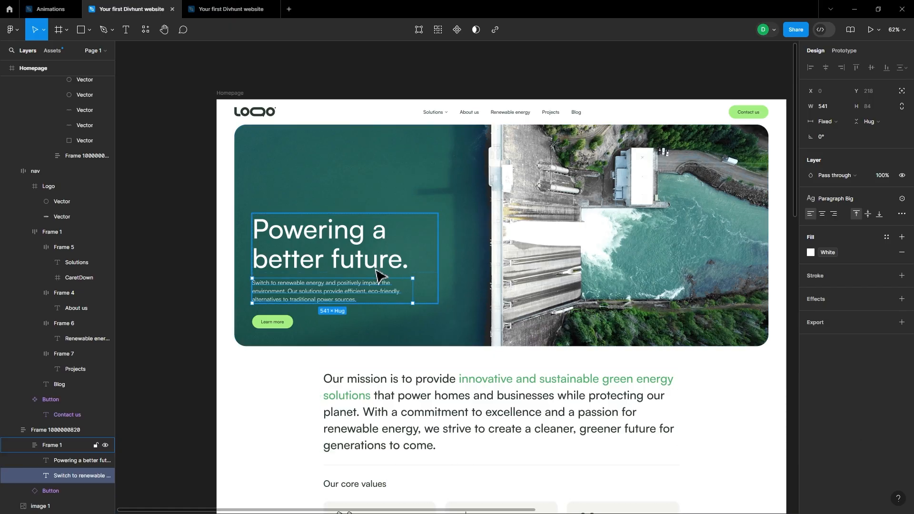
# Copy the hero texts from Figma into the heading ("Powering a better future."), the paragraph and the link button ("Learn more").
pyautogui.doubleClick(273, 257)
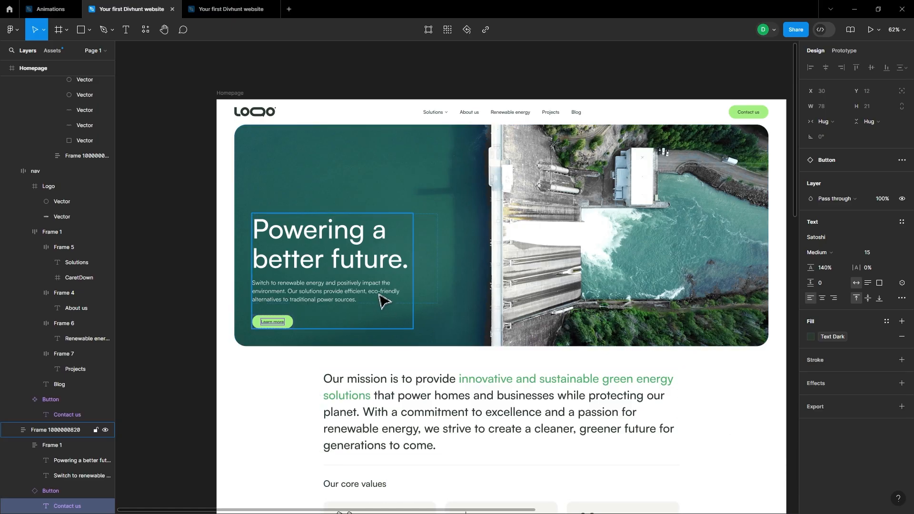
pyautogui.click(347, 269)
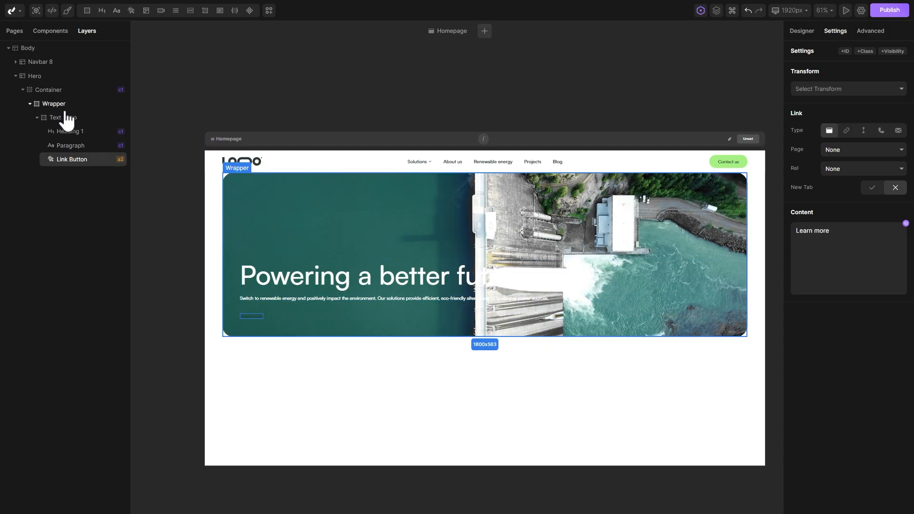
# Set the Text Wrap's maximum width to 625 px.
pyautogui.click(61, 118)
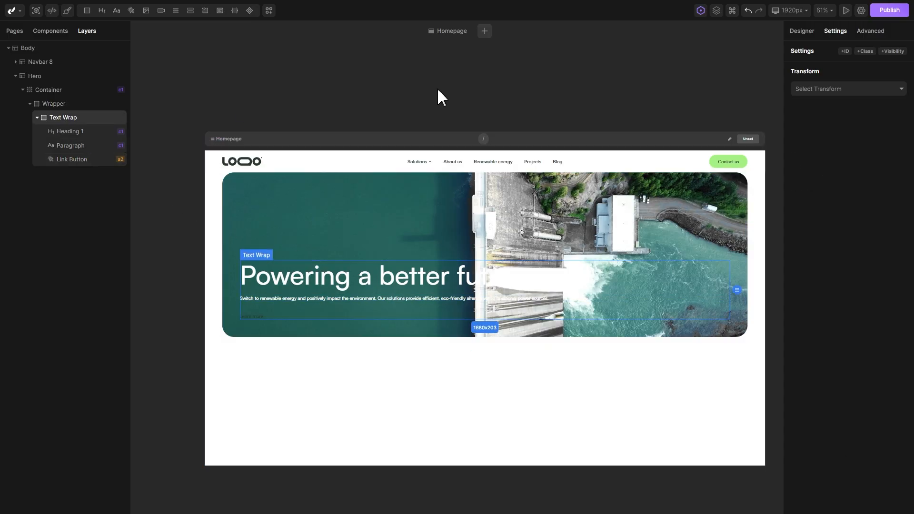
pyautogui.click(803, 32)
pyautogui.scroll(5, 829, 209)
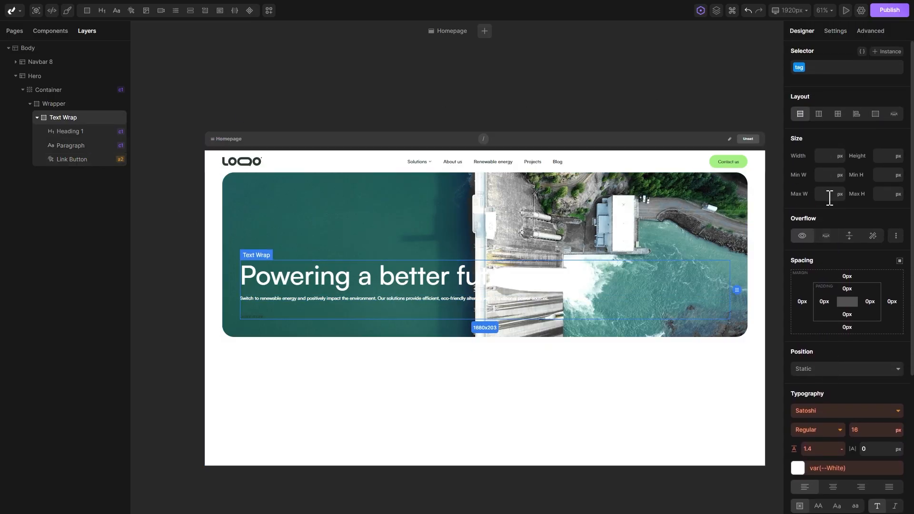
pyautogui.write('625')
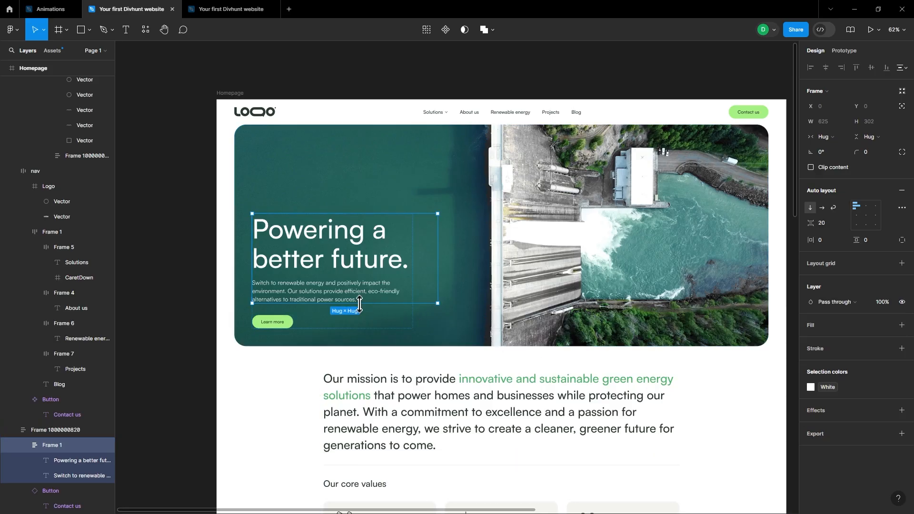
# In the Divhunt builder, add a new p-big class to the hero paragraph and set its font size to 20 px.
pyautogui.doubleClick(330, 296)
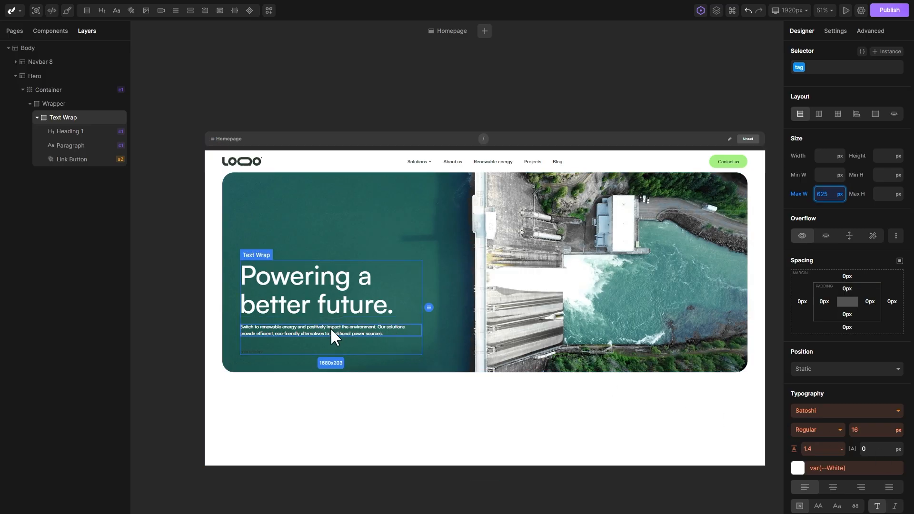
pyautogui.click(335, 337)
pyautogui.scroll(5, 850, 258)
pyautogui.click(842, 67)
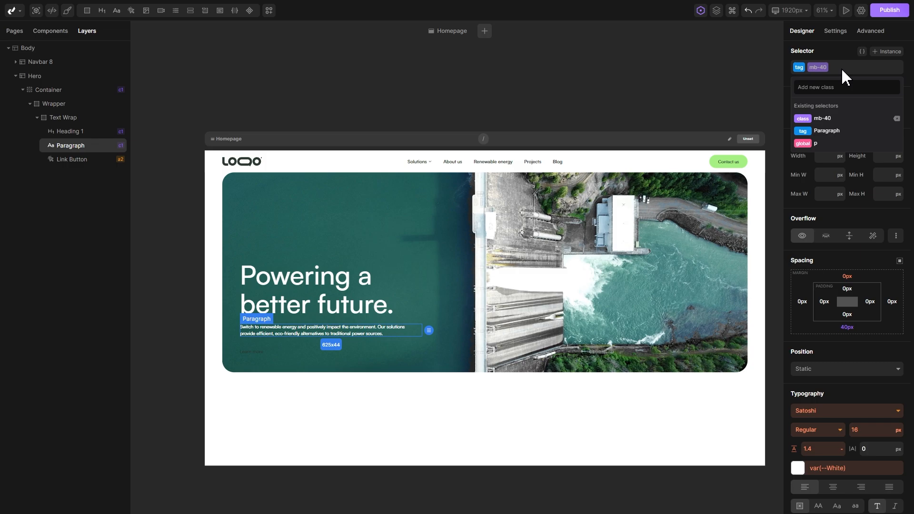
pyautogui.write('p-')
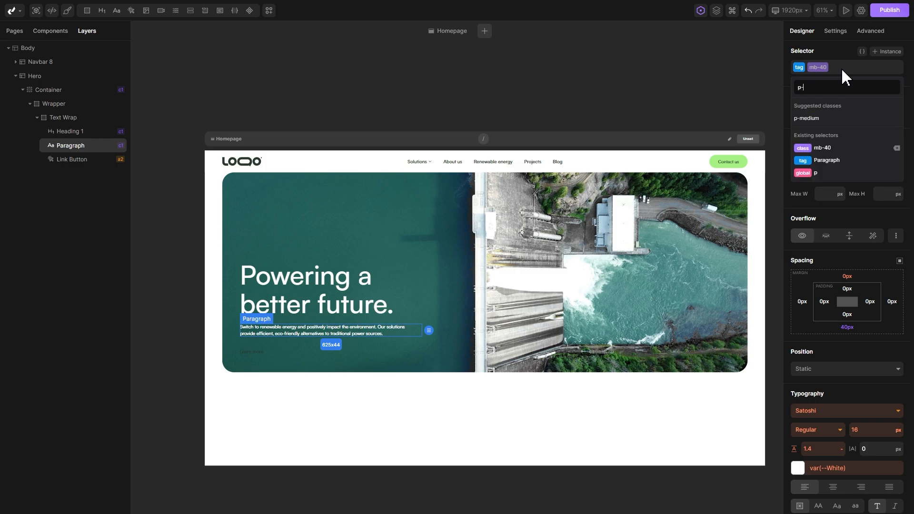
pyautogui.write('big')
pyautogui.press('Return')
pyautogui.scroll(-5, 841, 70)
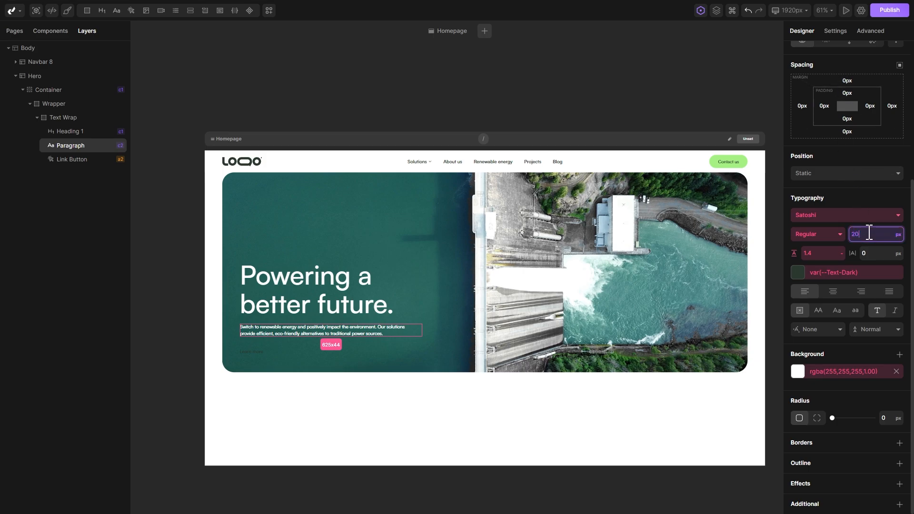
pyautogui.scroll(5, 869, 233)
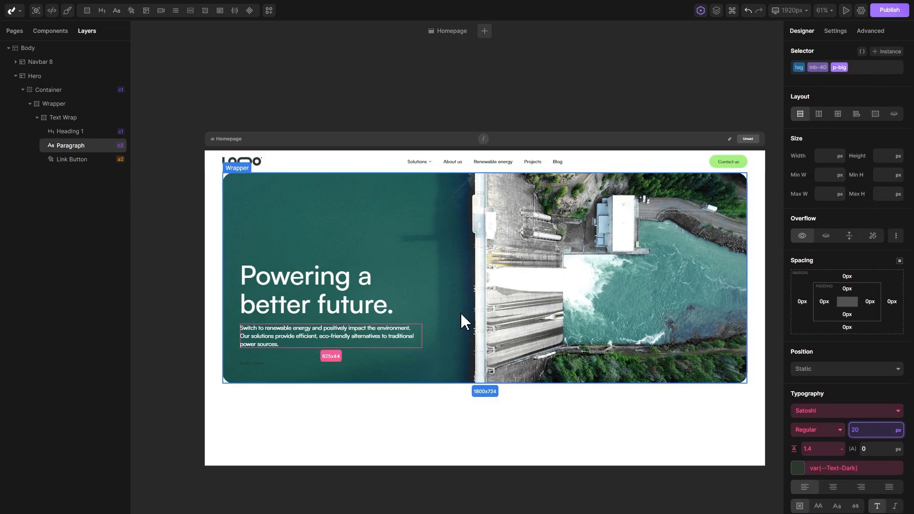
# Set the hero paragraph's maximum width to 540 px on its tag selector.
pyautogui.click(428, 335)
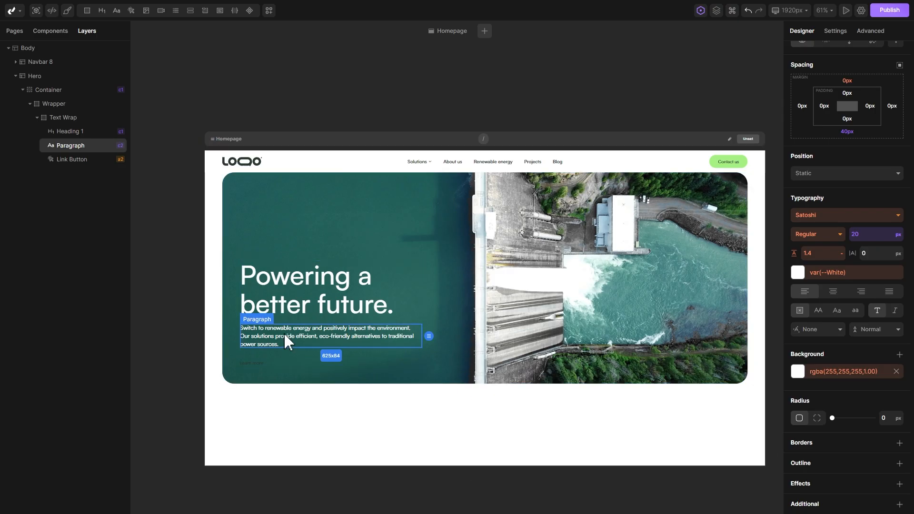
pyautogui.scroll(5, 839, 244)
pyautogui.click(831, 194)
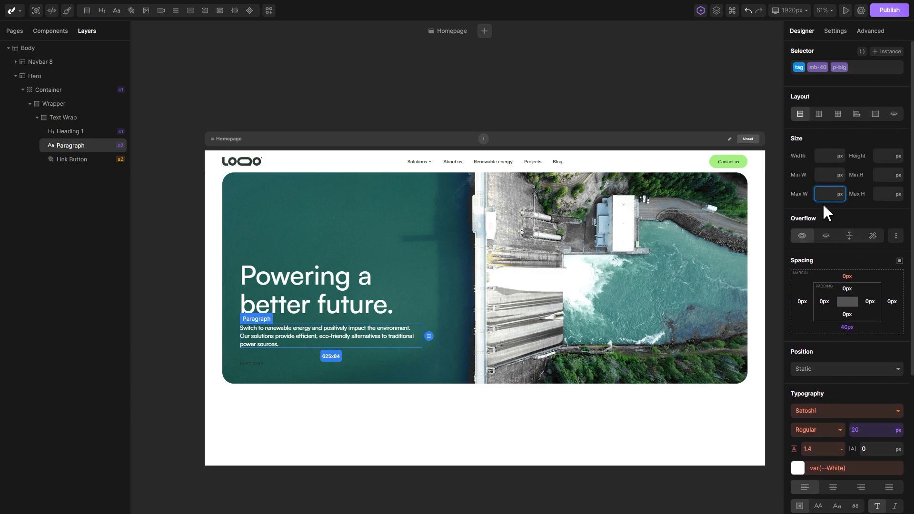
pyautogui.write('540')
pyautogui.press('Return')
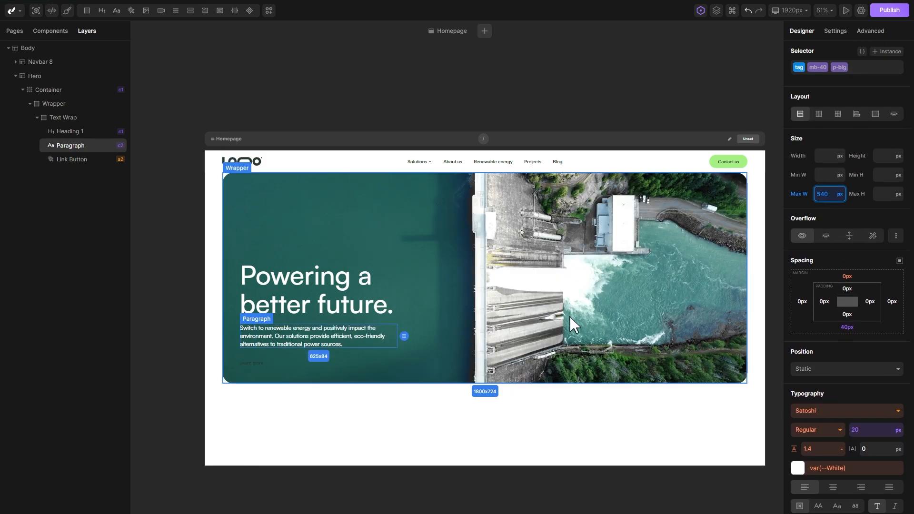
pyautogui.click(425, 312)
# Add a new class named button to the navbar's Contact us button.
pyautogui.scroll(-2, 514, 271)
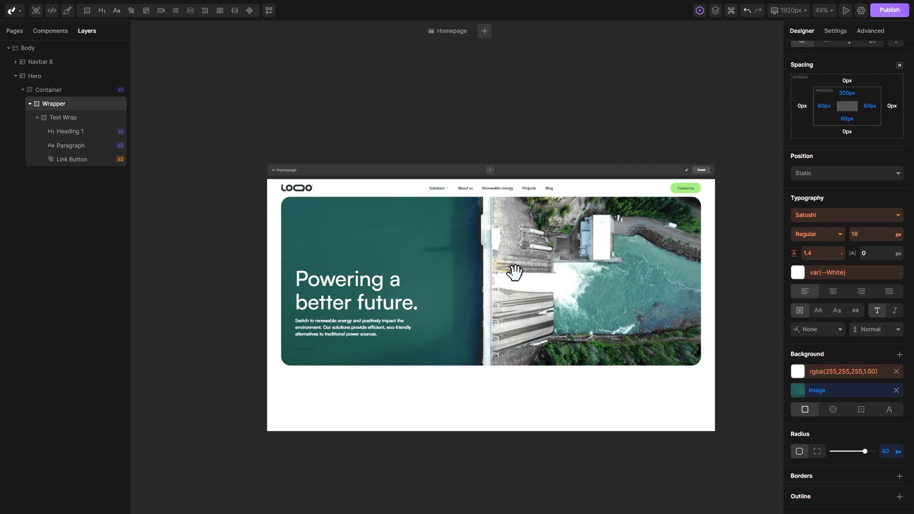
pyautogui.scroll(3, 516, 271)
pyautogui.moveTo(517, 272)
pyautogui.mouseDown()
pyautogui.moveTo(506, 274)
pyautogui.moveTo(549, 258)
pyautogui.moveTo(507, 277)
pyautogui.mouseUp()
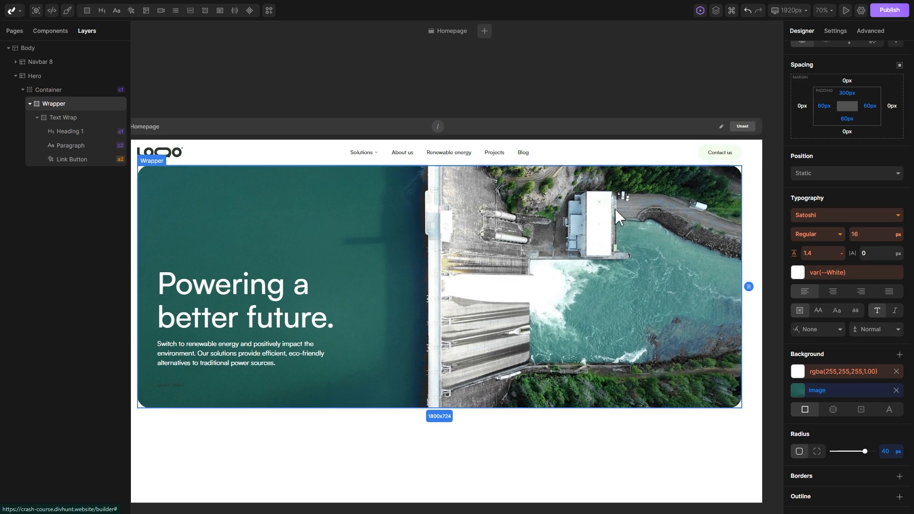
pyautogui.moveTo(606, 222); pyautogui.dragTo(470, 291)
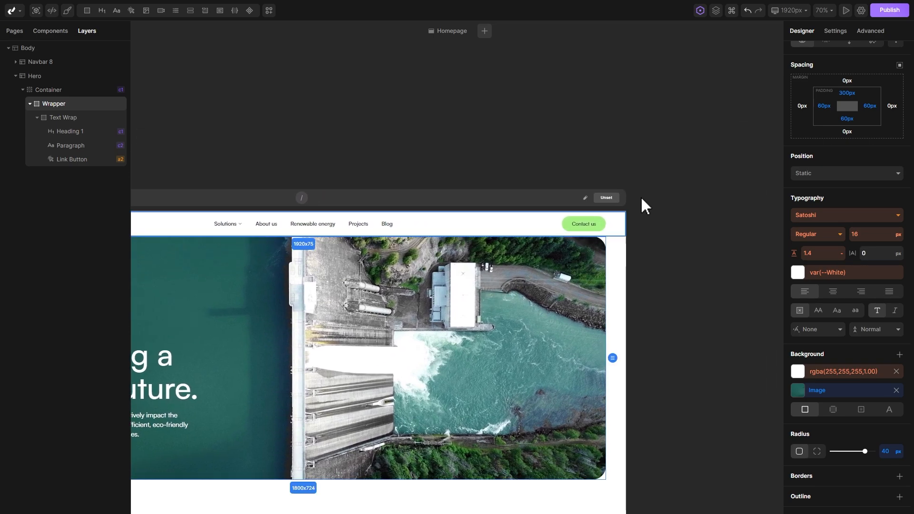
pyautogui.scroll(4, 642, 194)
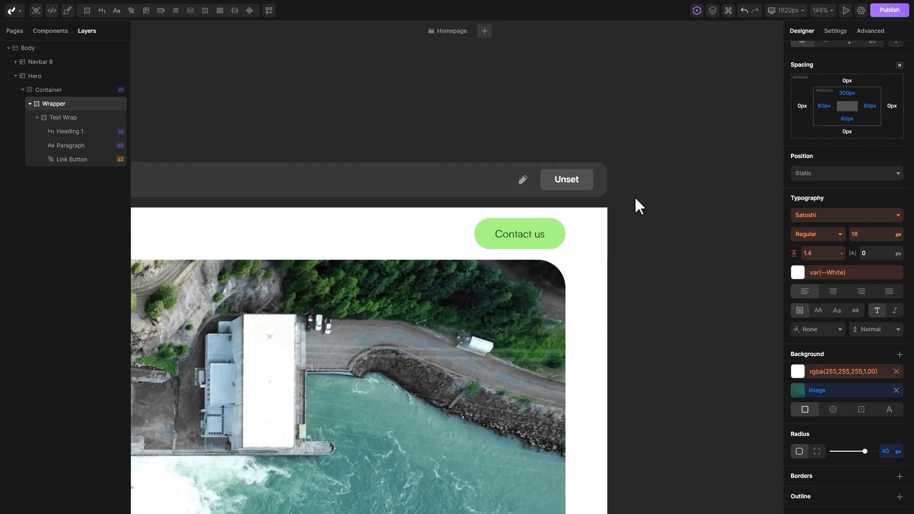
pyautogui.click(513, 234)
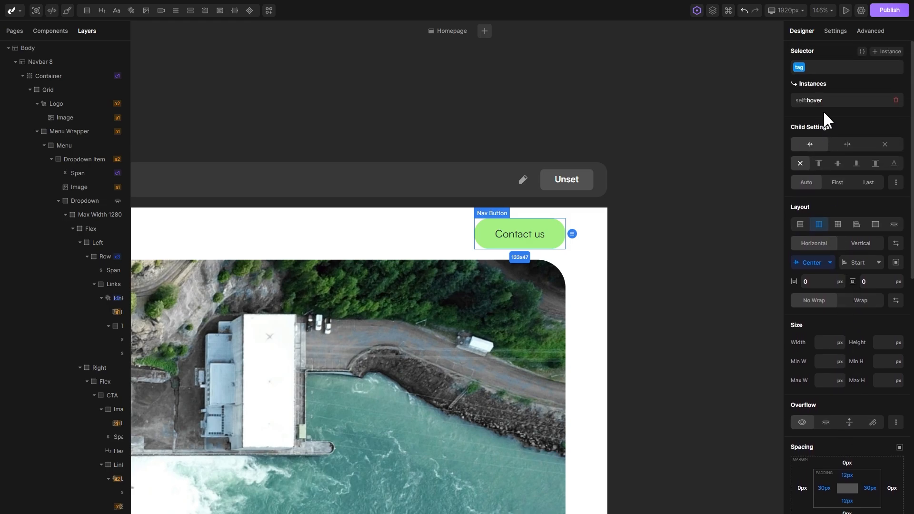
pyautogui.scroll(-5, 831, 253)
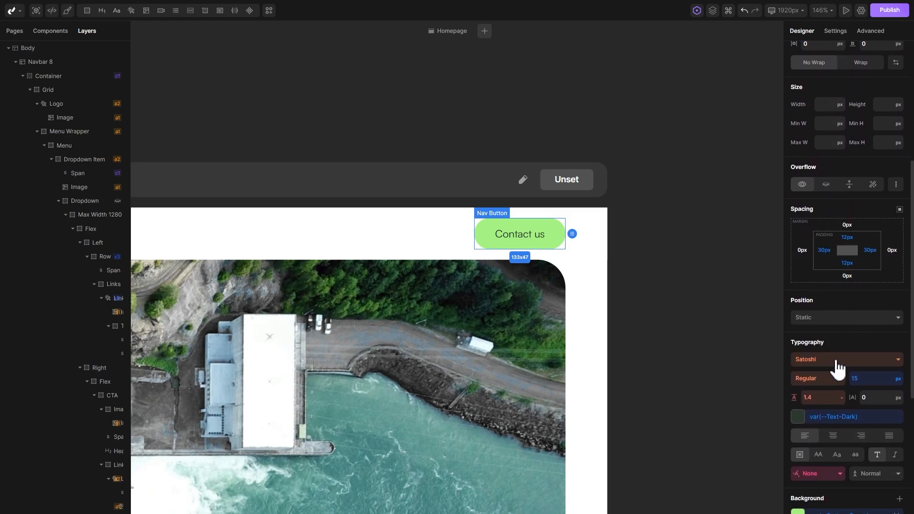
pyautogui.scroll(5, 843, 364)
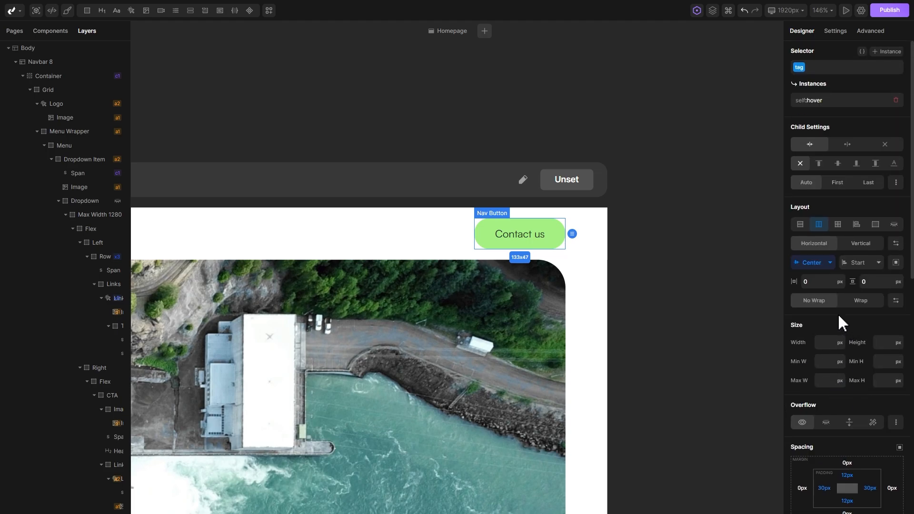
pyautogui.click(827, 72)
pyautogui.write('button')
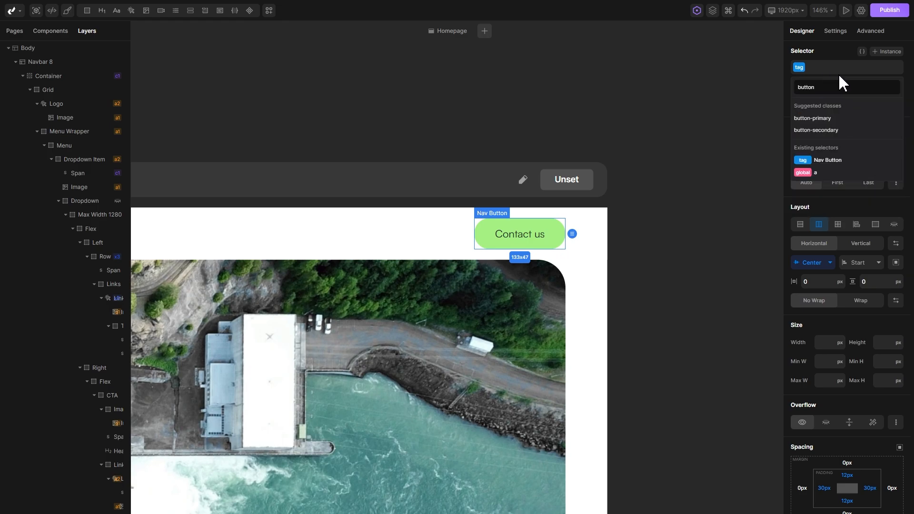
pyautogui.press('Return')
pyautogui.scroll(4, 837, 184)
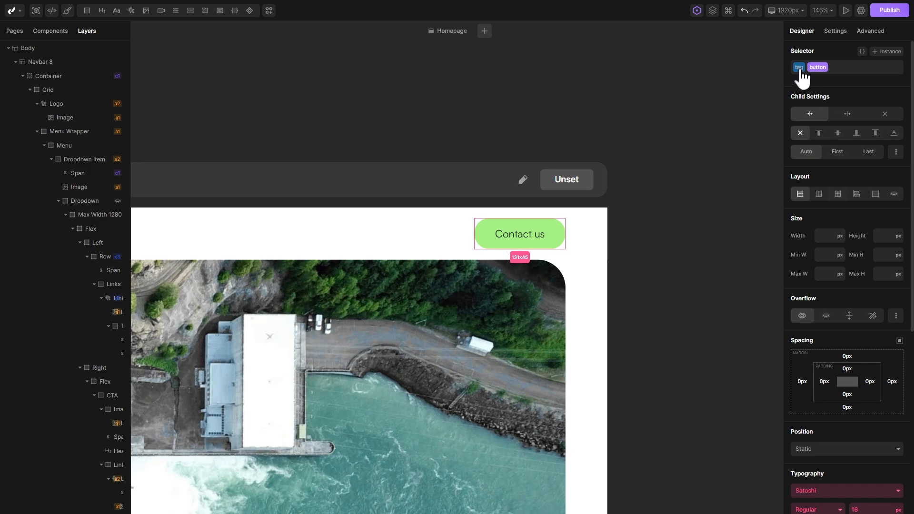
# Copy all the CSS of the Contact us button's tag selector, clear it from there and save the empty CSS.
pyautogui.click(800, 69)
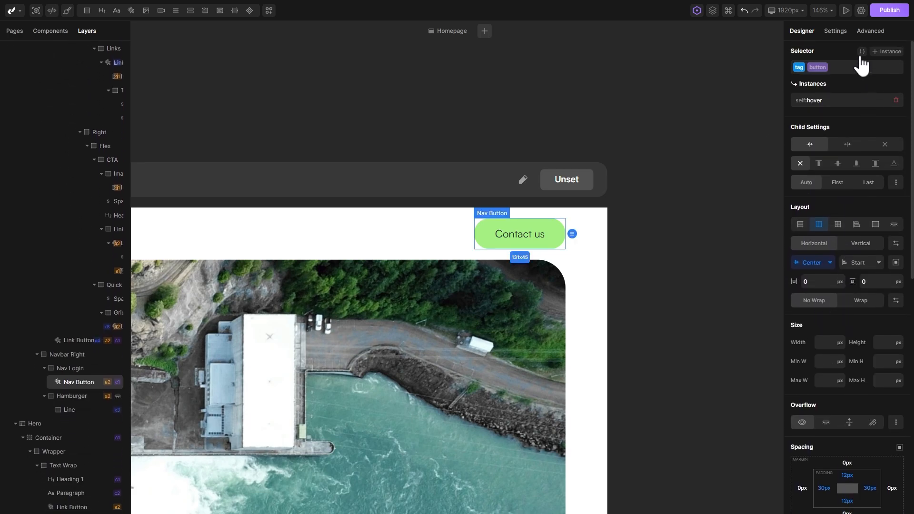
pyautogui.click(863, 52)
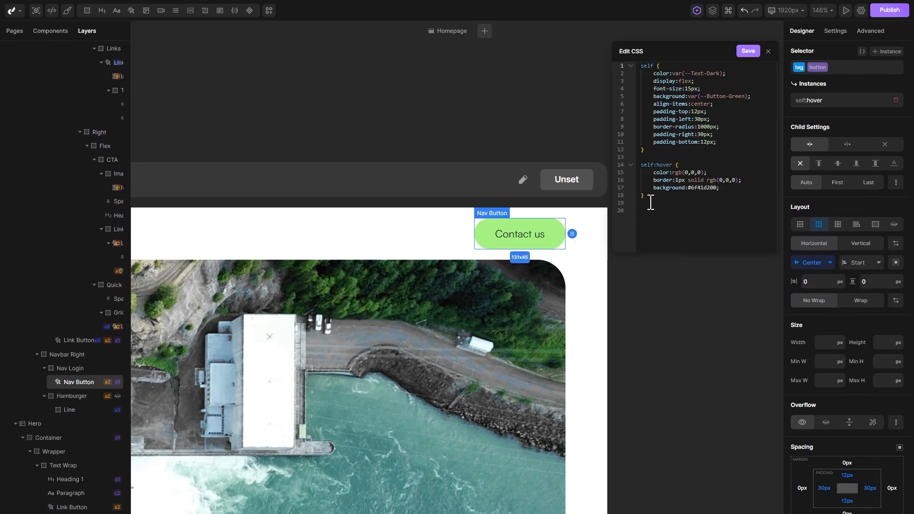
pyautogui.hotkey('ctrl', 'a')
pyautogui.hotkey('ctrl', 'c')
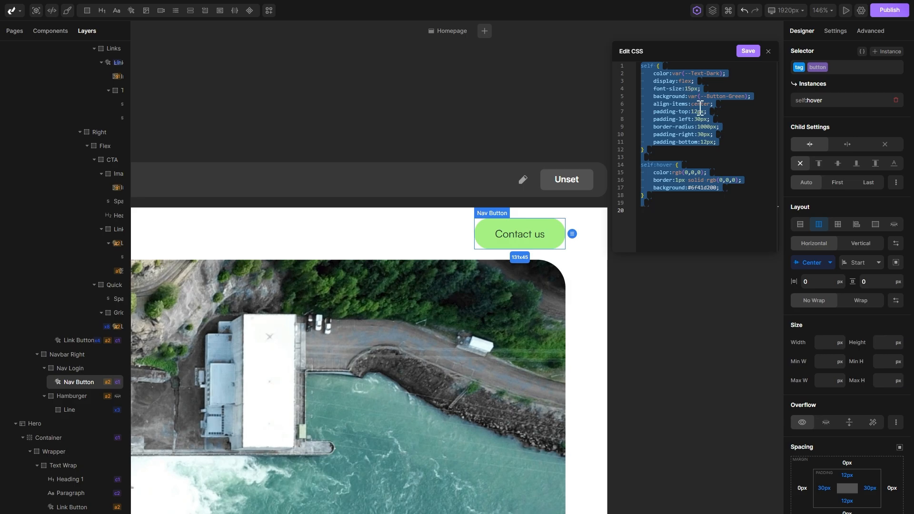
pyautogui.press('BackSpace')
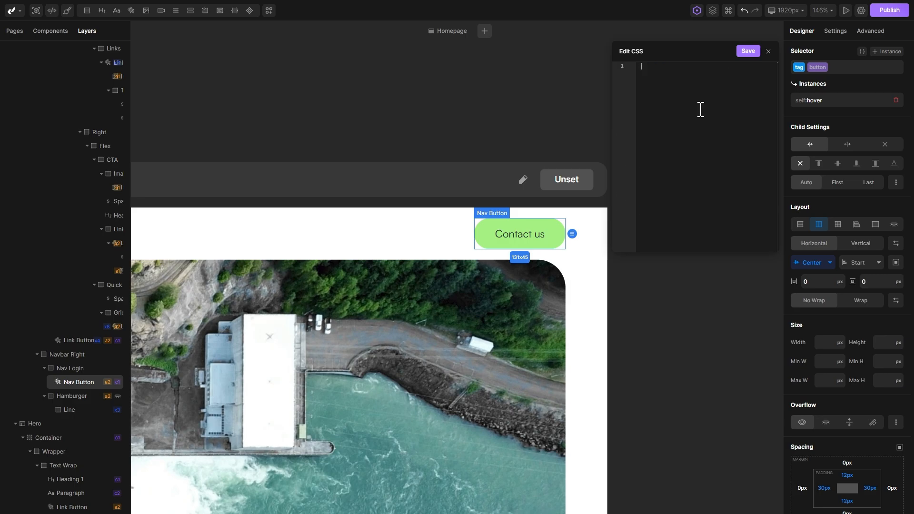
pyautogui.click(748, 53)
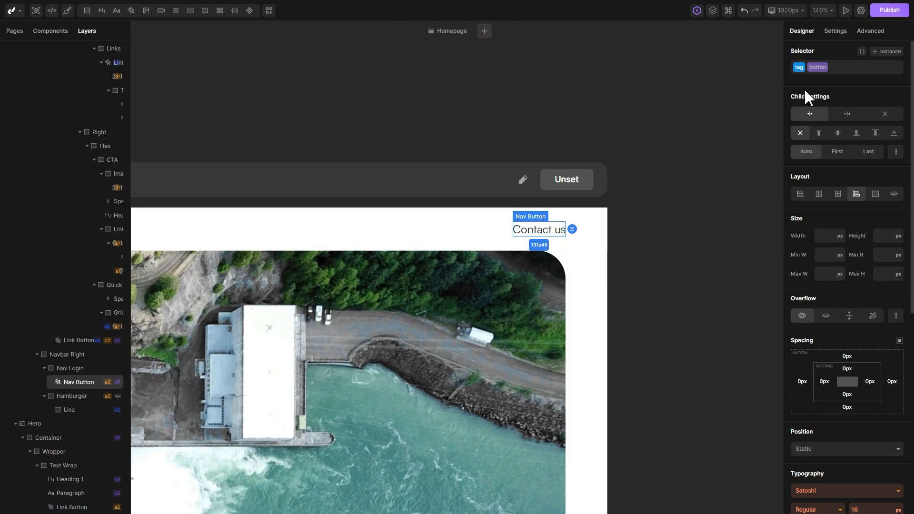
# Paste the copied CSS, including the hover rule, into the button class, save it and close the CSS editor.
pyautogui.click(818, 67)
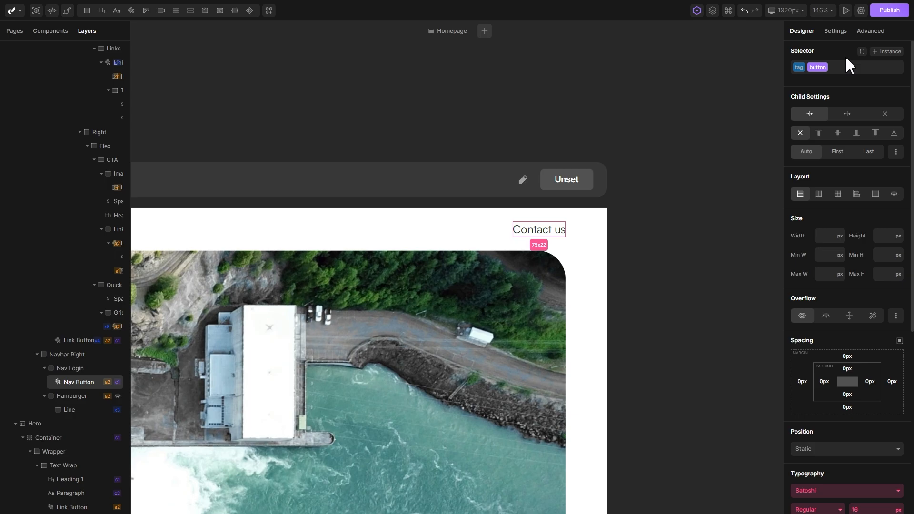
pyautogui.click(862, 51)
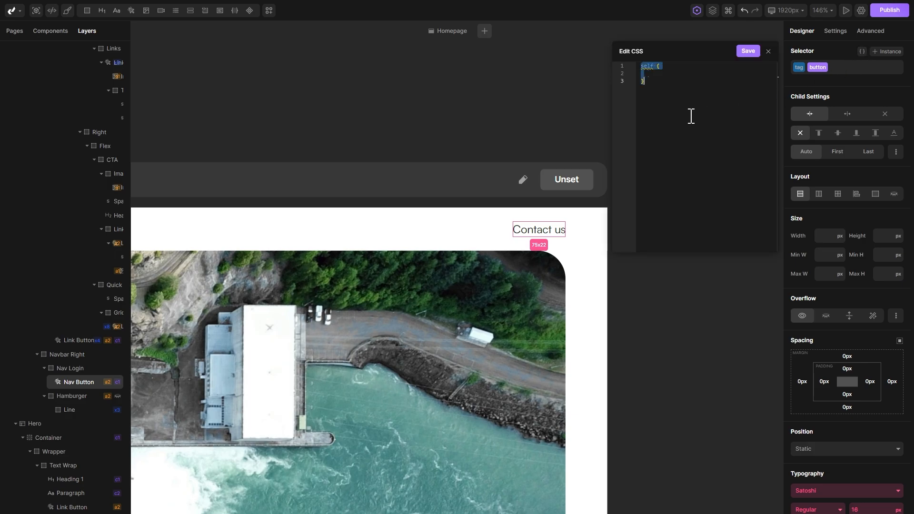
pyautogui.hotkey('ctrl', 'v')
pyautogui.click(748, 50)
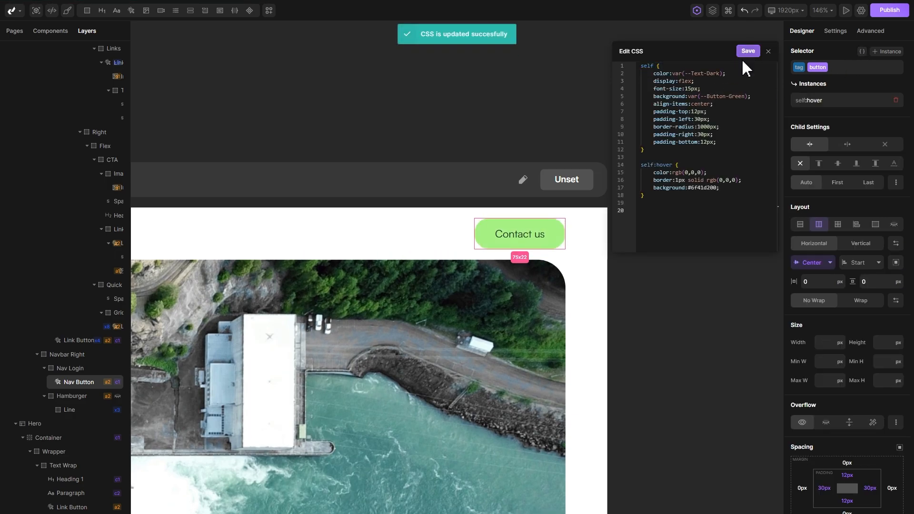
pyautogui.click(615, 289)
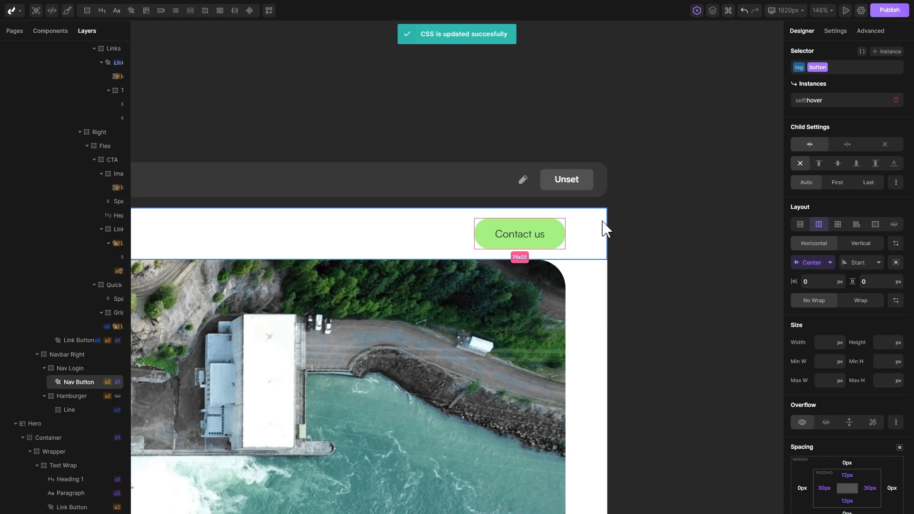
# Apply the existing button class to the hero's Learn more link button.
pyautogui.moveTo(643, 264); pyautogui.dragTo(697, 229)
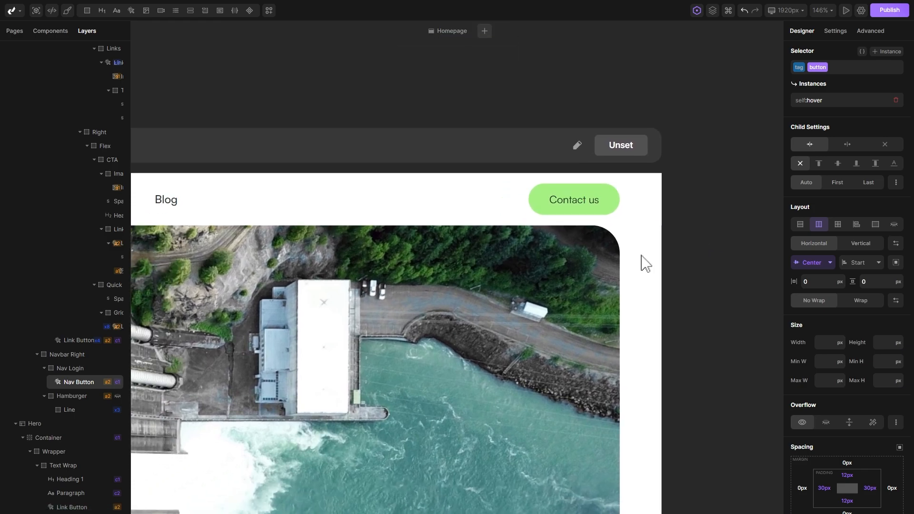
pyautogui.scroll(-5, 646, 263)
pyautogui.scroll(5, 355, 278)
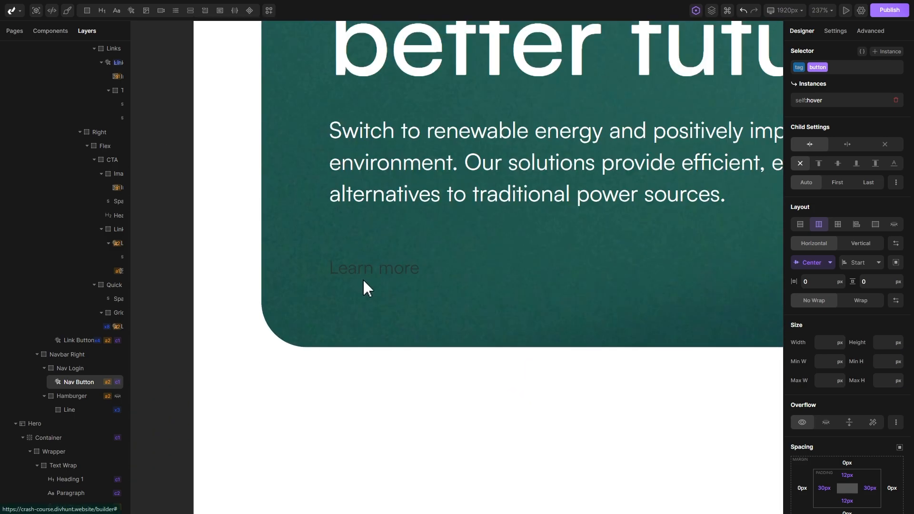
pyautogui.click(366, 278)
pyautogui.scroll(5, 876, 136)
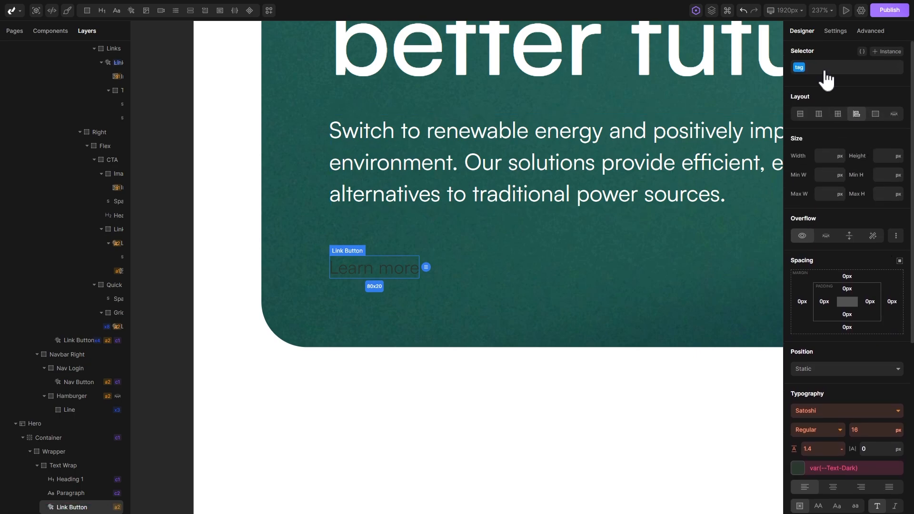
pyautogui.click(826, 73)
pyautogui.write('bu')
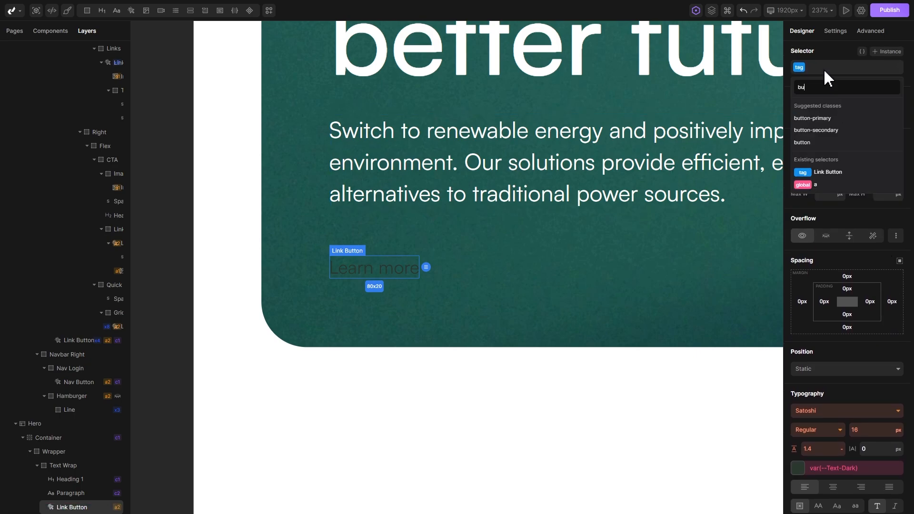
pyautogui.write('tt')
pyautogui.click(803, 142)
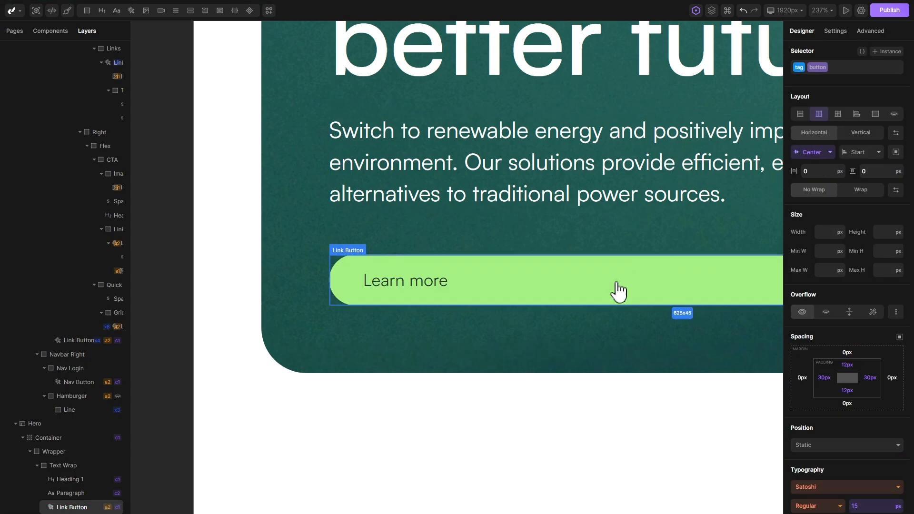
# Set the button class's layout to Inline Block so the Learn more button hugs its text.
pyautogui.scroll(-5, 564, 223)
pyautogui.moveTo(555, 217); pyautogui.dragTo(382, 237)
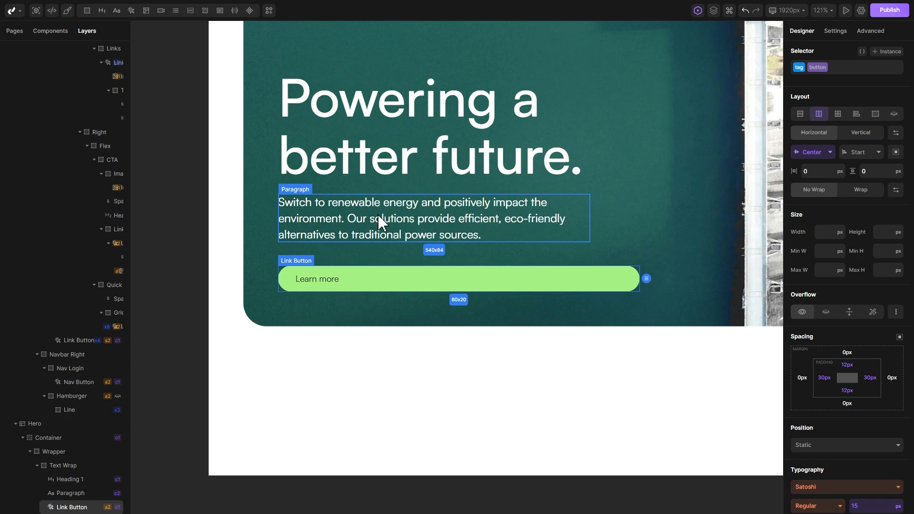
pyautogui.moveTo(378, 215); pyautogui.dragTo(394, 225)
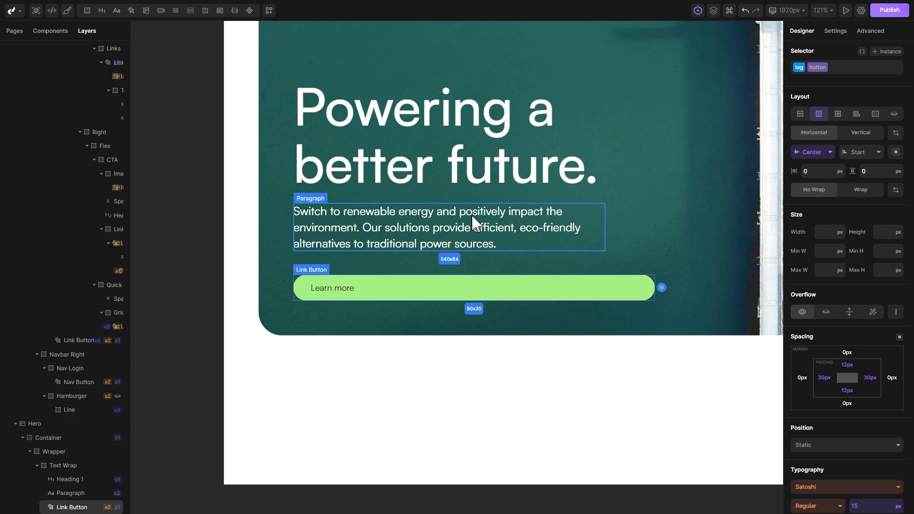
pyautogui.click(819, 68)
pyautogui.scroll(-4, 824, 68)
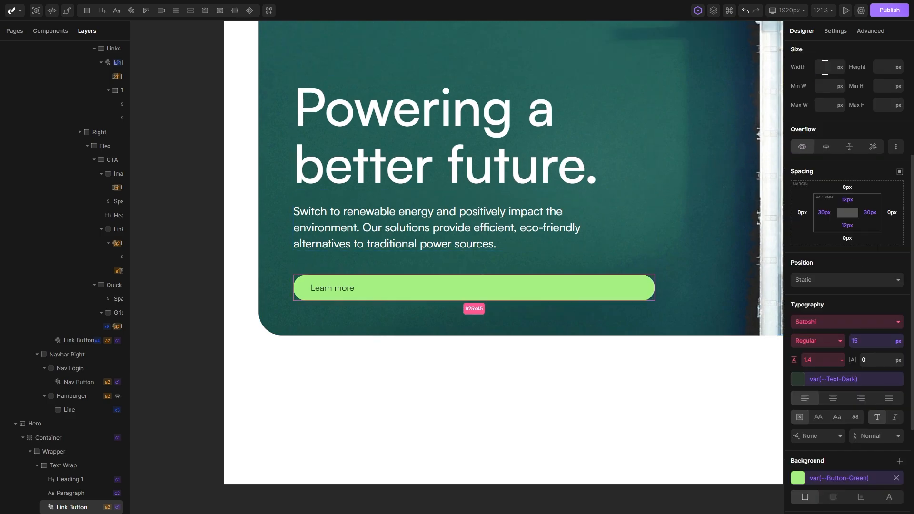
pyautogui.scroll(4, 835, 103)
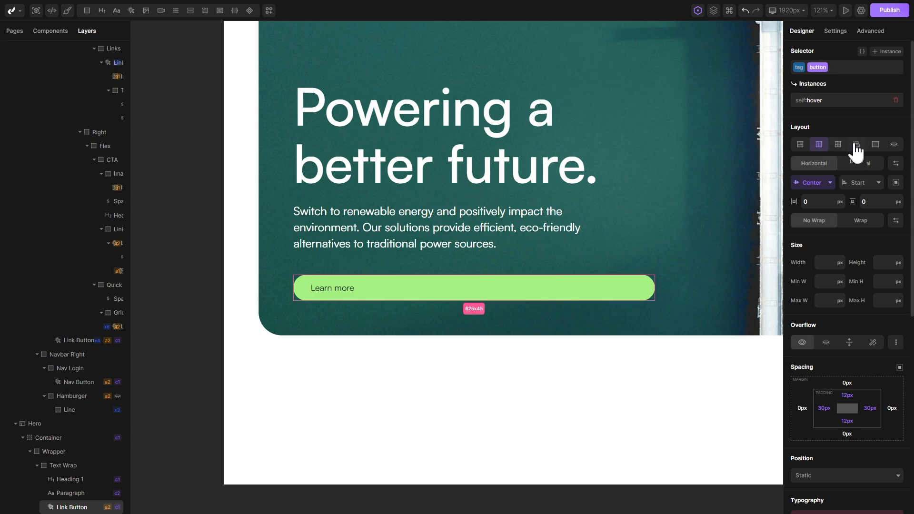
pyautogui.click(874, 146)
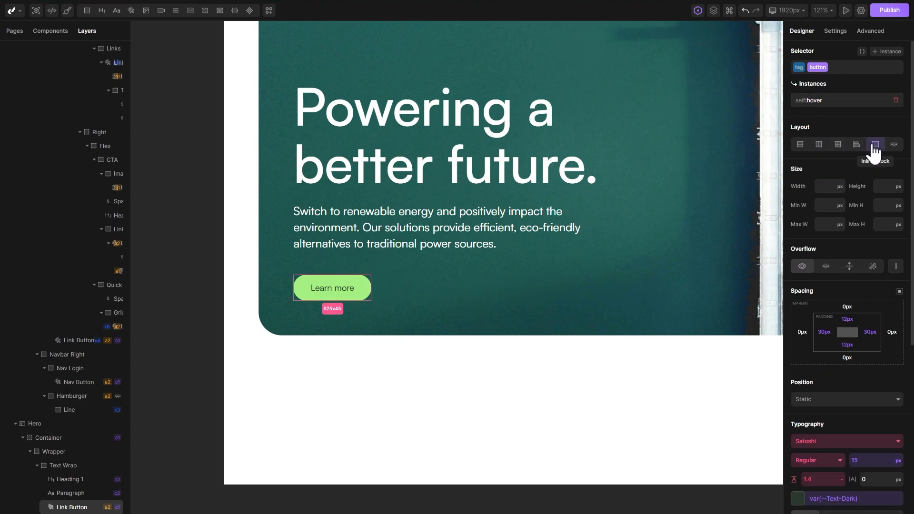
# Remove the 1px solid border from the button class's hover instance.
pyautogui.moveTo(525, 209); pyautogui.dragTo(517, 218)
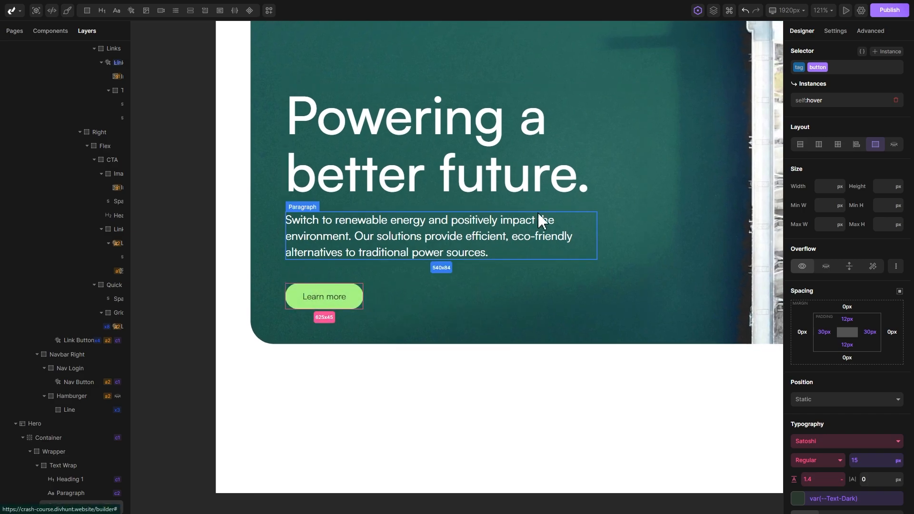
pyautogui.click(815, 104)
pyautogui.scroll(-4, 819, 95)
pyautogui.scroll(4, 822, 108)
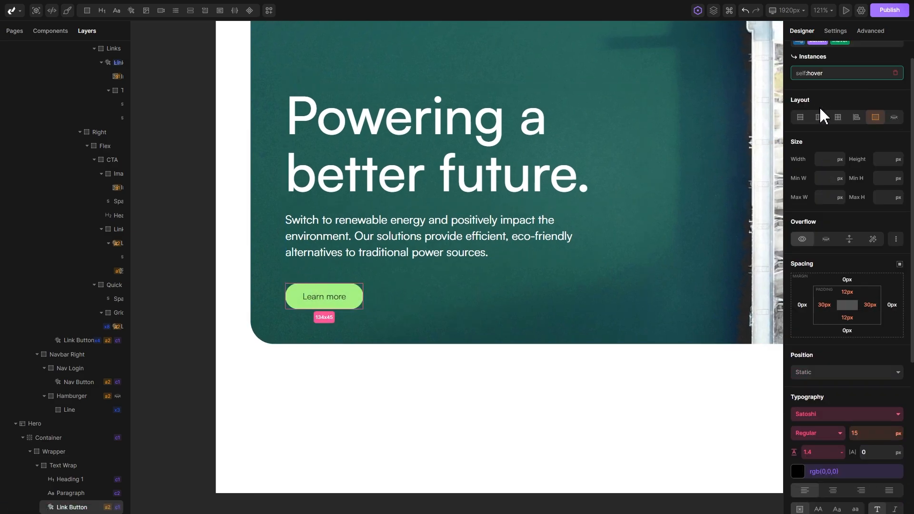
pyautogui.scroll(-1, 831, 214)
pyautogui.scroll(-5, 831, 222)
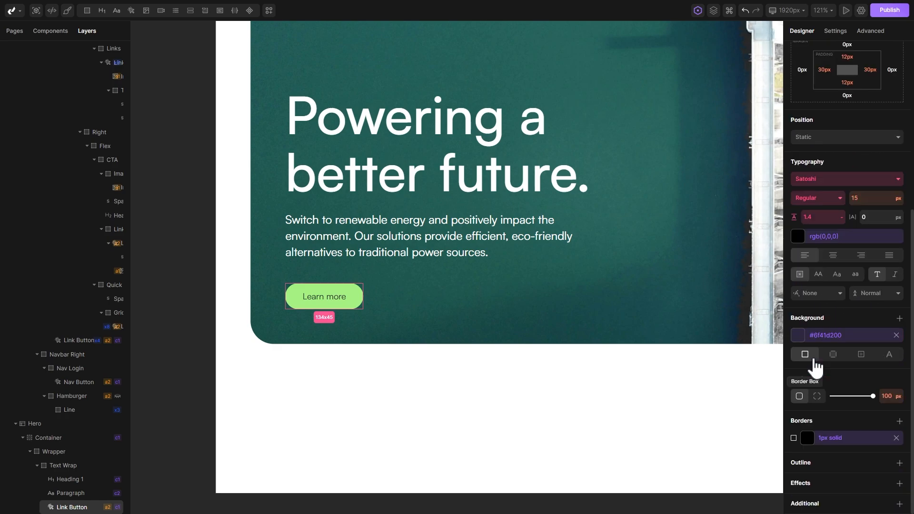
pyautogui.click(896, 439)
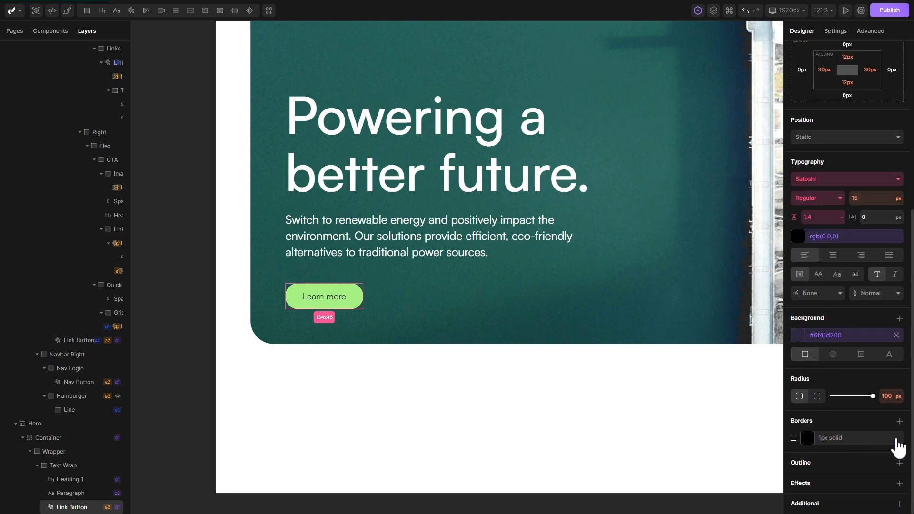
# Set the hover instance's background to Text Green and its text colour to White.
pyautogui.click(799, 336)
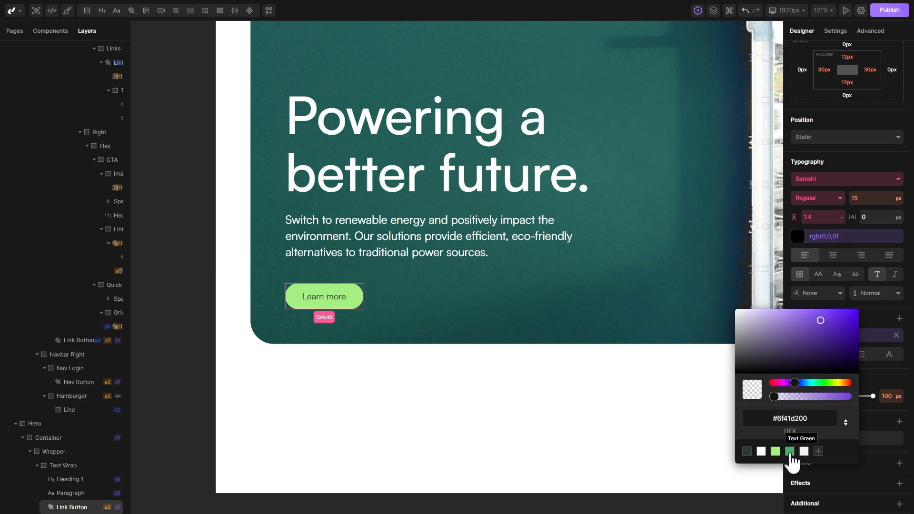
pyautogui.click(790, 453)
pyautogui.click(796, 248)
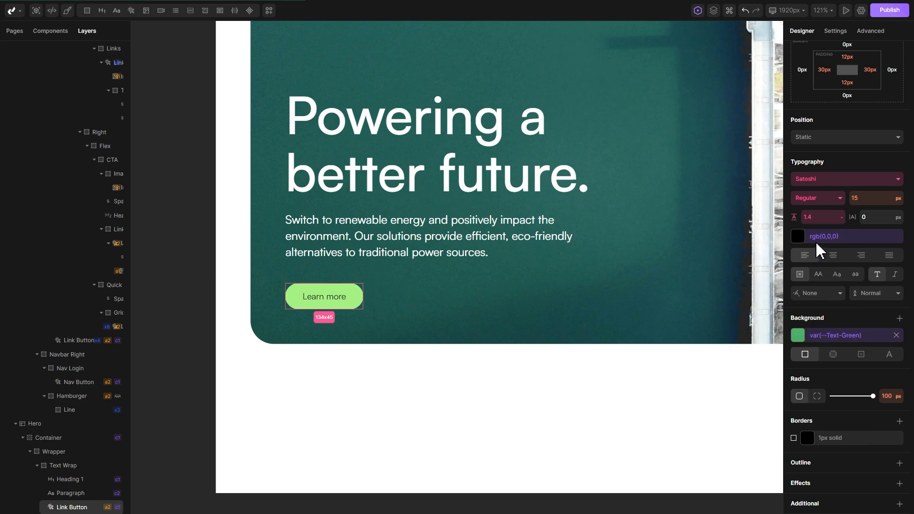
pyautogui.click(798, 236)
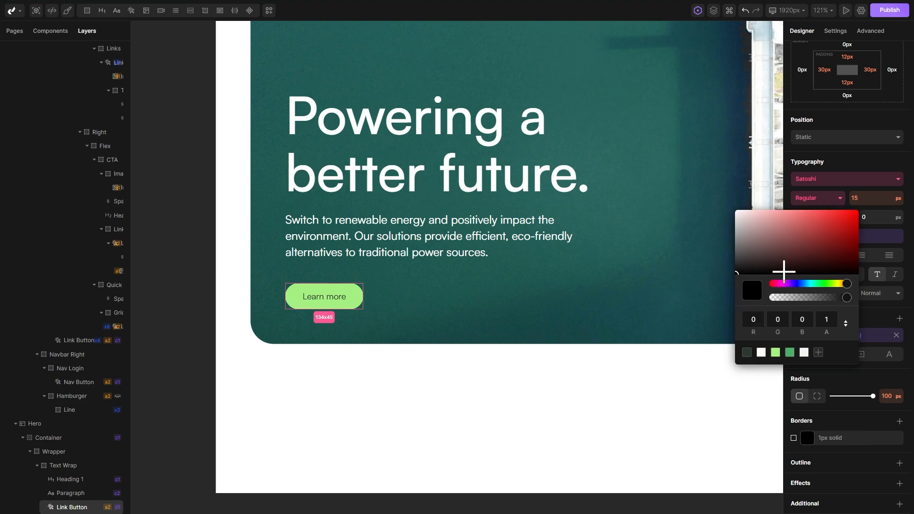
pyautogui.click(762, 353)
pyautogui.click(475, 302)
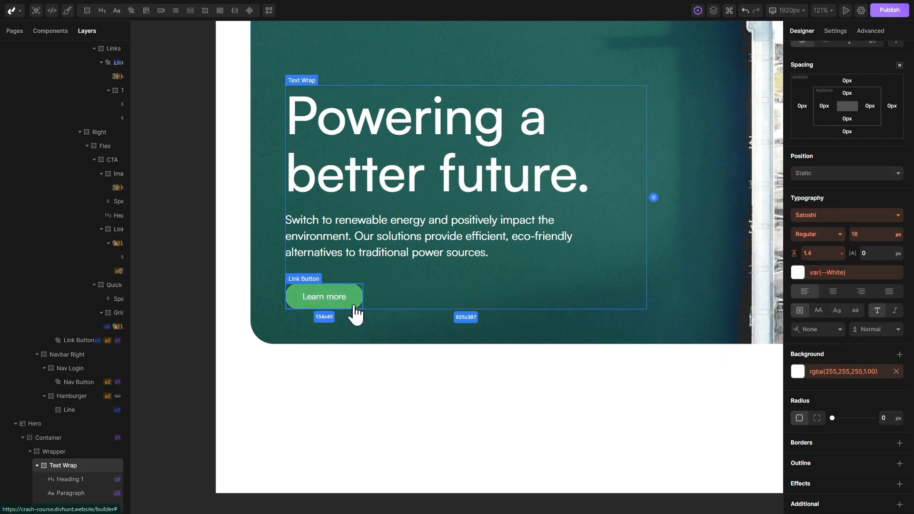
# Check the hover style on the navbar's Contact us button and view the whole hero section.
pyautogui.scroll(-5, 578, 153)
pyautogui.moveTo(578, 154); pyautogui.dragTo(426, 291)
pyautogui.moveTo(633, 124); pyautogui.dragTo(476, 129)
pyautogui.scroll(7, 590, 138)
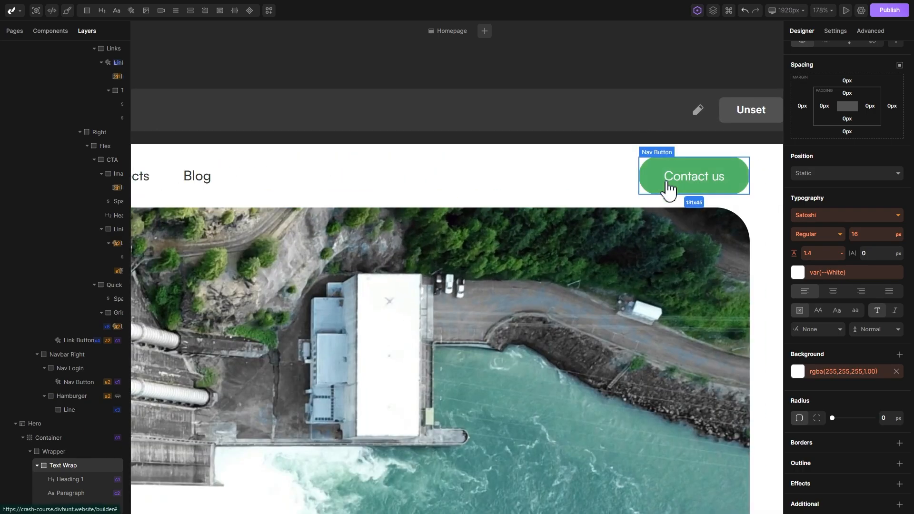
pyautogui.scroll(-2, 539, 191)
pyautogui.scroll(-4, 539, 190)
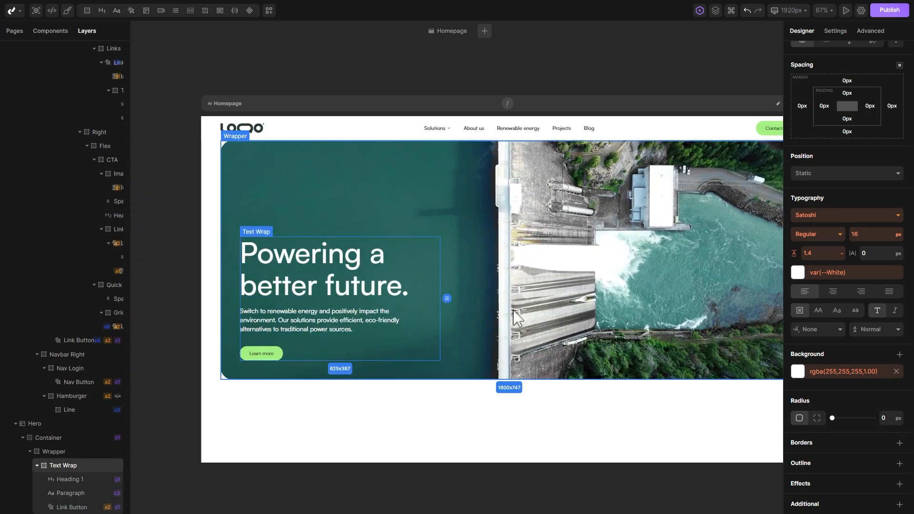
pyautogui.moveTo(518, 306); pyautogui.dragTo(471, 302)
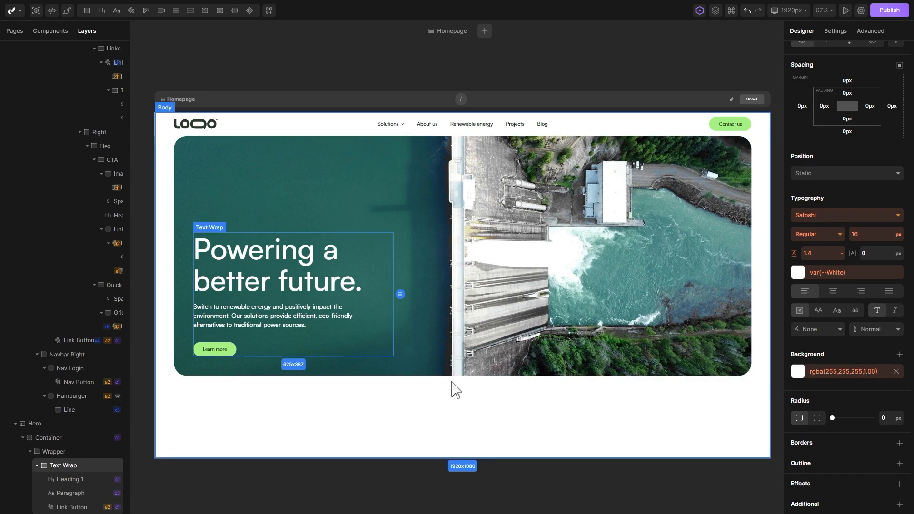
# Review the mission section in the Figma design, and in Divhunt add a section containing a container to the Body below Hero.
pyautogui.click(395, 404)
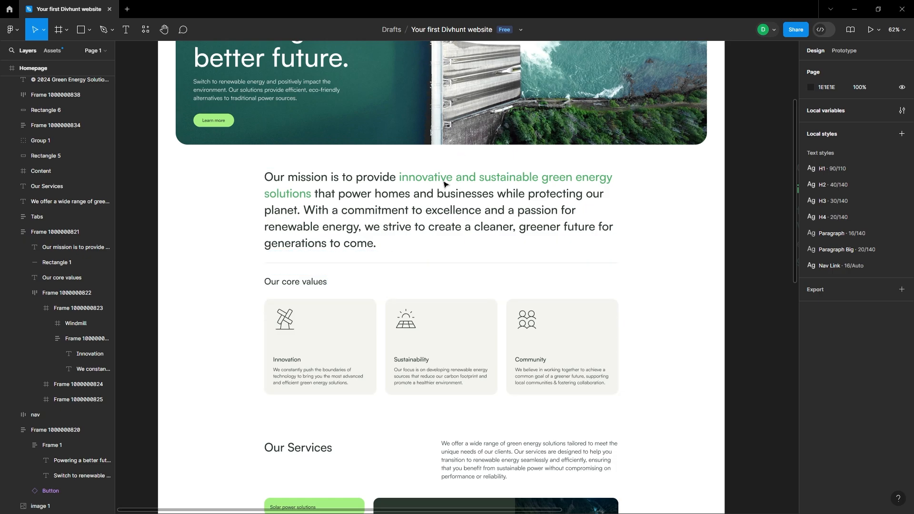
pyautogui.click(386, 238)
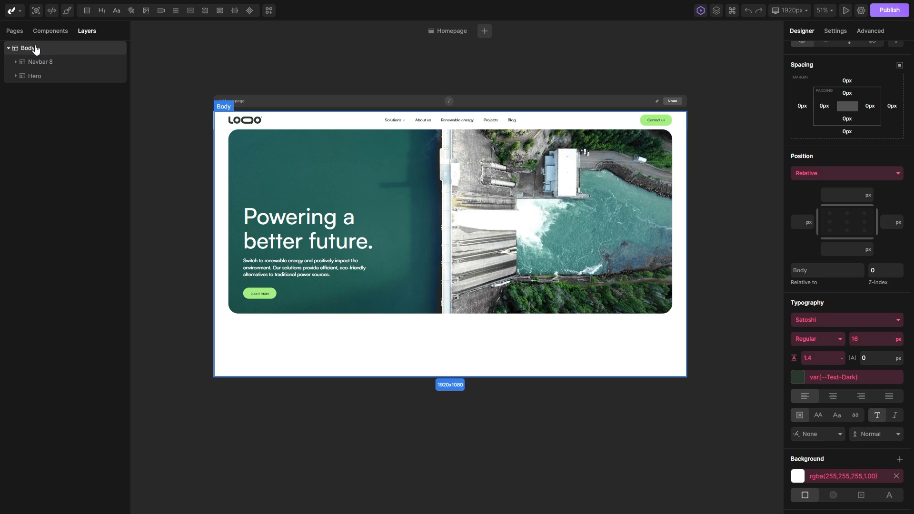
pyautogui.moveTo(88, 14)
pyautogui.click(88, 39)
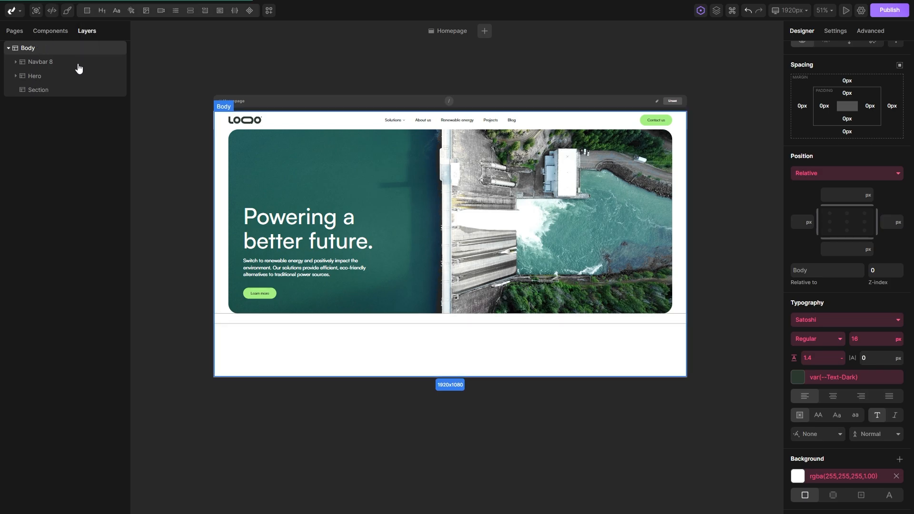
pyautogui.click(64, 92)
pyautogui.click(87, 27)
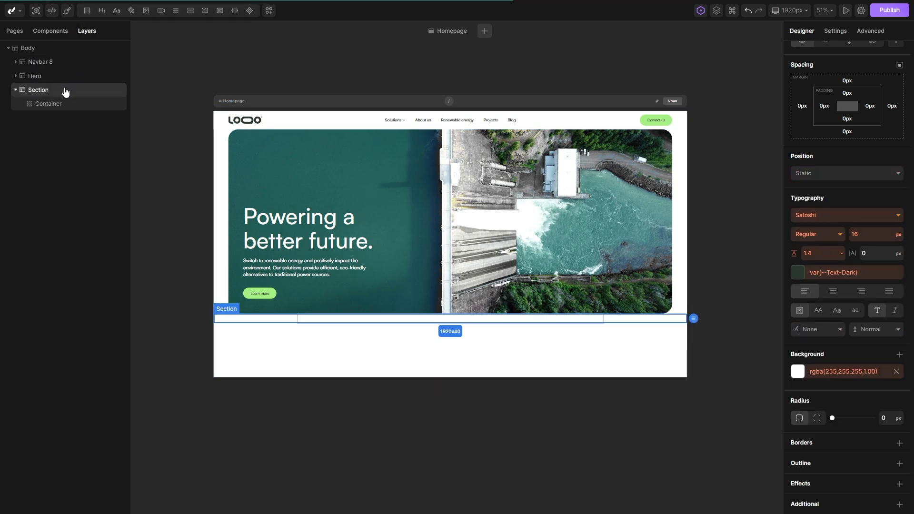
# Add a div inside the new section's container and label it Wrapper.
pyautogui.click(88, 17)
pyautogui.rightClick(57, 119)
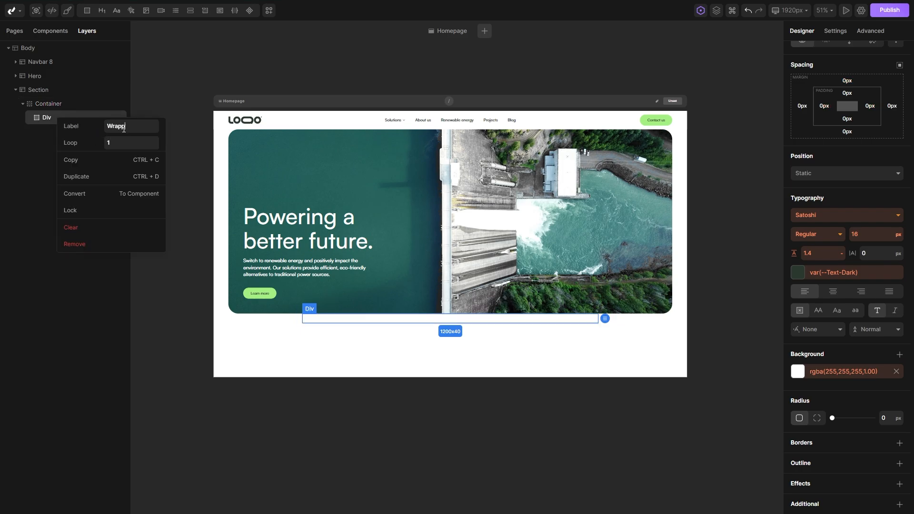
pyautogui.press('Return')
# Set the new section's top padding to 80px.
pyautogui.click(19, 91)
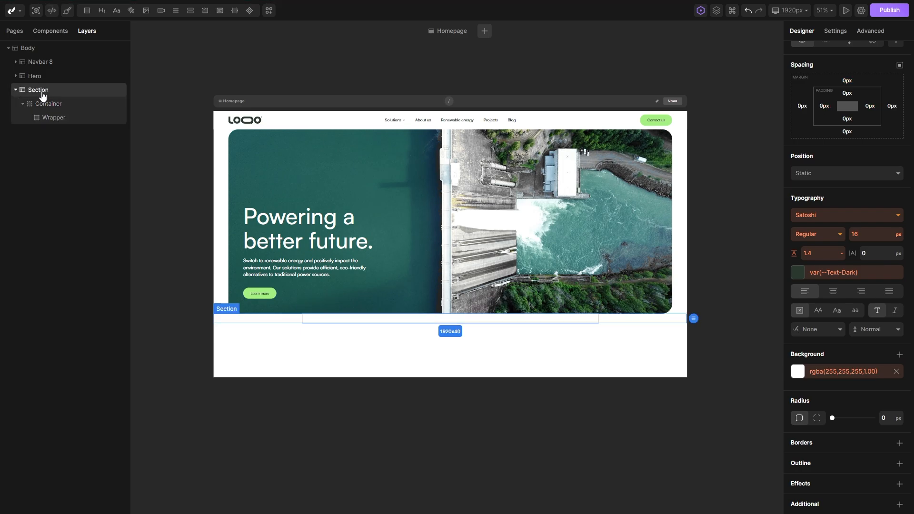
pyautogui.scroll(5, 833, 238)
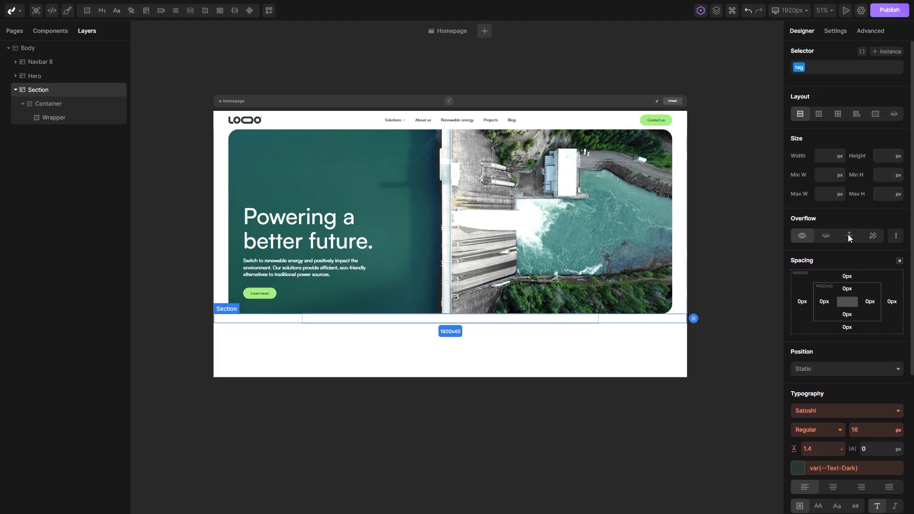
pyautogui.click(848, 294)
pyautogui.click(703, 303)
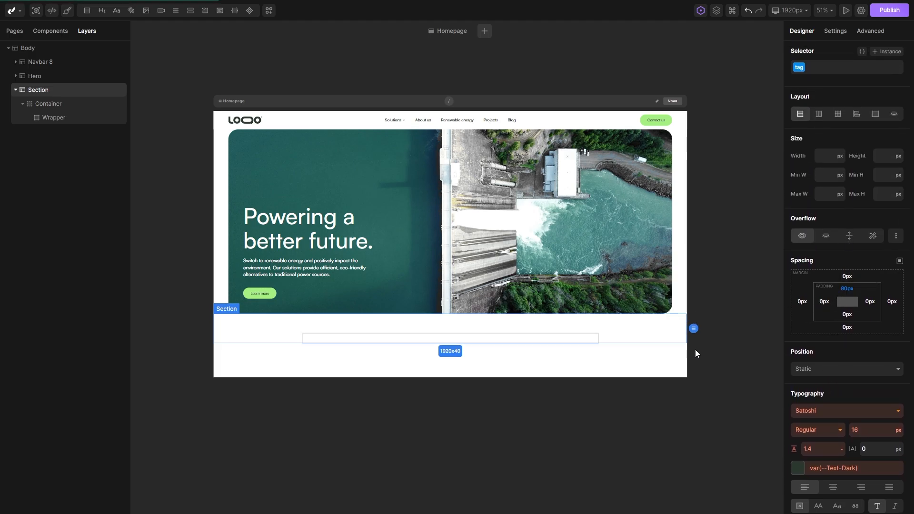
# Add a div inside the new section's Wrapper and label it Title.
pyautogui.scroll(2, 470, 348)
pyautogui.click(343, 309)
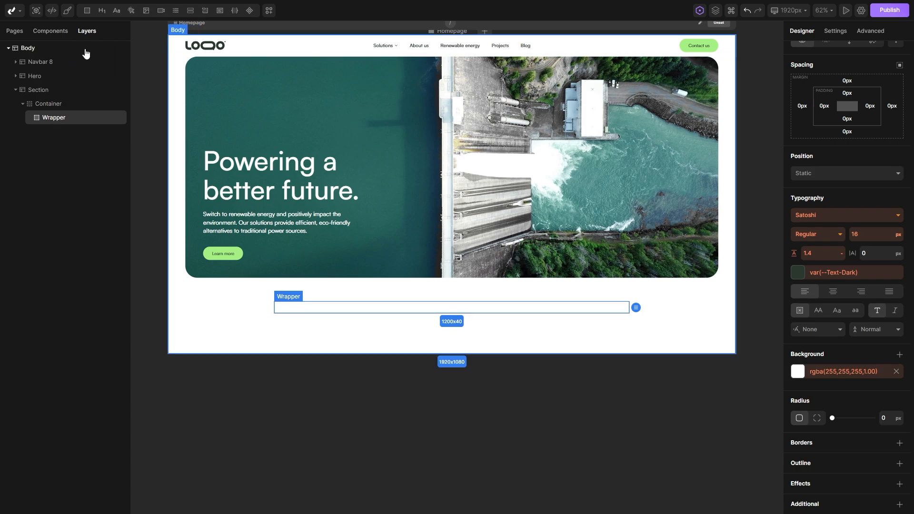
pyautogui.click(88, 14)
pyautogui.rightClick(66, 137)
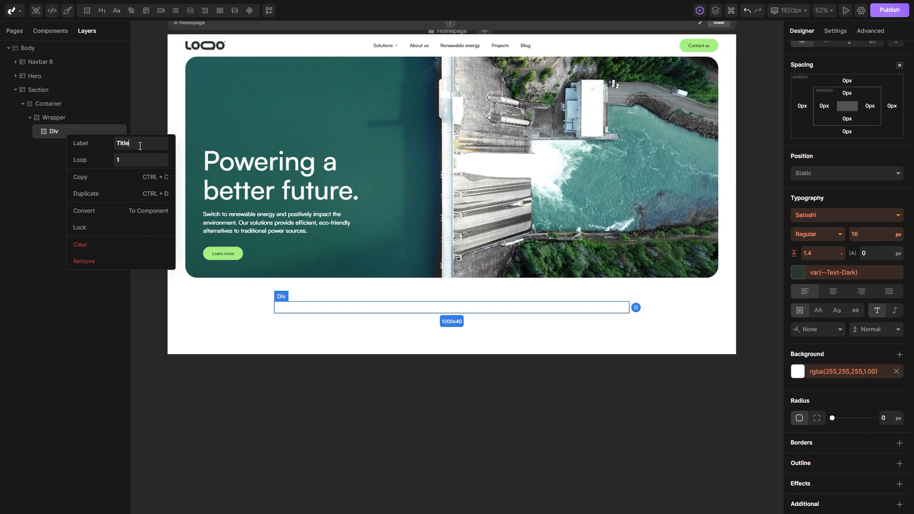
pyautogui.write('Title')
pyautogui.press('Return')
# Add a Heading 2 inside the Title div and place three inline text spans in it.
pyautogui.moveTo(101, 14)
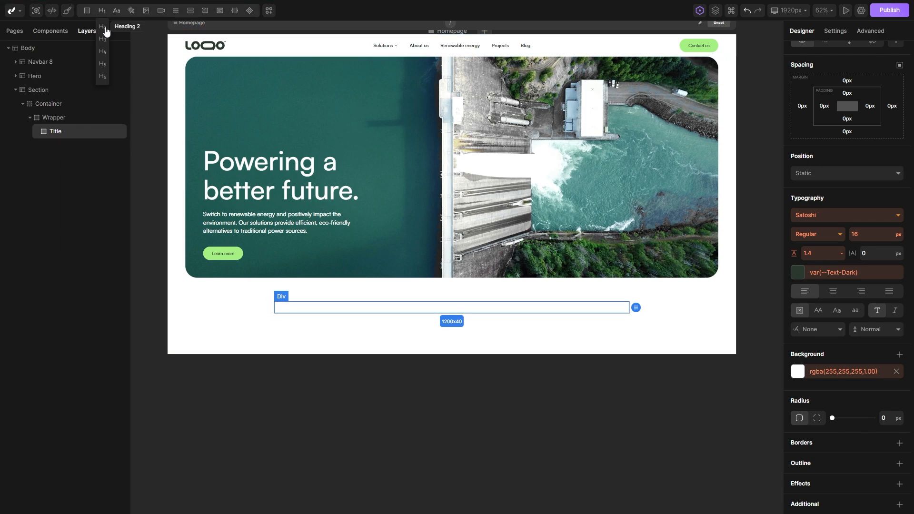
pyautogui.click(106, 32)
pyautogui.click(75, 150)
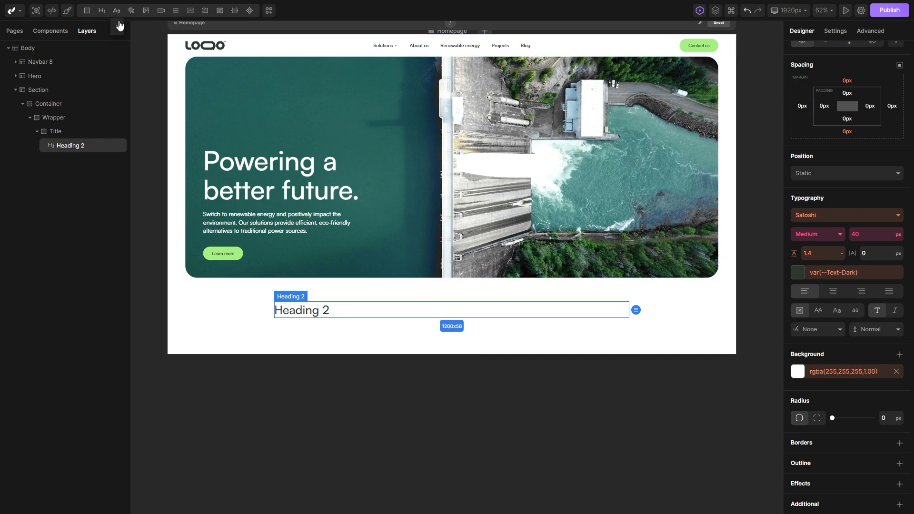
pyautogui.click(117, 28)
pyautogui.click(117, 28)
pyautogui.click(117, 28)
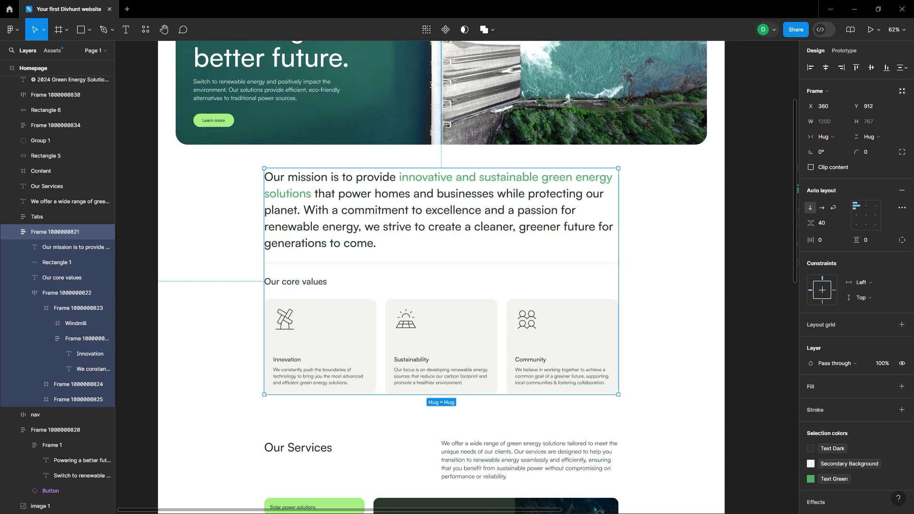
# Take the mission heading's opening text from Figma and set the first span's content to "Our mission is to provide" in Divhunt.
pyautogui.hscroll(10, 589, 232)
pyautogui.scroll(1, 588, 232)
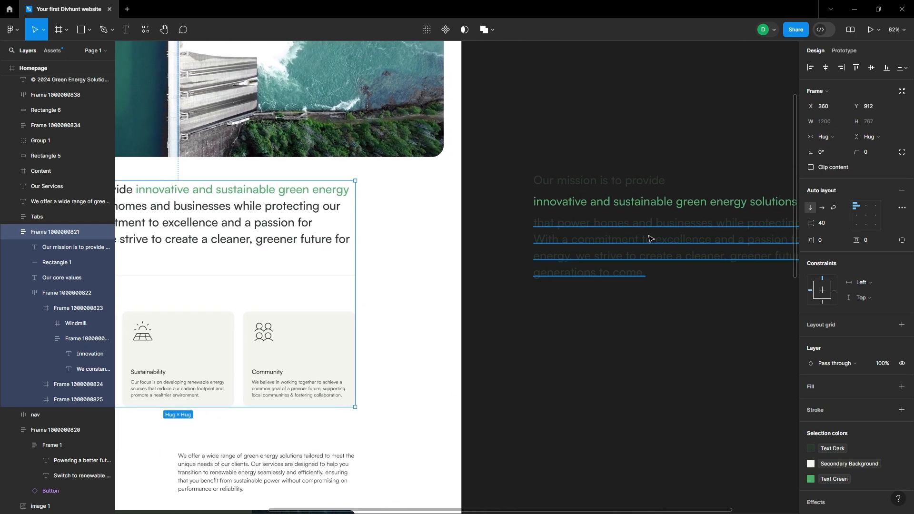
pyautogui.click(336, 199)
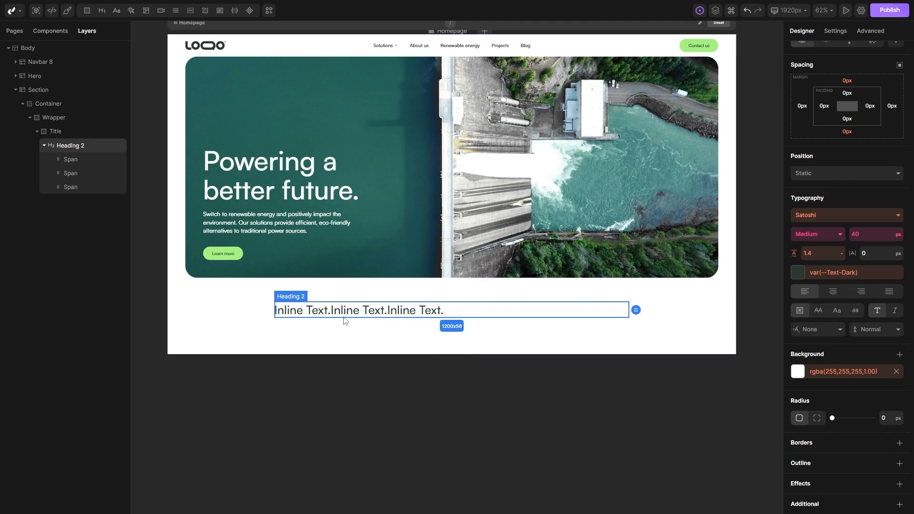
pyautogui.click(293, 311)
pyautogui.click(835, 30)
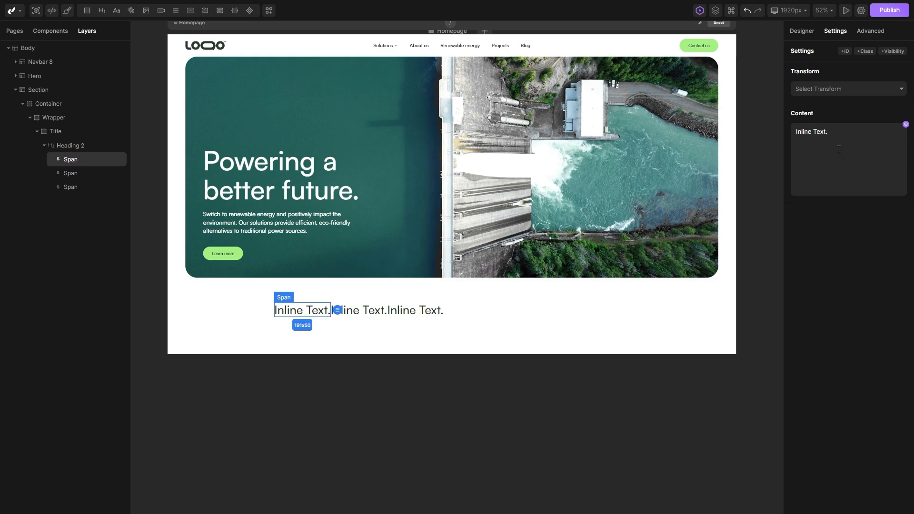
pyautogui.click(839, 151)
pyautogui.hotkey('ctrl', 'a')
pyautogui.write('Our mission is to provide')
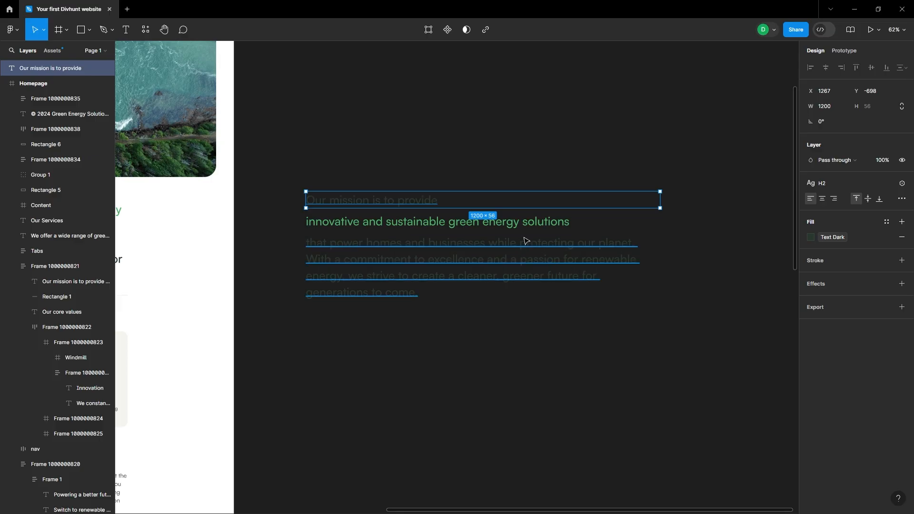
# Copy the green heading text from Figma and set the second span's content to "innovative and sustainable green energy solutions" in Divhunt.
pyautogui.click(521, 223)
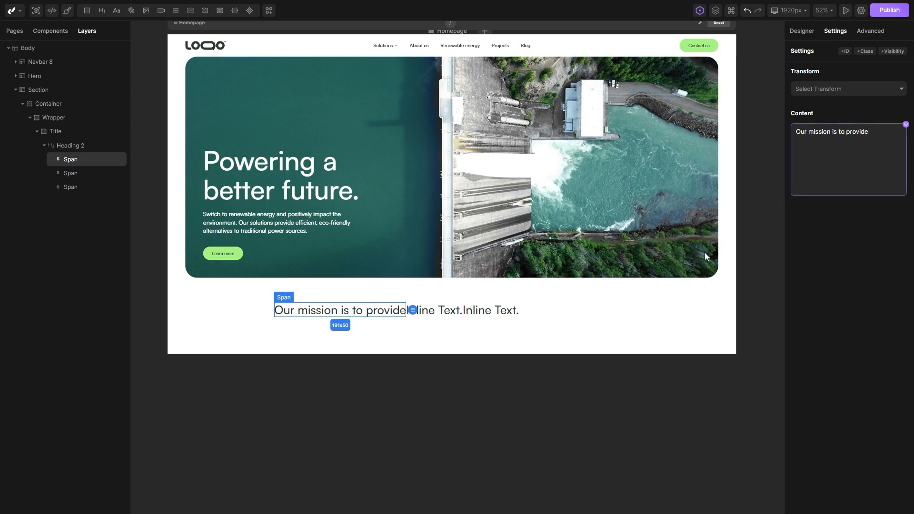
pyautogui.click(443, 314)
pyautogui.click(859, 164)
pyautogui.hotkey('ctrl', 'a')
pyautogui.write('innovative and sustainable green energy solutions')
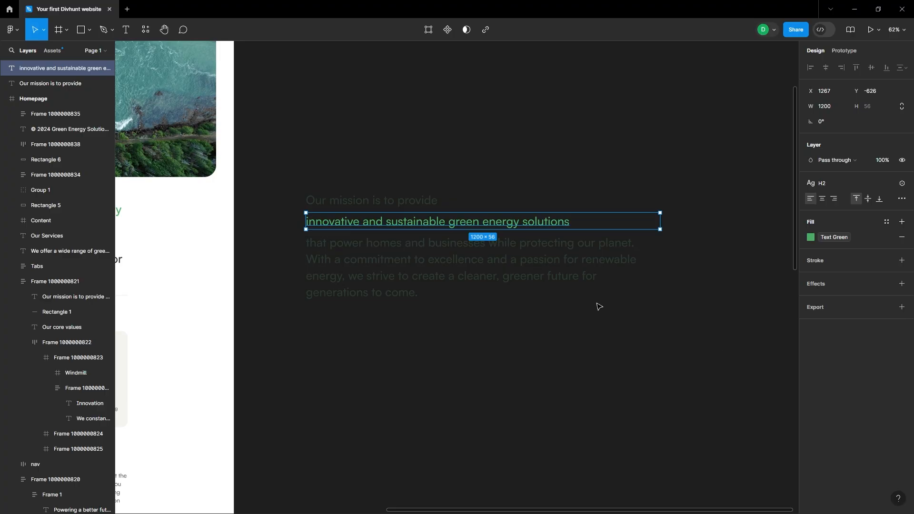
# Copy the remaining dark heading text from Figma into the third span in Divhunt, from "that power homes and businesses" through "generations to come.".
pyautogui.click(516, 272)
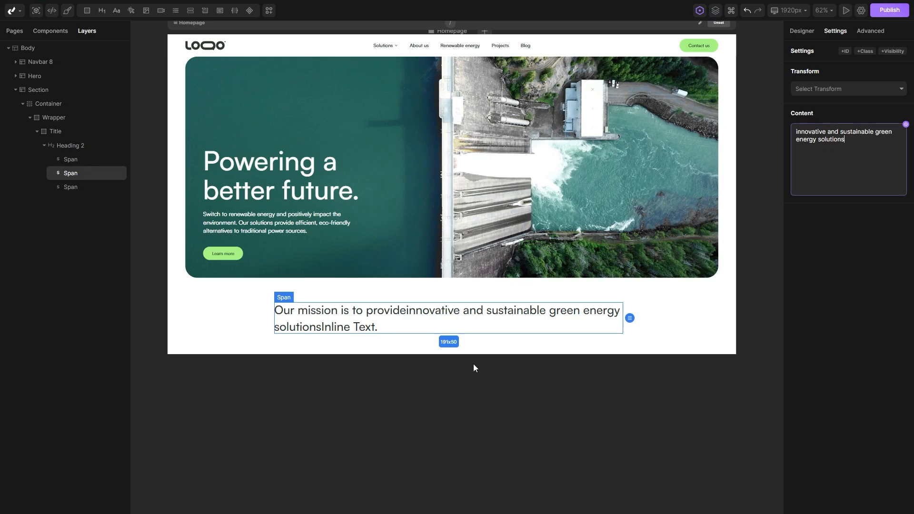
pyautogui.click(88, 187)
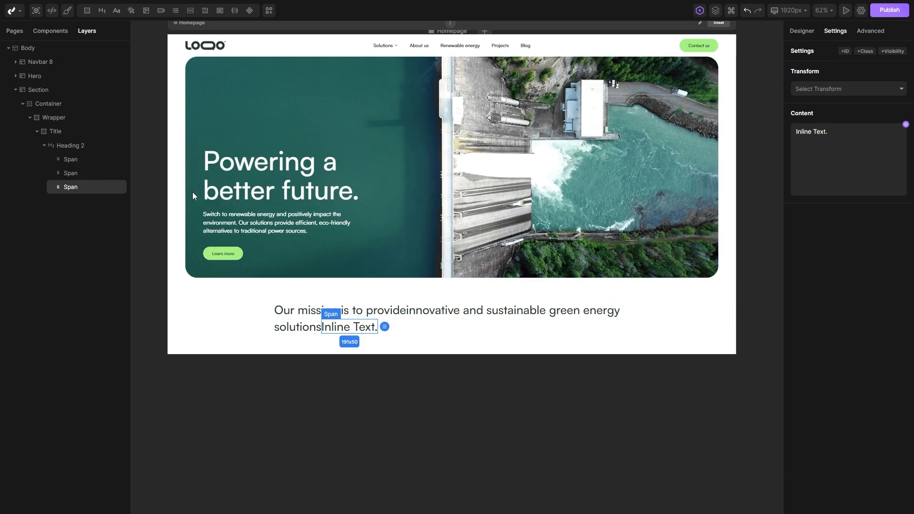
pyautogui.click(838, 181)
pyautogui.hotkey('ctrl', 'a')
pyautogui.write('that power homes and businesses while protecting our planet. With a commitment to excellence and a passion for renewable energy, we strive to create a cleaner, greener future for generations to come.')
pyautogui.scroll(3, 419, 362)
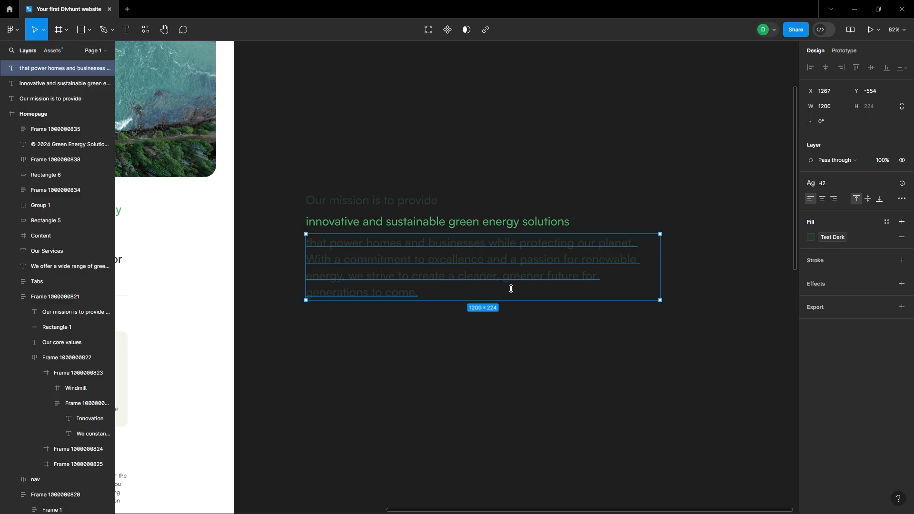
# Check the green heading text in Figma and set the second span's text colour to Text Green in Divhunt.
pyautogui.click(438, 224)
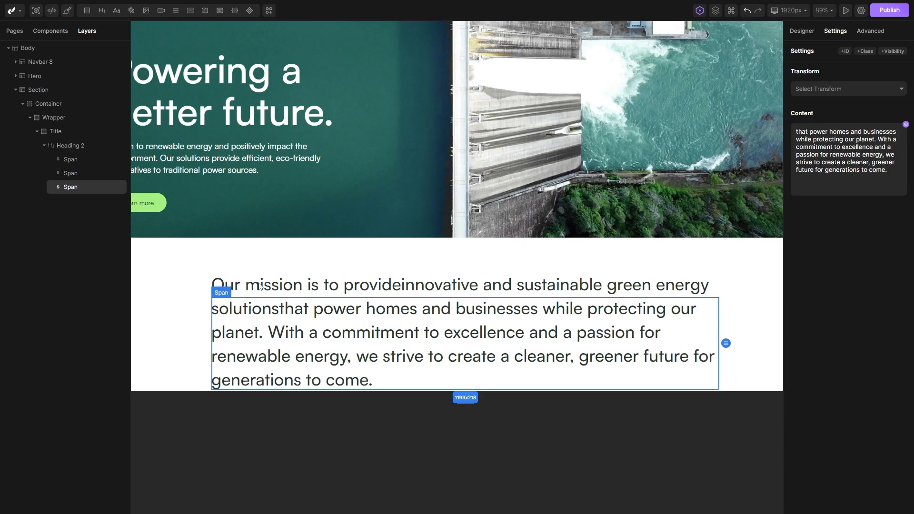
pyautogui.click(70, 173)
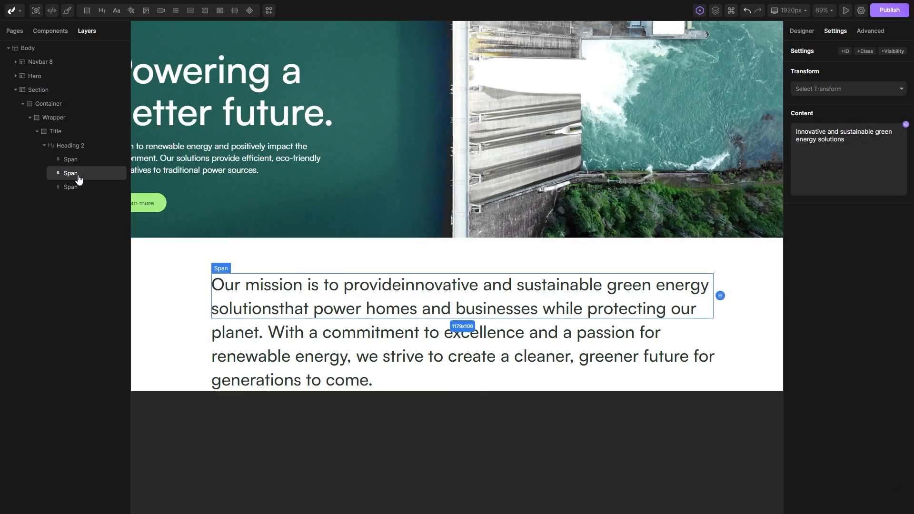
pyautogui.click(793, 33)
pyautogui.click(799, 273)
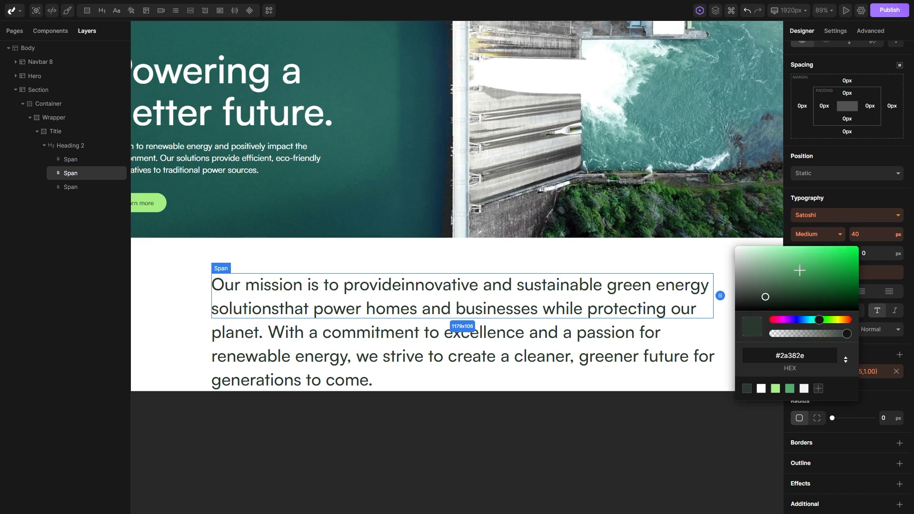
pyautogui.click(790, 390)
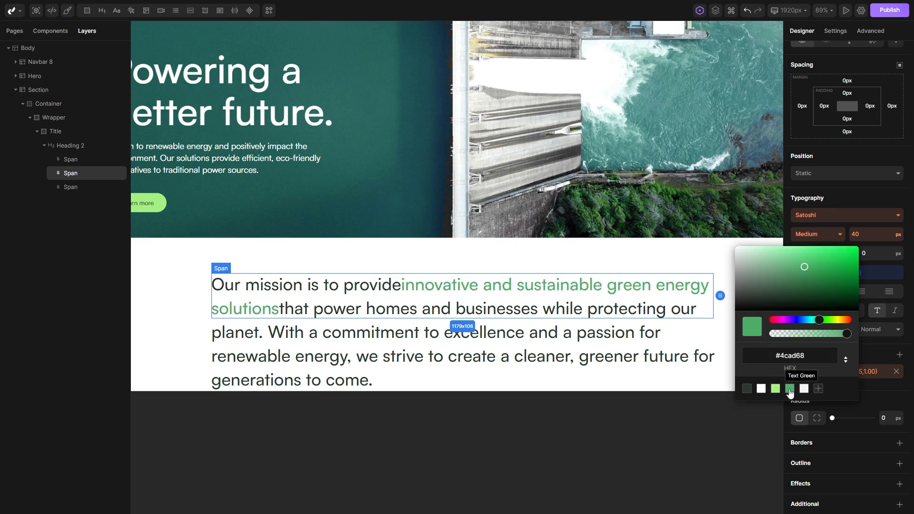
pyautogui.click(545, 401)
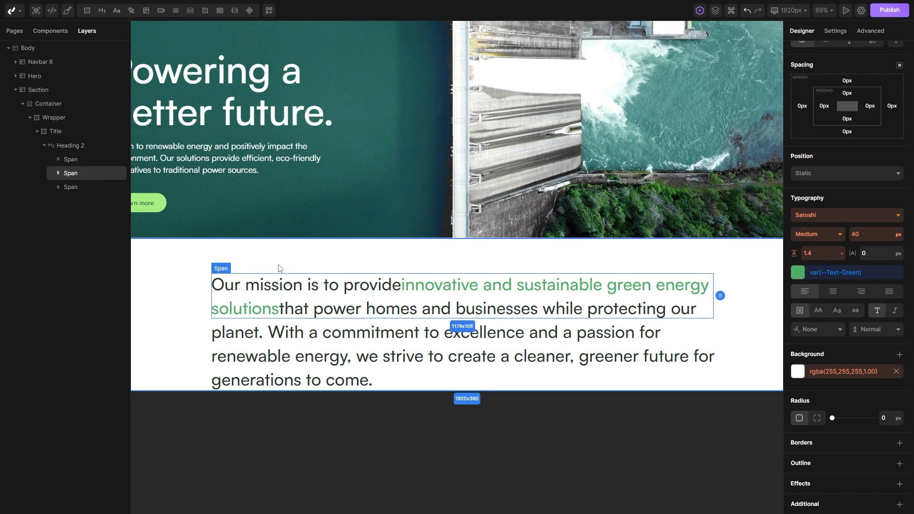
# Set the green span's left and right margins to 10 px to separate it from the adjoining text.
pyautogui.scroll(3, 402, 295)
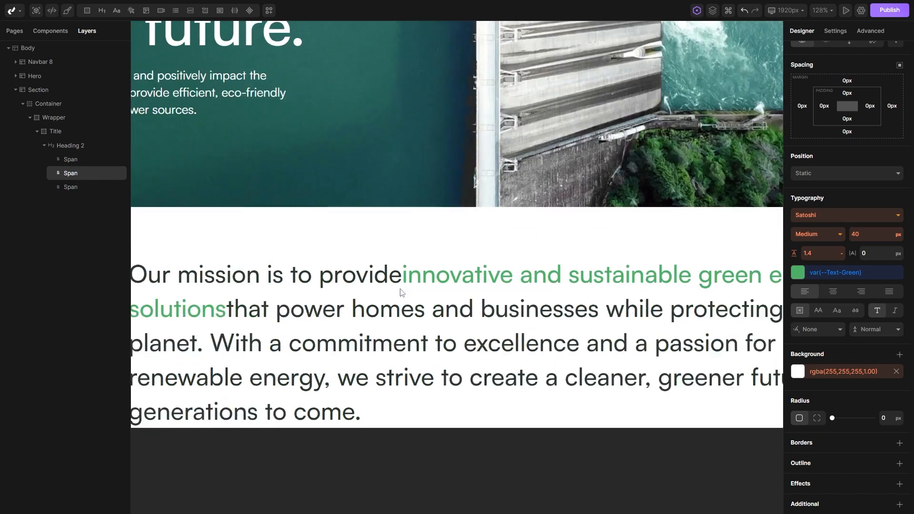
pyautogui.scroll(1, 388, 288)
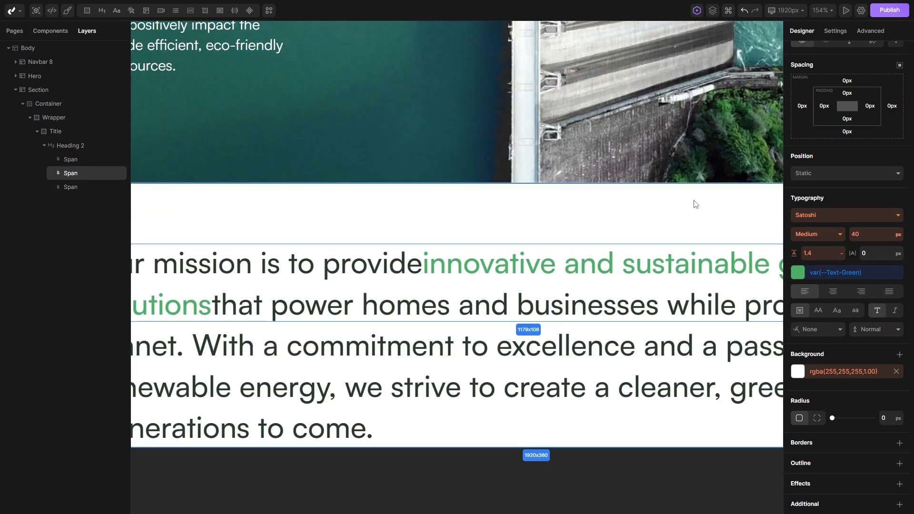
pyautogui.scroll(4, 853, 259)
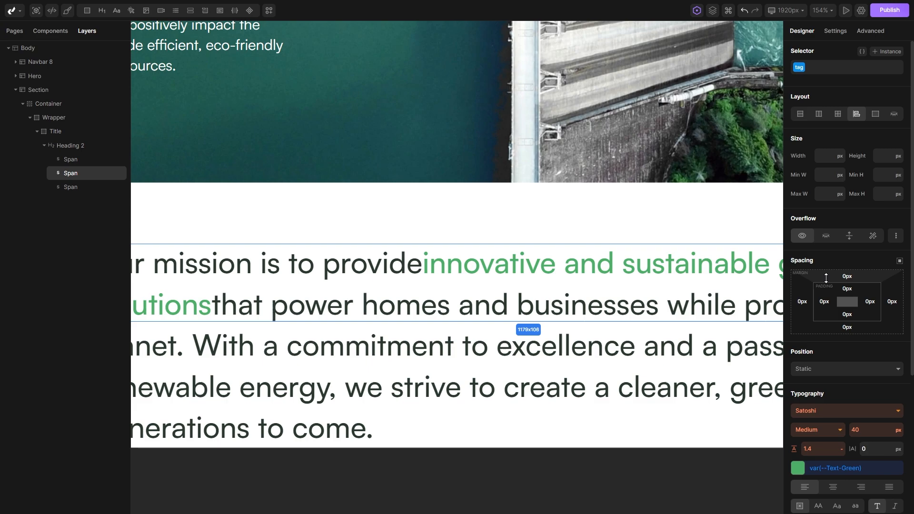
pyautogui.scroll(-2, 804, 267)
pyautogui.moveTo(802, 266); pyautogui.dragTo(802, 268)
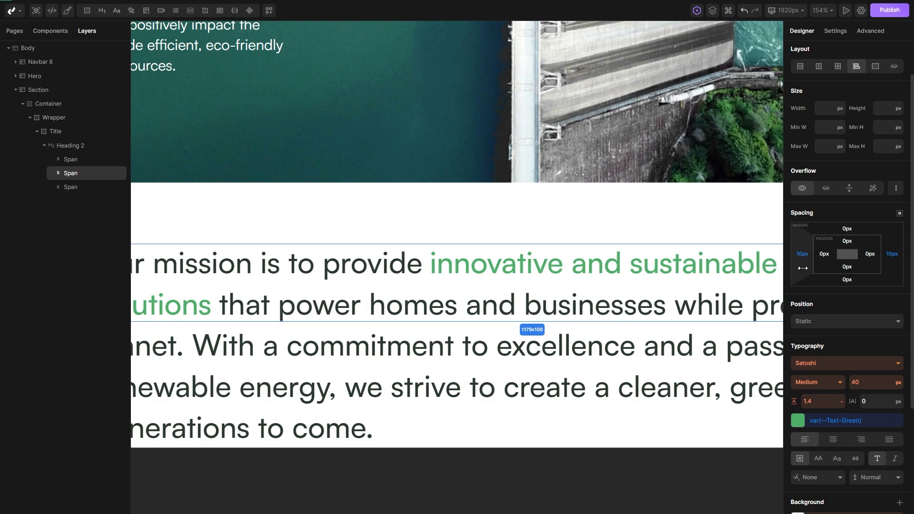
# Consult the Figma layout beneath the mission heading and add a div inside the Wrapper below Title in Divhunt.
pyautogui.click(533, 190)
pyautogui.scroll(-2, 531, 188)
pyautogui.scroll(-3, 532, 188)
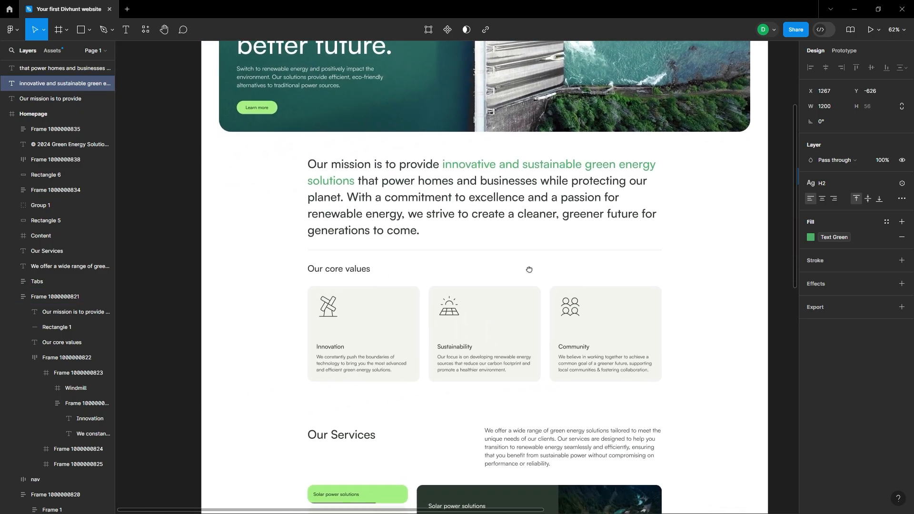
pyautogui.click(284, 260)
pyautogui.scroll(5, 466, 259)
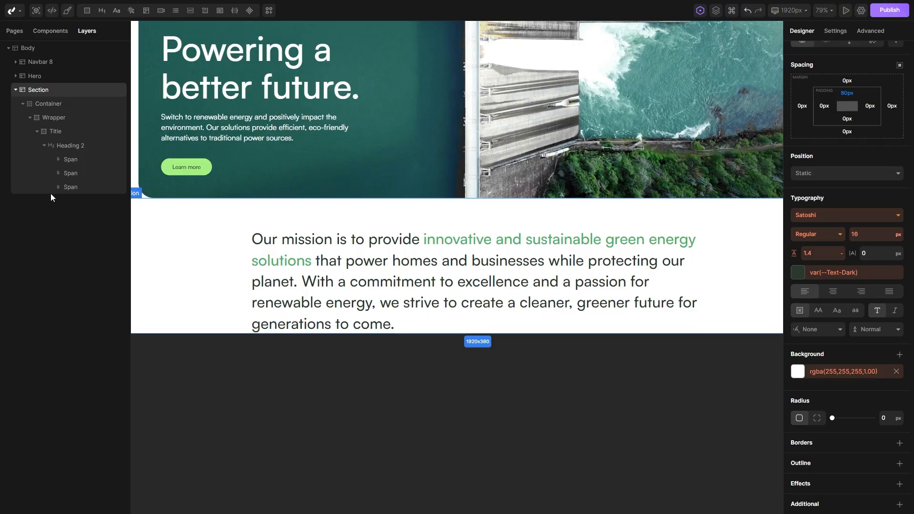
pyautogui.click(37, 131)
pyautogui.click(61, 117)
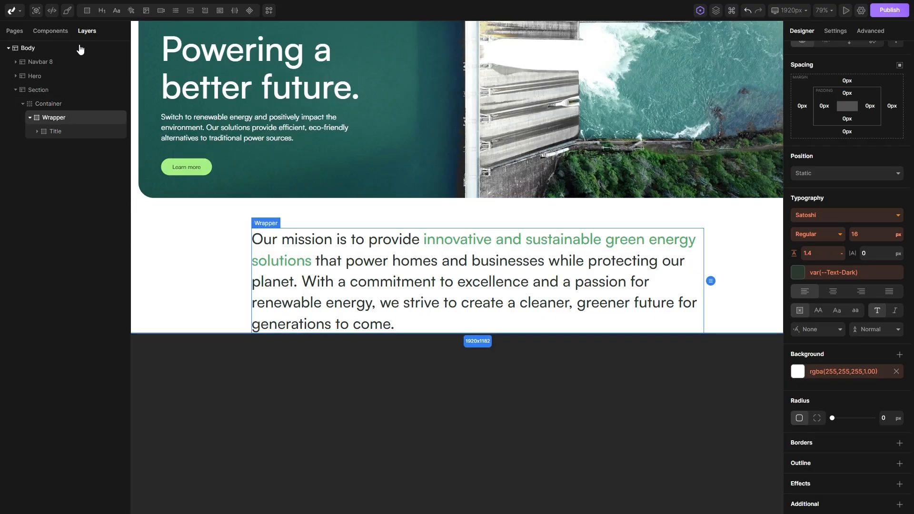
pyautogui.click(87, 11)
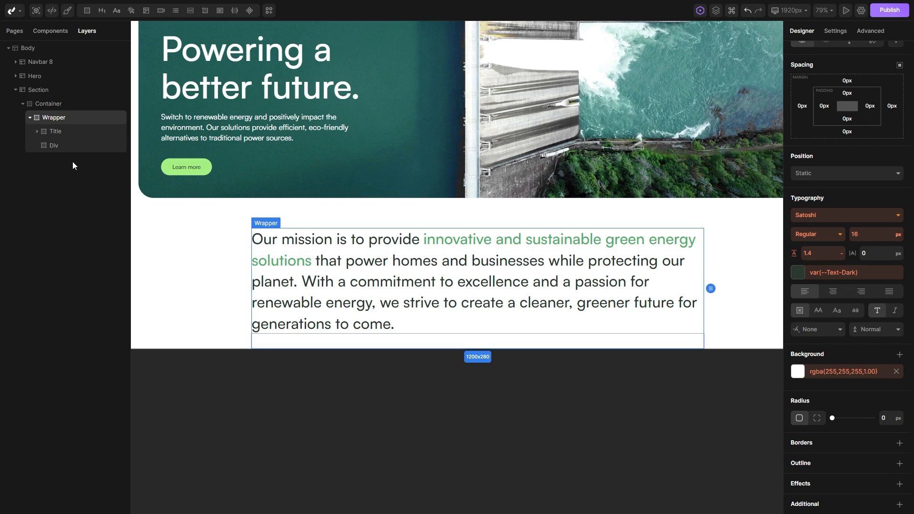
pyautogui.click(55, 146)
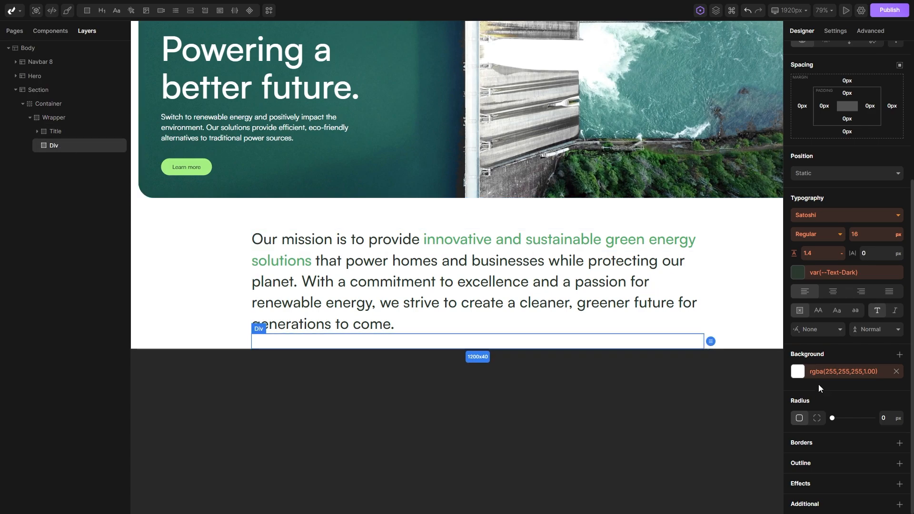
# Set the new div's width to 100% and its height to 1 px.
pyautogui.scroll(5, 818, 384)
pyautogui.click(824, 155)
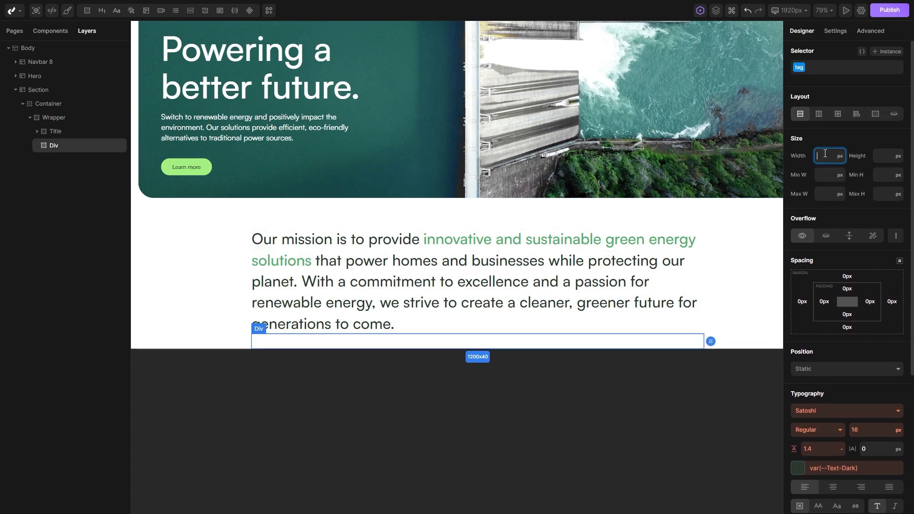
pyautogui.write('10')
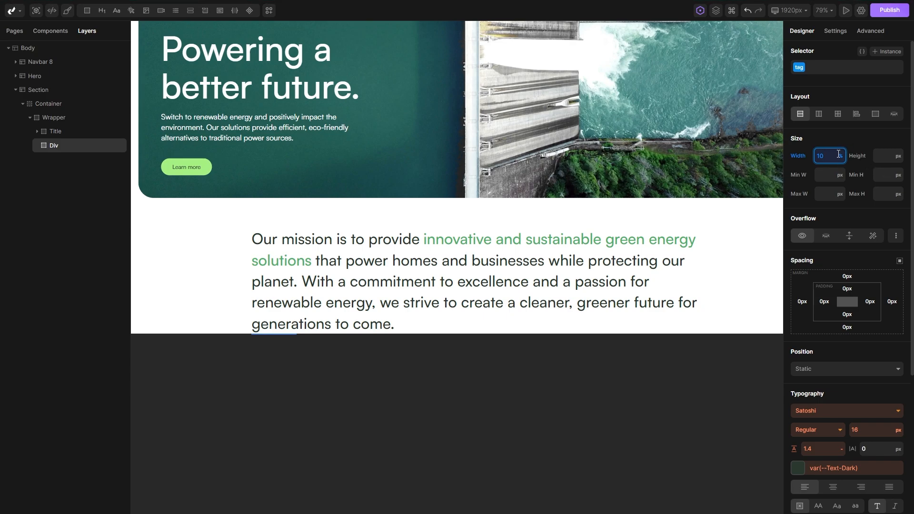
pyautogui.write('%0')
pyautogui.click(883, 160)
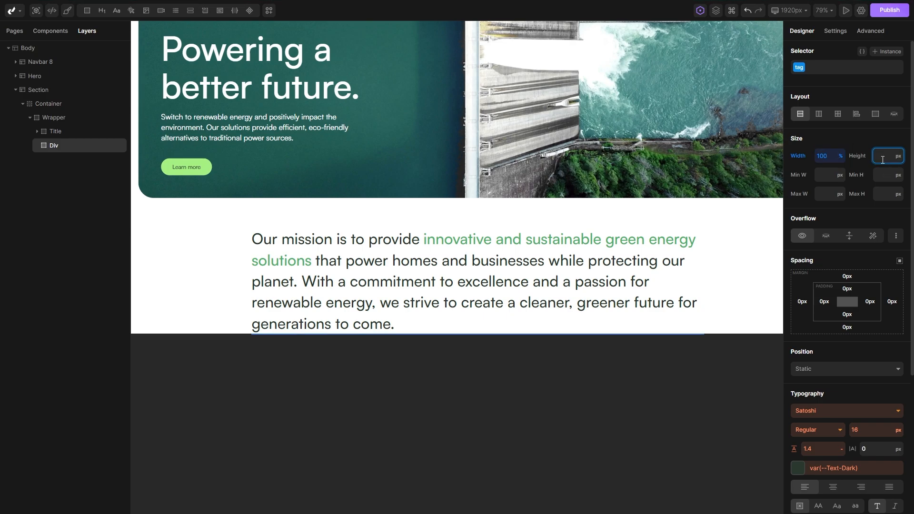
# Give the divider div the Text Dark background colour at 0.15 opacity and compare it with the divider line in Figma.
pyautogui.scroll(-5, 852, 216)
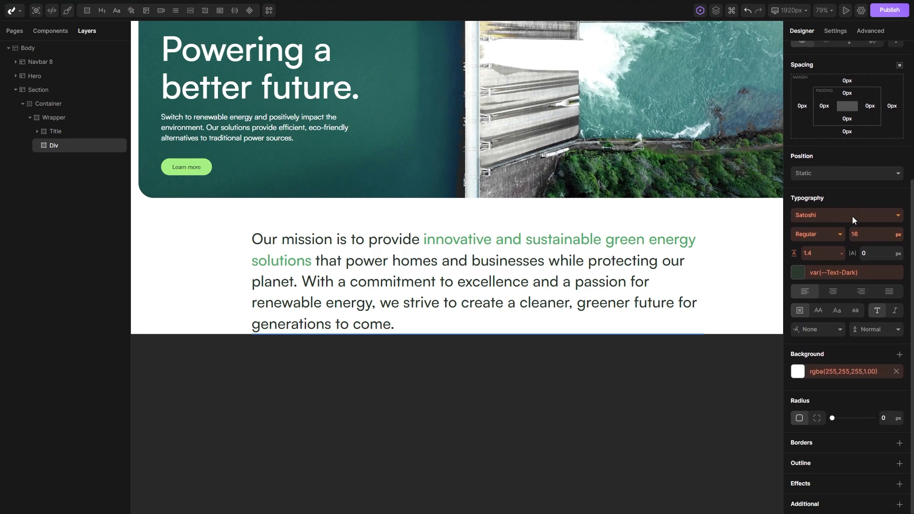
pyautogui.click(798, 371)
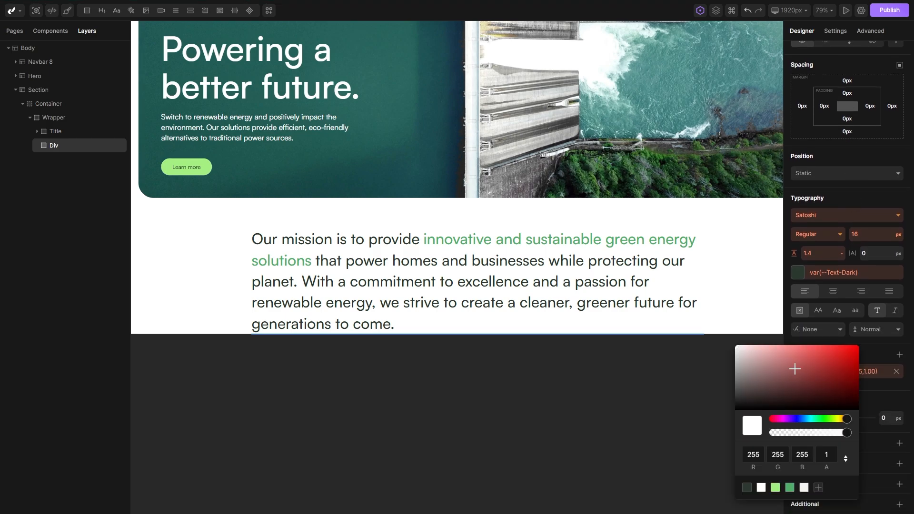
pyautogui.click(747, 488)
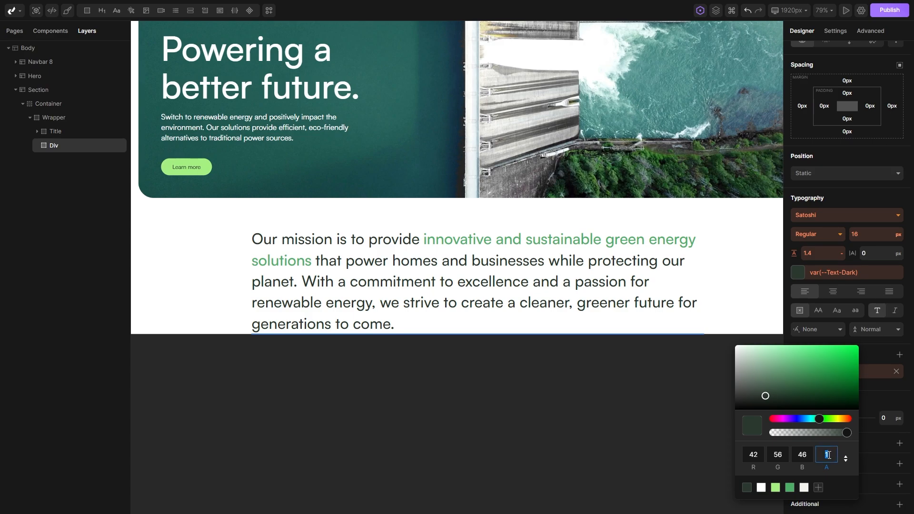
pyautogui.write('0.')
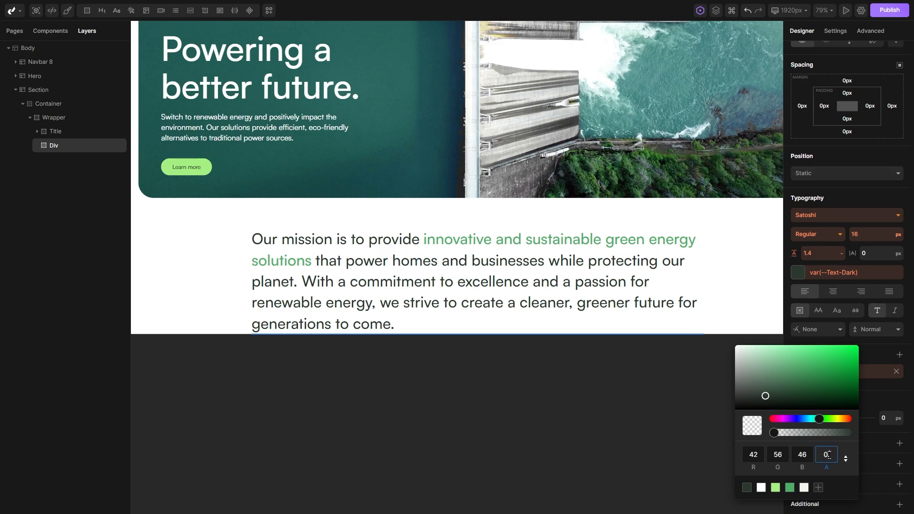
pyautogui.write('15')
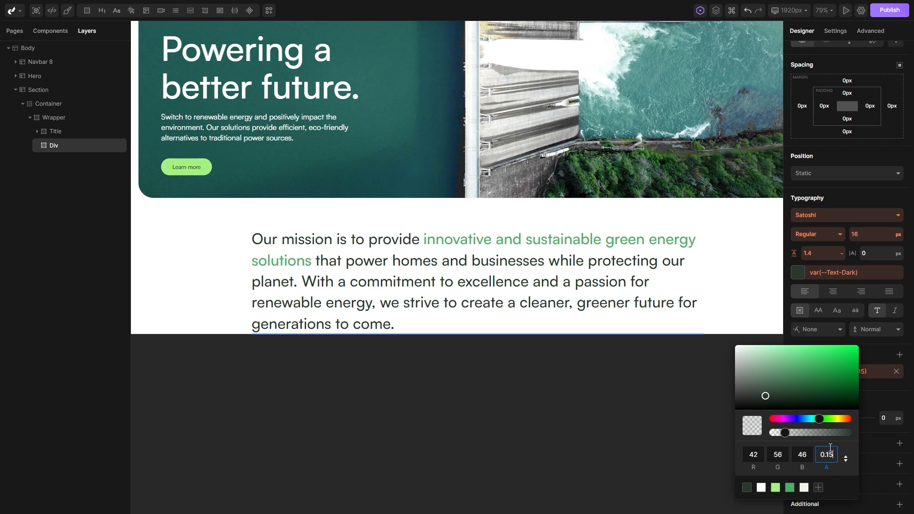
pyautogui.press('Return')
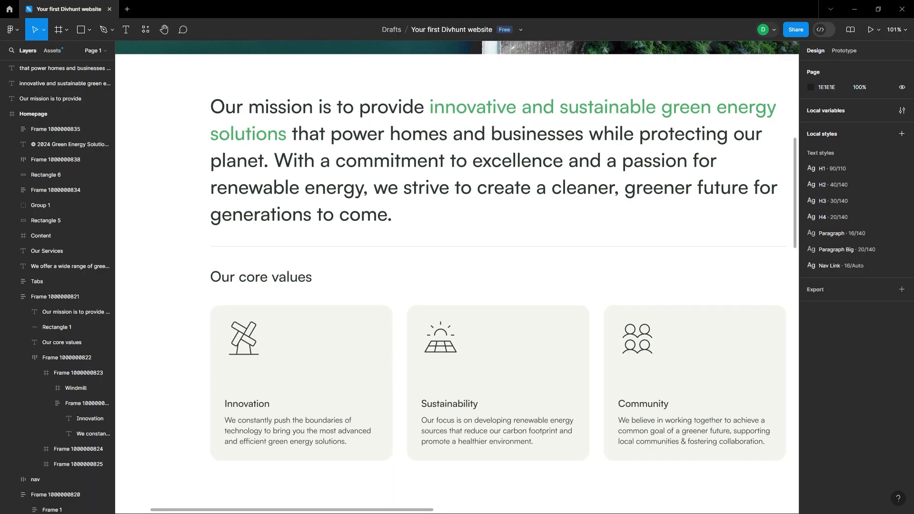
pyautogui.click(306, 247)
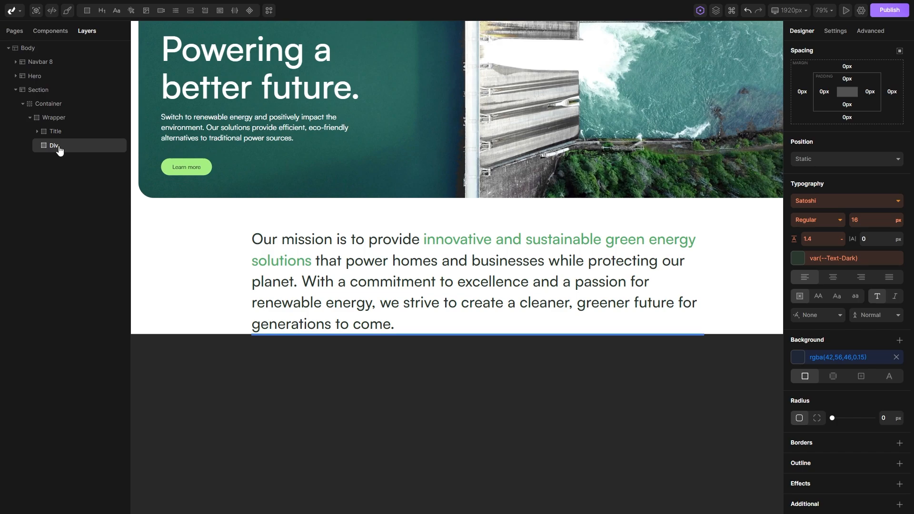
# Label the divider div Separator in Divhunt and set its top and bottom margins to 40 px.
pyautogui.rightClick(60, 151)
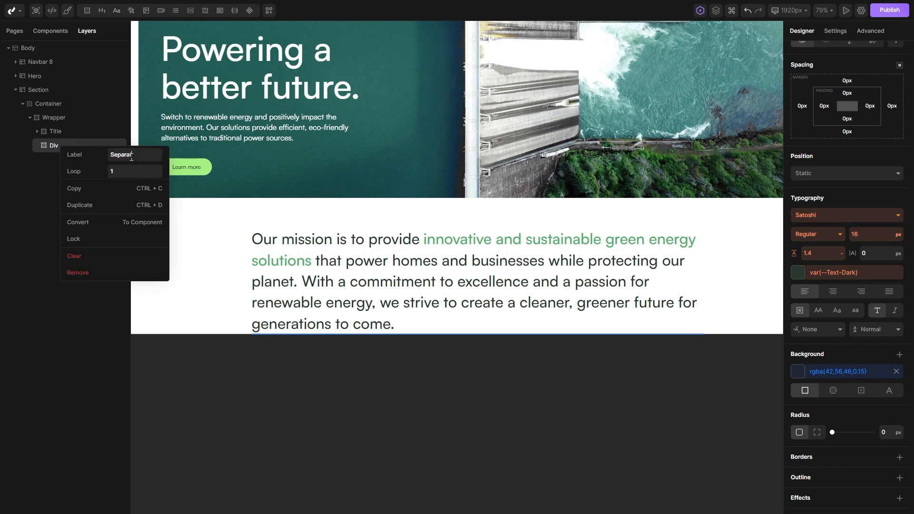
pyautogui.write('Separator')
pyautogui.press('Return')
pyautogui.scroll(5, 852, 305)
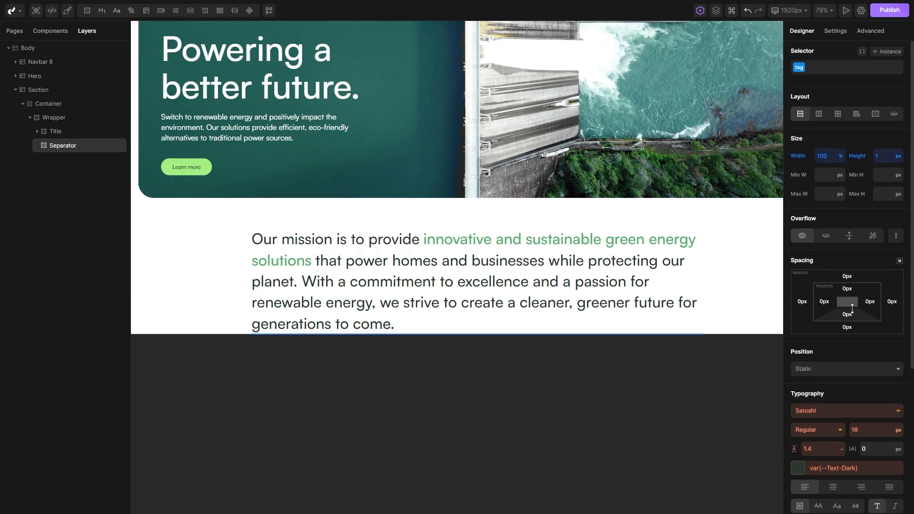
pyautogui.moveTo(861, 276); pyautogui.dragTo(863, 259)
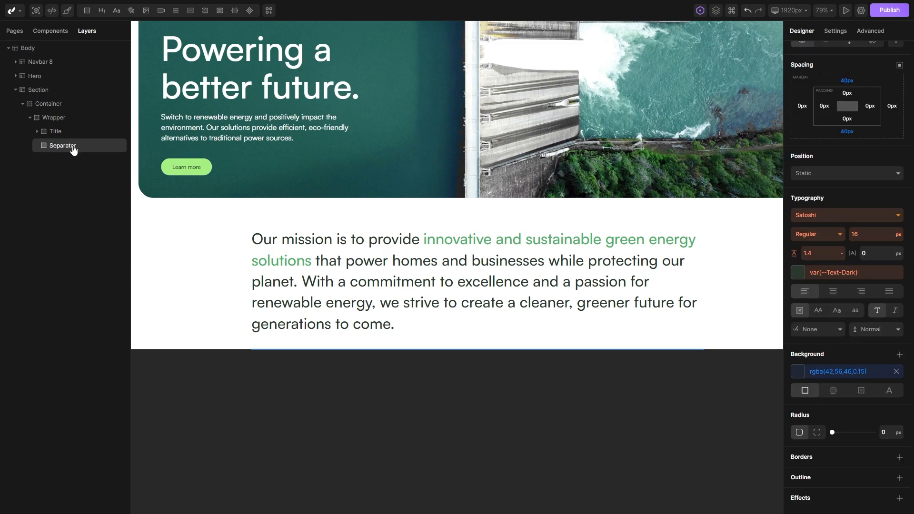
# Add another div inside the Wrapper below the Separator and switch to Figma to consult the core values design.
pyautogui.click(51, 122)
pyautogui.click(88, 11)
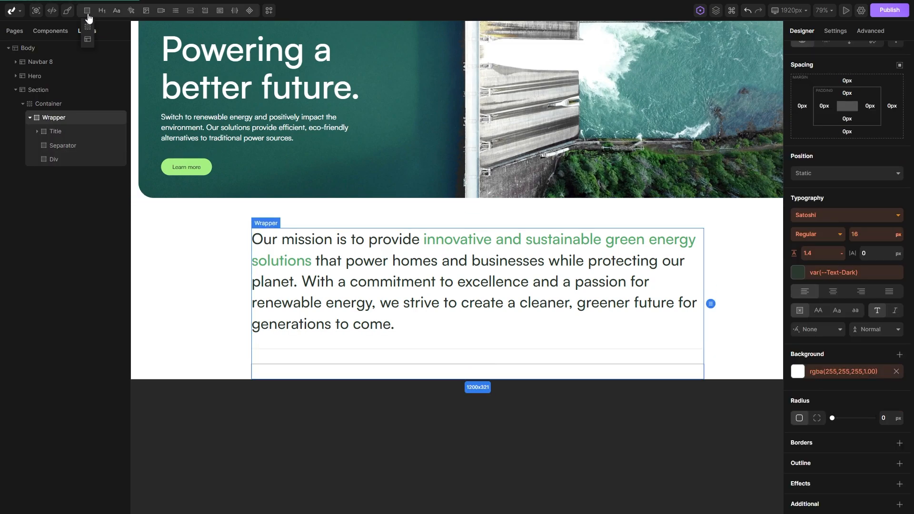
pyautogui.click(166, 269)
pyautogui.scroll(5, 304, 332)
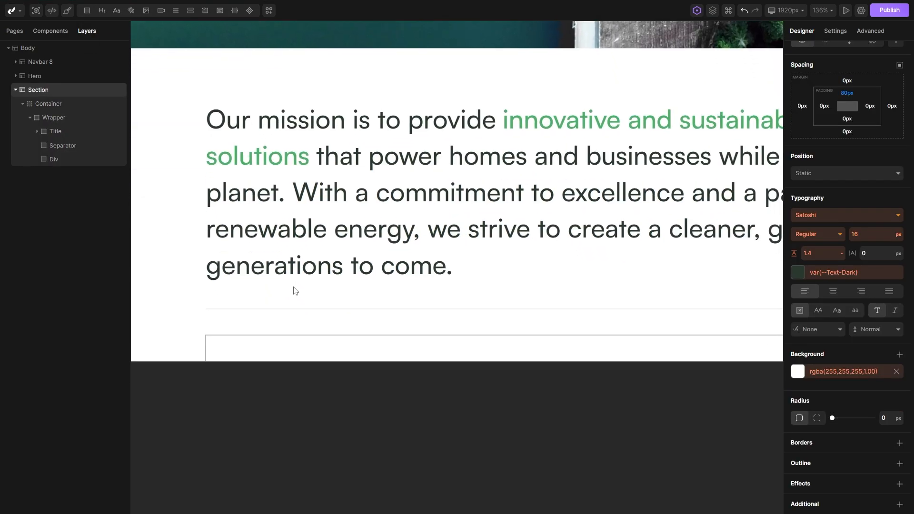
pyautogui.scroll(-4, 337, 326)
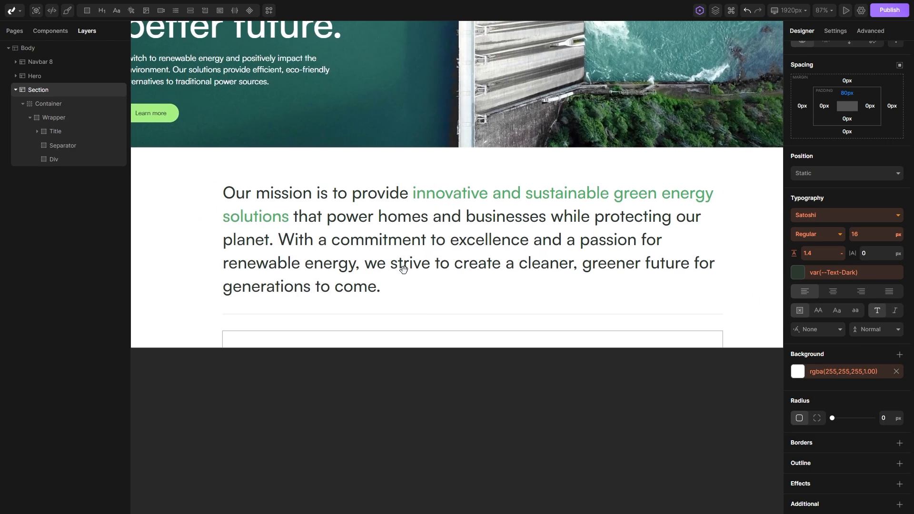
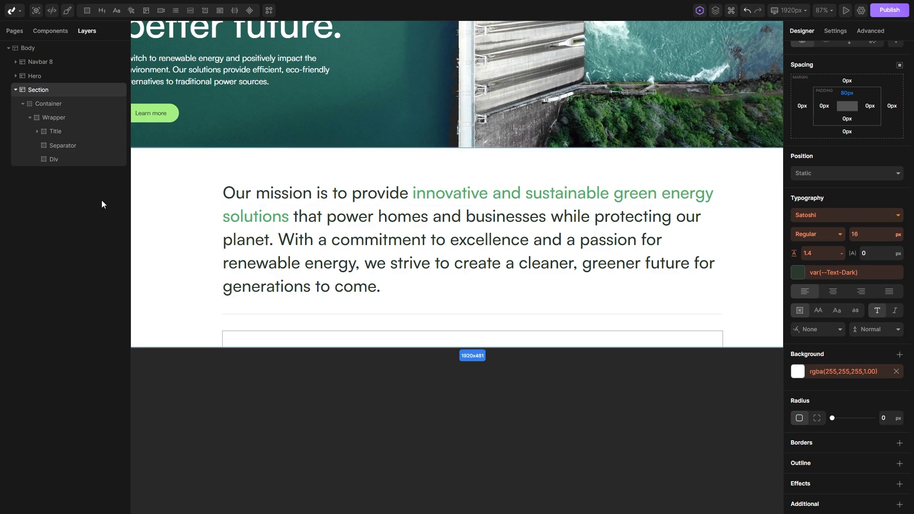
pyautogui.hotkey('alt', 'Tab')
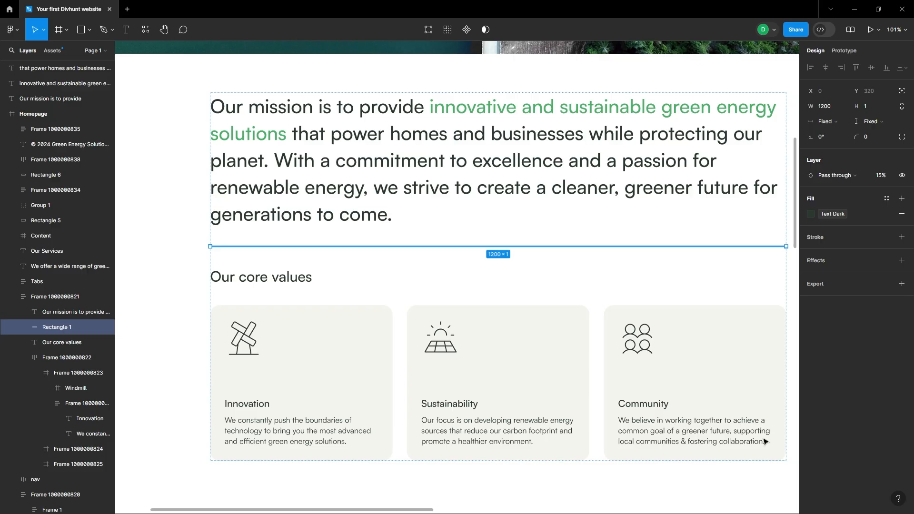
# Check the "Our core values" heading's style and spacing in Figma, and label the div below the Separator Grid in Divhunt.
pyautogui.moveTo(549, 360); pyautogui.dragTo(504, 307)
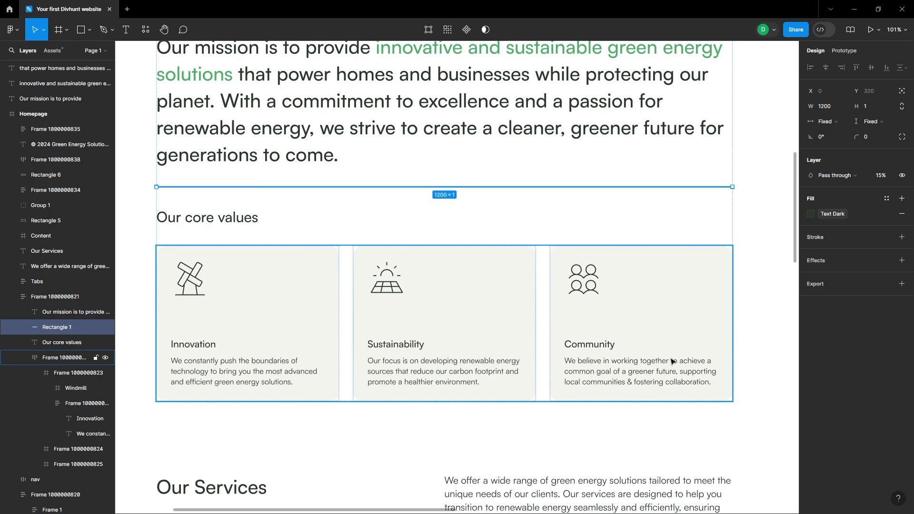
pyautogui.click(224, 226)
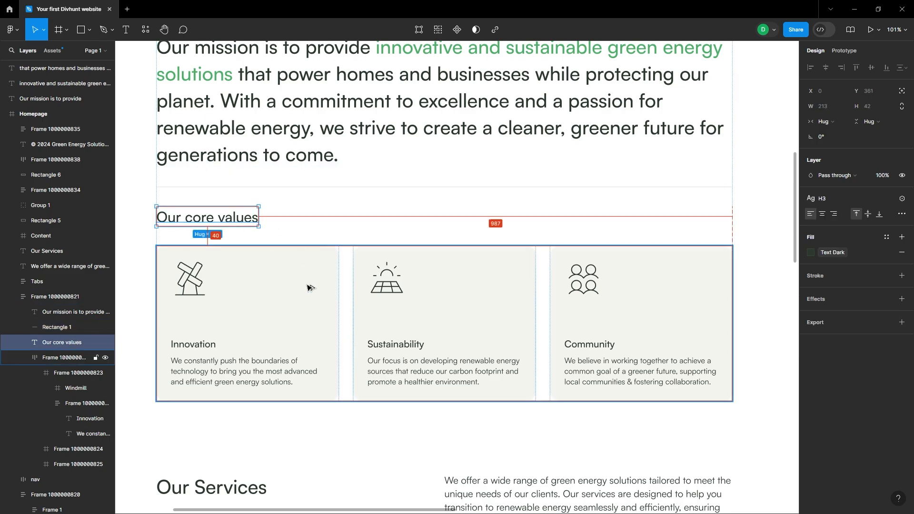
pyautogui.hotkey('alt', 'Tab')
pyautogui.click(53, 159)
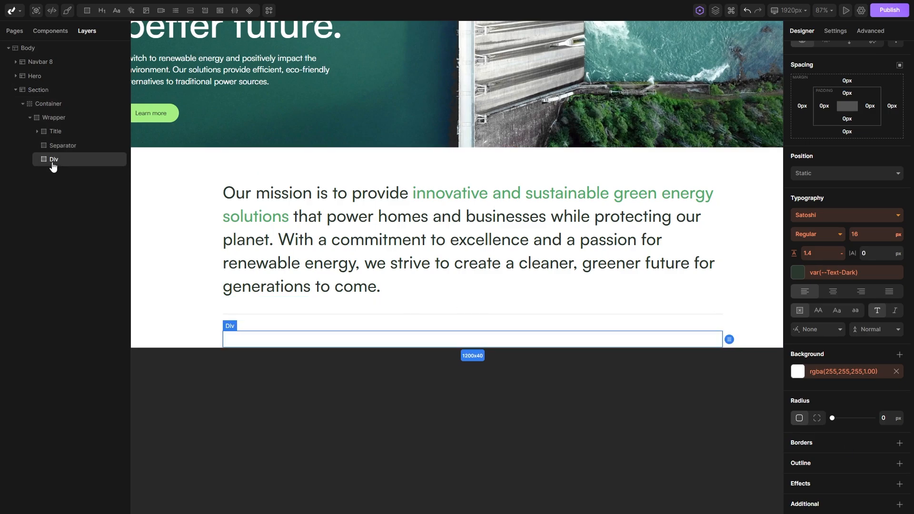
pyautogui.rightClick(55, 160)
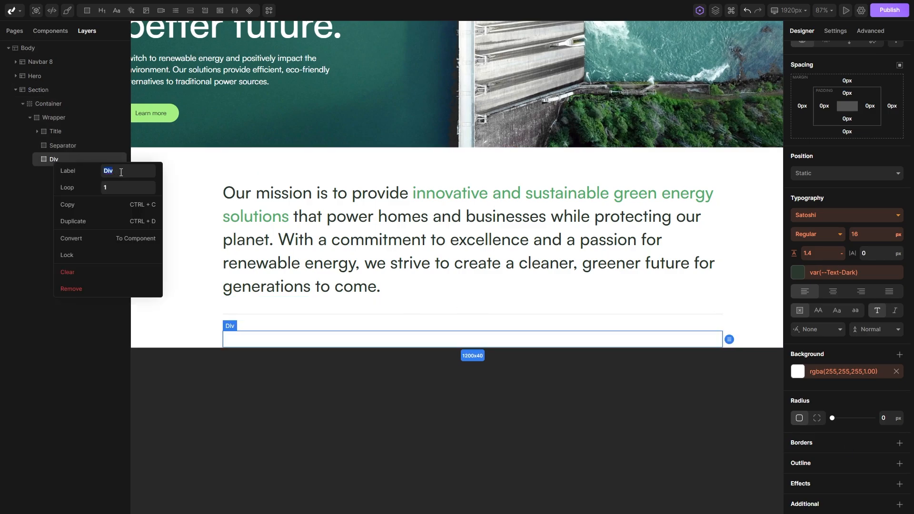
pyautogui.press('Return')
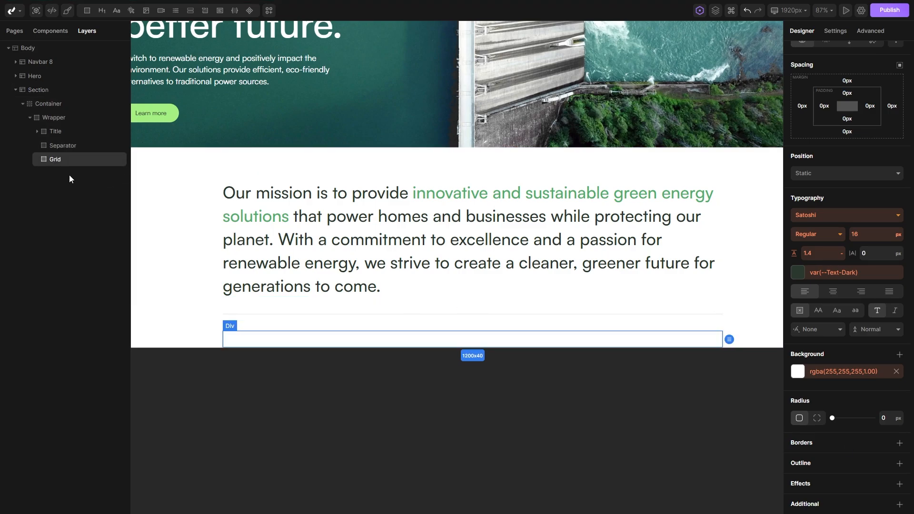
# Add a Heading 3 inside the Grid div with the text "Our core values".
pyautogui.moveTo(103, 12)
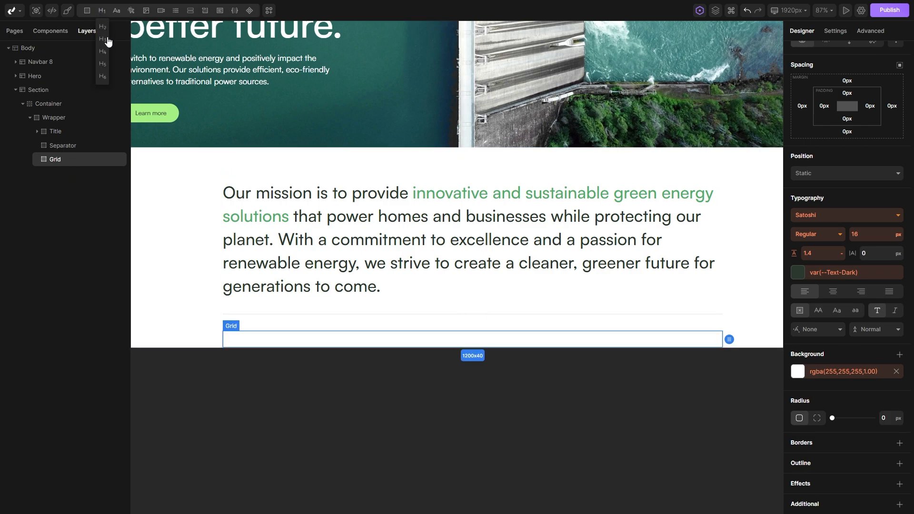
pyautogui.click(103, 40)
pyautogui.click(76, 174)
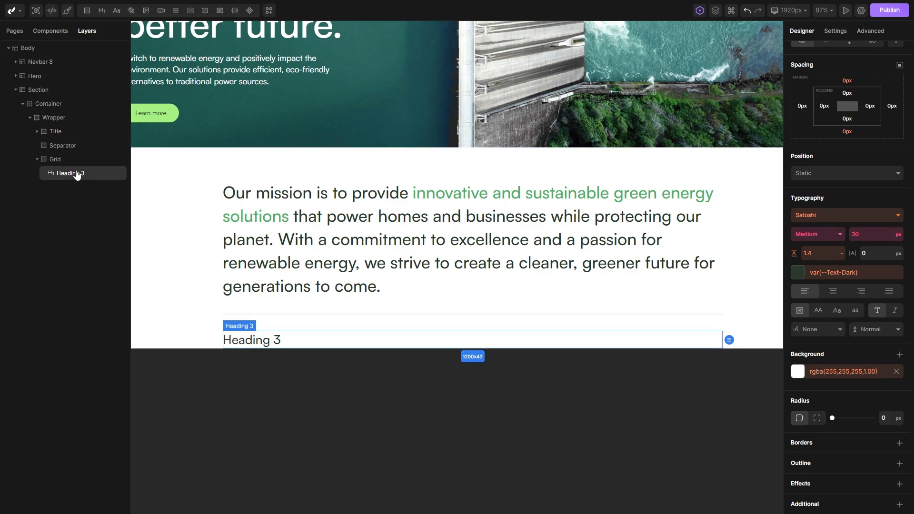
pyautogui.click(835, 31)
pyautogui.tripleClick(843, 184)
pyautogui.write('Our core values')
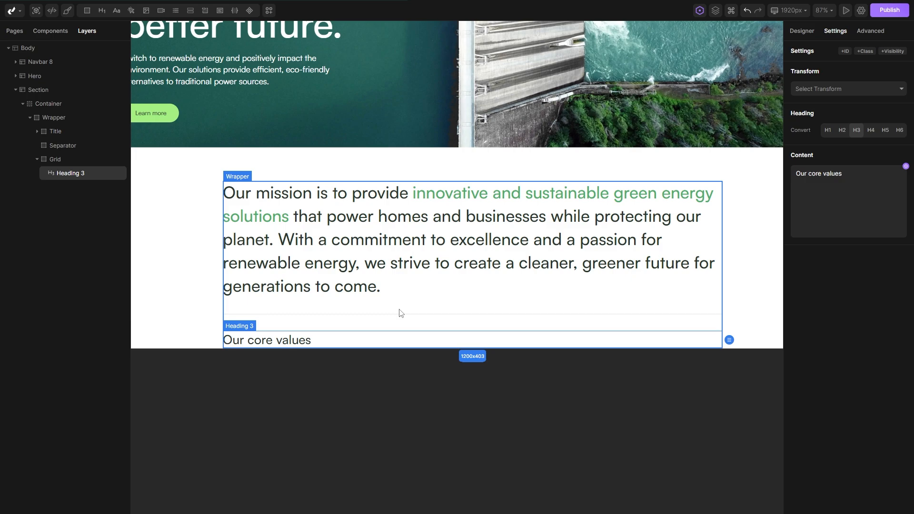
# Apply the existing mb-40 class to the "Our core values" heading.
pyautogui.click(802, 30)
pyautogui.click(839, 71)
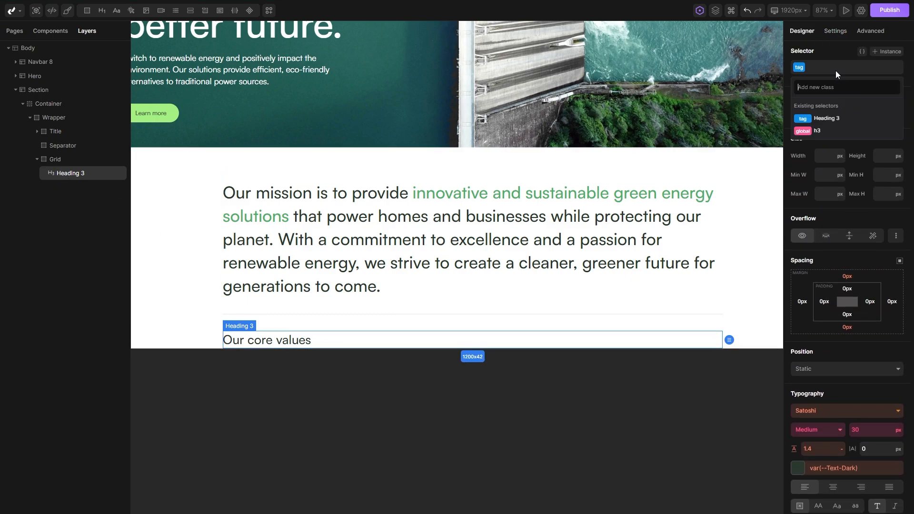
pyautogui.write('mb')
pyautogui.click(804, 130)
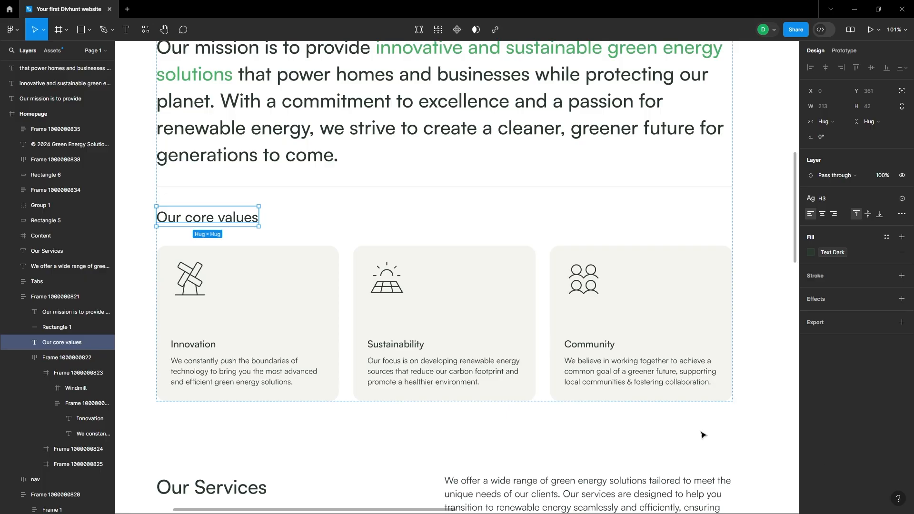
# Consult the value cards in Figma and add a div labelled Card Wrapper inside the Grid in Divhunt.
pyautogui.scroll(-2, 386, 306)
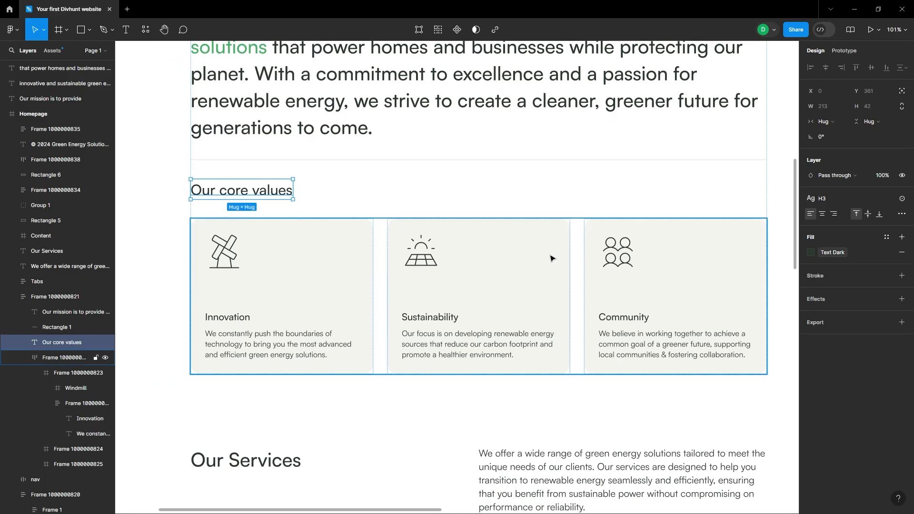
pyautogui.doubleClick(366, 245)
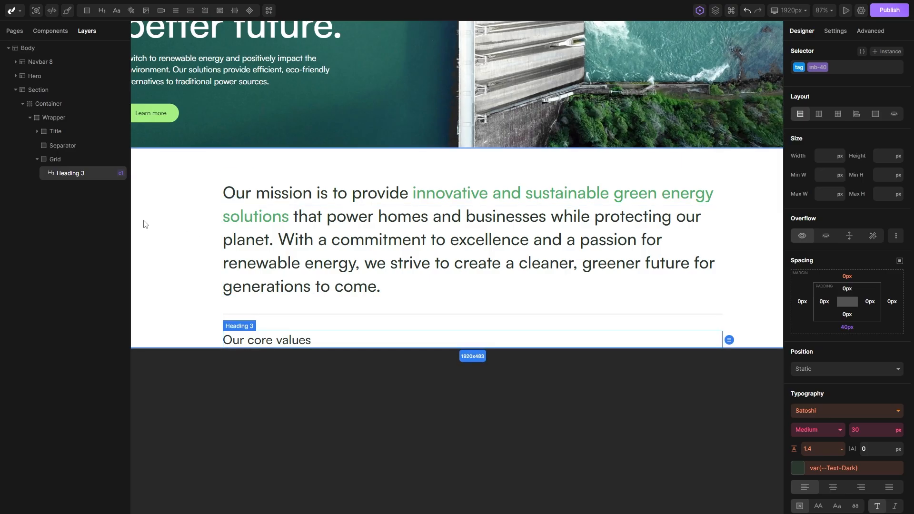
pyautogui.click(62, 160)
pyautogui.click(86, 10)
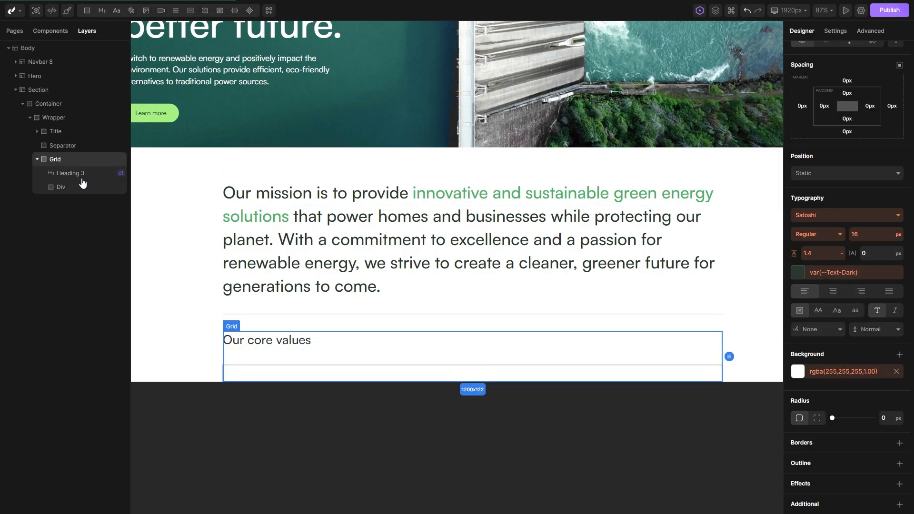
pyautogui.click(73, 188)
pyautogui.rightClick(73, 188)
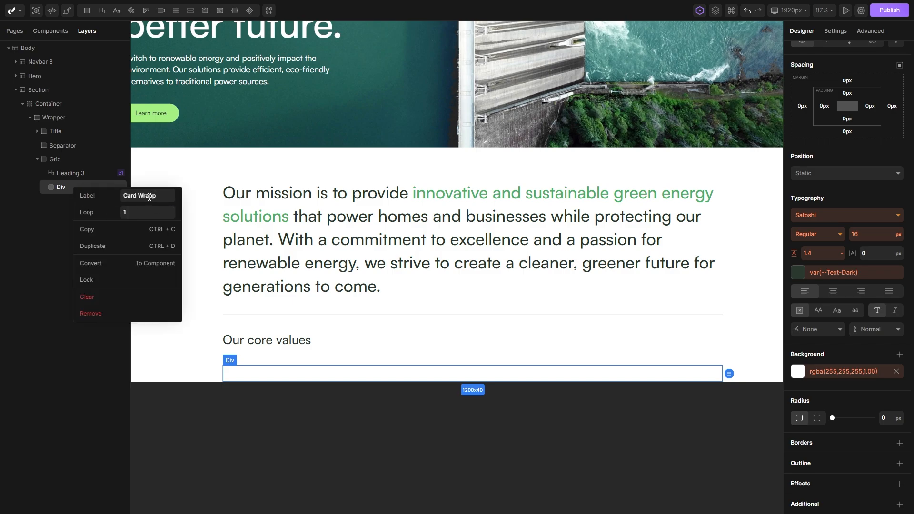
pyautogui.write('Card Wrapper')
pyautogui.press('Return')
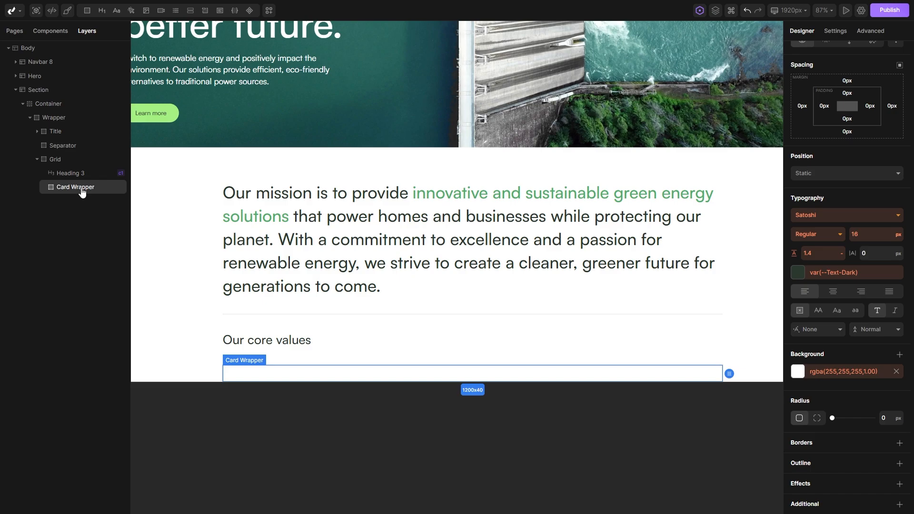
# Add a div inside the Card Wrapper and label it Card.
pyautogui.click(87, 11)
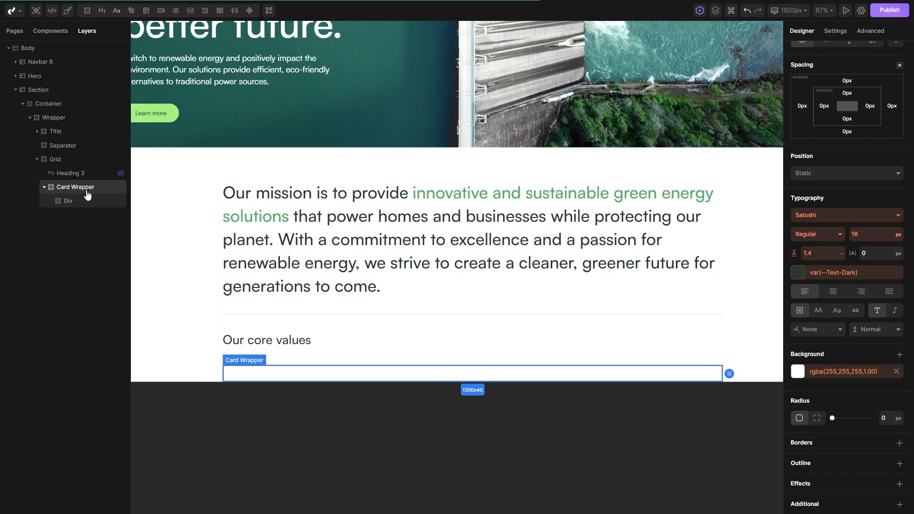
pyautogui.rightClick(74, 201)
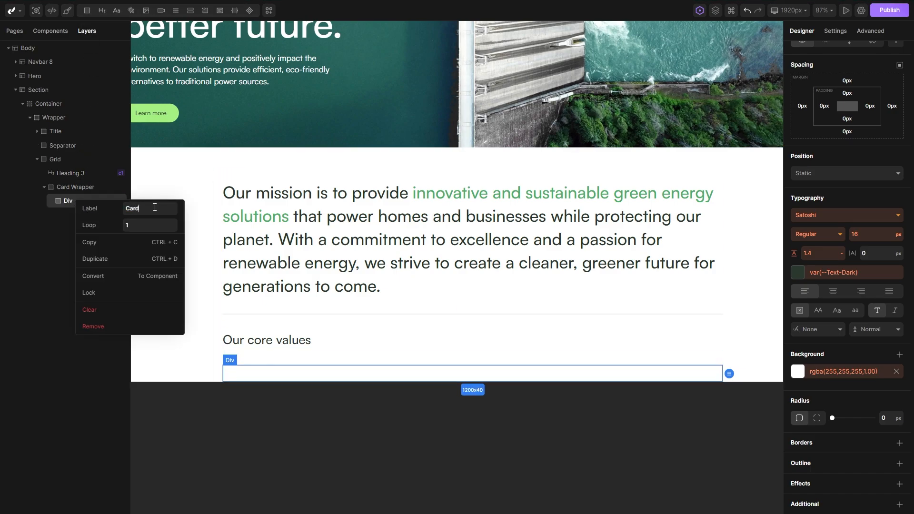
pyautogui.write('Card')
pyautogui.press('Return')
# Give the Card the Bg Secondary background colour and a corner radius of 20 px.
pyautogui.scroll(-1, 265, 310)
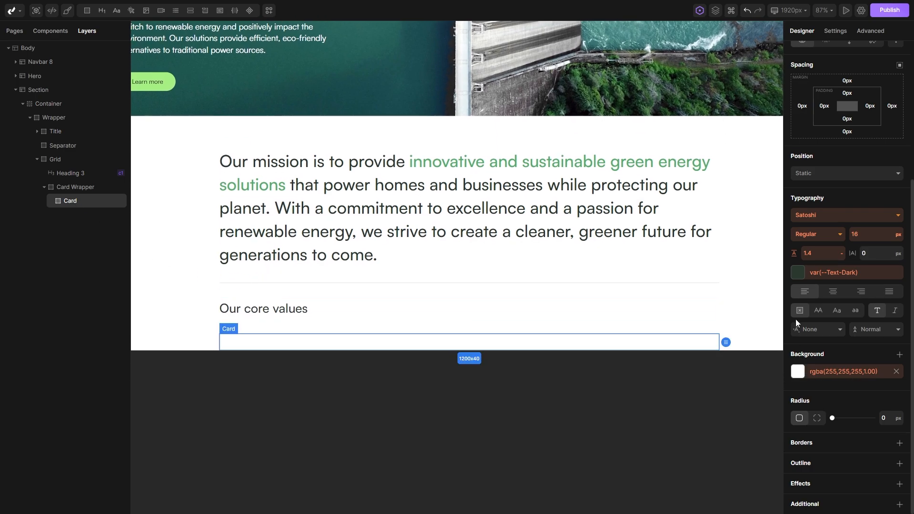
pyautogui.click(798, 371)
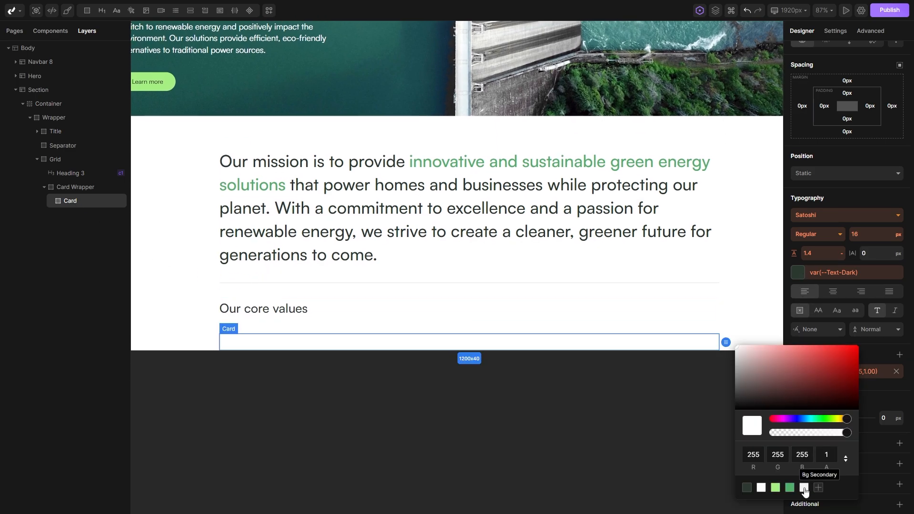
pyautogui.click(804, 486)
pyautogui.click(876, 439)
pyautogui.click(892, 419)
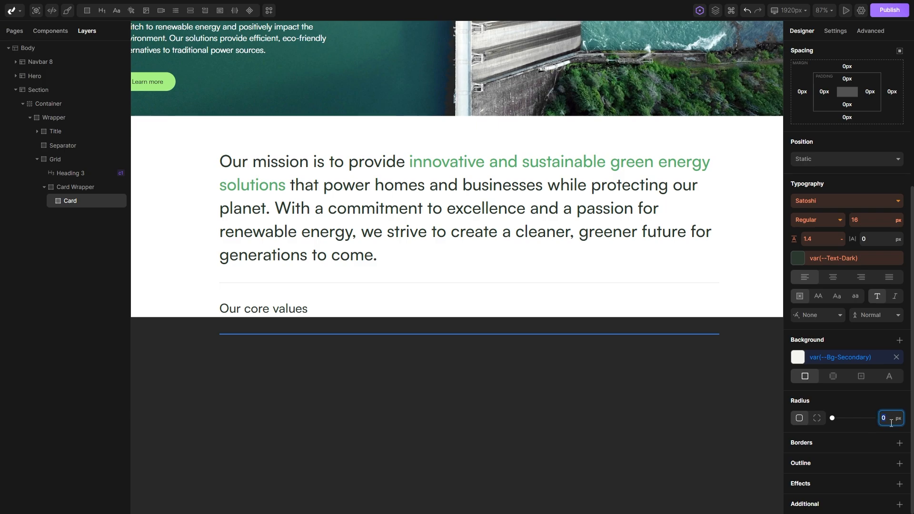
pyautogui.write('20')
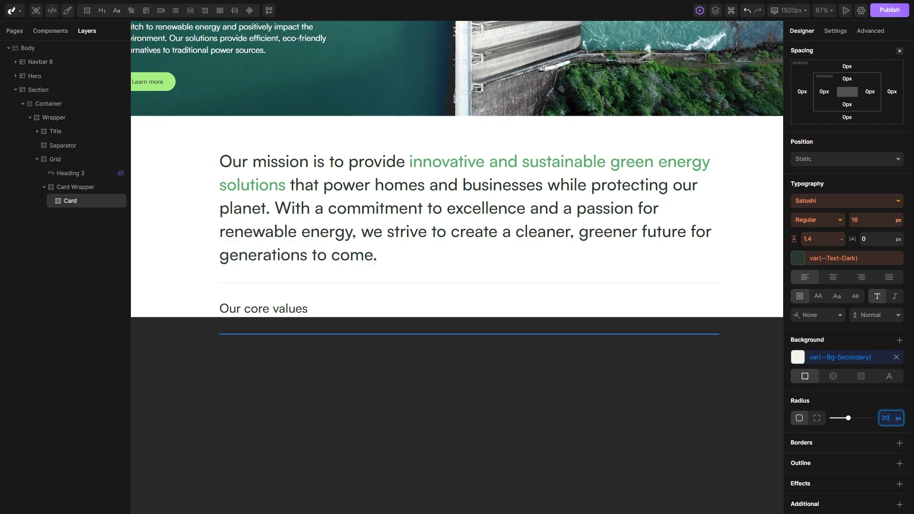
# Measure the Innovation card's inner spacing in Figma and set the Card's padding to 30 px on all sides in Divhunt.
pyautogui.hotkey('alt', 'Tab')
pyautogui.press('alt')
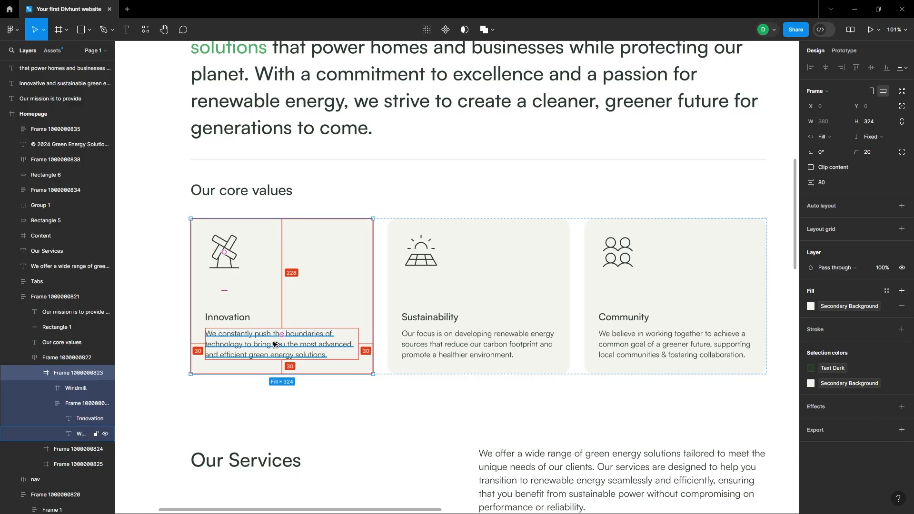
pyautogui.hotkey('alt', 'Tab')
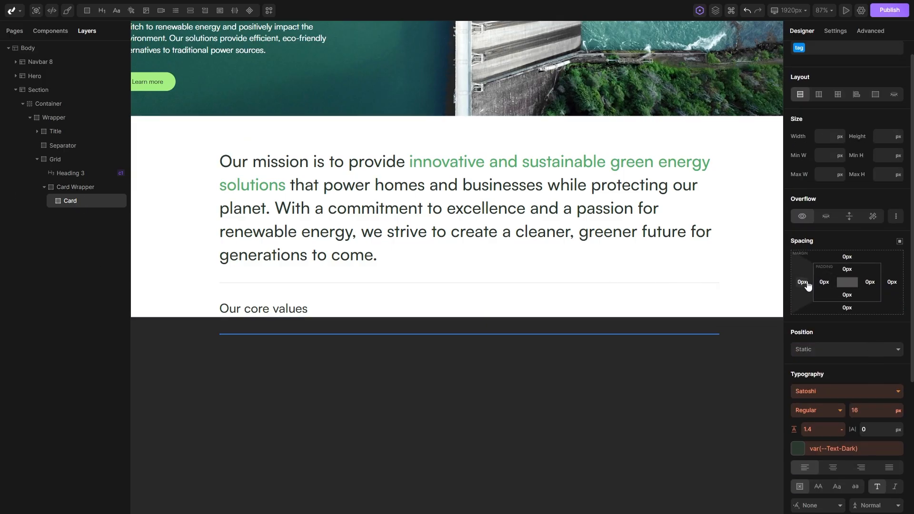
pyautogui.moveTo(821, 290); pyautogui.dragTo(835, 291)
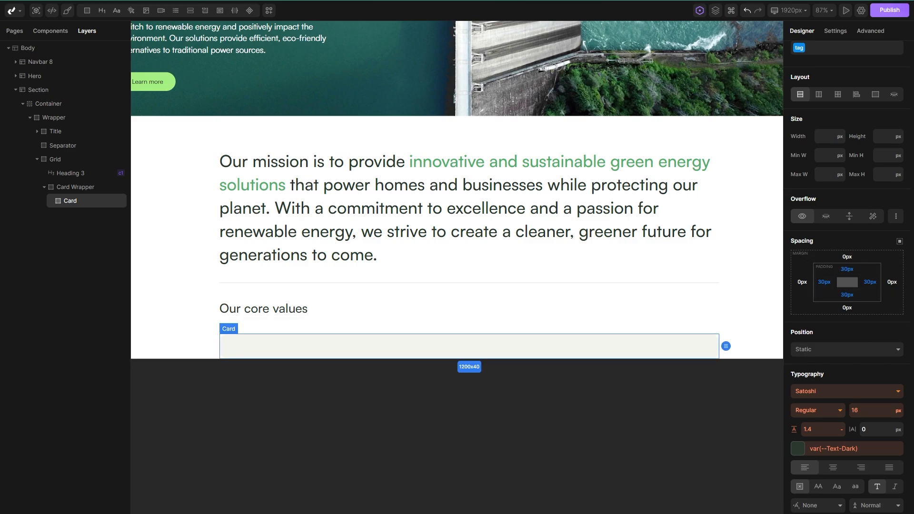
# Switch to Figma and inspect the text styles of the Innovation card's title and description.
pyautogui.hotkey('alt', 'Tab')
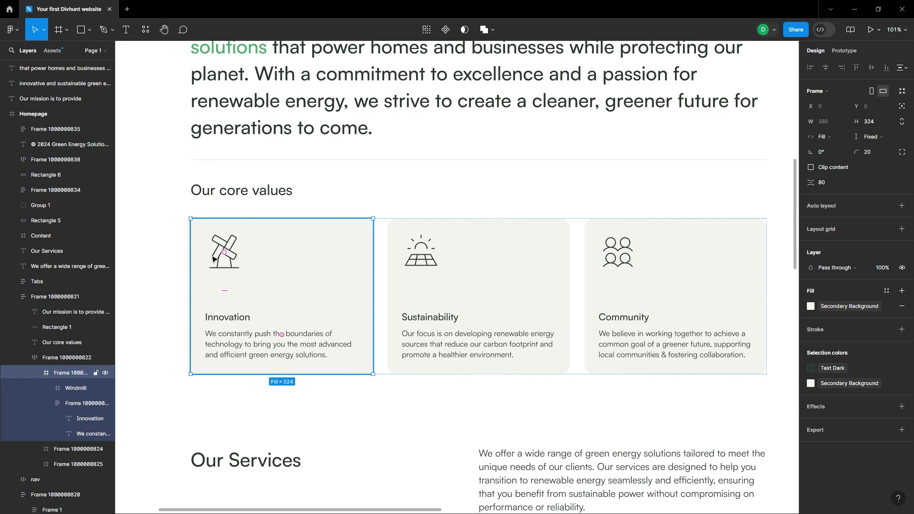
pyautogui.doubleClick(231, 317)
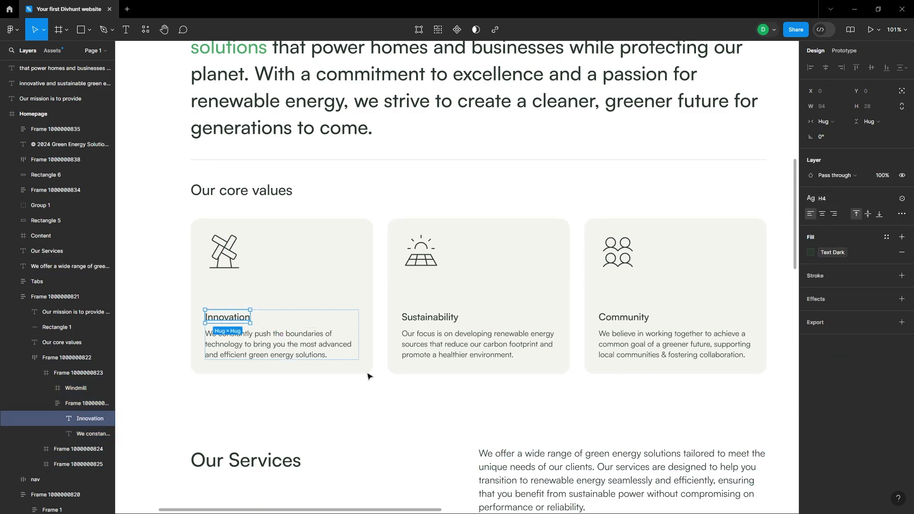
pyautogui.click(315, 353)
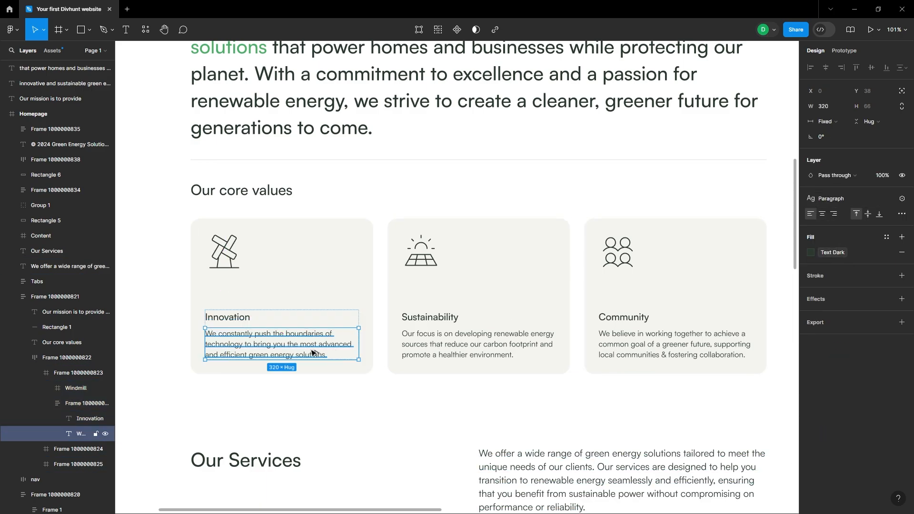
pyautogui.click(236, 318)
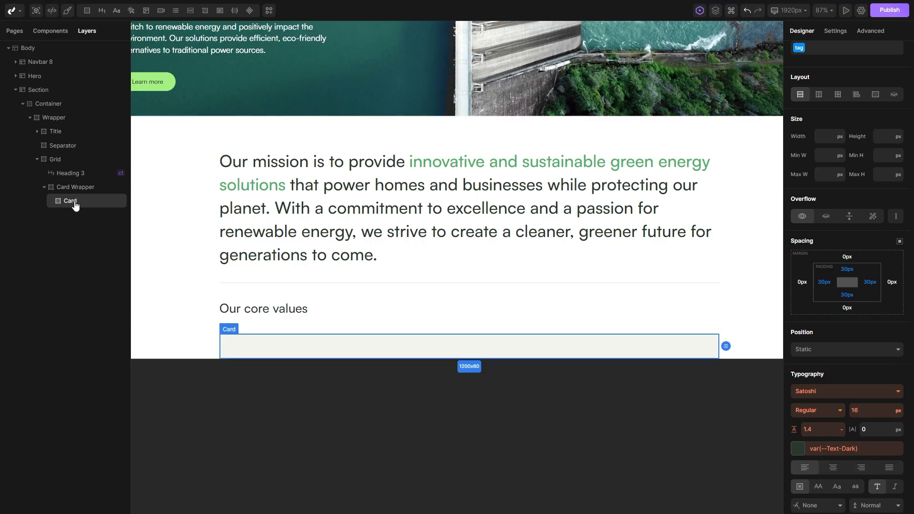
# Add an image, a Heading 4 and a paragraph inside the Card in Divhunt.
pyautogui.click(146, 12)
pyautogui.moveTo(102, 11)
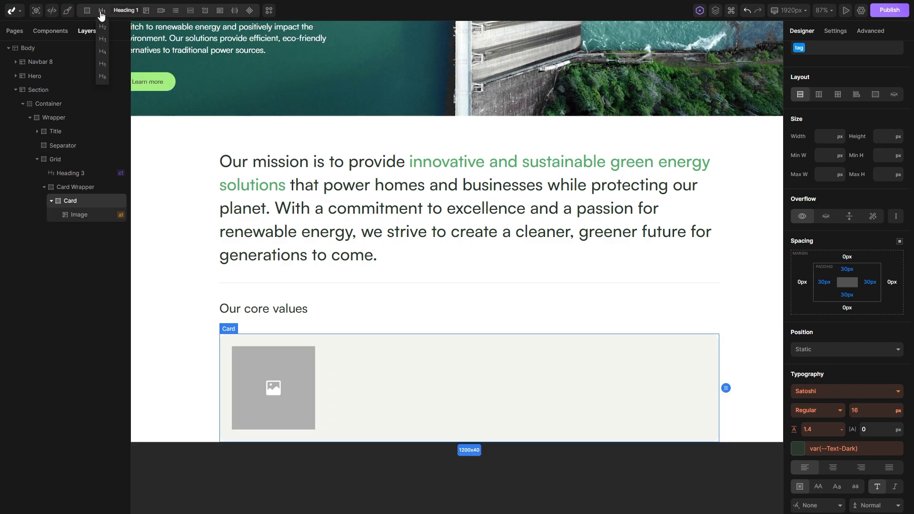
pyautogui.click(102, 52)
pyautogui.click(117, 13)
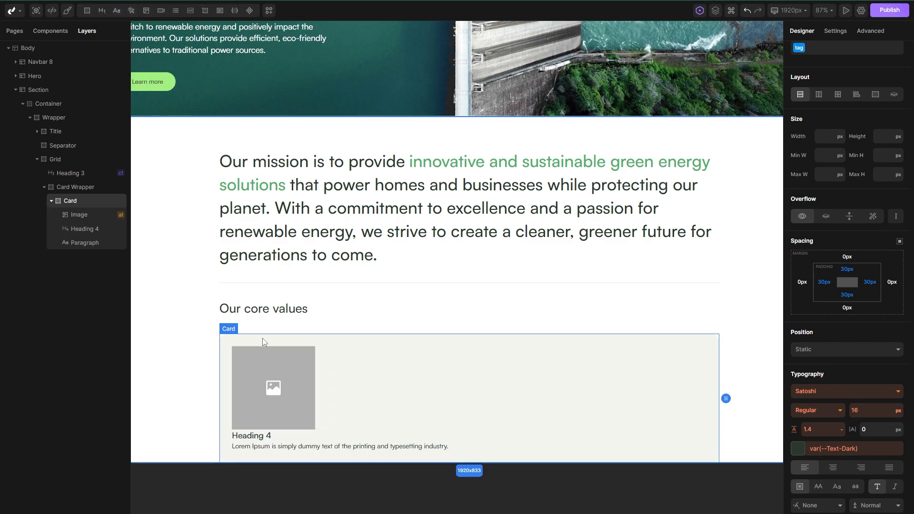
# Create the class mb-80 on the card's image and set its bottom margin to 80 px.
pyautogui.click(278, 376)
pyautogui.scroll(5, 840, 139)
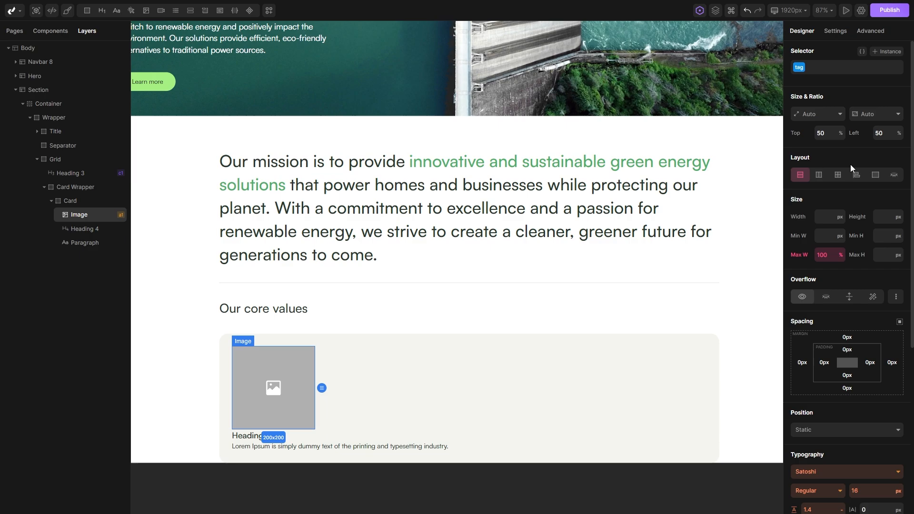
pyautogui.click(838, 67)
pyautogui.write('mb')
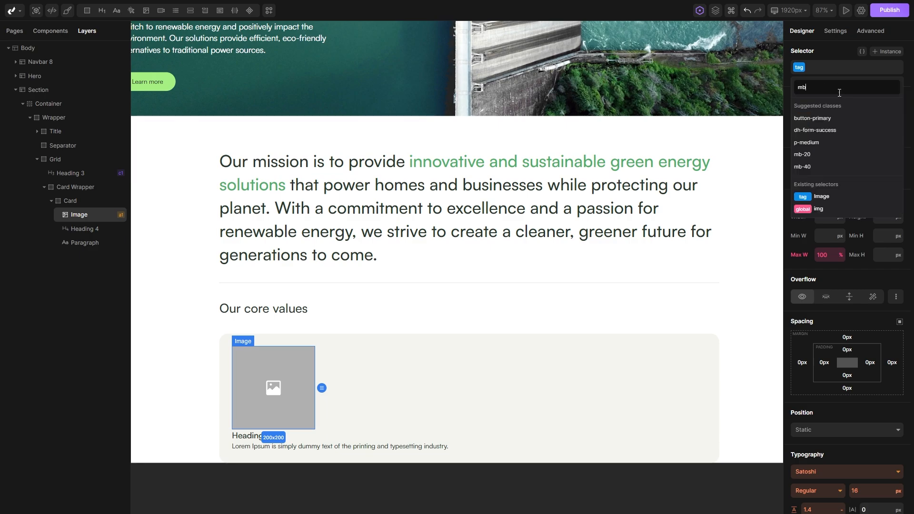
pyautogui.write('-80')
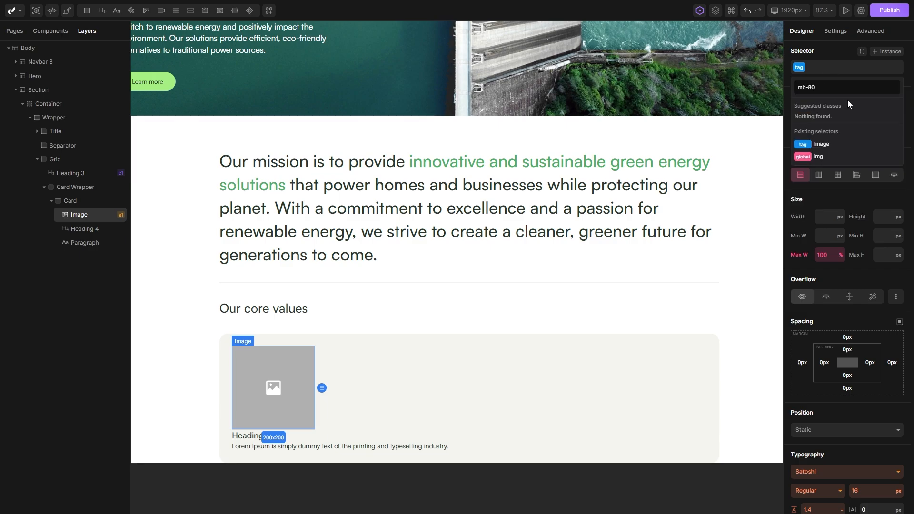
pyautogui.press('Return')
pyautogui.click(850, 386)
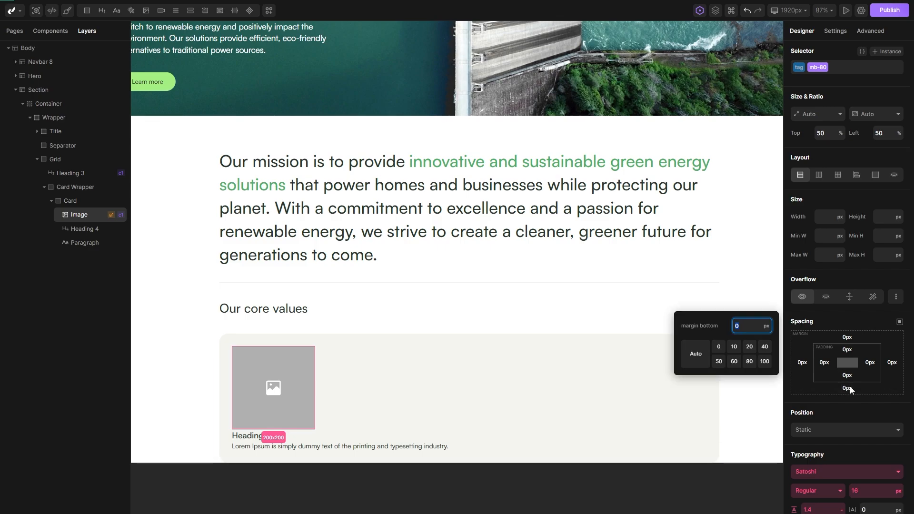
pyautogui.click(754, 363)
pyautogui.click(307, 468)
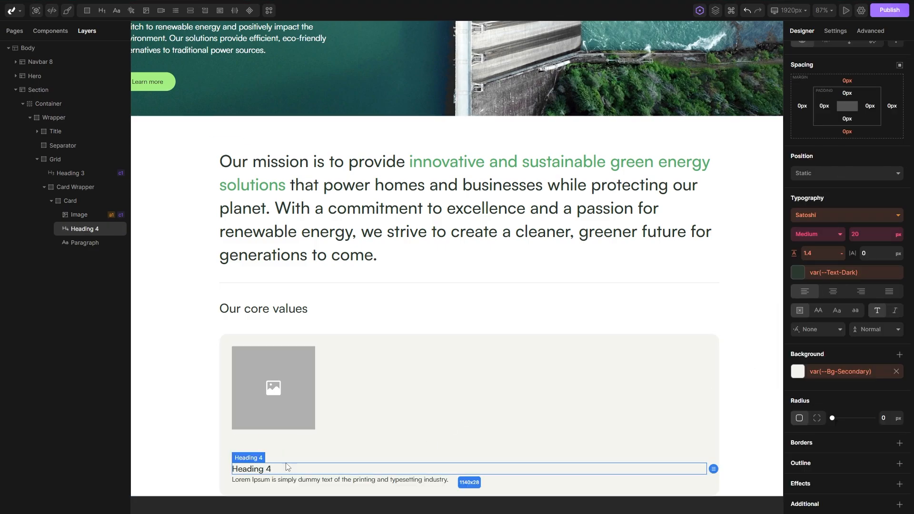
# Create the class mb-10 on the card's Heading 4 and set its bottom margin to 10 px.
pyautogui.click(847, 74)
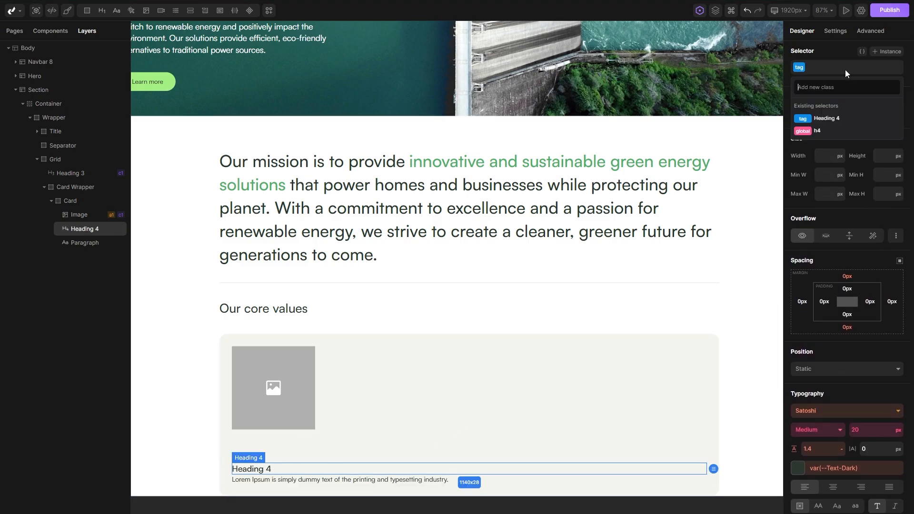
pyautogui.write('mb-10')
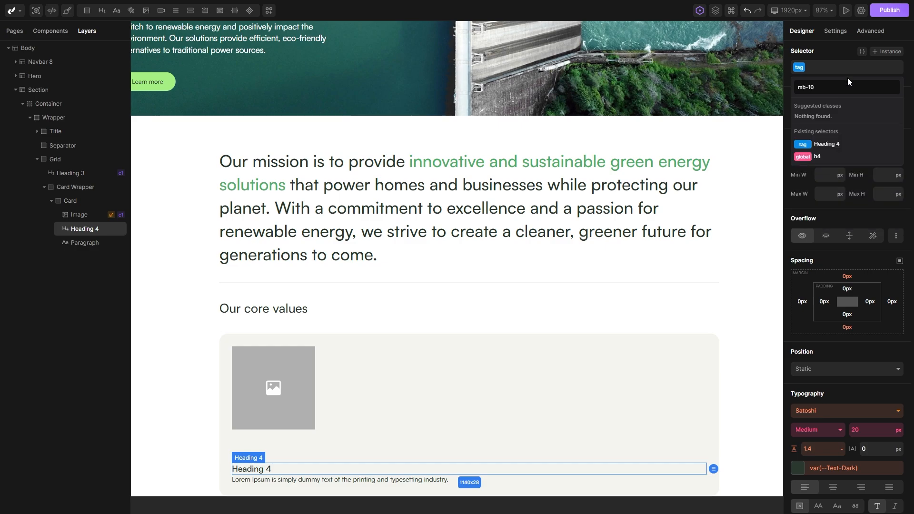
pyautogui.press('Return')
pyautogui.scroll(-4, 849, 143)
pyautogui.scroll(2, 852, 262)
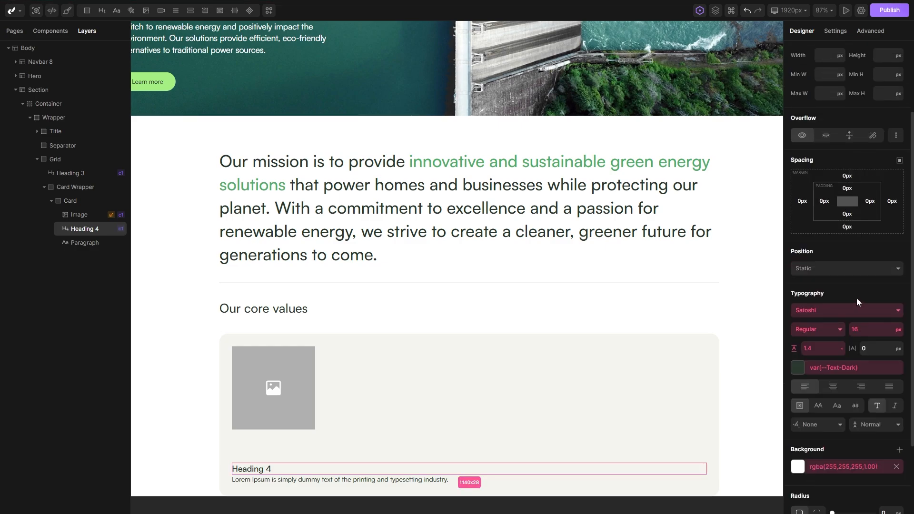
pyautogui.click(847, 226)
pyautogui.click(726, 190)
pyautogui.scroll(-2, 530, 327)
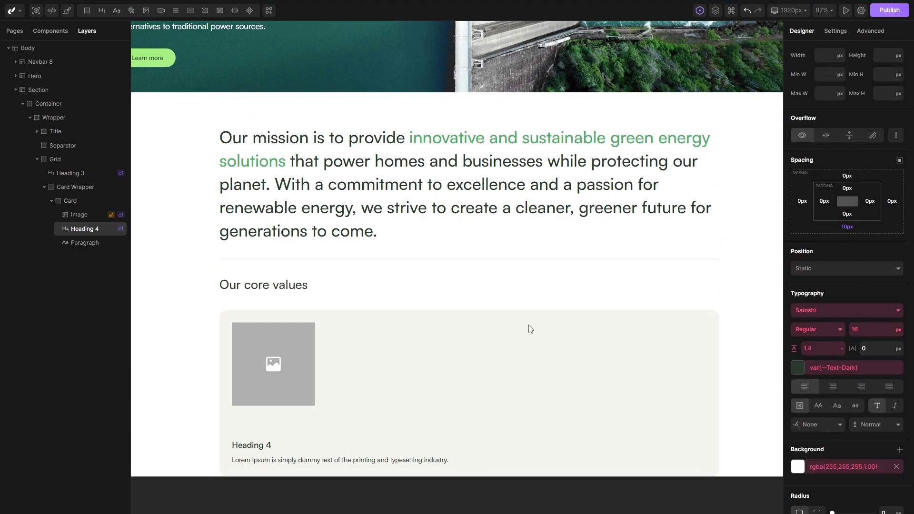
# Set the Card's loop count to 3 so it repeats inside the Card Wrapper.
pyautogui.click(361, 274)
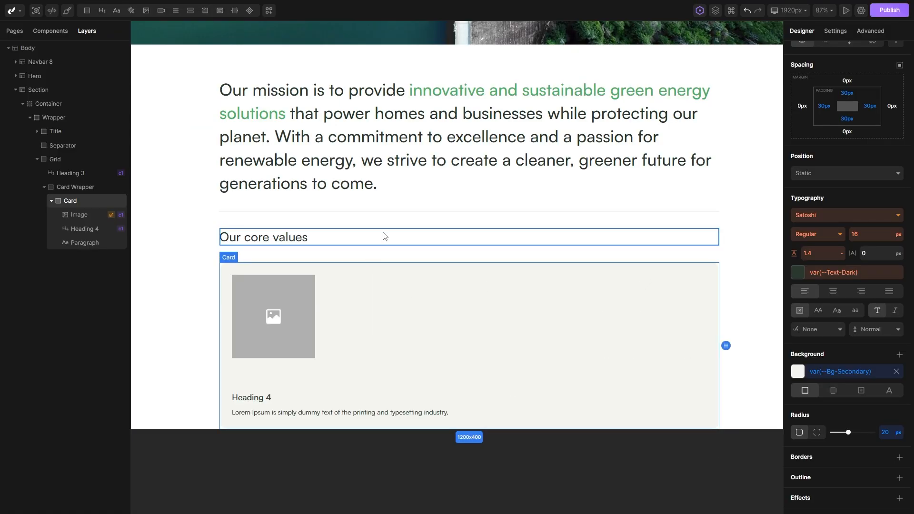
pyautogui.rightClick(70, 205)
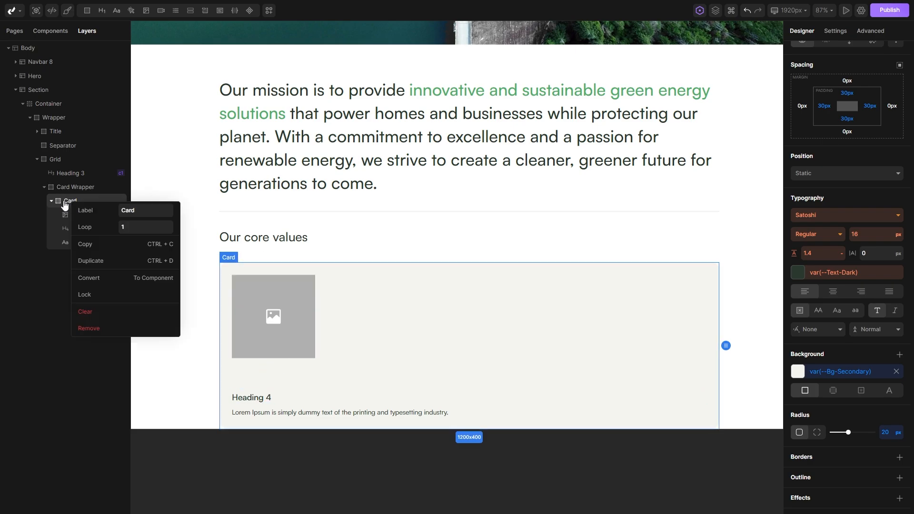
pyautogui.click(139, 227)
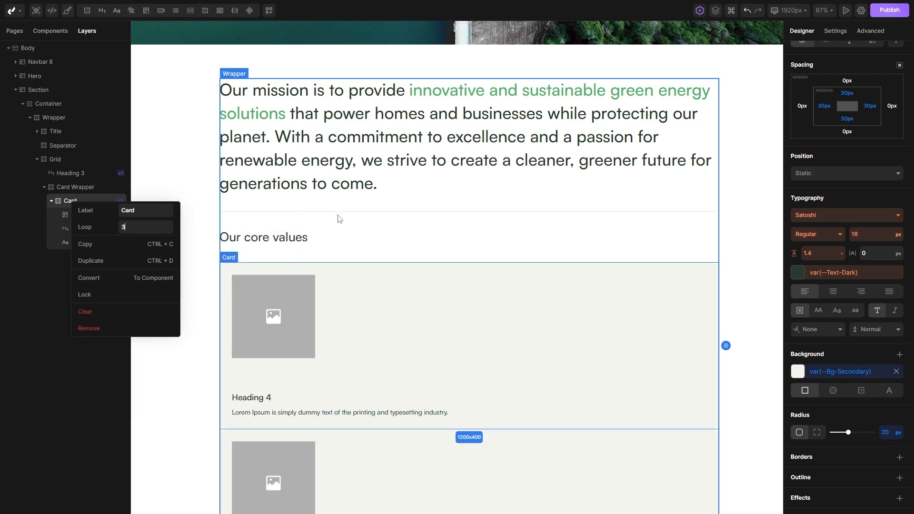
pyautogui.click(339, 218)
pyautogui.scroll(-5, 336, 202)
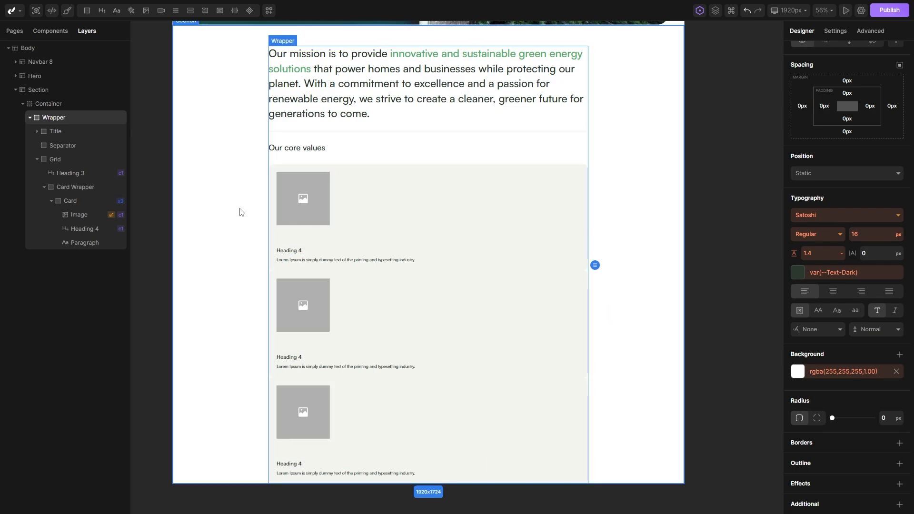
pyautogui.scroll(3, 355, 218)
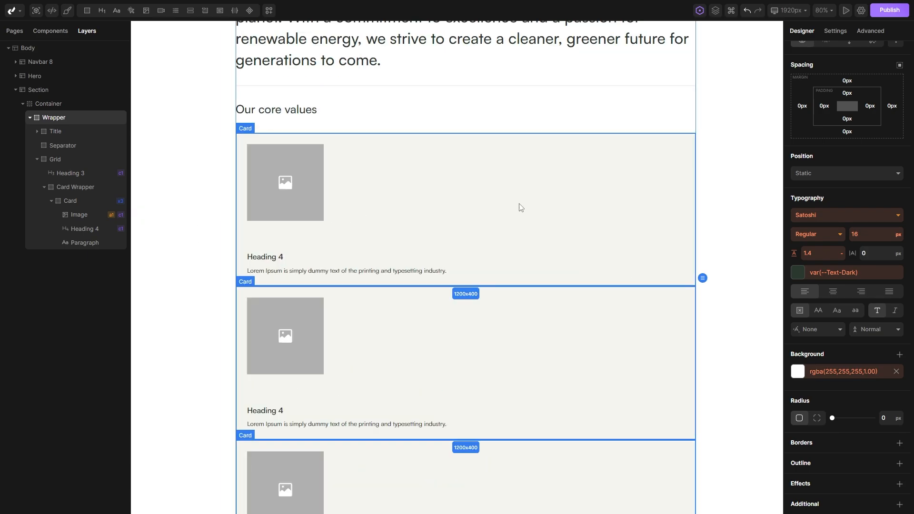
# Change the Card Wrapper's layout to a grid and add a third 1 fr column.
pyautogui.click(77, 187)
pyautogui.click(51, 201)
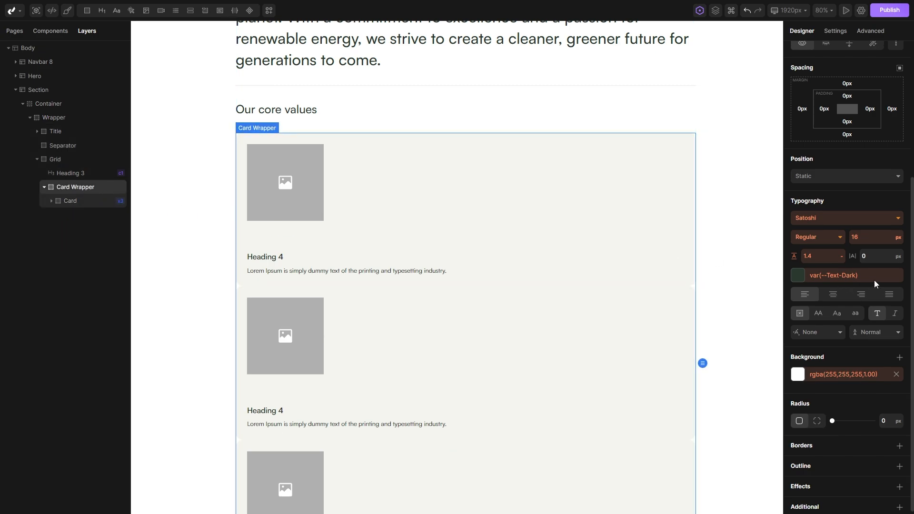
pyautogui.scroll(5, 874, 280)
pyautogui.click(839, 116)
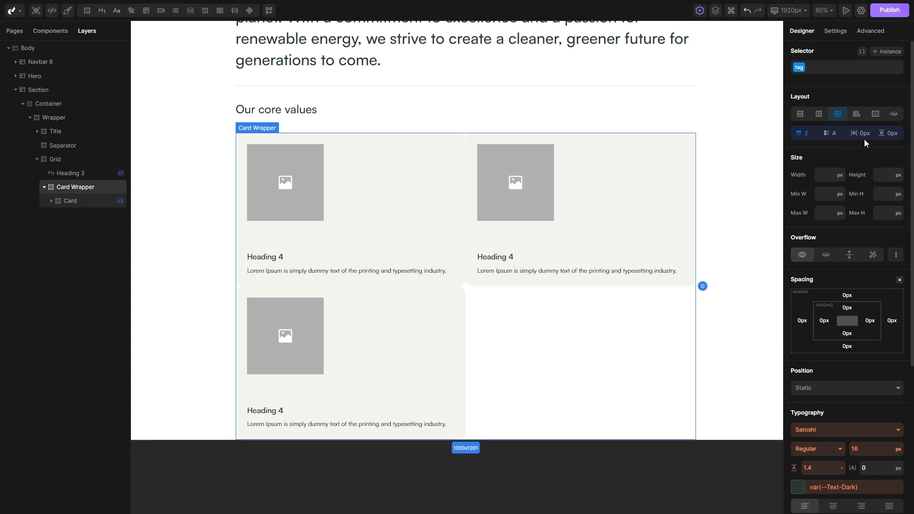
pyautogui.click(843, 133)
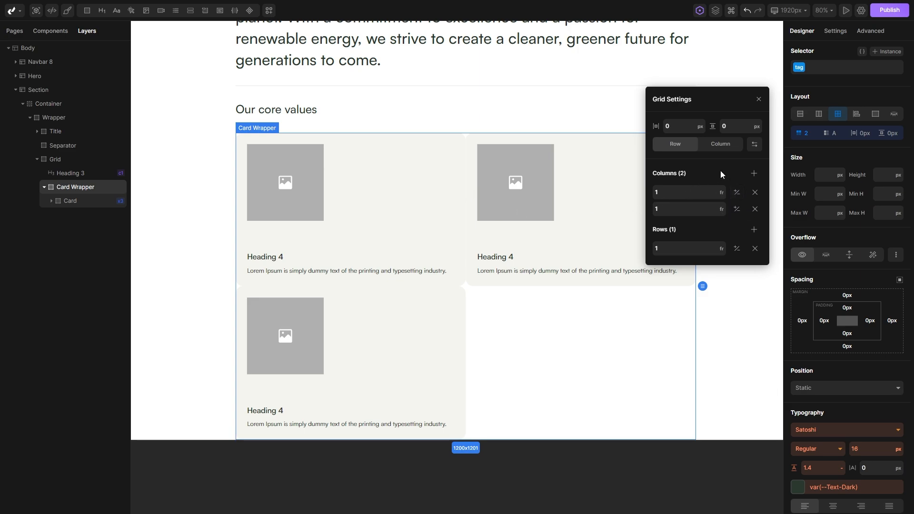
pyautogui.click(754, 173)
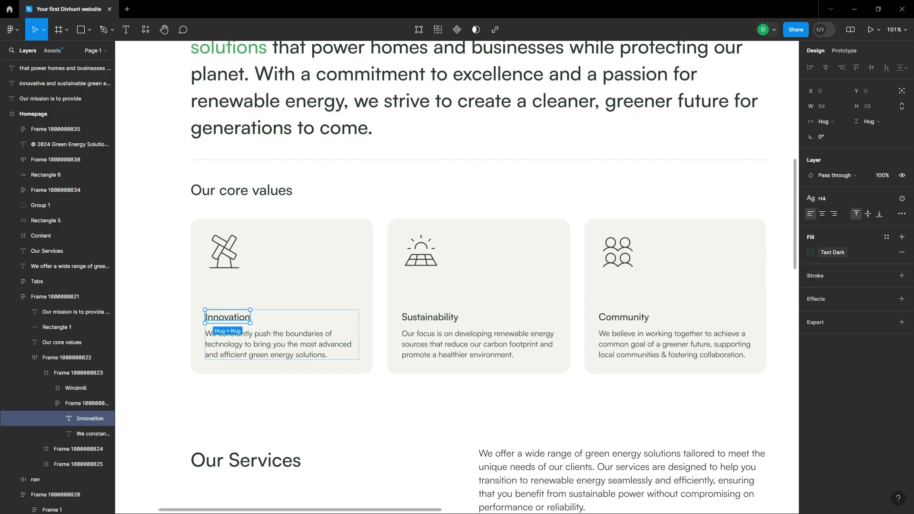
# Check the spacing between the core value cards in Figma and set the Card Wrapper's column gap to 30 px in Divhunt.
pyautogui.click(363, 273)
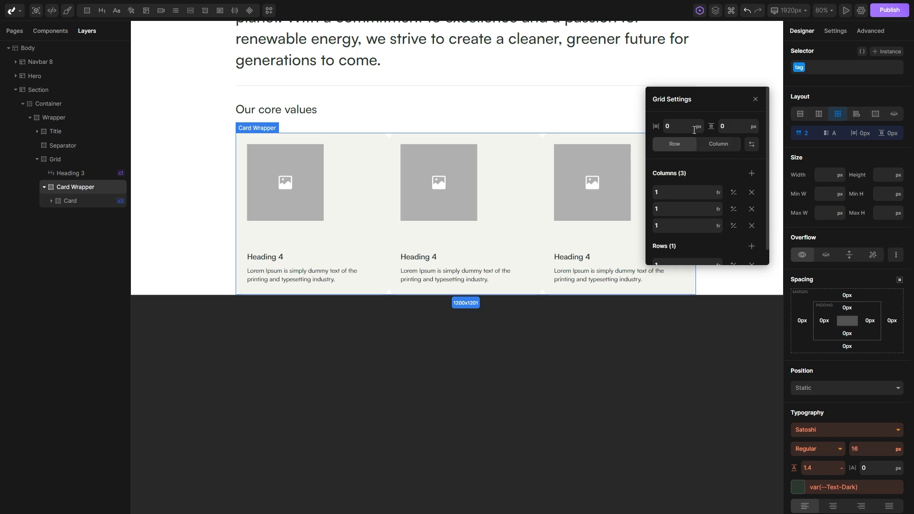
pyautogui.click(693, 127)
pyautogui.write('30')
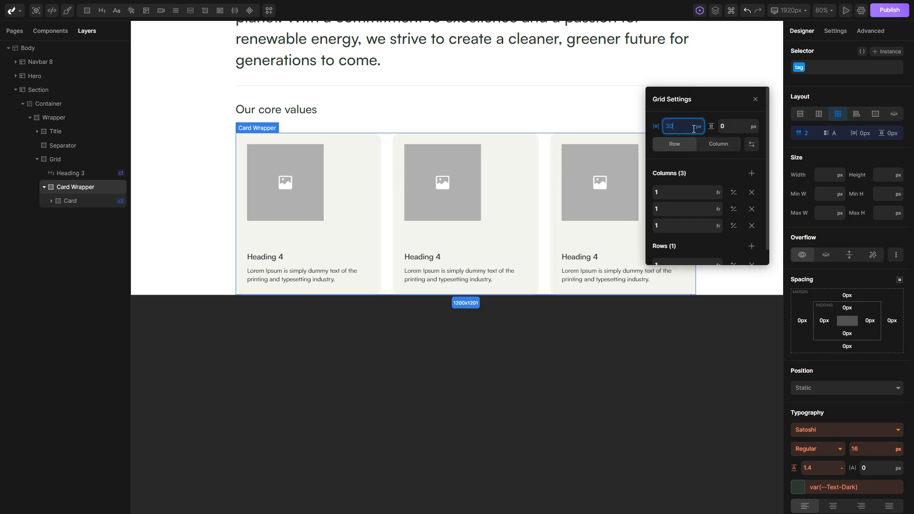
pyautogui.click(734, 308)
pyautogui.scroll(2, 737, 304)
pyautogui.scroll(-2, 737, 304)
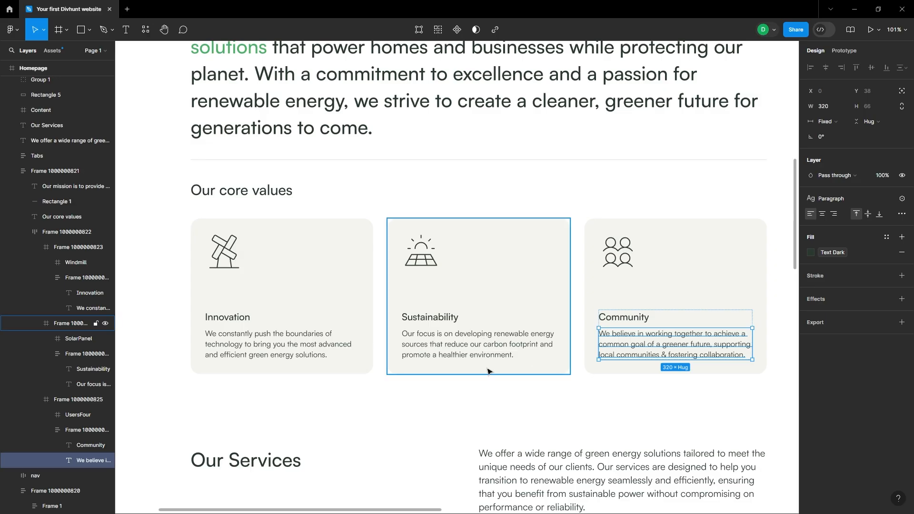
# Measure the space below the core value cards in Figma and set the mission Section's bottom padding to 150 px in Divhunt.
pyautogui.scroll(-3, 488, 352)
pyautogui.scroll(-2, 489, 237)
pyautogui.scroll(-1, 488, 237)
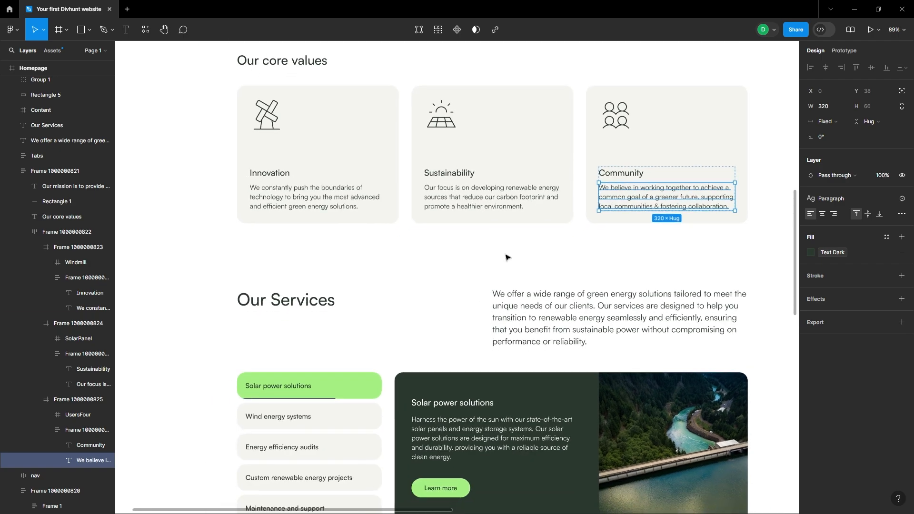
pyautogui.click(486, 227)
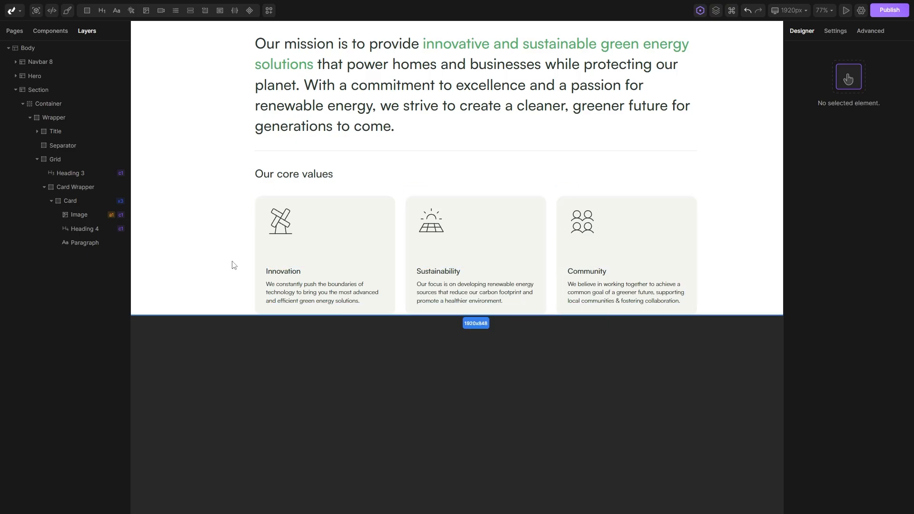
pyautogui.click(233, 265)
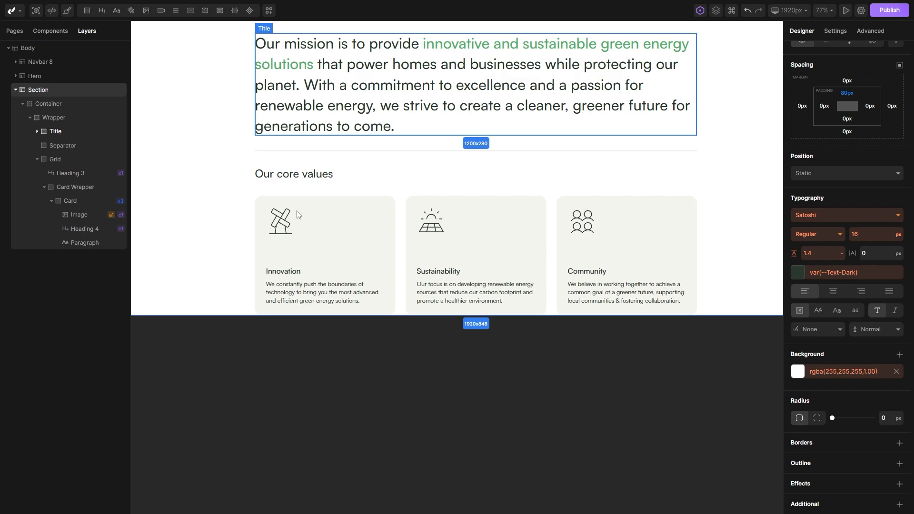
pyautogui.click(848, 120)
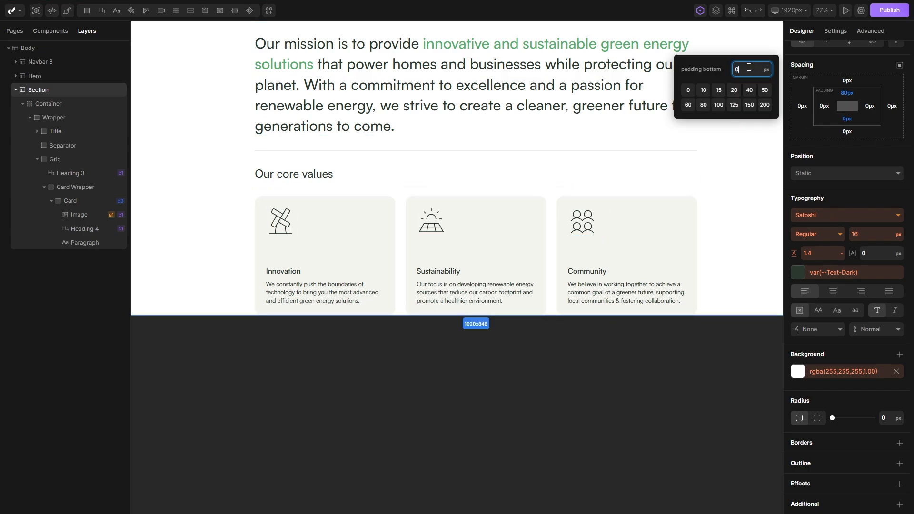
pyautogui.write('150')
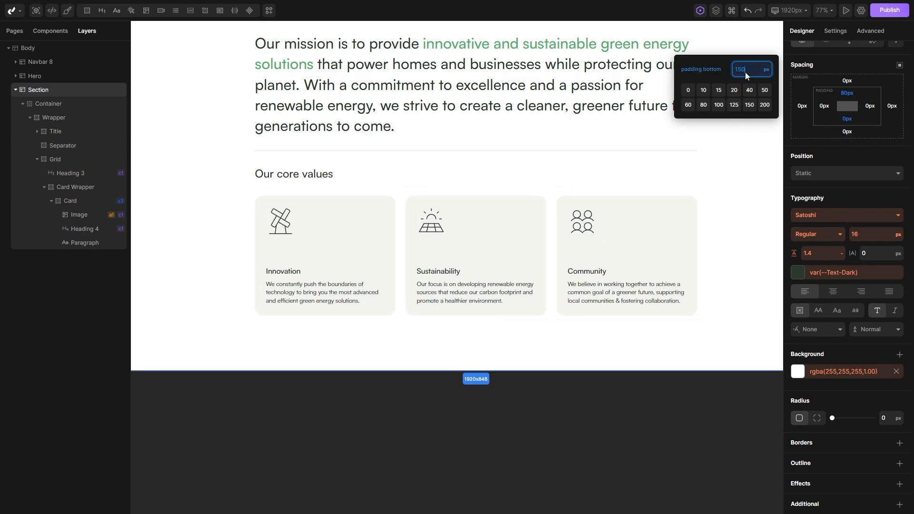
pyautogui.press('Return')
# Look over the Our Services design in Figma, and add a new section with a container at the end of the Body in Divhunt.
pyautogui.scroll(-3, 674, 182)
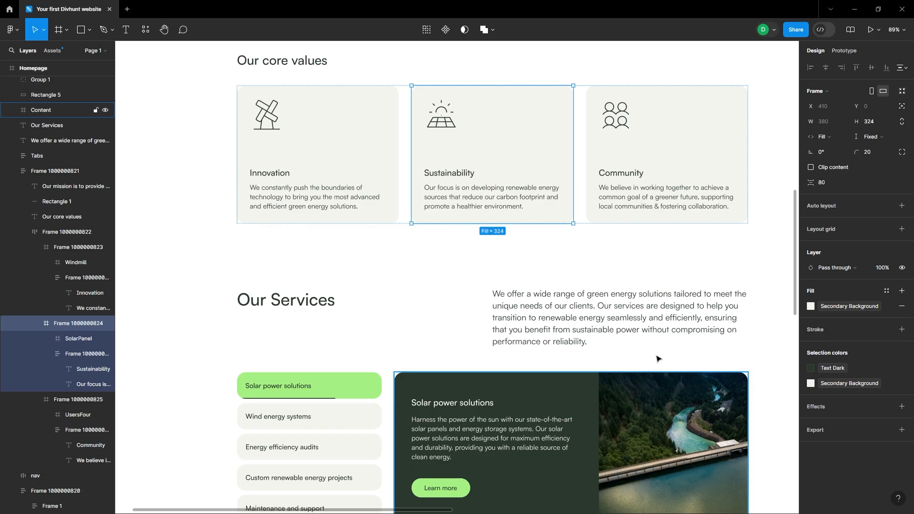
pyautogui.scroll(-5, 622, 343)
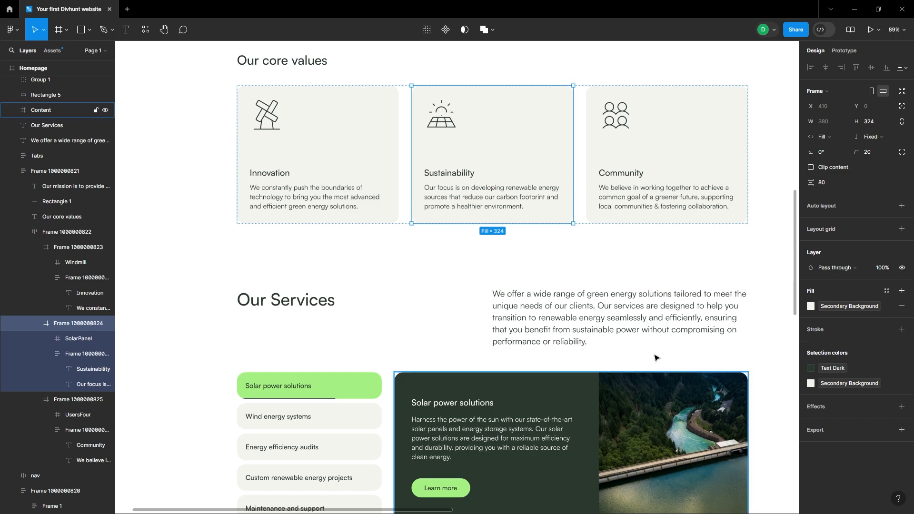
pyautogui.moveTo(656, 358); pyautogui.dragTo(624, 222)
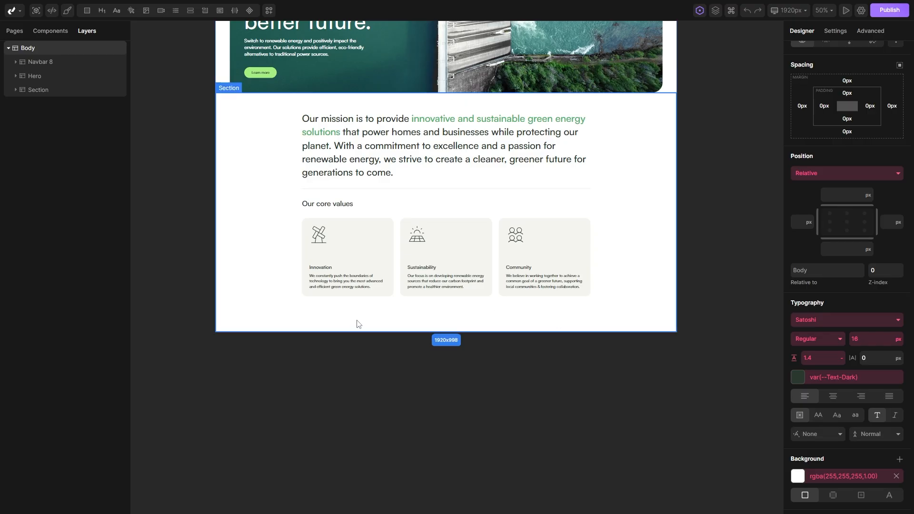
pyautogui.click(19, 47)
pyautogui.moveTo(87, 12)
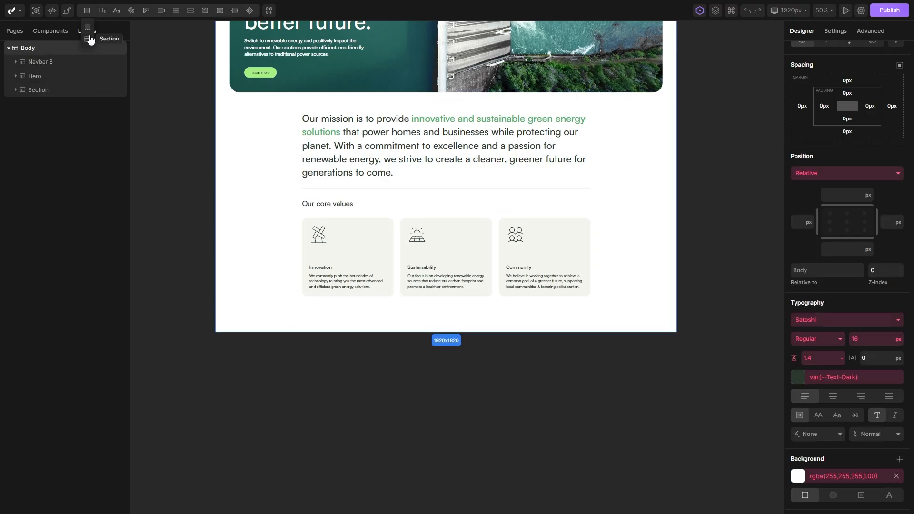
pyautogui.click(91, 40)
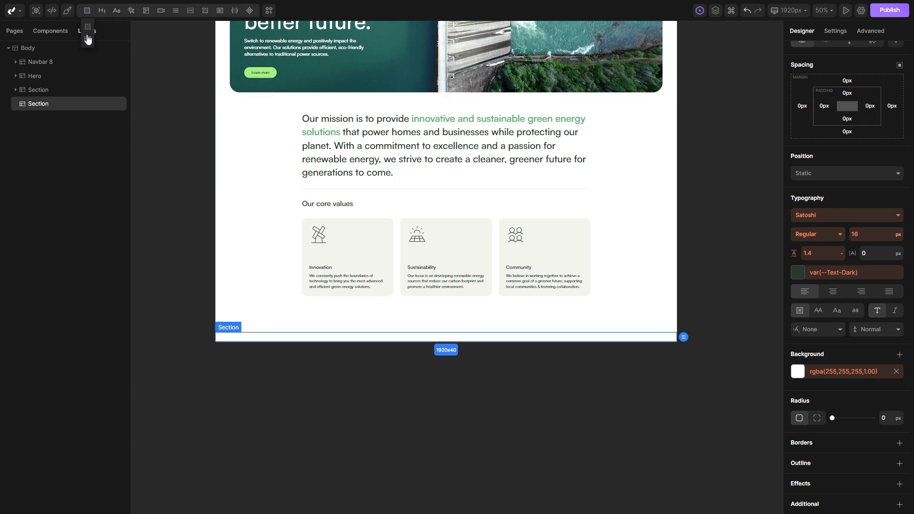
pyautogui.click(87, 26)
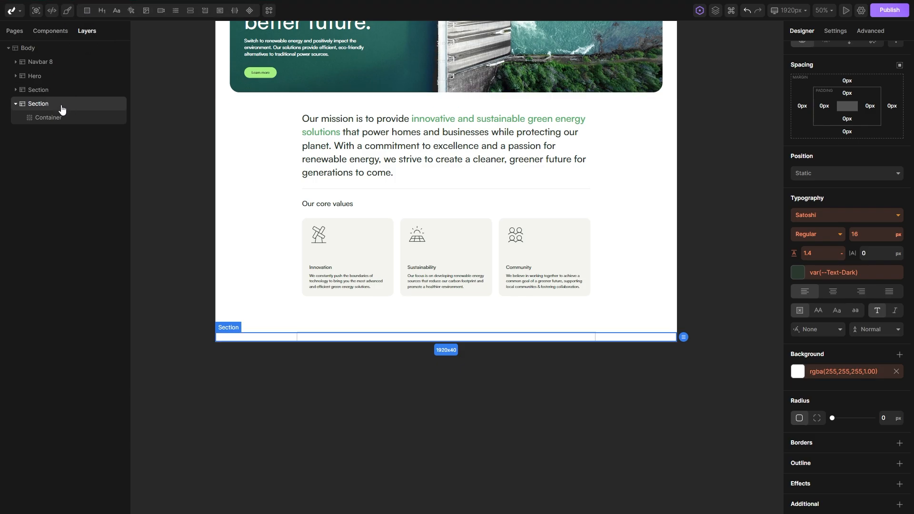
# Add a div labelled Wrapper inside the new container and nest a div labelled Title in it.
pyautogui.click(89, 14)
pyautogui.rightClick(64, 131)
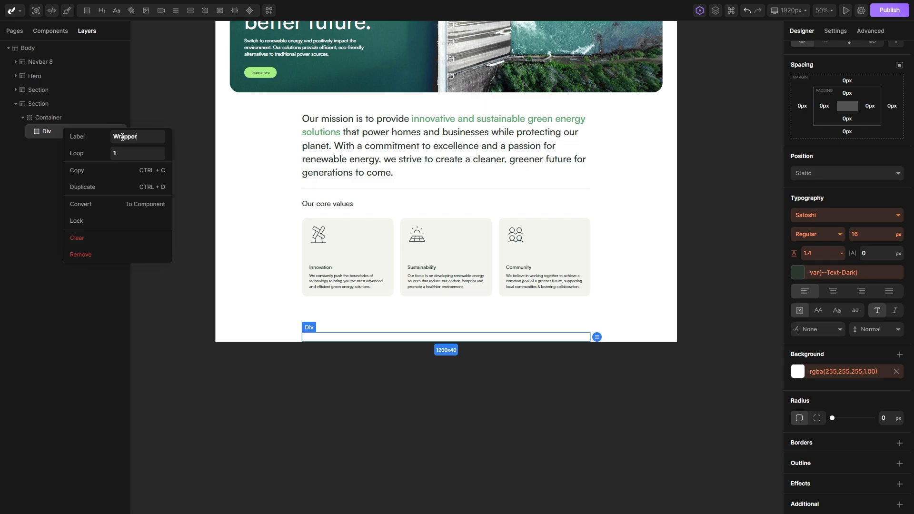
pyautogui.press('Return')
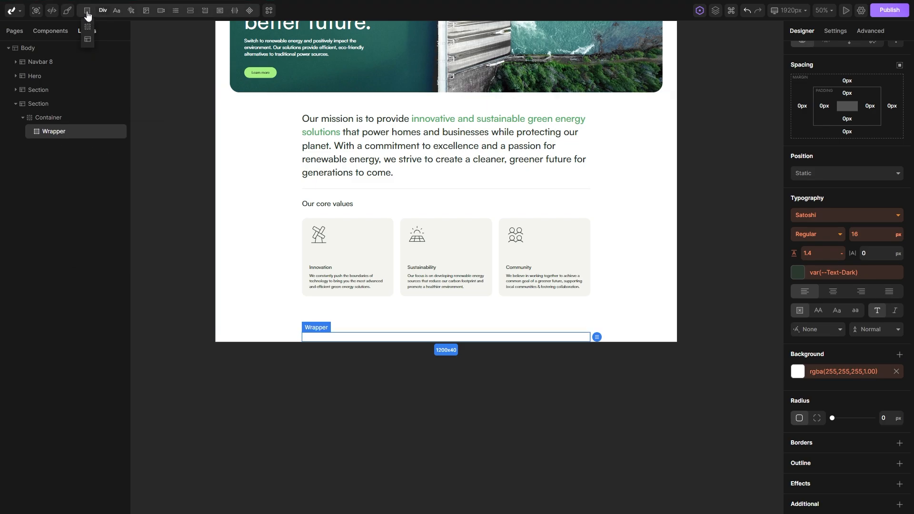
pyautogui.click(87, 14)
pyautogui.rightClick(49, 146)
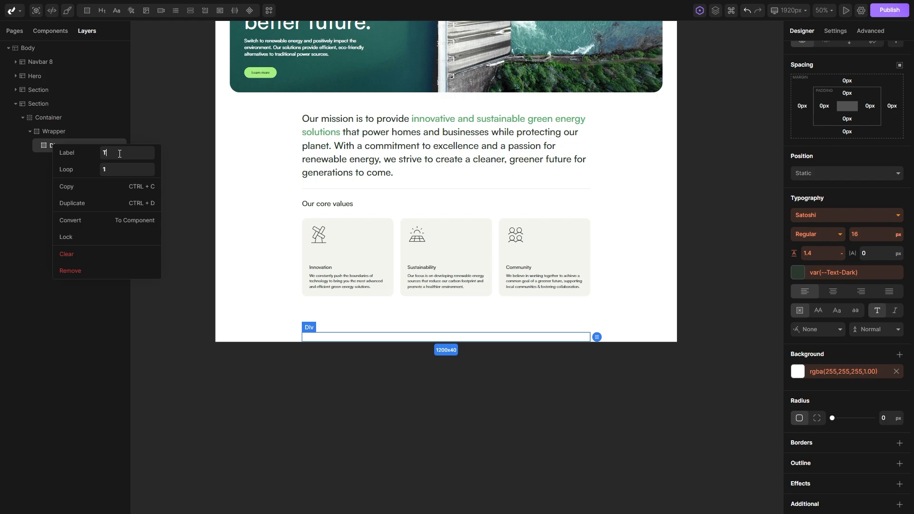
pyautogui.press('Return')
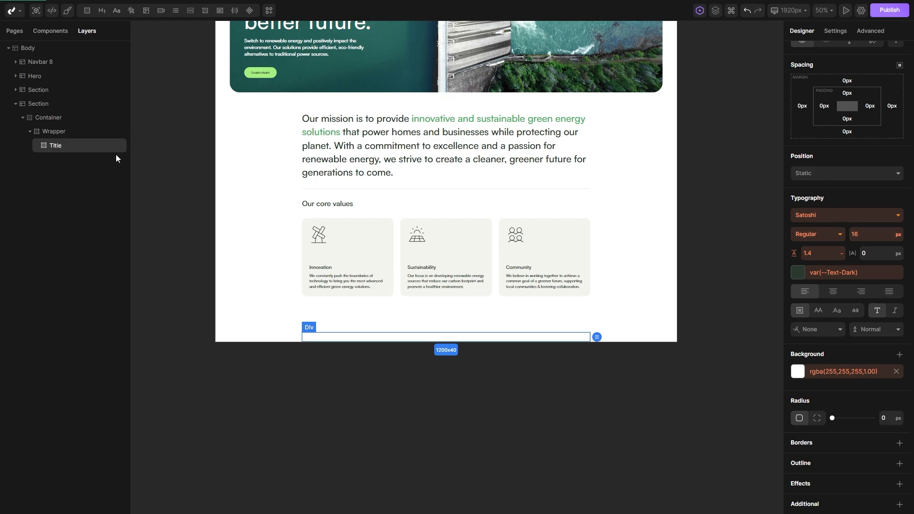
# Add a Heading 2 and a paragraph inside the Title div.
pyautogui.moveTo(101, 12)
pyautogui.click(103, 27)
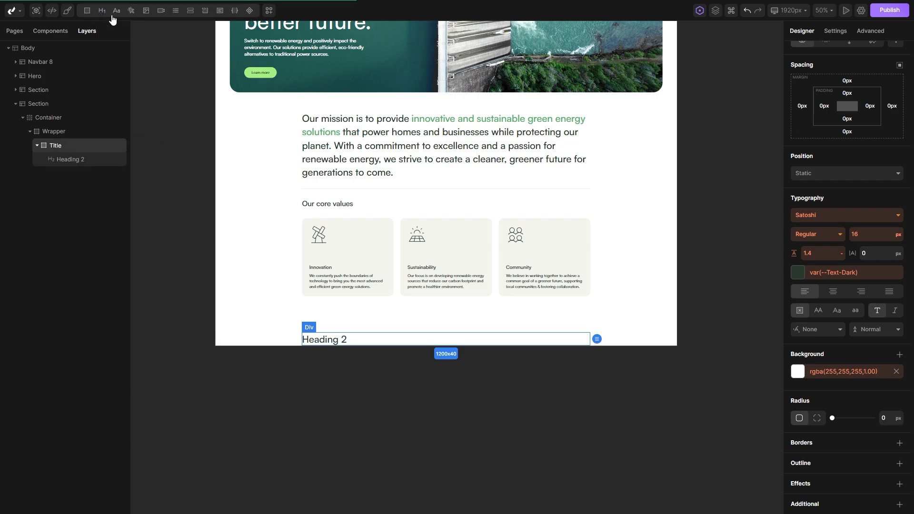
pyautogui.click(116, 10)
pyautogui.scroll(3, 331, 351)
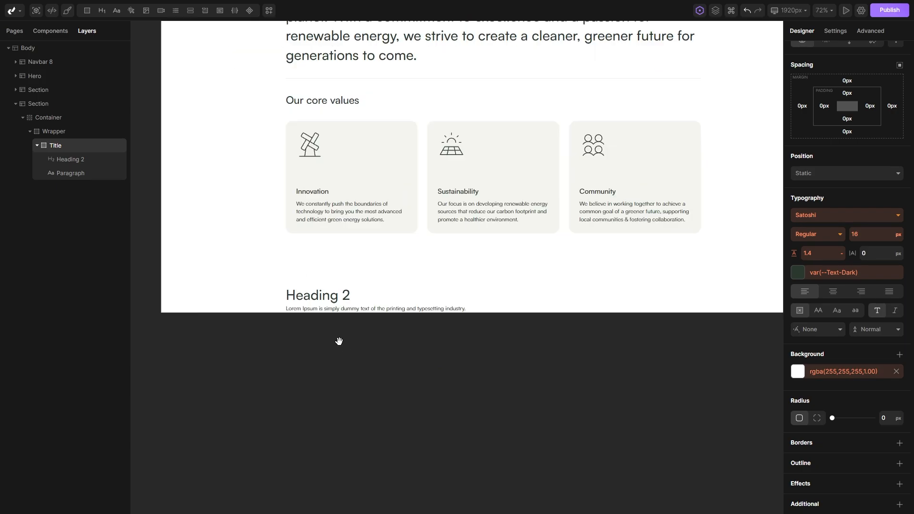
# Replace the Heading 2's content with "Our Services".
pyautogui.click(333, 300)
pyautogui.click(836, 31)
pyautogui.click(828, 195)
pyautogui.hotkey('ctrl', 'a')
pyautogui.write('Our Services')
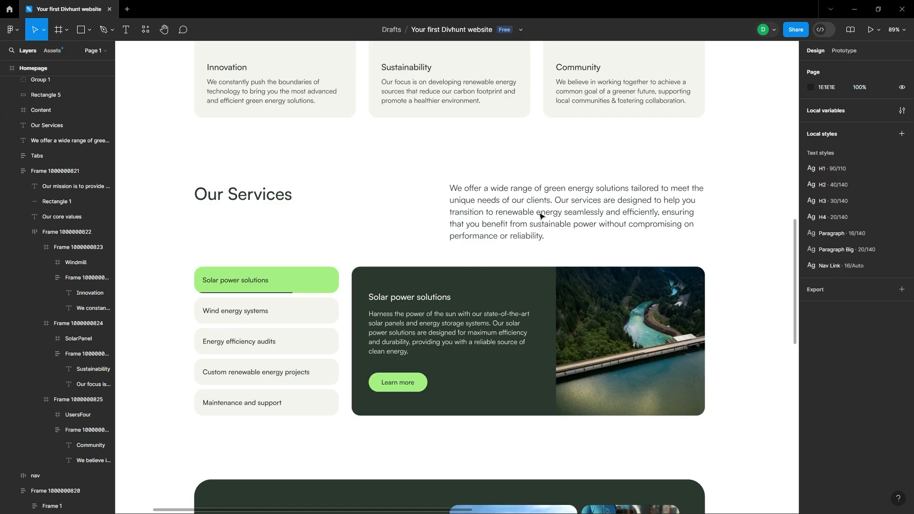
# Copy the Our Services description from the Figma design and use it to replace the content of the Title paragraph in Divhunt.
pyautogui.click(576, 212)
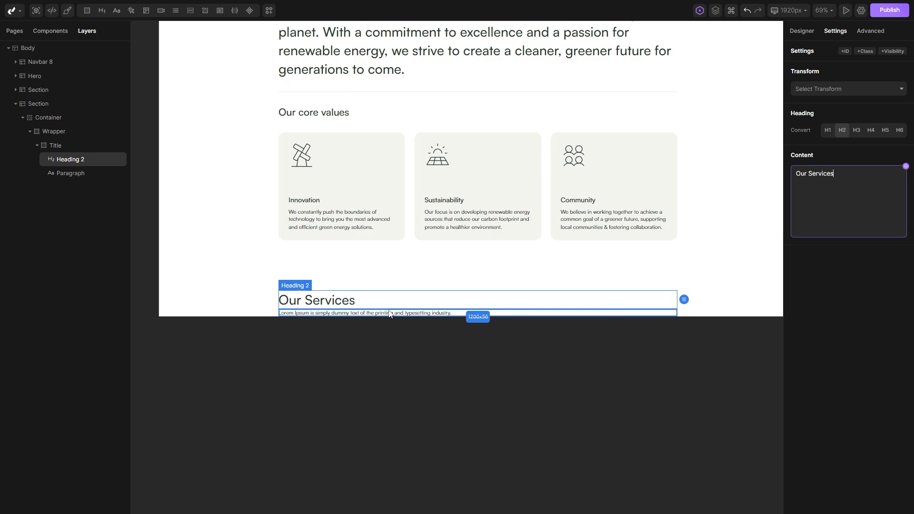
pyautogui.click(362, 313)
pyautogui.click(847, 171)
pyautogui.hotkey('ctrl', 'a')
pyautogui.write('We offer a wide range of green energy solutions tailored to meet the unique needs of our clients. Our services are designed to help you transition to renewable energy seamlessly and efficiently, ensuring that you benefit from sustainable power without compromising on performance or reliability.')
pyautogui.scroll(5, 467, 255)
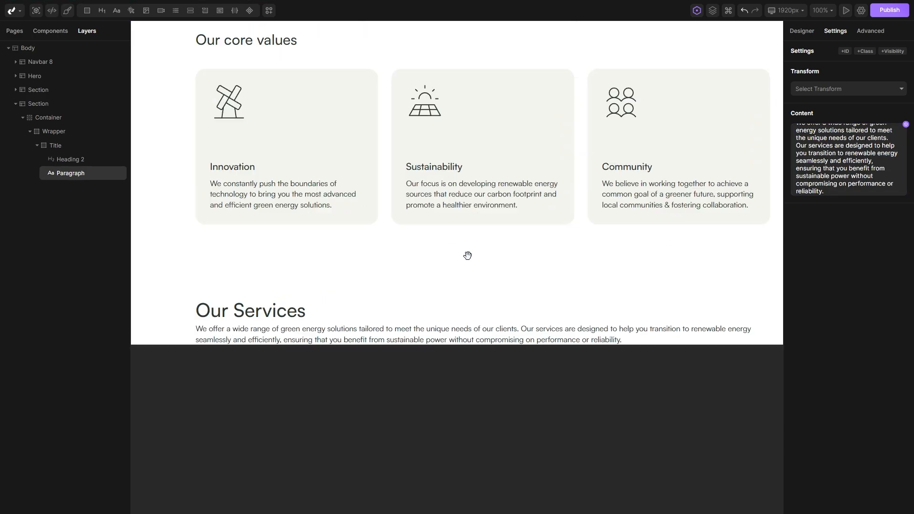
pyautogui.scroll(-3, 471, 253)
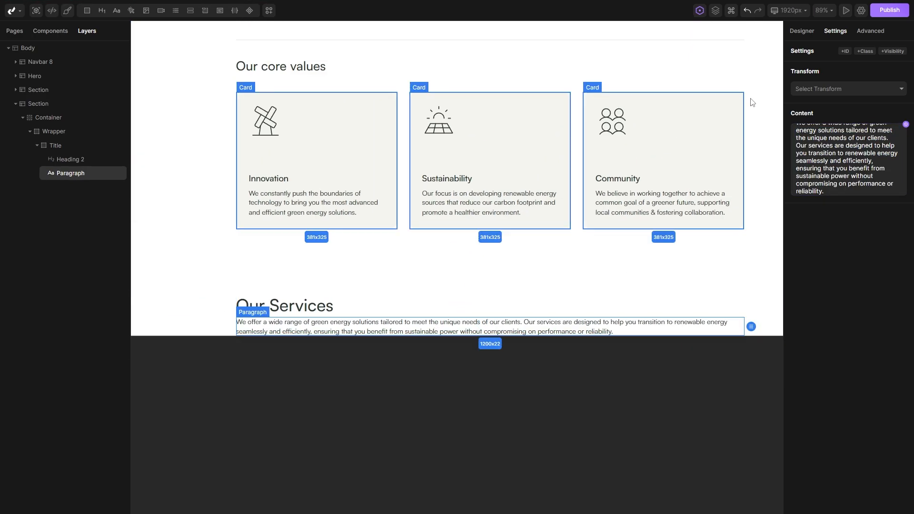
# Apply the existing p-big class to the Our Services paragraph.
pyautogui.click(809, 34)
pyautogui.click(847, 68)
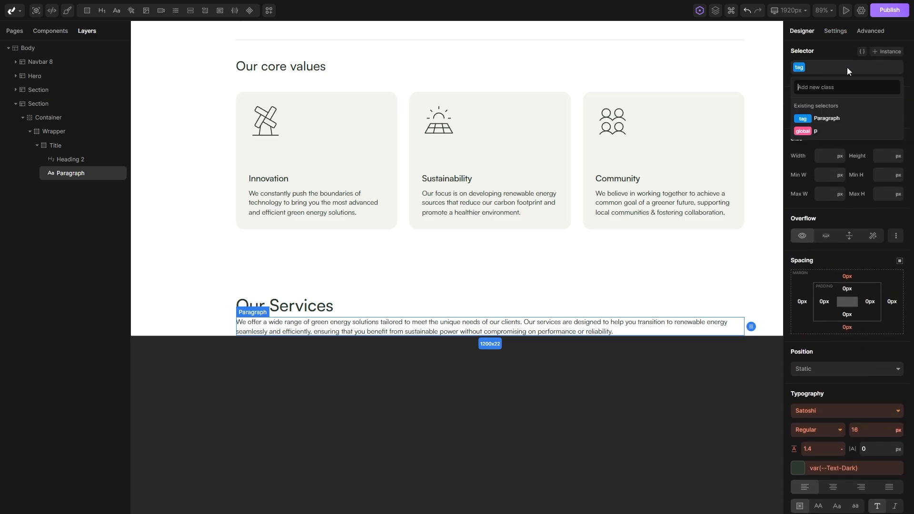
pyautogui.write('p-')
pyautogui.click(802, 130)
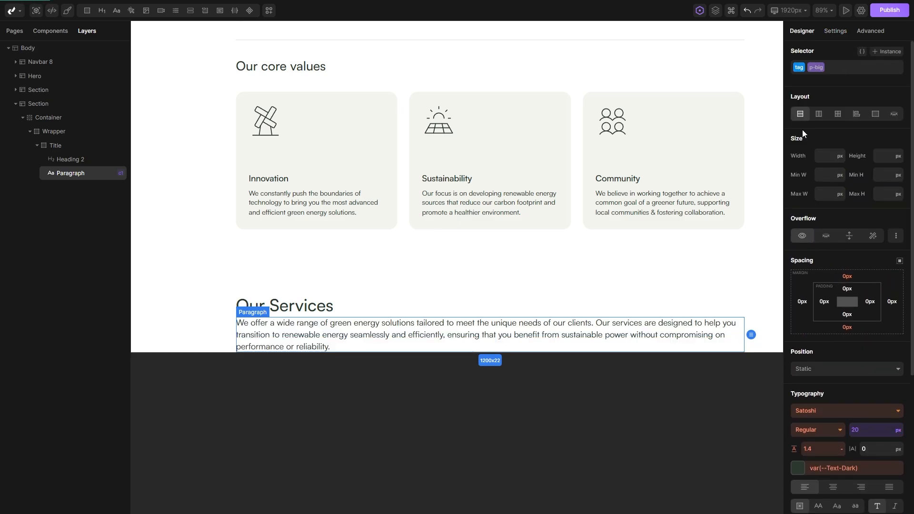
pyautogui.scroll(-1, 538, 296)
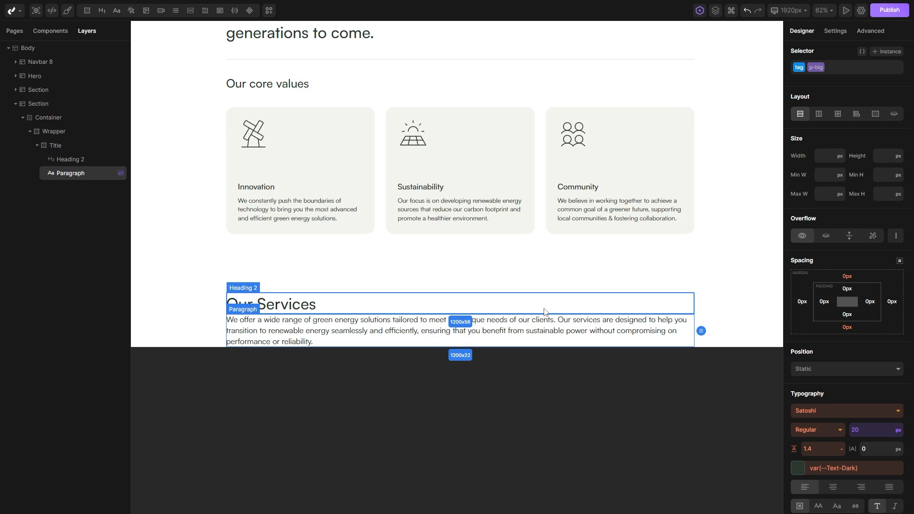
# Set the Title div's layout to a two-column grid.
pyautogui.click(53, 146)
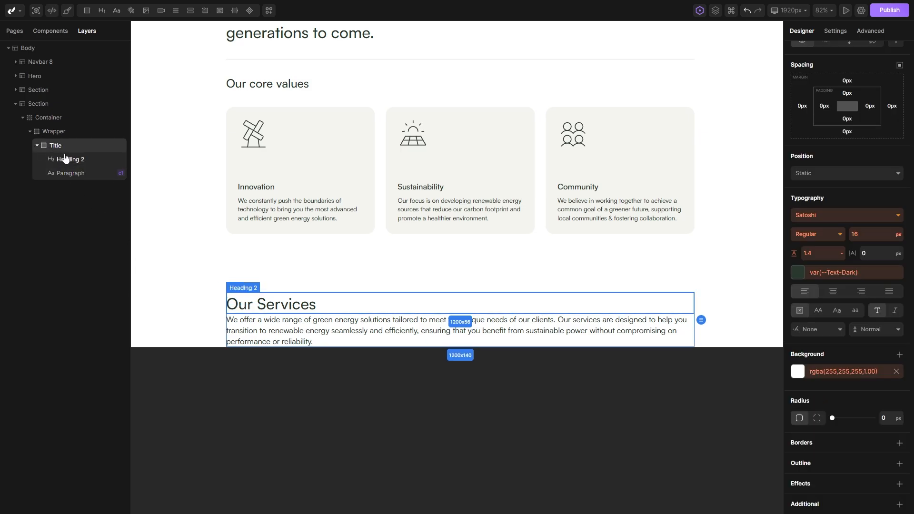
pyautogui.scroll(4, 876, 173)
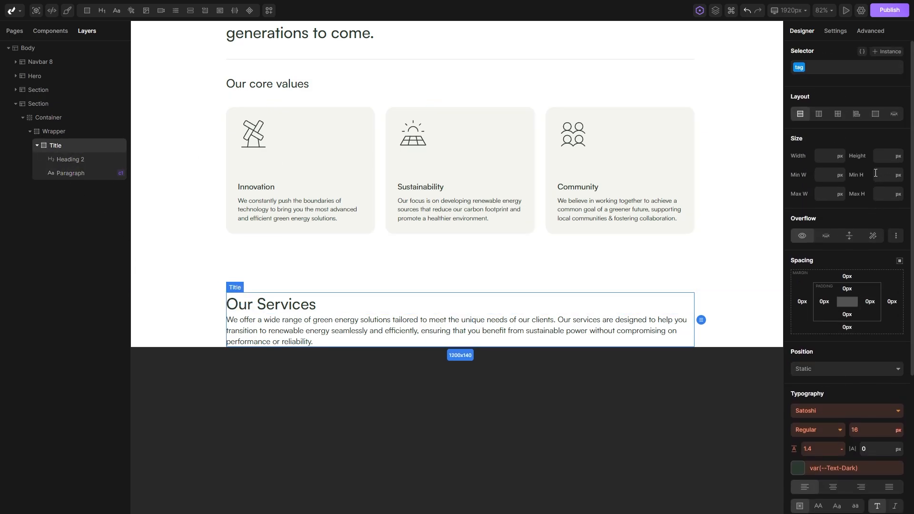
pyautogui.click(838, 115)
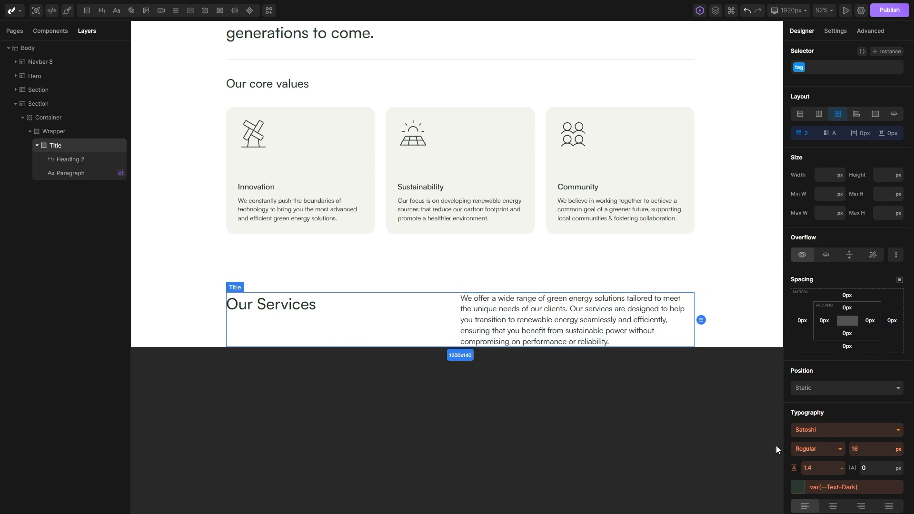
# Check the spacing below the description in Figma, and add a new class mb-60 with a 60 px bottom margin to the Title div in Divhunt.
pyautogui.hotkey('alt', 'Tab')
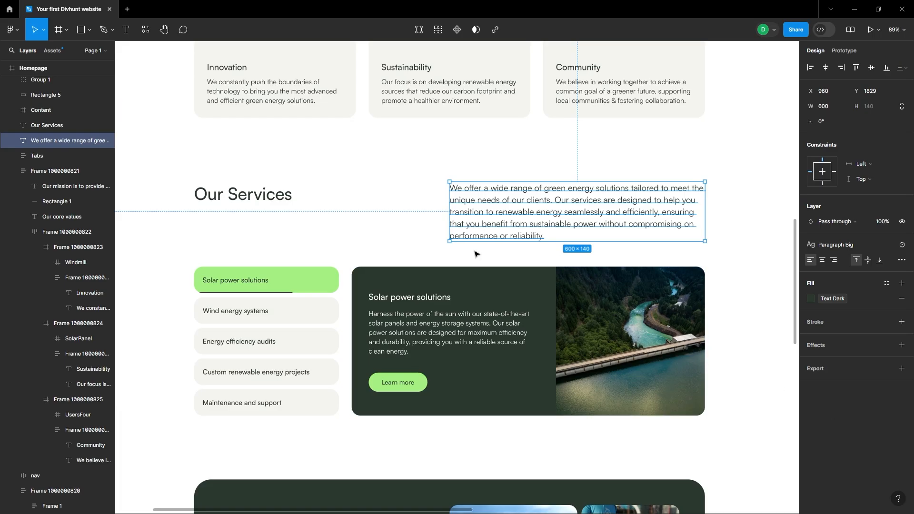
pyautogui.press('alt')
pyautogui.hotkey('alt', 'Tab')
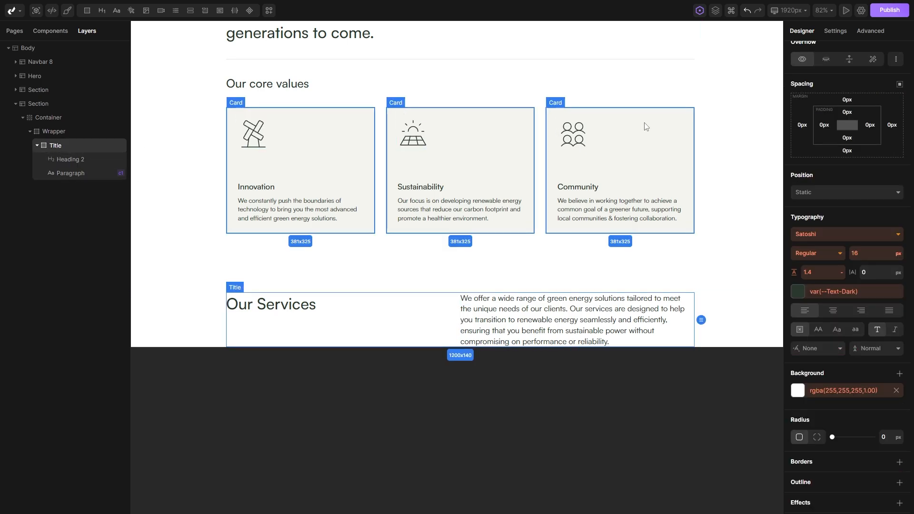
pyautogui.scroll(5, 825, 127)
pyautogui.click(836, 70)
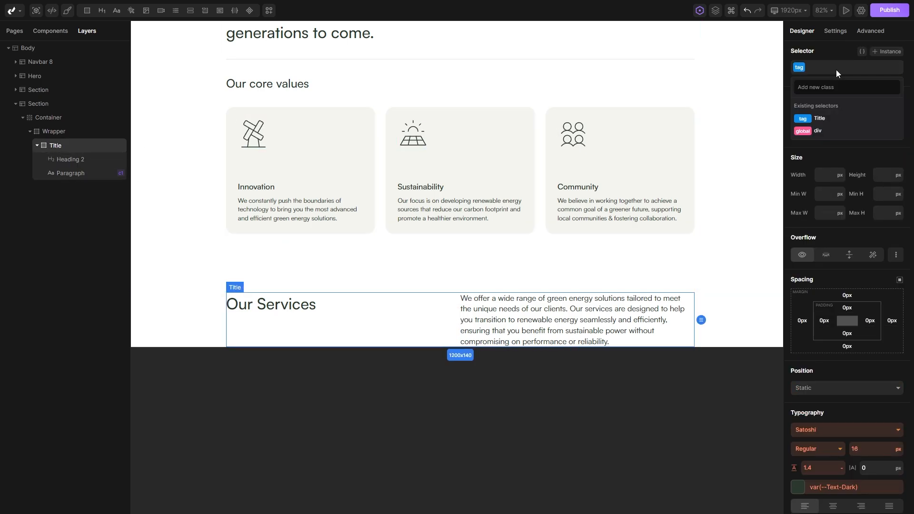
pyautogui.write('mb-')
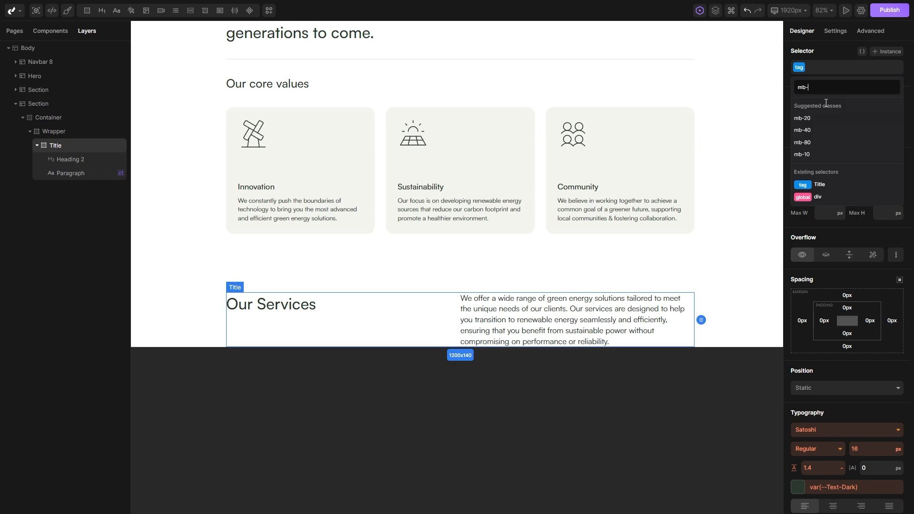
pyautogui.write('60')
pyautogui.press('Return')
pyautogui.scroll(-5, 839, 99)
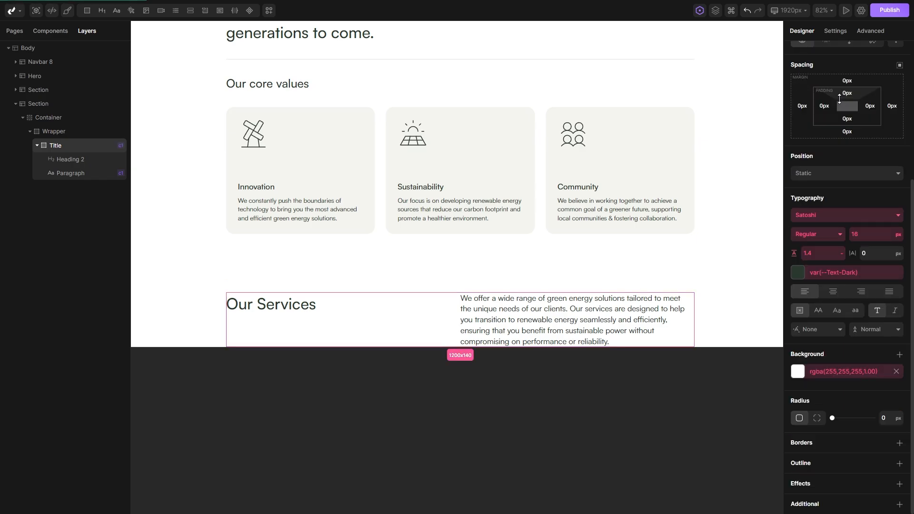
pyautogui.click(847, 131)
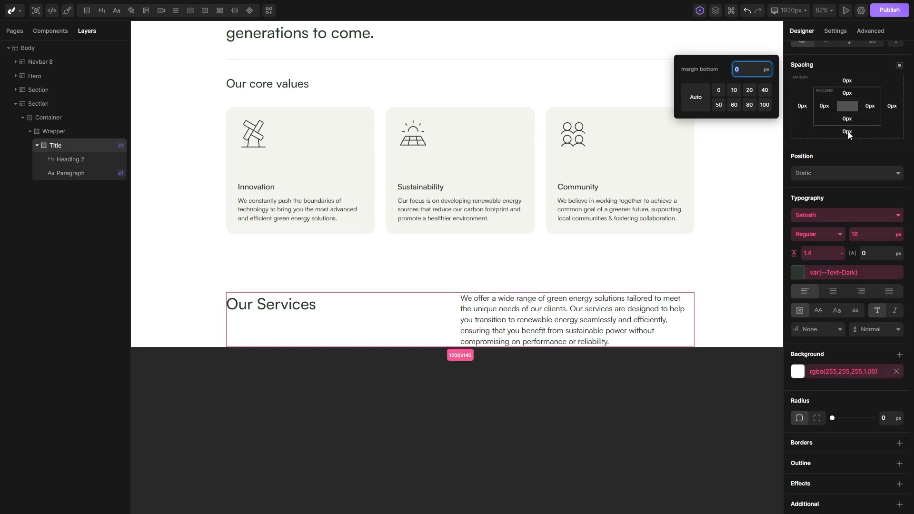
pyautogui.click(734, 105)
# Look at the services tabs in the Figma design, install the Tabs plugin from Divhunt's project settings, and return to the builder.
pyautogui.hotkey('alt', 'Tab')
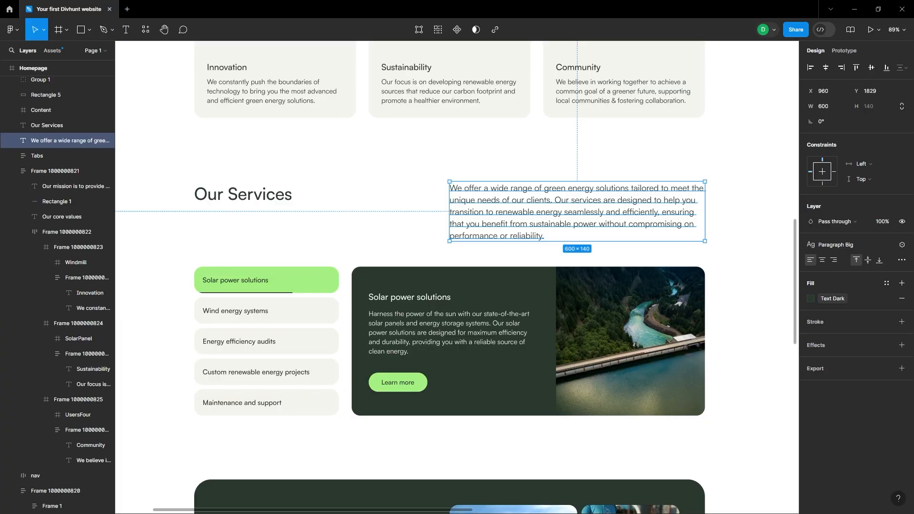
pyautogui.moveTo(502, 415); pyautogui.dragTo(514, 389)
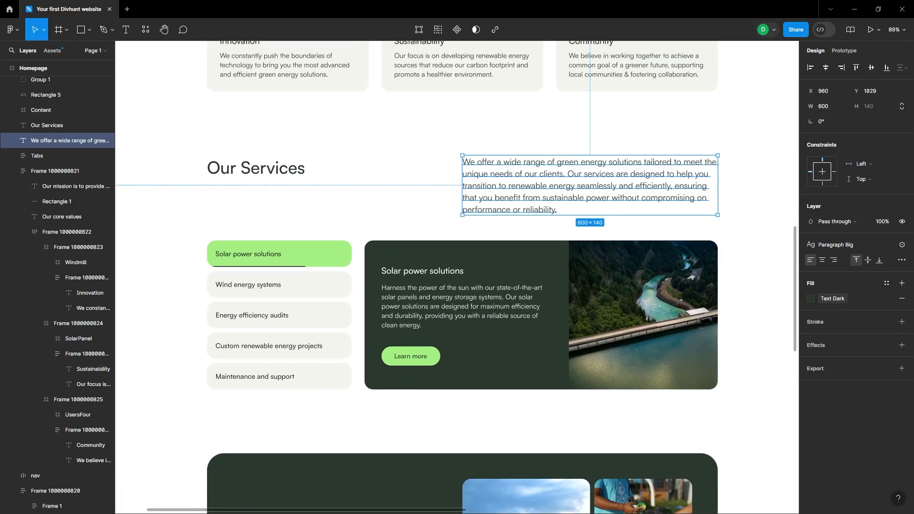
pyautogui.hotkey('alt', 'Tab')
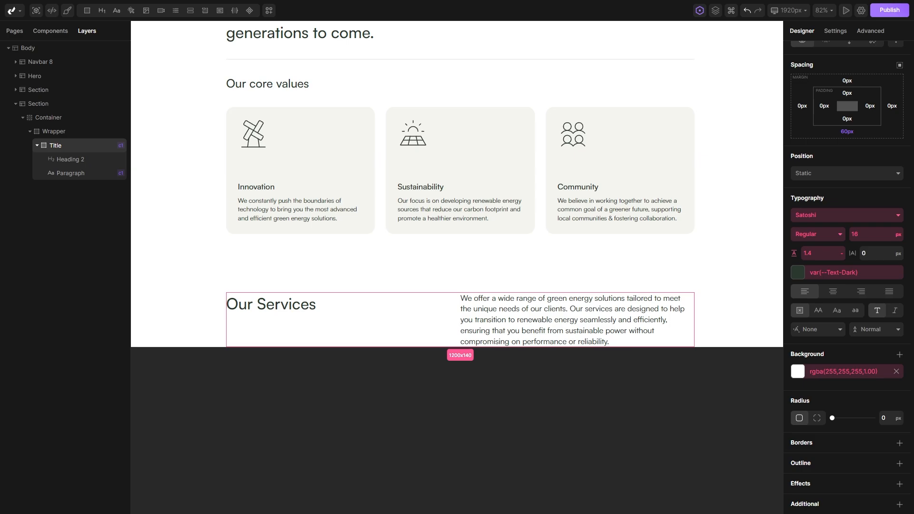
pyautogui.click(862, 11)
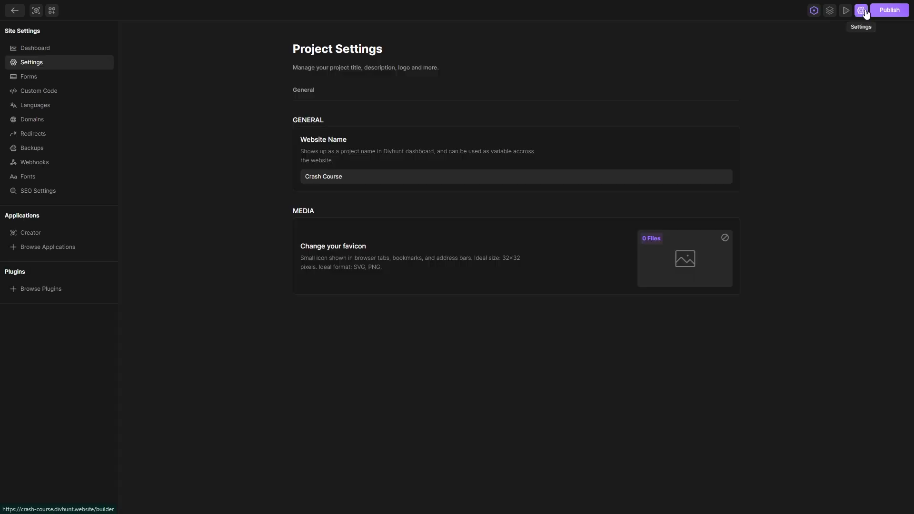
pyautogui.click(29, 288)
pyautogui.scroll(-2, 518, 230)
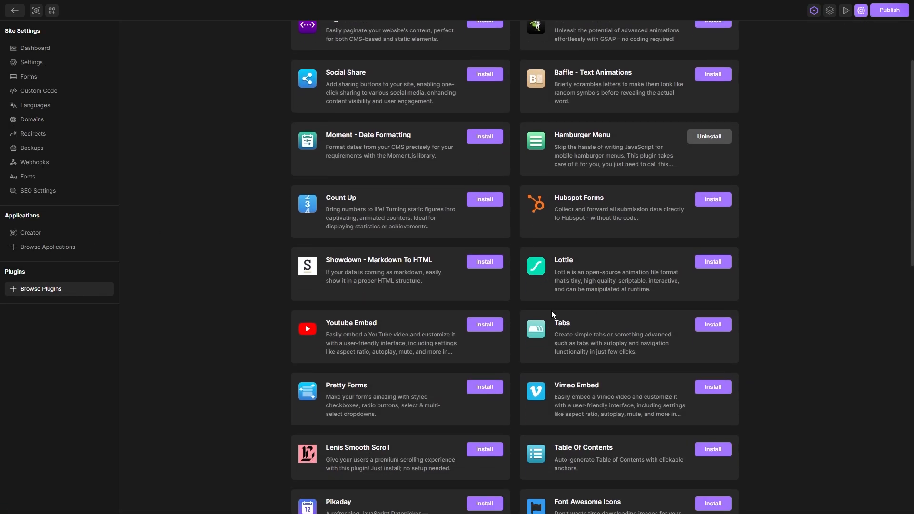
pyautogui.click(713, 325)
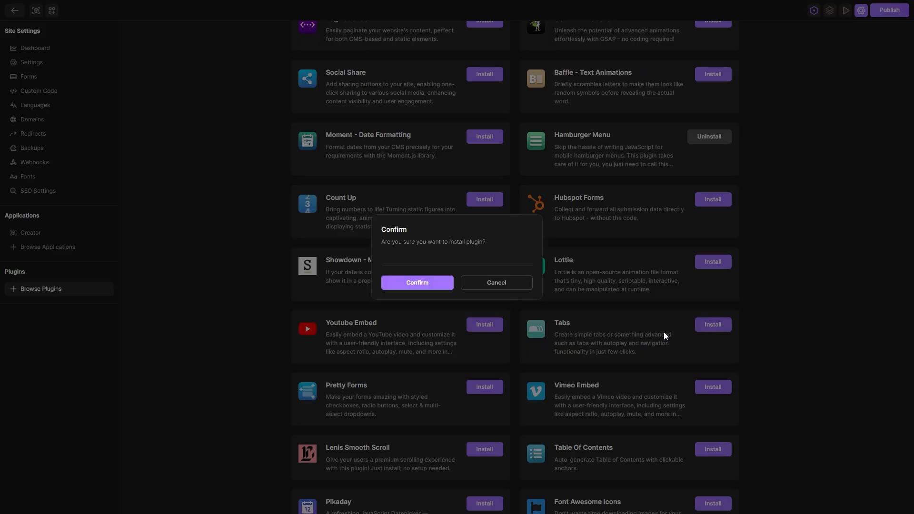
pyautogui.click(419, 286)
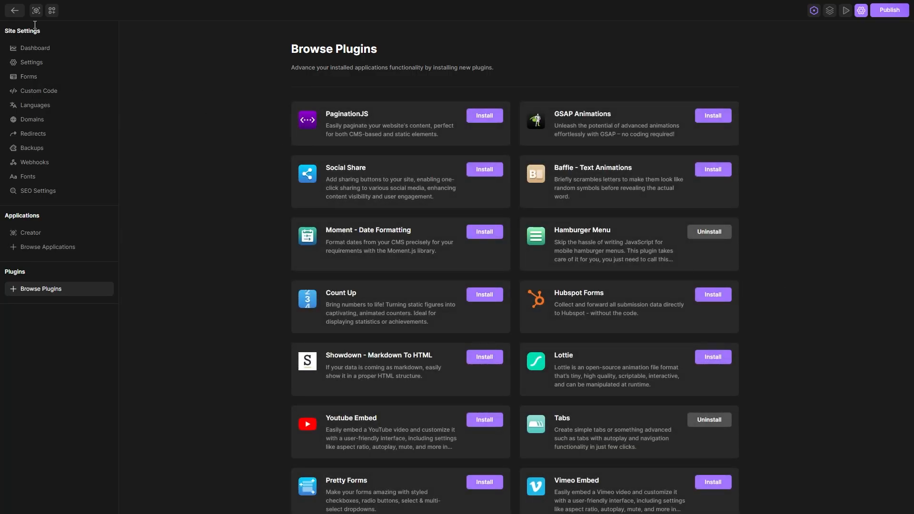
pyautogui.click(16, 13)
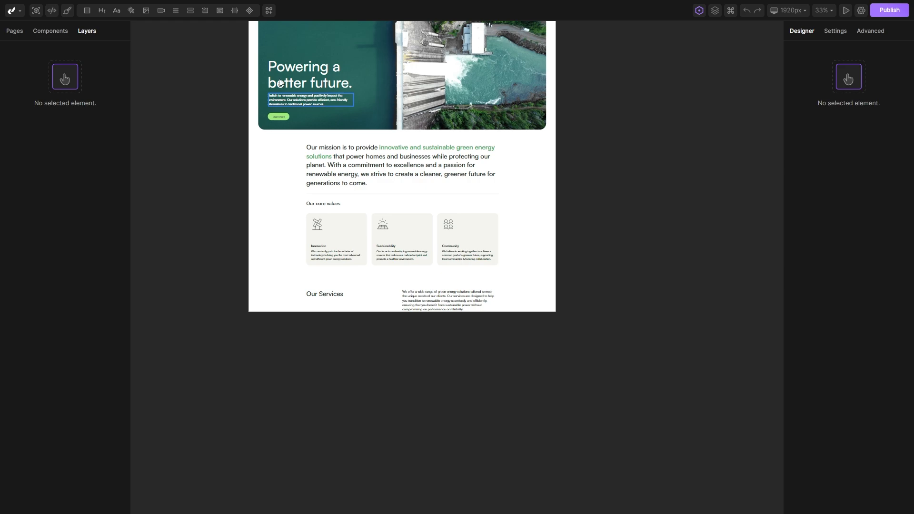
# Insert the Sidebar Auto-Rotating Tabs element on the page below the Our Services section.
pyautogui.click(269, 11)
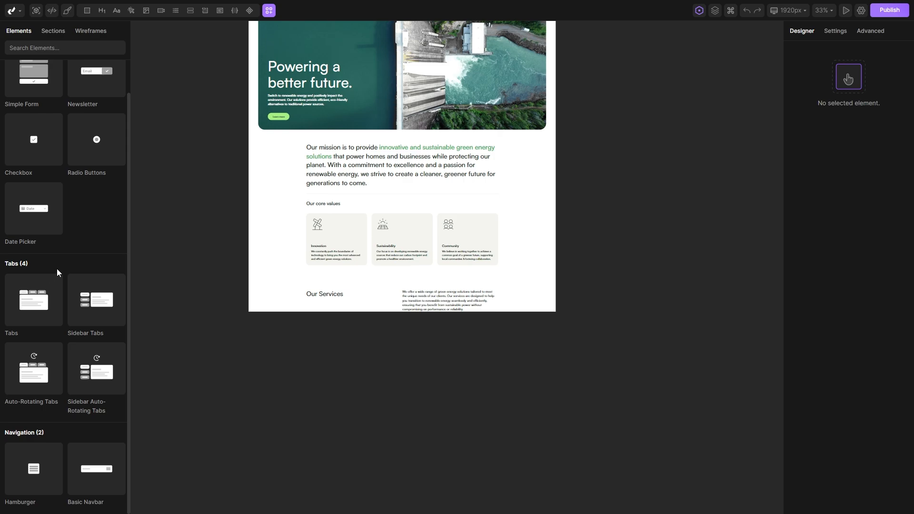
pyautogui.scroll(4, 333, 274)
pyautogui.scroll(4, 332, 274)
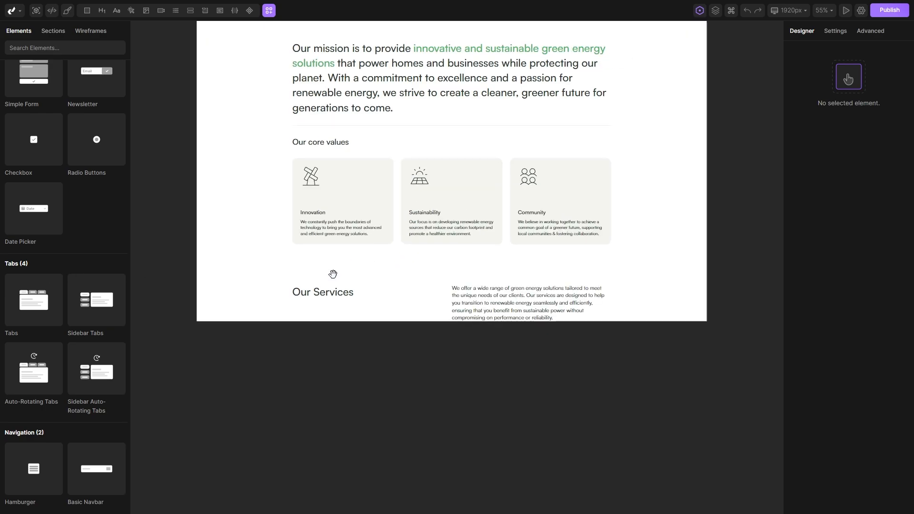
pyautogui.scroll(-4, 399, 304)
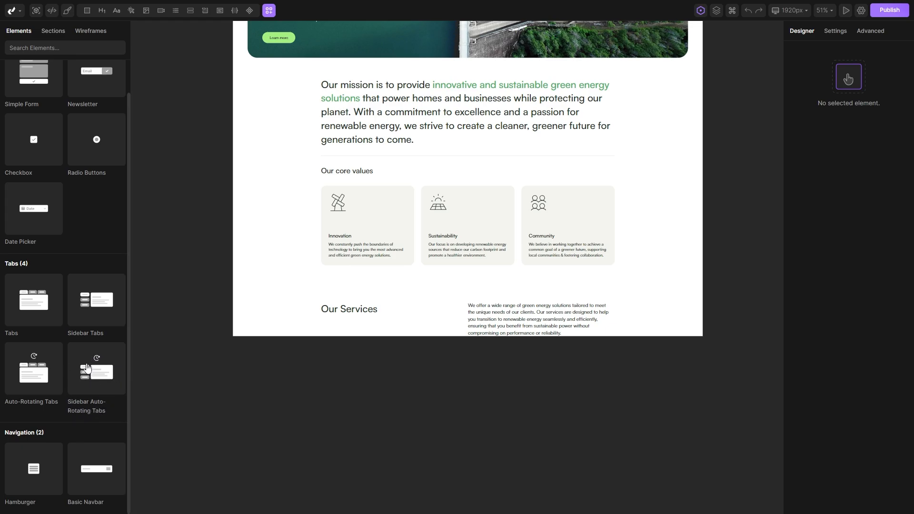
pyautogui.moveTo(86, 367); pyautogui.dragTo(372, 362)
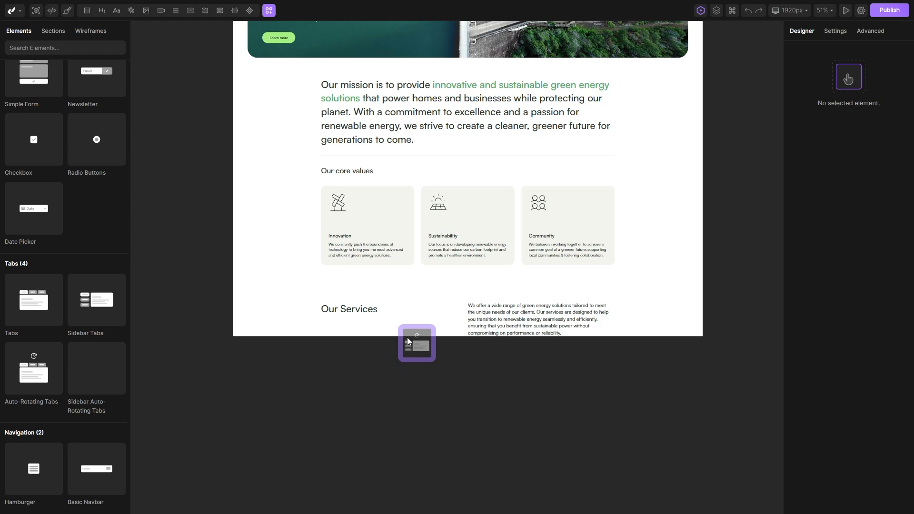
pyautogui.moveTo(407, 337); pyautogui.dragTo(636, 335)
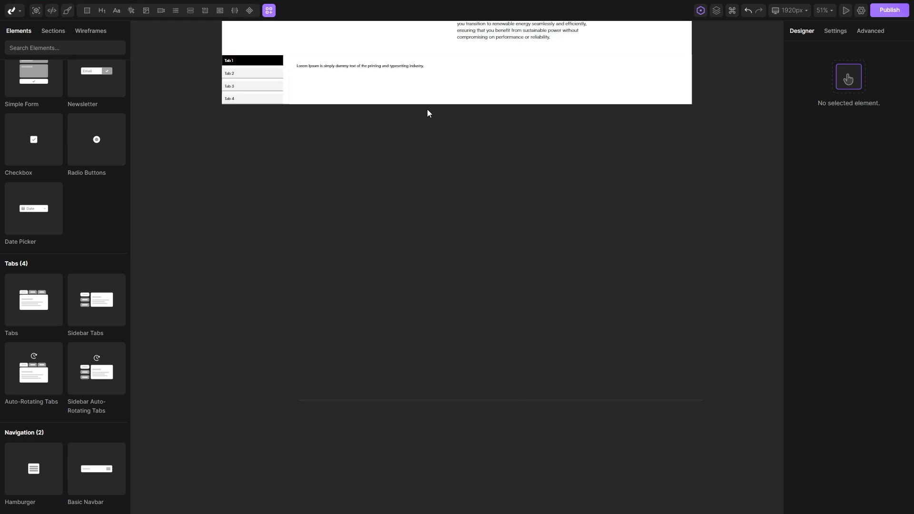
# Move the Autoplay Sidebar Tabs element into the Our Services section's Wrapper, directly after the Title div.
pyautogui.scroll(5, 427, 109)
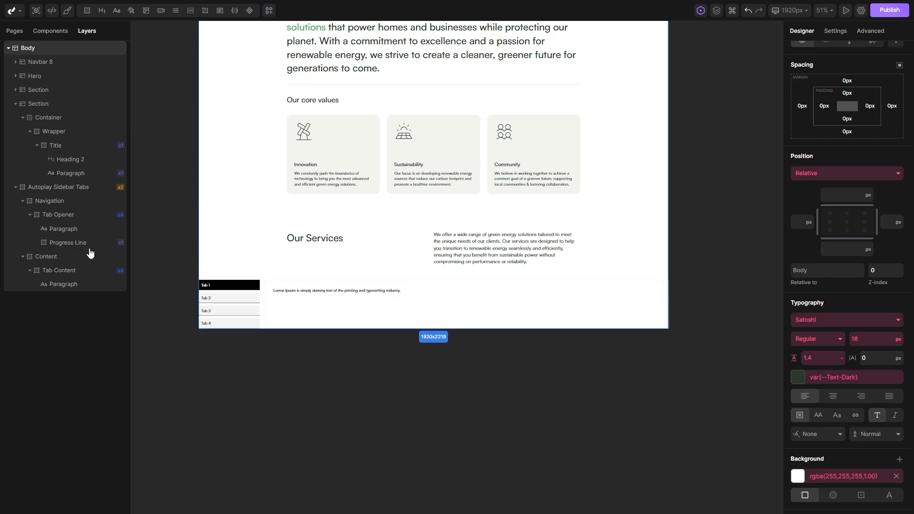
pyautogui.click(39, 190)
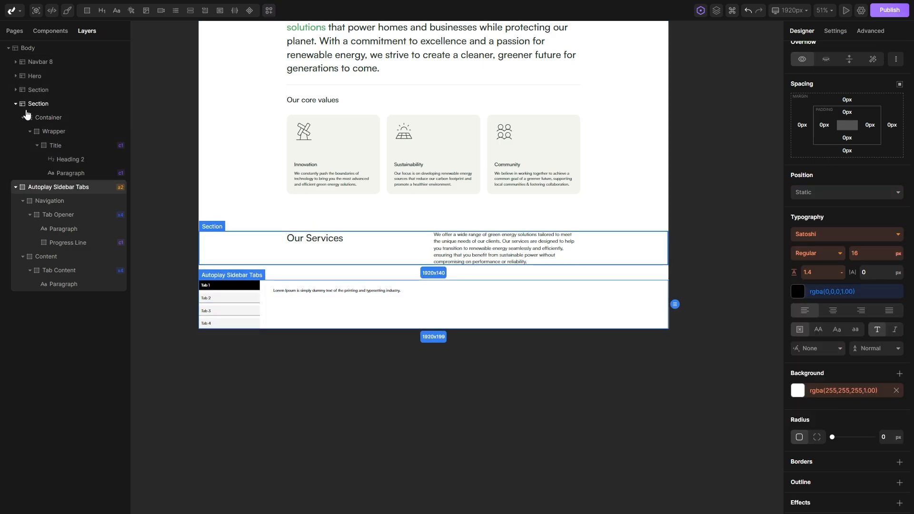
pyautogui.click(37, 146)
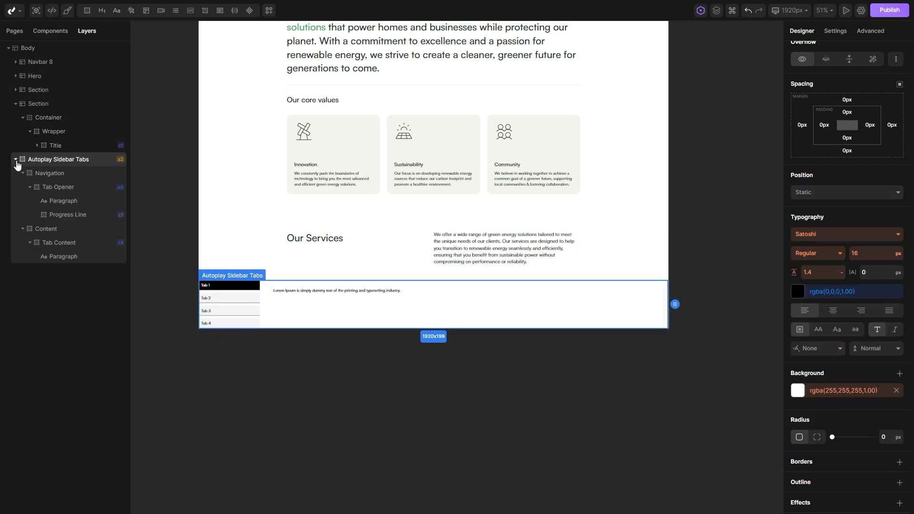
pyautogui.click(17, 159)
pyautogui.moveTo(34, 163); pyautogui.dragTo(54, 155)
pyautogui.click(52, 134)
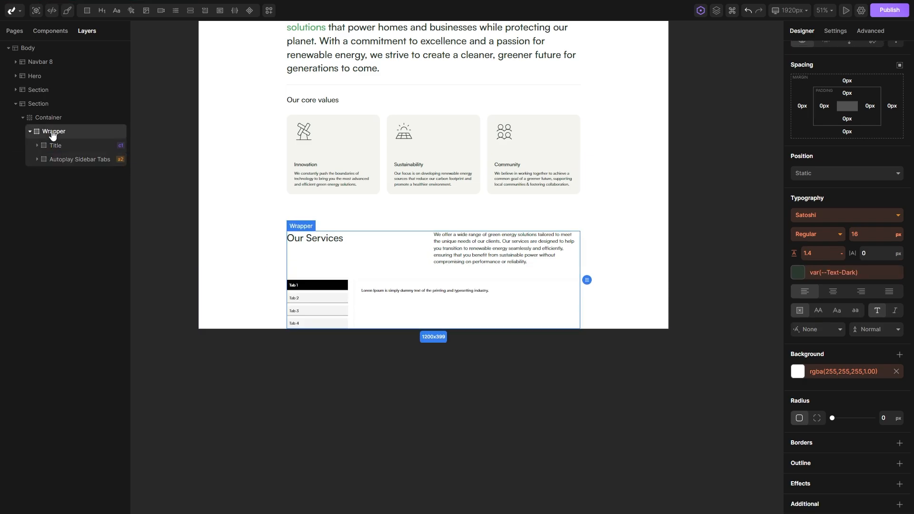
# Reset the text colour of the tabs' Content div and remove its background fill and border.
pyautogui.scroll(5, 419, 286)
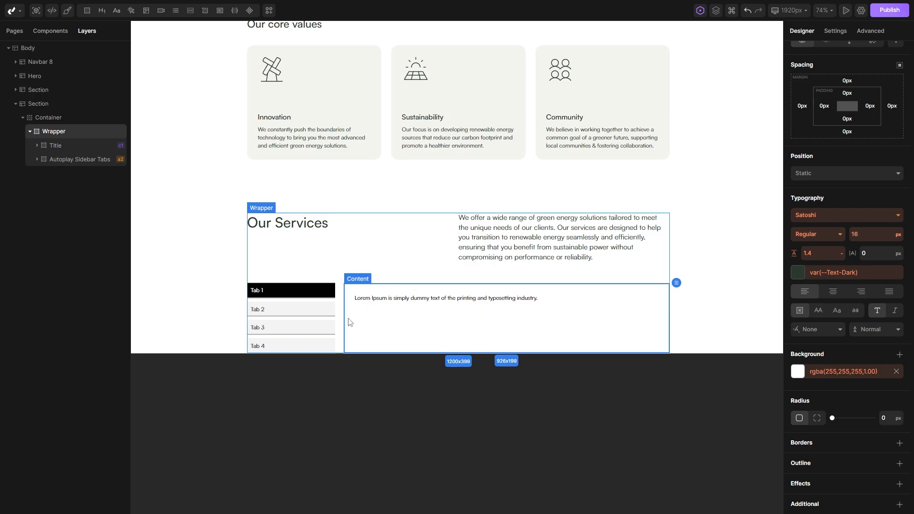
pyautogui.scroll(4, 371, 324)
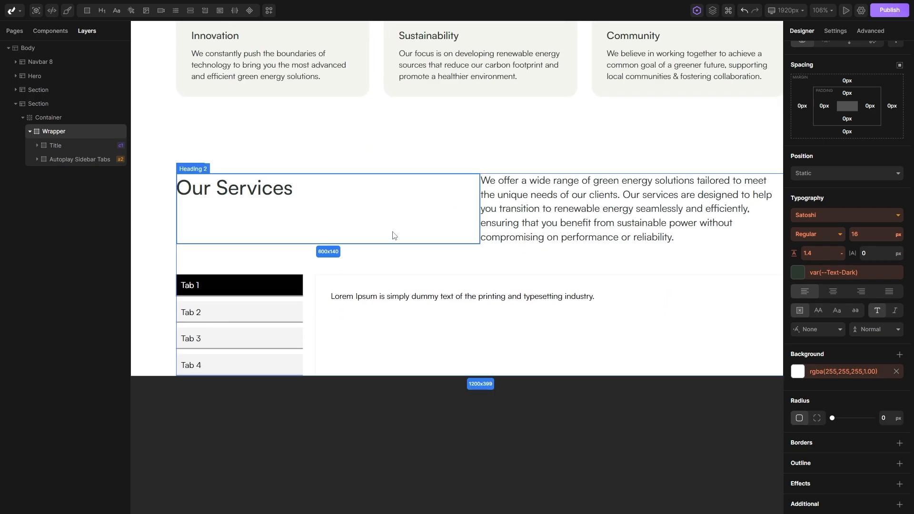
pyautogui.click(370, 338)
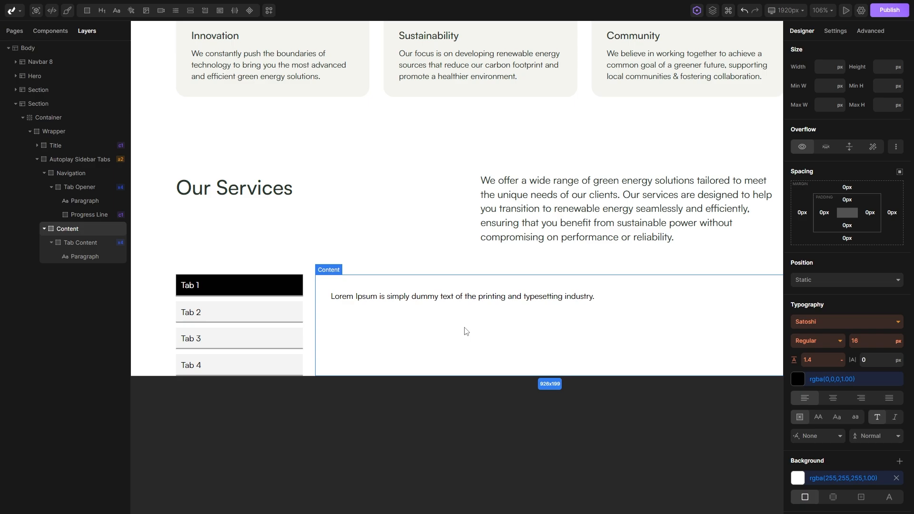
pyautogui.rightClick(828, 381)
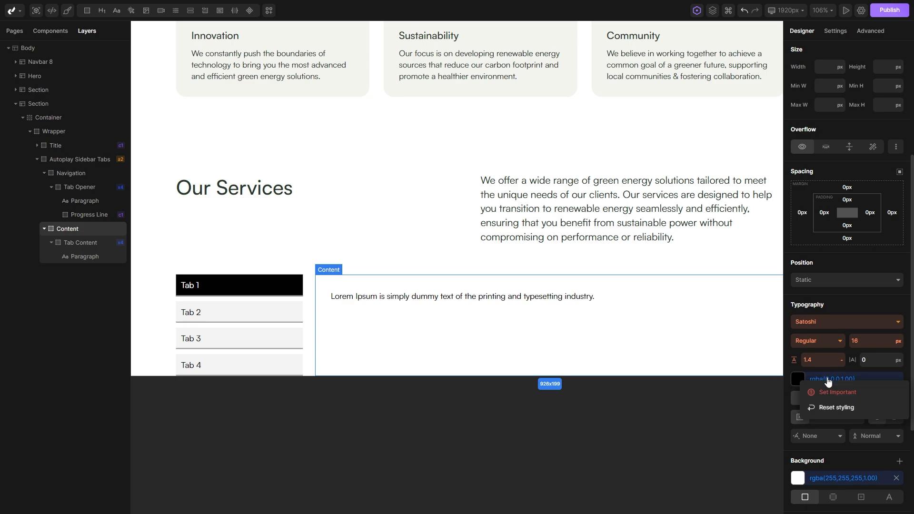
pyautogui.click(828, 408)
pyautogui.scroll(-1, 843, 356)
pyautogui.scroll(-3, 842, 356)
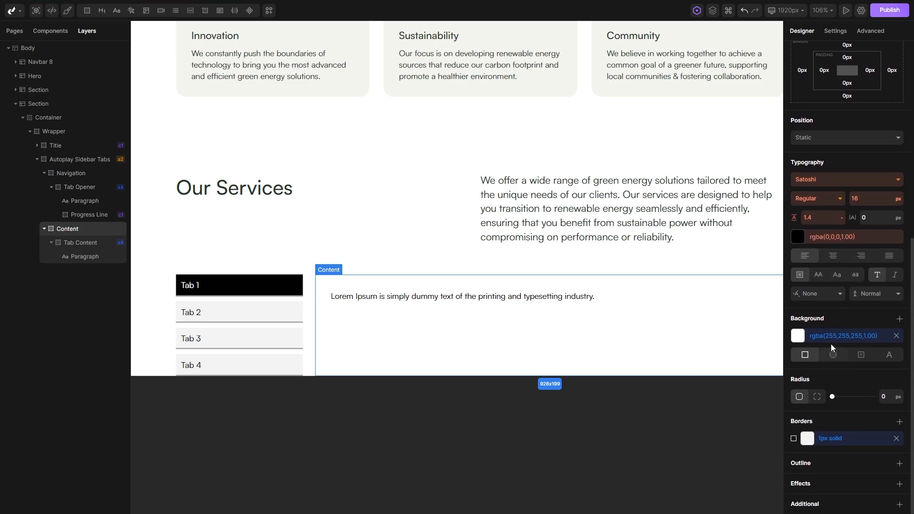
pyautogui.click(897, 339)
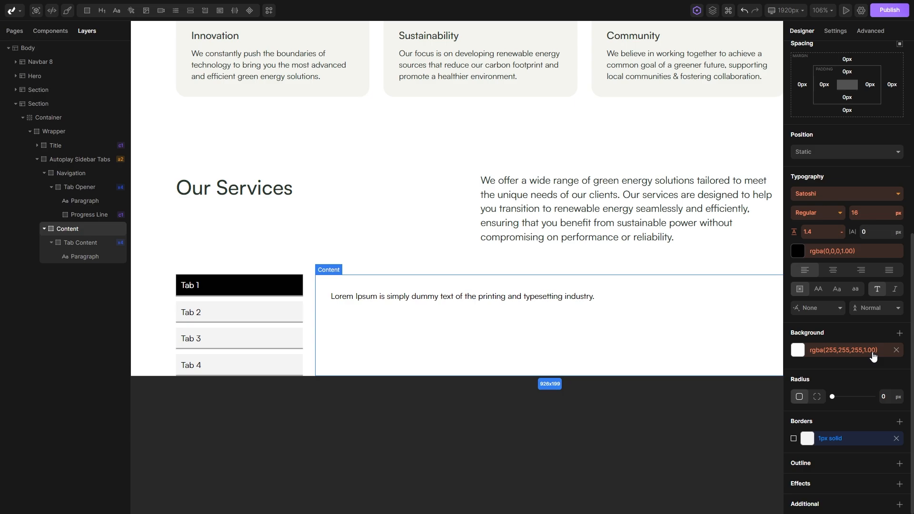
pyautogui.click(895, 439)
# Delete the placeholder Lorem Ipsum paragraph from the Tab Content div.
pyautogui.click(372, 296)
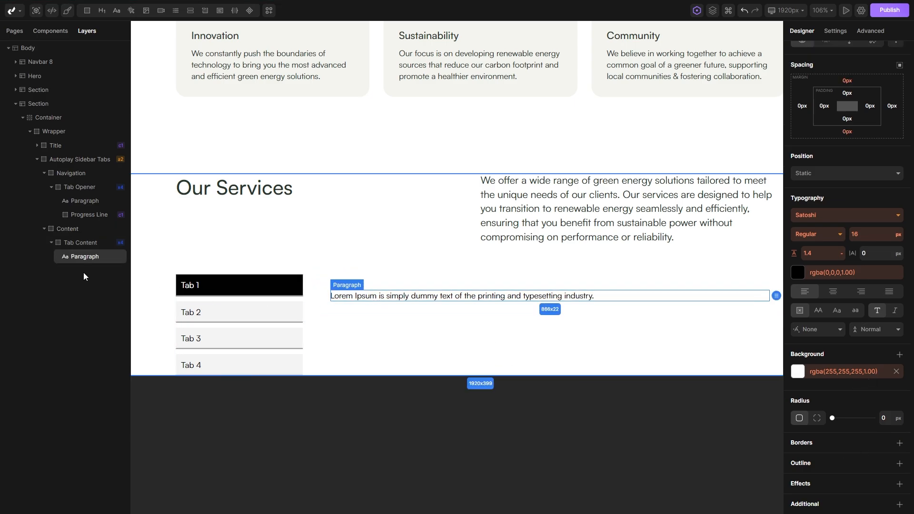
pyautogui.rightClick(76, 258)
pyautogui.click(98, 384)
# Reset the padding on all four sides of the Tab Content div.
pyautogui.click(87, 244)
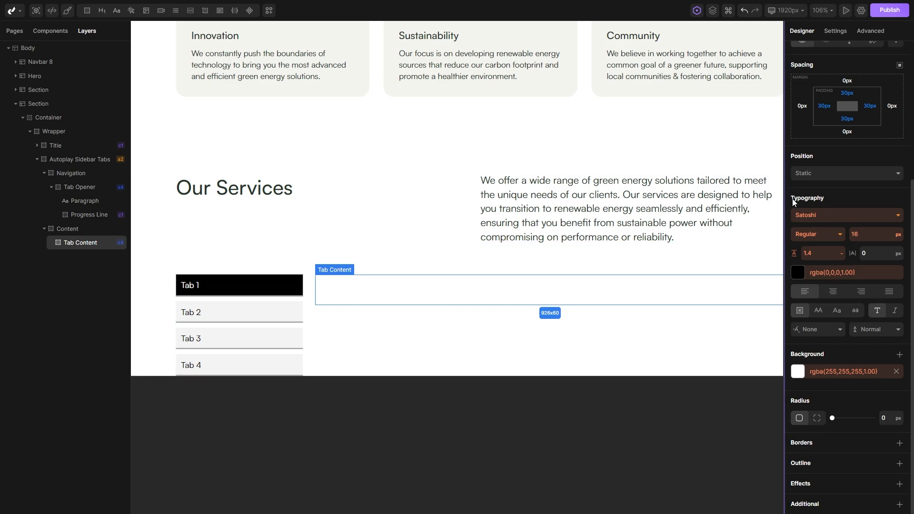
pyautogui.scroll(2, 824, 161)
pyautogui.rightClick(824, 159)
pyautogui.click(832, 189)
pyautogui.rightClick(848, 170)
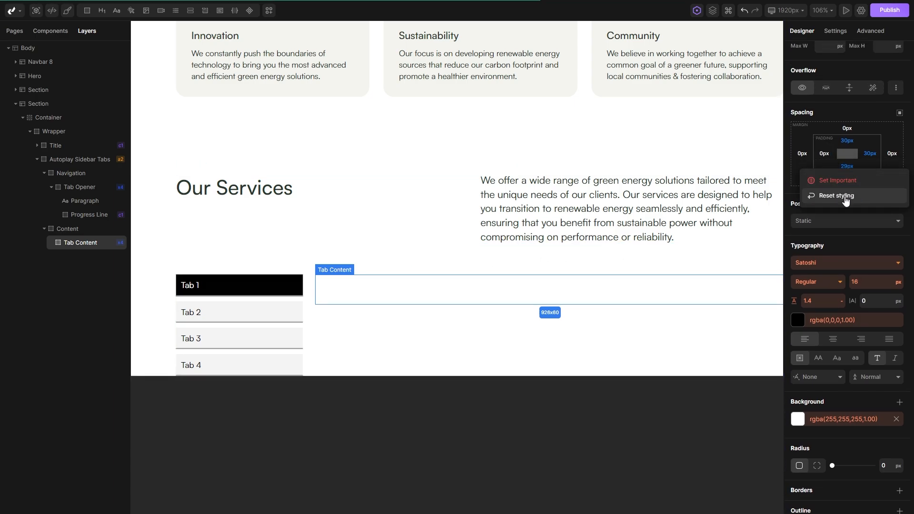
pyautogui.click(846, 197)
pyautogui.rightClick(872, 159)
pyautogui.click(836, 185)
pyautogui.rightClick(847, 140)
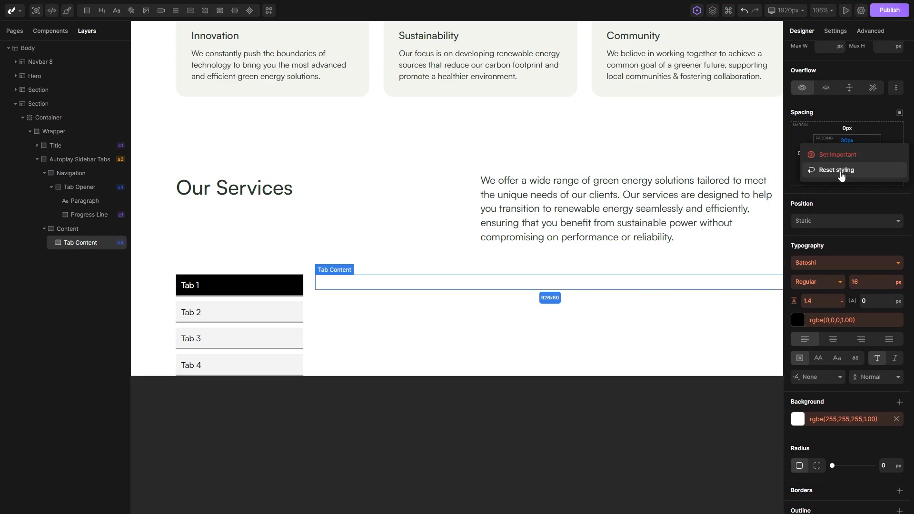
pyautogui.click(840, 170)
# Switch to the Figma design and inspect the padding, corner radius and fill of the service tab items.
pyautogui.keyDown('ctrl'); pyautogui.scroll(-2, 429, 313); pyautogui.keyUp('ctrl')
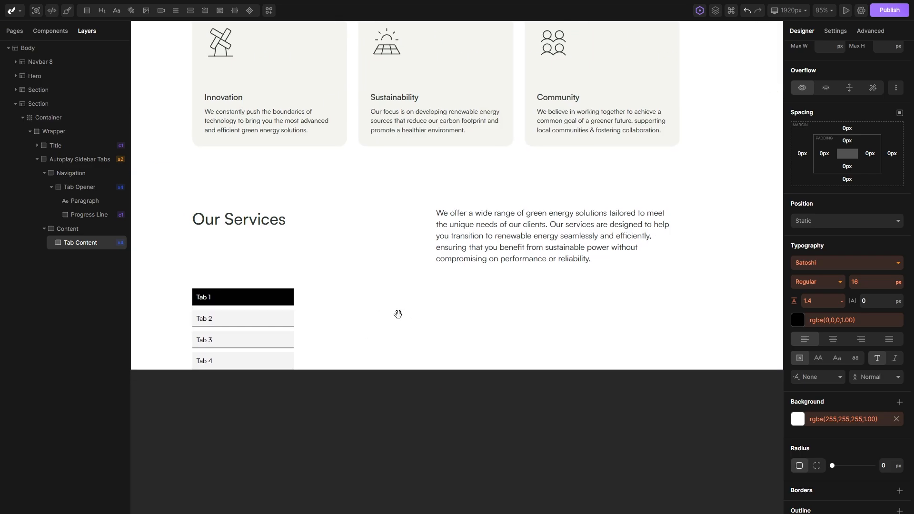
pyautogui.click(67, 229)
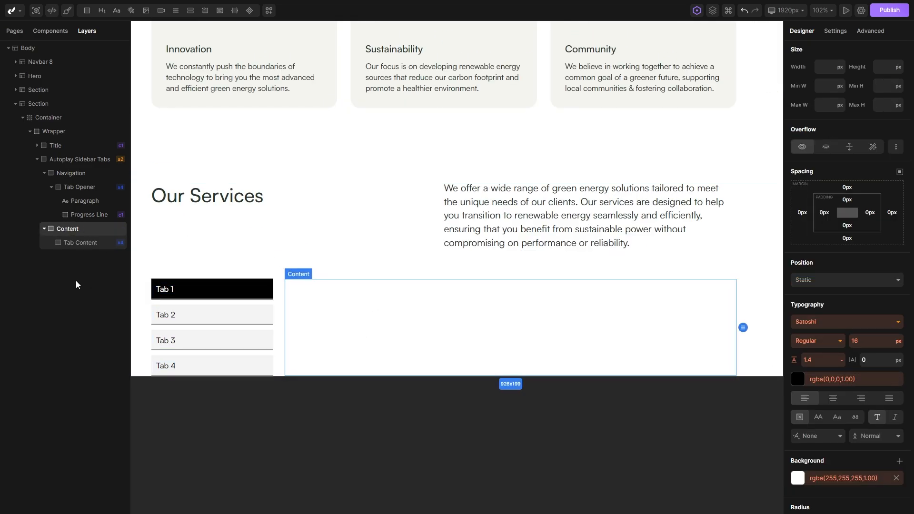
pyautogui.hotkey('alt', 'Tab')
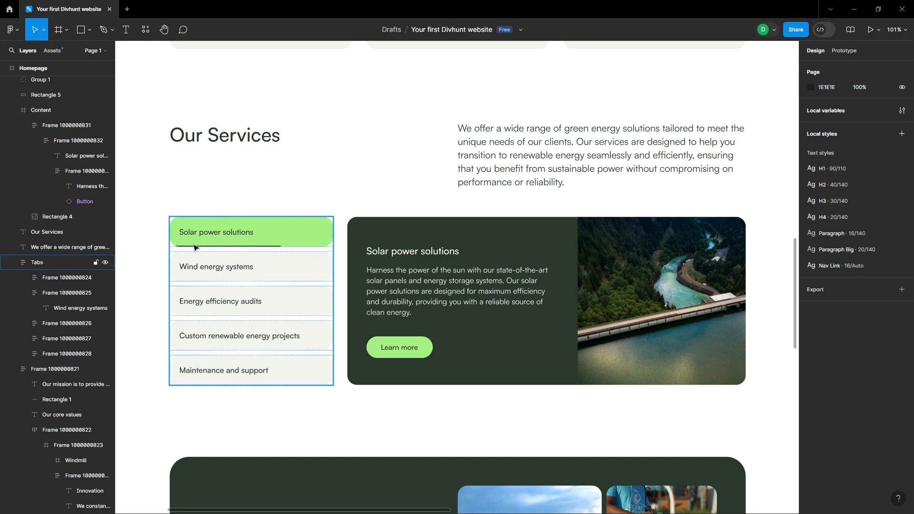
pyautogui.moveTo(176, 295); pyautogui.dragTo(284, 282)
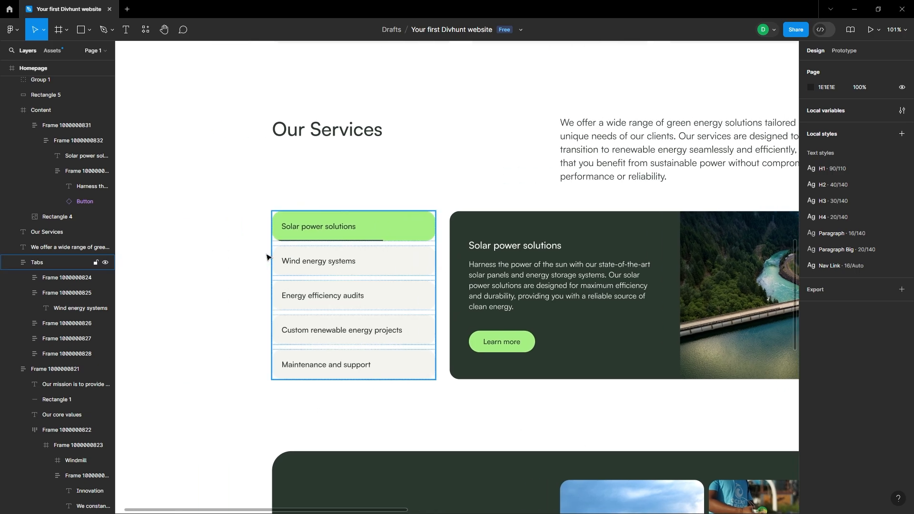
pyautogui.scroll(3, 241, 245)
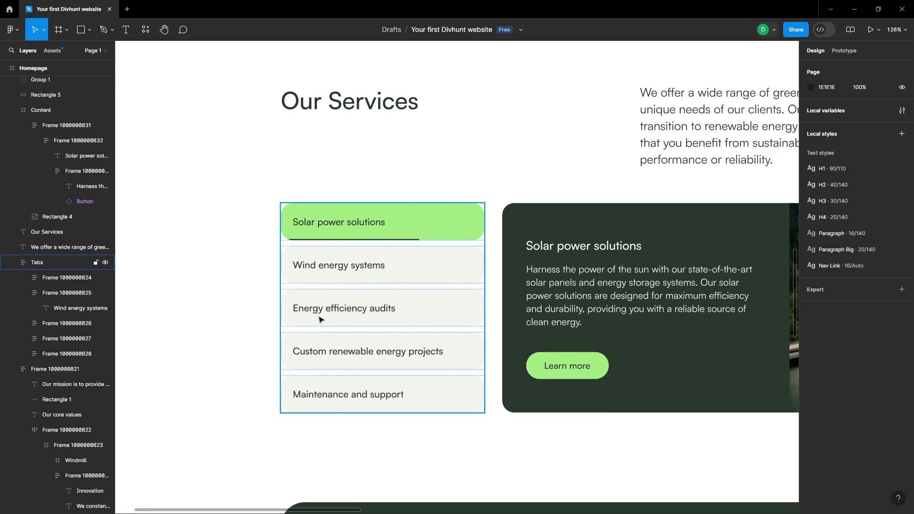
pyautogui.scroll(-1, 362, 396)
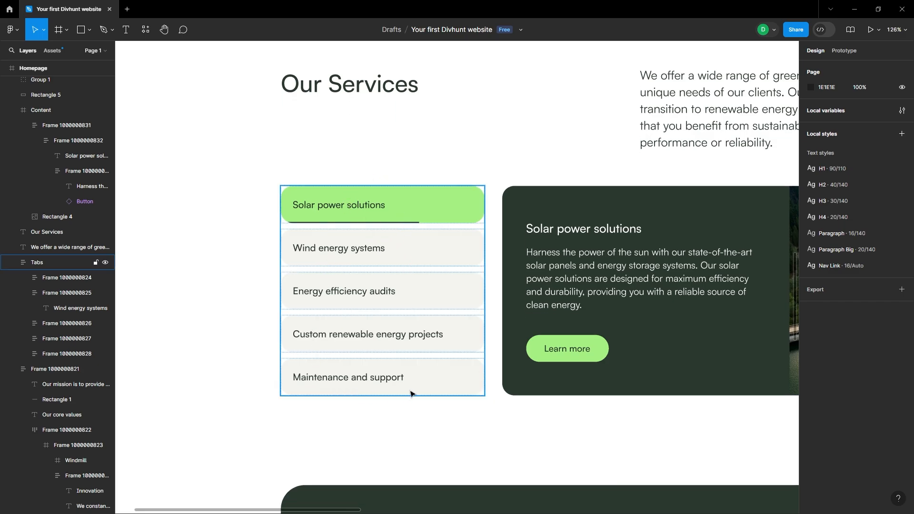
pyautogui.keyDown('ctrl'); pyautogui.click(423, 372); pyautogui.keyUp('ctrl')
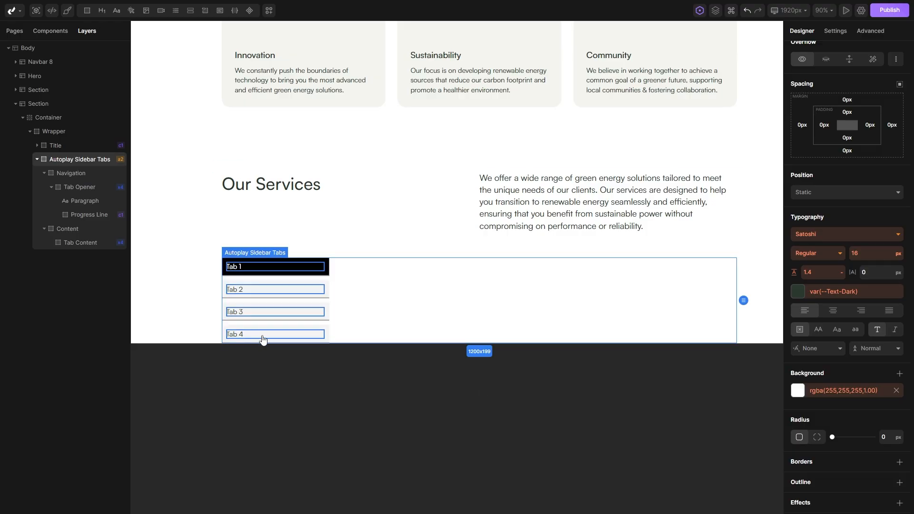
# Back in Divhunt, set the Tab Opener's padding to 20 px on all sides.
pyautogui.click(264, 333)
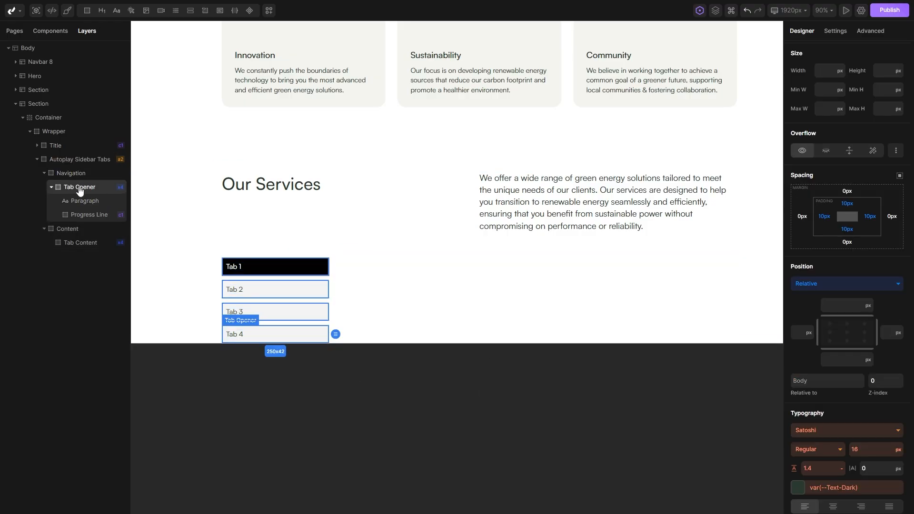
pyautogui.scroll(6, 824, 329)
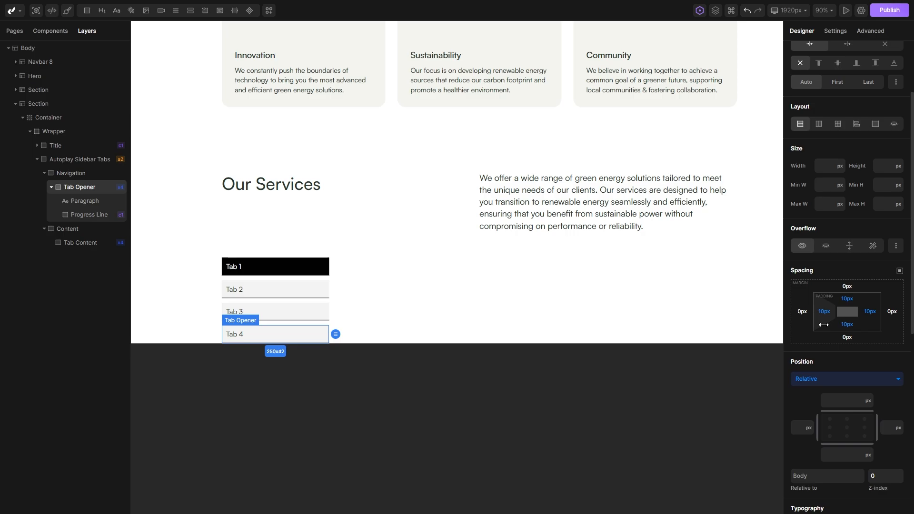
pyautogui.moveTo(827, 321); pyautogui.dragTo(827, 320)
# Give the Tab Opener a 20 px corner radius and the Bg Secondary background colour.
pyautogui.scroll(-7, 860, 350)
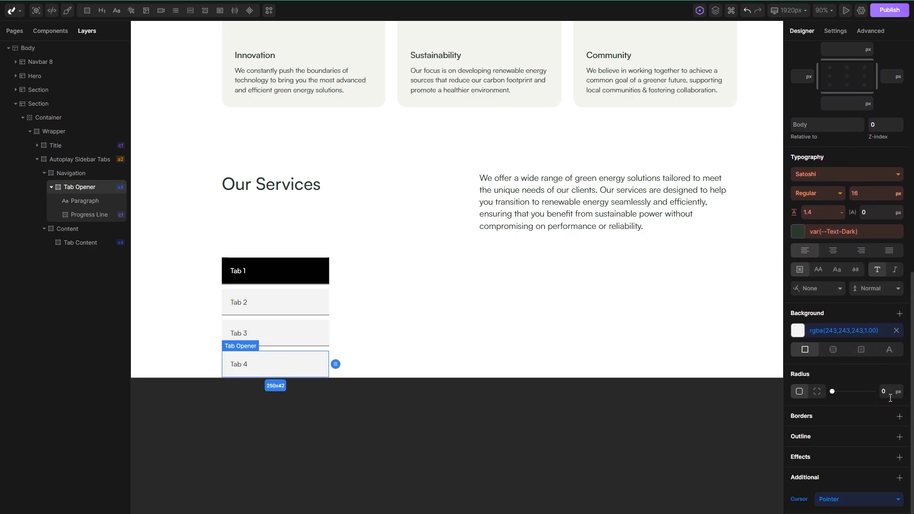
pyautogui.write('20')
pyautogui.press('Return')
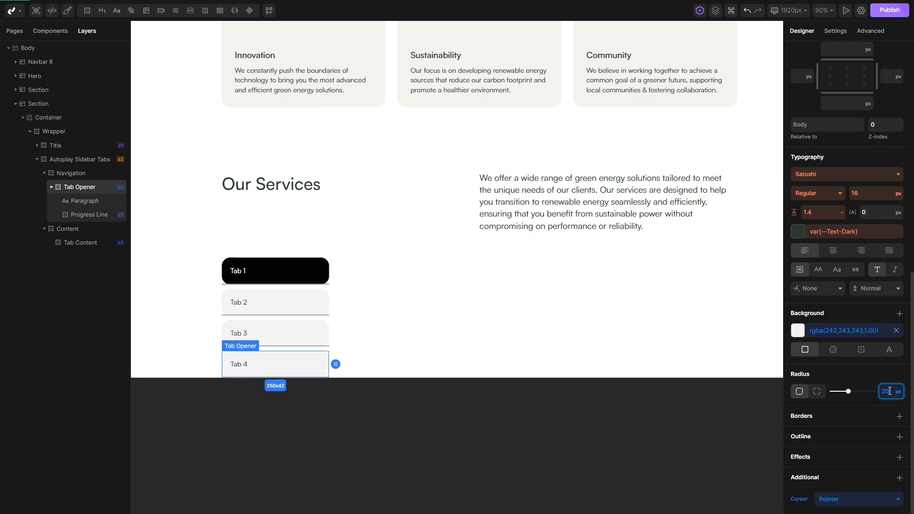
pyautogui.click(800, 330)
pyautogui.click(806, 449)
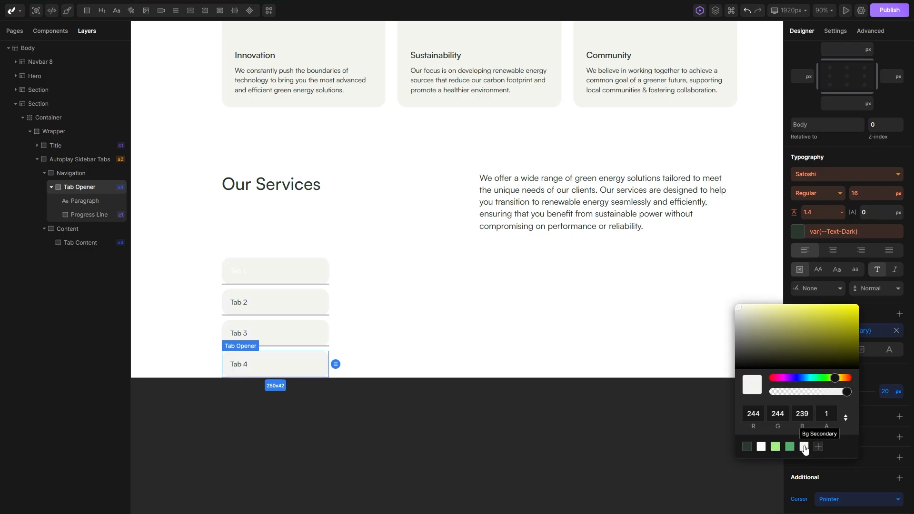
pyautogui.click(372, 312)
# Set the Tab Opener's overflow to Hidden so the progress line is clipped to the rounded corners.
pyautogui.moveTo(339, 297); pyautogui.dragTo(381, 298)
pyautogui.scroll(5, 381, 298)
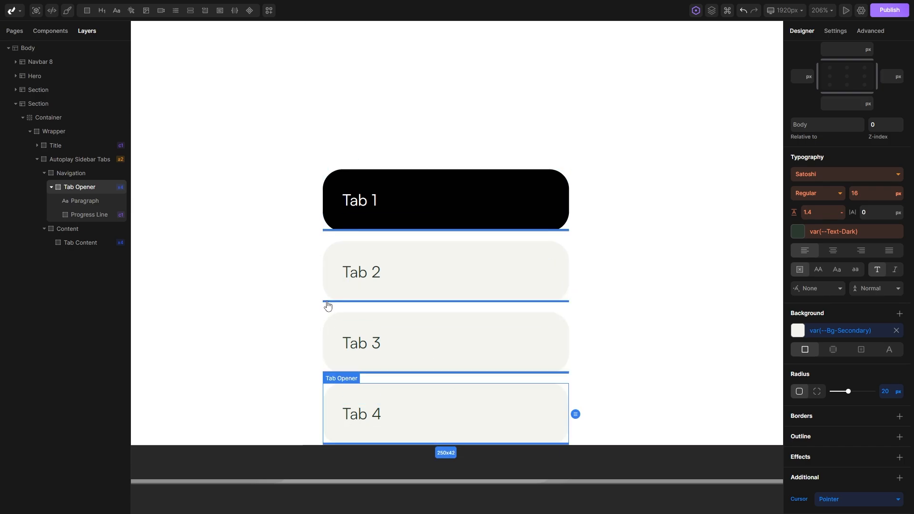
pyautogui.scroll(3, 574, 300)
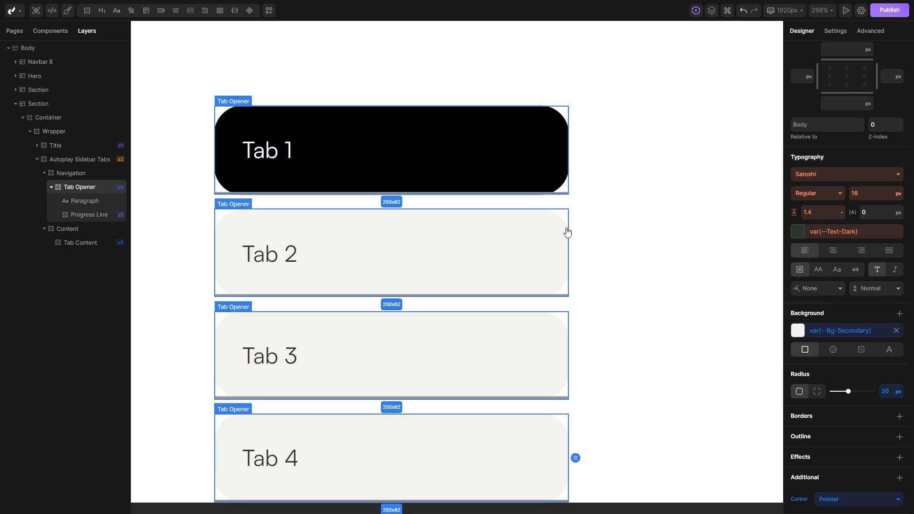
pyautogui.click(83, 190)
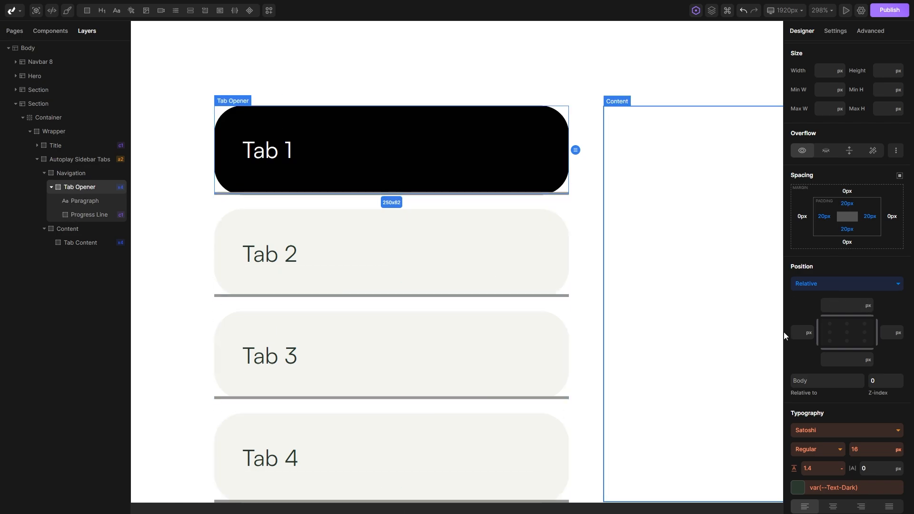
pyautogui.scroll(3, 862, 334)
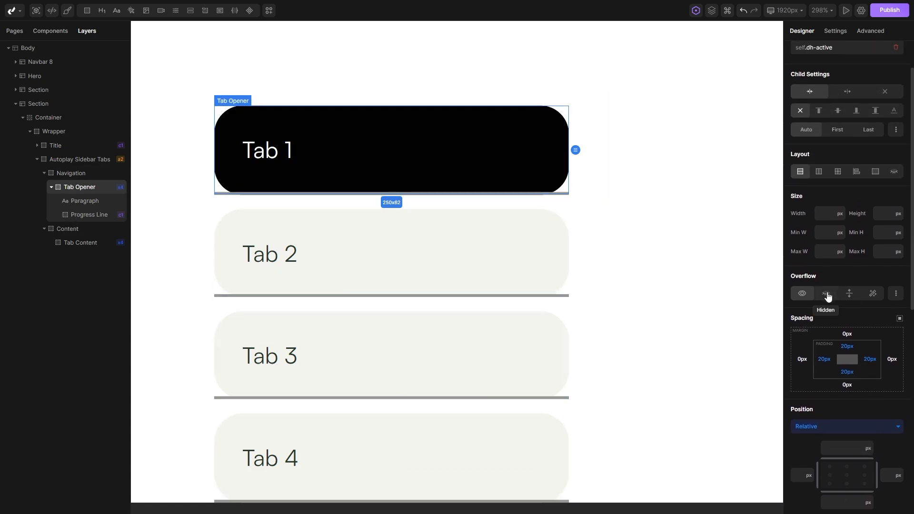
pyautogui.click(826, 293)
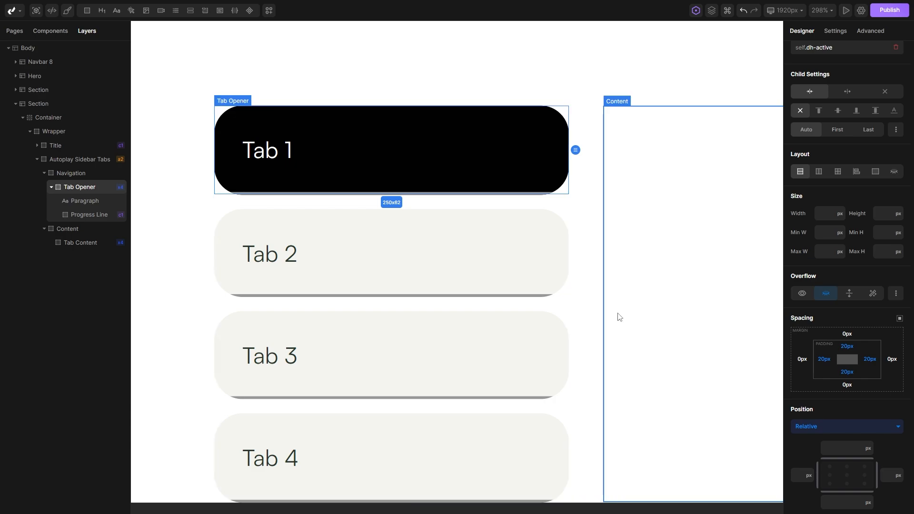
# Apply the existing p-medium class to the Paragraph inside the Tab Opener.
pyautogui.scroll(-3, 616, 316)
pyautogui.click(399, 286)
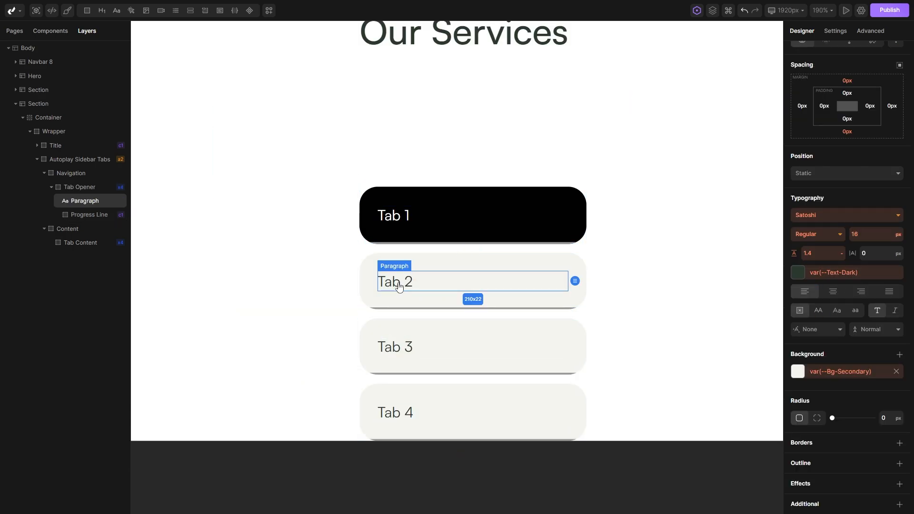
pyautogui.click(86, 187)
pyautogui.click(88, 200)
pyautogui.scroll(1, 847, 215)
pyautogui.scroll(4, 847, 214)
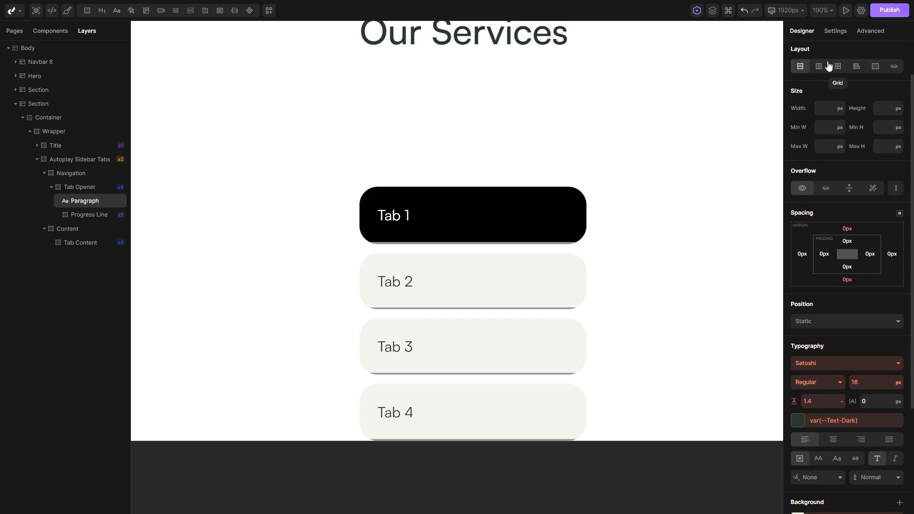
pyautogui.click(828, 67)
pyautogui.write('p-m')
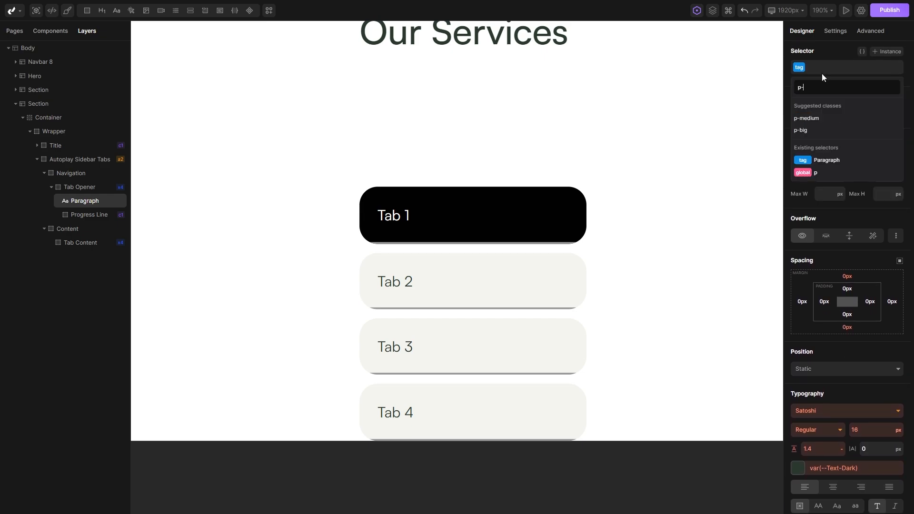
pyautogui.click(817, 121)
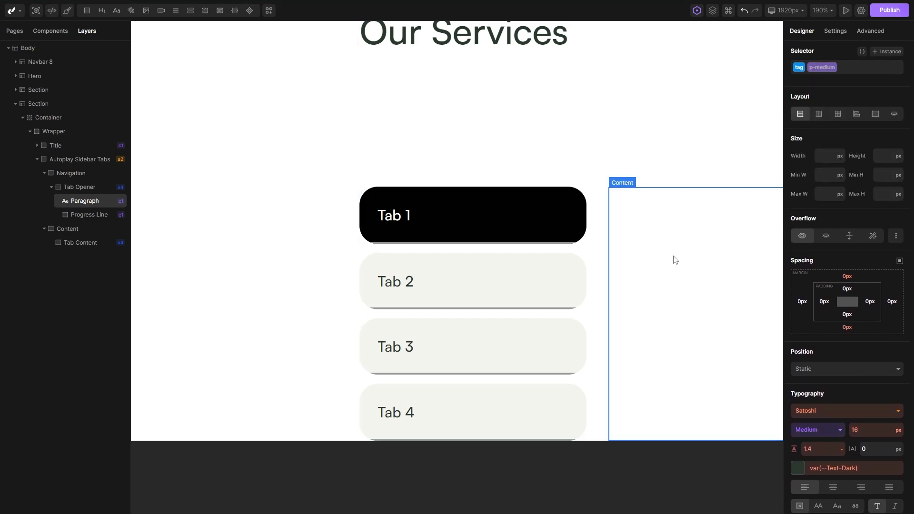
# Check the size of the Wind energy systems tab and the text style of the tab labels in Figma.
pyautogui.scroll(-3, 676, 260)
pyautogui.hscroll(2, 596, 249)
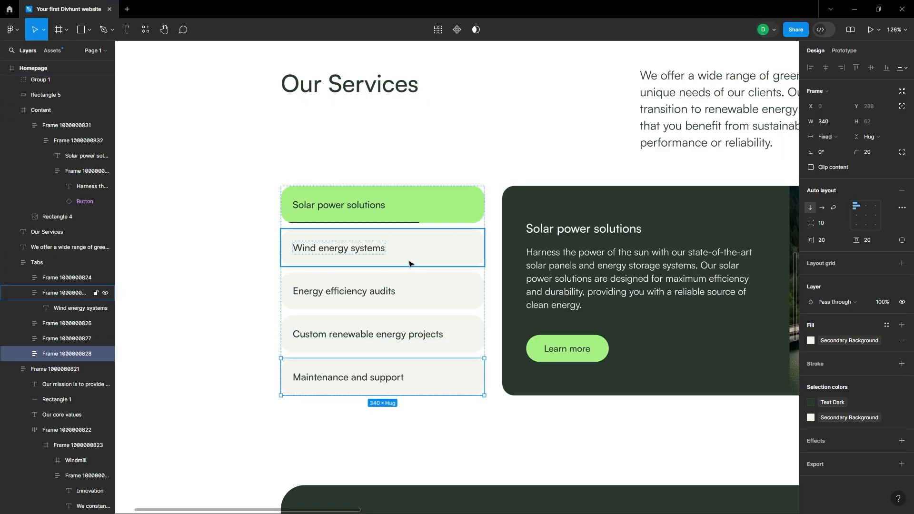
pyautogui.click(381, 260)
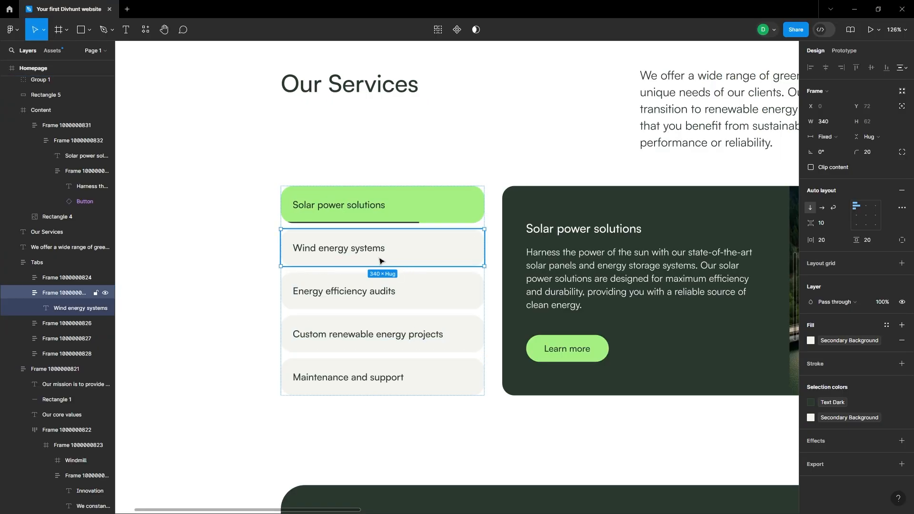
pyautogui.doubleClick(341, 249)
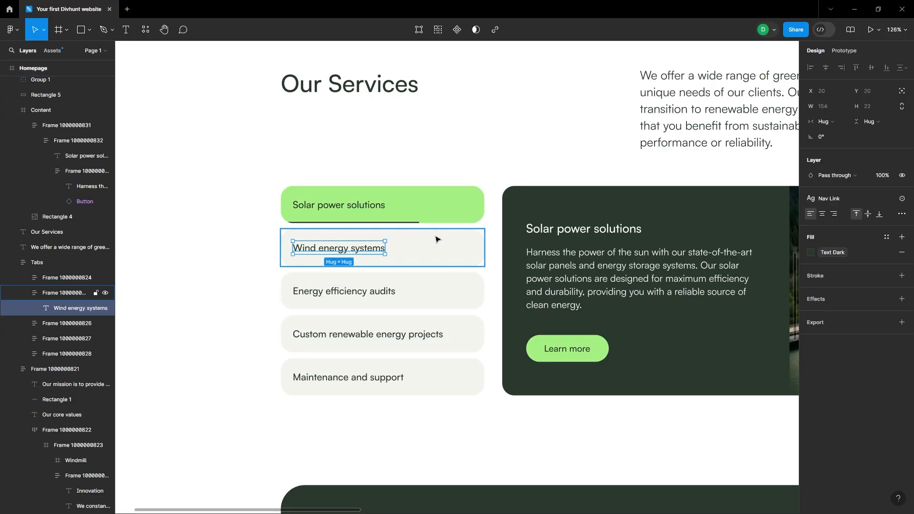
pyautogui.click(341, 200)
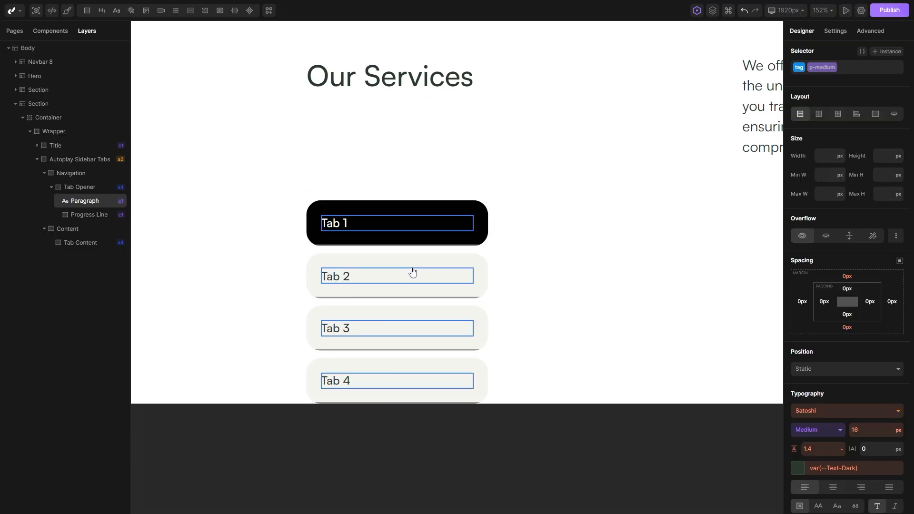
# Reset the text colour of the Tab Opener's dh-active instance.
pyautogui.click(384, 213)
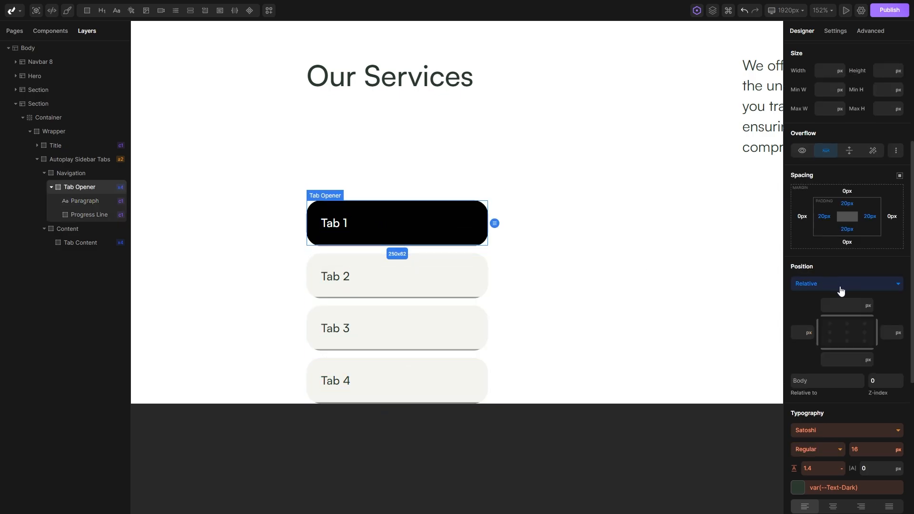
pyautogui.scroll(5, 841, 291)
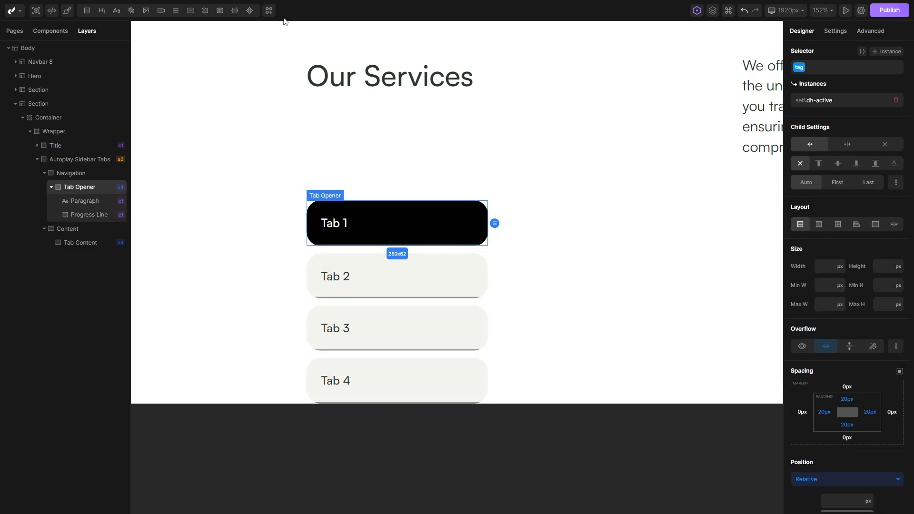
pyautogui.click(826, 102)
pyautogui.scroll(-4, 828, 103)
pyautogui.scroll(-5, 836, 143)
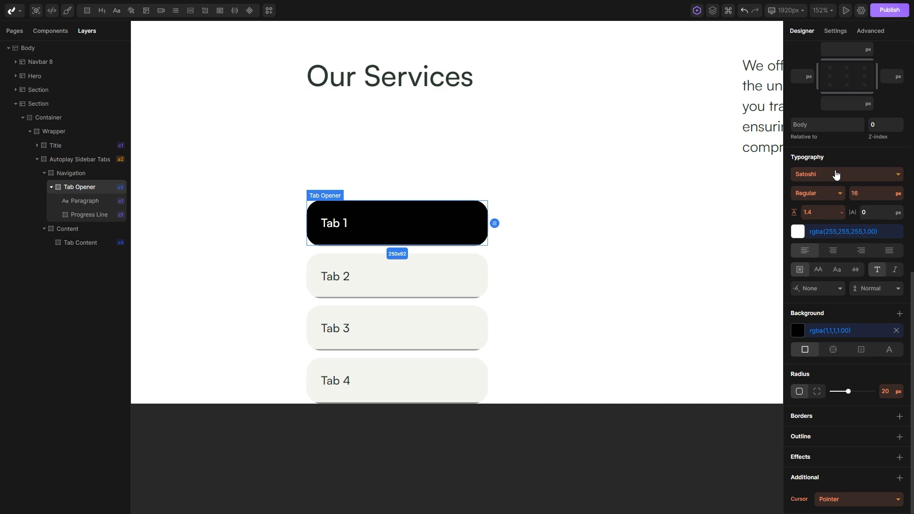
pyautogui.rightClick(824, 228)
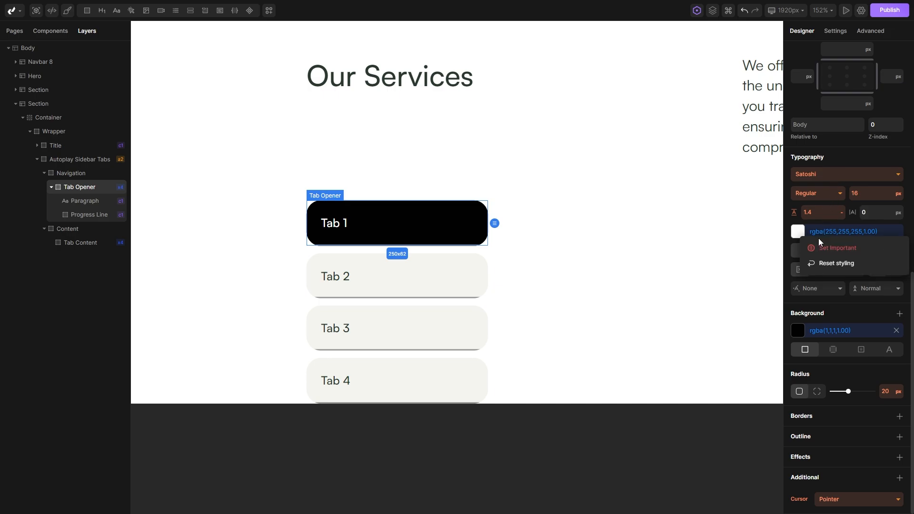
pyautogui.click(823, 267)
# Reset the active Tab Opener's background and give it the Button Green colour.
pyautogui.rightClick(828, 330)
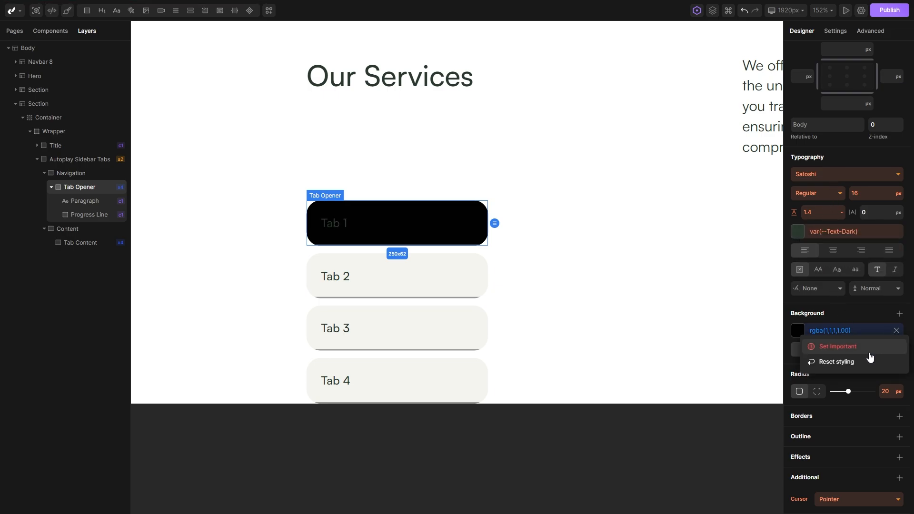
pyautogui.click(831, 359)
pyautogui.click(798, 331)
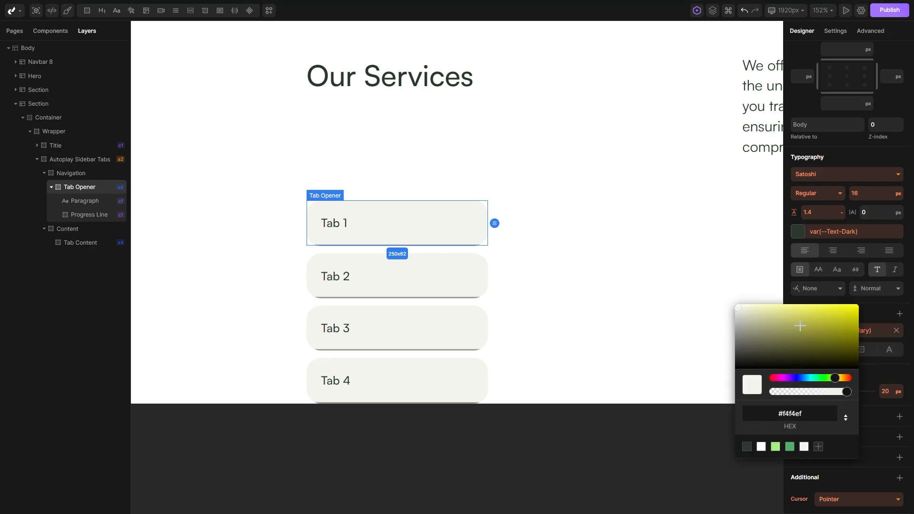
pyautogui.click(776, 446)
pyautogui.click(734, 252)
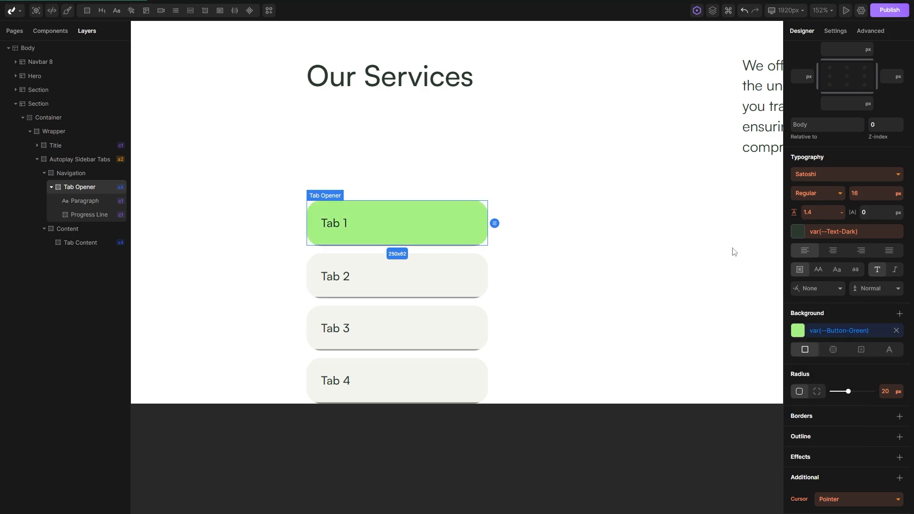
# Compare the tabs and the empty Content area with the Solar power solutions card in the Figma design.
pyautogui.click(582, 269)
pyautogui.scroll(-1, 538, 215)
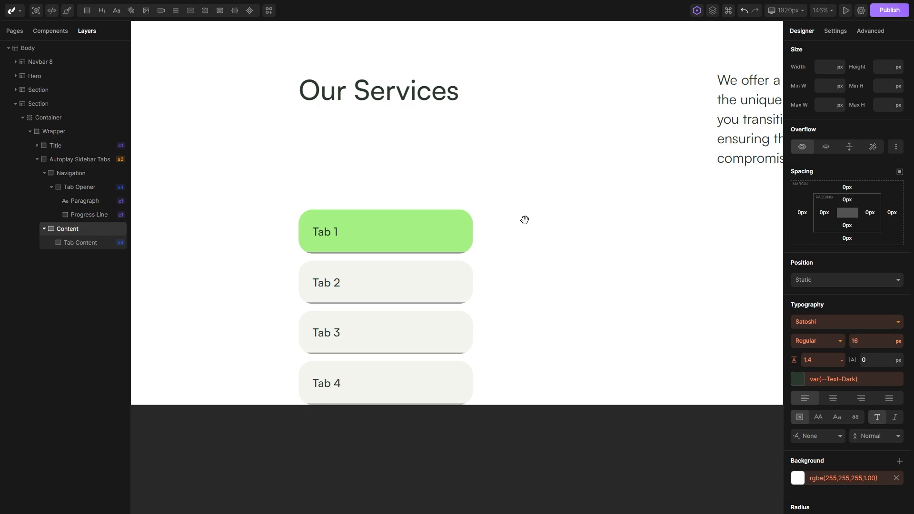
pyautogui.scroll(5, 525, 219)
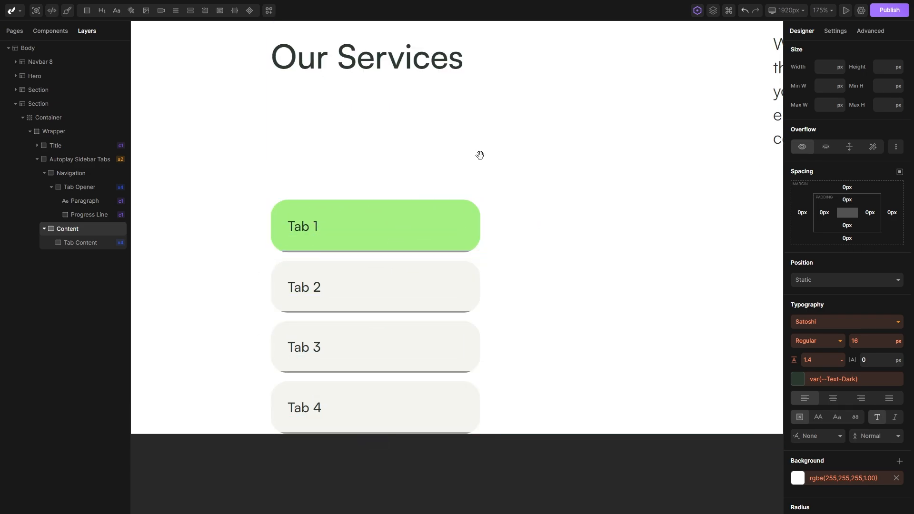
pyautogui.scroll(-10, 450, 158)
pyautogui.scroll(4, 488, 166)
pyautogui.scroll(-5, 484, 151)
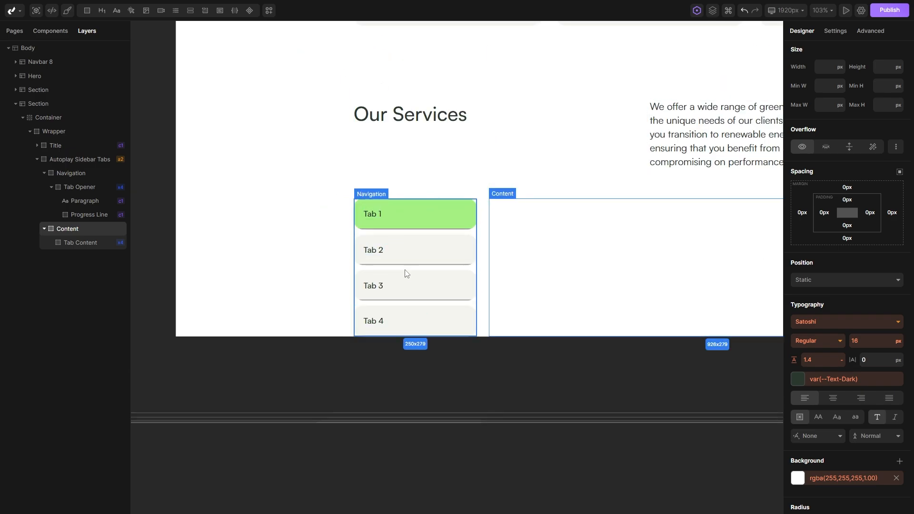
pyautogui.moveTo(593, 247); pyautogui.dragTo(454, 253)
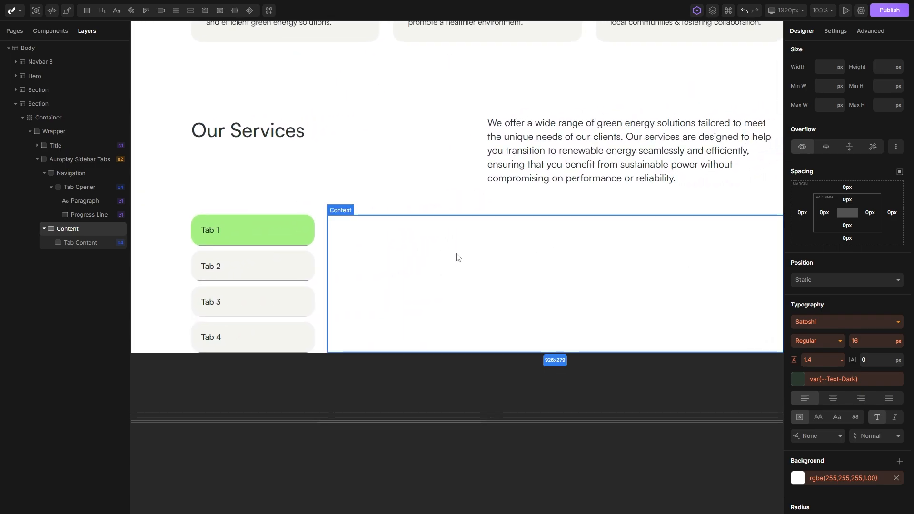
pyautogui.hotkey('alt', 'Tab')
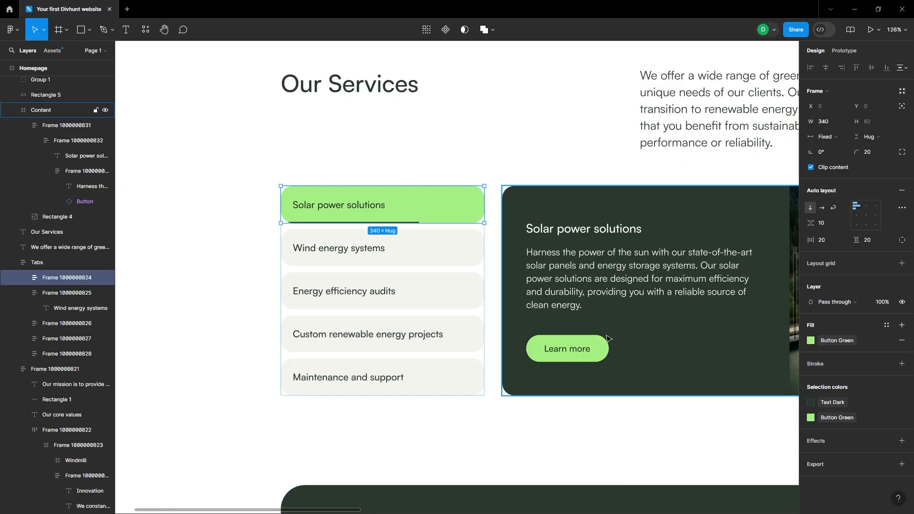
pyautogui.moveTo(667, 305); pyautogui.dragTo(509, 297)
pyautogui.moveTo(636, 250); pyautogui.dragTo(547, 252)
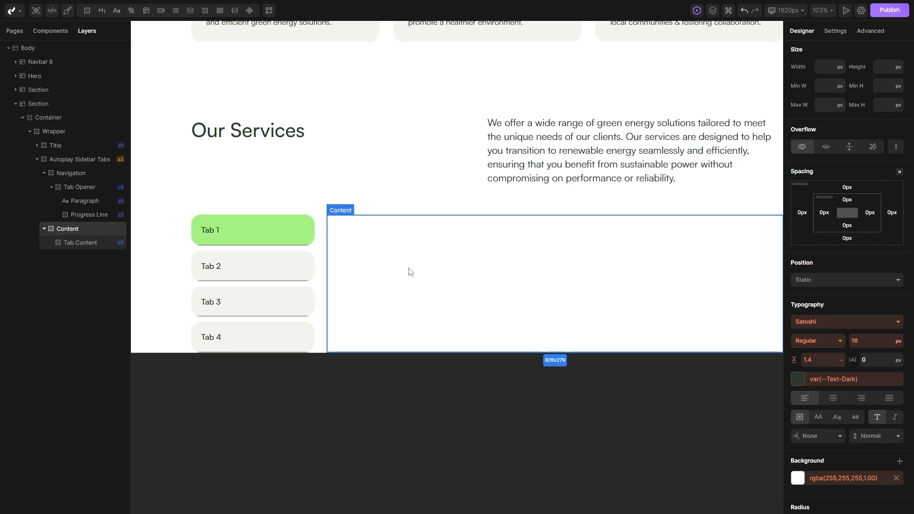
# Add two Div elements inside the Tab Content of the sidebar tabs.
pyautogui.click(74, 243)
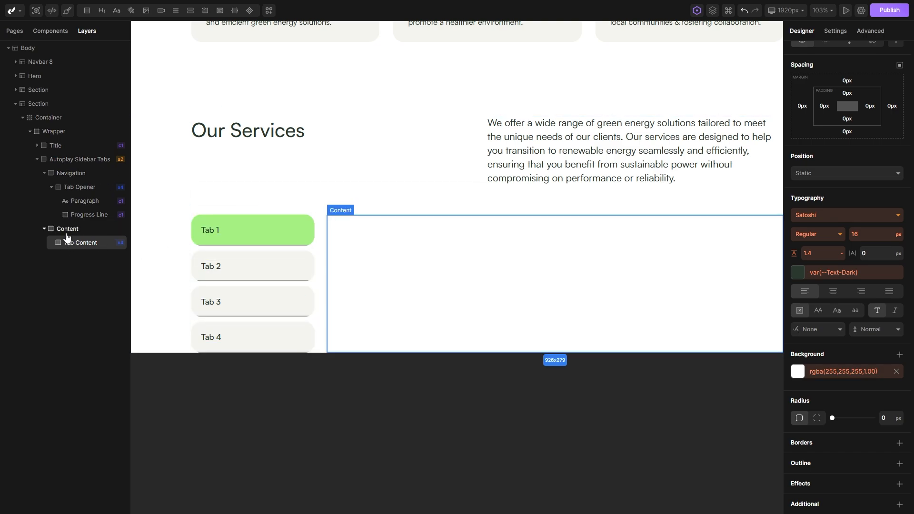
pyautogui.click(88, 11)
pyautogui.click(88, 12)
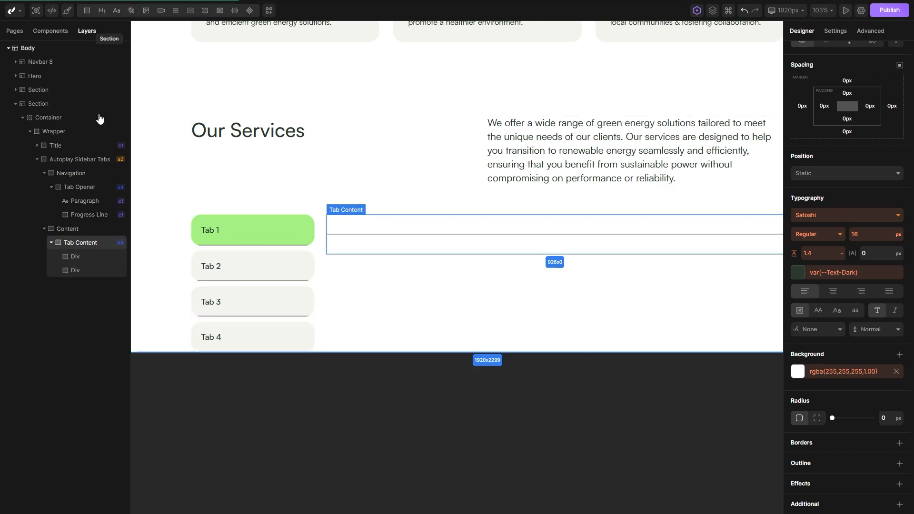
# Label the first Div in the Tab Content "Text Wrap" and the second one "Img Wrap".
pyautogui.rightClick(75, 257)
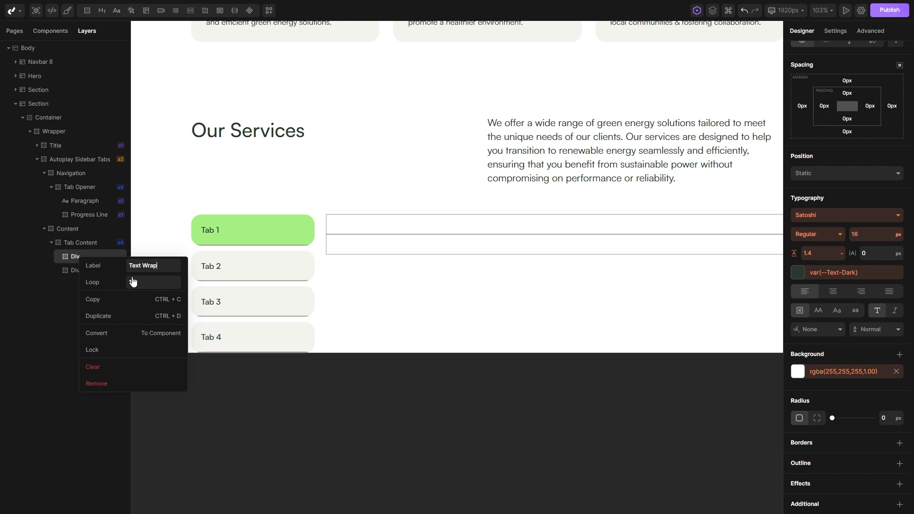
pyautogui.write('Text Wrap')
pyautogui.press('Return')
pyautogui.rightClick(84, 271)
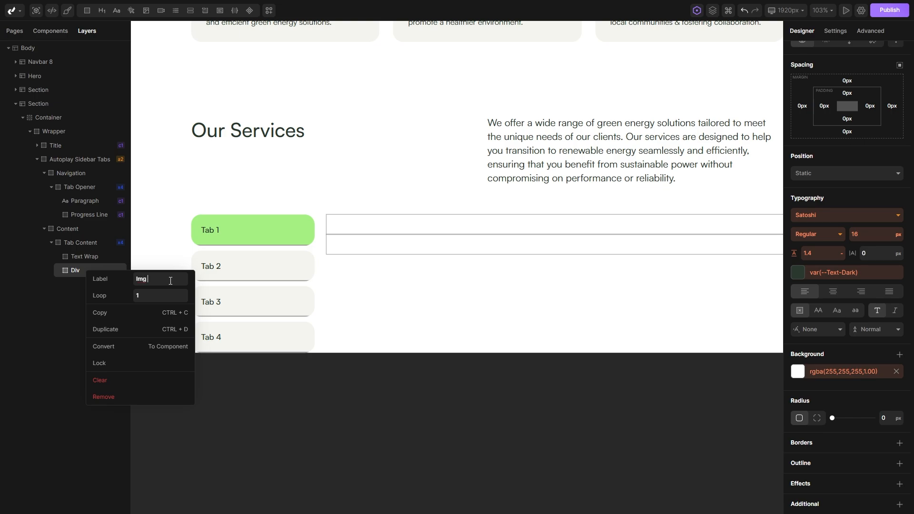
pyautogui.write('Img Wrap')
pyautogui.press('Return')
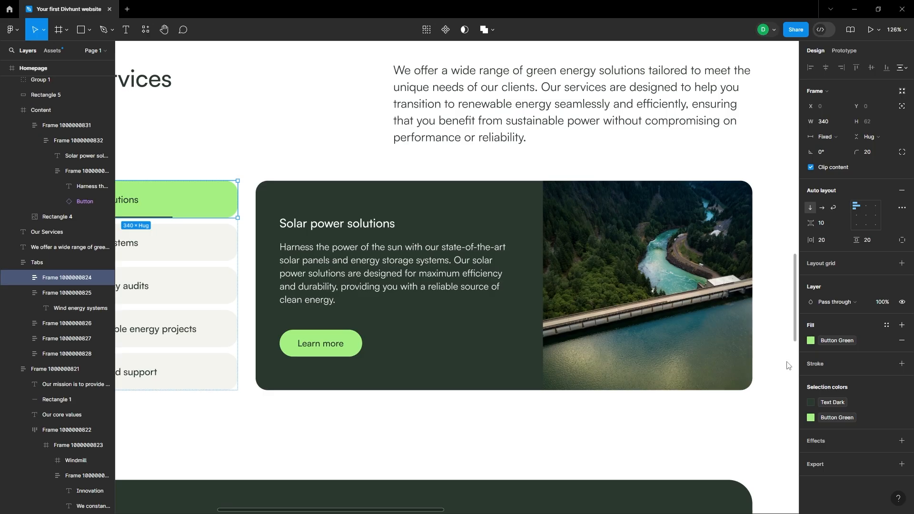
# Check the Content card's styling in Figma and give the Tab Content in Divhunt the same Text Dark background colour.
pyautogui.click(355, 198)
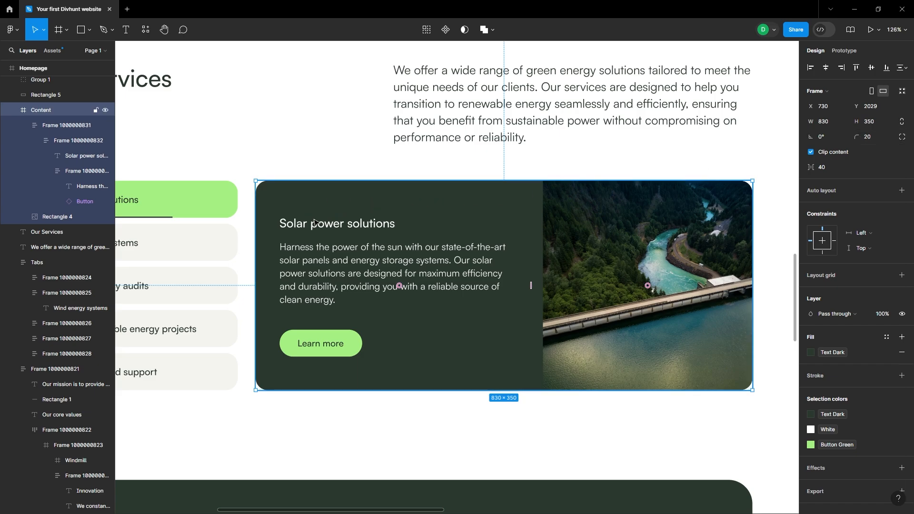
pyautogui.press('alt')
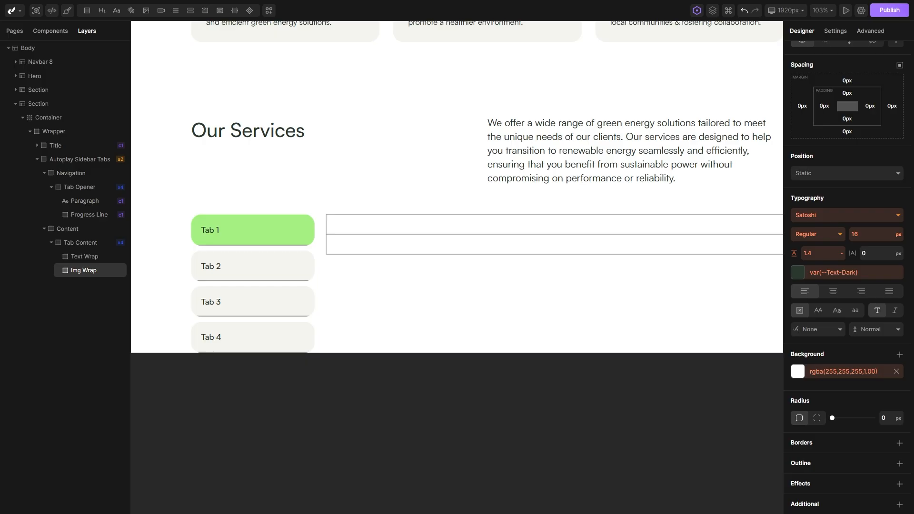
pyautogui.click(79, 244)
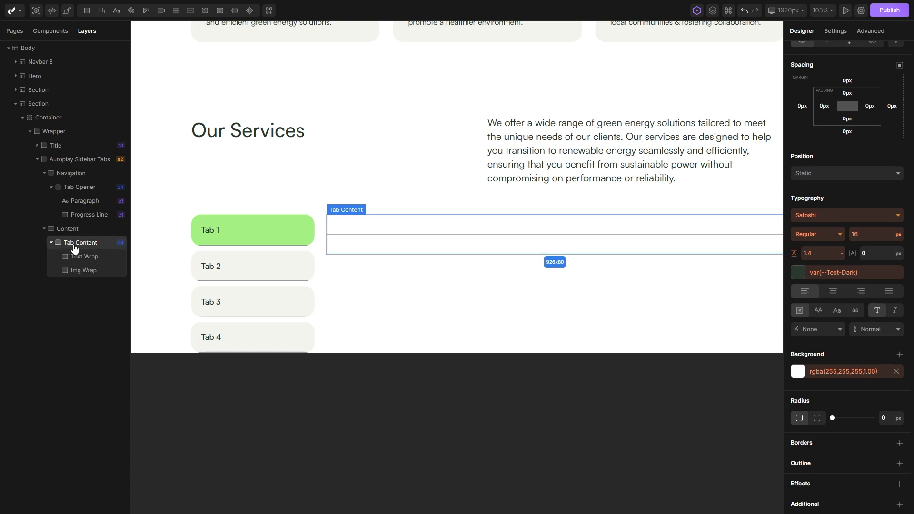
pyautogui.click(798, 371)
pyautogui.click(747, 488)
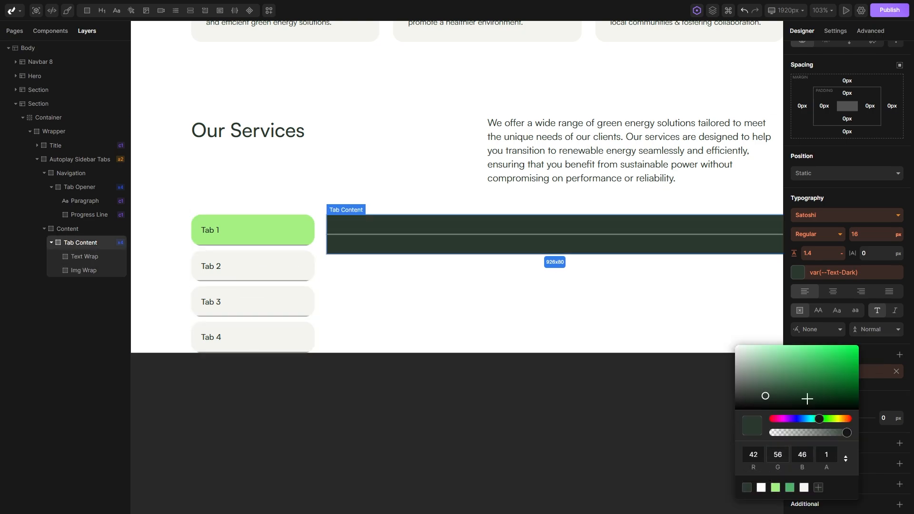
# Set the Tab Content's text colour to White.
pyautogui.click(798, 280)
pyautogui.click(799, 273)
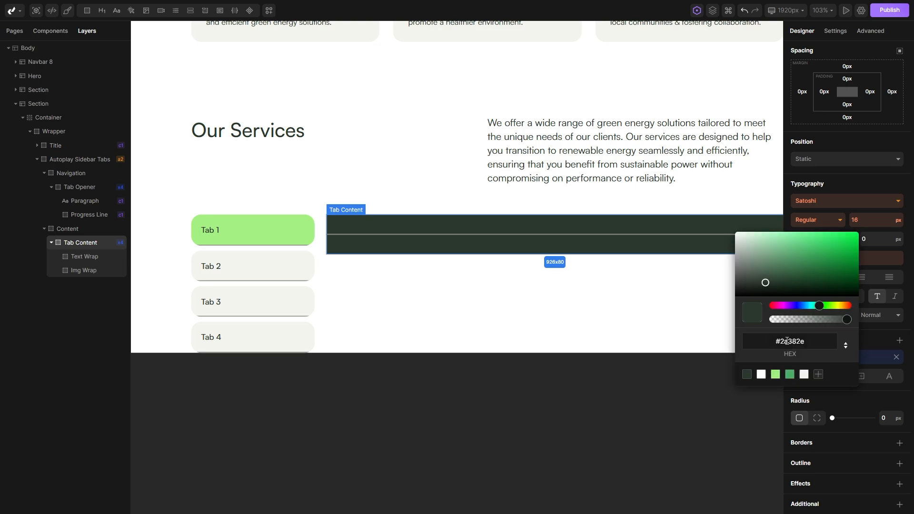
pyautogui.click(761, 374)
pyautogui.click(679, 316)
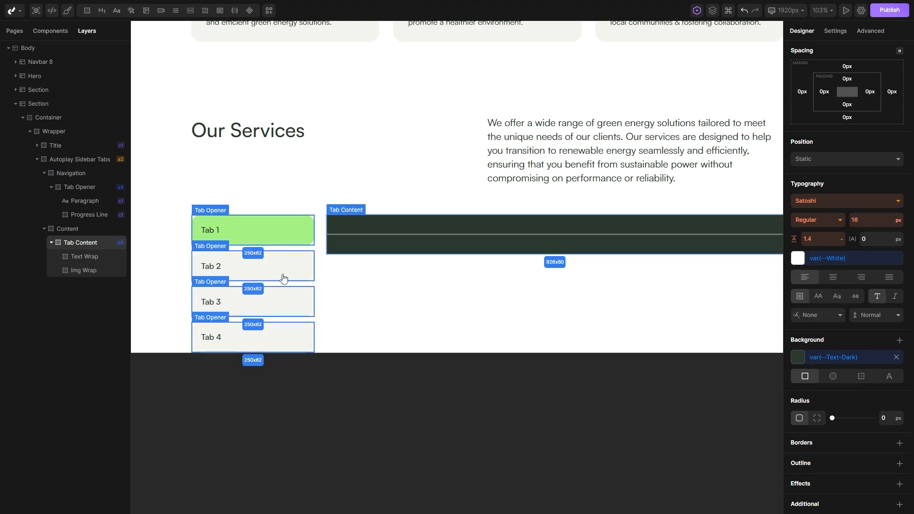
# Set the Tab Content's height to 100%.
pyautogui.scroll(5, 820, 269)
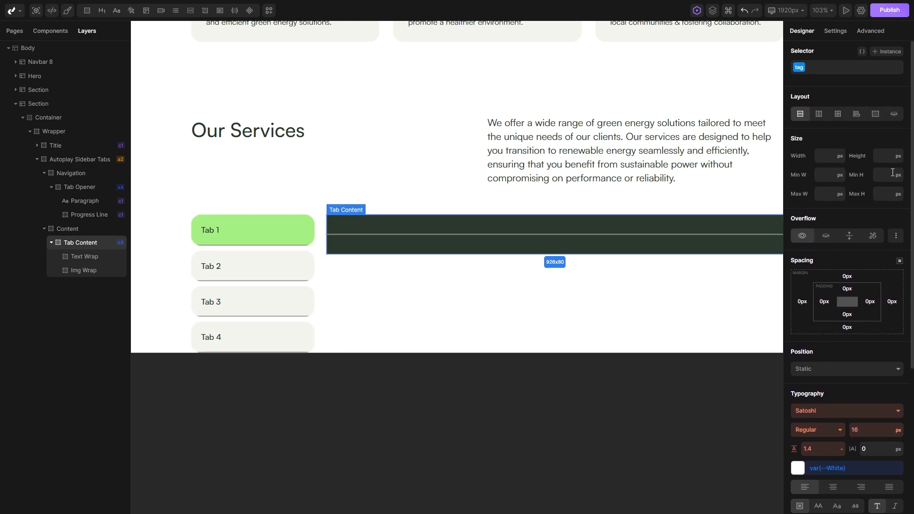
pyautogui.write('10')
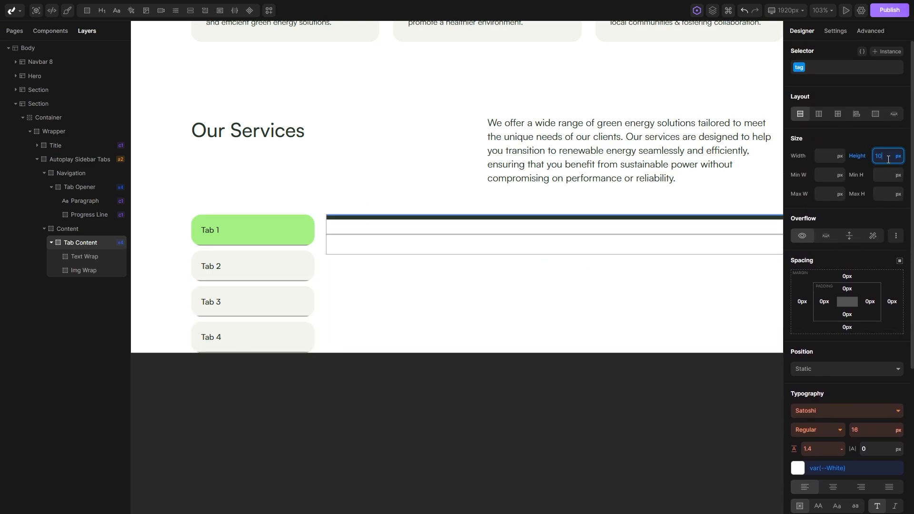
pyautogui.write('0%')
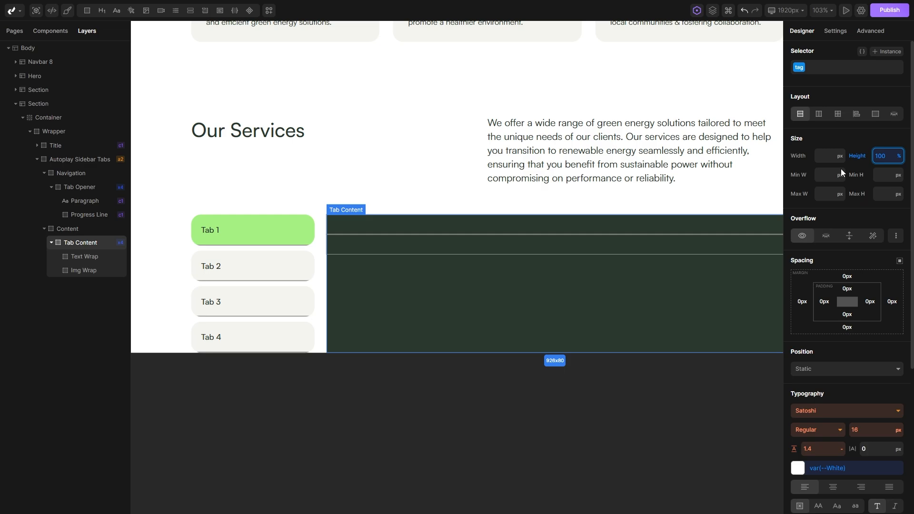
# Give the Tab Content a 20 px corner radius, as on the Content card in Figma.
pyautogui.moveTo(545, 168); pyautogui.dragTo(502, 196)
pyautogui.scroll(-3, 854, 391)
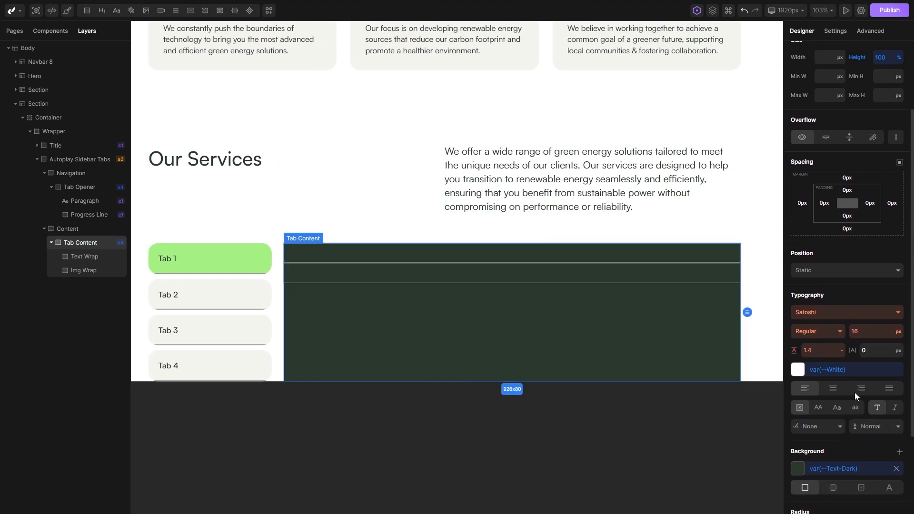
pyautogui.scroll(-3, 855, 393)
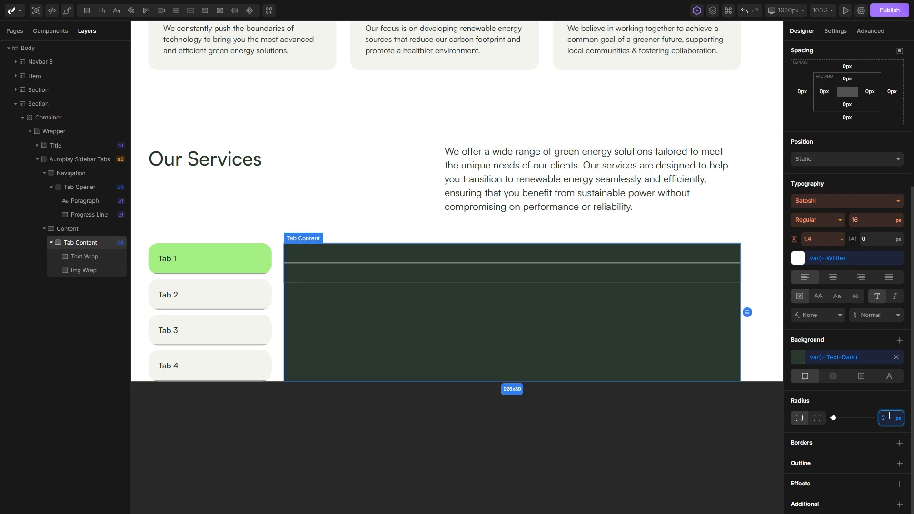
pyautogui.scroll(5, 855, 357)
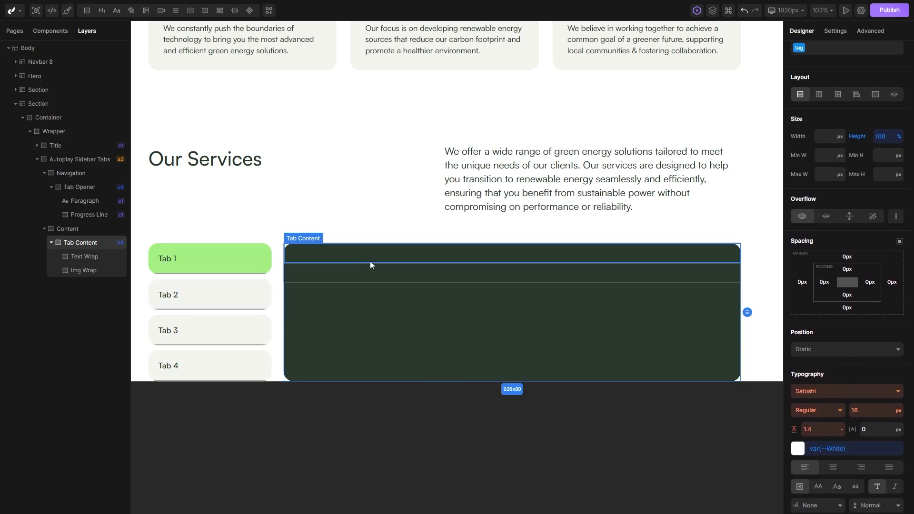
# Add a Heading 4, a Paragraph and a Link Button inside the Text Wrap.
pyautogui.click(85, 265)
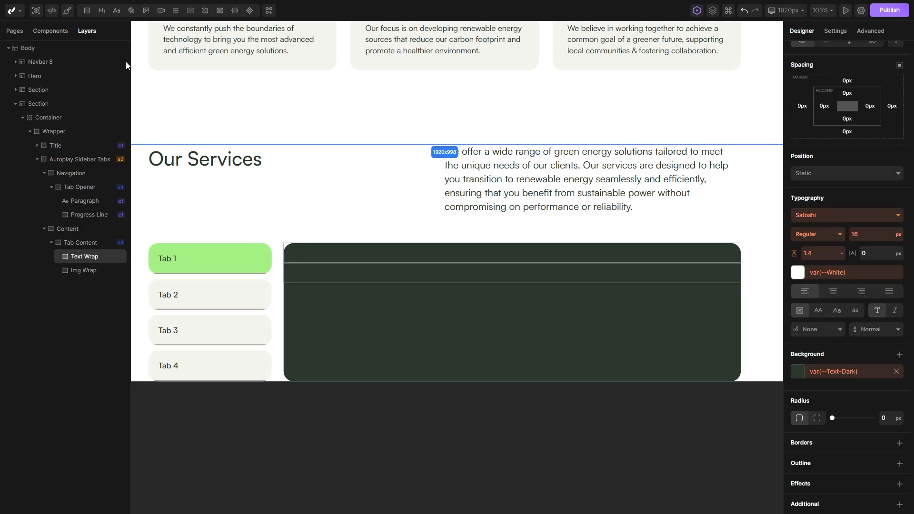
pyautogui.moveTo(101, 11)
pyautogui.click(104, 51)
pyautogui.click(116, 11)
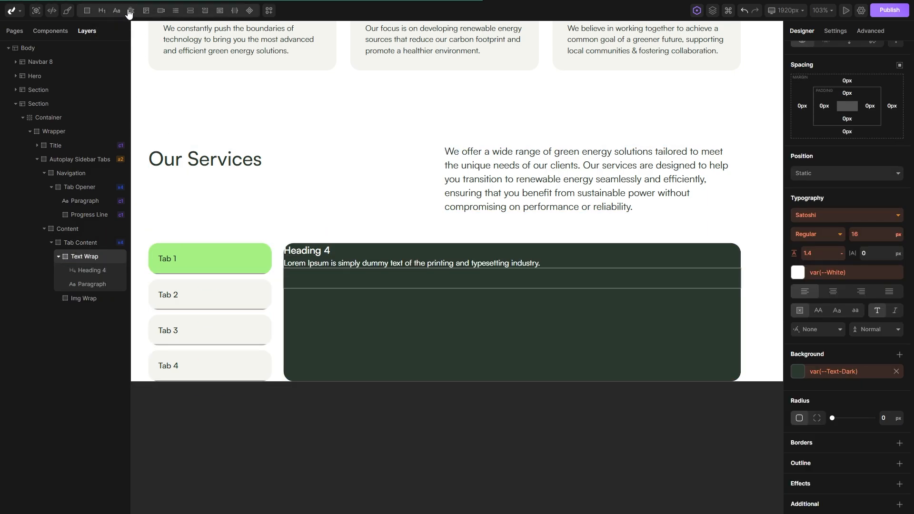
pyautogui.click(131, 11)
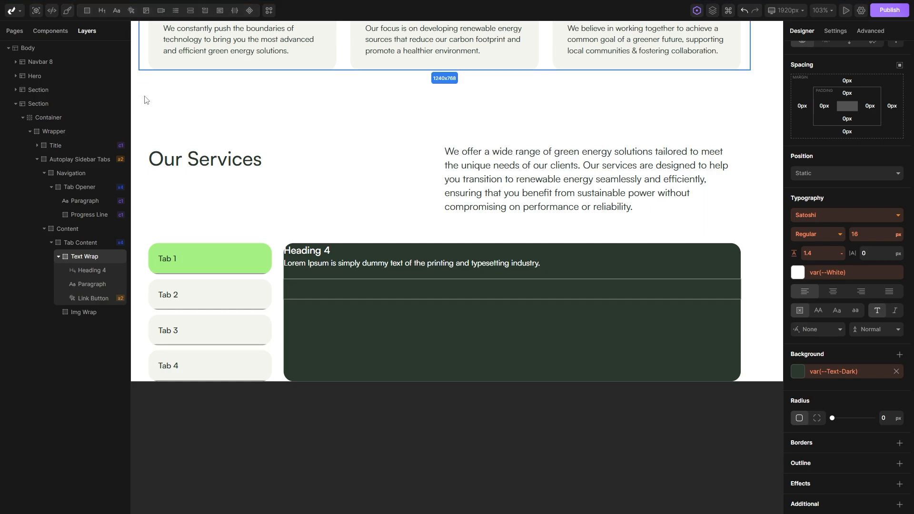
# Apply the existing button class to the Link Button inside the Text Wrap.
pyautogui.click(88, 299)
pyautogui.click(823, 69)
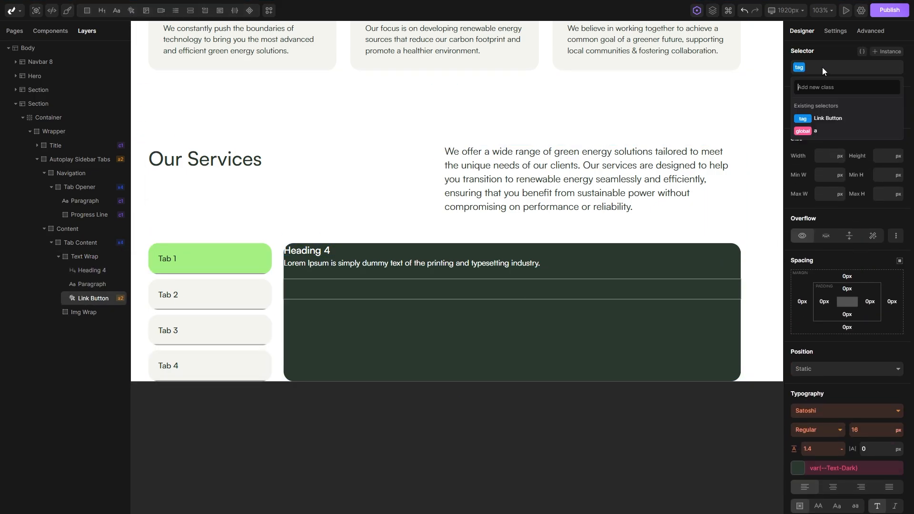
pyautogui.write('butt')
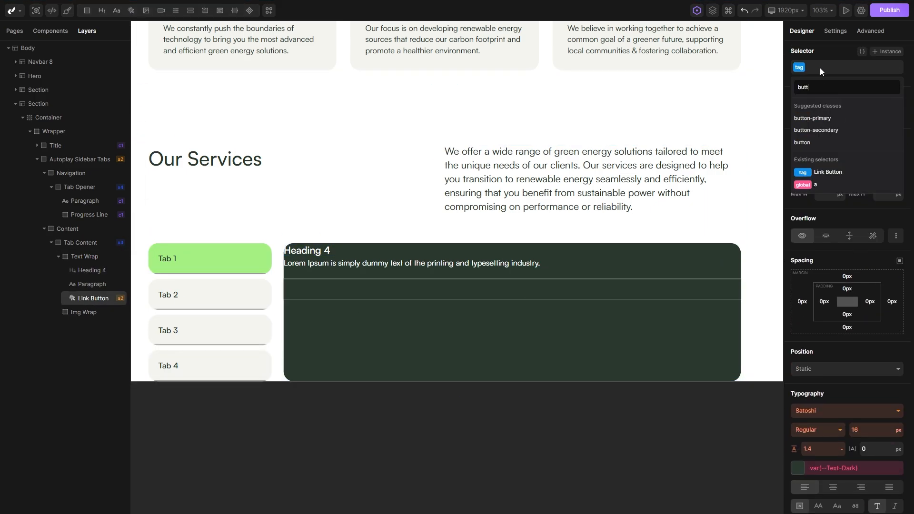
pyautogui.click(802, 143)
# Give the Text Wrap 40 px of left and right padding.
pyautogui.click(418, 330)
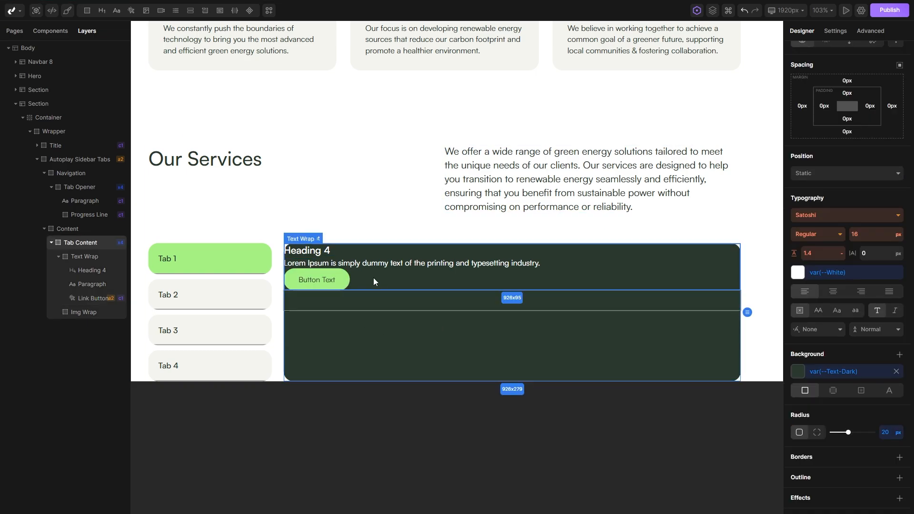
pyautogui.scroll(3, 373, 278)
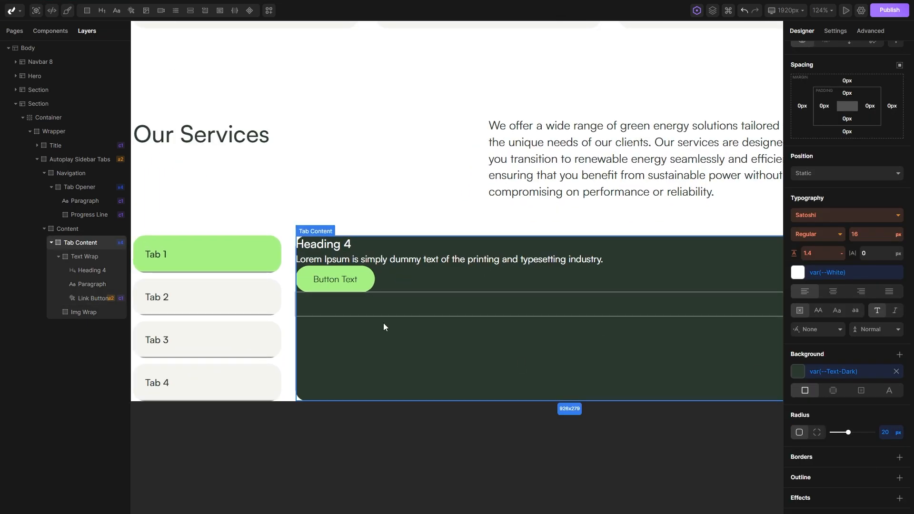
pyautogui.click(78, 257)
pyautogui.scroll(3, 853, 286)
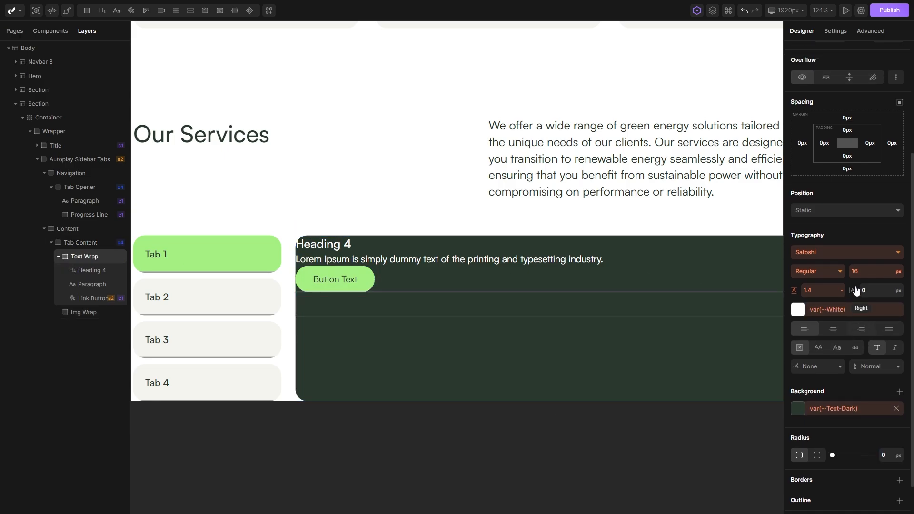
pyautogui.click(825, 254)
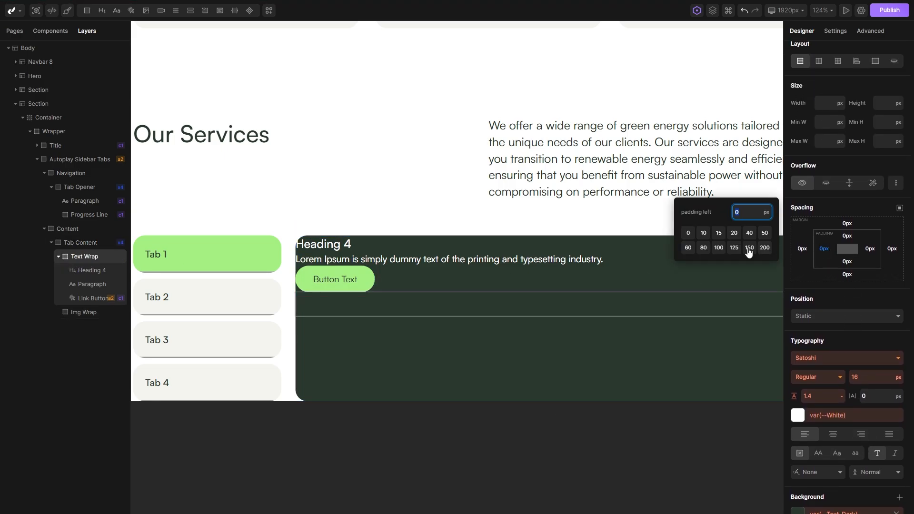
pyautogui.click(746, 241)
pyautogui.click(870, 249)
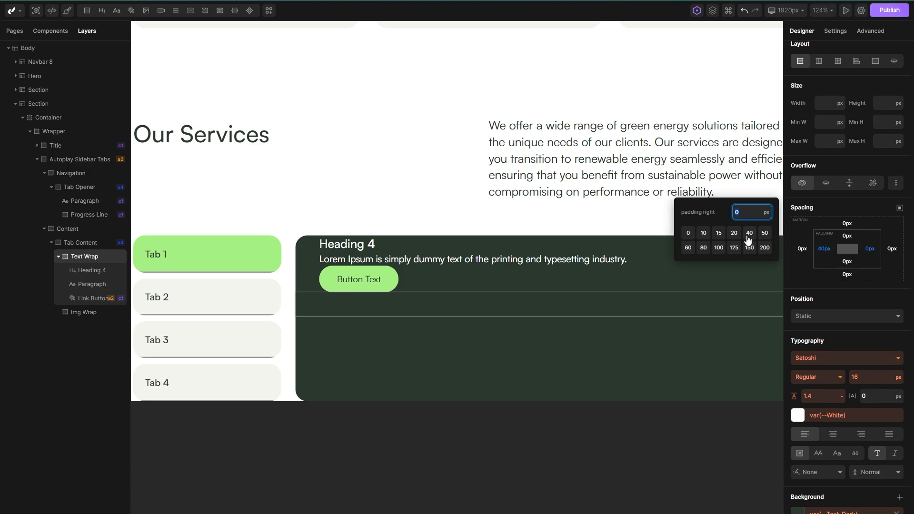
pyautogui.click(749, 233)
# Give the Text Wrap 56 px of top and bottom padding.
pyautogui.click(847, 236)
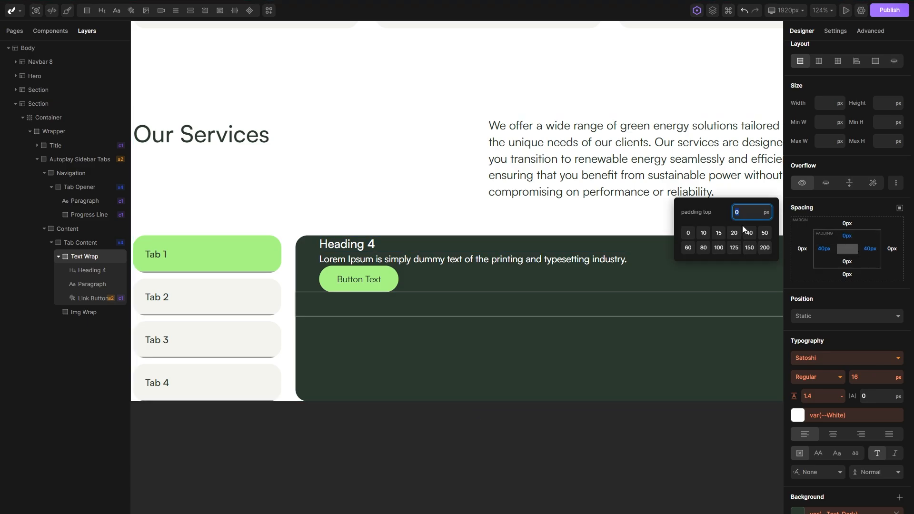
pyautogui.write('56')
pyautogui.press('Return')
pyautogui.click(847, 261)
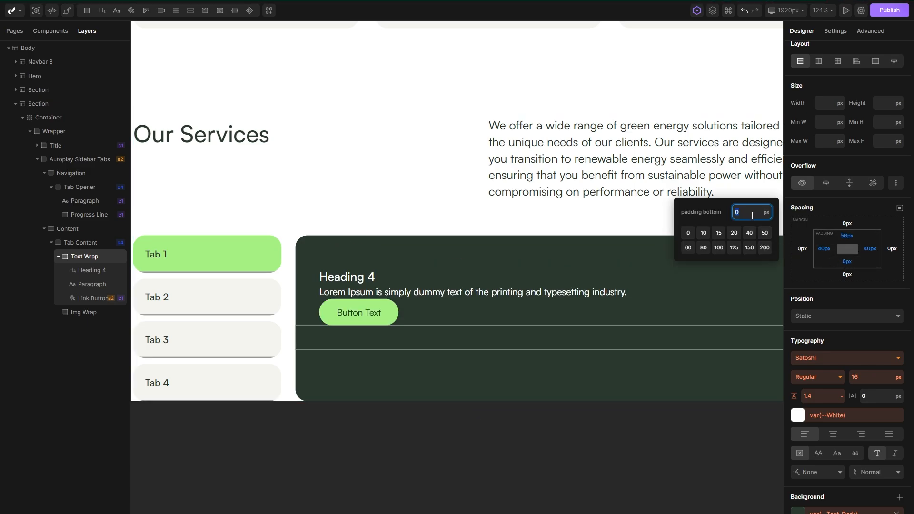
pyautogui.write('56')
pyautogui.press('Return')
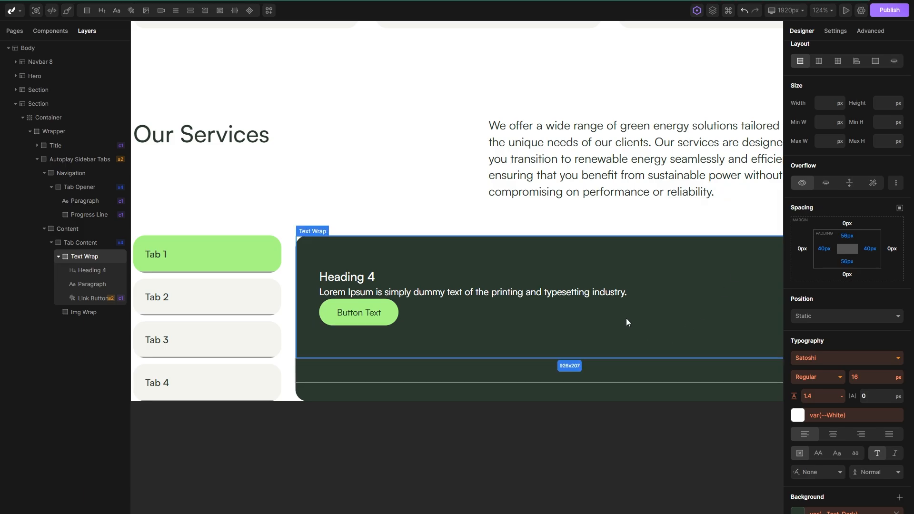
# Add an Image element inside the Img Wrap.
pyautogui.scroll(-3, 626, 323)
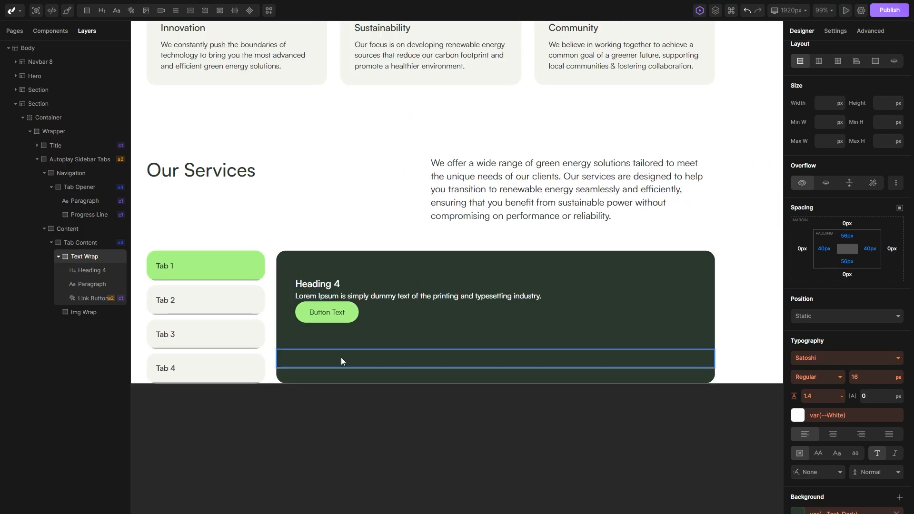
pyautogui.click(341, 357)
pyautogui.click(146, 11)
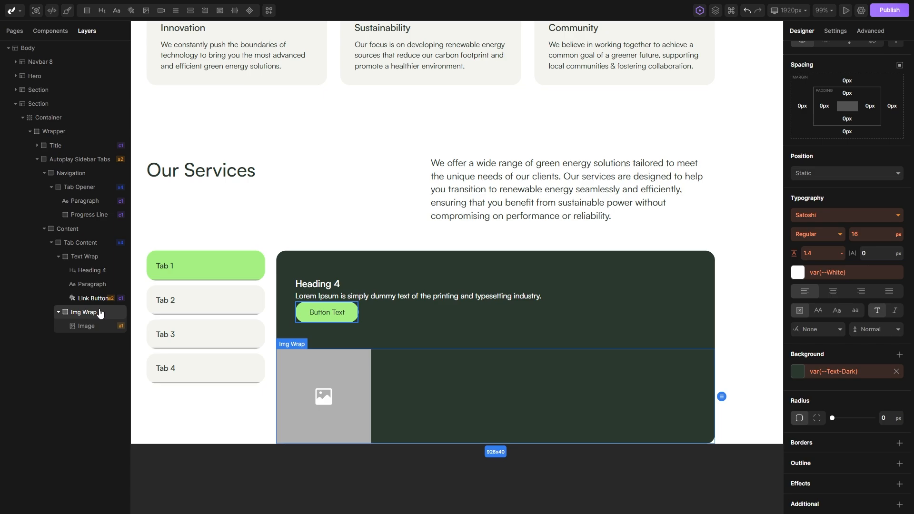
# Set the source of the Image in the Img Wrap to the uploaded file tab 1.jpeg.
pyautogui.click(80, 327)
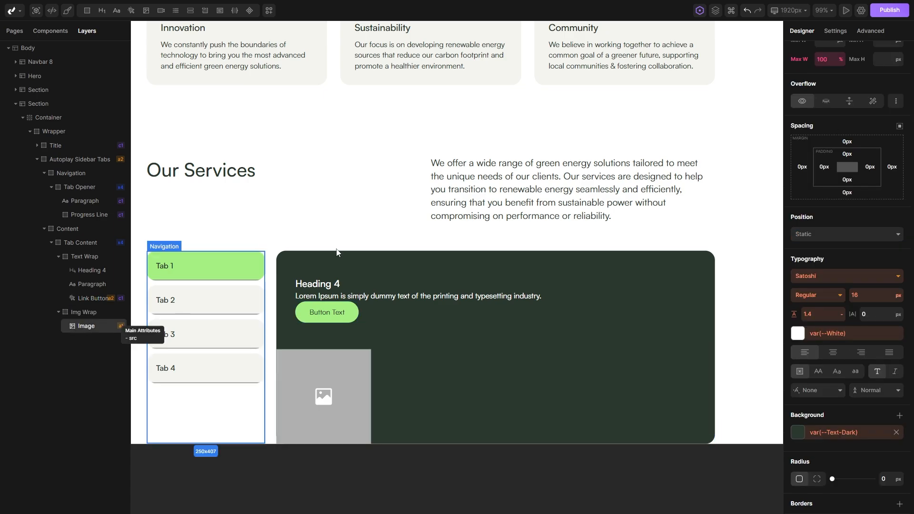
pyautogui.click(836, 31)
pyautogui.click(828, 151)
pyautogui.scroll(-5, 554, 248)
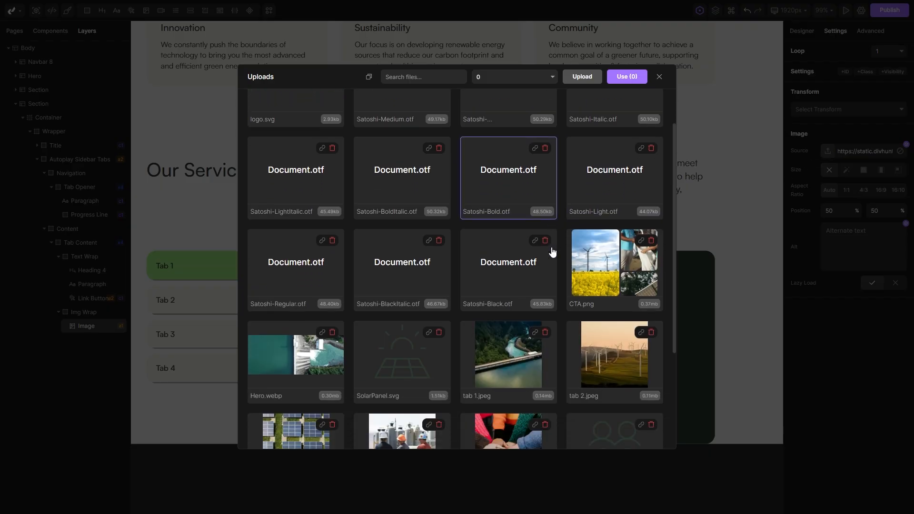
pyautogui.click(512, 216)
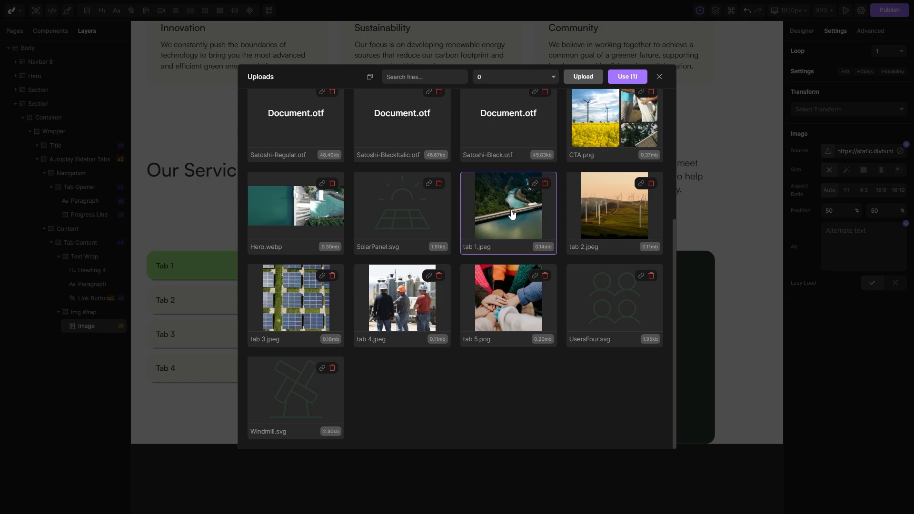
pyautogui.click(621, 79)
# Turn the Tab Content into a grid with two equal columns of 1 fr each.
pyautogui.click(534, 317)
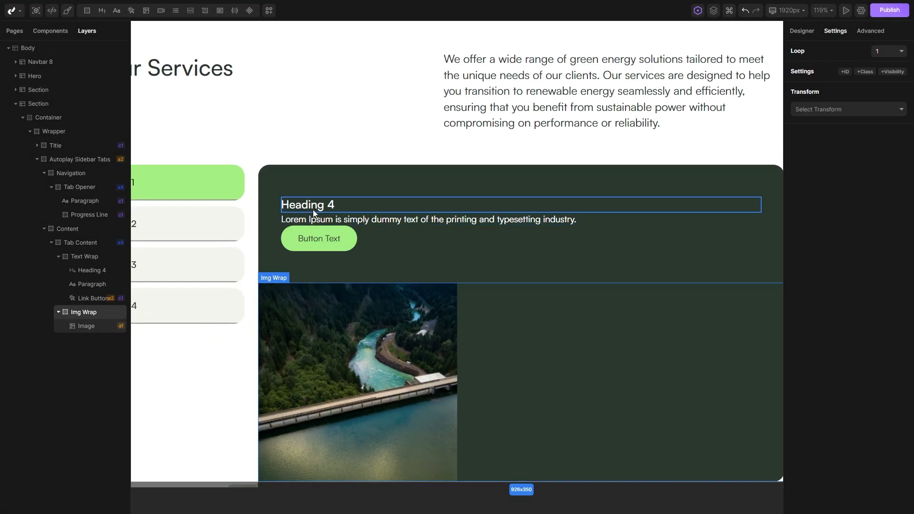
pyautogui.click(59, 258)
pyautogui.click(77, 243)
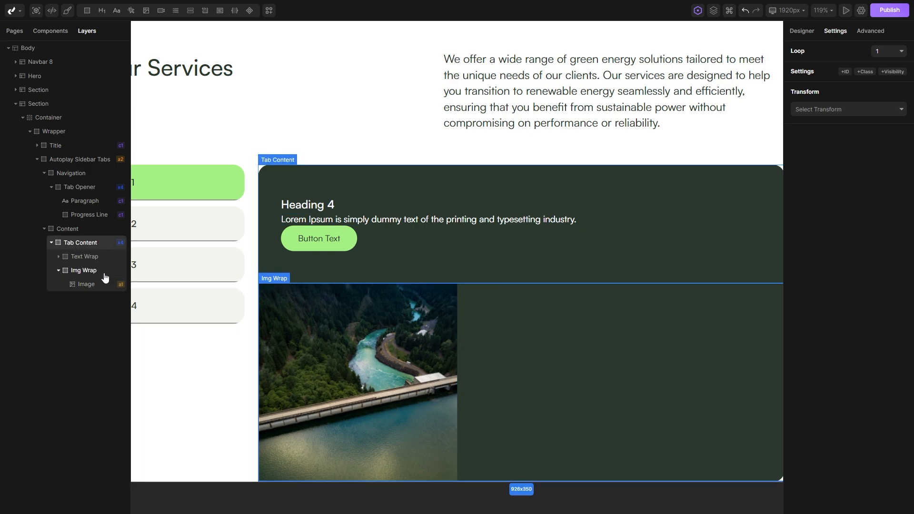
pyautogui.click(800, 33)
pyautogui.scroll(4, 809, 238)
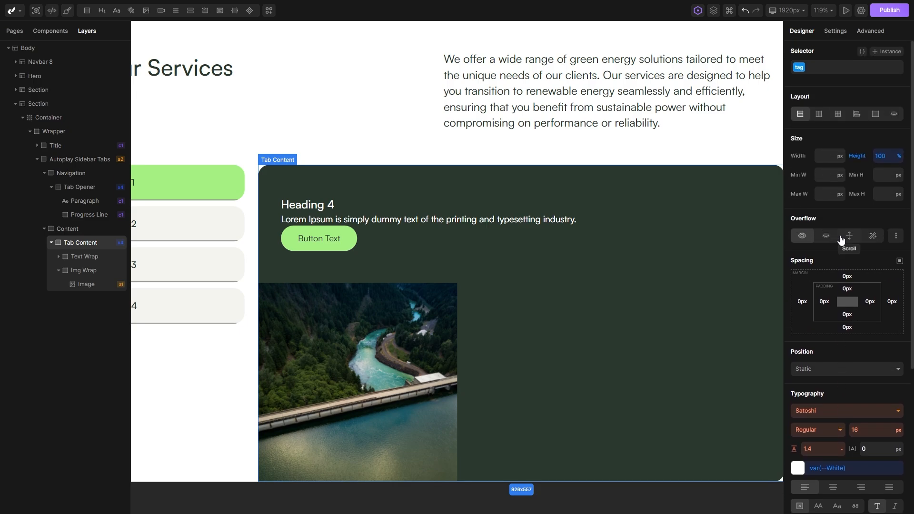
pyautogui.click(838, 115)
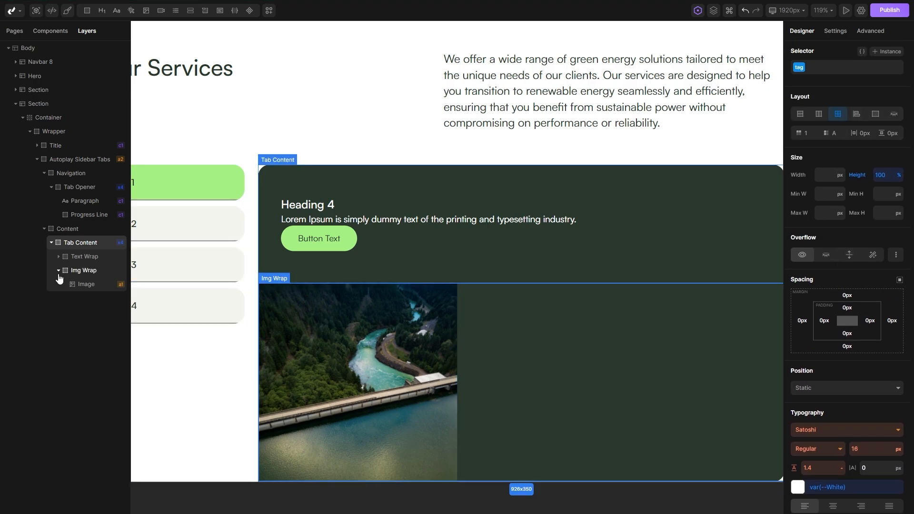
pyautogui.click(827, 133)
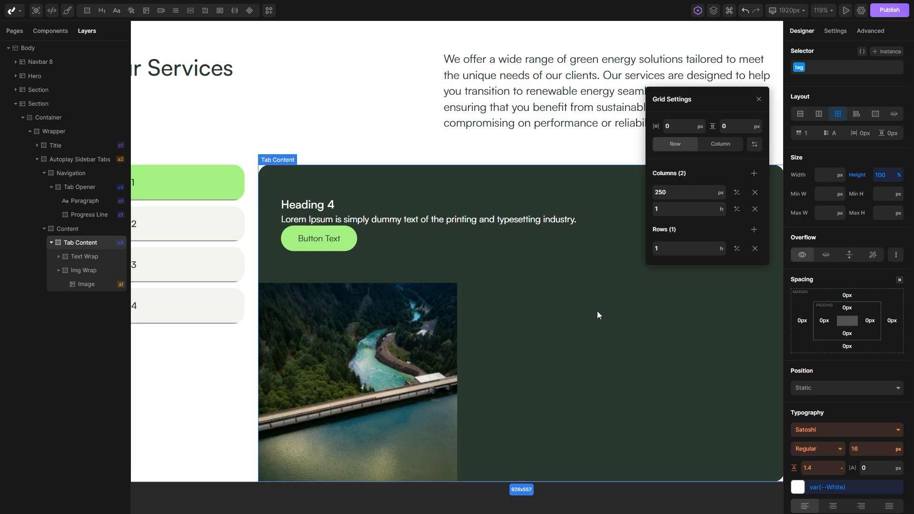
pyautogui.click(754, 174)
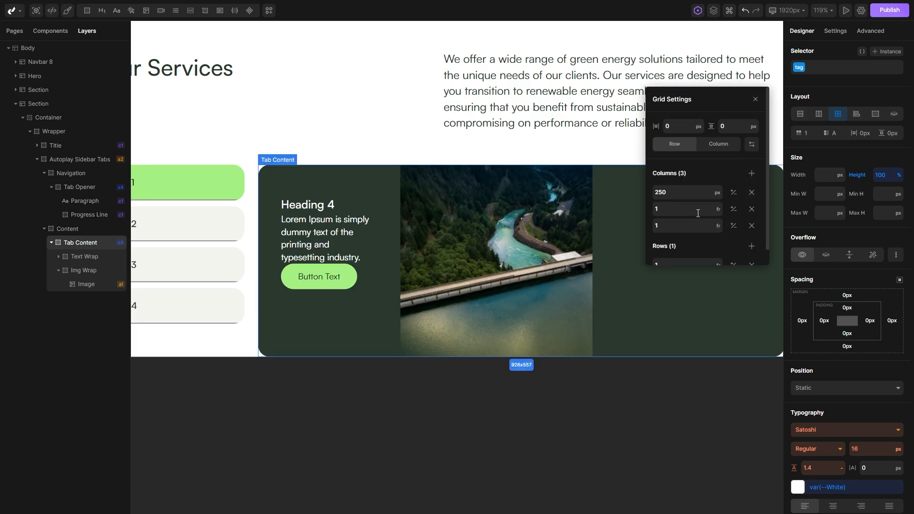
pyautogui.click(752, 192)
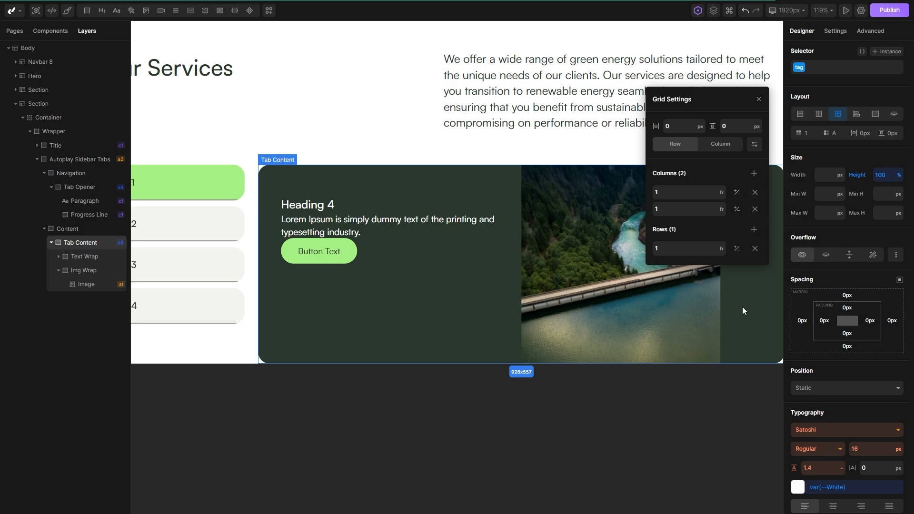
# Align the Img Wrap horizontally to the end of its grid cell.
pyautogui.moveTo(720, 305); pyautogui.dragTo(609, 301)
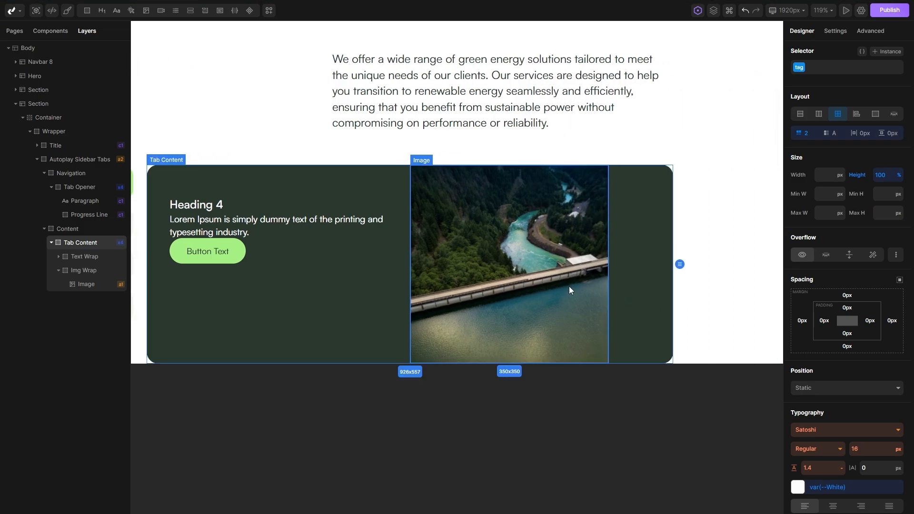
pyautogui.click(568, 285)
pyautogui.click(81, 270)
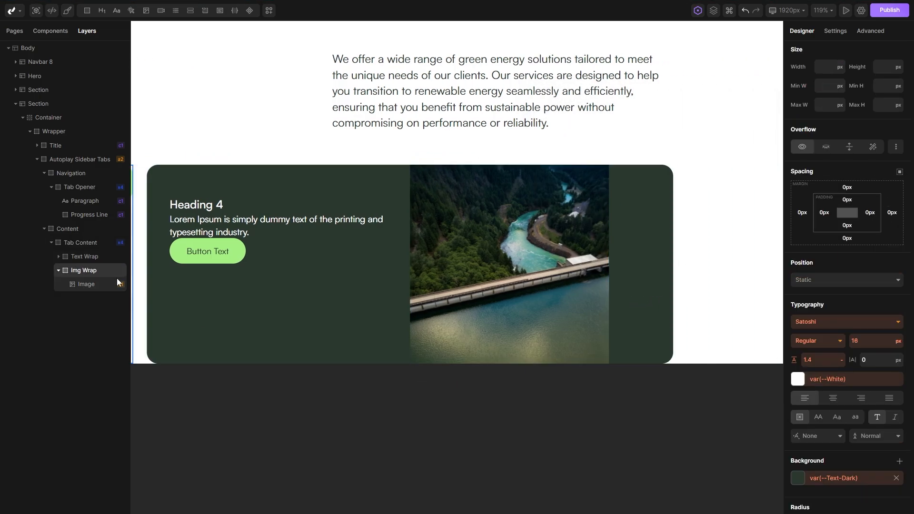
pyautogui.scroll(5, 841, 192)
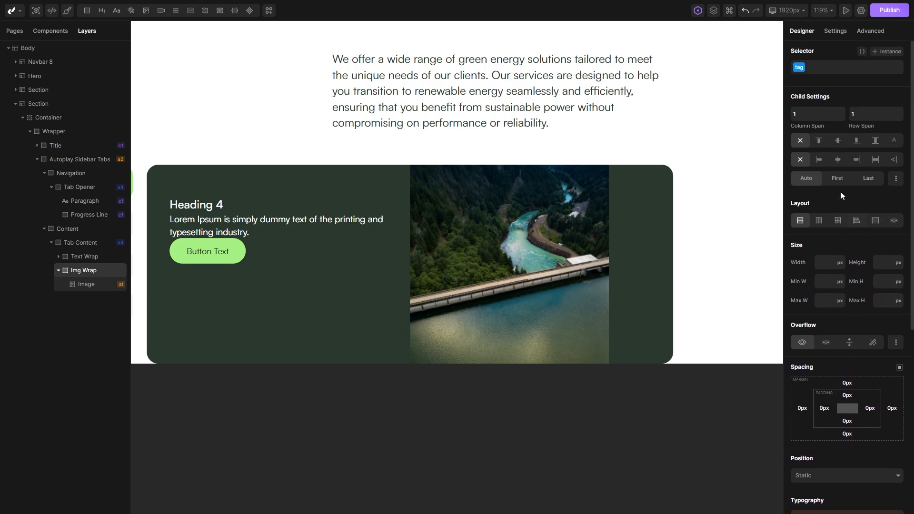
pyautogui.click(859, 161)
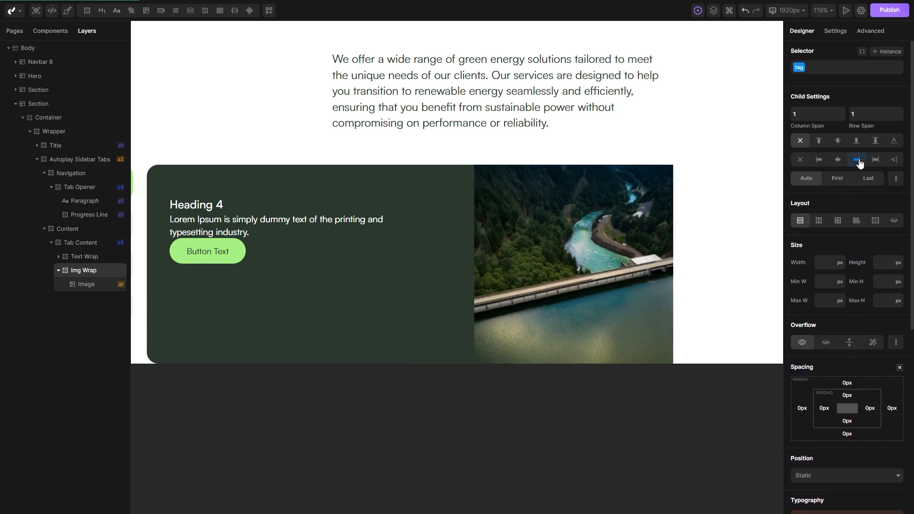
# Set the Tab Content's overflow to hidden so the image is clipped by its rounded corners.
pyautogui.scroll(5, 421, 255)
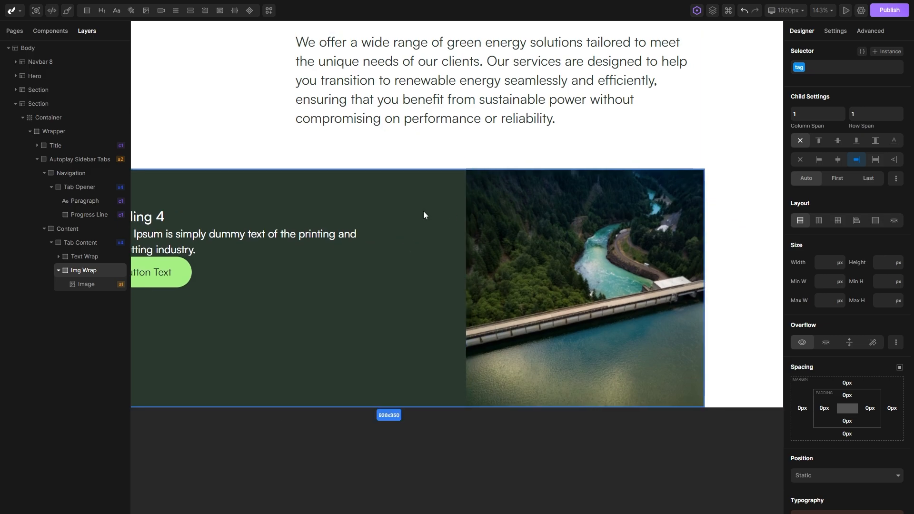
pyautogui.hscroll(-5, 424, 211)
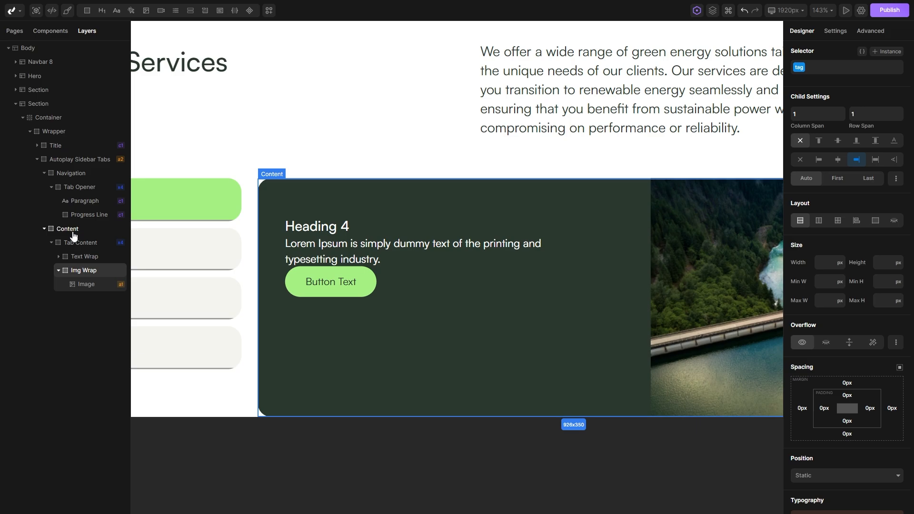
pyautogui.click(87, 243)
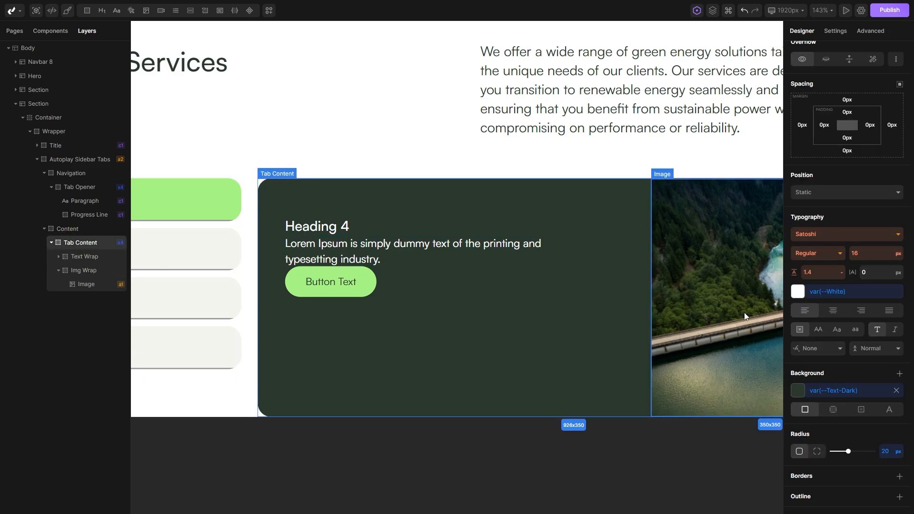
pyautogui.scroll(4, 854, 399)
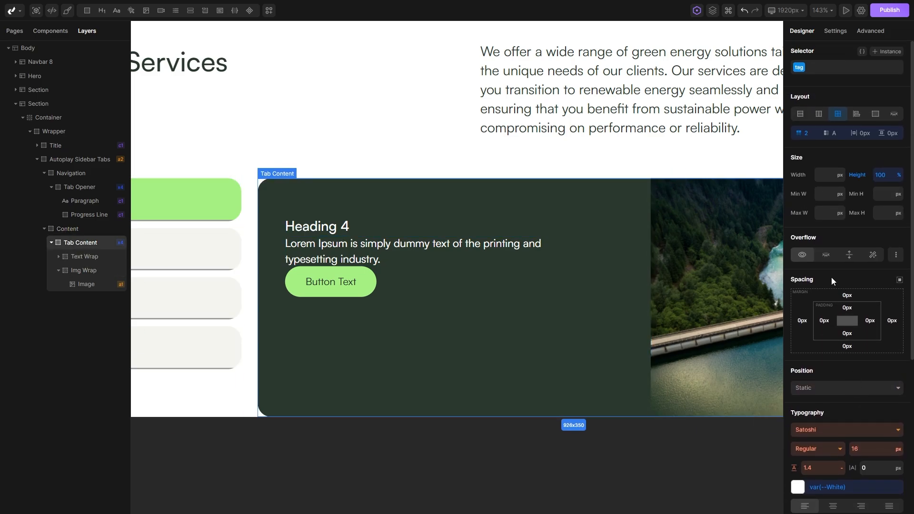
pyautogui.click(826, 255)
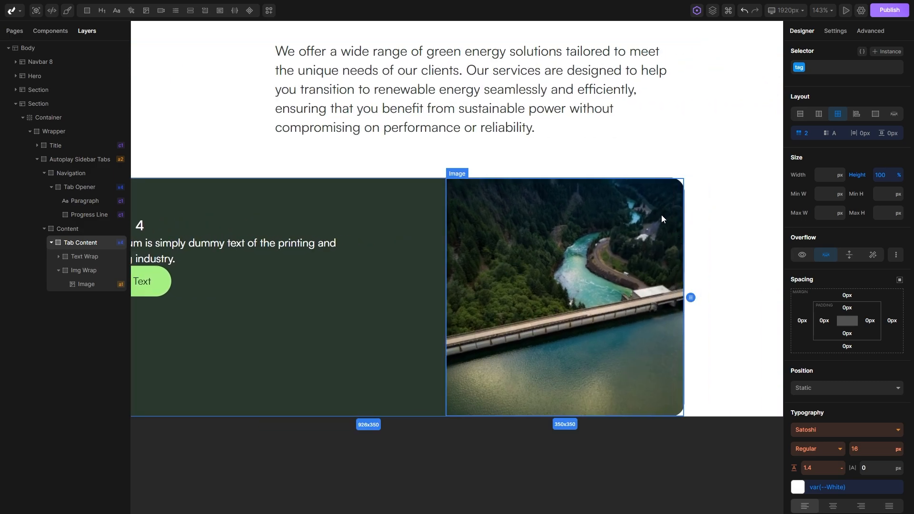
# Centre the Text Wrap vertically within its grid cell in the Tab Content.
pyautogui.moveTo(406, 293); pyautogui.dragTo(532, 275)
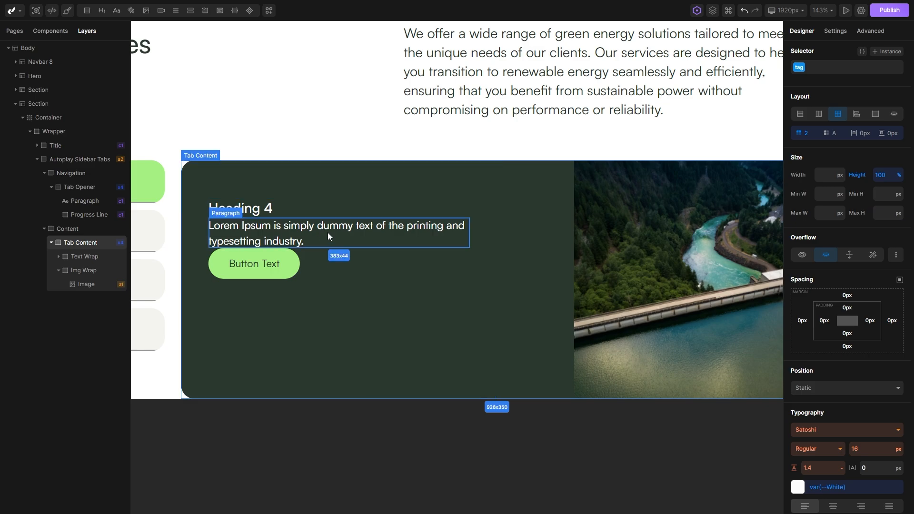
pyautogui.click(372, 244)
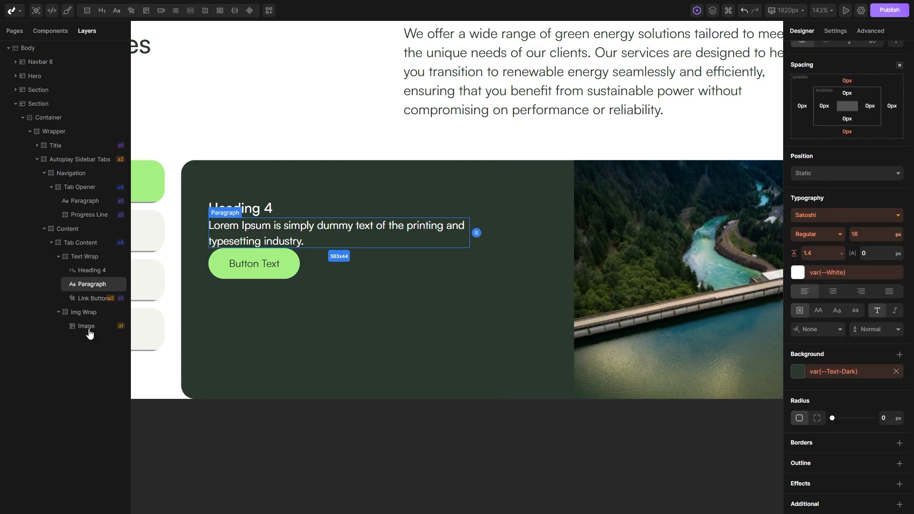
pyautogui.click(81, 260)
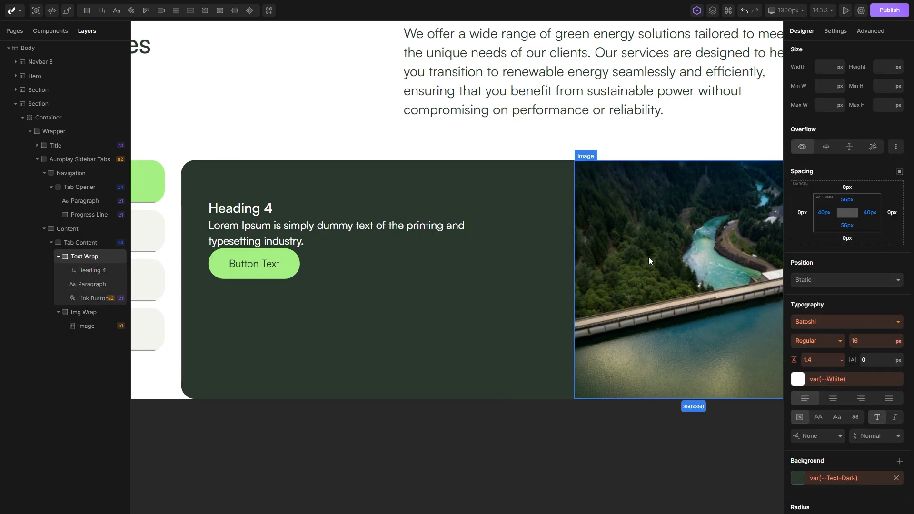
pyautogui.scroll(4, 847, 287)
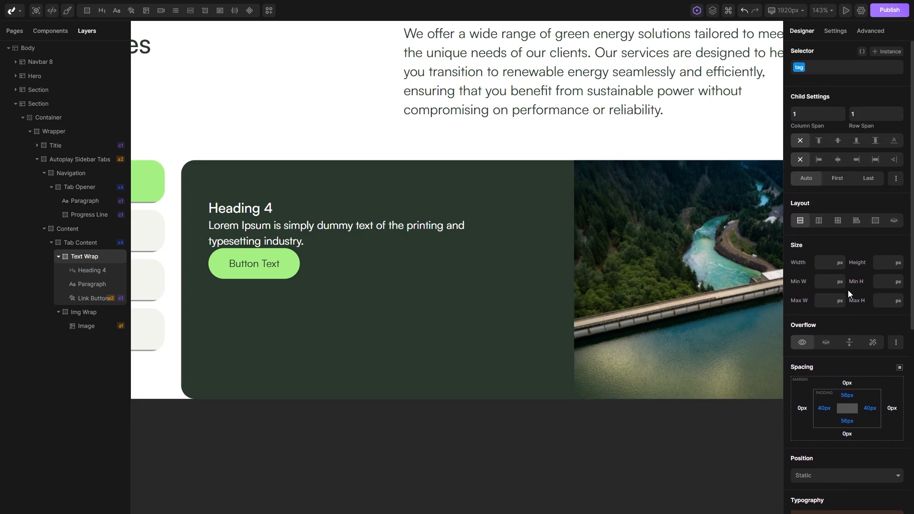
pyautogui.click(839, 140)
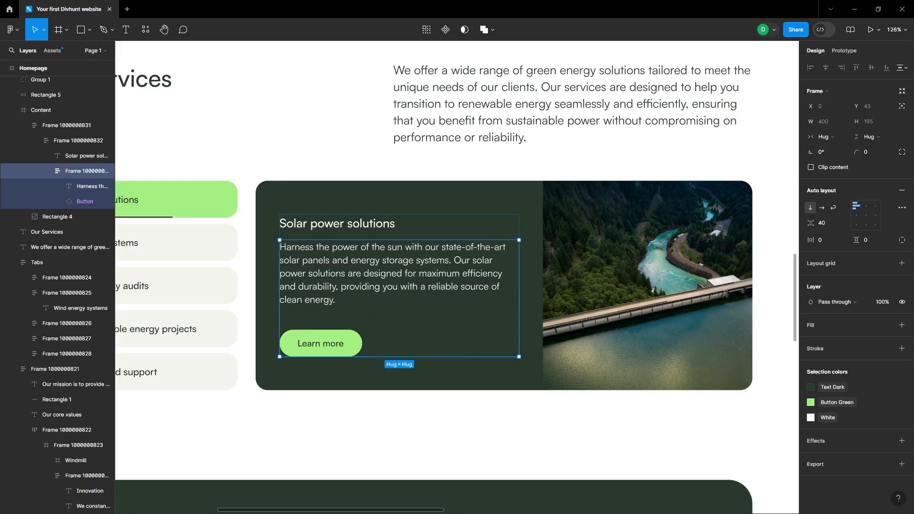
# Check the card's heading and paragraph in the Figma design, and add a new class mb-15 to Heading 4 in Divhunt.
pyautogui.click(336, 223)
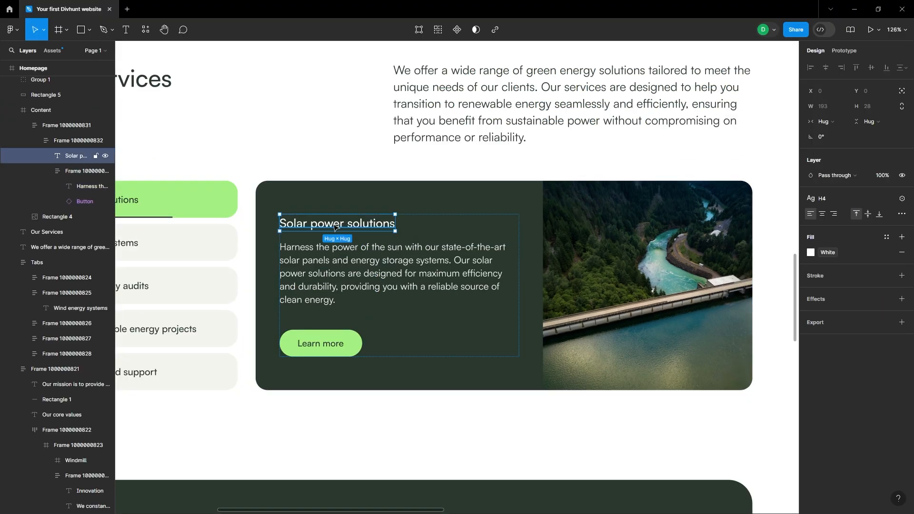
pyautogui.click(344, 258)
pyautogui.doubleClick(334, 300)
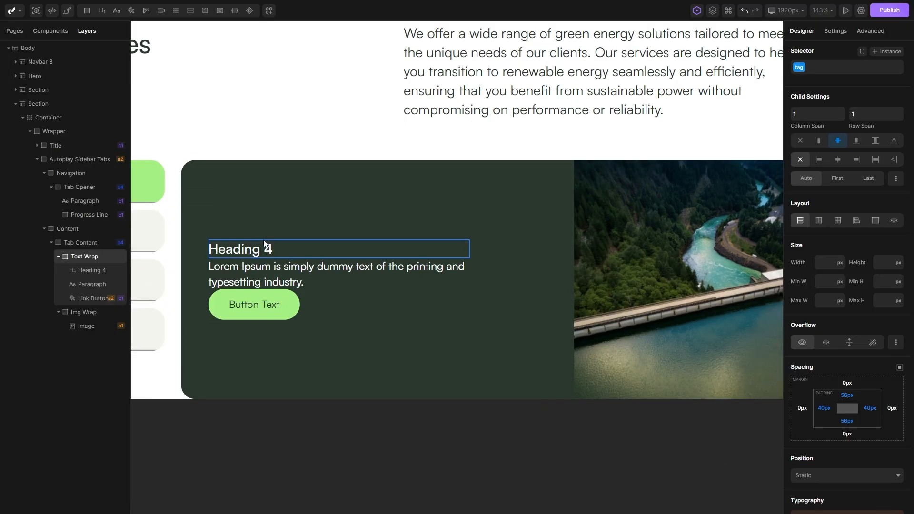
pyautogui.click(265, 249)
pyautogui.scroll(5, 853, 196)
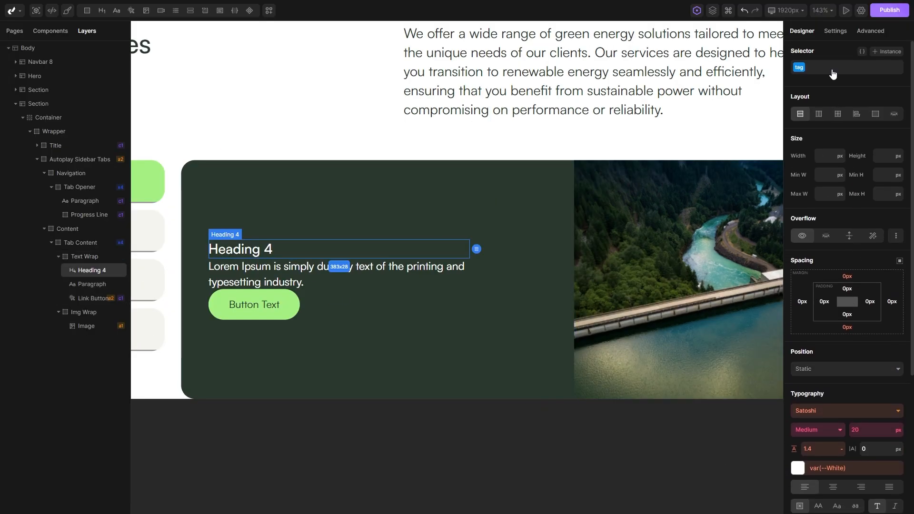
pyautogui.click(832, 71)
pyautogui.write('mb-')
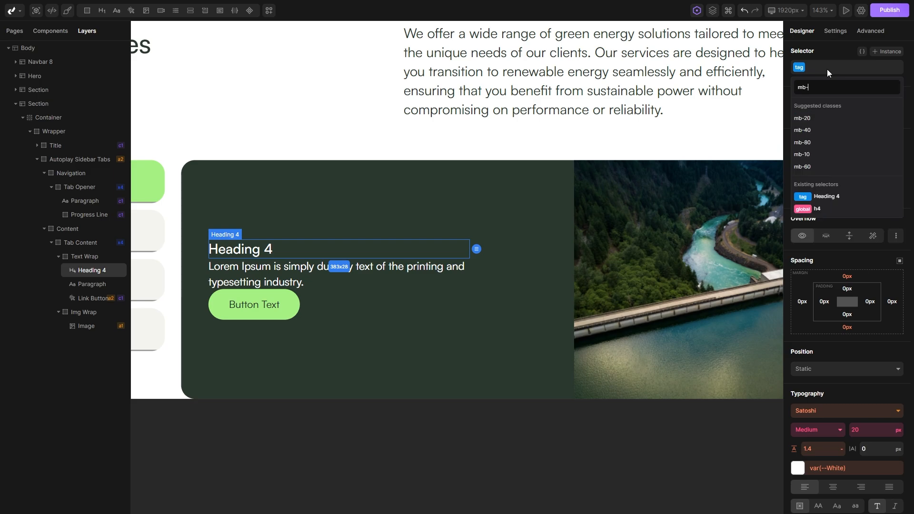
pyautogui.write('15')
pyautogui.press('Return')
# Set the bottom margin of the mb-15 class to 15 px.
pyautogui.scroll(-4, 849, 119)
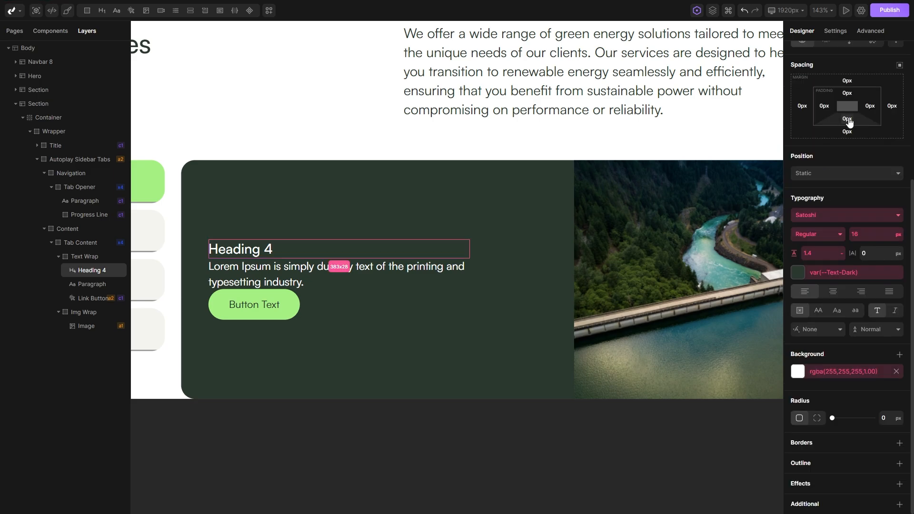
pyautogui.click(848, 130)
pyautogui.write('15')
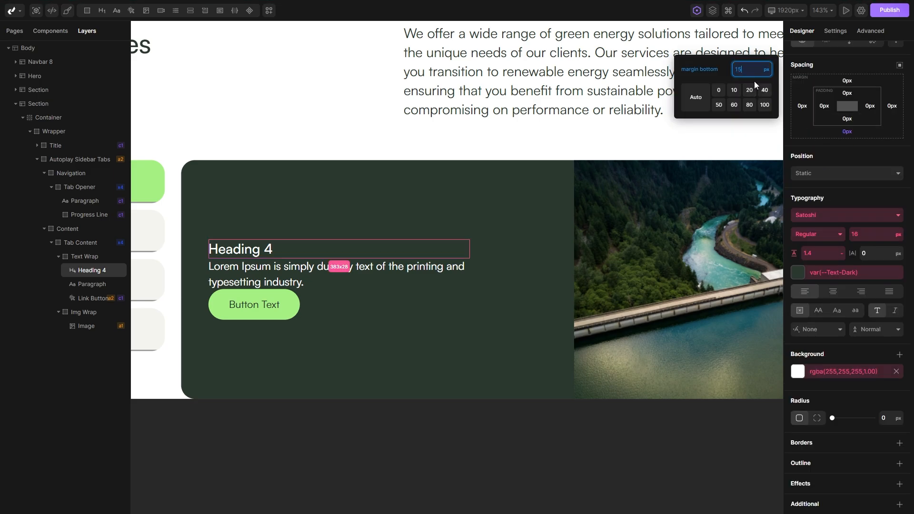
pyautogui.press('Return')
# Apply the mb-40 class to the Paragraph in the Text Wrap to space it from the button.
pyautogui.click(288, 284)
pyautogui.scroll(4, 884, 195)
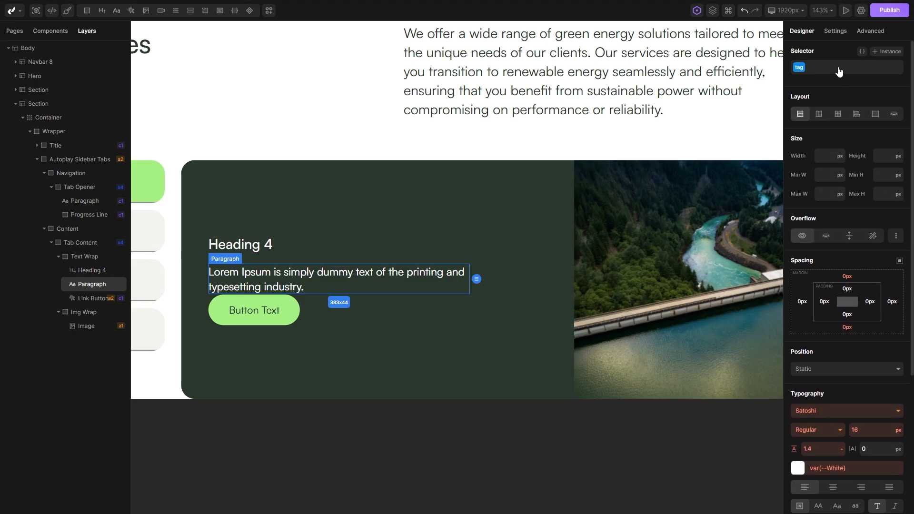
pyautogui.click(838, 67)
pyautogui.write('mb-40')
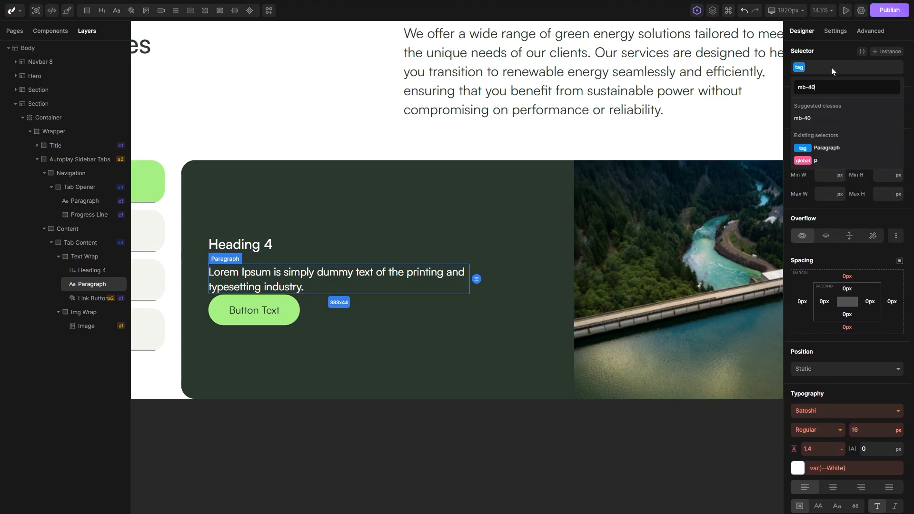
pyautogui.press('Return')
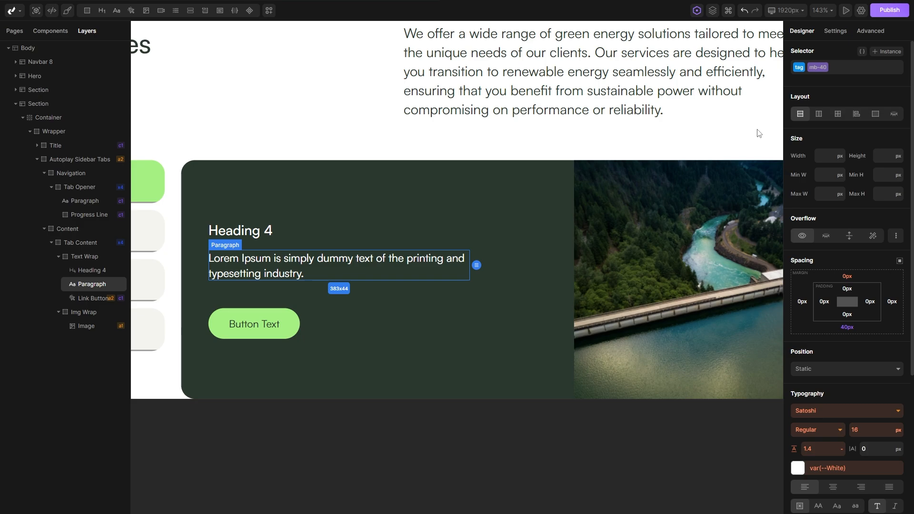
# Set the position of the Img Wrap to relative.
pyautogui.click(521, 171)
pyautogui.scroll(-3, 651, 163)
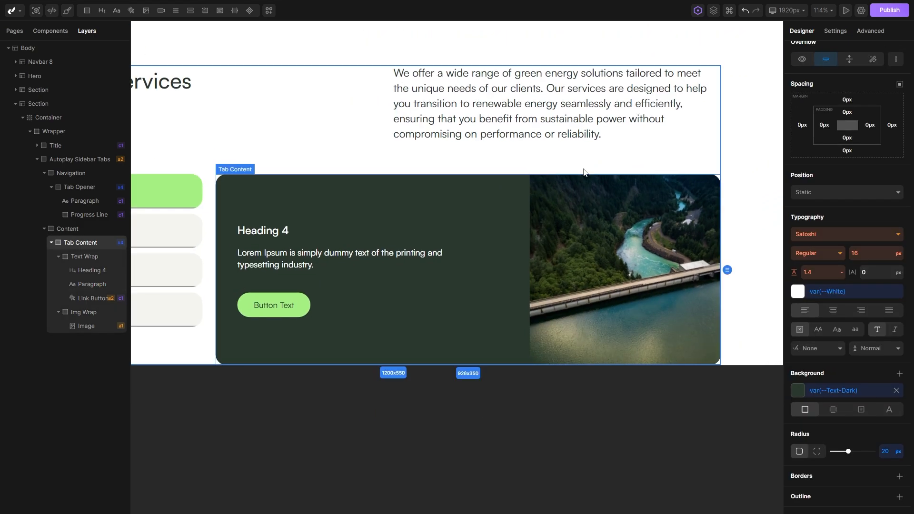
pyautogui.moveTo(337, 226)
pyautogui.mouseDown()
pyautogui.moveTo(351, 231)
pyautogui.moveTo(341, 230)
pyautogui.mouseUp()
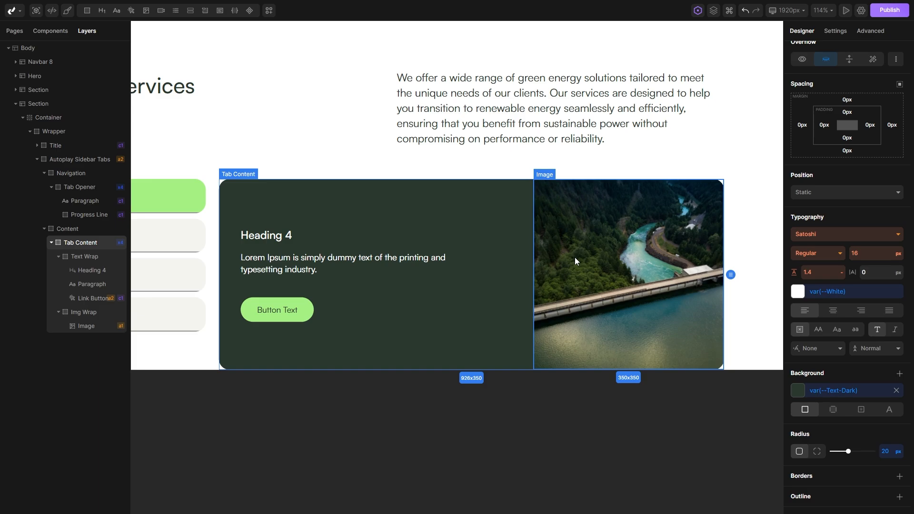
pyautogui.click(575, 260)
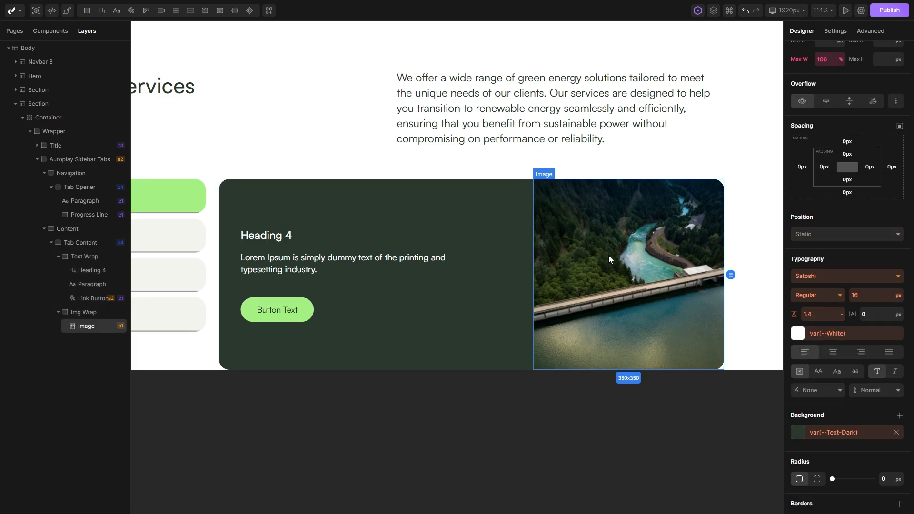
pyautogui.click(82, 313)
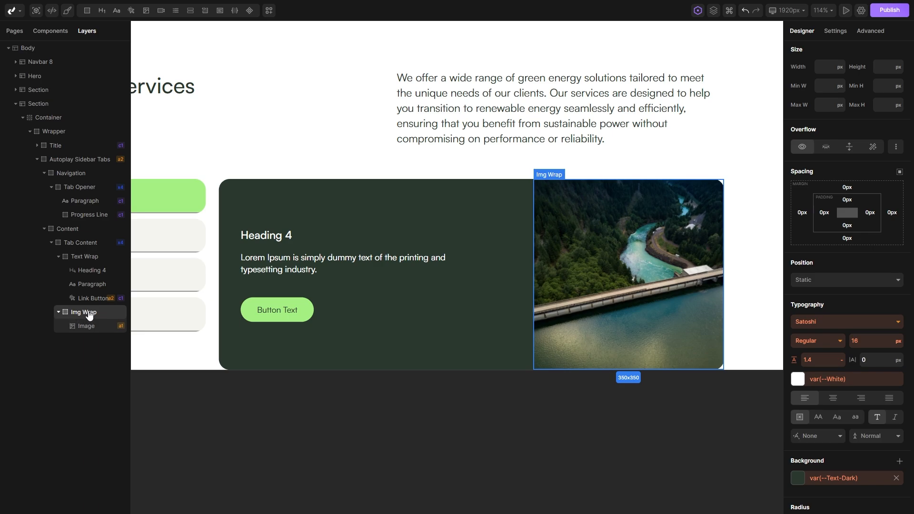
pyautogui.click(825, 279)
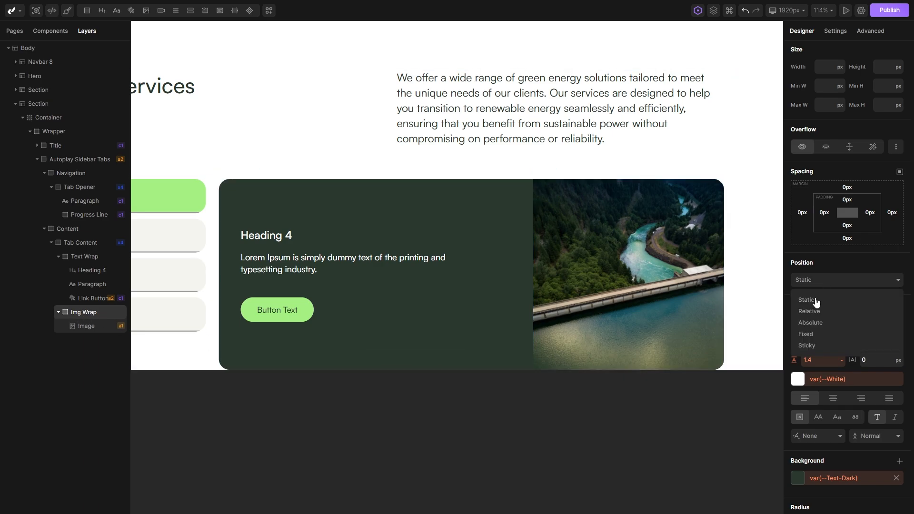
pyautogui.click(809, 311)
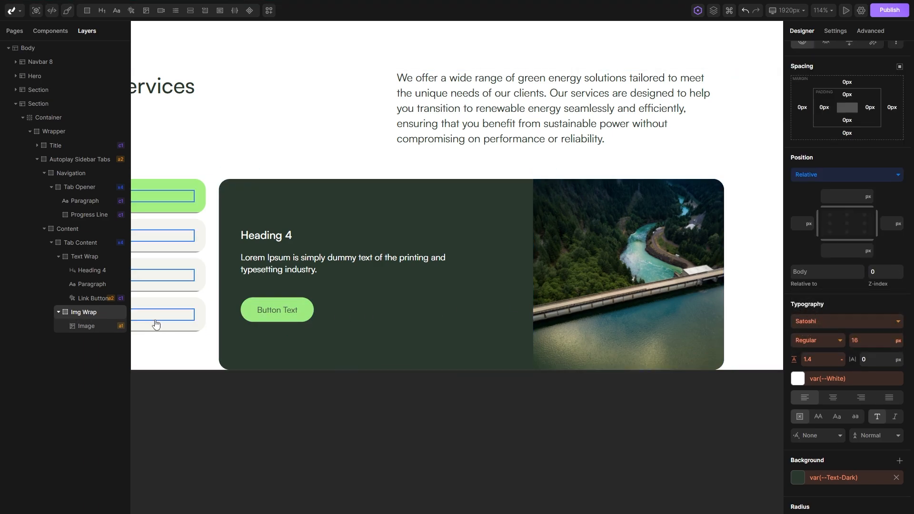
# Set the Image inside the Img Wrap to absolute position, anchored at the centre with 0% offsets on all four sides.
pyautogui.click(86, 326)
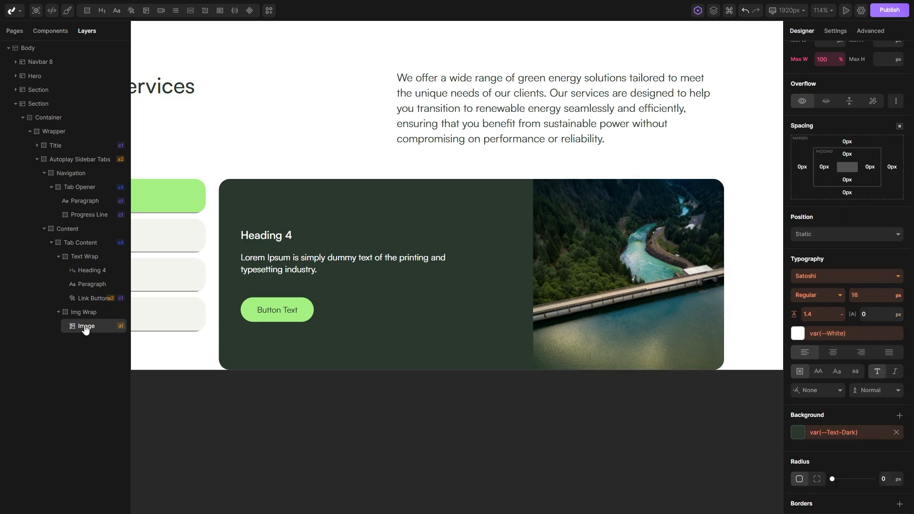
pyautogui.click(812, 234)
pyautogui.click(812, 279)
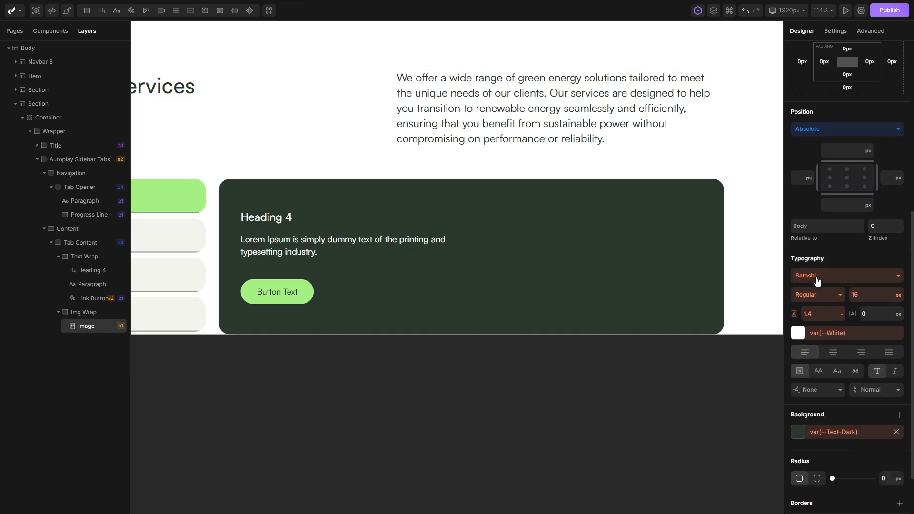
pyautogui.click(847, 178)
# Check the card image in the Figma design, and give the Img Wrap a maximum width of 350 px and a width of 100%.
pyautogui.click(78, 314)
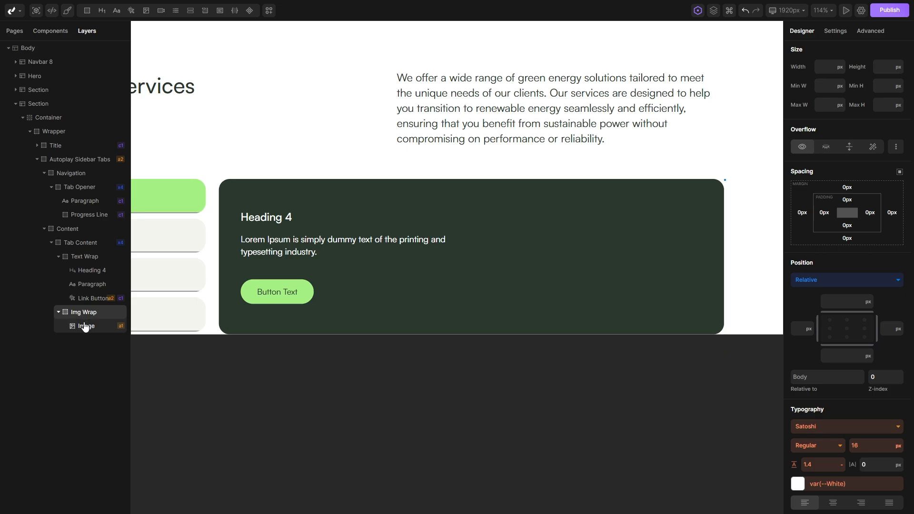
pyautogui.click(82, 327)
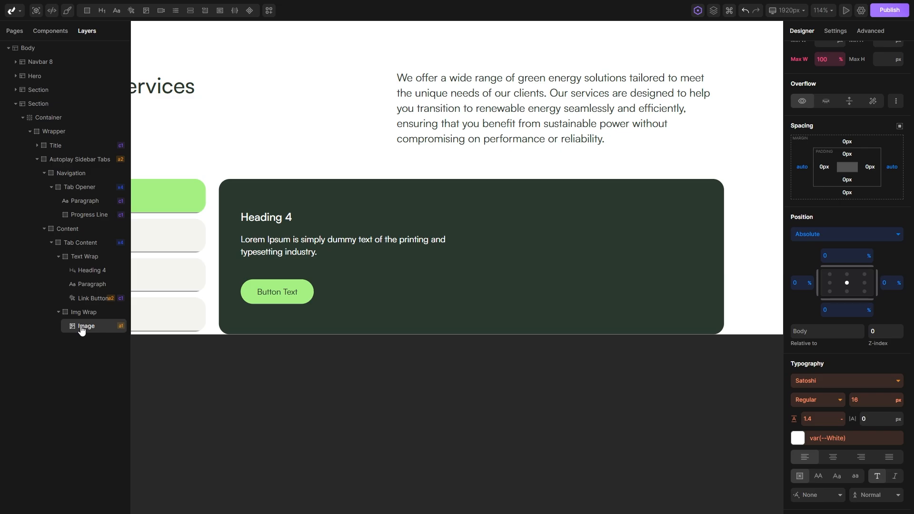
pyautogui.click(84, 315)
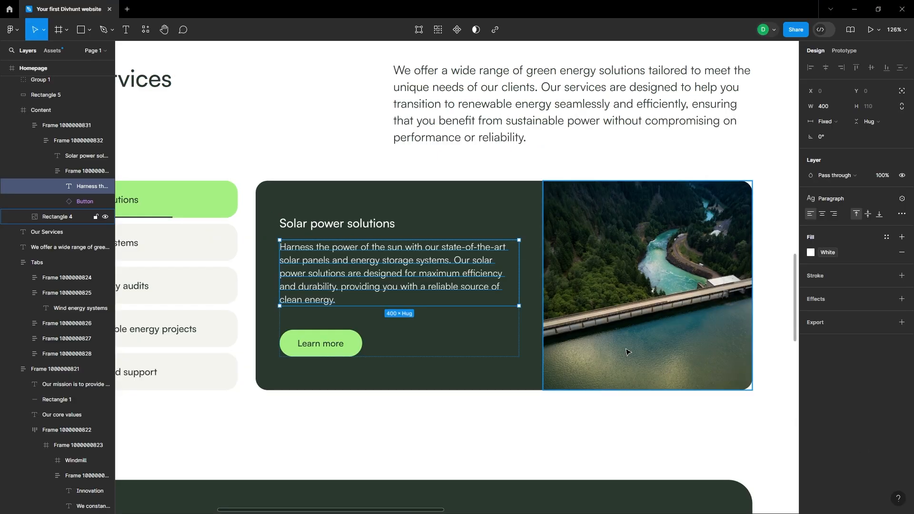
pyautogui.click(626, 352)
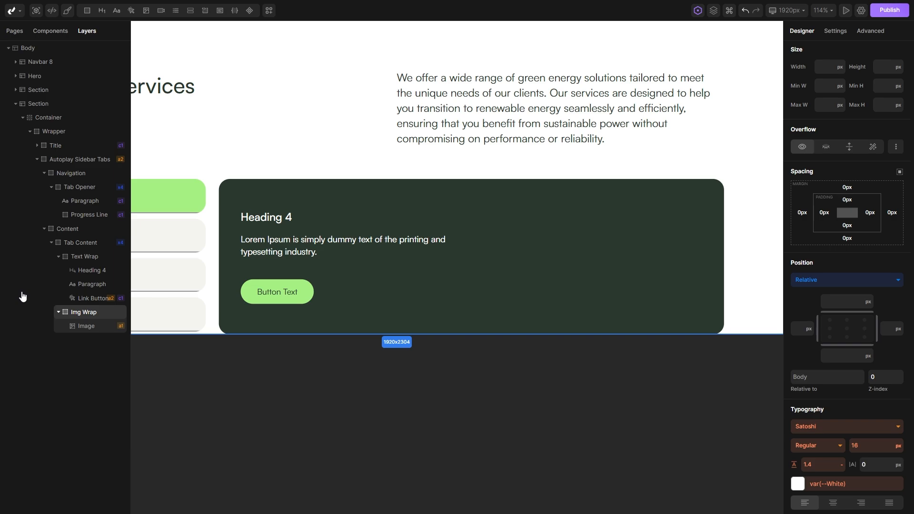
pyautogui.click(87, 313)
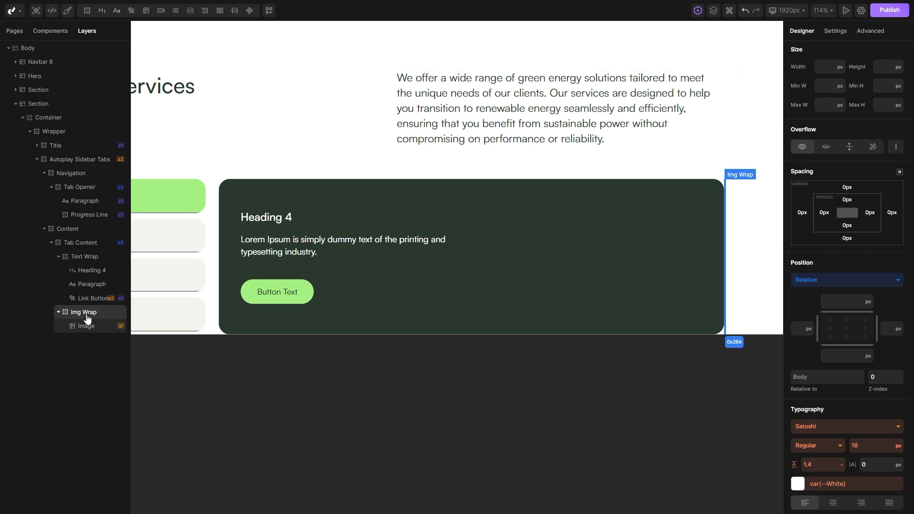
pyautogui.scroll(2, 815, 267)
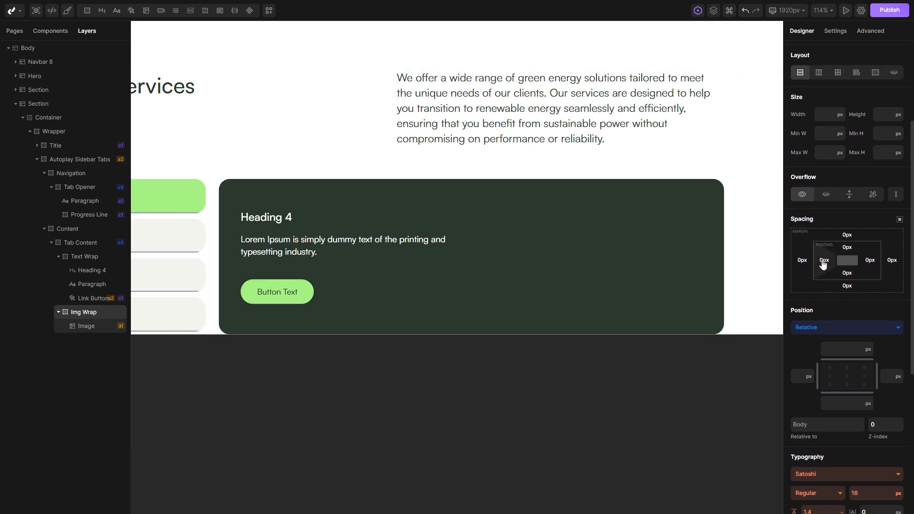
pyautogui.click(827, 157)
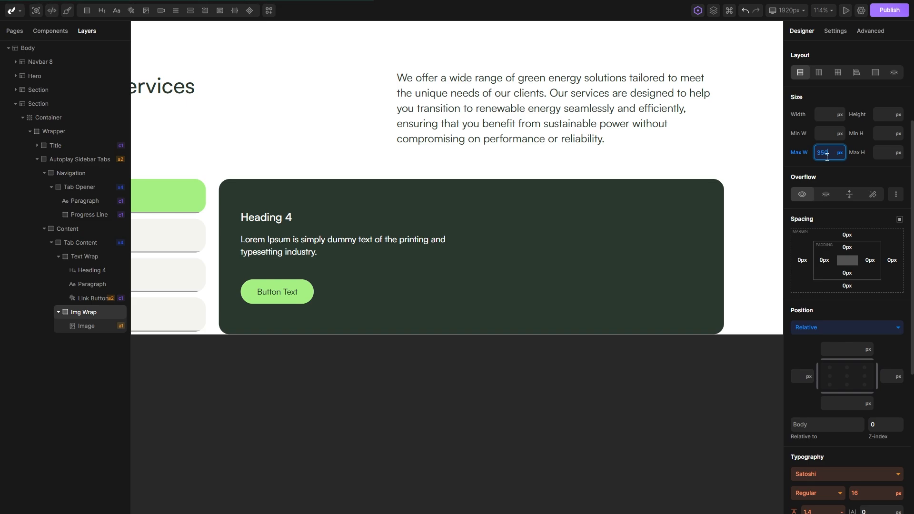
pyautogui.click(825, 113)
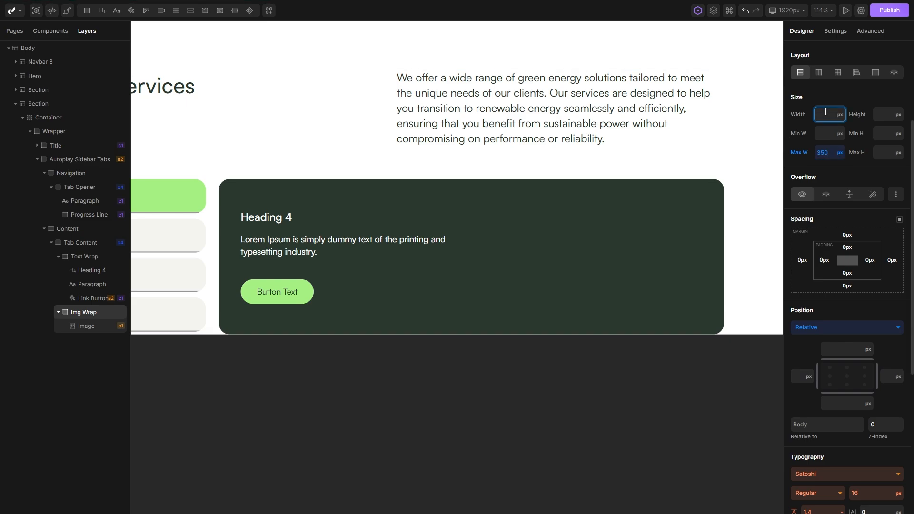
pyautogui.write('100%')
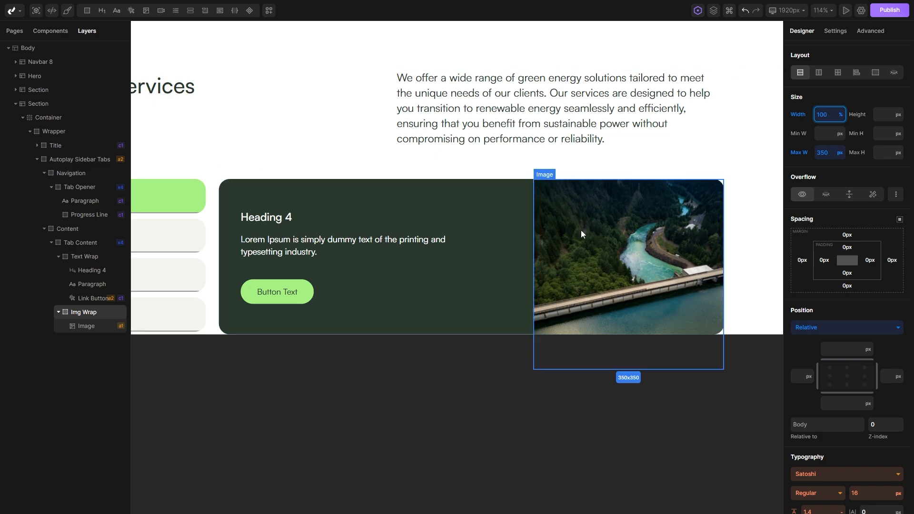
# Set both the width and the height of the Image in the Img Wrap to 100%.
pyautogui.click(592, 250)
pyautogui.scroll(5, 822, 222)
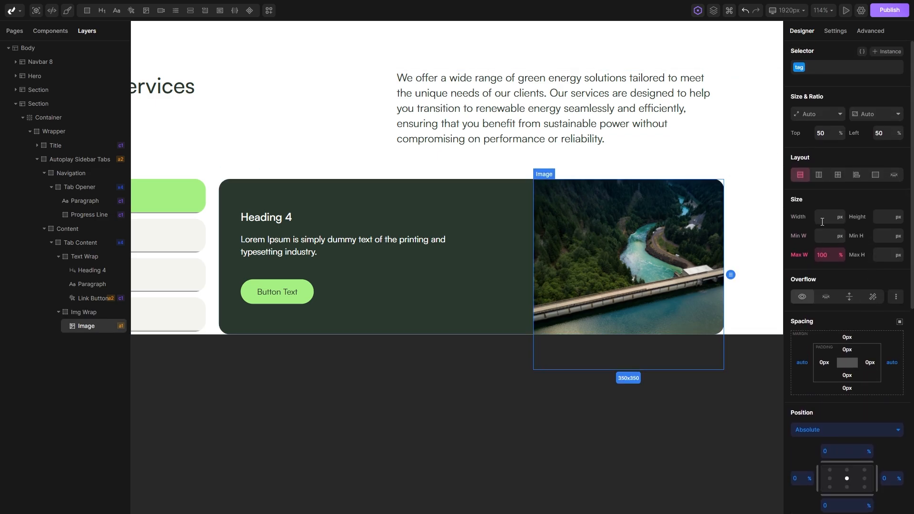
pyautogui.click(822, 218)
pyautogui.write('100%')
pyautogui.press('Tab')
pyautogui.write('100%')
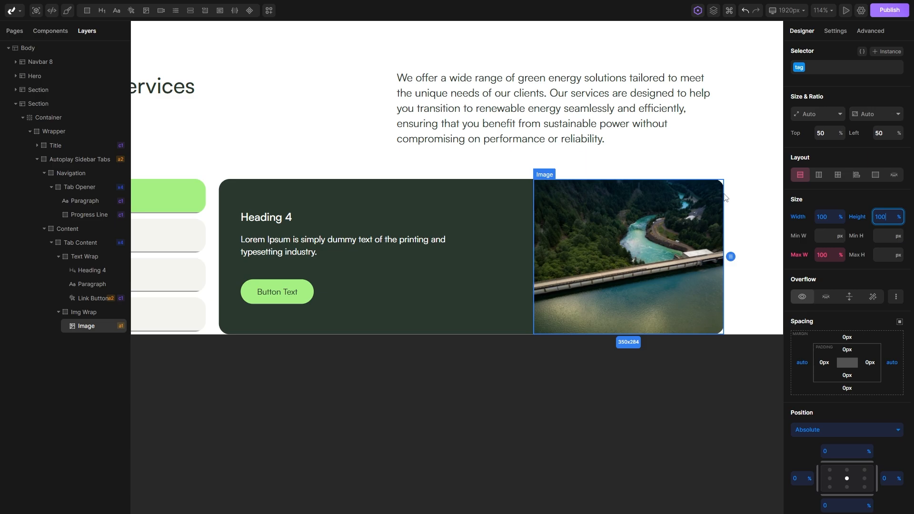
# Set the Image's fit to Cover so it fills the Img Wrap without distortion.
pyautogui.click(816, 115)
pyautogui.click(806, 157)
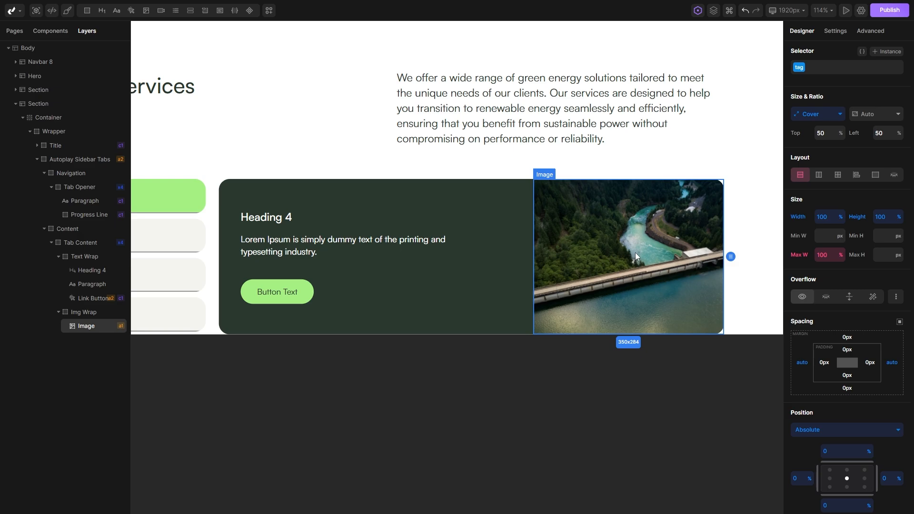
pyautogui.click(507, 270)
pyautogui.click(563, 272)
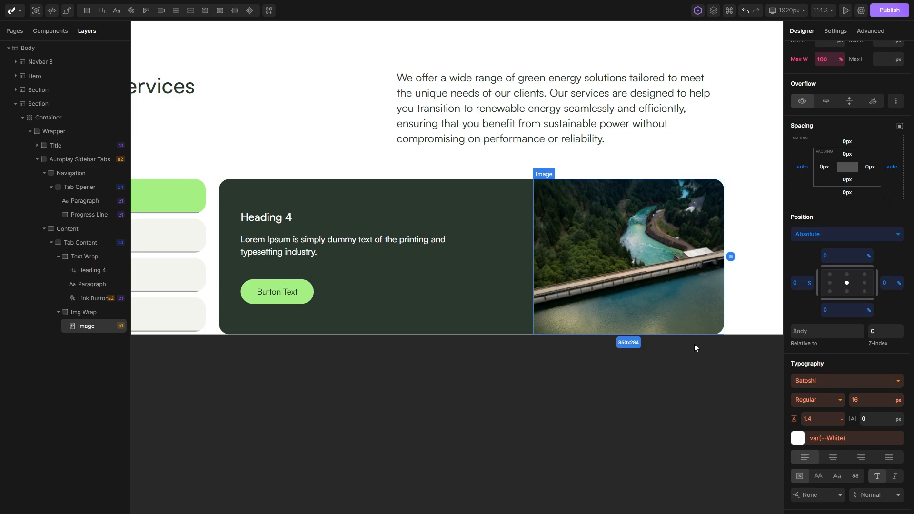
# Give the Img Wrap in the tab content card a minimum height of 350 px.
pyautogui.click(108, 314)
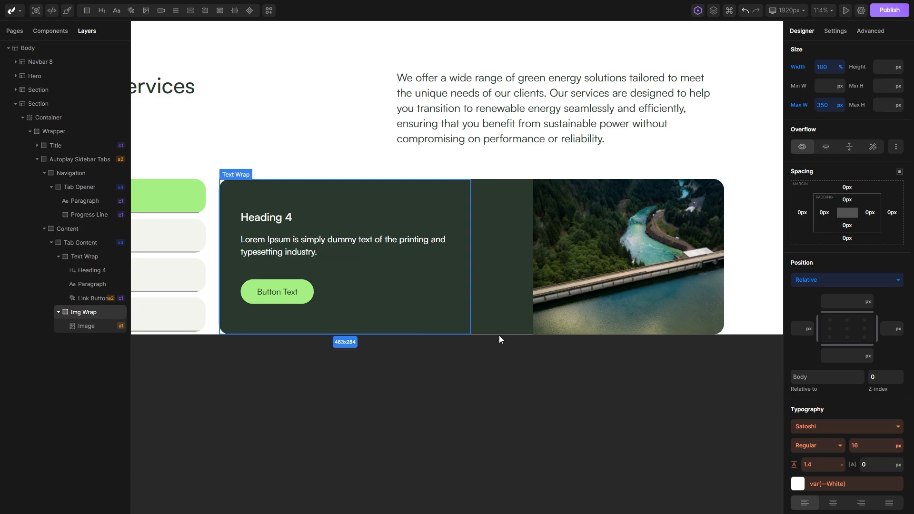
pyautogui.scroll(3, 847, 282)
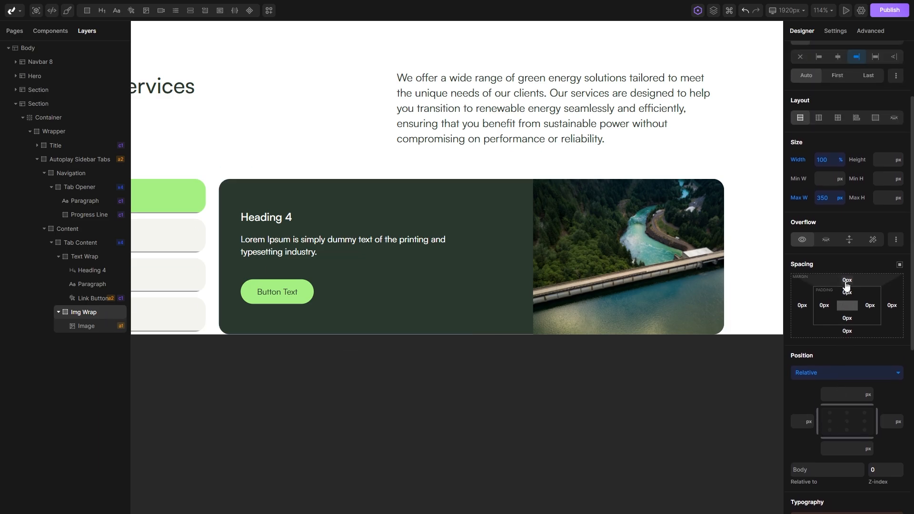
pyautogui.click(886, 181)
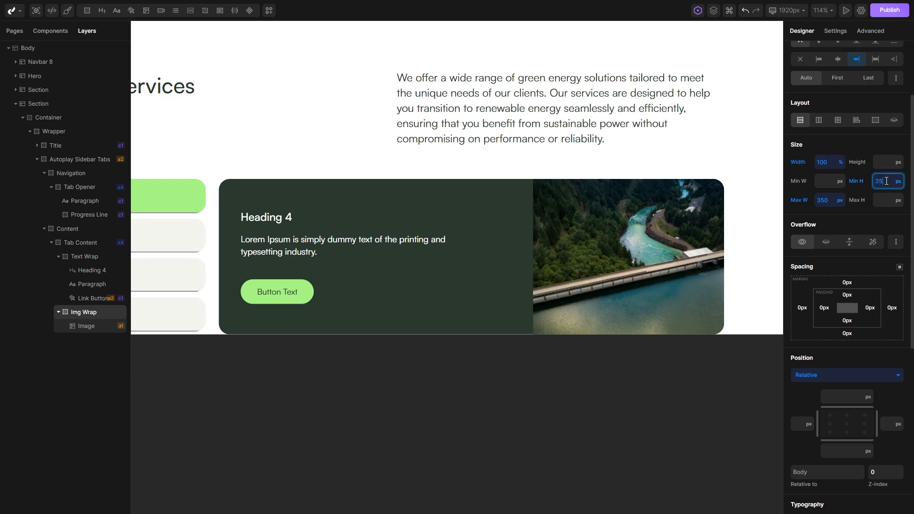
pyautogui.press('Return')
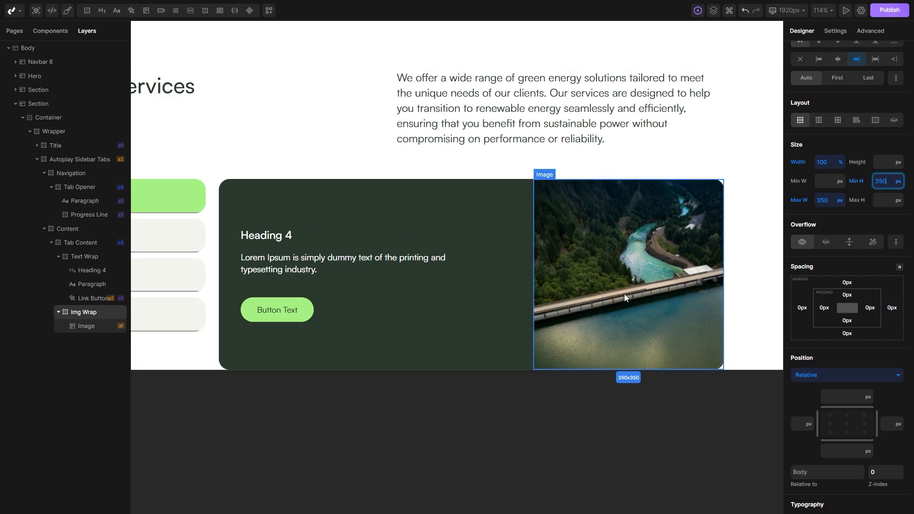
pyautogui.click(89, 315)
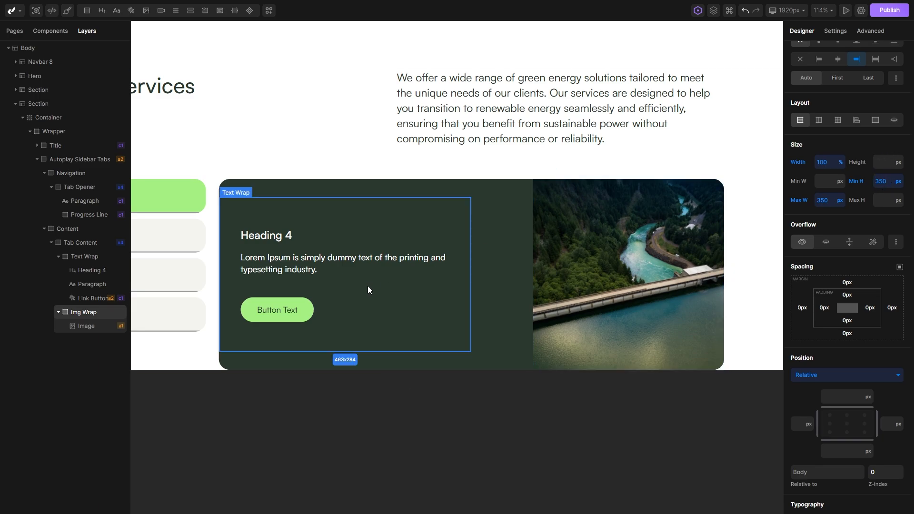
pyautogui.moveTo(391, 366); pyautogui.dragTo(457, 361)
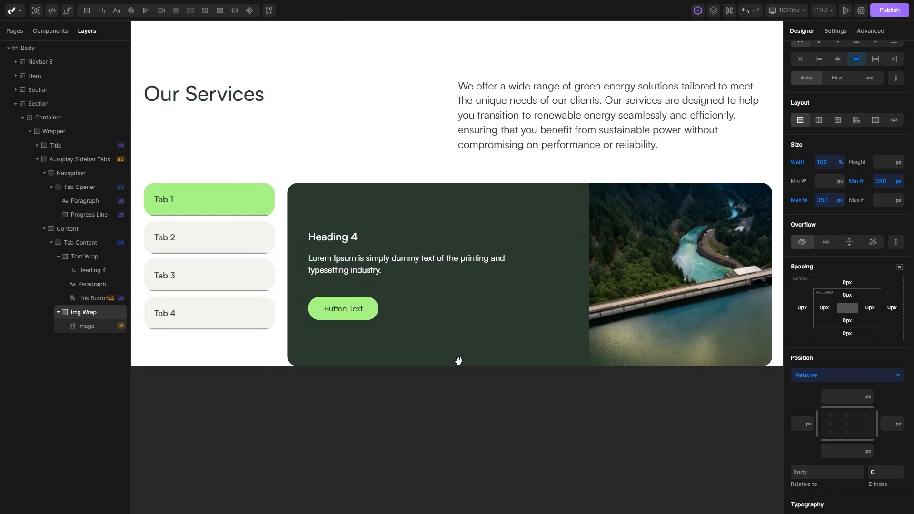
pyautogui.keyDown('ctrl'); pyautogui.scroll(-3, 381, 352); pyautogui.keyUp('ctrl')
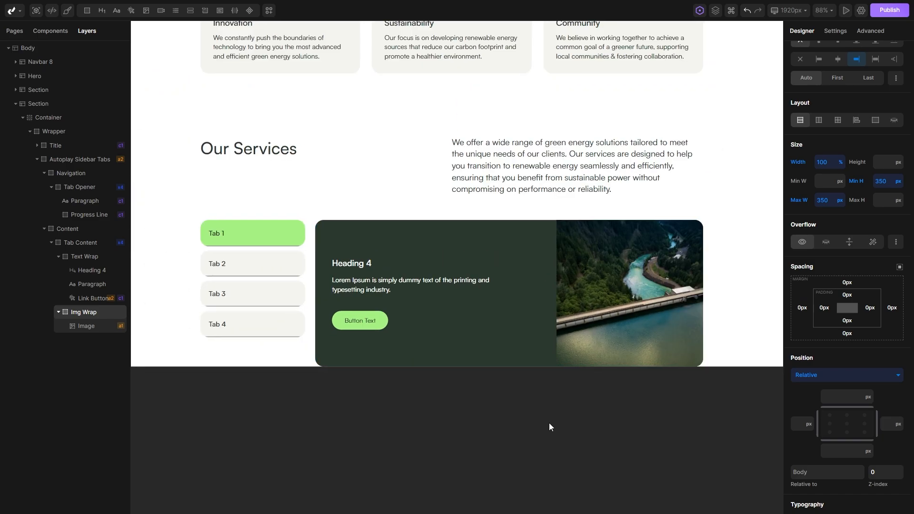
# Fill the first tab's card from the Figma design: heading "Solar power solutions", its solar energy paragraph, and button text "Learn more".
pyautogui.hotkey('alt', 'Tab')
pyautogui.moveTo(347, 390); pyautogui.dragTo(374, 393)
pyautogui.keyDown('ctrl'); pyautogui.click(354, 225); pyautogui.keyUp('ctrl')
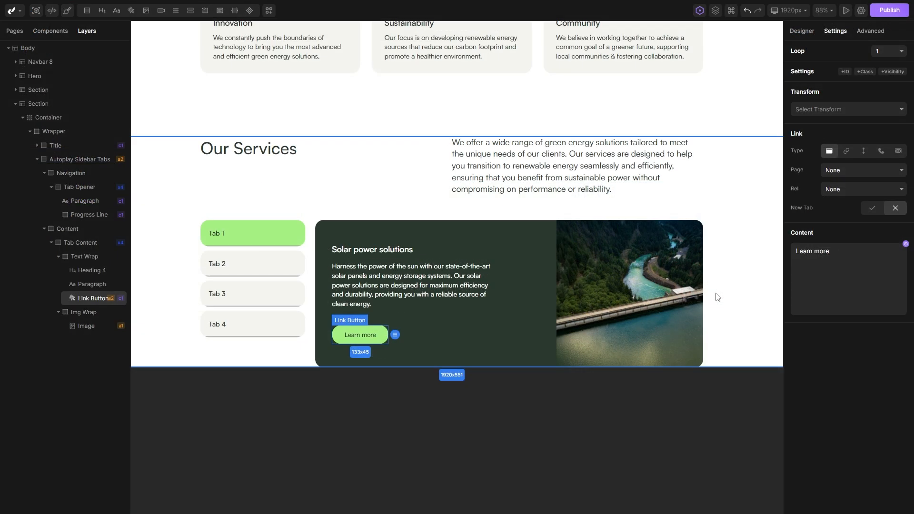
pyautogui.click(715, 295)
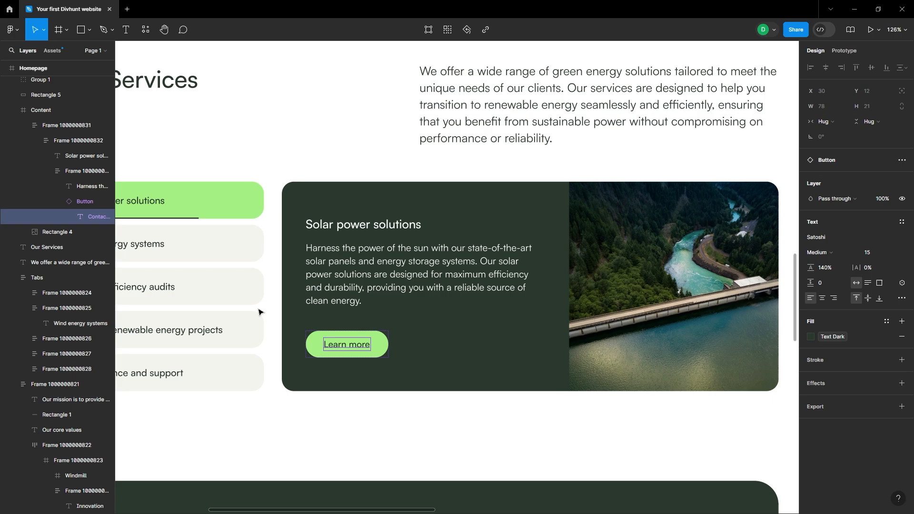
# Label the four tabs from Figma: "Solar power solutions", "Wind energy systems", "Energy efficiency audits" and "Custom renewable energy projects".
pyautogui.hscroll(-5, 259, 310)
pyautogui.hscroll(1, 473, 306)
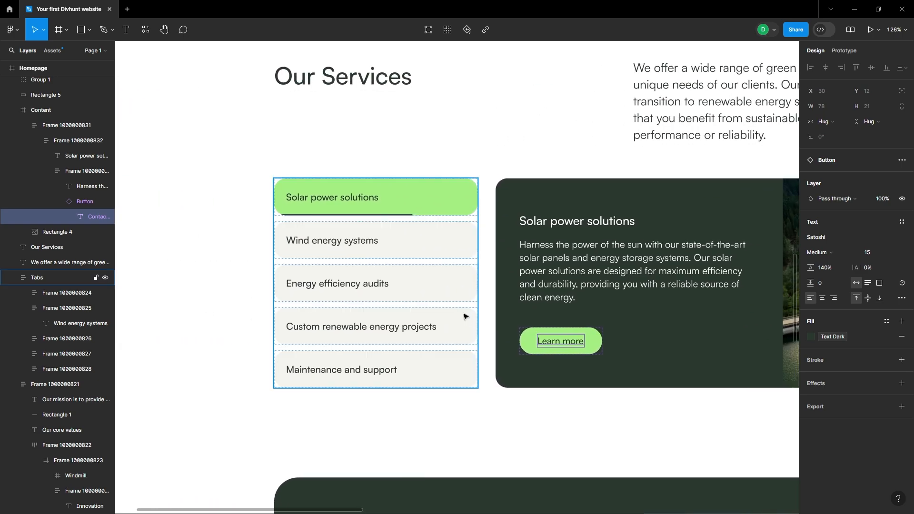
pyautogui.doubleClick(344, 204)
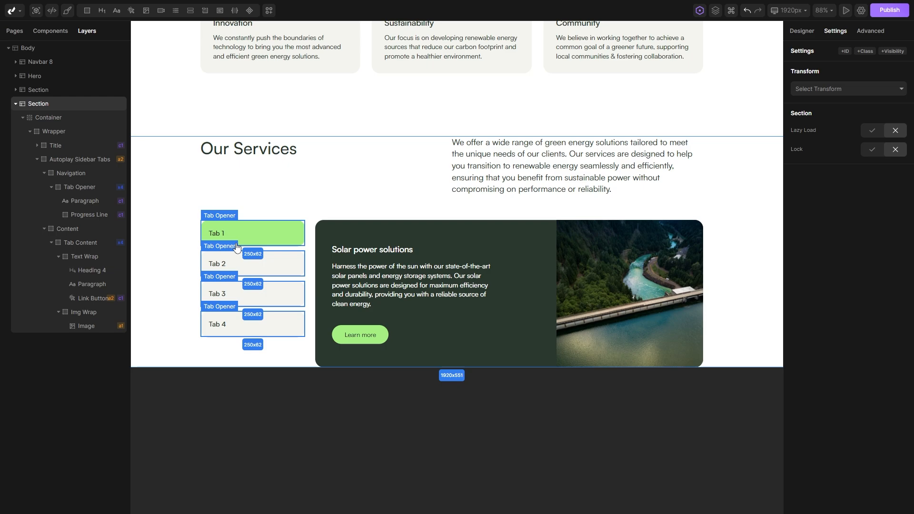
pyautogui.click(219, 234)
pyautogui.click(833, 179)
pyautogui.write('Solar power solutions')
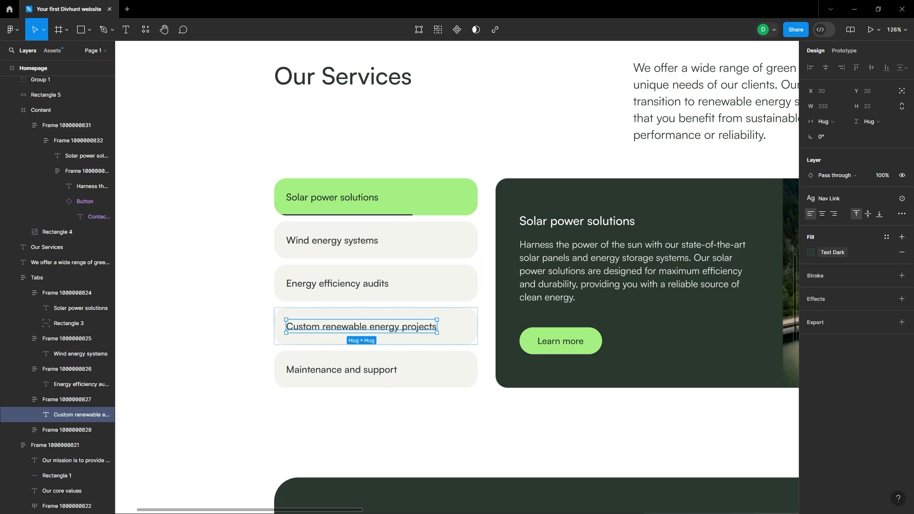
pyautogui.click(332, 373)
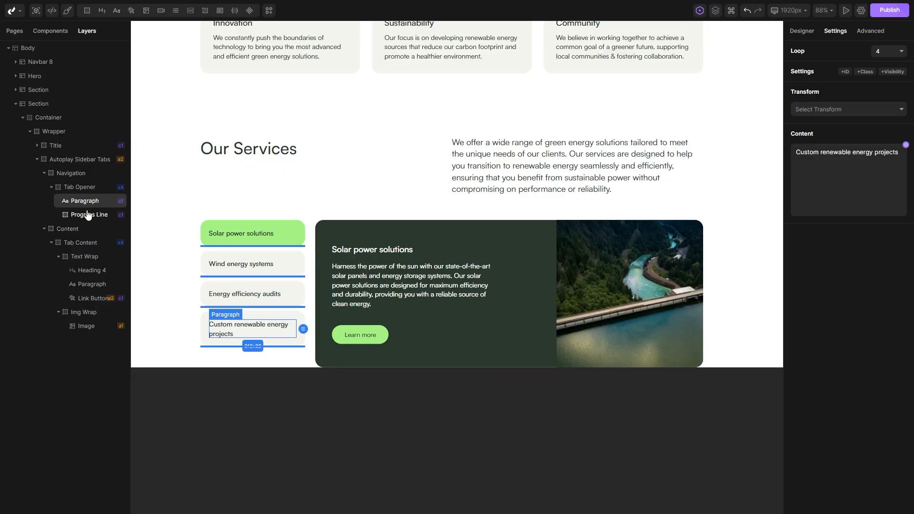
# Set the Tab Opener's loop to 5 to add a fifth sidebar tab.
pyautogui.click(80, 188)
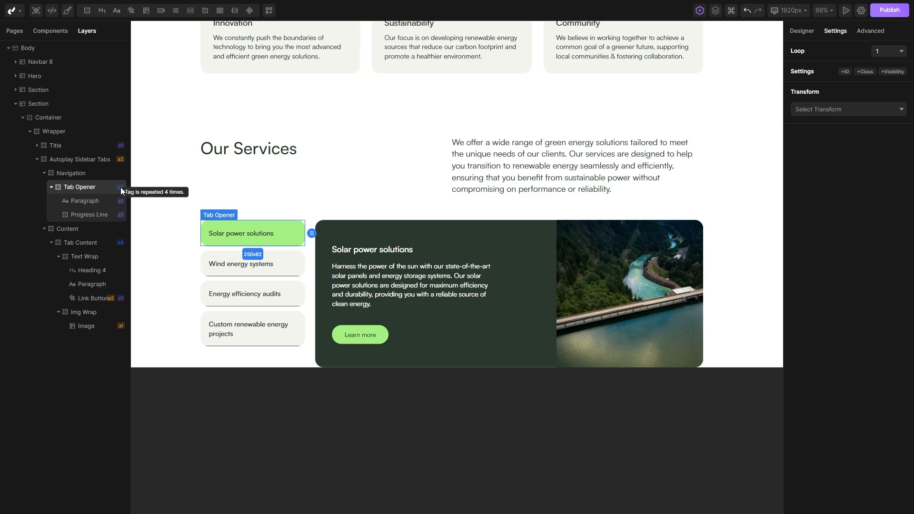
pyautogui.rightClick(90, 189)
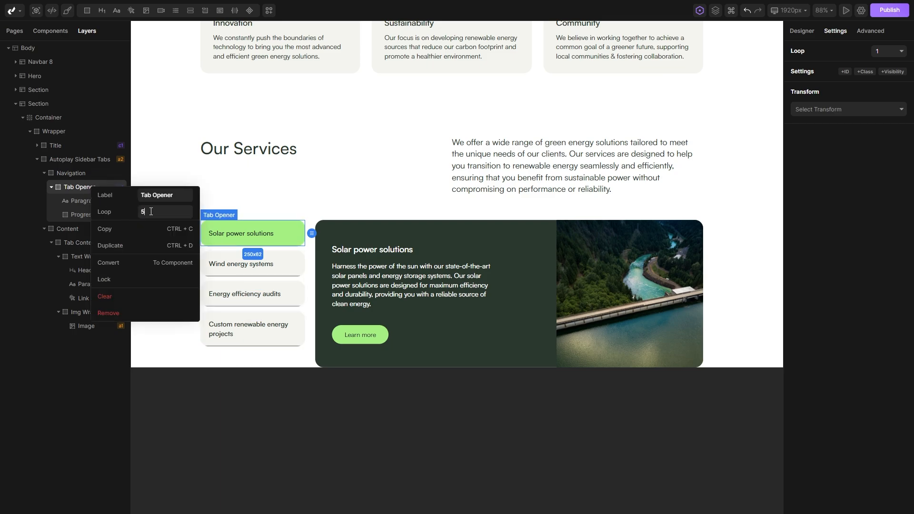
pyautogui.click(262, 424)
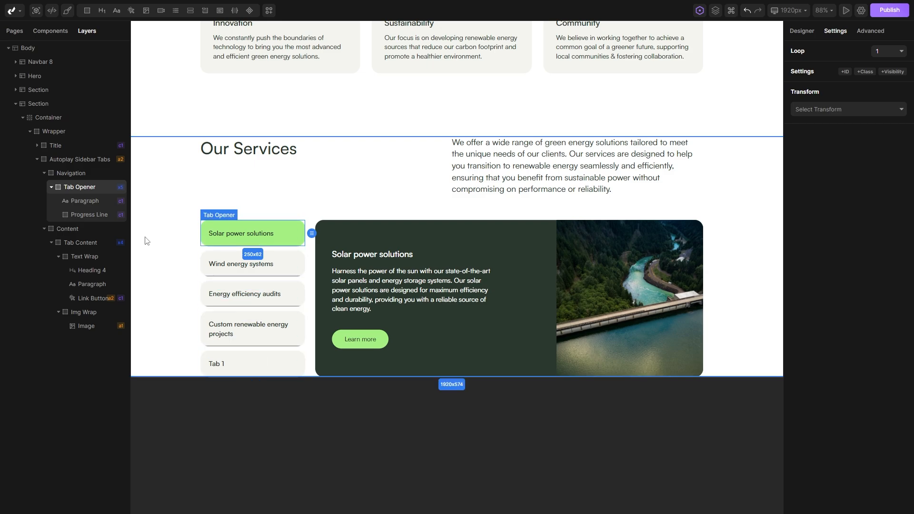
# Set the Tab Content's loop to 5 to match the number of tab openers.
pyautogui.click(52, 244)
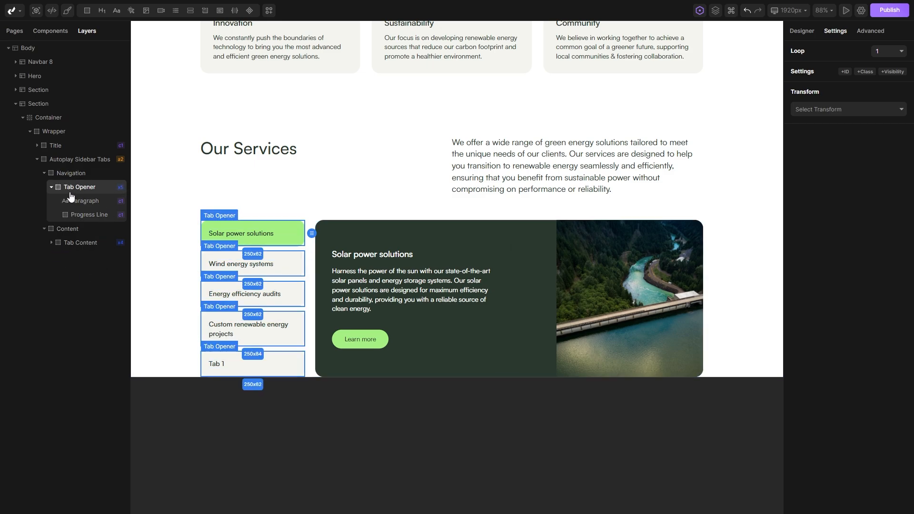
pyautogui.click(82, 246)
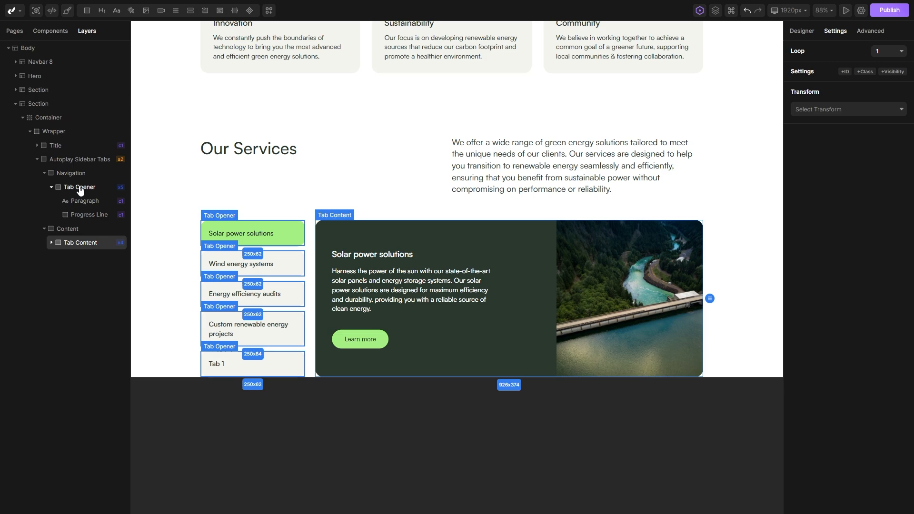
pyautogui.rightClick(87, 244)
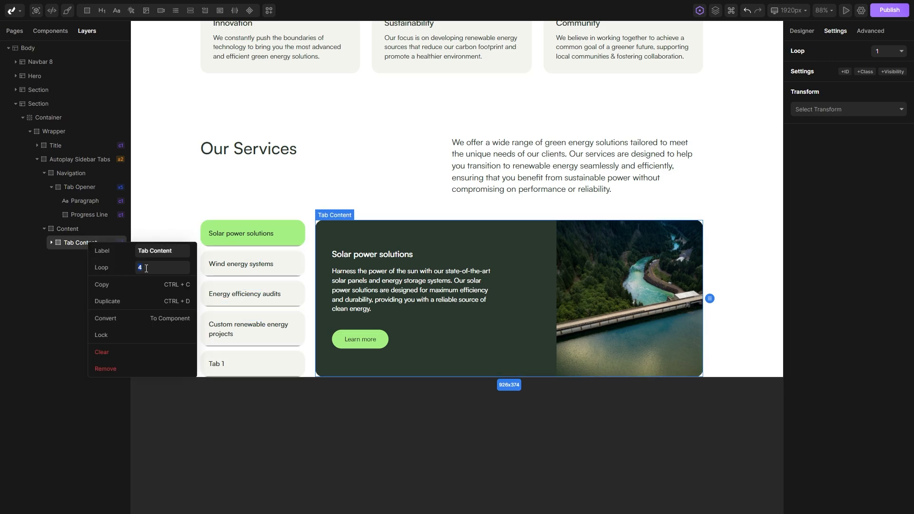
pyautogui.write('5')
pyautogui.moveTo(181, 285)
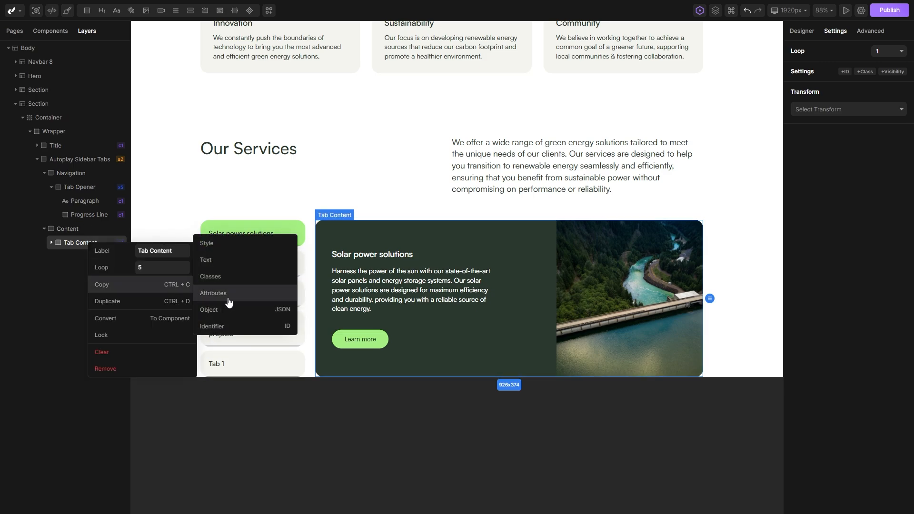
pyautogui.click(38, 312)
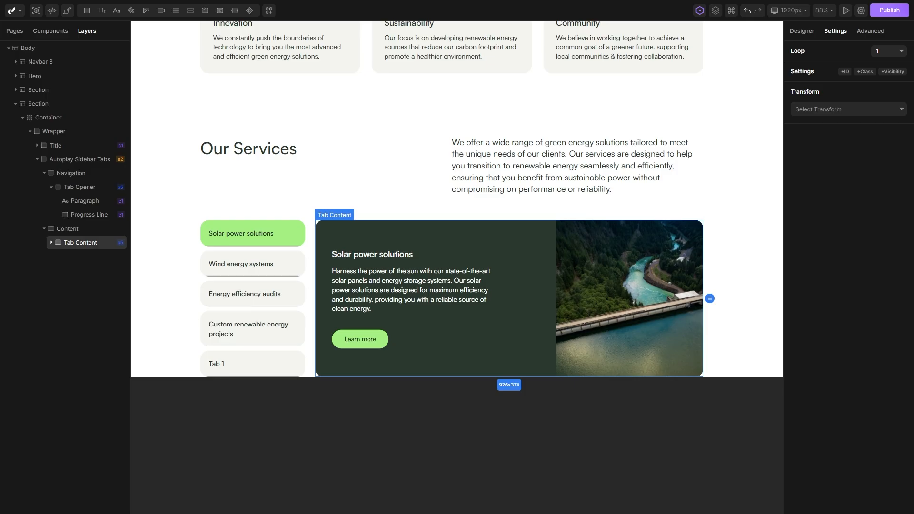
# Label the fifth sidebar tab "Maintenance and support".
pyautogui.click(253, 365)
pyautogui.click(854, 192)
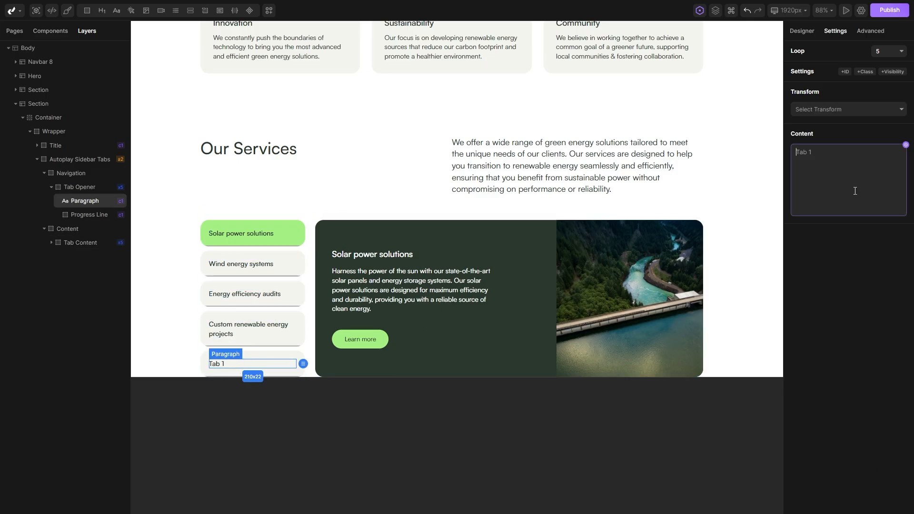
pyautogui.write('Maintenance and support')
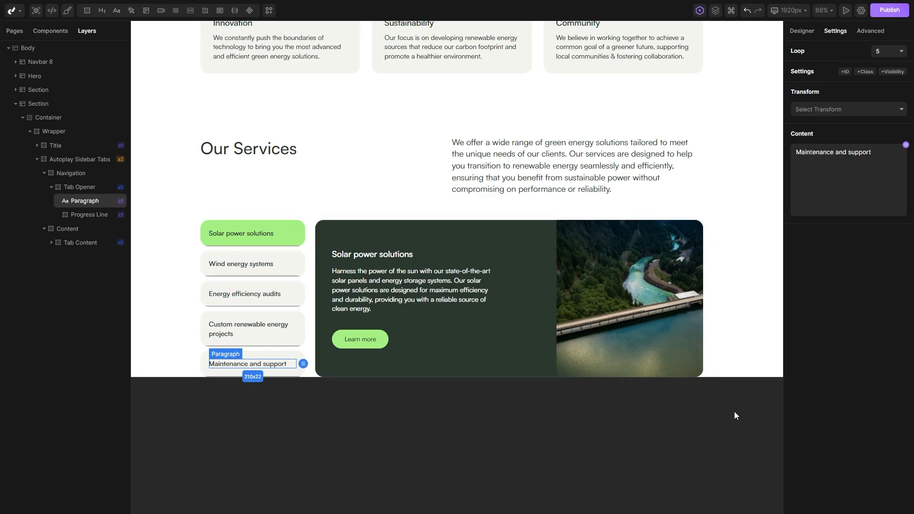
# Check the tab width in the Figma design and set the first grid column of the Autoplay Sidebar Tabs to 340 px.
pyautogui.keyDown('ctrl'); pyautogui.scroll(5, 340, 381); pyautogui.keyUp('ctrl')
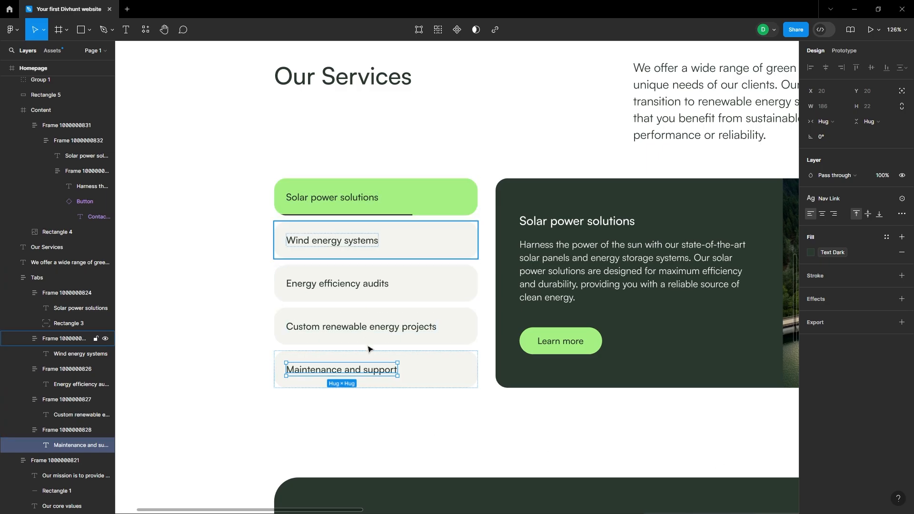
pyautogui.click(453, 346)
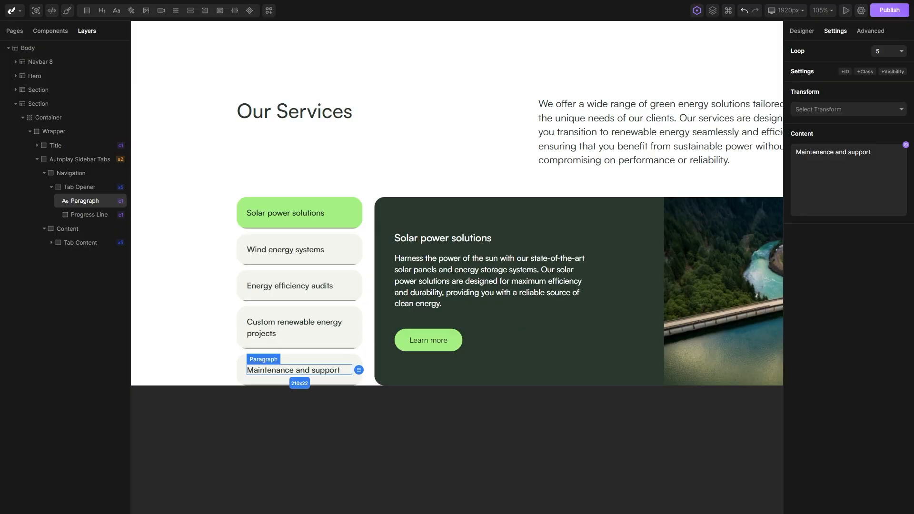
pyautogui.click(339, 350)
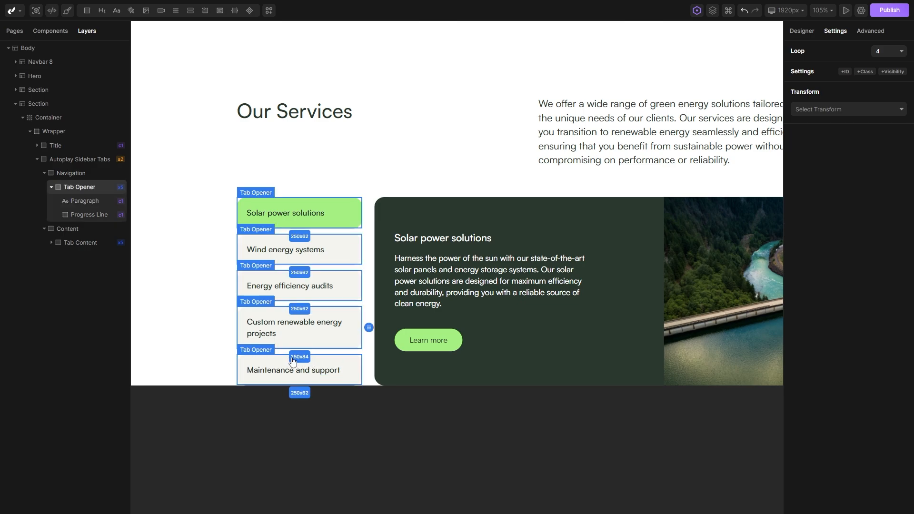
pyautogui.click(372, 299)
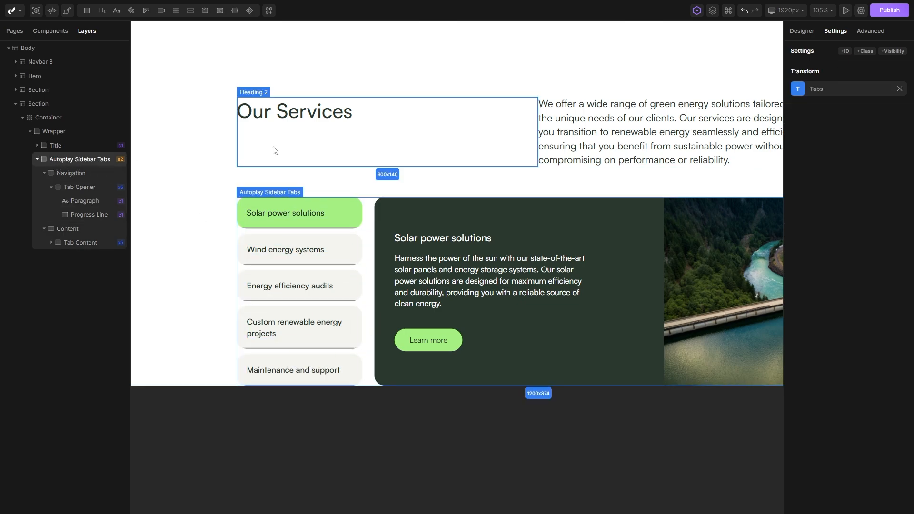
pyautogui.click(801, 31)
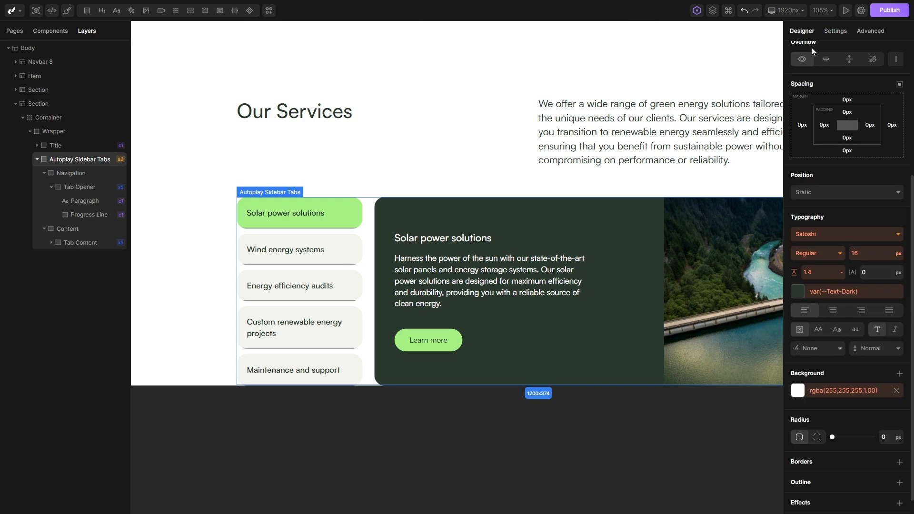
pyautogui.scroll(4, 837, 103)
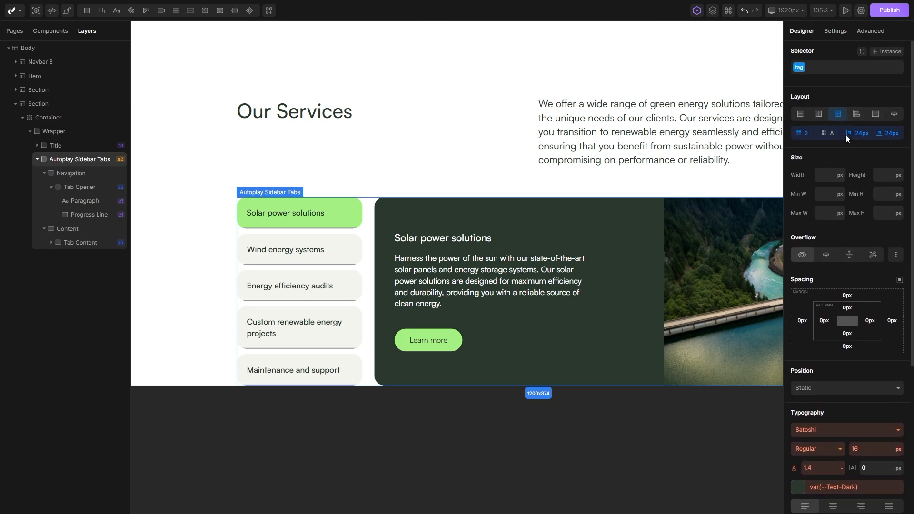
pyautogui.click(842, 134)
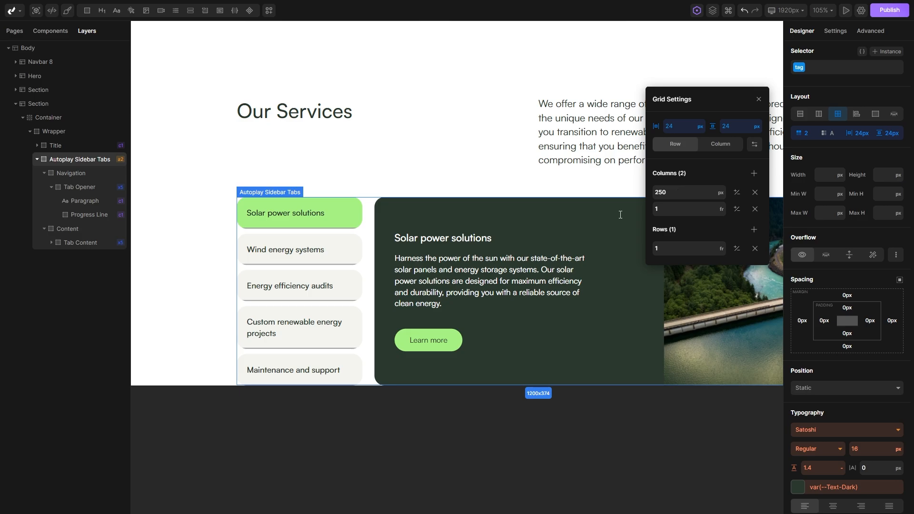
pyautogui.click(674, 192)
pyautogui.write('340')
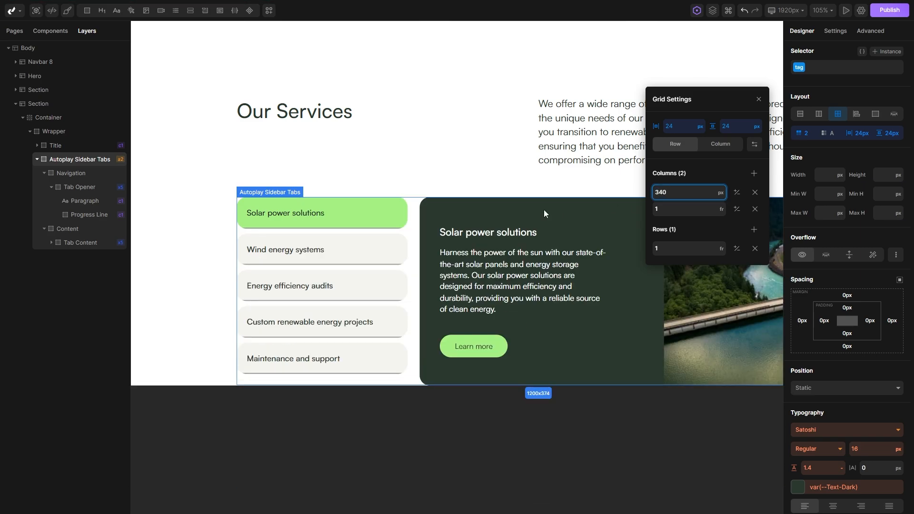
pyautogui.click(385, 162)
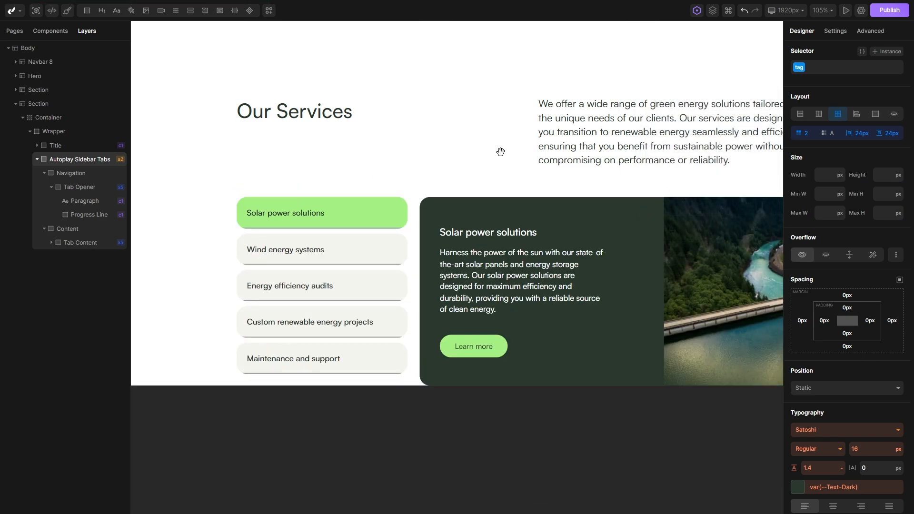
# Check the content card's text in the Figma design and reset the Text Wrap's right padding to 0 px in Divhunt.
pyautogui.scroll(-2, 500, 151)
pyautogui.moveTo(500, 151); pyautogui.dragTo(448, 179)
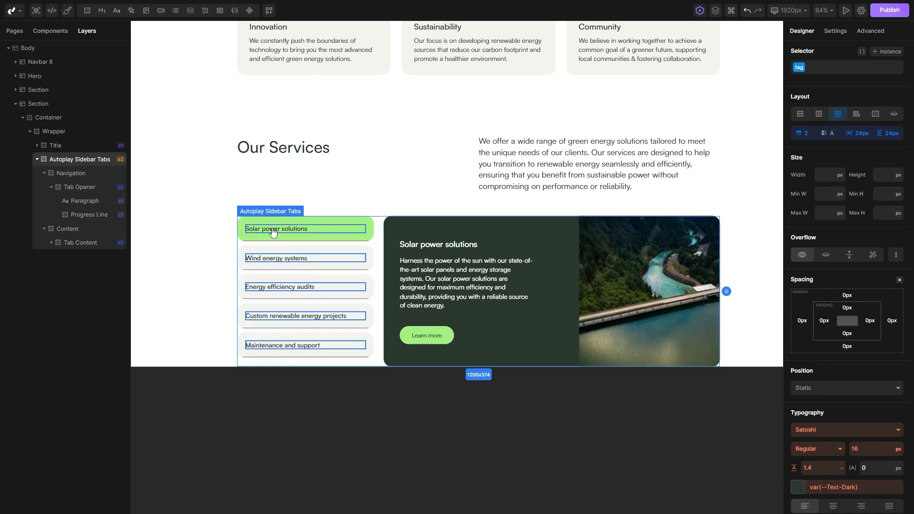
pyautogui.scroll(2, 272, 238)
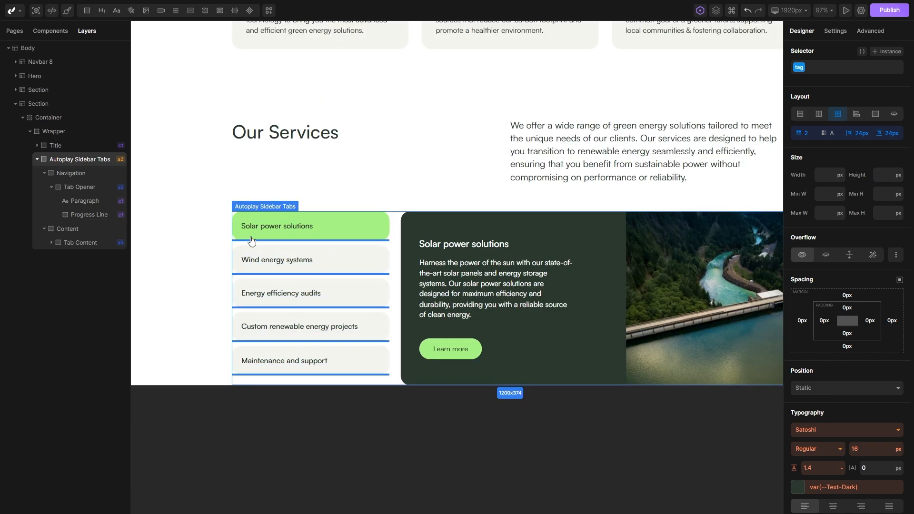
pyautogui.hotkey('alt', 'Tab')
pyautogui.moveTo(658, 415); pyautogui.dragTo(620, 415)
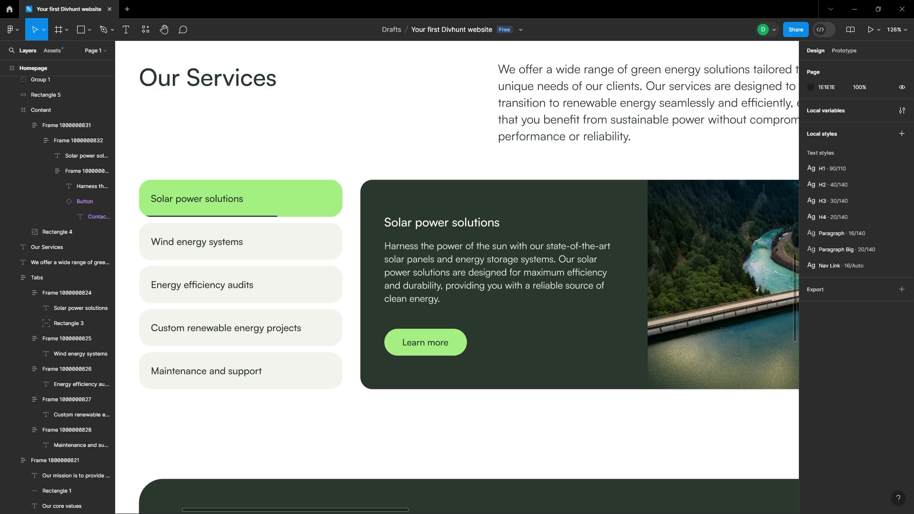
pyautogui.hotkey('alt', 'Tab')
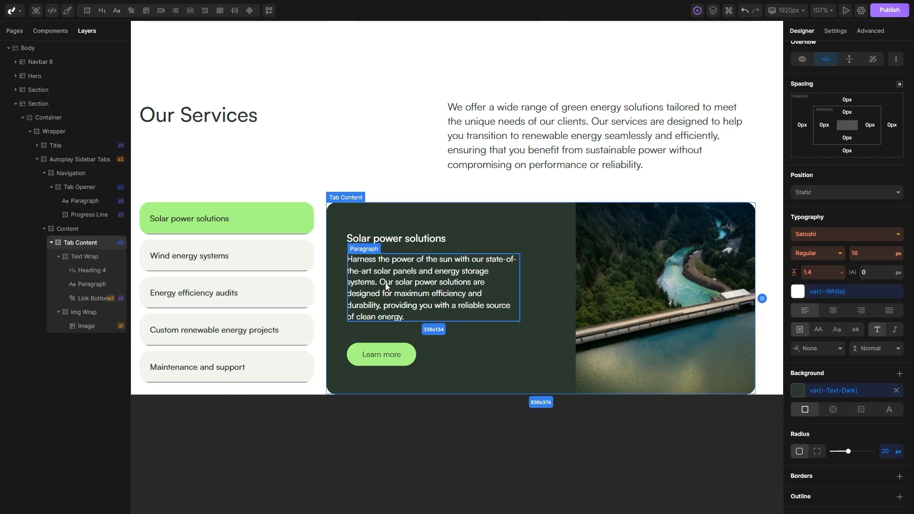
pyautogui.click(483, 246)
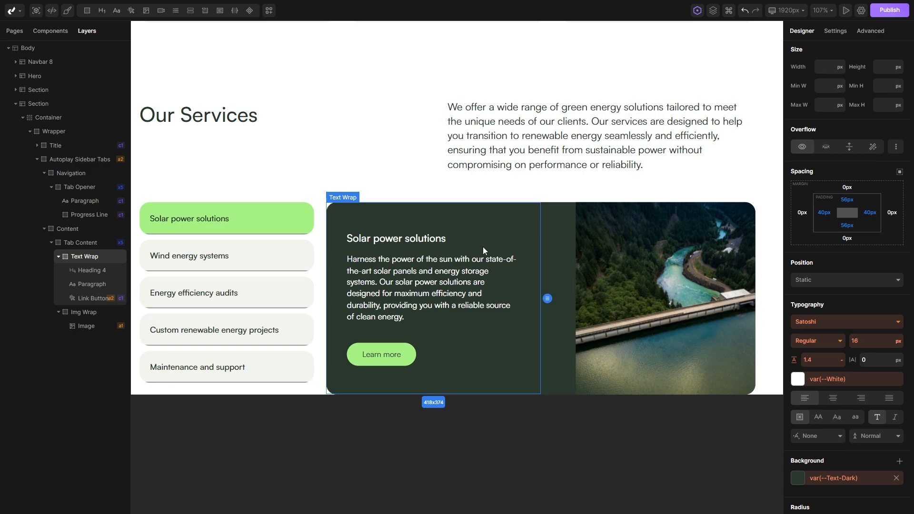
pyautogui.click(871, 214)
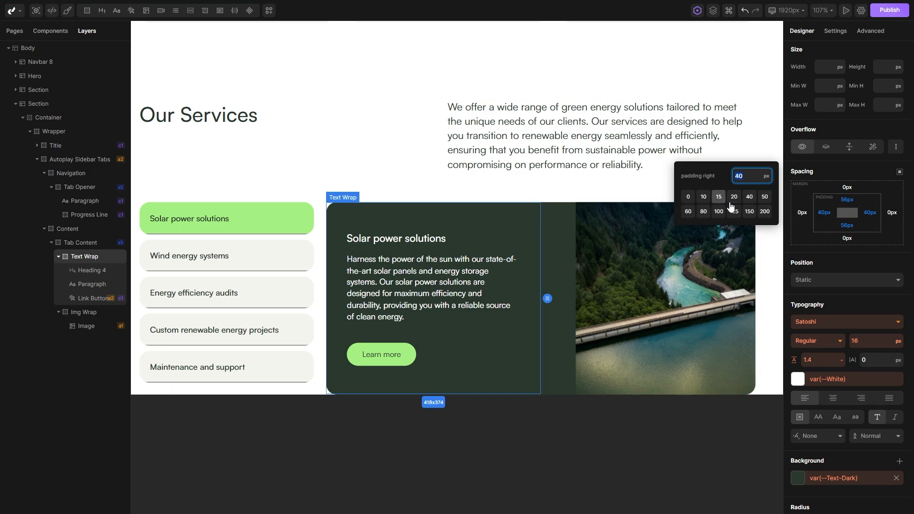
pyautogui.click(688, 197)
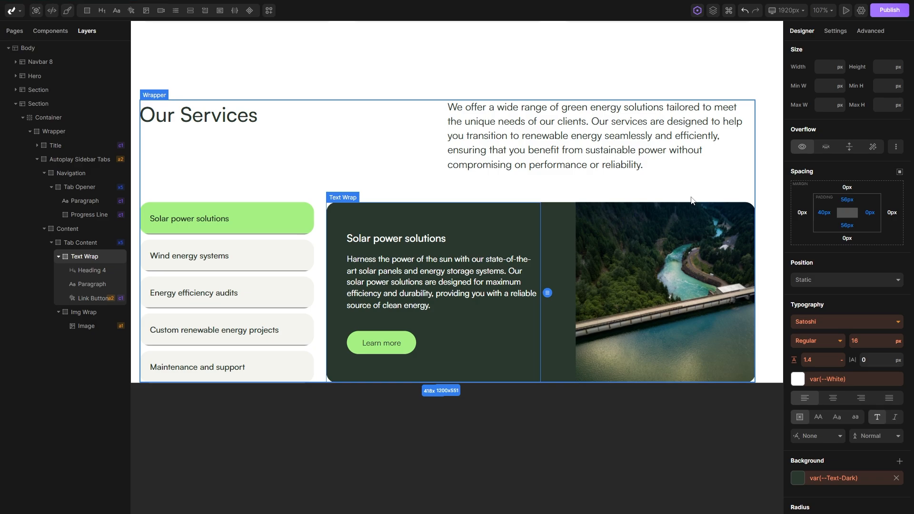
pyautogui.rightClick(871, 216)
pyautogui.click(831, 245)
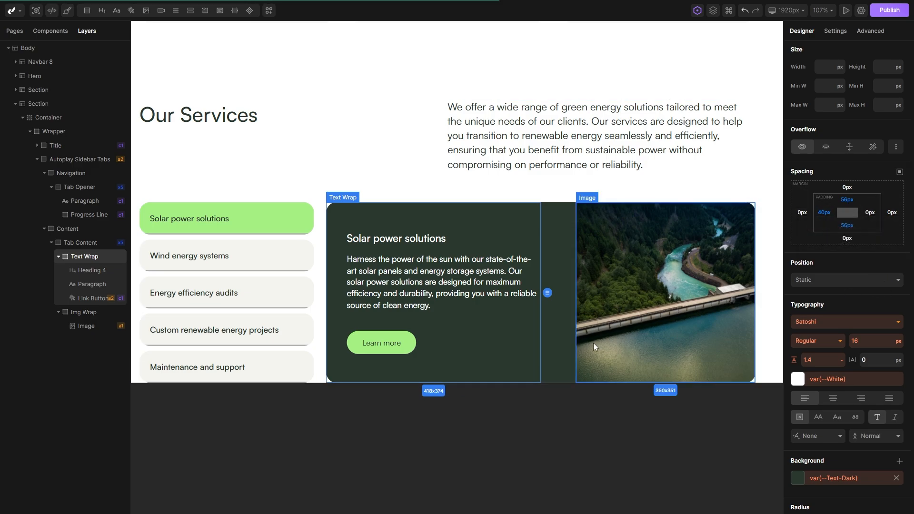
# Compare the Solar power solutions card's text and image layout with the Figma design and select the Autoplay Sidebar Tabs in Divhunt.
pyautogui.moveTo(560, 312); pyautogui.dragTo(559, 316)
pyautogui.scroll(3, 559, 316)
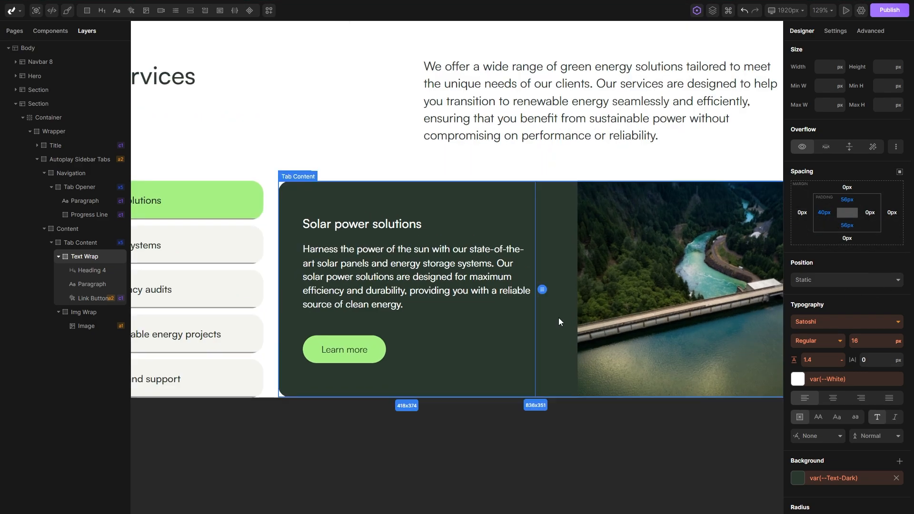
pyautogui.scroll(-5, 321, 292)
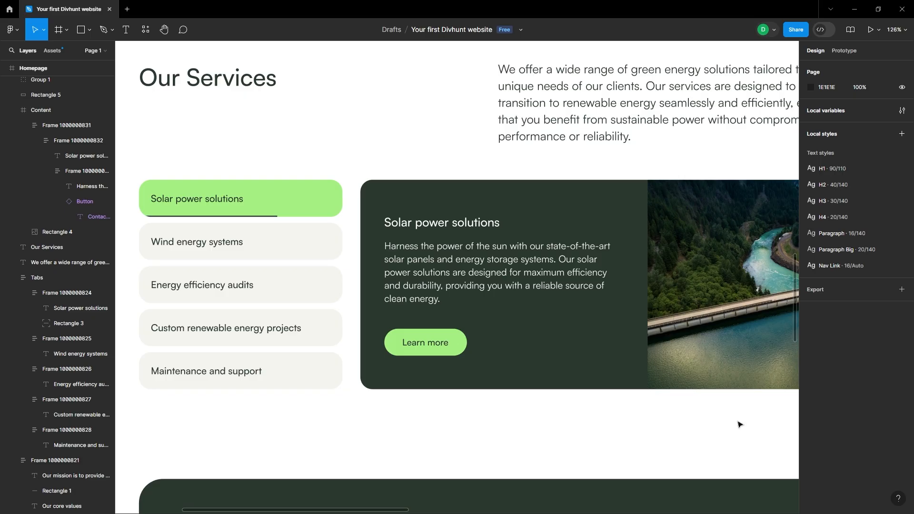
pyautogui.hscroll(3, 545, 314)
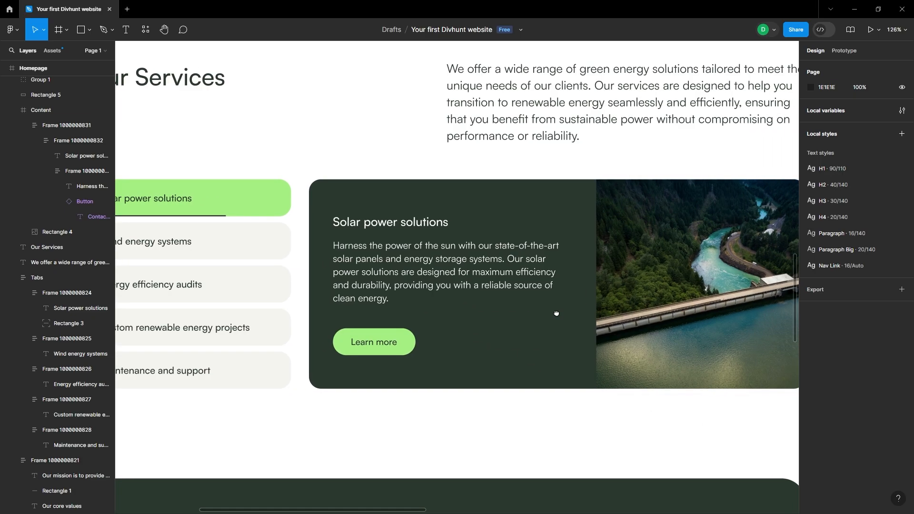
pyautogui.scroll(-2, 552, 320)
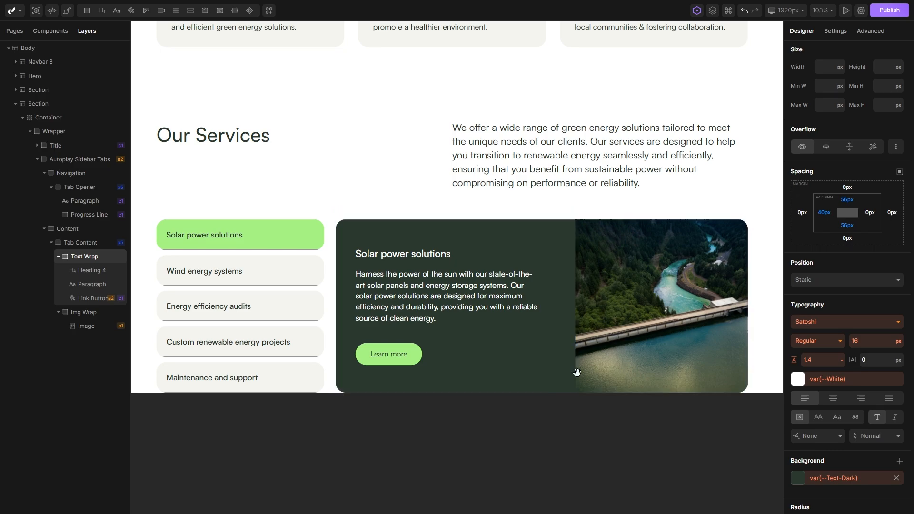
pyautogui.moveTo(577, 372); pyautogui.dragTo(592, 365)
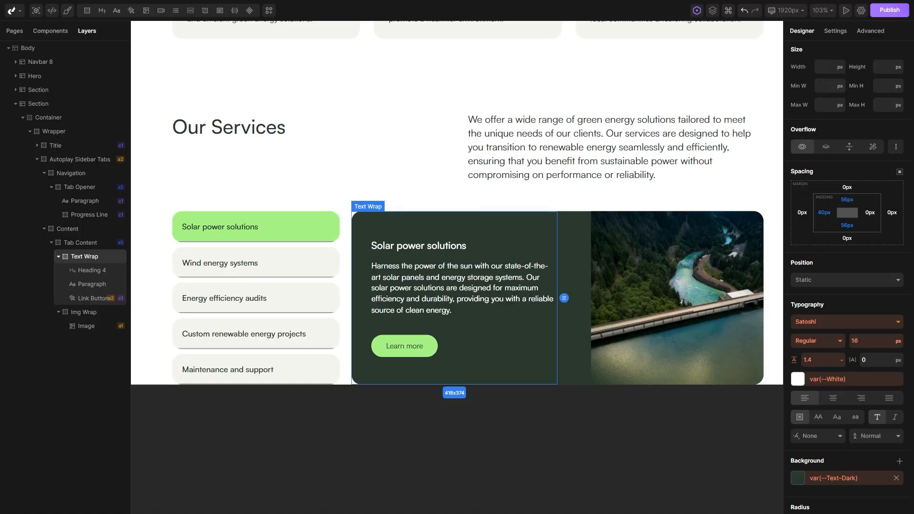
pyautogui.click(345, 270)
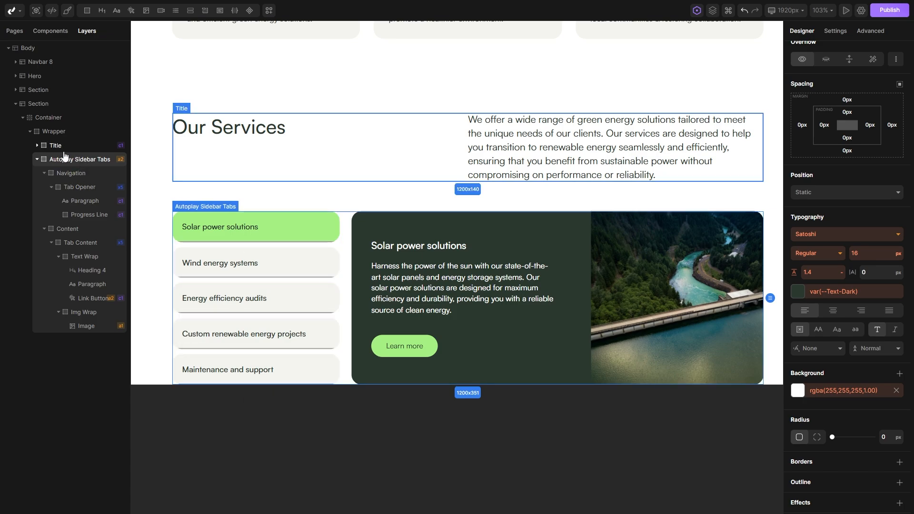
# Set the opened tab of the Autoplay Sidebar Tabs to 3, save, and check the third tab's heading and paragraph.
pyautogui.click(836, 32)
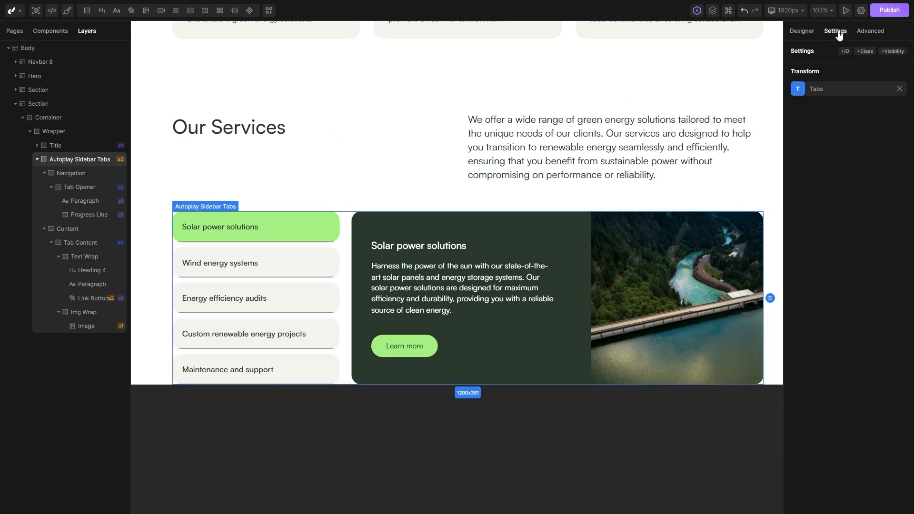
pyautogui.click(798, 90)
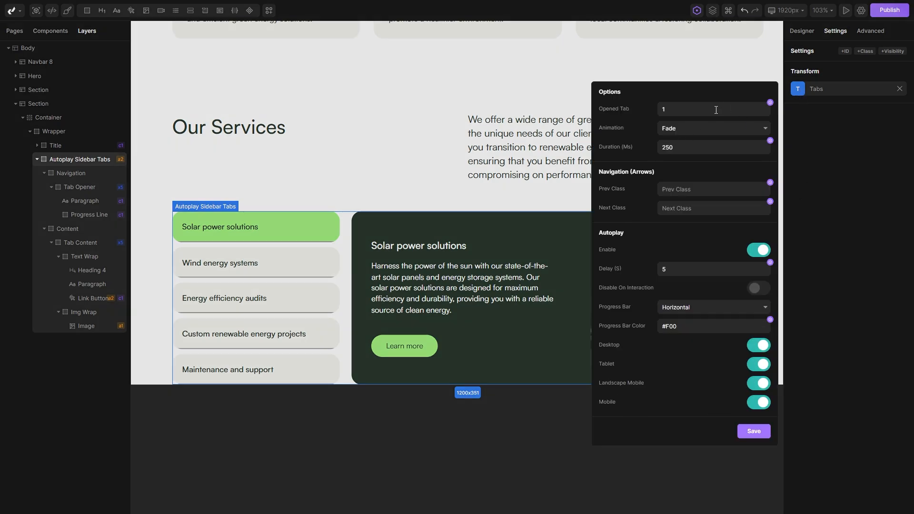
pyautogui.scroll(-1, 679, 94)
pyautogui.moveTo(627, 114); pyautogui.dragTo(601, 112)
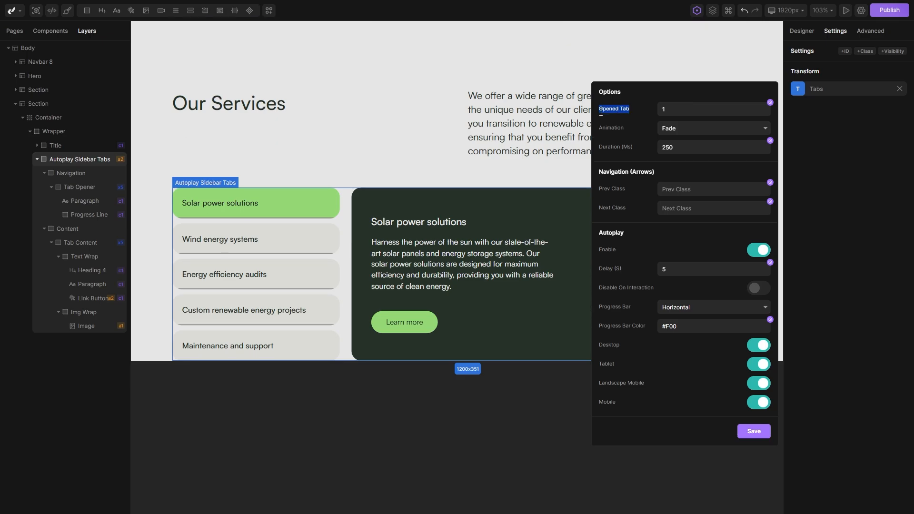
pyautogui.doubleClick(676, 110)
pyautogui.click(746, 432)
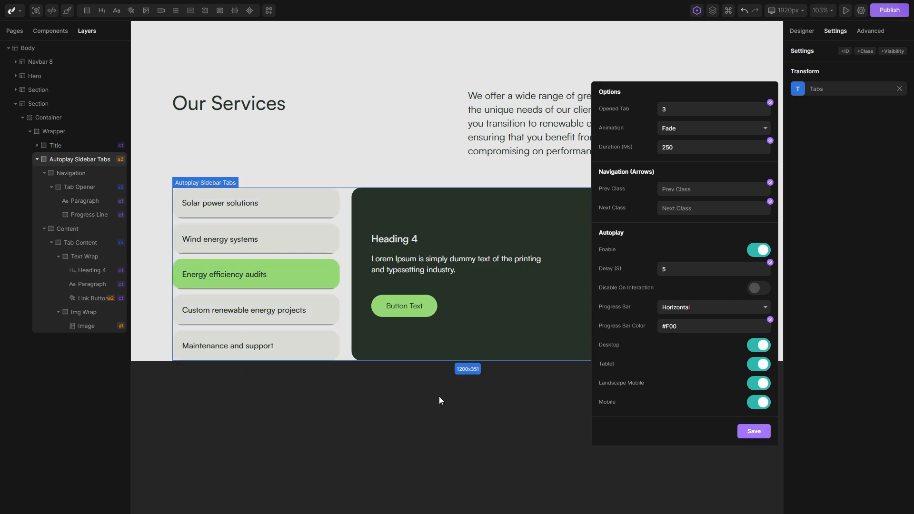
pyautogui.click(496, 301)
pyautogui.click(417, 270)
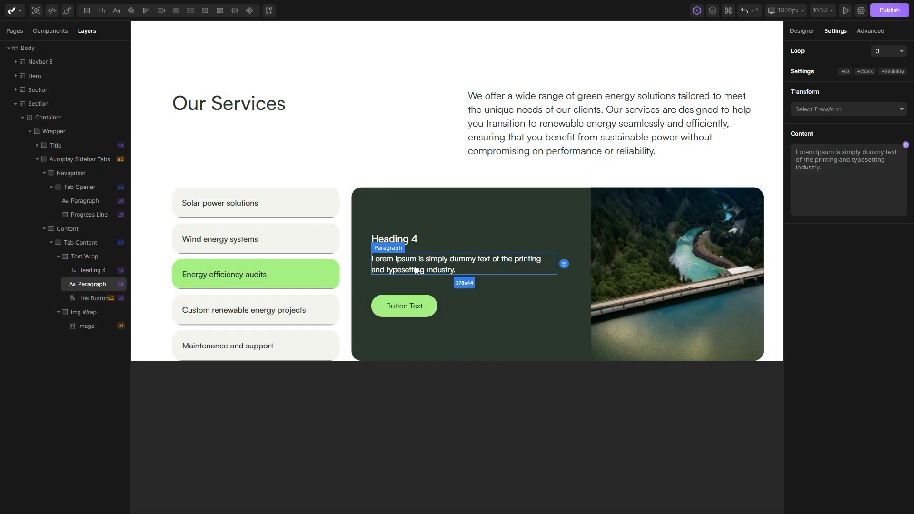
pyautogui.click(399, 242)
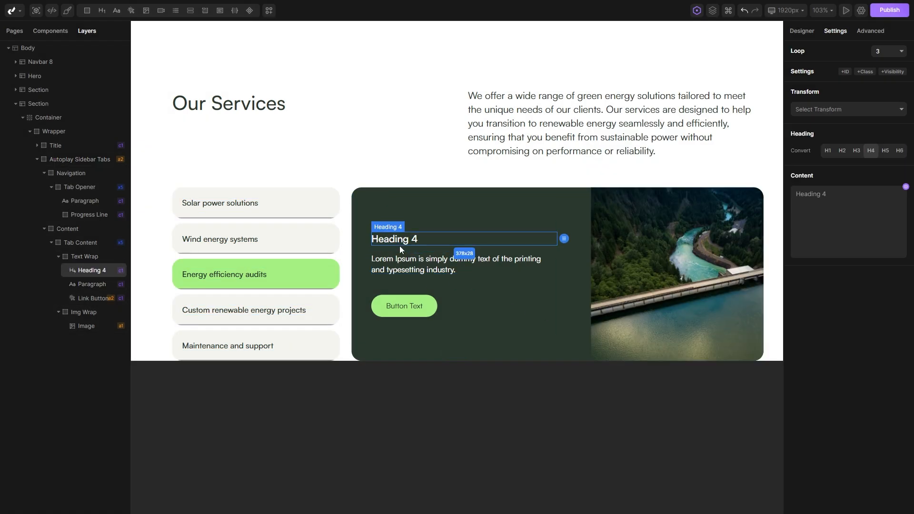
# Set the opened tab of the Autoplay Sidebar Tabs to 2 and save the options.
pyautogui.click(64, 160)
pyautogui.click(798, 89)
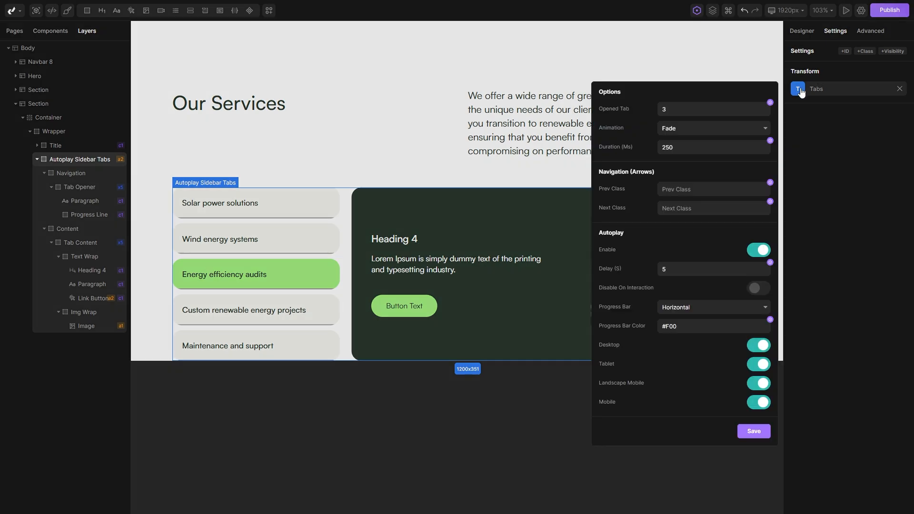
pyautogui.doubleClick(695, 109)
pyautogui.write('2')
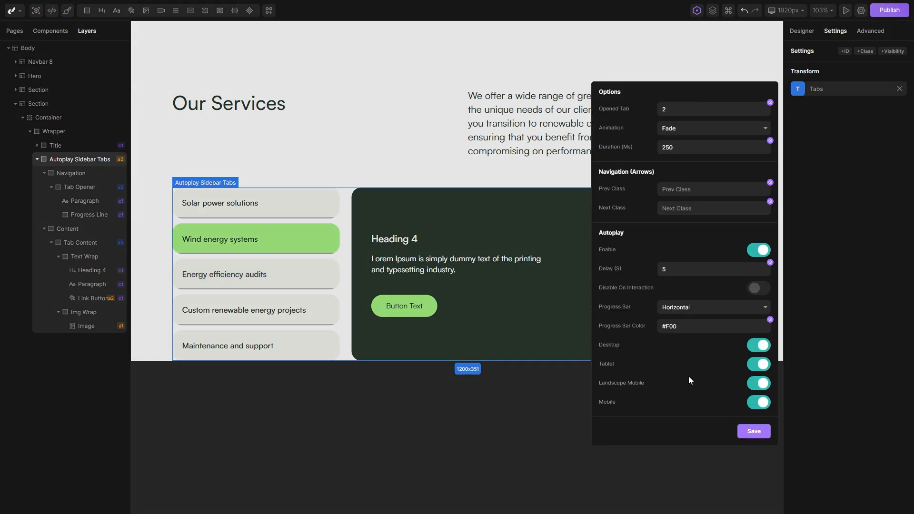
pyautogui.click(754, 431)
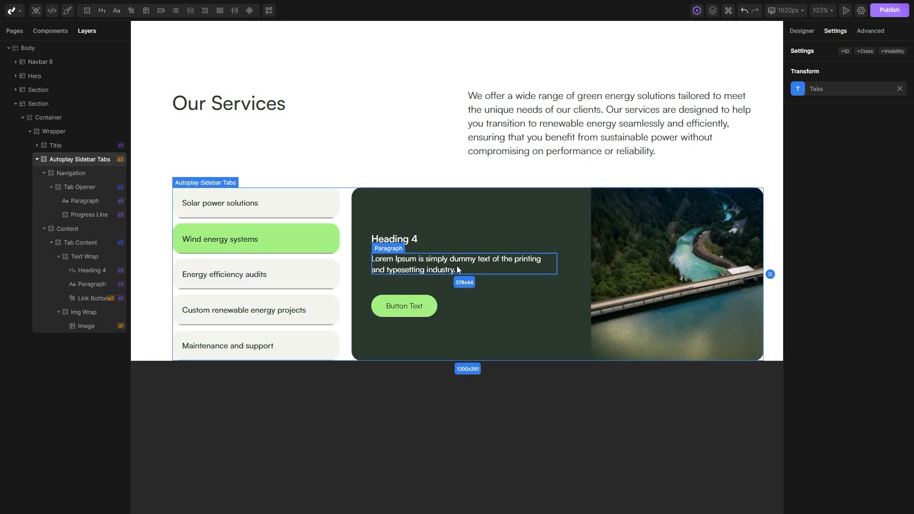
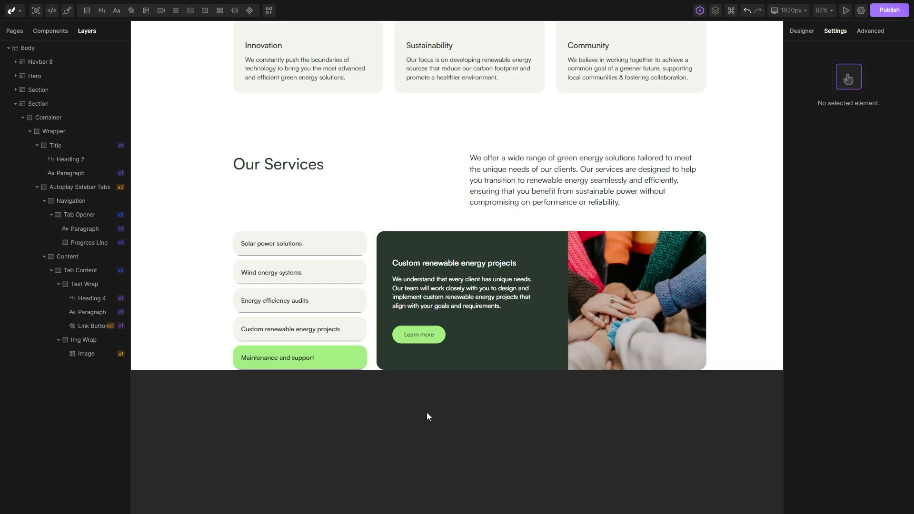
# Set the opened tab of the Autoplay Sidebar Tabs to 1 and save the options.
pyautogui.click(373, 301)
pyautogui.click(803, 93)
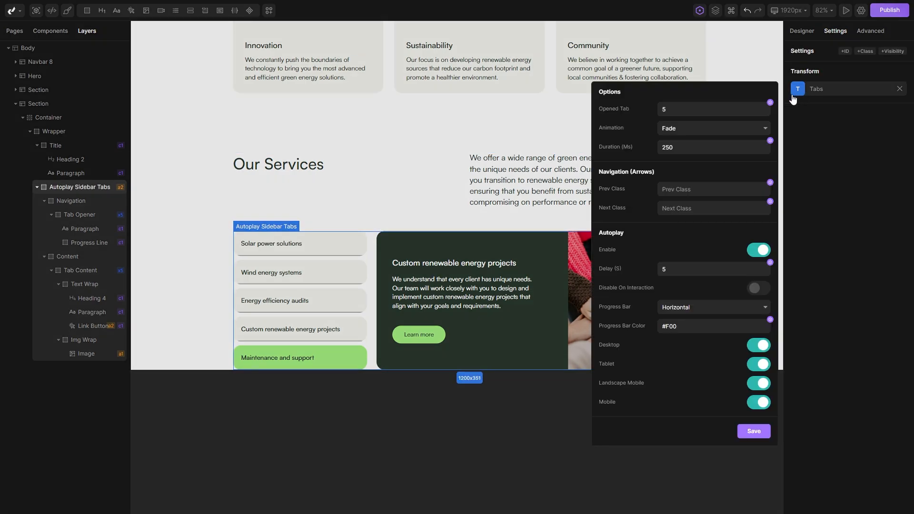
pyautogui.click(678, 113)
pyautogui.write('1')
pyautogui.click(754, 431)
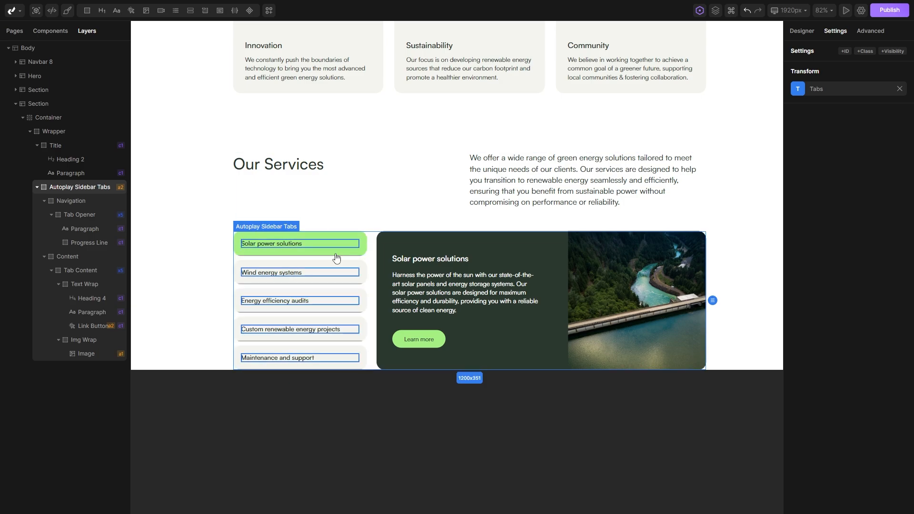
# Preview the page and test switching between the tabs in the Our Services section.
pyautogui.scroll(-10, 429, 265)
pyautogui.scroll(10, 435, 273)
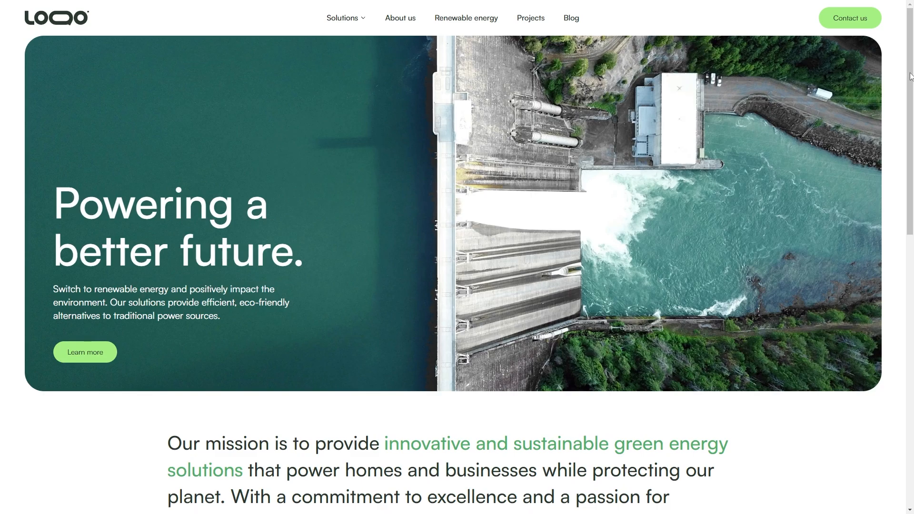
pyautogui.moveTo(910, 77); pyautogui.dragTo(883, 405)
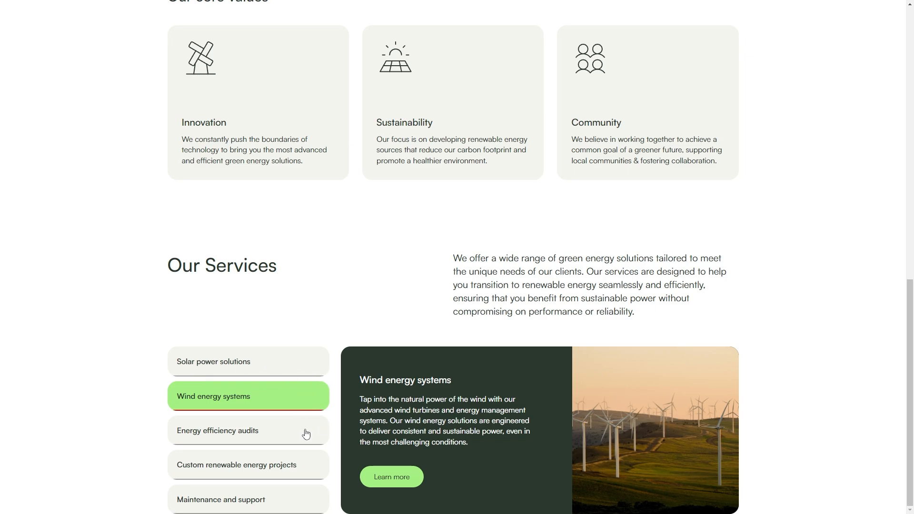
pyautogui.click(253, 364)
pyautogui.click(276, 399)
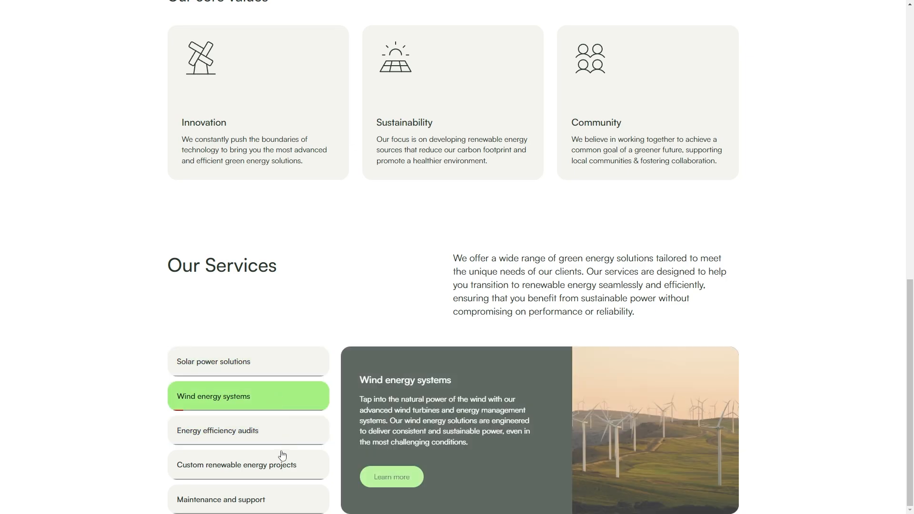
pyautogui.click(282, 455)
pyautogui.click(271, 434)
pyautogui.click(279, 398)
pyautogui.click(278, 370)
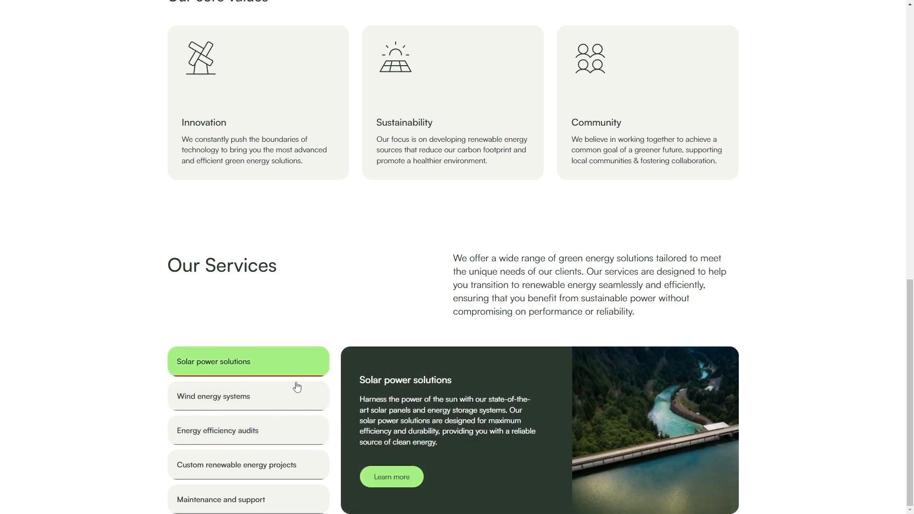
pyautogui.press('Escape')
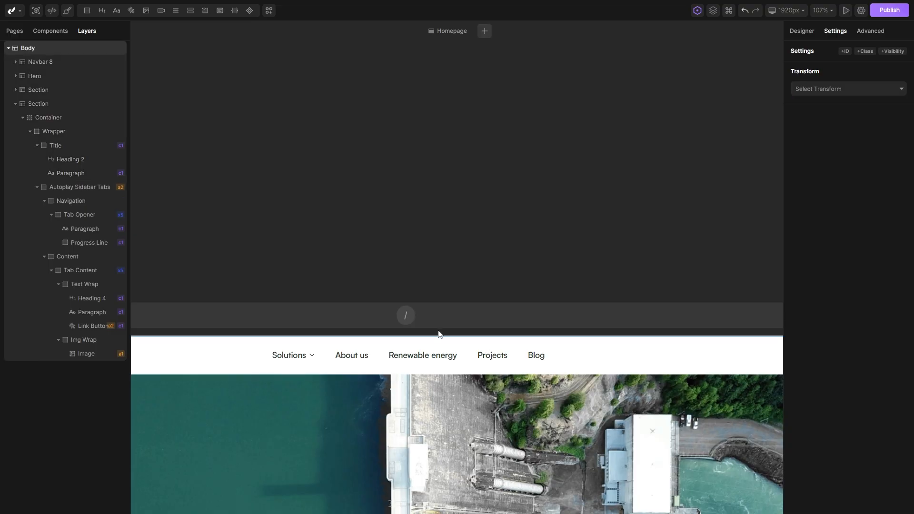
# Select the progress line beneath the Wind energy systems tab.
pyautogui.scroll(-4, 438, 352)
pyautogui.scroll(-10, 433, 393)
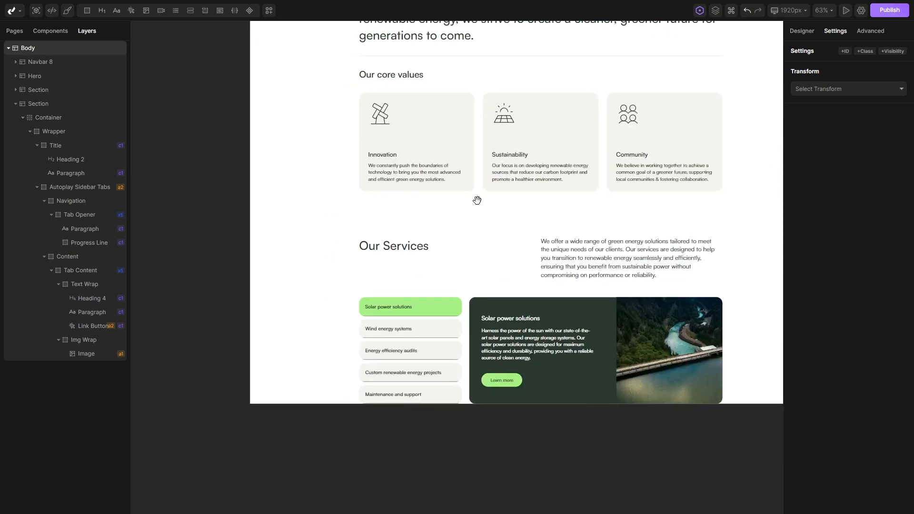
pyautogui.scroll(5, 391, 244)
pyautogui.click(402, 290)
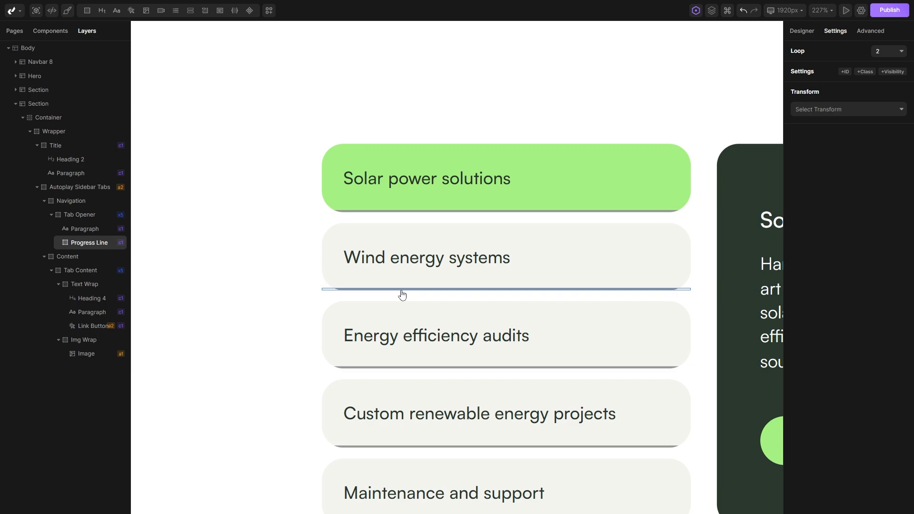
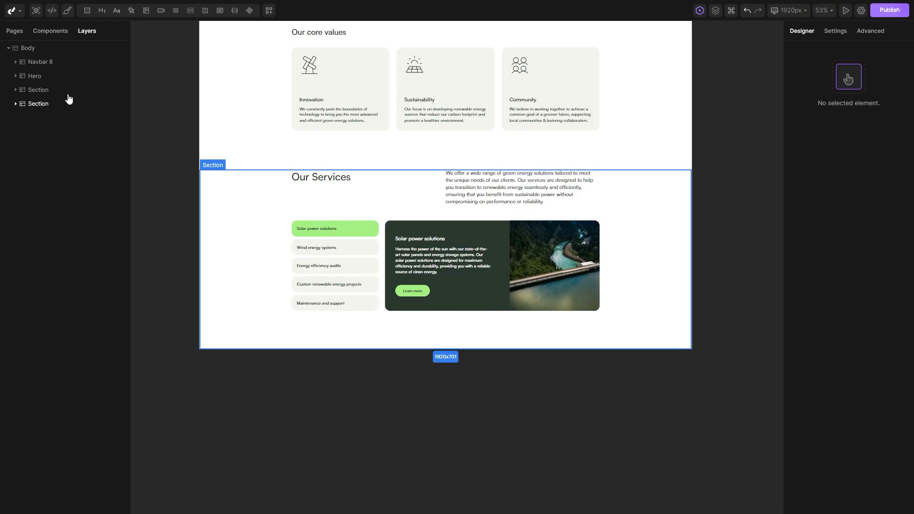
# Add a new section at the end of the Body with a container inside it.
pyautogui.click(26, 49)
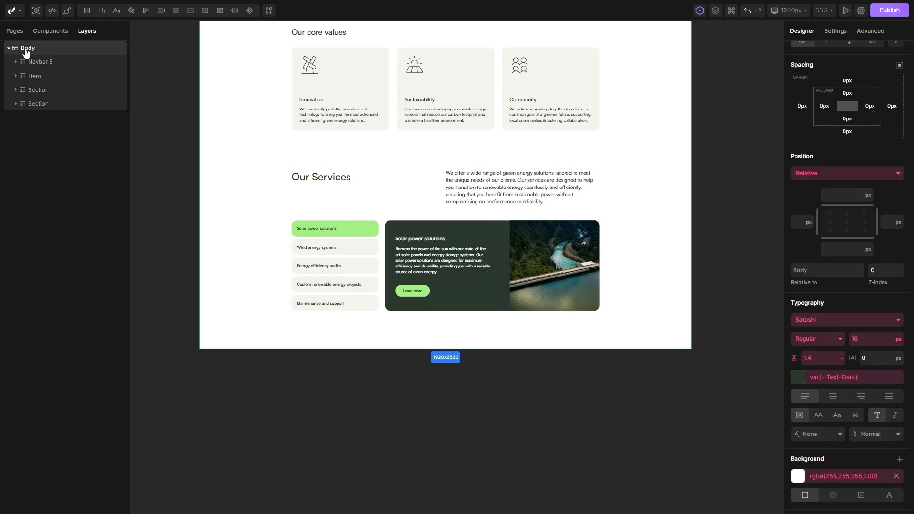
pyautogui.click(88, 42)
pyautogui.click(53, 116)
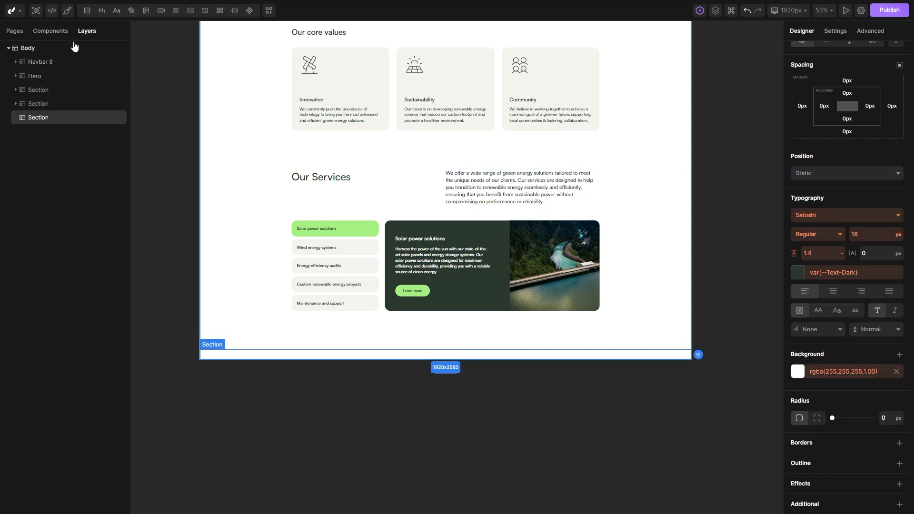
pyautogui.click(50, 131)
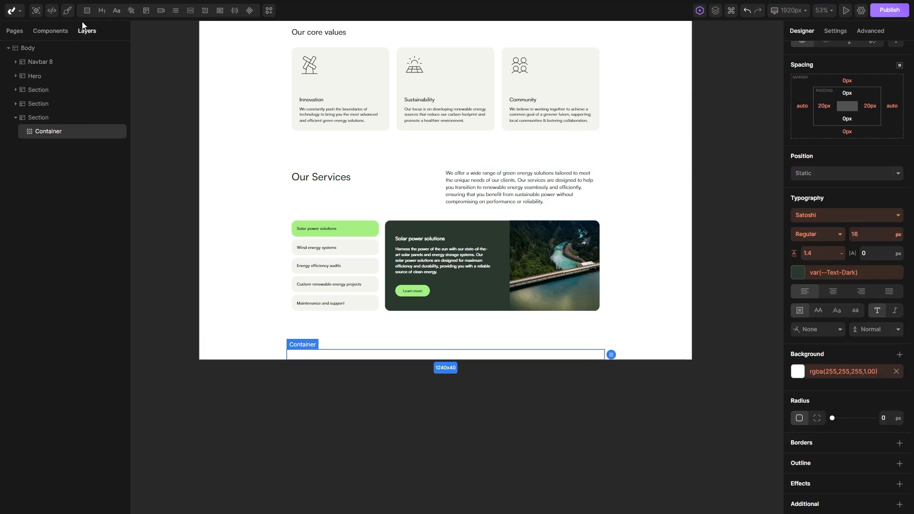
# Add a div inside the new section's container and label it Wrapper.
pyautogui.click(86, 10)
pyautogui.rightClick(38, 150)
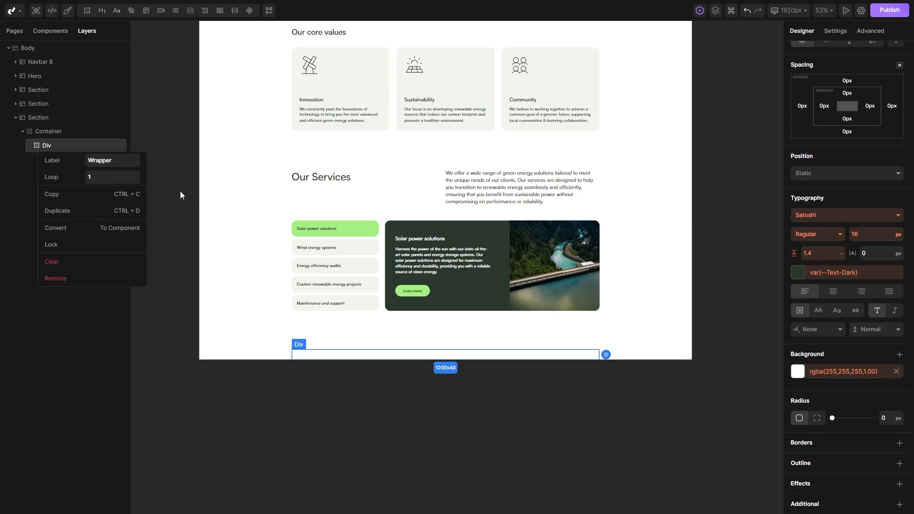
pyautogui.press('Return')
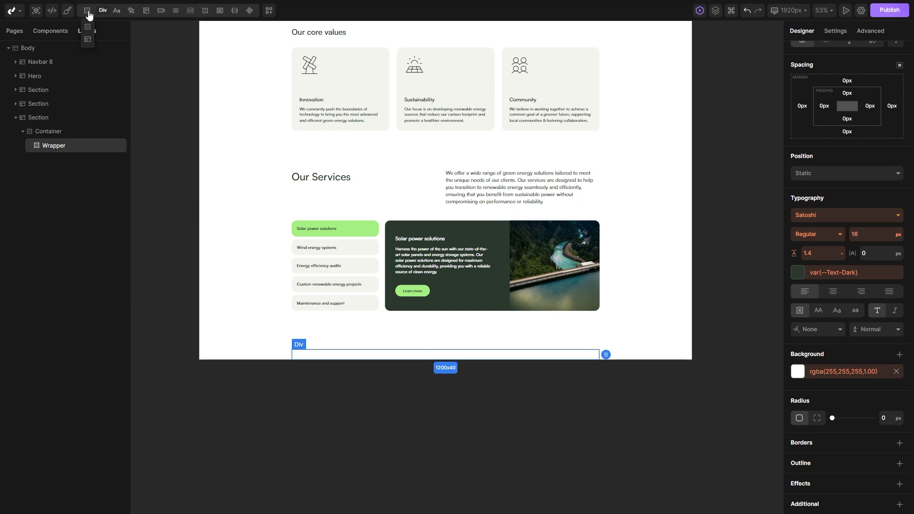
# Add two divs inside the Wrapper, labelling the first Content Wrap and the second Image Wrap.
pyautogui.click(88, 12)
pyautogui.click(88, 12)
pyautogui.rightClick(64, 173)
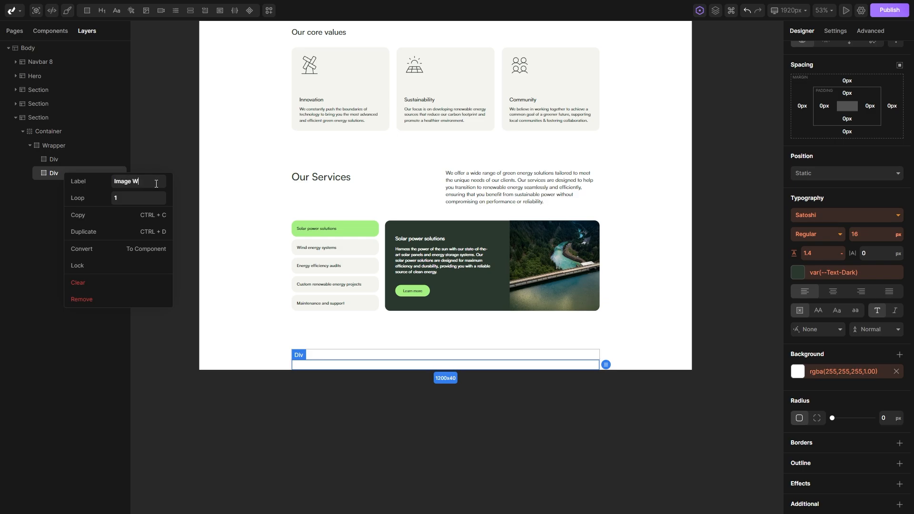
pyautogui.write('Image Wrapper')
pyautogui.press('Return')
pyautogui.rightClick(72, 159)
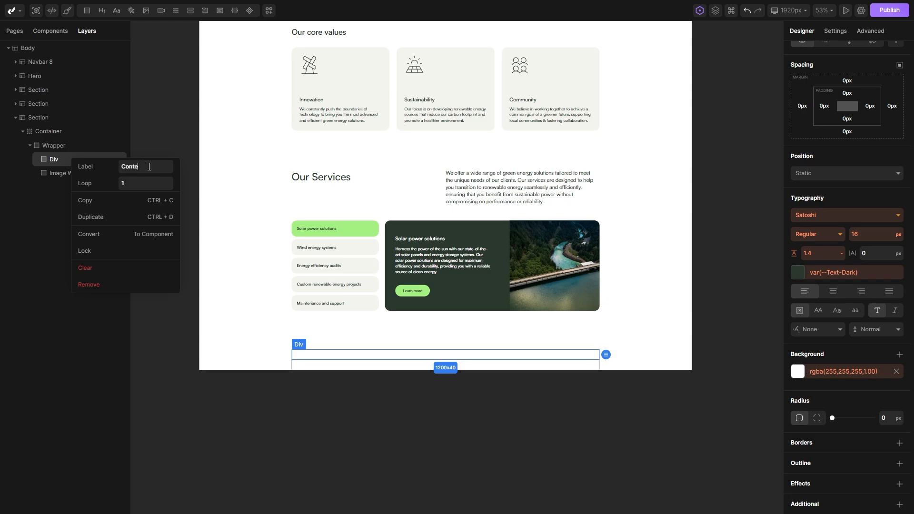
pyautogui.write('Content Wrap')
pyautogui.press('Return')
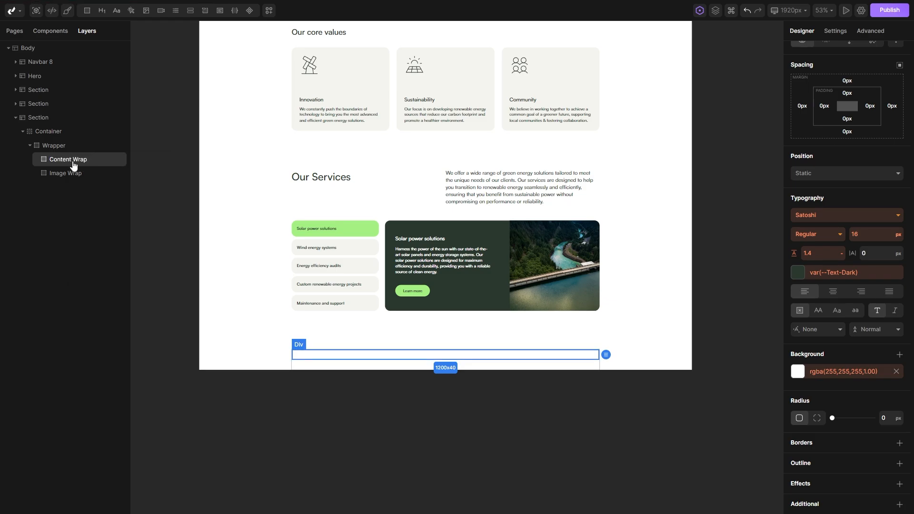
# Add a Heading 2, a paragraph and a link button inside Content Wrap.
pyautogui.moveTo(103, 12)
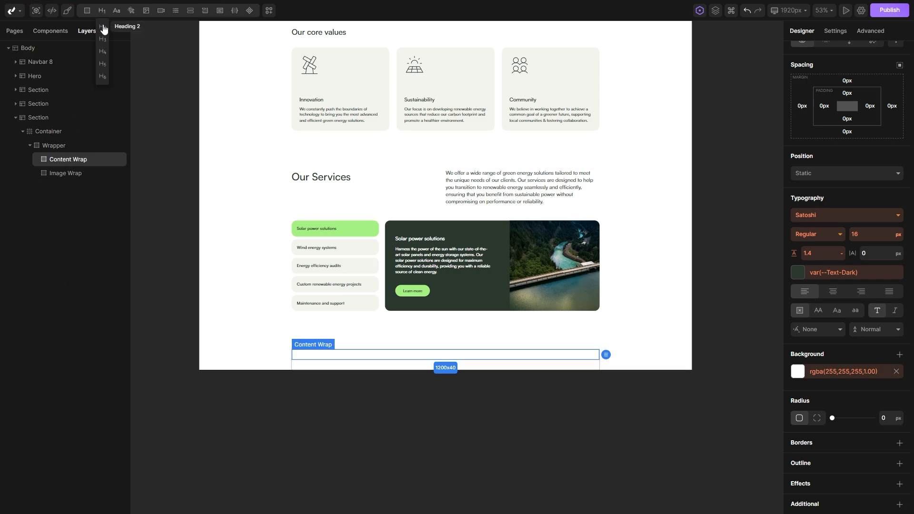
pyautogui.click(103, 28)
pyautogui.click(116, 11)
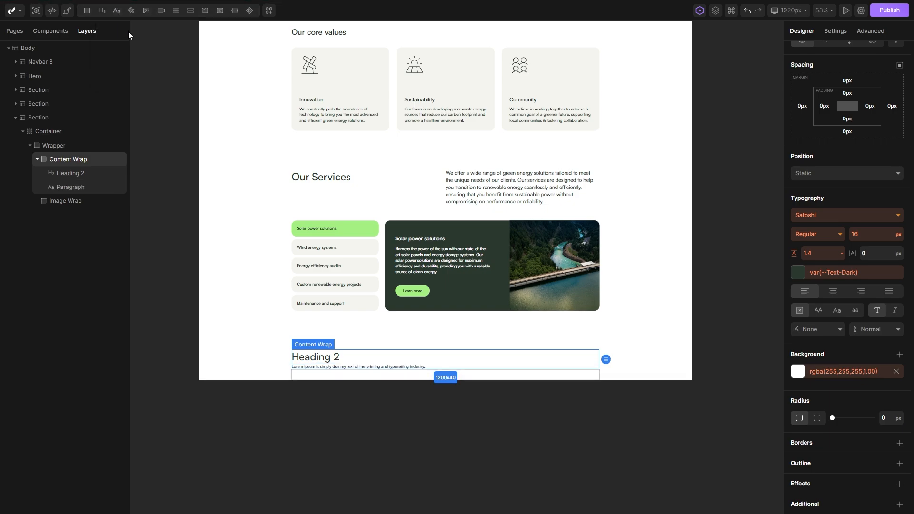
pyautogui.click(132, 14)
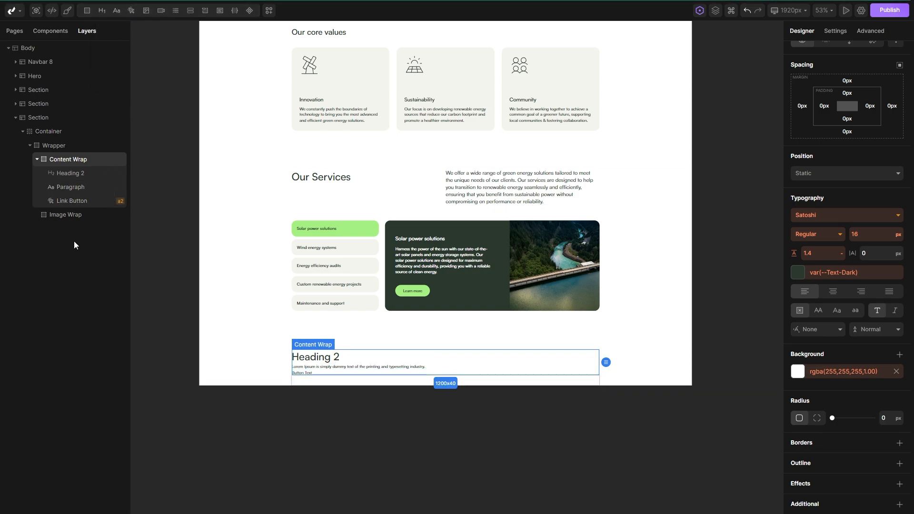
# Apply the existing button class to the link button in Content Wrap.
pyautogui.click(70, 202)
pyautogui.scroll(5, 816, 181)
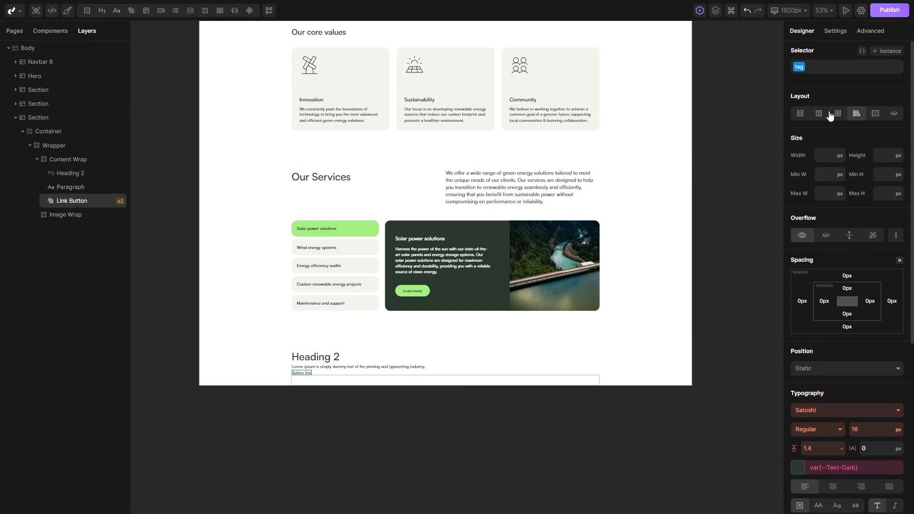
pyautogui.click(833, 72)
pyautogui.write('butt')
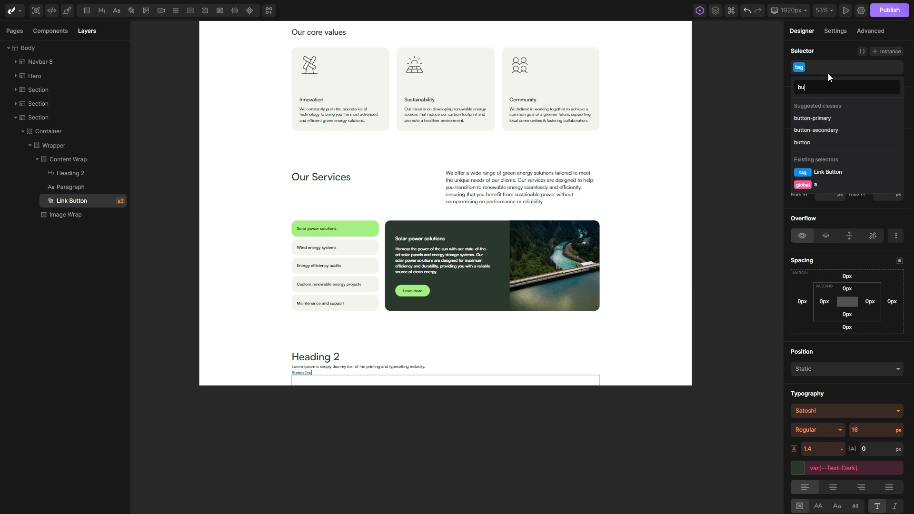
pyautogui.click(810, 143)
pyautogui.scroll(5, 404, 262)
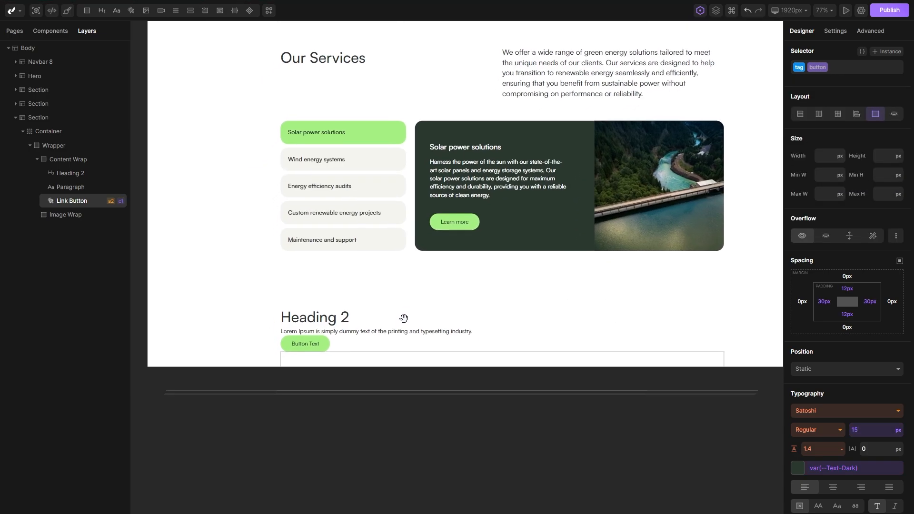
# Give the new section's Wrapper the Text Dark background colour and the White text colour.
pyautogui.click(59, 145)
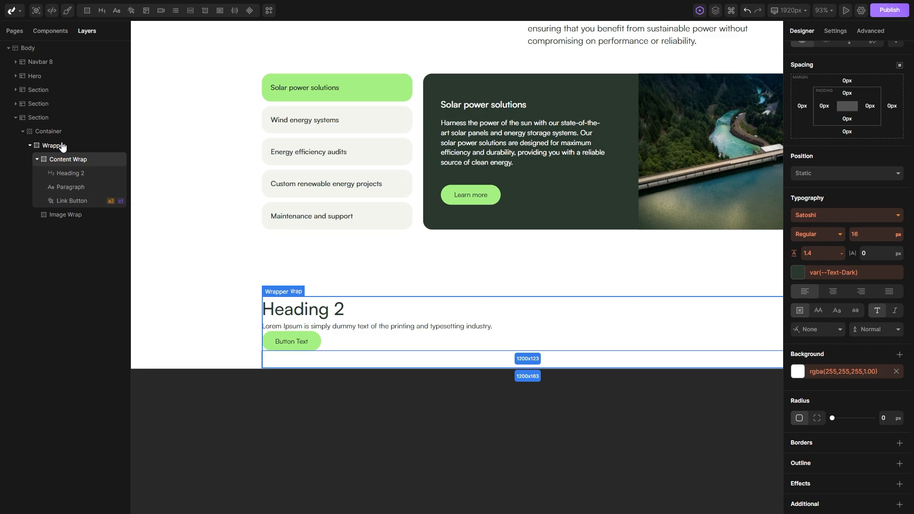
pyautogui.click(810, 378)
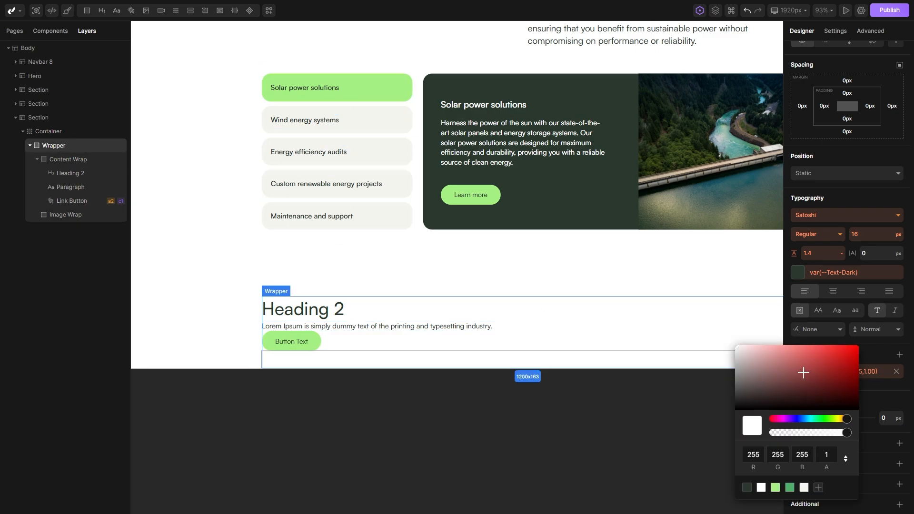
pyautogui.click(747, 491)
pyautogui.click(810, 274)
pyautogui.click(801, 261)
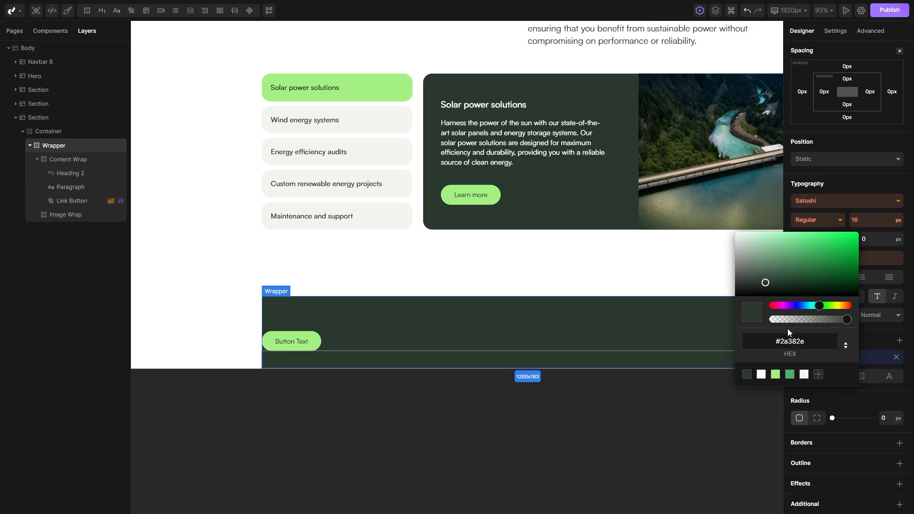
pyautogui.click(761, 374)
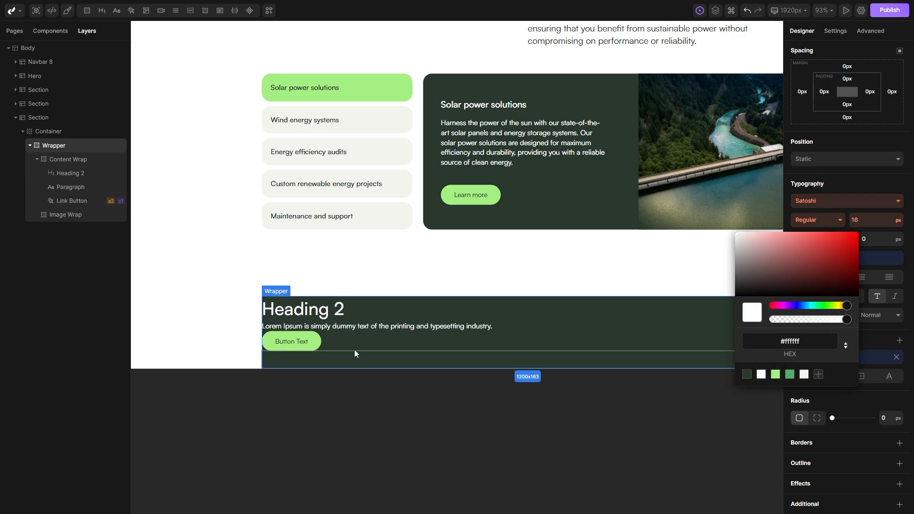
# Check the call-to-action text styles in the Figma design and colour the Content Wrap heading Button Green.
pyautogui.click(367, 310)
pyautogui.moveTo(403, 315); pyautogui.dragTo(355, 299)
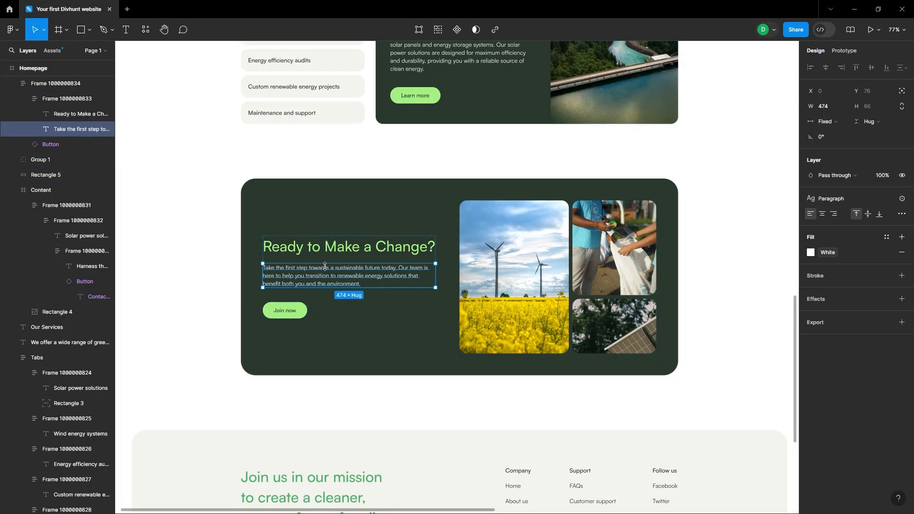
pyautogui.click(335, 251)
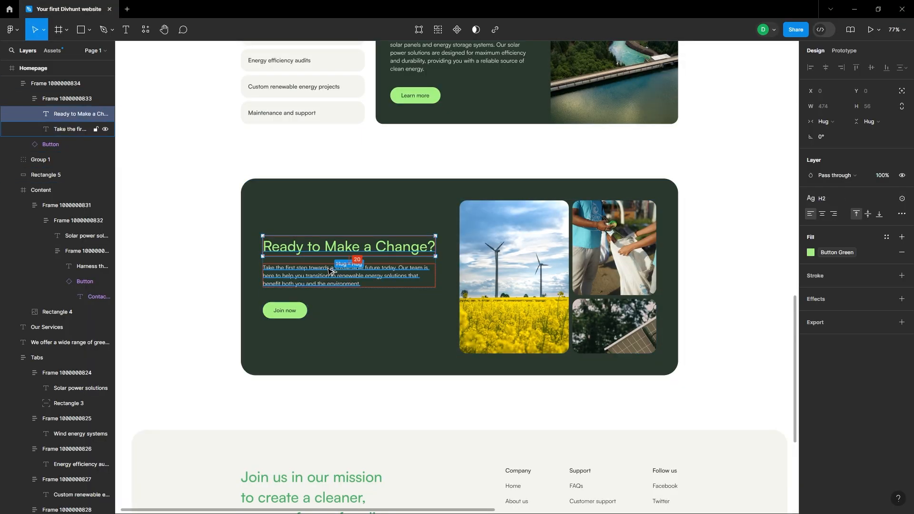
pyautogui.click(329, 271)
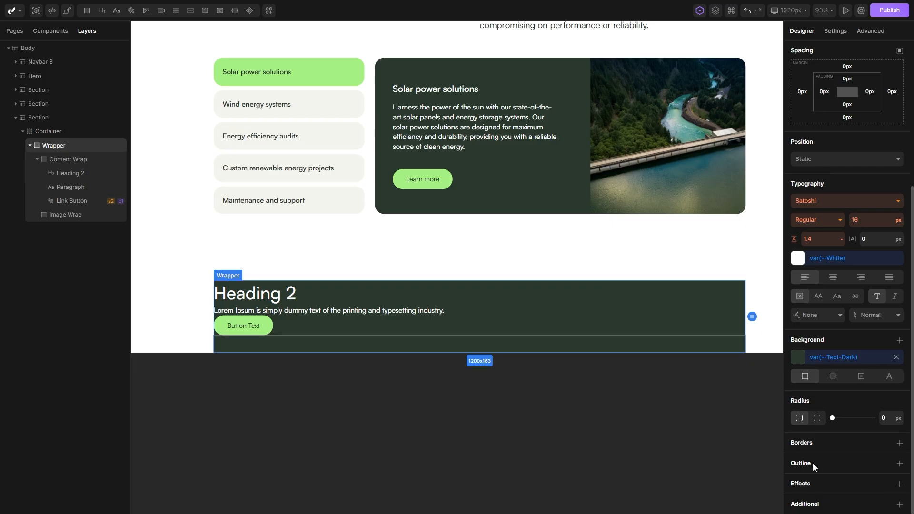
pyautogui.click(270, 296)
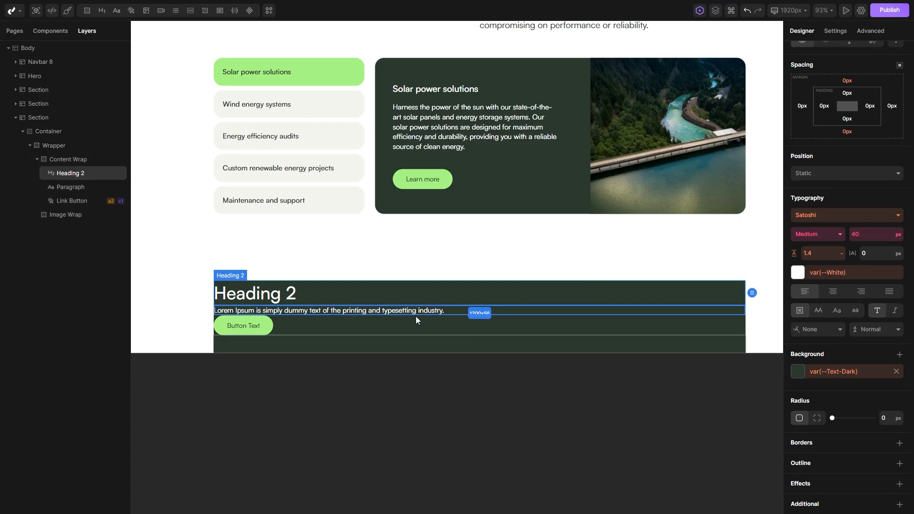
pyautogui.click(798, 272)
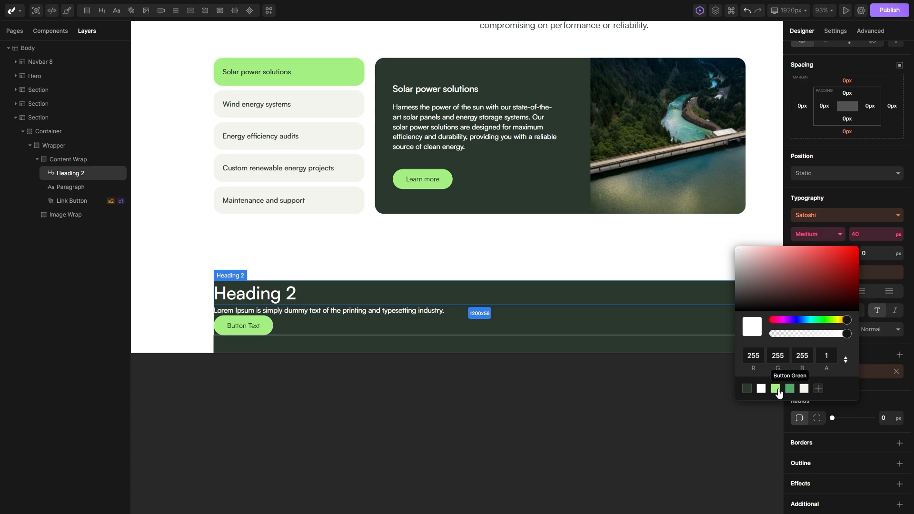
pyautogui.click(775, 389)
# Apply the existing mb-20 class to the Content Wrap heading.
pyautogui.scroll(4, 858, 197)
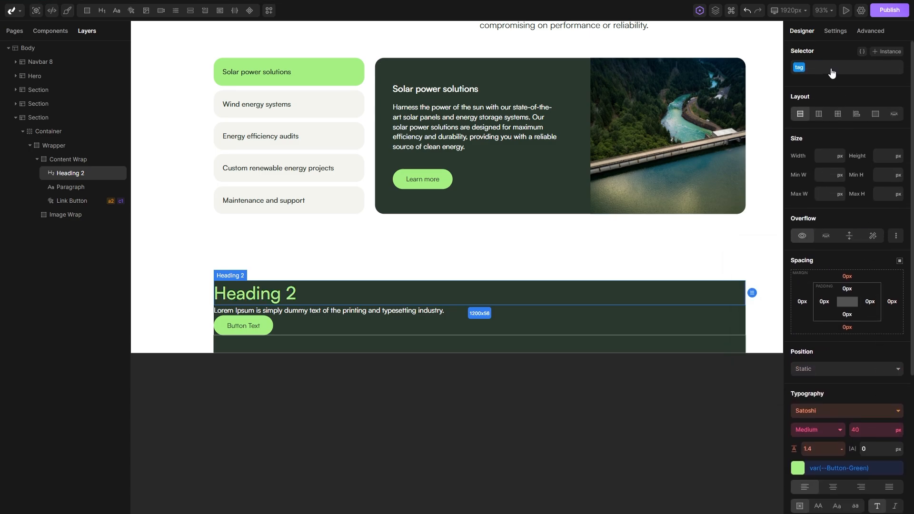
pyautogui.click(832, 72)
pyautogui.write('mb')
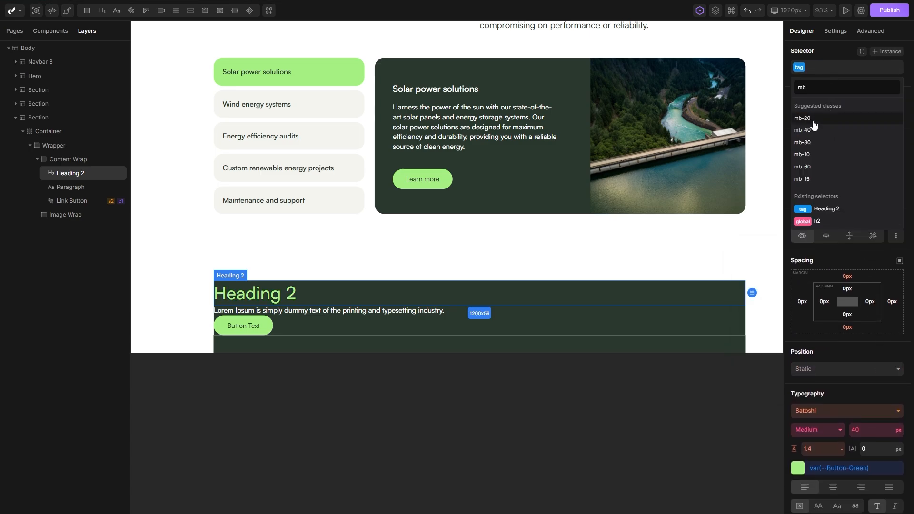
pyautogui.click(439, 343)
# Apply the existing mb-40 class to the paragraph in Content Wrap.
pyautogui.click(439, 319)
pyautogui.scroll(4, 858, 119)
pyautogui.scroll(1, 852, 95)
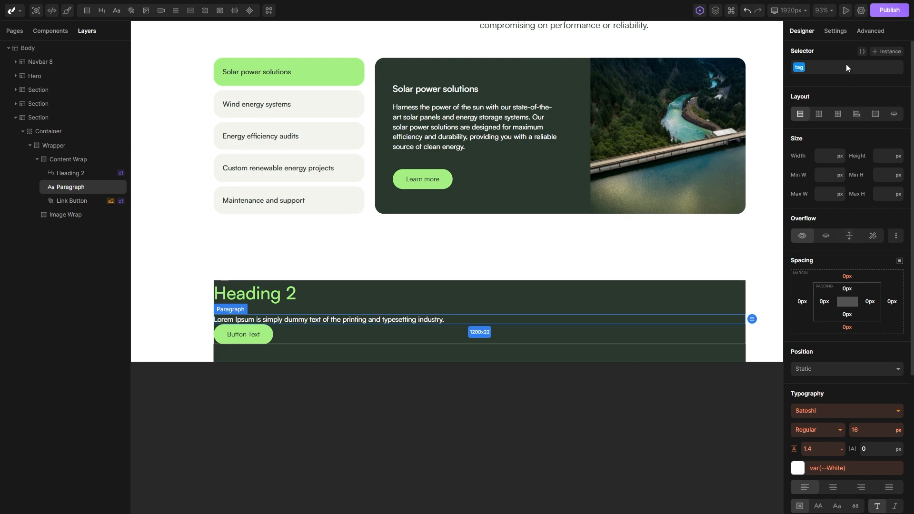
pyautogui.click(846, 64)
pyautogui.click(800, 142)
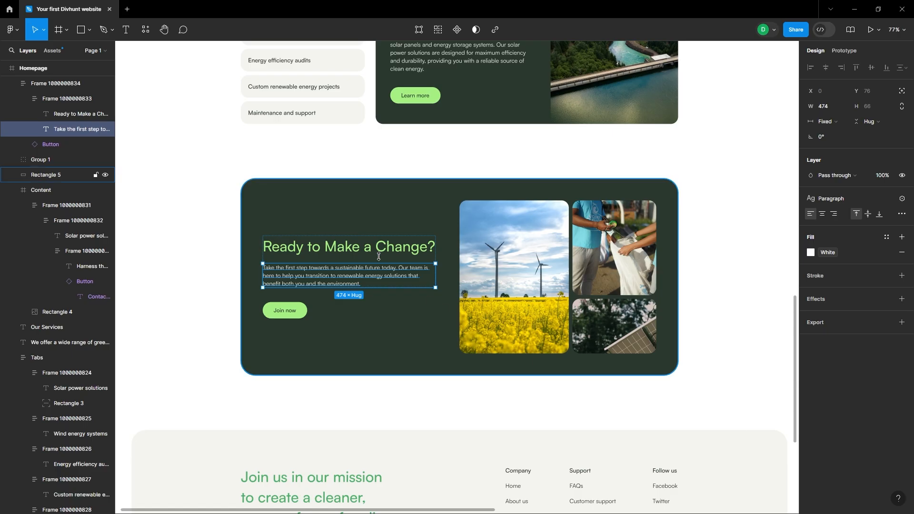
# Compare with the Figma layout, then set the Wrapper's padding to 60 px on all sides and its corner radius to 40 px.
pyautogui.click(463, 234)
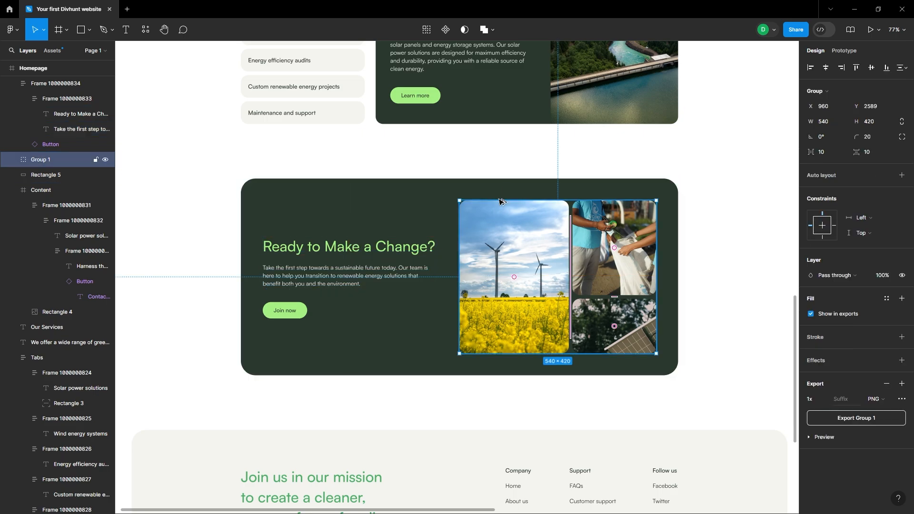
pyautogui.click(514, 184)
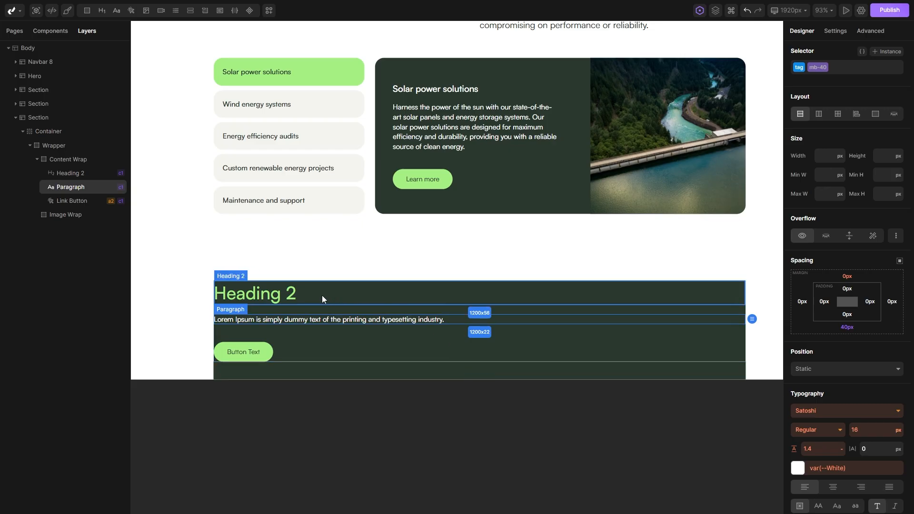
pyautogui.click(63, 162)
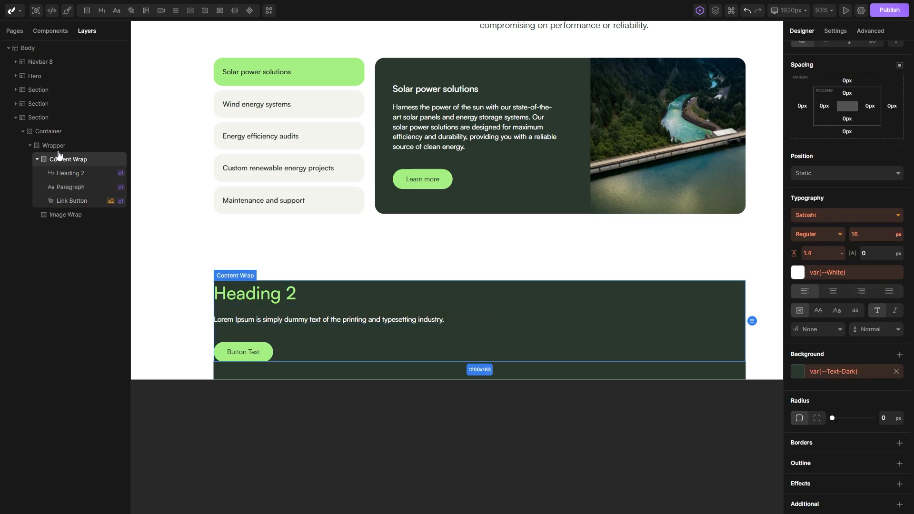
pyautogui.click(56, 146)
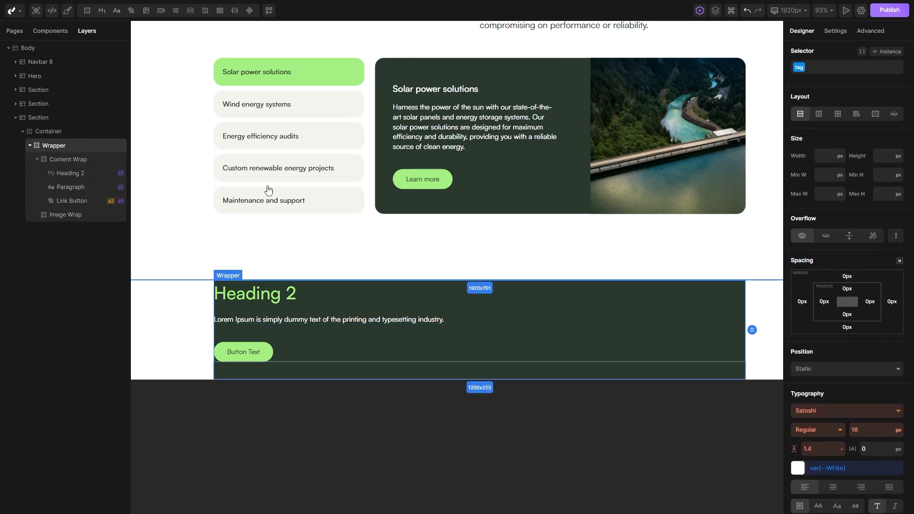
pyautogui.moveTo(825, 309); pyautogui.dragTo(829, 309)
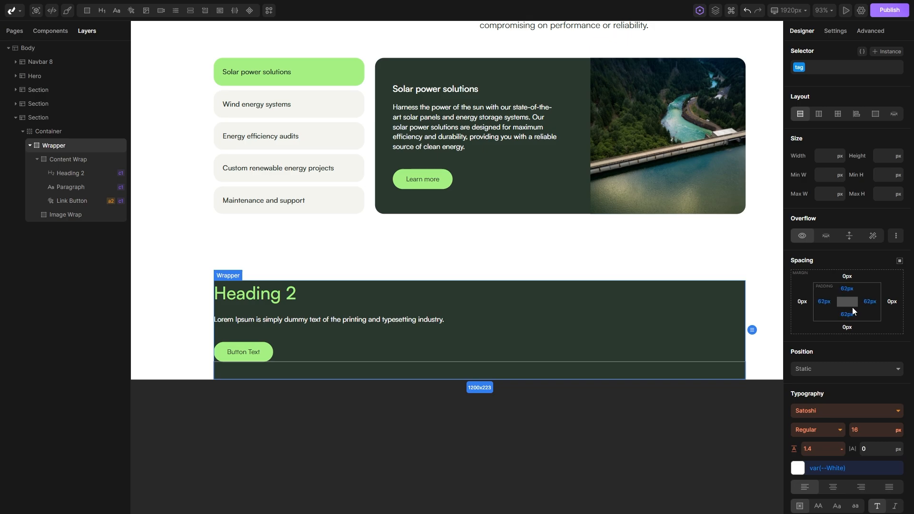
pyautogui.moveTo(852, 311); pyautogui.dragTo(853, 312)
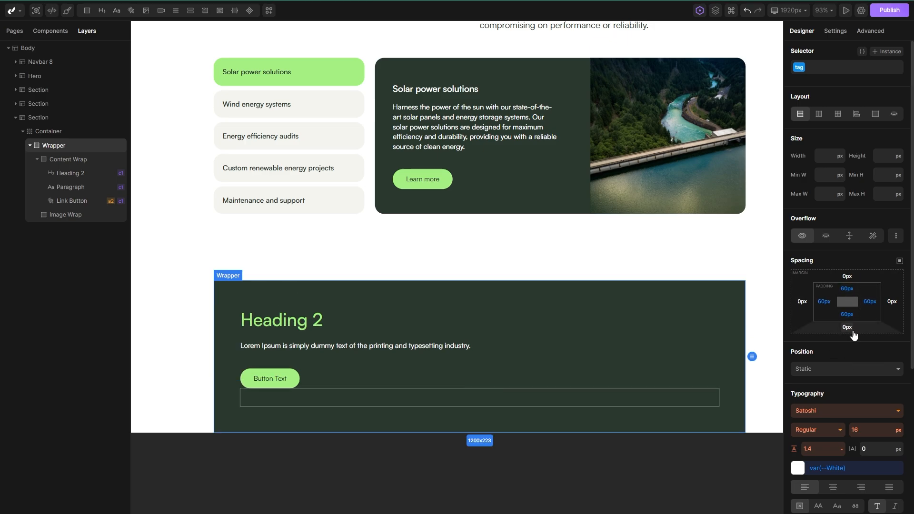
pyautogui.scroll(-5, 854, 336)
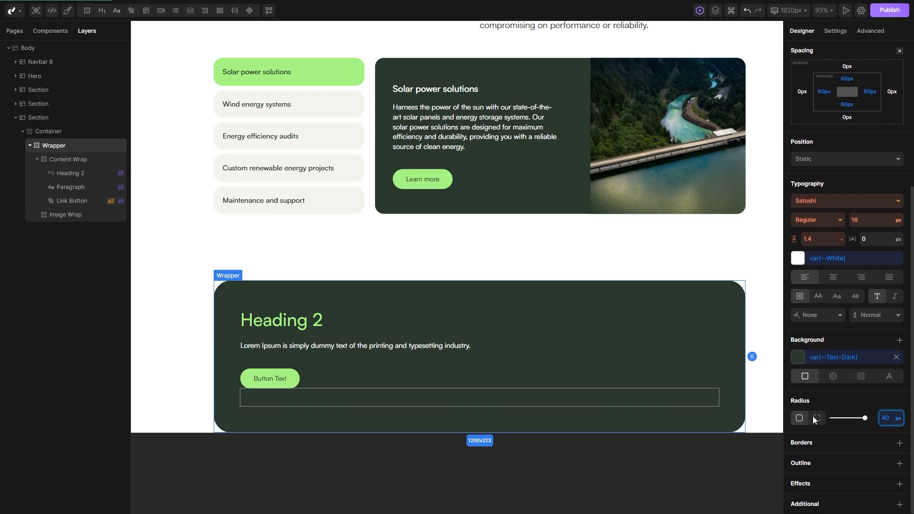
pyautogui.click(448, 254)
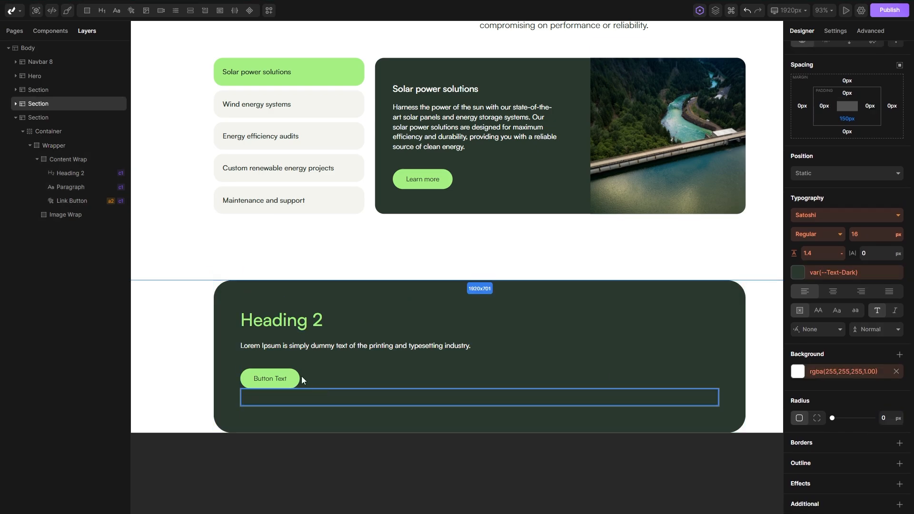
# Add an image inside Image Wrap and use the uploaded CTA.png as its source.
pyautogui.click(305, 393)
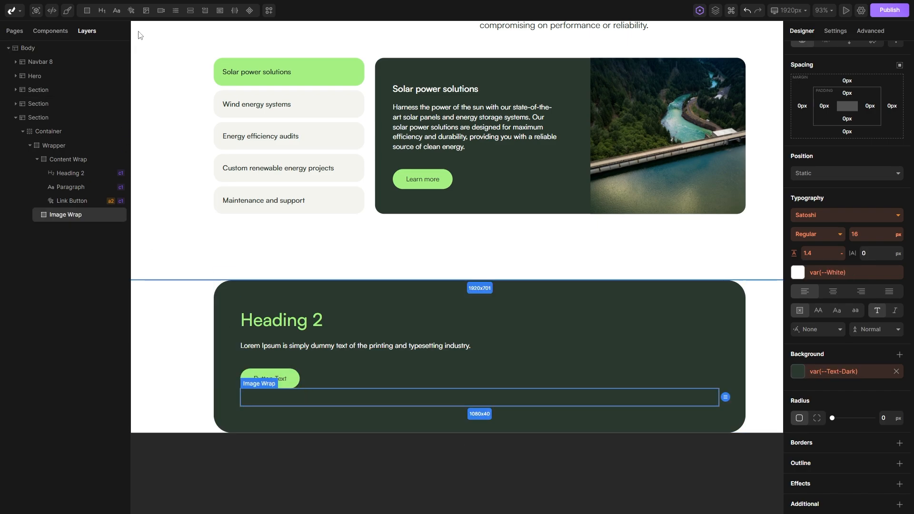
pyautogui.click(146, 10)
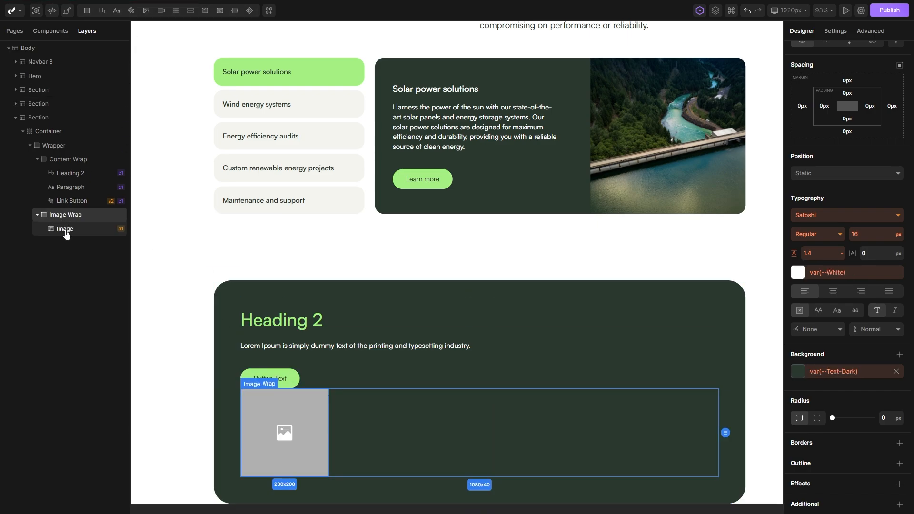
pyautogui.click(66, 232)
pyautogui.click(835, 31)
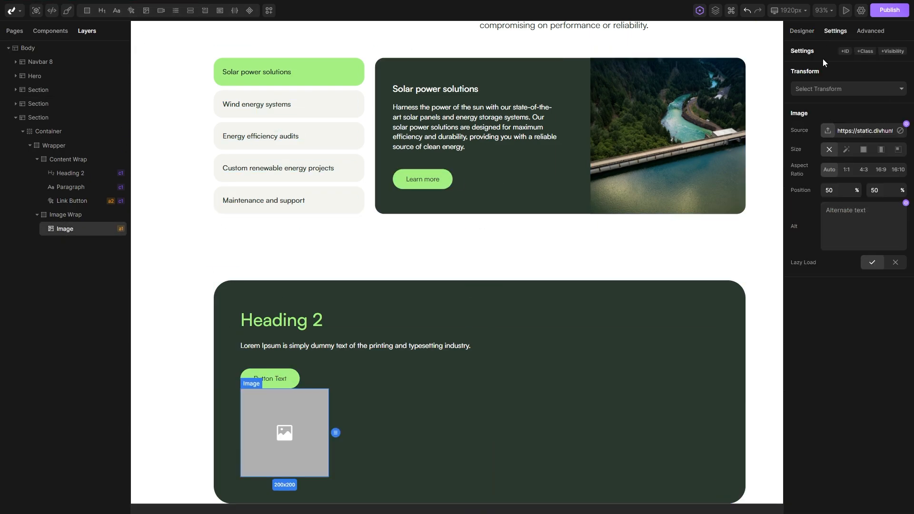
pyautogui.click(828, 130)
pyautogui.scroll(-3, 560, 238)
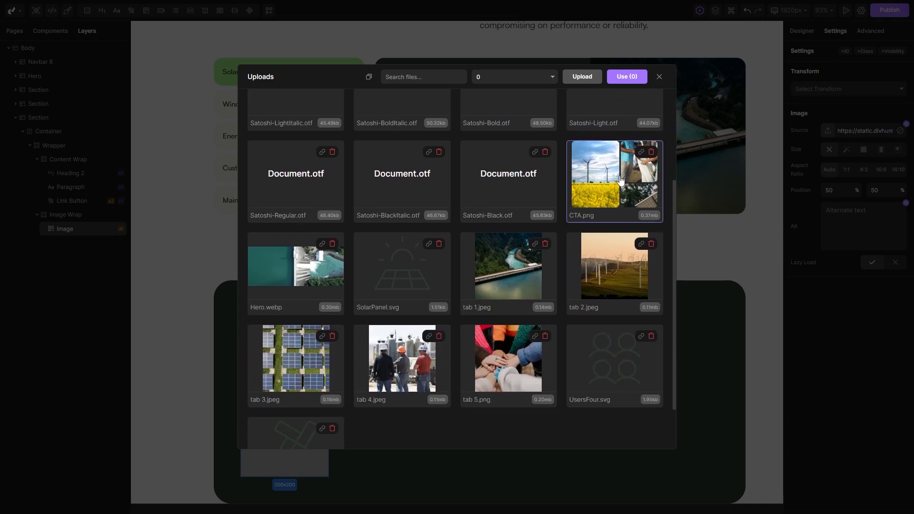
pyautogui.click(632, 79)
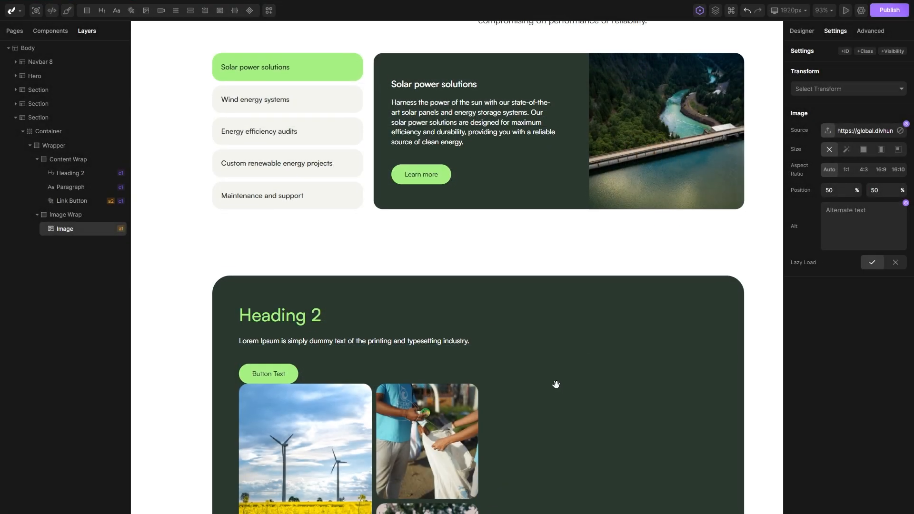
# Change the Wrapper's layout to a two-column grid so the content and image wraps sit side by side.
pyautogui.scroll(-2, 556, 384)
pyautogui.click(522, 338)
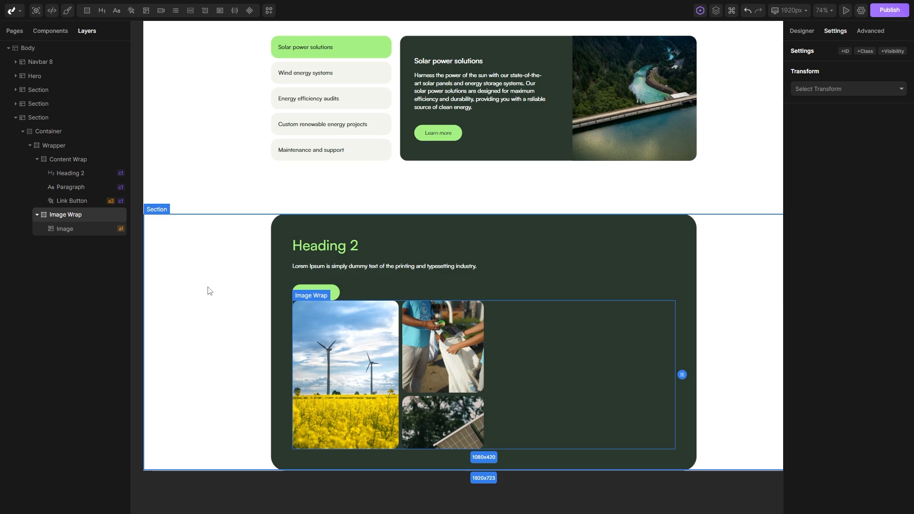
pyautogui.click(61, 159)
pyautogui.click(54, 145)
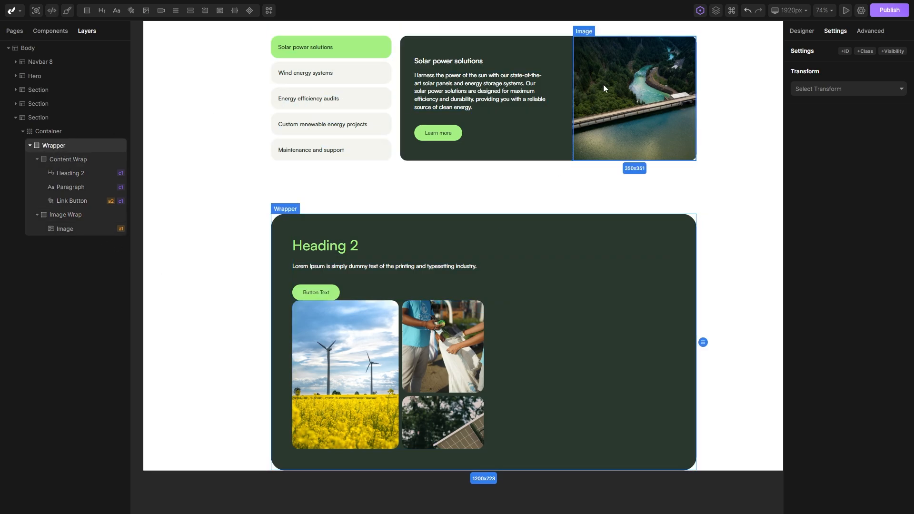
pyautogui.click(801, 30)
pyautogui.scroll(3, 809, 143)
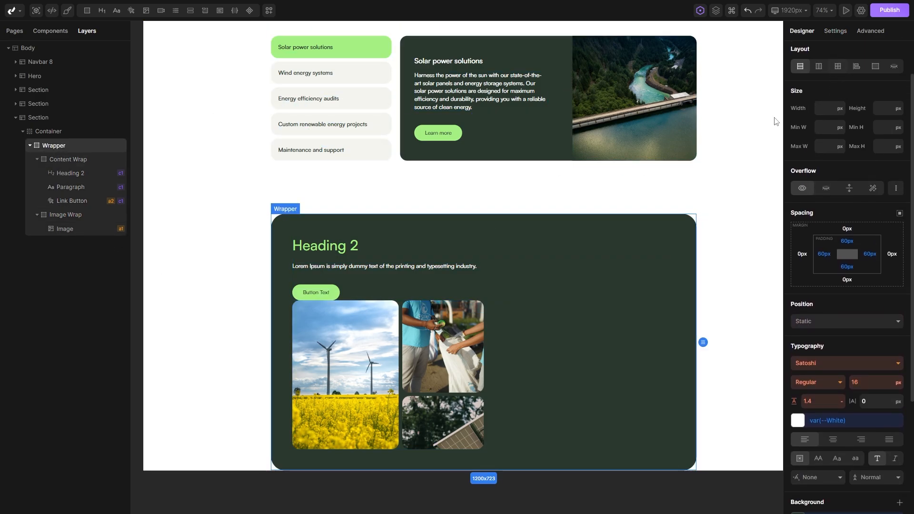
pyautogui.scroll(2, 850, 148)
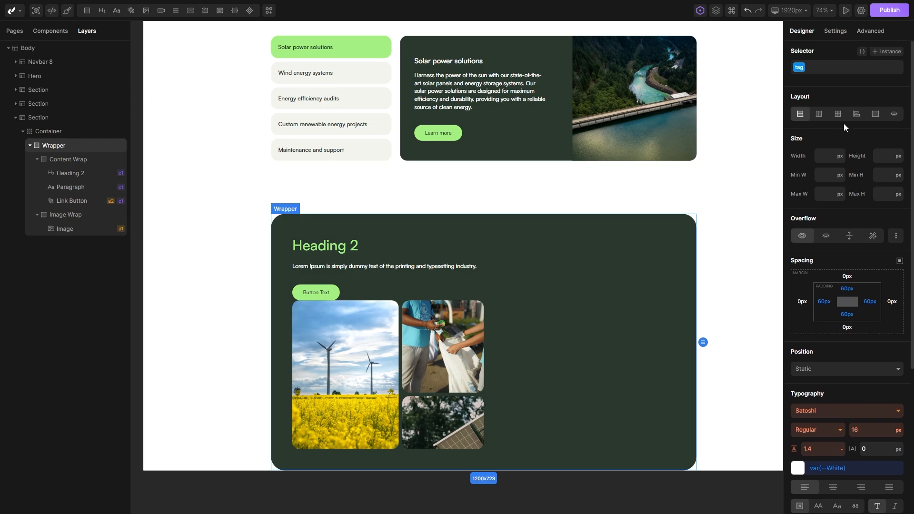
pyautogui.click(840, 116)
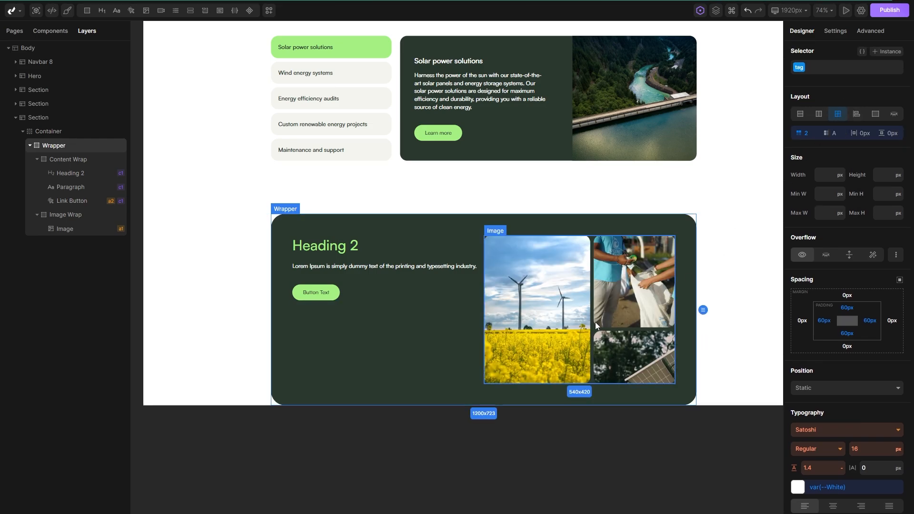
# Check the spacing in the Figma design, then set the Wrapper grid's column gap to 66 px.
pyautogui.scroll(2, 457, 255)
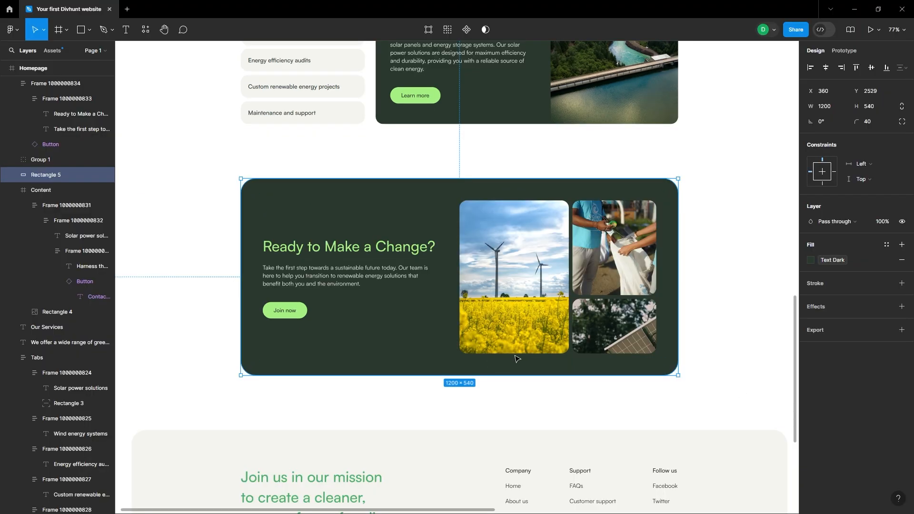
pyautogui.click(467, 264)
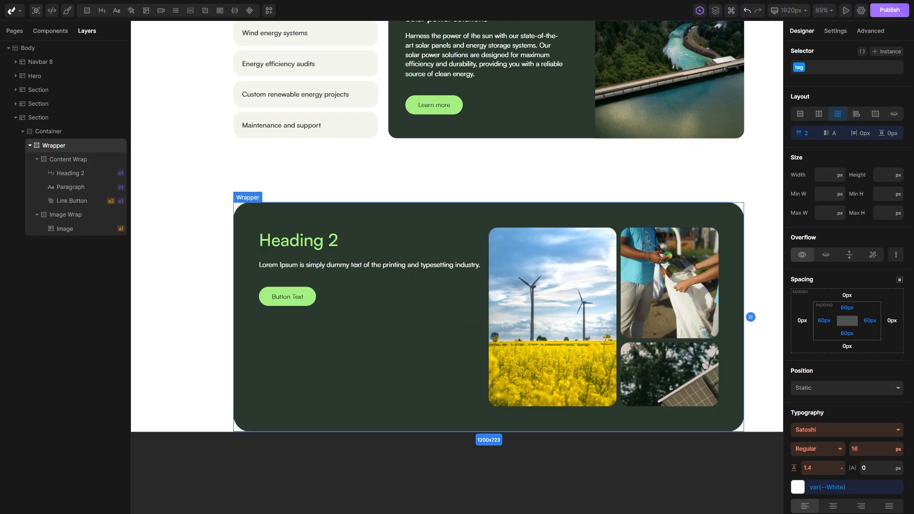
pyautogui.click(467, 304)
pyautogui.click(53, 145)
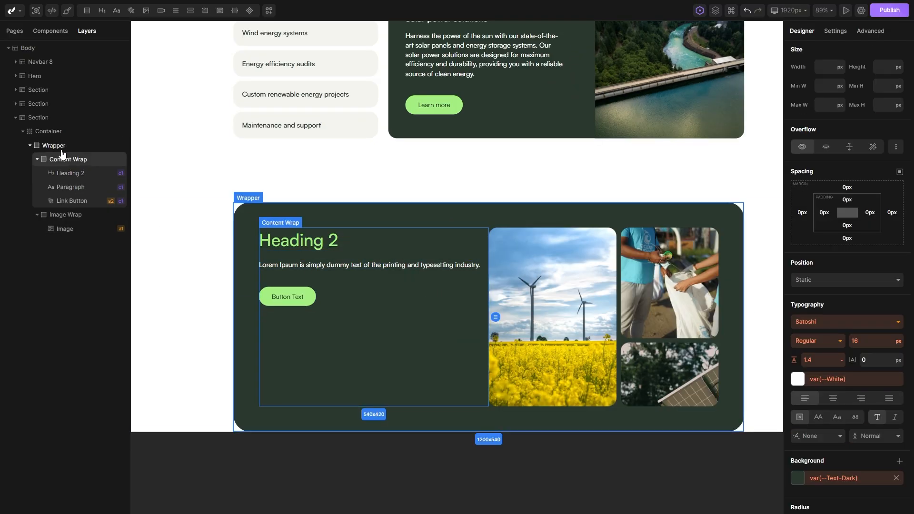
pyautogui.scroll(3, 849, 126)
pyautogui.click(846, 128)
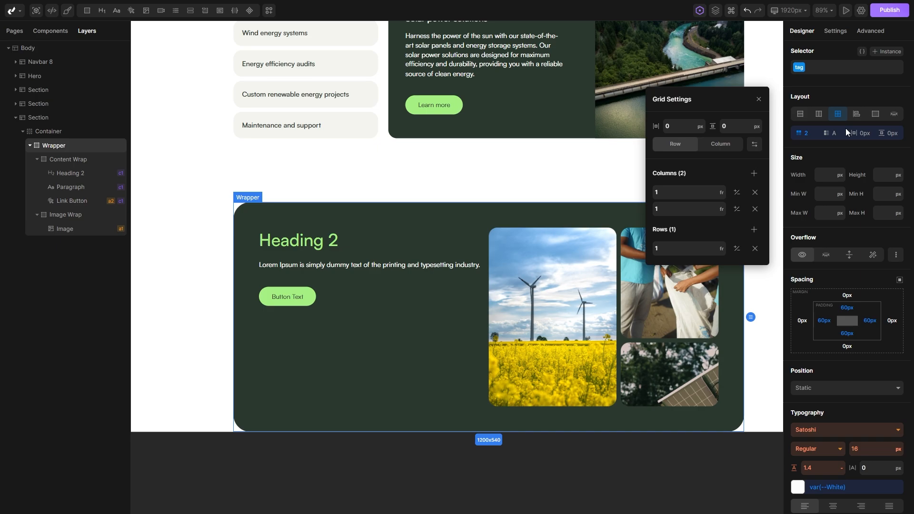
pyautogui.write('66')
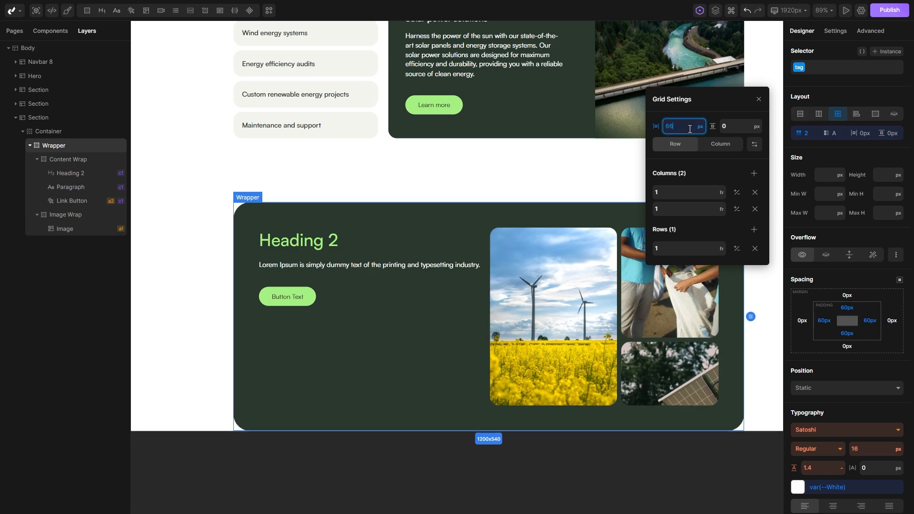
pyautogui.press('Escape')
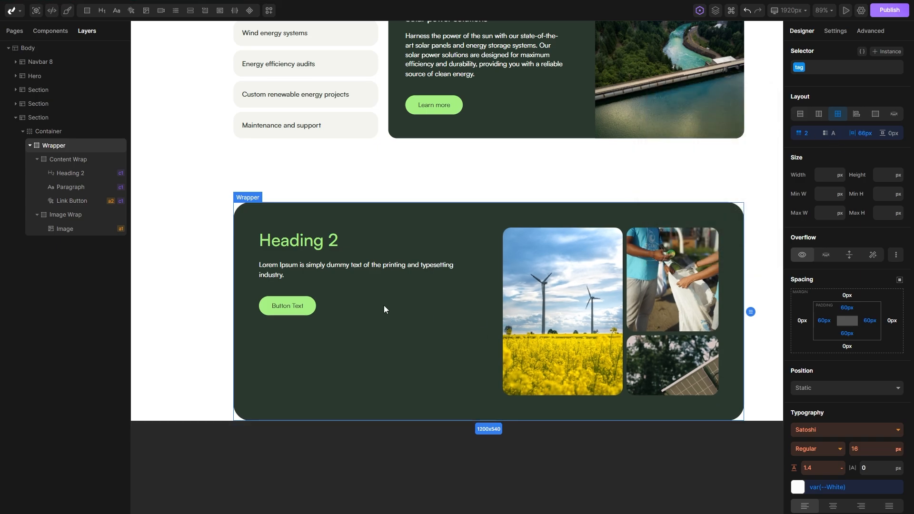
# Center Content Wrap vertically in its grid cell and replace its heading, paragraph and button texts with the Figma copy, ending with "Join now".
pyautogui.click(351, 292)
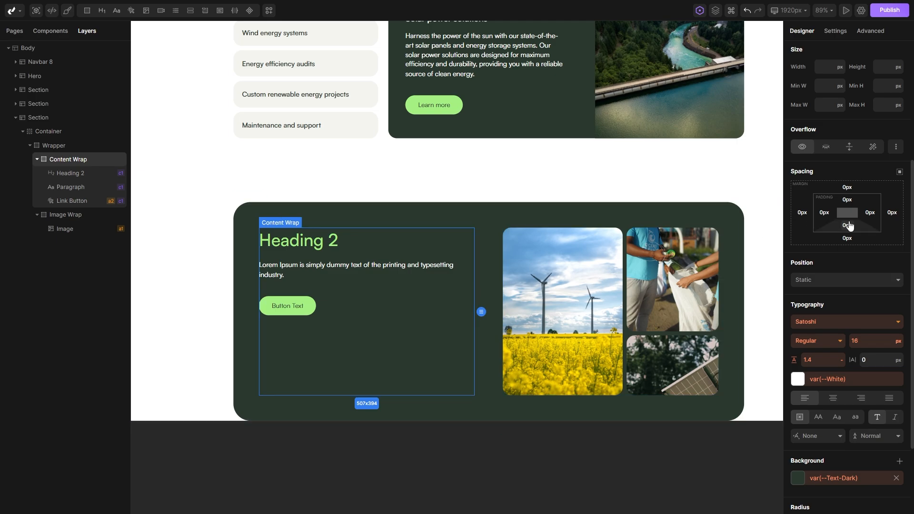
pyautogui.scroll(4, 852, 222)
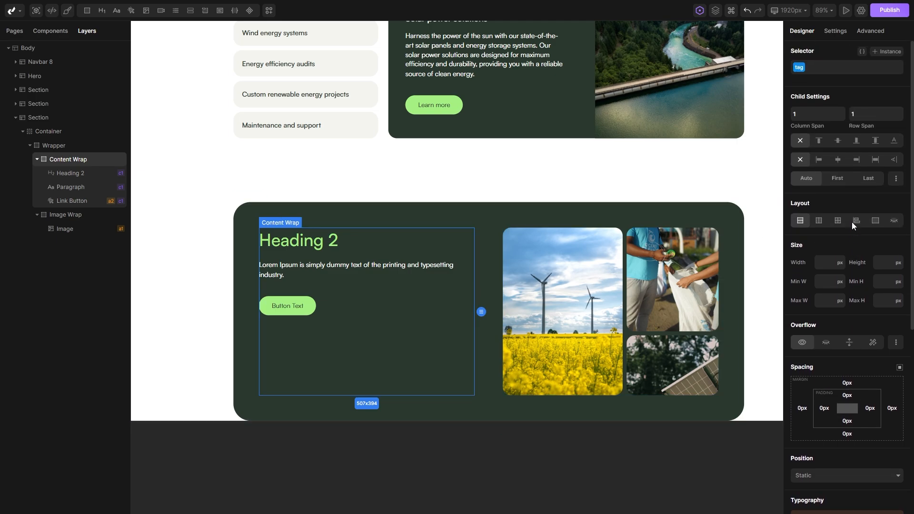
pyautogui.click(839, 142)
pyautogui.click(445, 387)
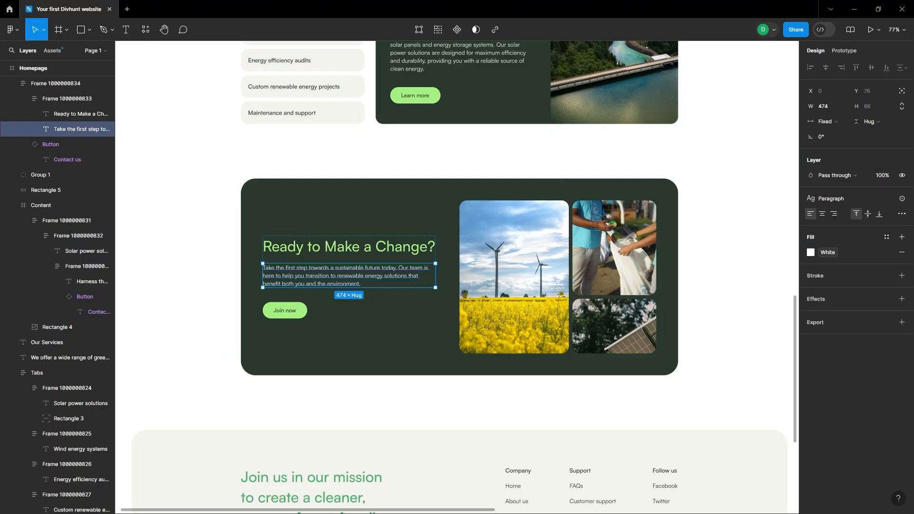
pyautogui.click(376, 370)
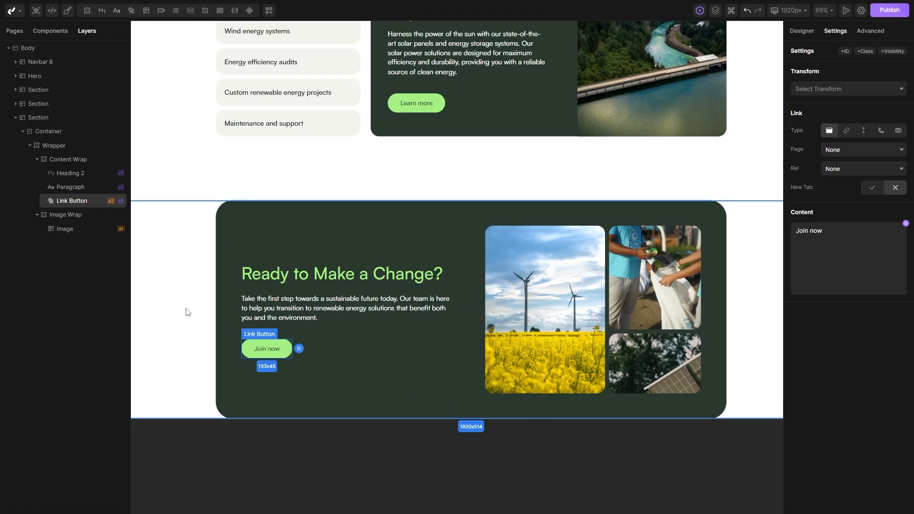
# Set the bottom padding of the call-to-action Section to 150 px.
pyautogui.click(187, 312)
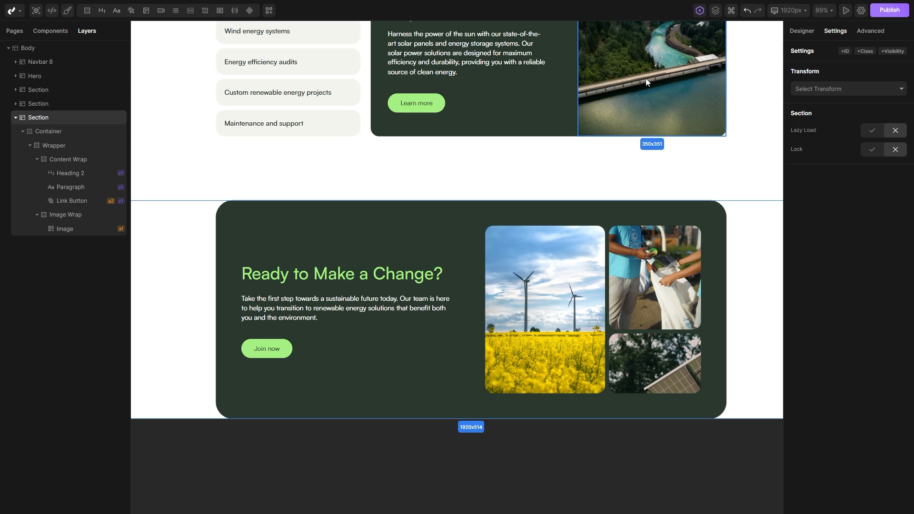
pyautogui.click(802, 31)
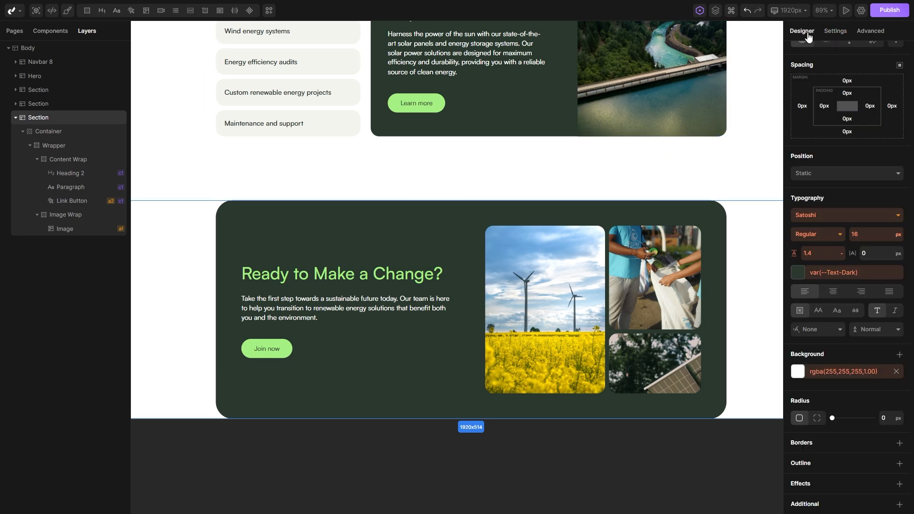
pyautogui.click(846, 124)
pyautogui.click(752, 80)
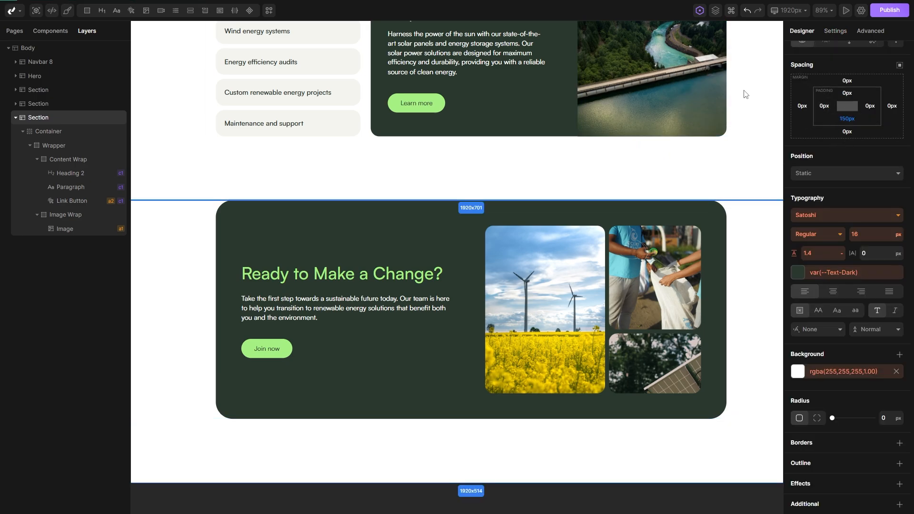
# Insert the Footer 19 wireframe, with company info, start button and three link columns, at the end of the page.
pyautogui.scroll(-1, 497, 457)
pyautogui.scroll(-2, 503, 443)
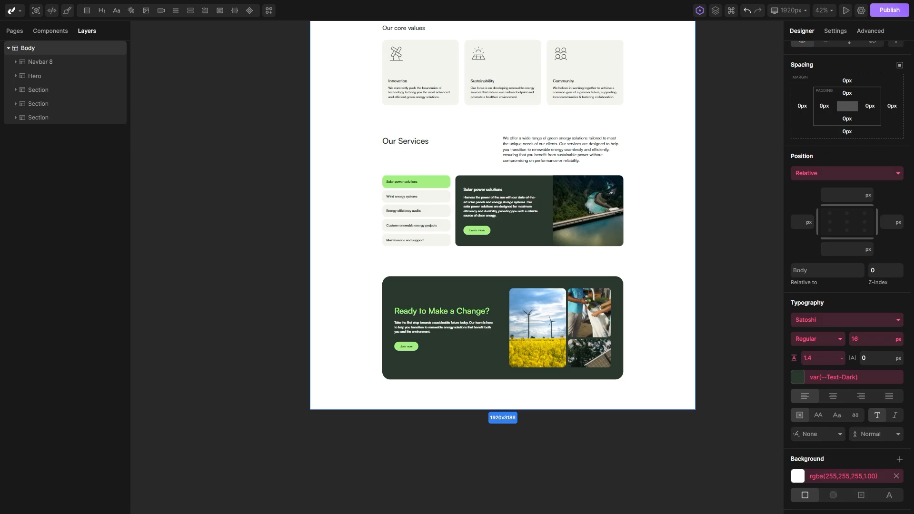
pyautogui.scroll(-2, 217, 172)
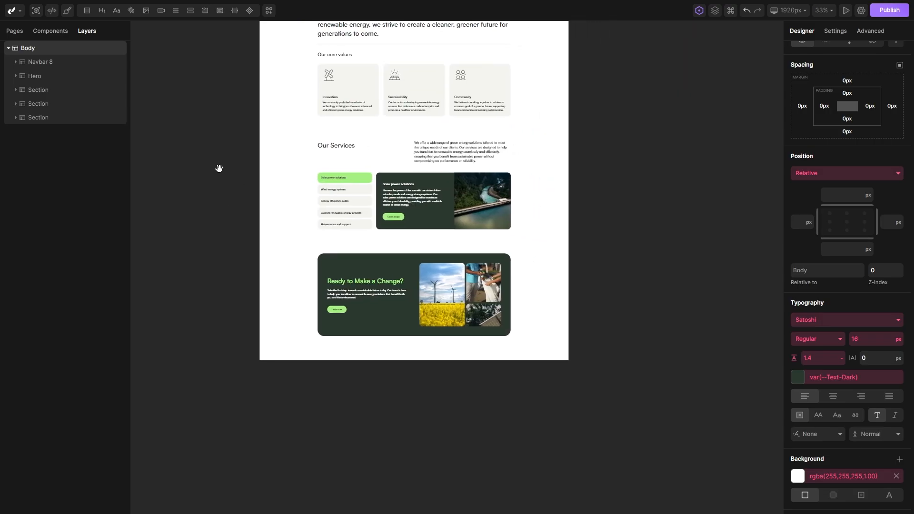
pyautogui.click(269, 10)
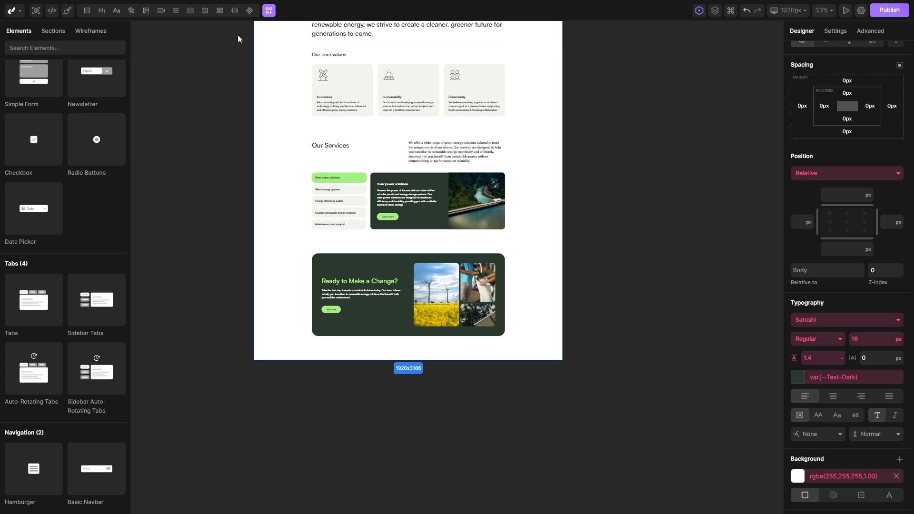
pyautogui.click(92, 31)
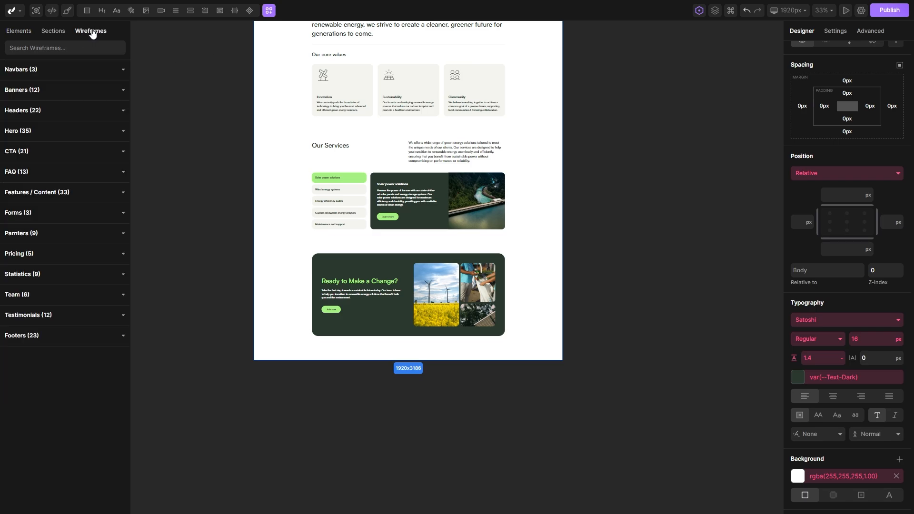
pyautogui.click(45, 337)
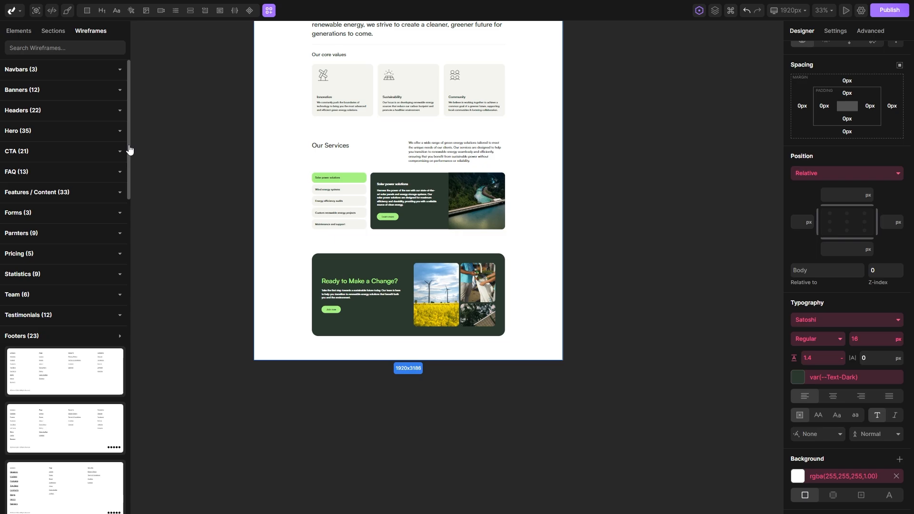
pyautogui.moveTo(129, 150); pyautogui.dragTo(131, 416)
pyautogui.moveTo(53, 371)
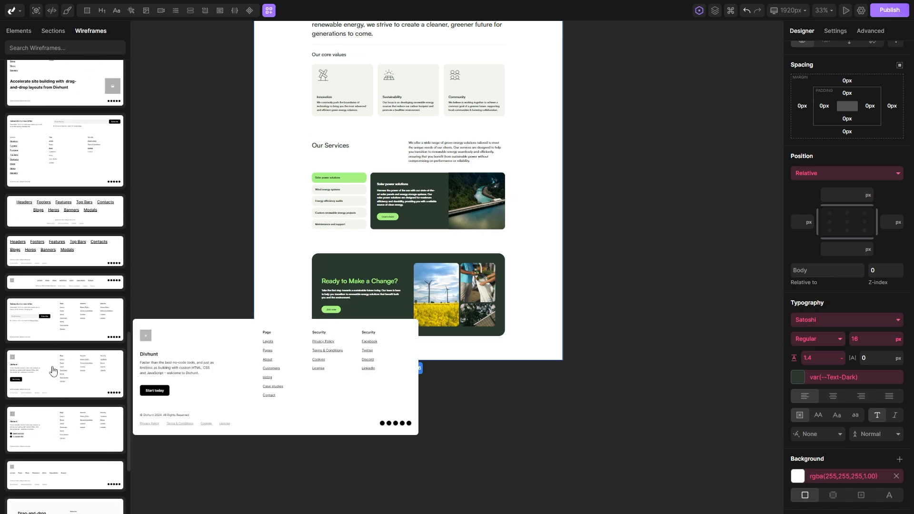
pyautogui.moveTo(39, 376)
pyautogui.mouseDown()
pyautogui.moveTo(161, 378)
pyautogui.moveTo(387, 358)
pyautogui.mouseUp()
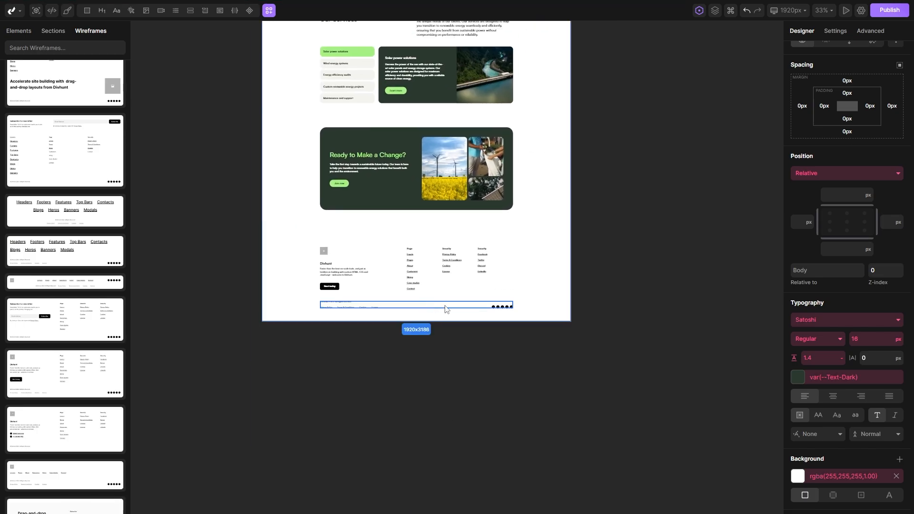
# Remove the logo image and its Logo wrapper from the footer's Company Info block.
pyautogui.scroll(5, 400, 276)
pyautogui.scroll(2, 397, 271)
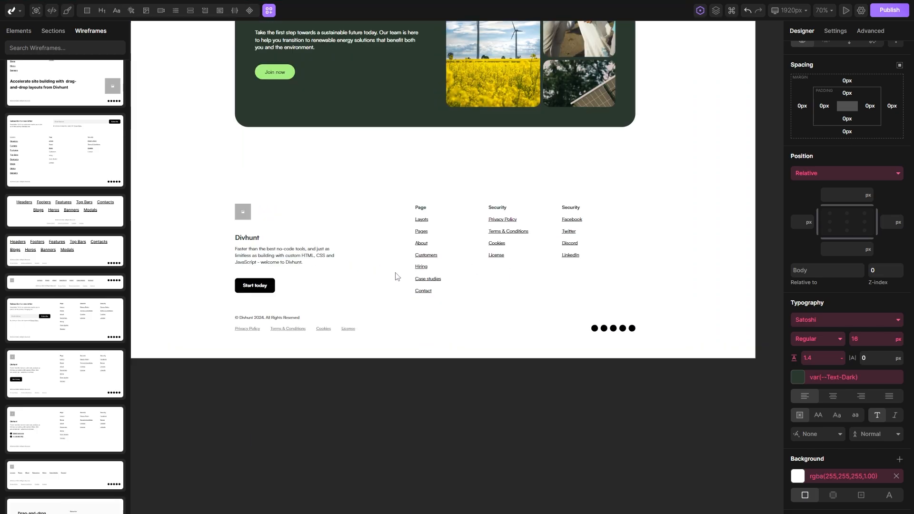
pyautogui.click(404, 320)
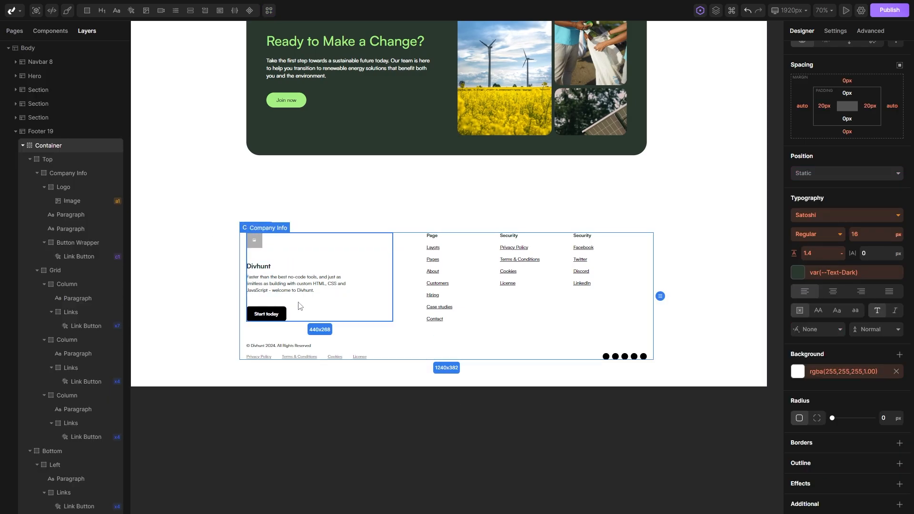
pyautogui.scroll(2, 294, 299)
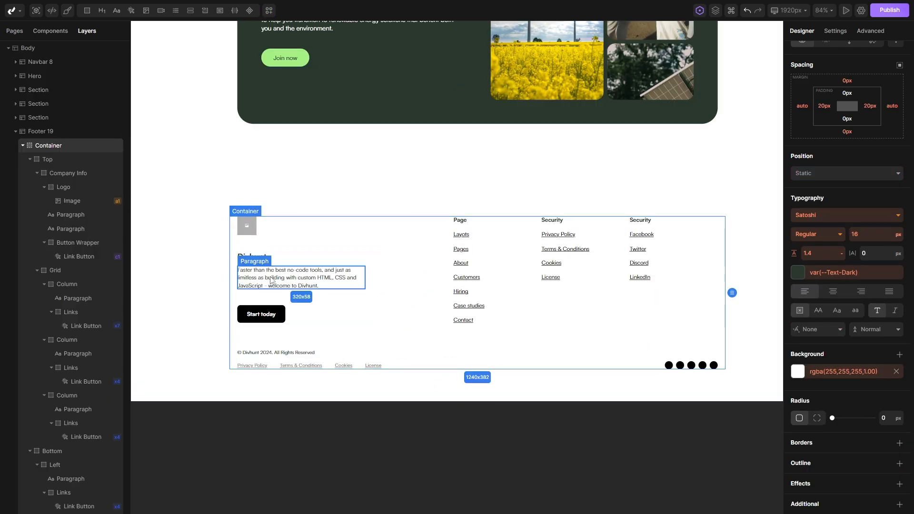
pyautogui.click(247, 227)
pyautogui.rightClick(248, 227)
pyautogui.click(272, 352)
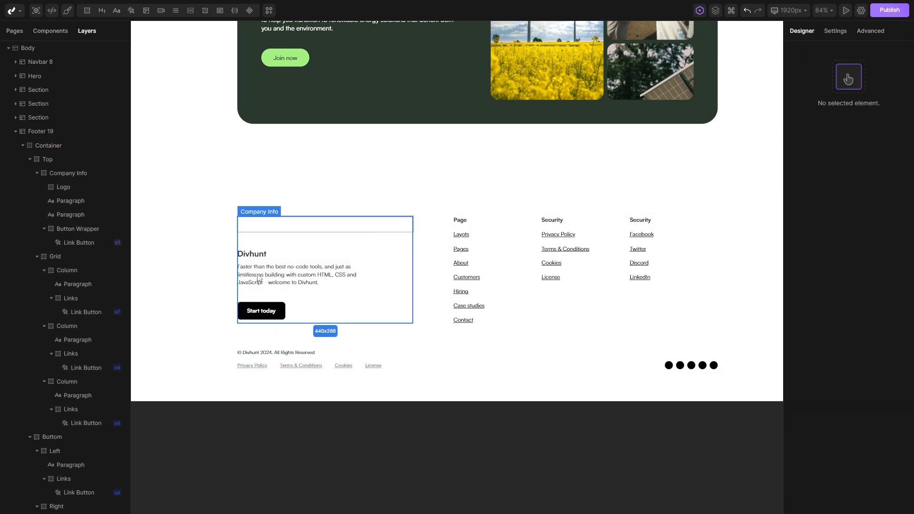
pyautogui.click(266, 227)
pyautogui.rightClick(265, 227)
pyautogui.click(279, 351)
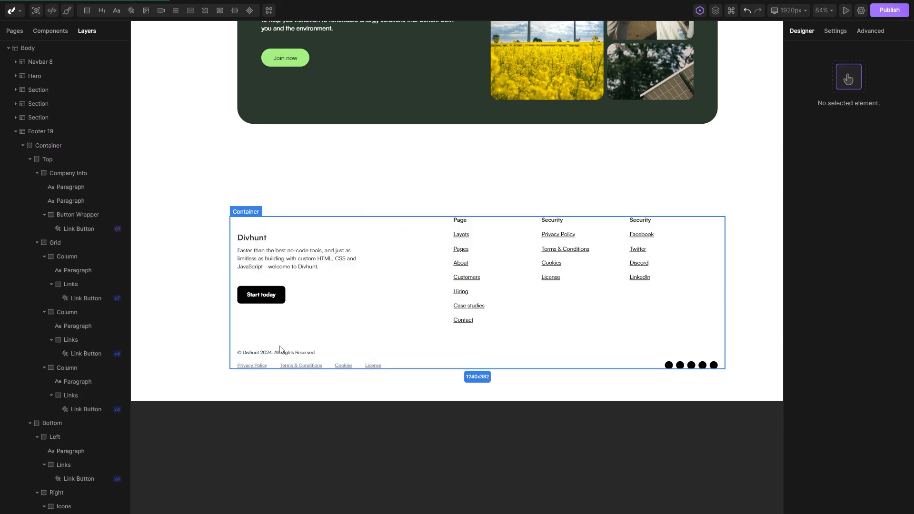
# Remove the description paragraph and the Button Wrapper from the footer's Company Info block.
pyautogui.click(256, 260)
pyautogui.rightClick(71, 205)
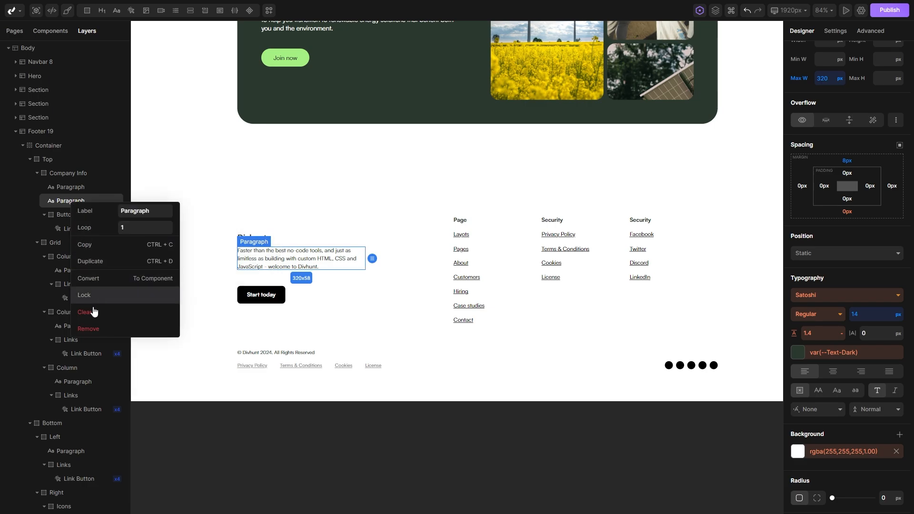
pyautogui.click(94, 328)
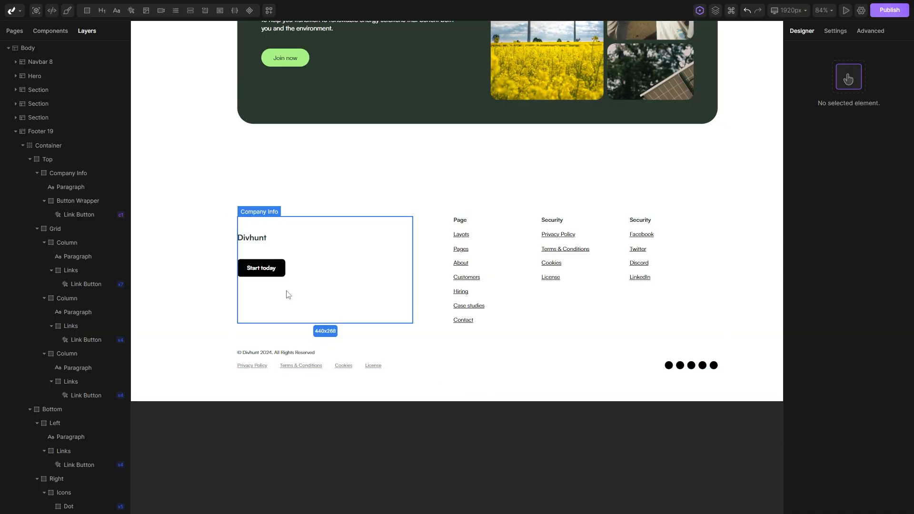
pyautogui.click(276, 267)
pyautogui.rightClick(64, 201)
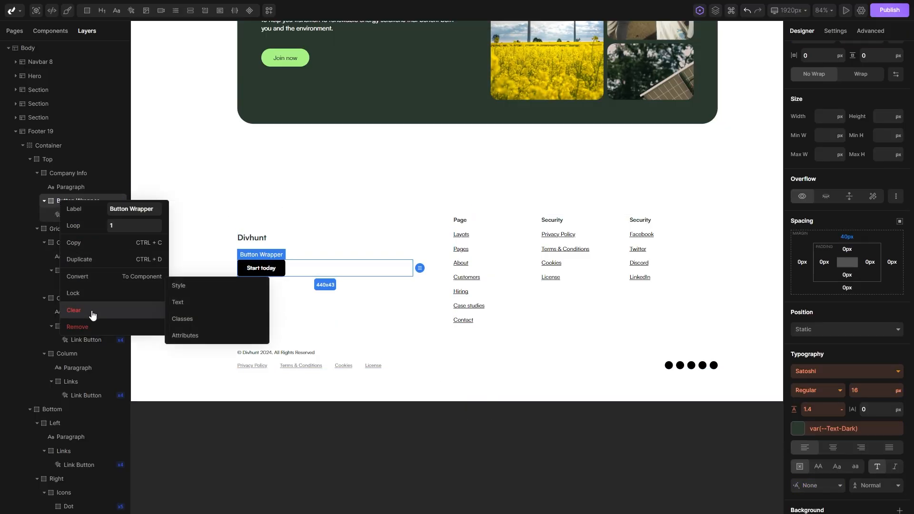
pyautogui.click(91, 312)
# Compare with the Figma footer heading, then convert the remaining "Divhunt" paragraph in Company Info to an H2 heading.
pyautogui.click(257, 243)
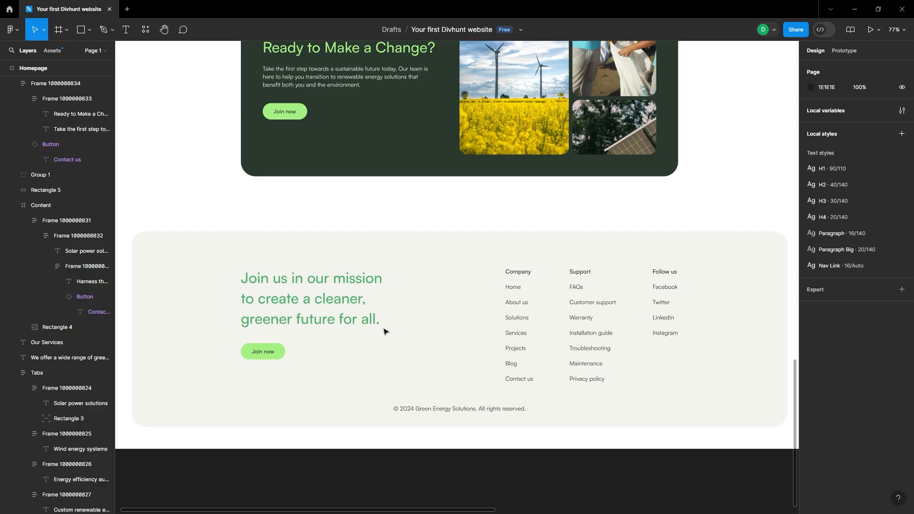
pyautogui.click(297, 300)
pyautogui.click(298, 300)
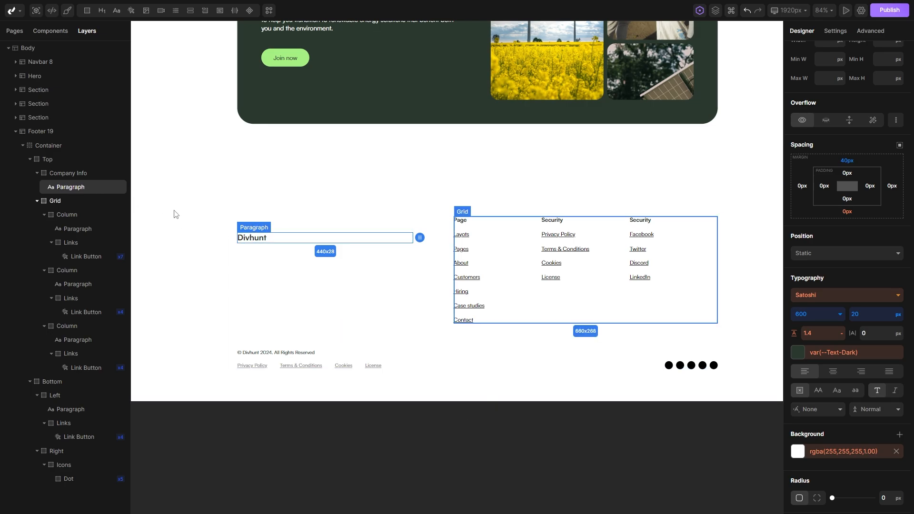
pyautogui.moveTo(101, 12)
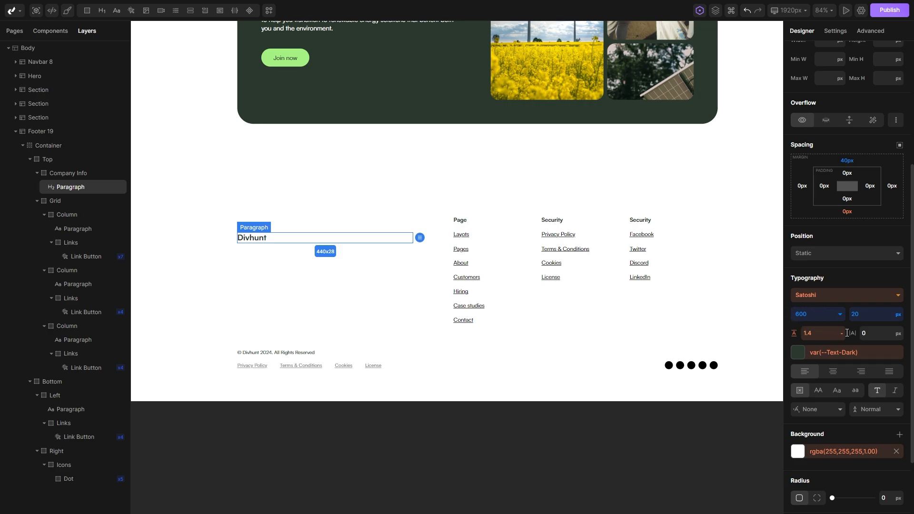
# Reset the font size, font weight and top margin of the footer's "Divhunt" heading to their inherited styling.
pyautogui.rightClick(873, 319)
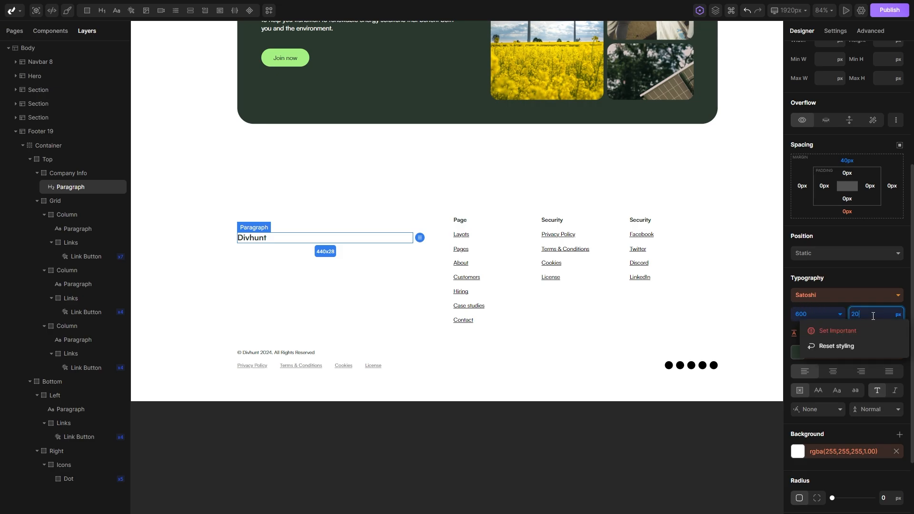
pyautogui.click(845, 346)
pyautogui.rightClick(822, 318)
pyautogui.click(828, 346)
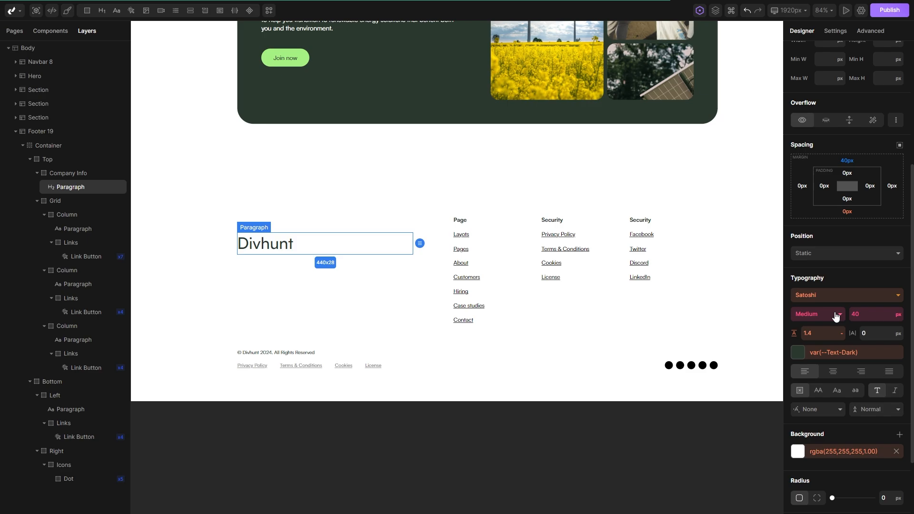
pyautogui.rightClick(848, 163)
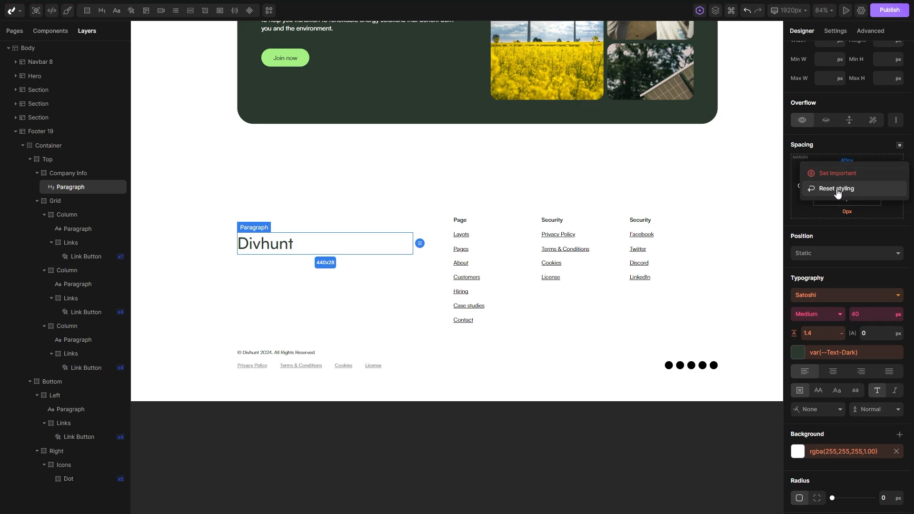
pyautogui.click(837, 189)
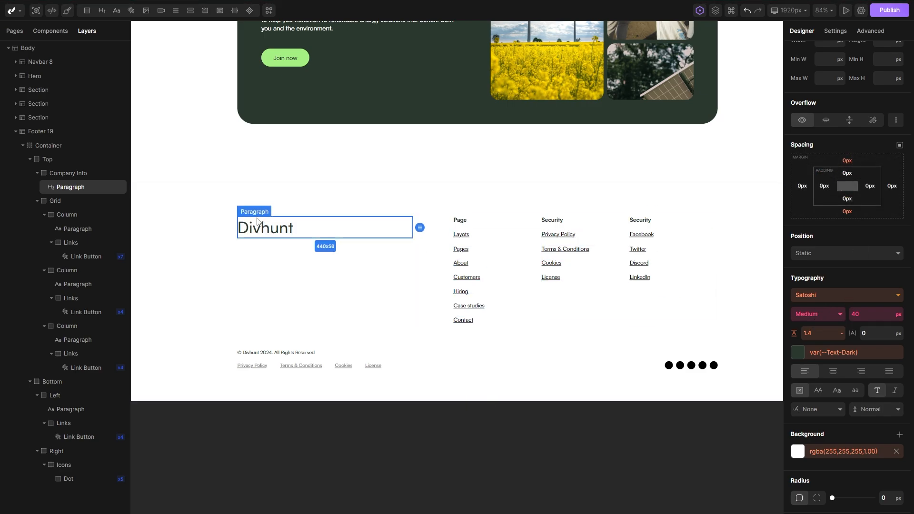
# Insert a link button into the footer's Company Info block, below the "Divhunt" heading.
pyautogui.click(257, 254)
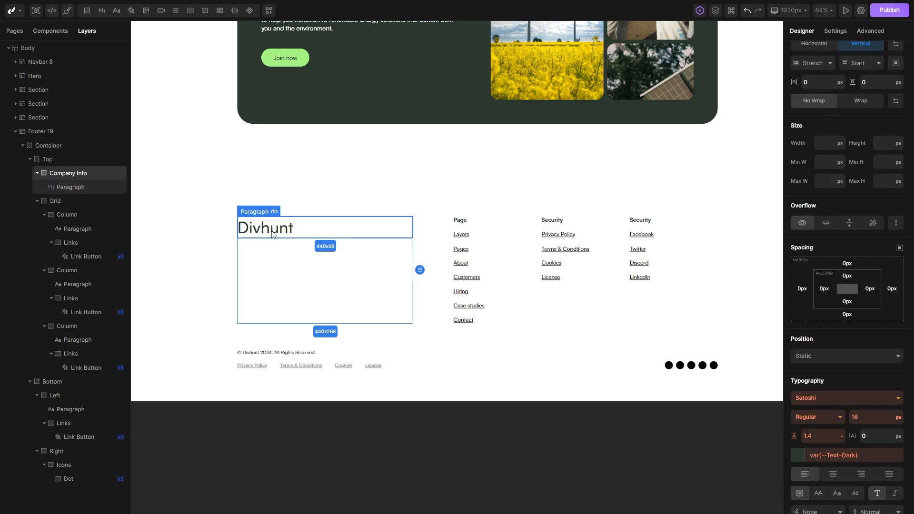
pyautogui.click(257, 230)
pyautogui.click(68, 174)
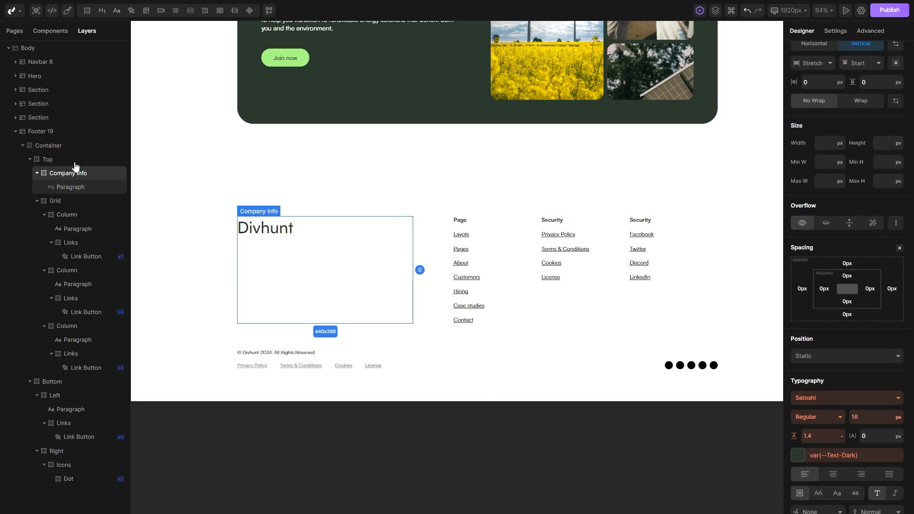
pyautogui.click(131, 10)
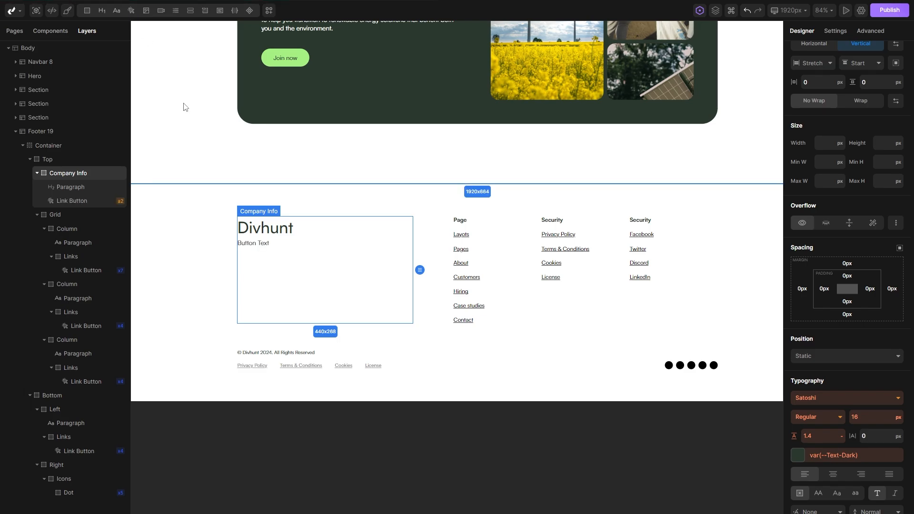
# Apply the suggested "button" class to the new link button under the footer's "Divhunt" heading.
pyautogui.click(250, 243)
pyautogui.scroll(5, 842, 143)
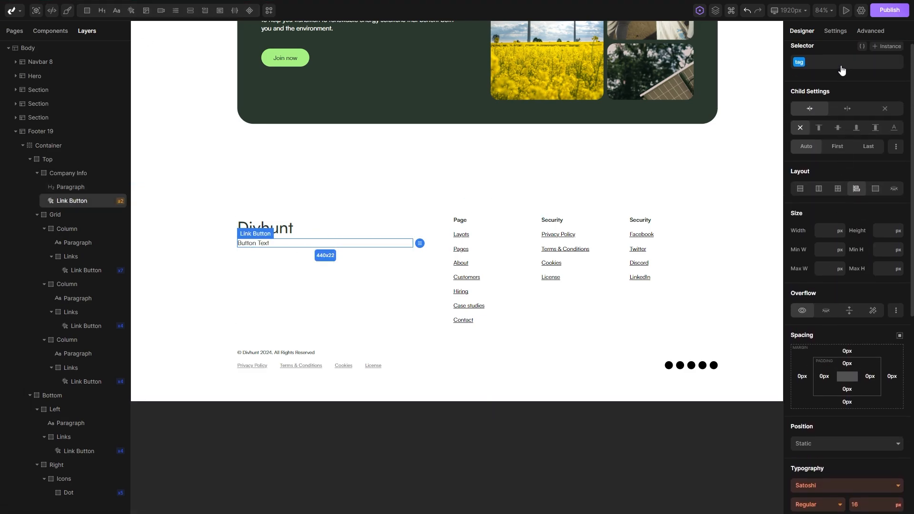
pyautogui.click(820, 63)
pyautogui.write('but')
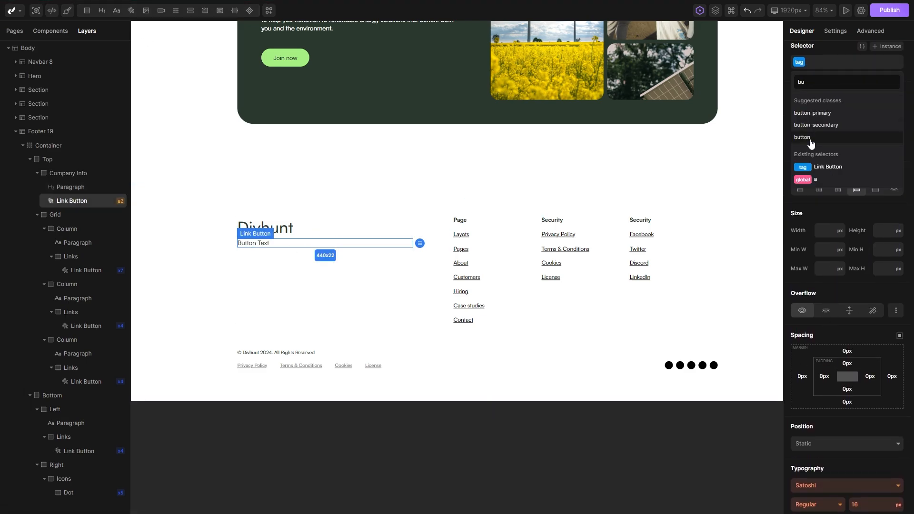
pyautogui.click(810, 139)
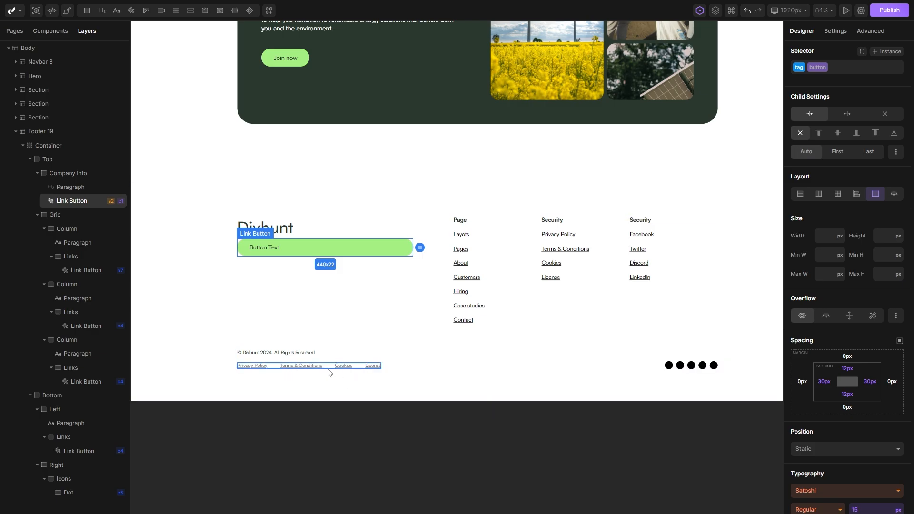
# Remove the policy Links row and the Right block of social icons from the footer's Bottom area.
pyautogui.click(329, 370)
pyautogui.rightClick(61, 437)
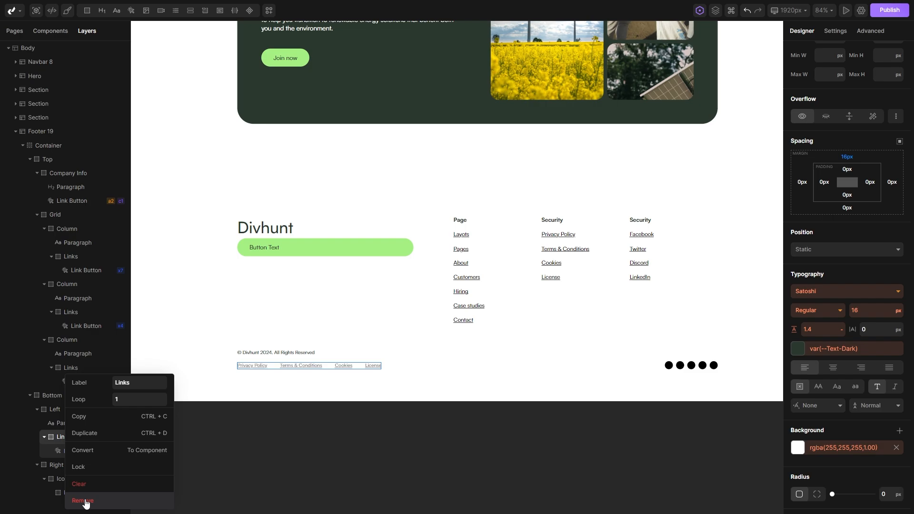
pyautogui.click(86, 501)
pyautogui.click(57, 437)
pyautogui.rightClick(57, 437)
pyautogui.click(91, 501)
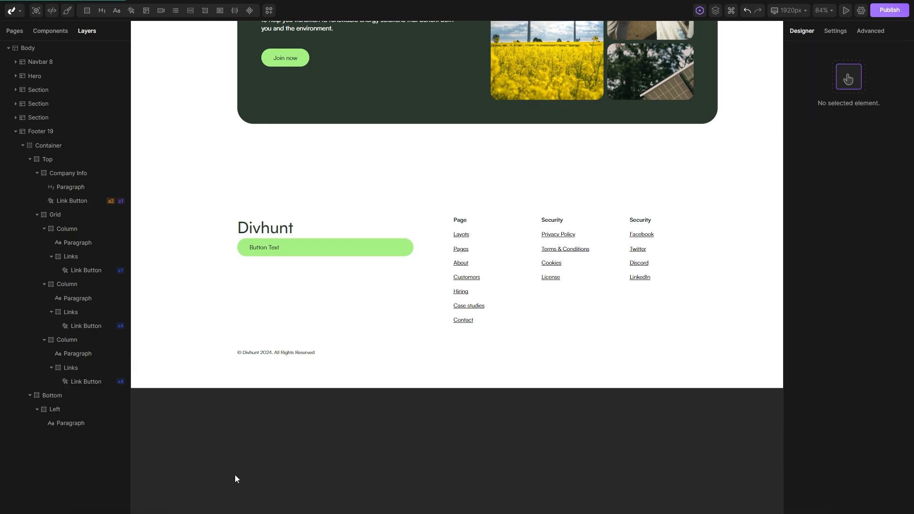
# Check the footer background in the Figma design, then insert a second container directly inside Footer 19.
pyautogui.scroll(-2, 442, 356)
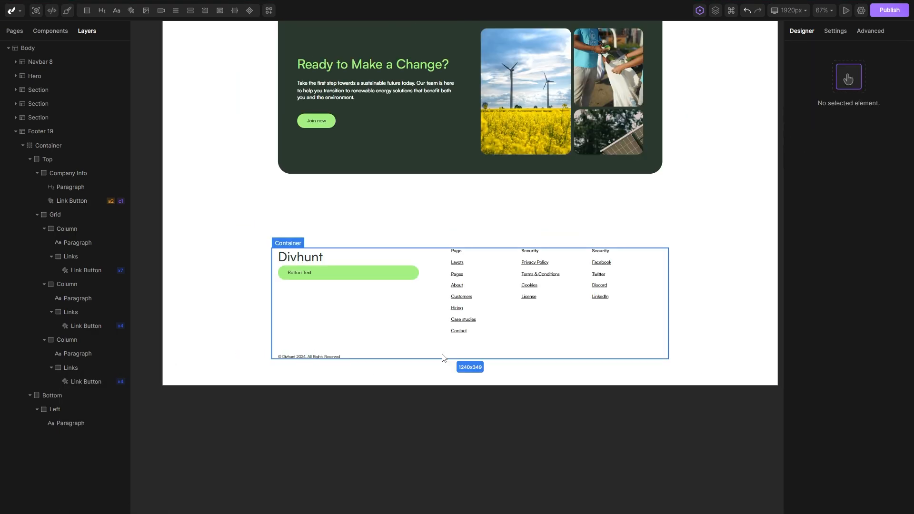
pyautogui.scroll(1, 399, 325)
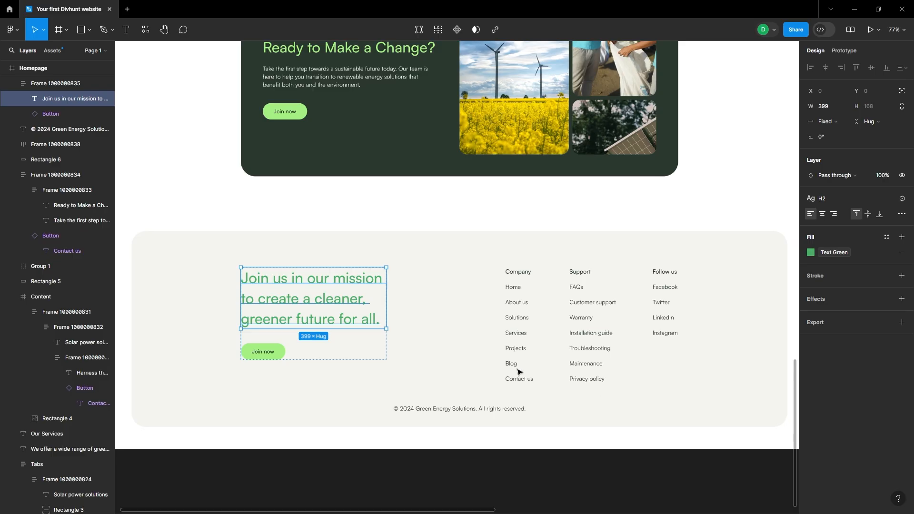
pyautogui.scroll(-2, 437, 327)
pyautogui.click(453, 336)
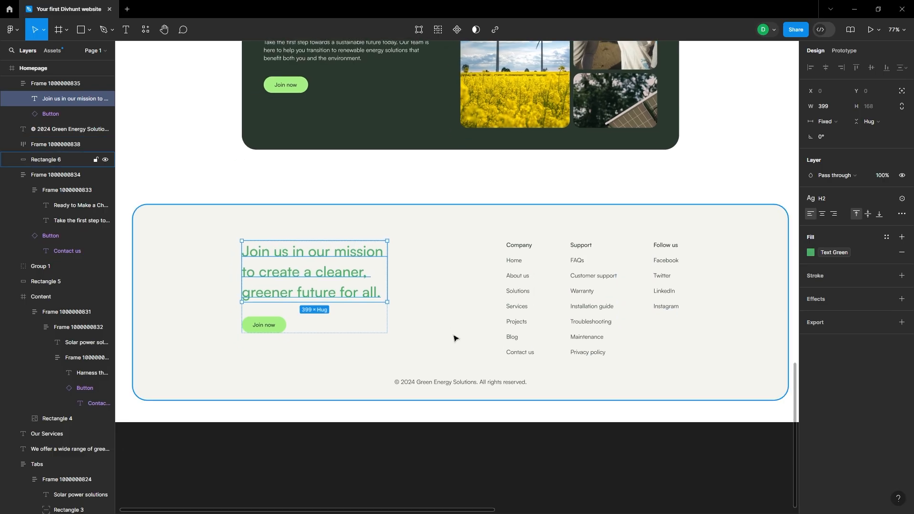
pyautogui.scroll(-1, 626, 342)
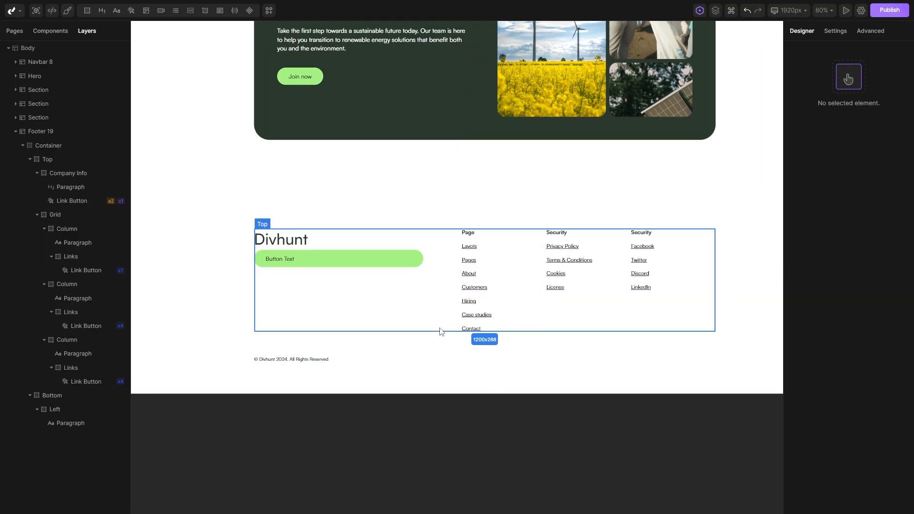
pyautogui.click(334, 295)
pyautogui.click(30, 160)
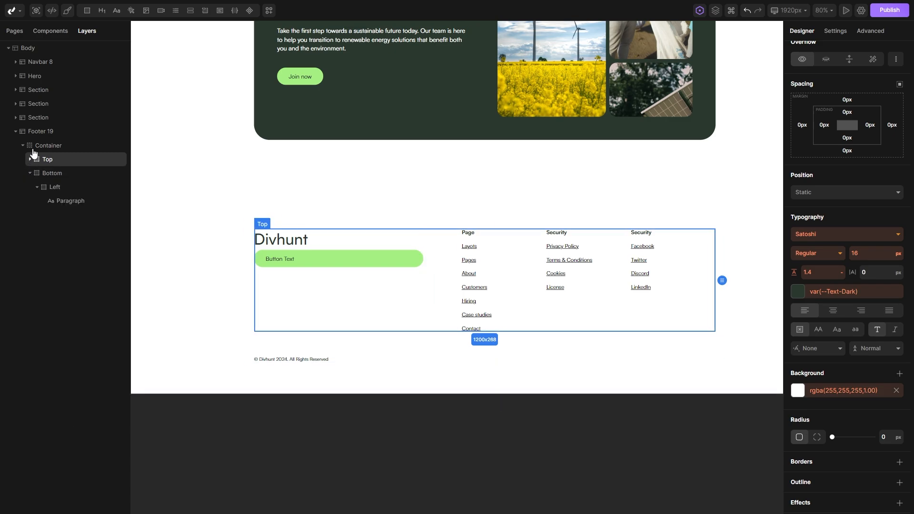
pyautogui.click(23, 146)
pyautogui.click(42, 132)
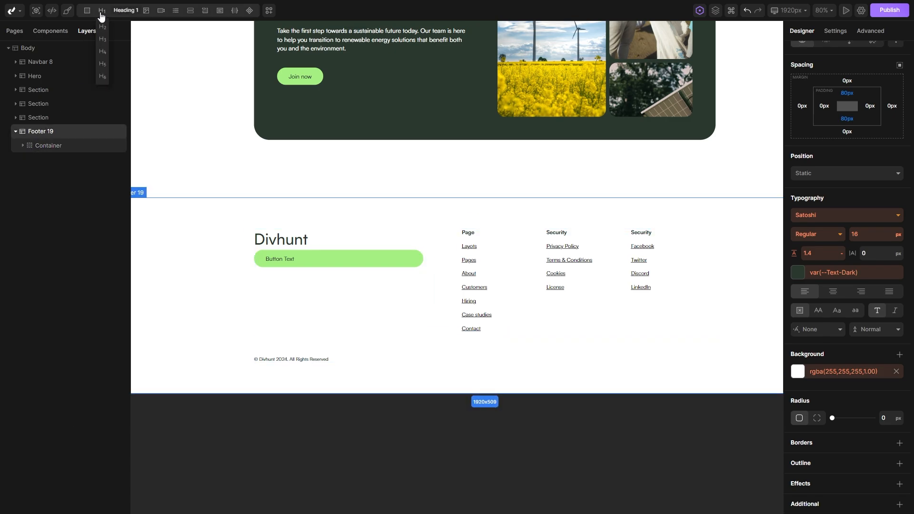
pyautogui.click(87, 11)
# Apply the "container-wide" class to the new empty container in Footer 19.
pyautogui.click(48, 160)
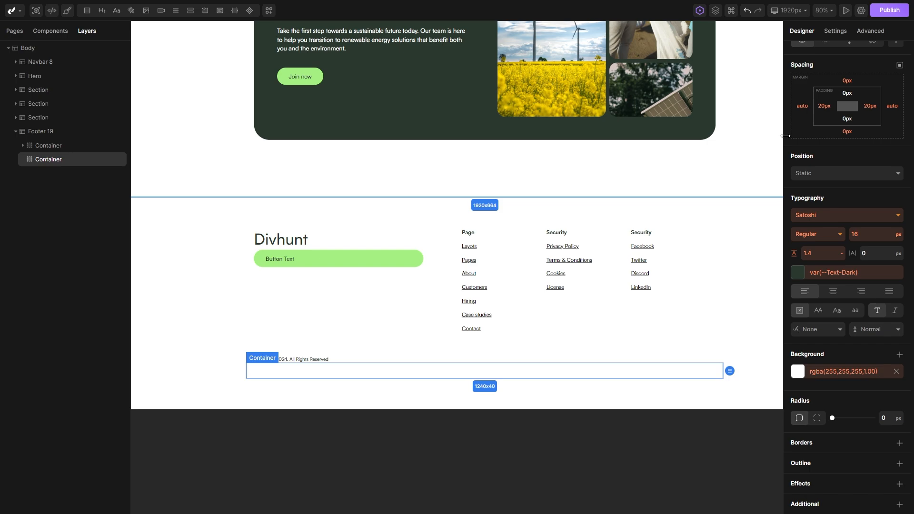
pyautogui.scroll(1, 836, 71)
pyautogui.click(837, 71)
pyautogui.write('conta')
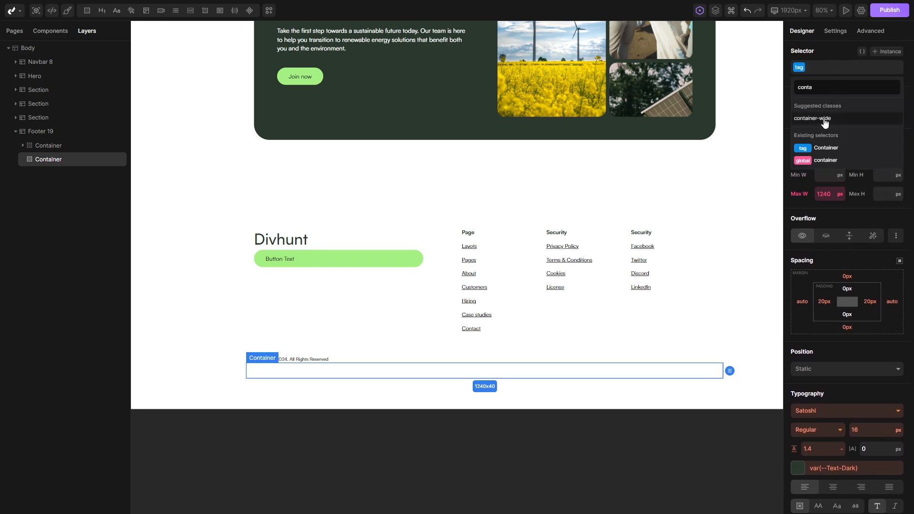
pyautogui.click(824, 118)
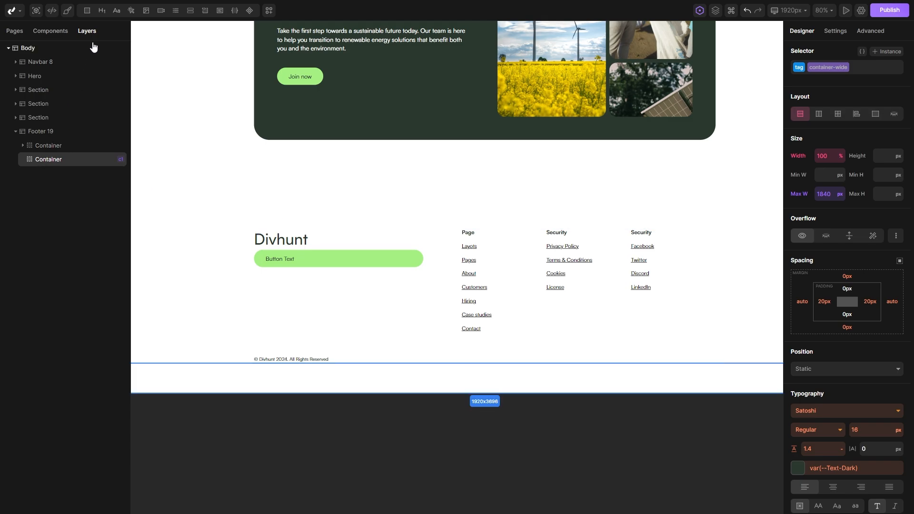
# Insert a div inside the footer's wide container and label it "Wrapper".
pyautogui.click(87, 10)
pyautogui.rightClick(49, 172)
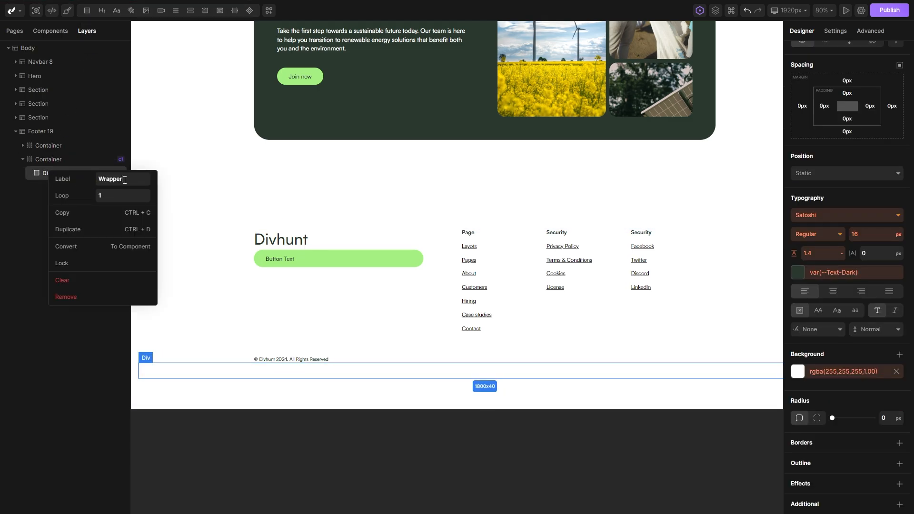
pyautogui.press('Return')
# Check the Figma footer's spacing, then set the Wrapper's top padding to 100 px and bottom padding to 40 px.
pyautogui.hotkey('alt', 'Tab')
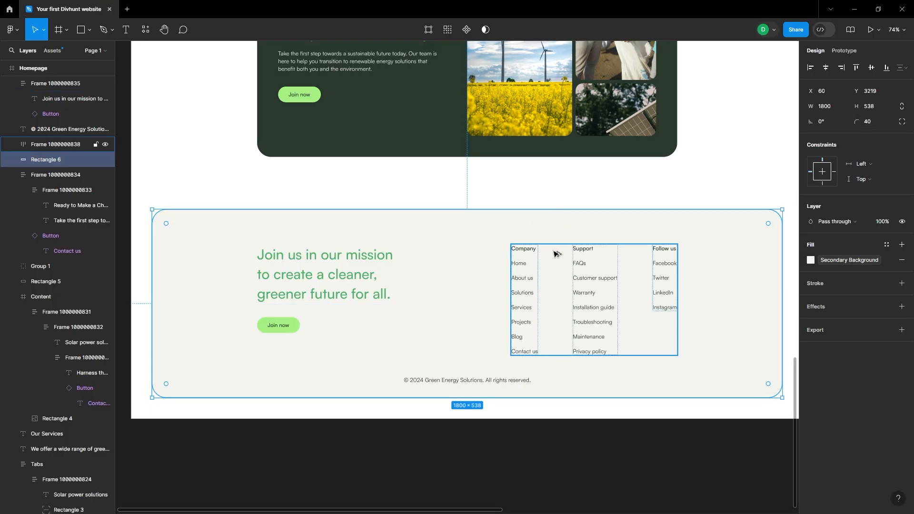
pyautogui.press('alt')
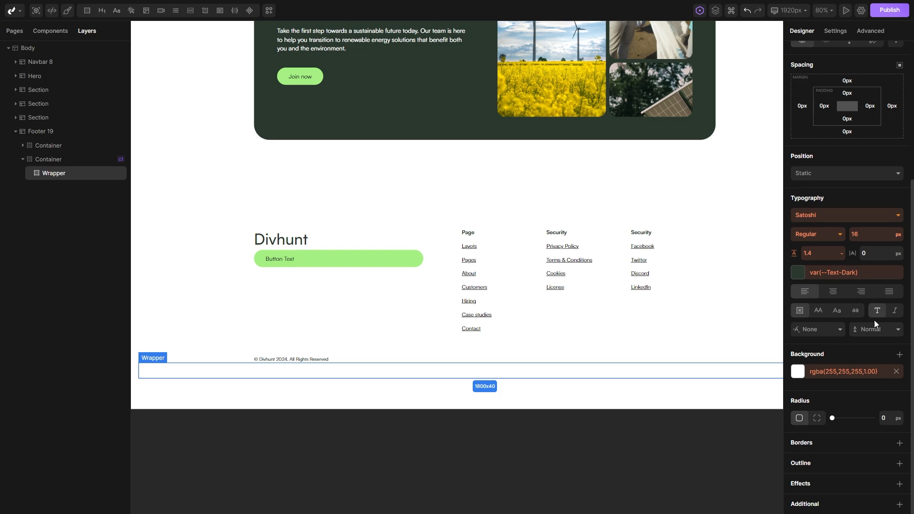
pyautogui.scroll(4, 838, 271)
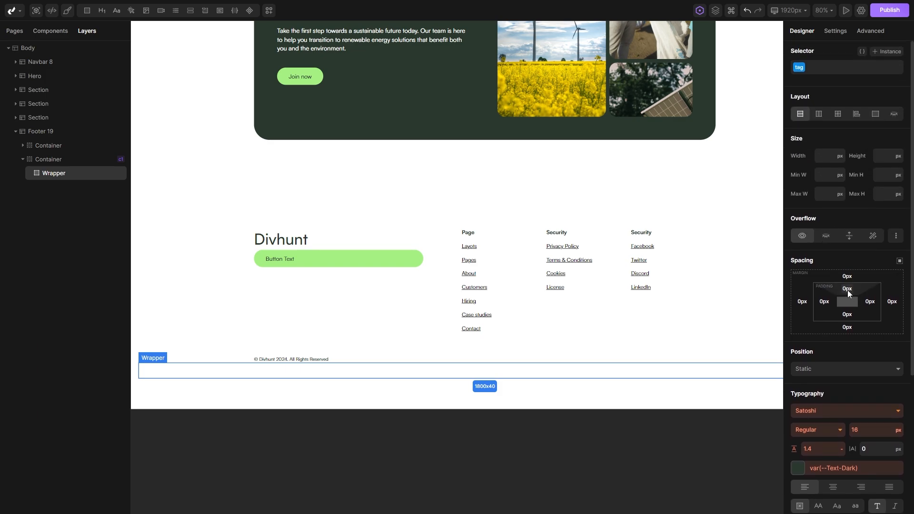
pyautogui.click(847, 290)
pyautogui.click(719, 300)
pyautogui.click(831, 318)
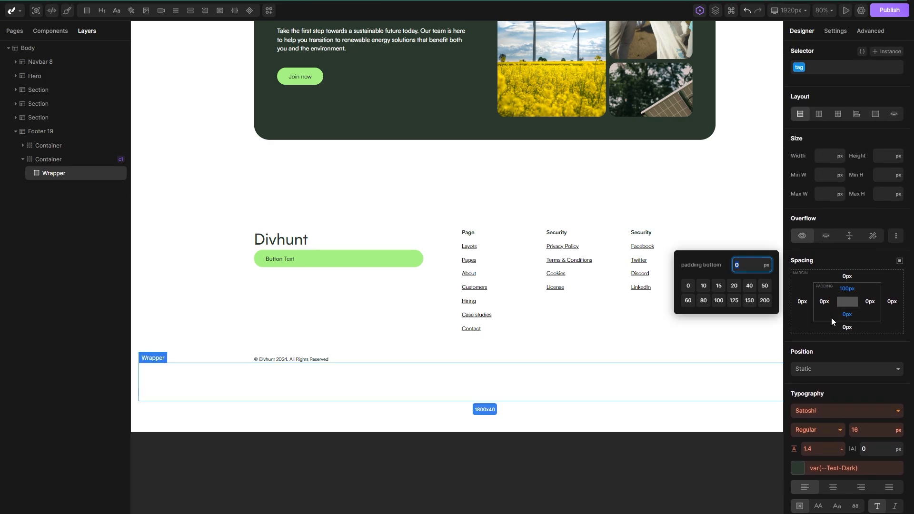
pyautogui.click(750, 286)
# Set the footer Wrapper's background to the Bg Secondary color and its corner radius to 40 px.
pyautogui.scroll(-4, 867, 341)
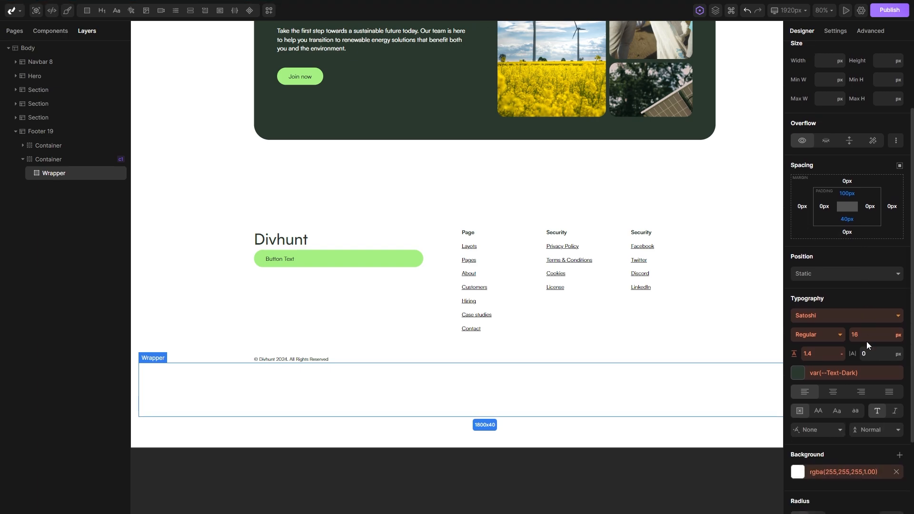
pyautogui.click(798, 377)
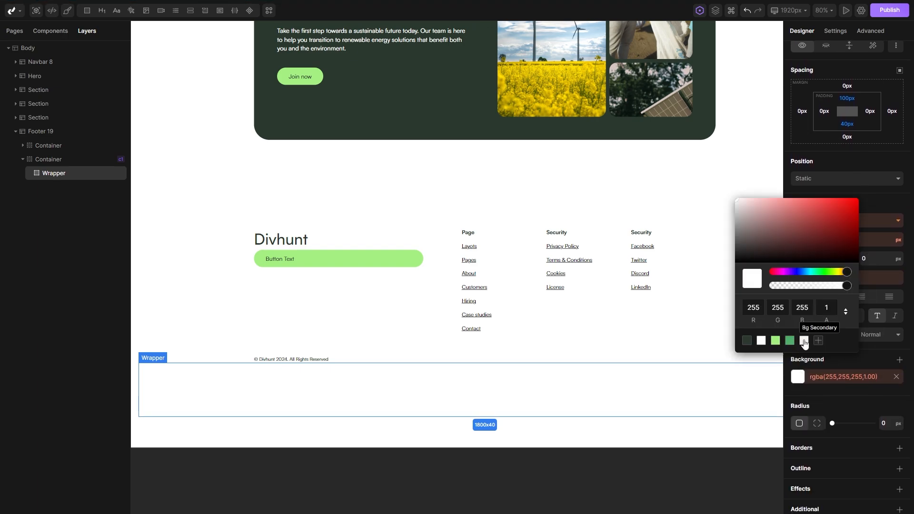
pyautogui.click(804, 340)
pyautogui.click(887, 425)
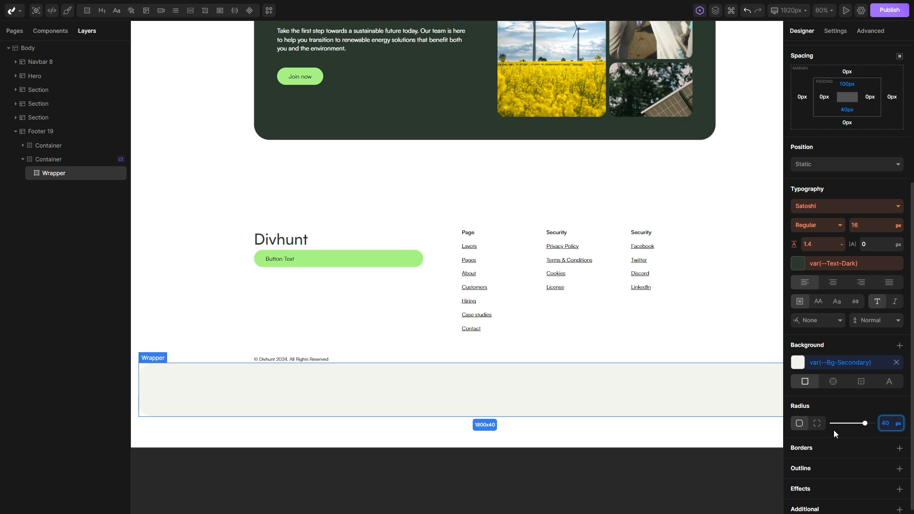
# Compare with the Figma footer, then move the original footer container with all its content into the Wrapper.
pyautogui.click(406, 323)
pyautogui.scroll(-2, 472, 299)
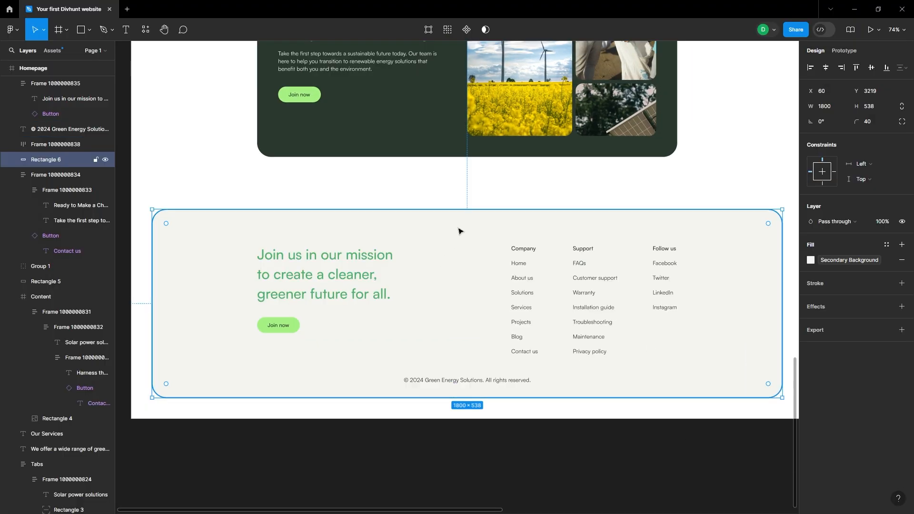
pyautogui.hscroll(2, 462, 229)
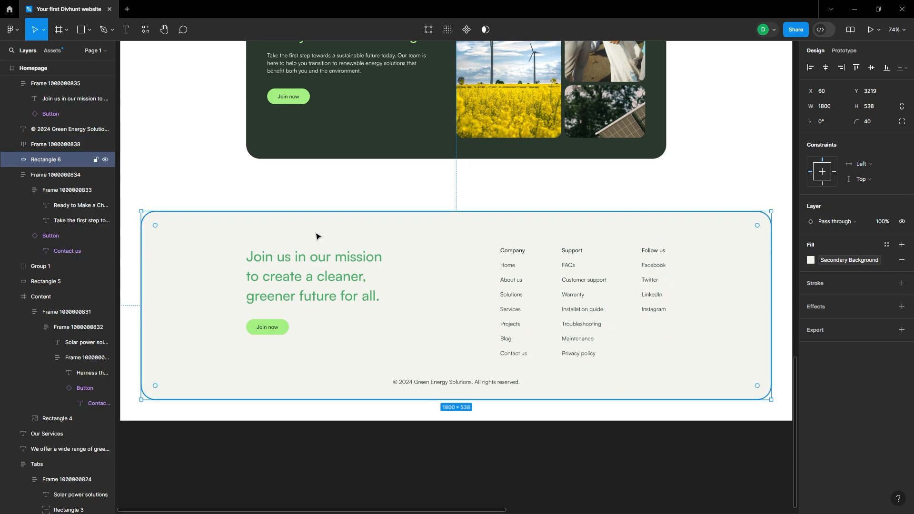
pyautogui.scroll(1, 405, 323)
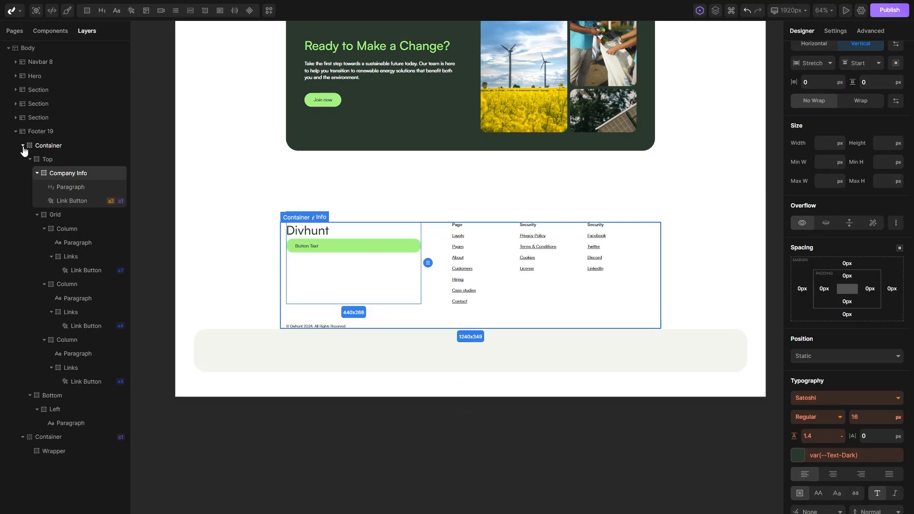
pyautogui.click(22, 146)
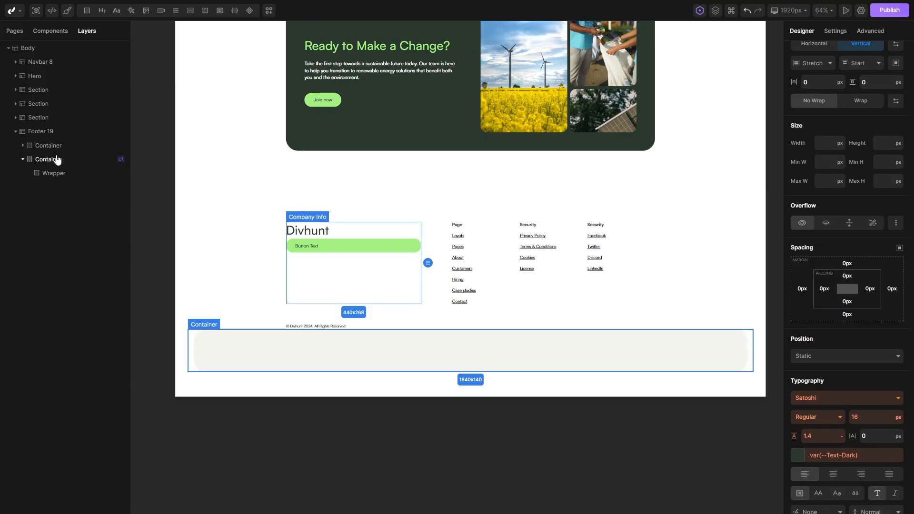
pyautogui.click(50, 145)
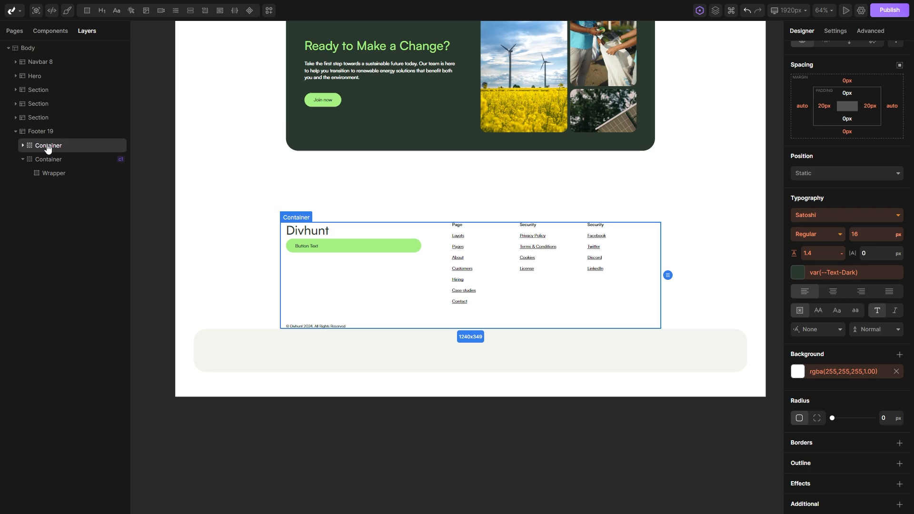
pyautogui.moveTo(44, 149); pyautogui.dragTo(51, 179)
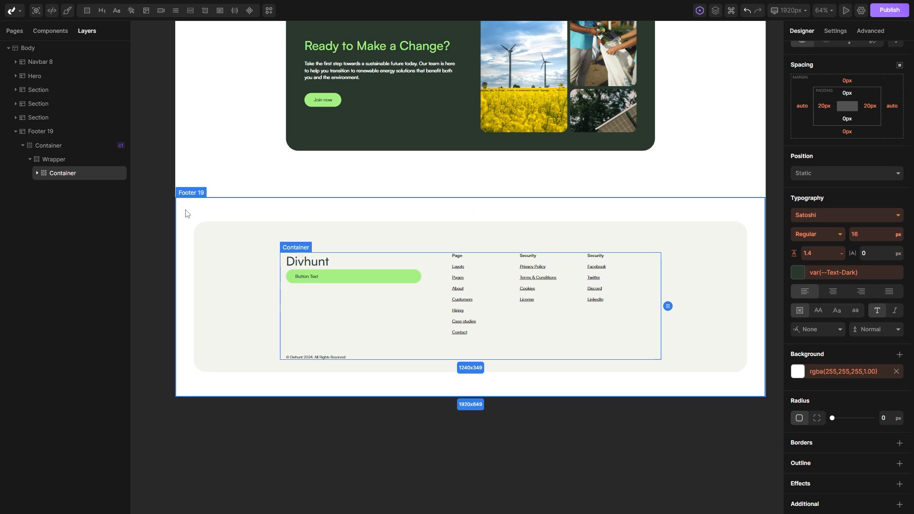
# Reset the layout styling of the footer's Company Info block, which holds the heading and the button.
pyautogui.click(38, 173)
pyautogui.click(47, 147)
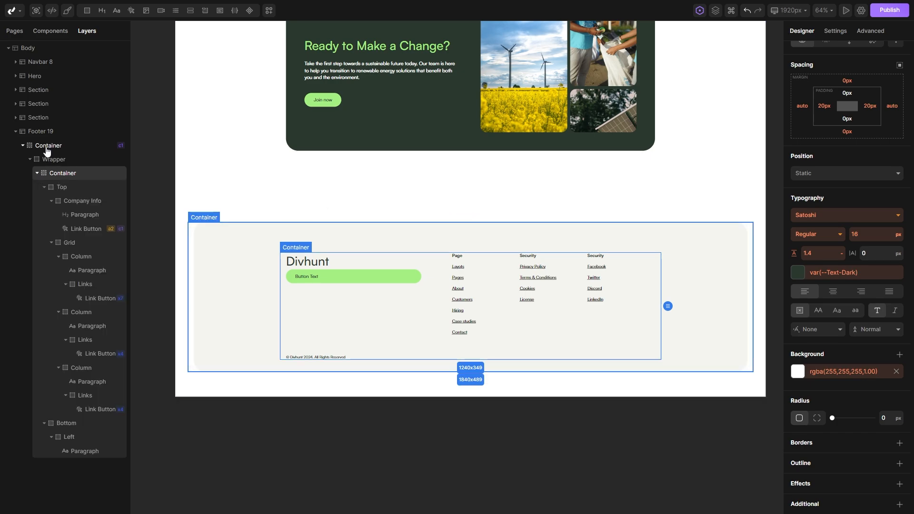
pyautogui.click(63, 175)
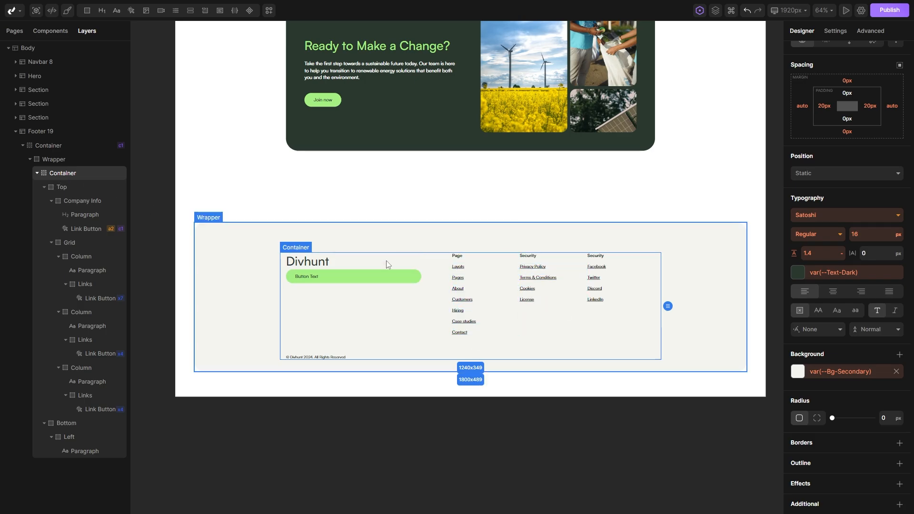
pyautogui.scroll(5, 387, 261)
pyautogui.click(410, 269)
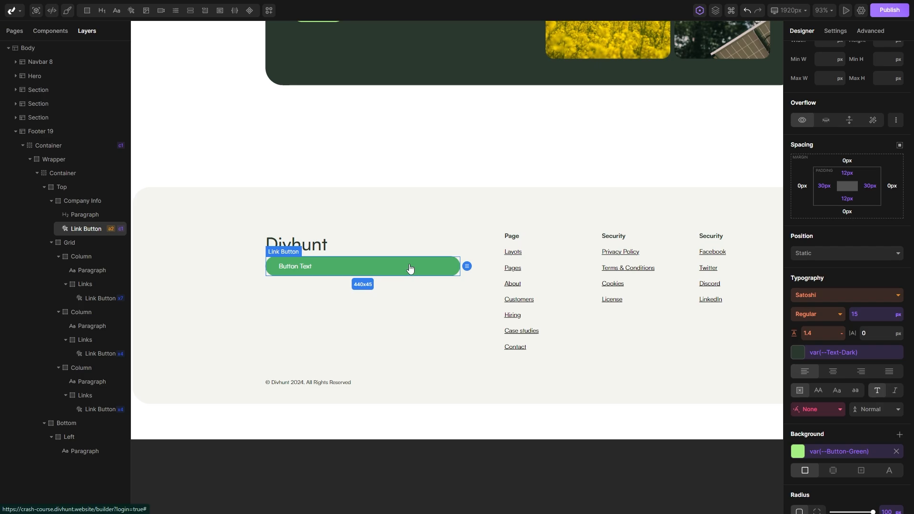
pyautogui.click(69, 202)
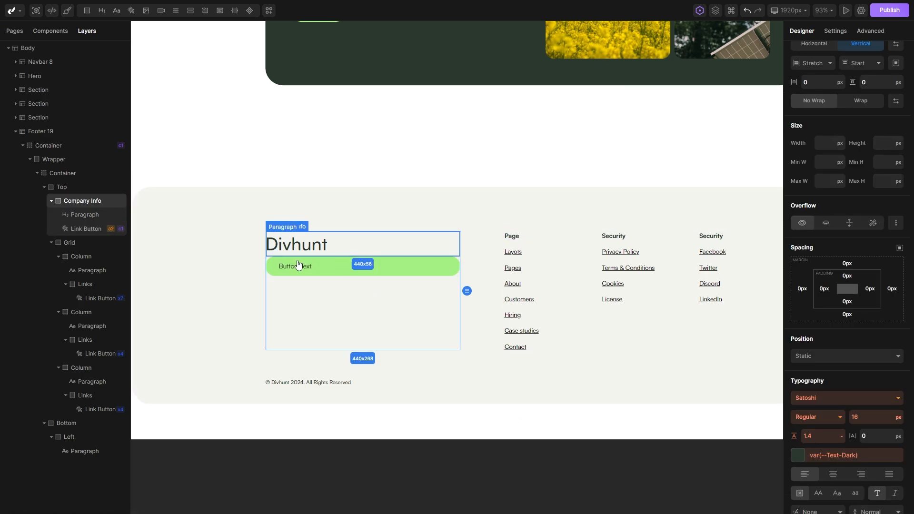
pyautogui.scroll(1, 862, 225)
pyautogui.scroll(2, 871, 226)
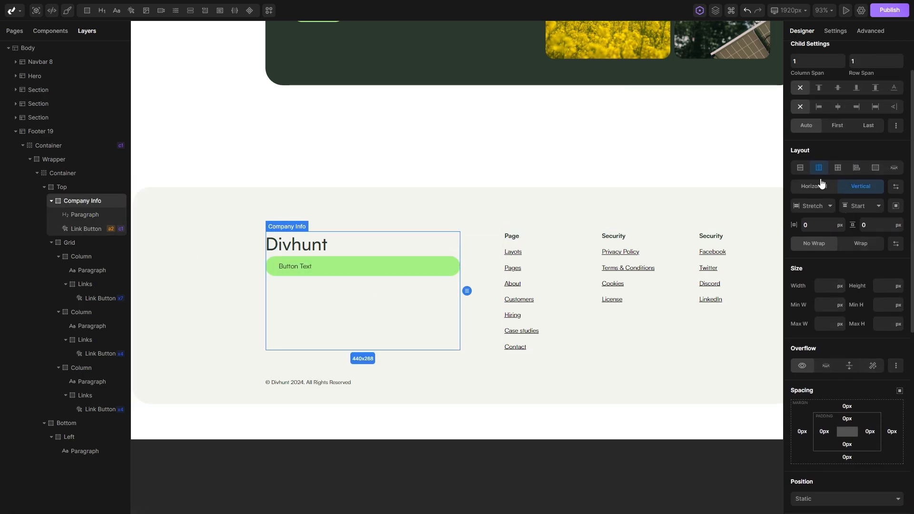
pyautogui.rightClick(819, 169)
pyautogui.click(827, 197)
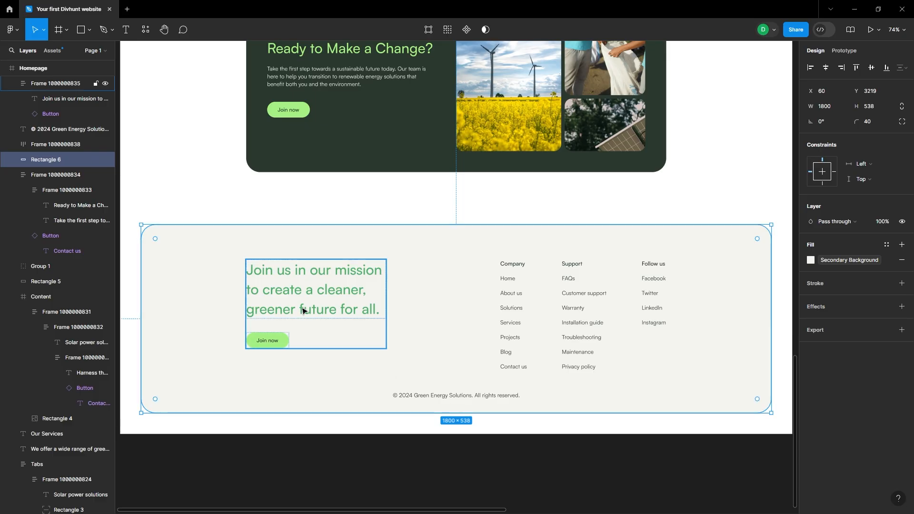
# Replace the footer heading's text with the Figma wording "Join us in our mission to create a cleaner, greener future for all.".
pyautogui.click(303, 311)
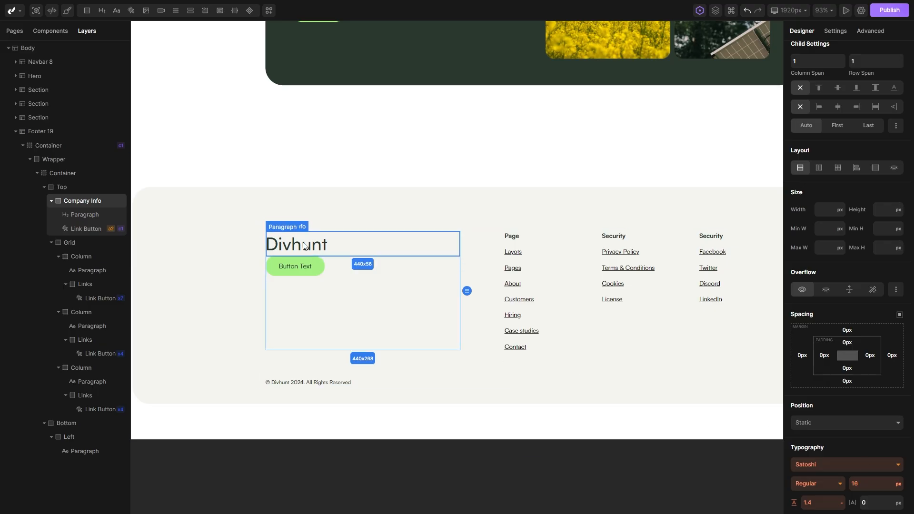
pyautogui.click(305, 244)
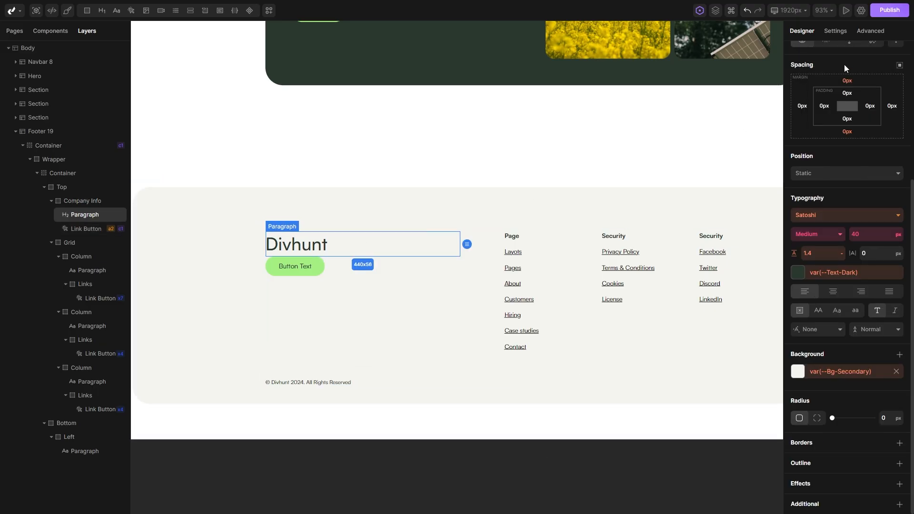
pyautogui.click(834, 31)
pyautogui.click(829, 184)
pyautogui.hotkey('ctrl', 'a')
pyautogui.write('Join us in our mission to create a cleaner, greener future for all.')
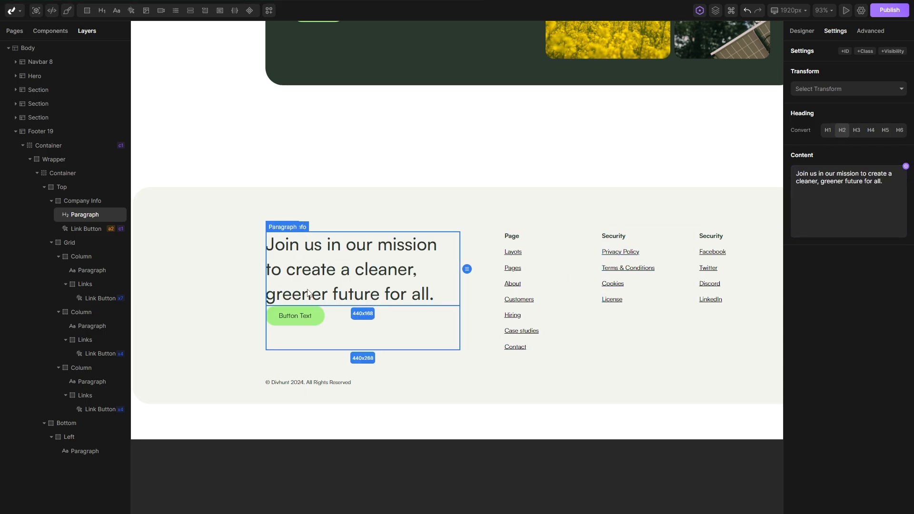
# Find the existing "mb" selector and apply it to the footer heading for a 40 px bottom margin.
pyautogui.click(802, 31)
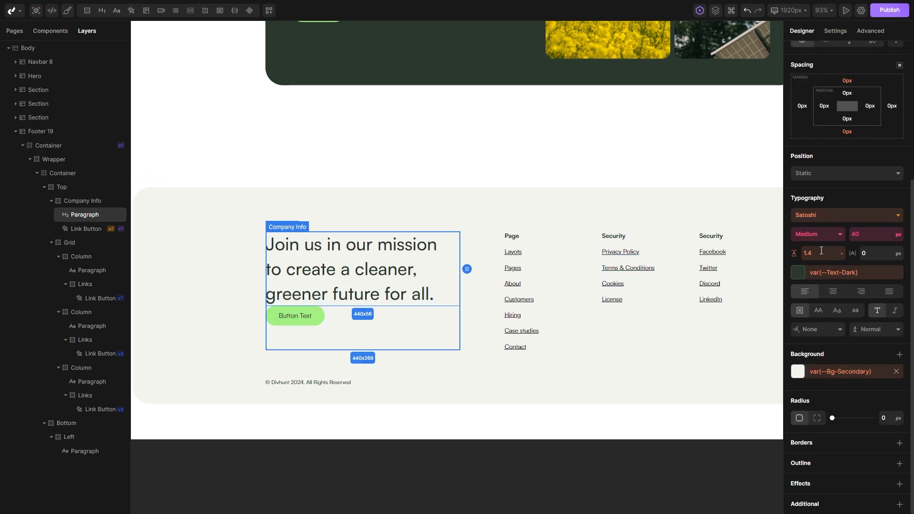
pyautogui.click(830, 70)
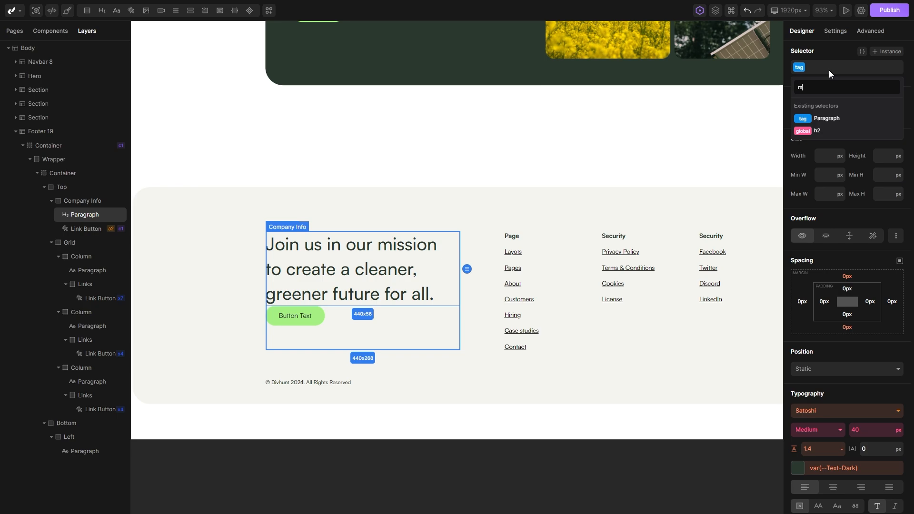
pyautogui.write('mb')
pyautogui.click(804, 130)
# Set the footer heading's text color to the Text Green variable.
pyautogui.scroll(-2, 821, 350)
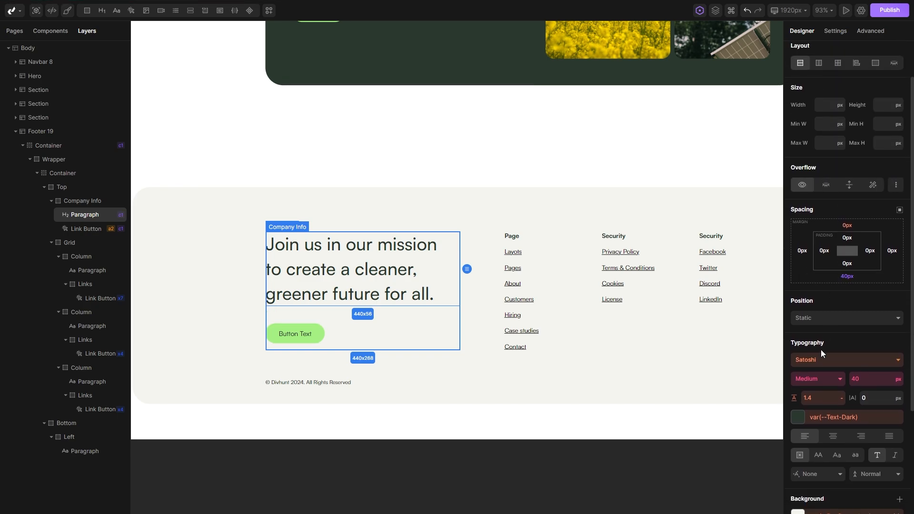
pyautogui.click(798, 420)
pyautogui.click(776, 384)
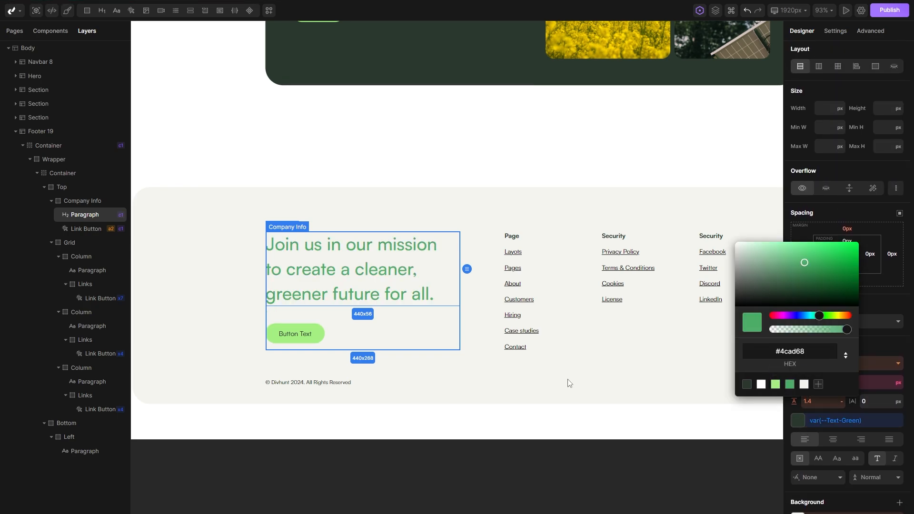
pyautogui.scroll(-2, 421, 284)
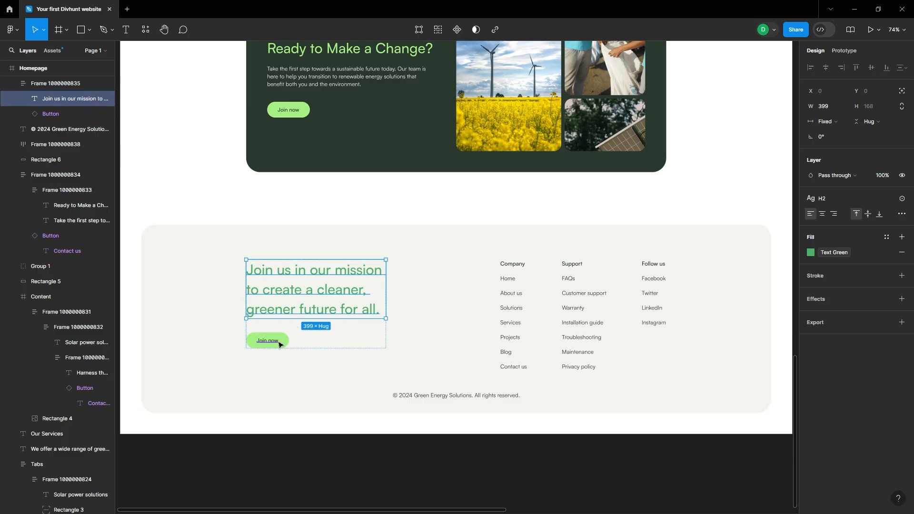
# Change the footer button's text to "Join now" as in the Figma design and save it.
pyautogui.click(280, 344)
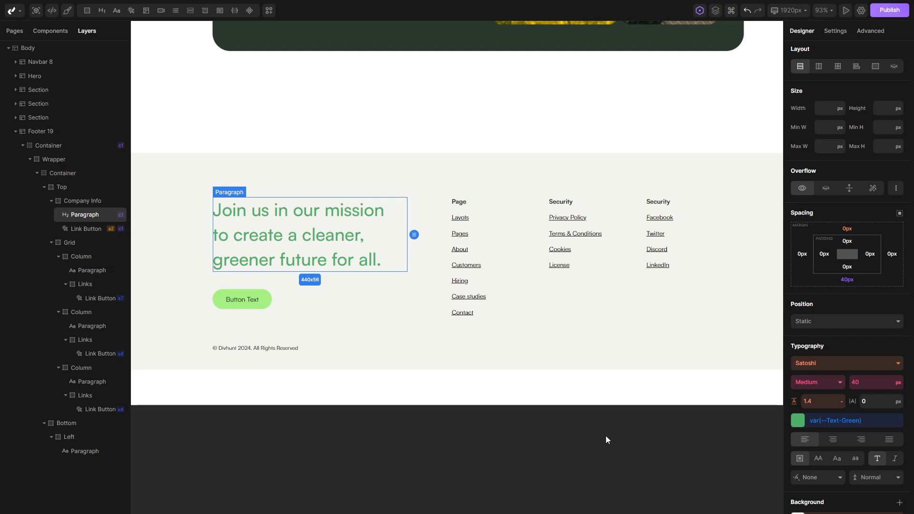
pyautogui.click(241, 302)
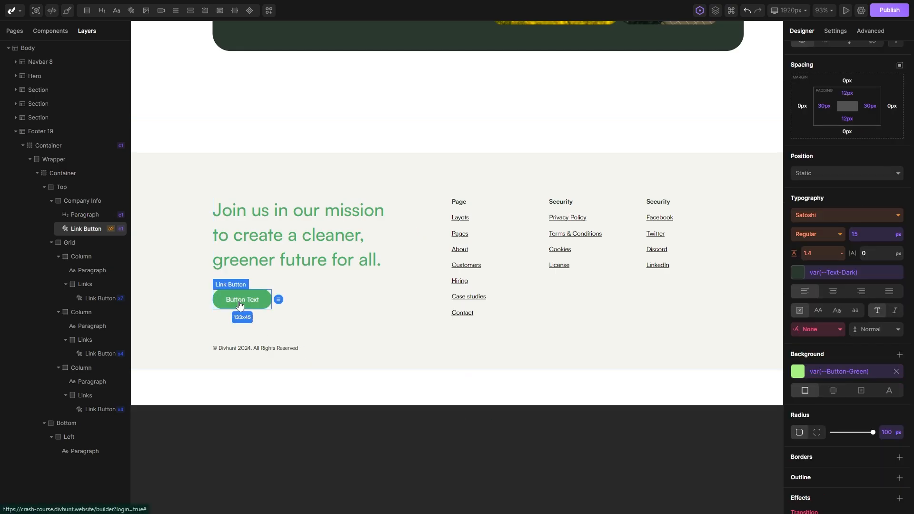
pyautogui.doubleClick(240, 304)
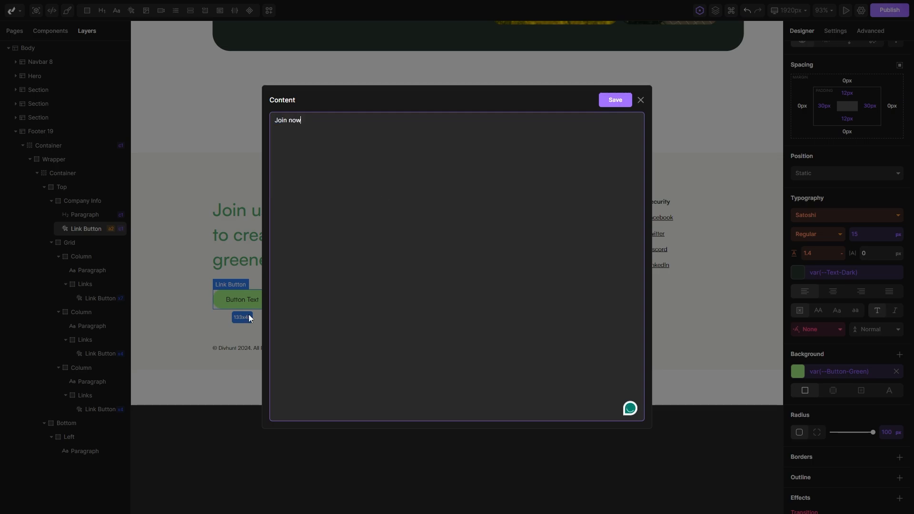
pyautogui.click(614, 100)
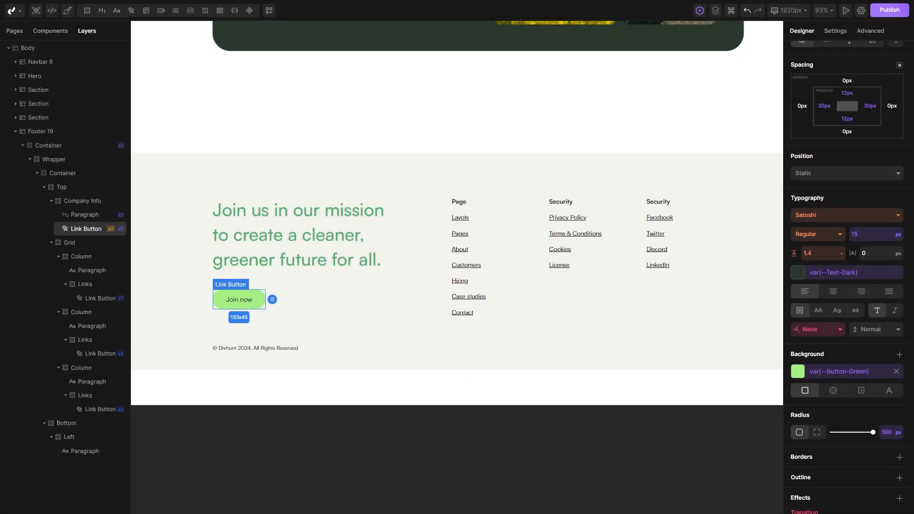
# Check the link columns in the Figma footer, then set the second column's Link Button loop to 7.
pyautogui.moveTo(616, 325); pyautogui.dragTo(594, 319)
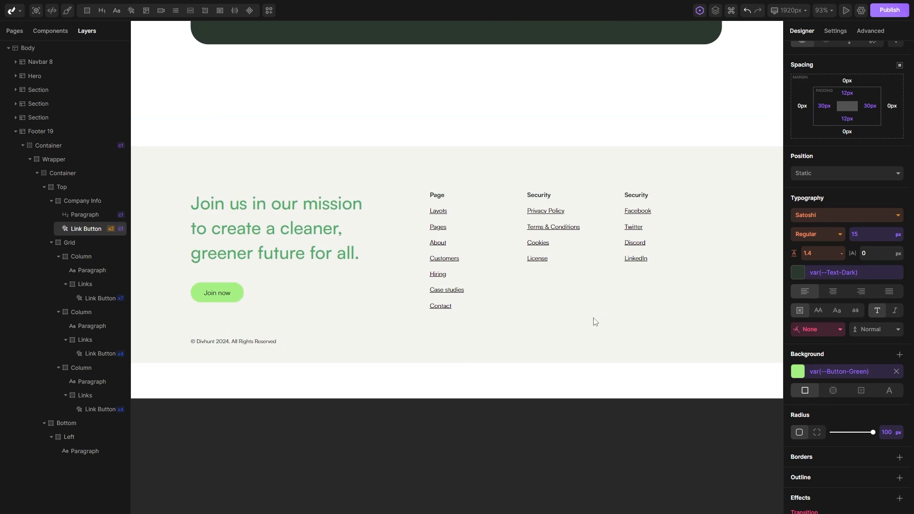
pyautogui.hotkey('alt', 'Tab')
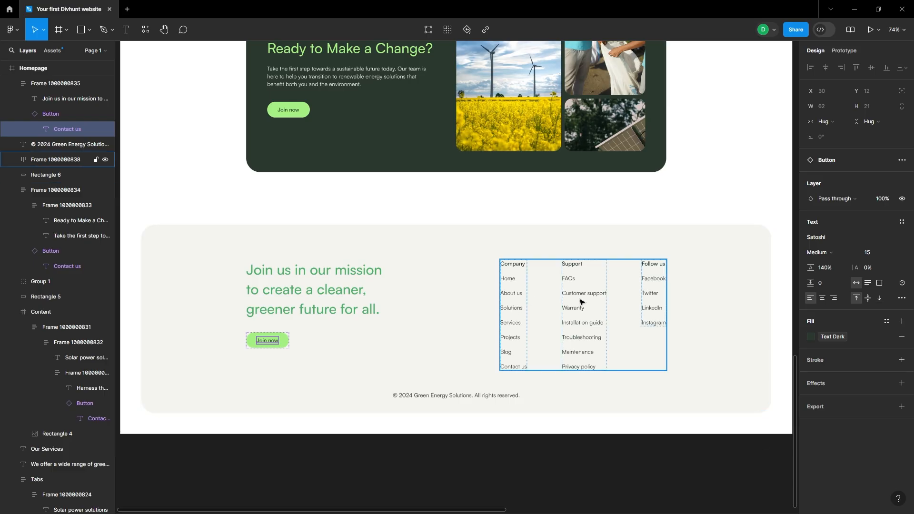
pyautogui.scroll(-1, 582, 302)
pyautogui.scroll(5, 567, 296)
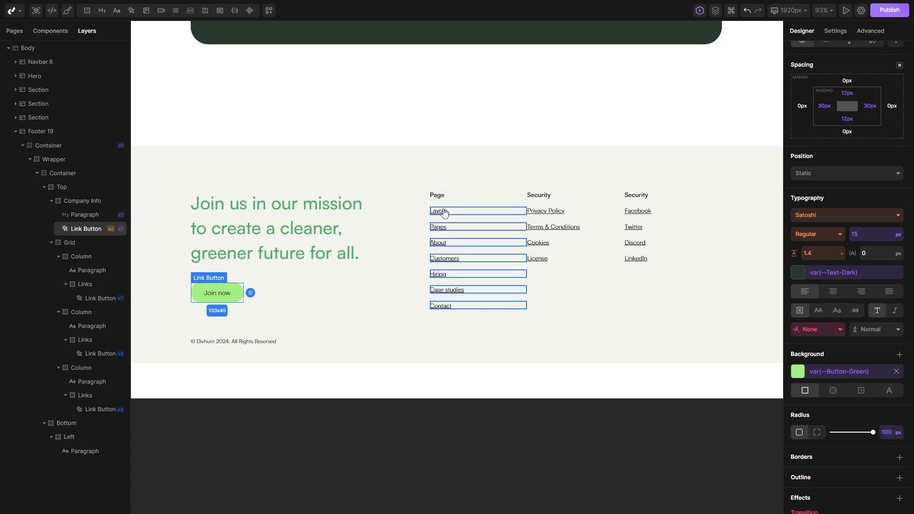
pyautogui.click(101, 298)
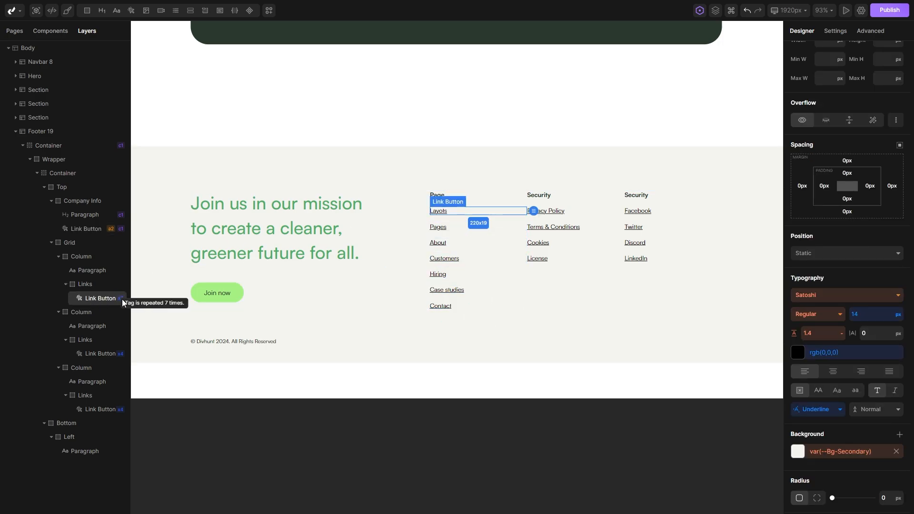
pyautogui.rightClick(100, 354)
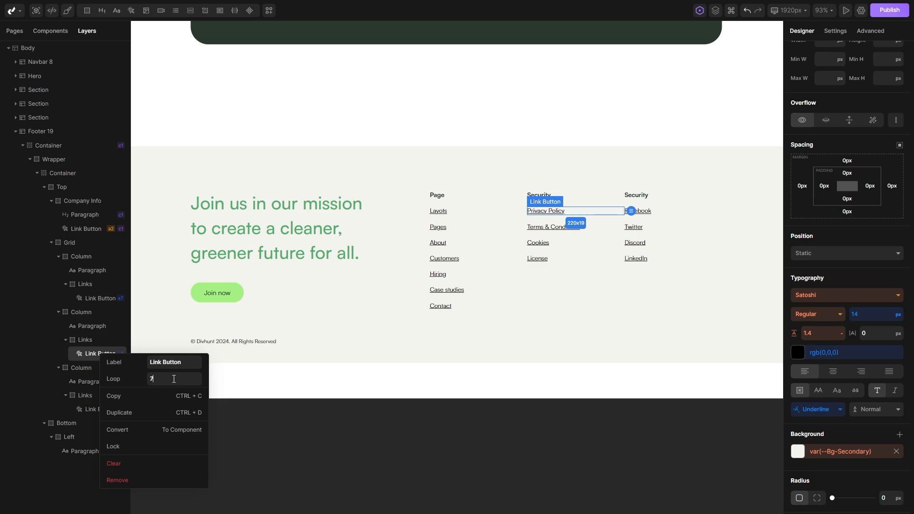
pyautogui.click(88, 395)
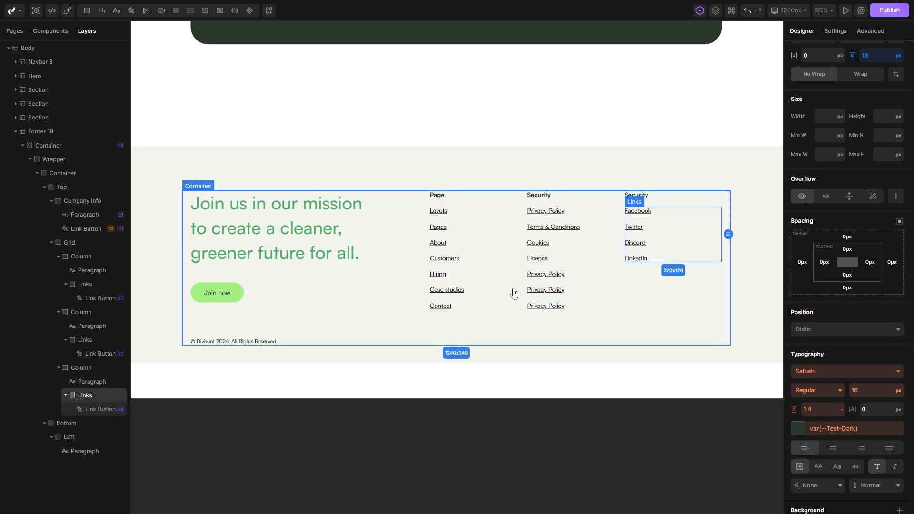
# Reset the text decoration, text color and font size of the first footer column's links.
pyautogui.click(438, 212)
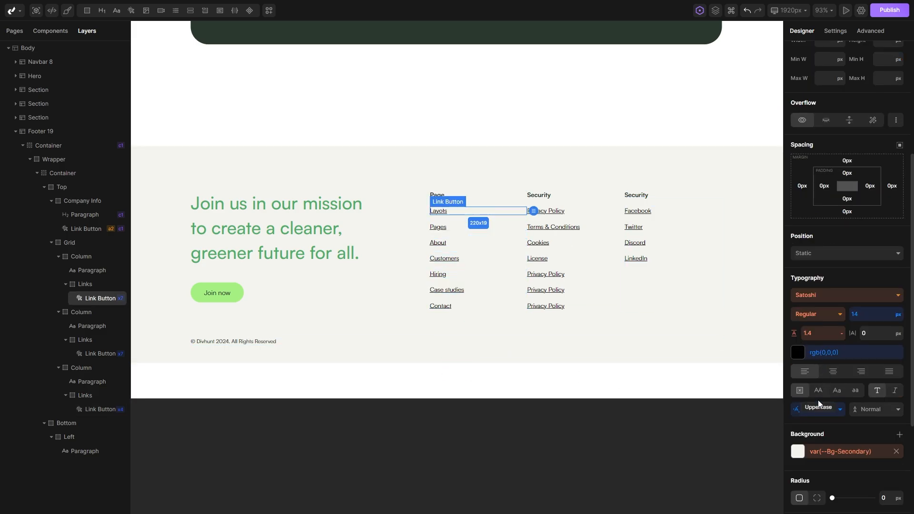
pyautogui.click(818, 416)
pyautogui.click(825, 447)
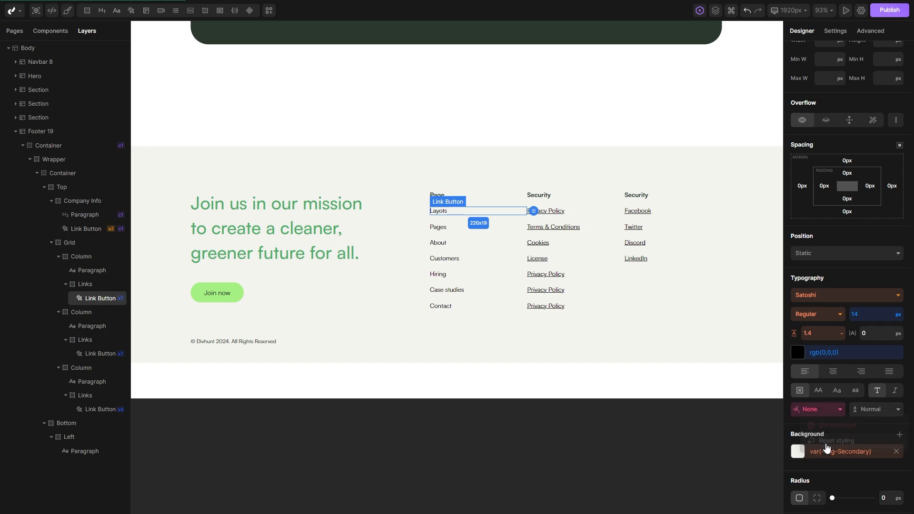
pyautogui.rightClick(822, 356)
pyautogui.click(826, 384)
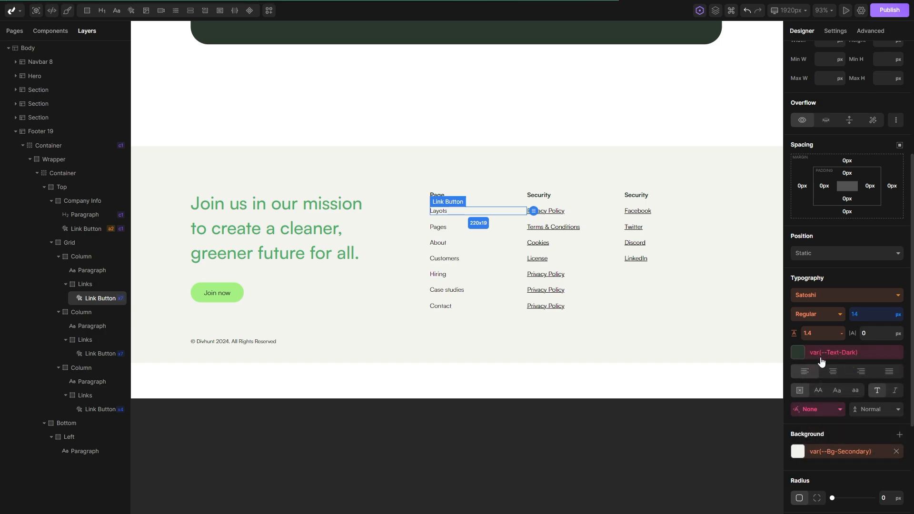
pyautogui.rightClick(876, 314)
pyautogui.click(846, 346)
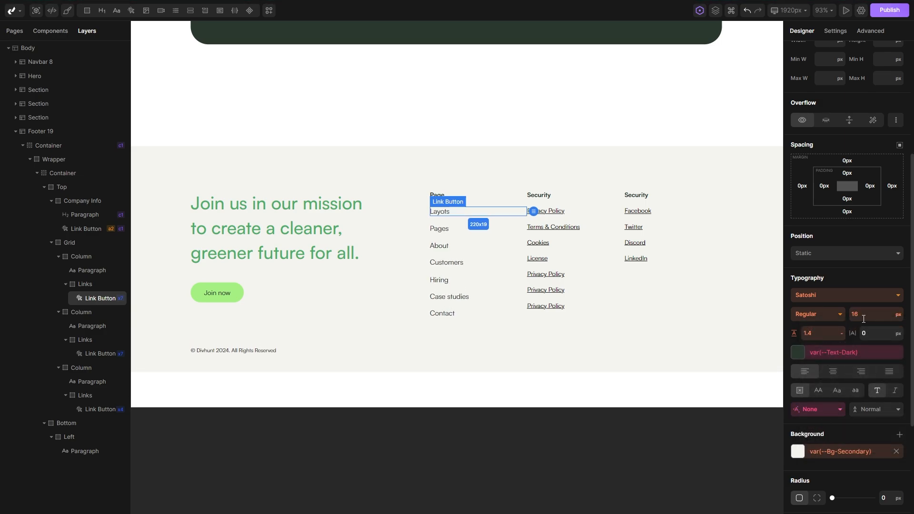
# Reset the text decoration, text color and font size of the second footer column's links.
pyautogui.click(550, 212)
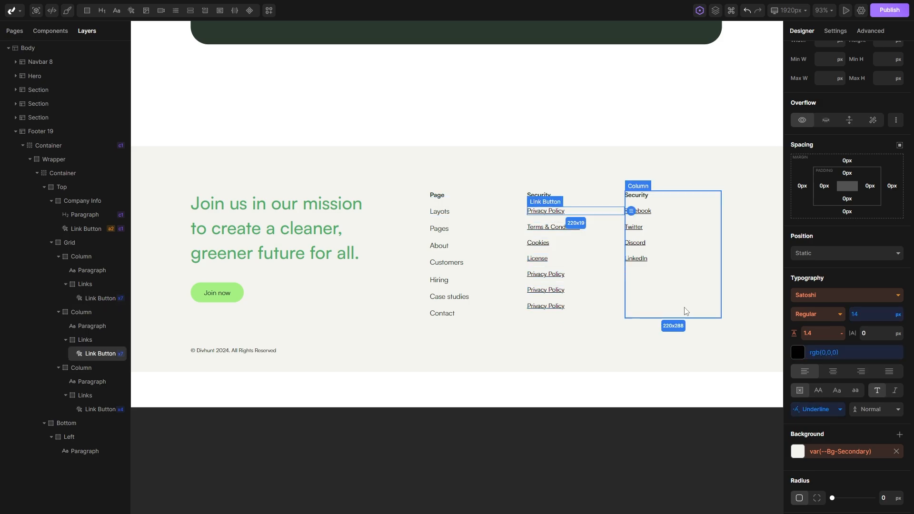
pyautogui.rightClick(818, 410)
pyautogui.click(820, 443)
pyautogui.rightClick(823, 355)
pyautogui.click(831, 383)
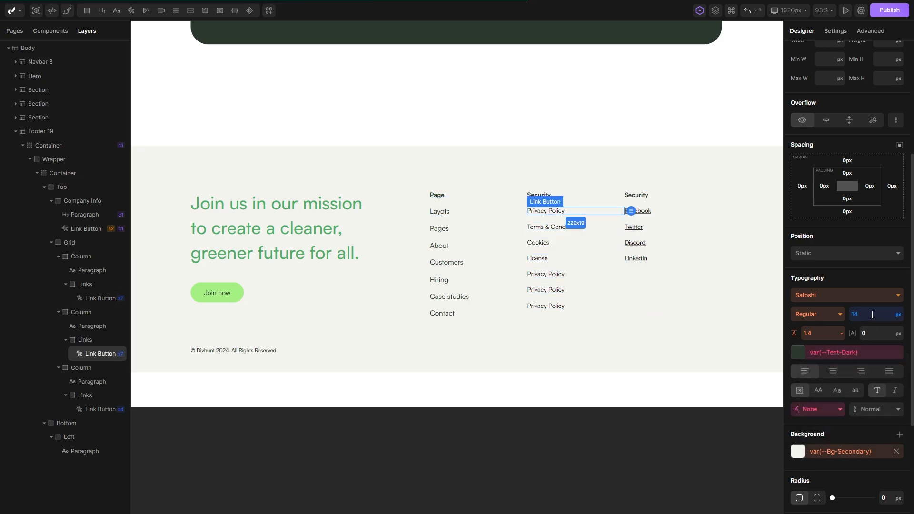
pyautogui.rightClick(855, 317)
pyautogui.click(852, 349)
# Reset the text decoration, text color and font size of the third footer column's links.
pyautogui.click(654, 211)
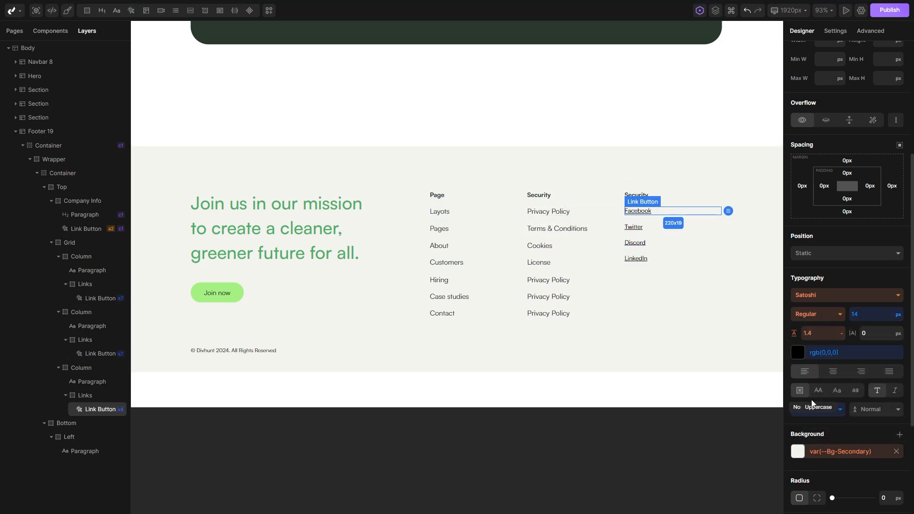
pyautogui.rightClick(818, 409)
pyautogui.click(836, 436)
pyautogui.rightClick(822, 353)
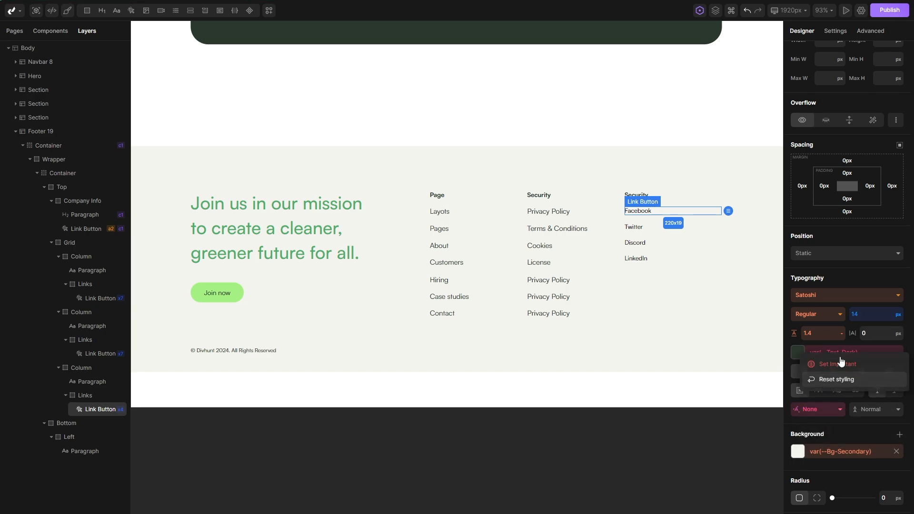
pyautogui.click(833, 380)
pyautogui.rightClick(864, 314)
pyautogui.click(839, 343)
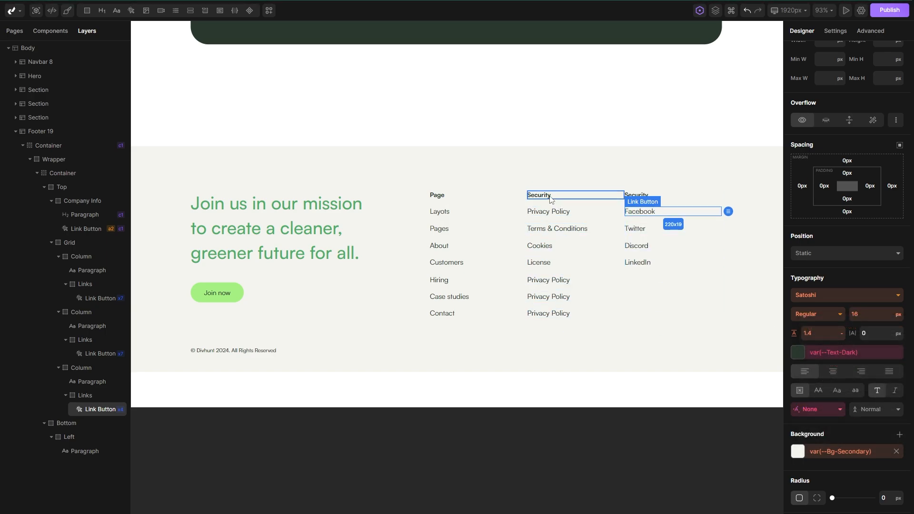
# Reset the font weight and font size of the second footer column's title.
pyautogui.click(530, 196)
pyautogui.rightClick(815, 315)
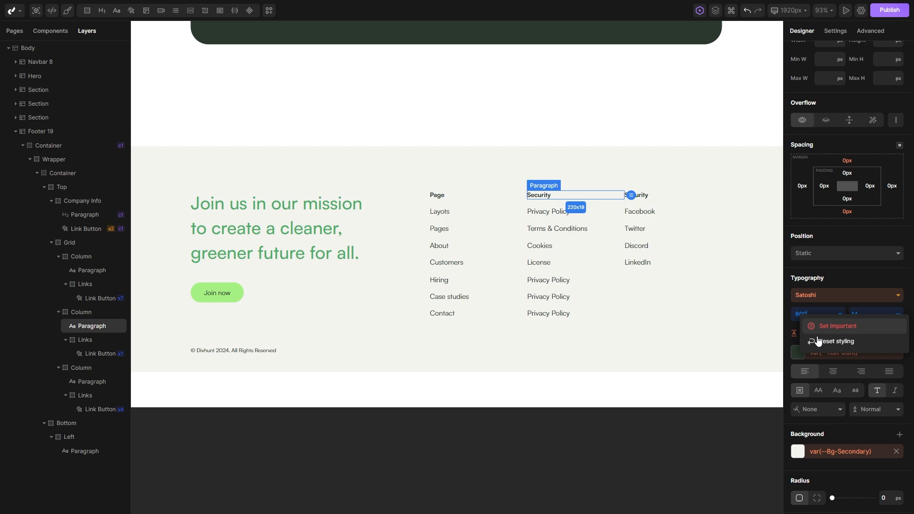
pyautogui.click(831, 341)
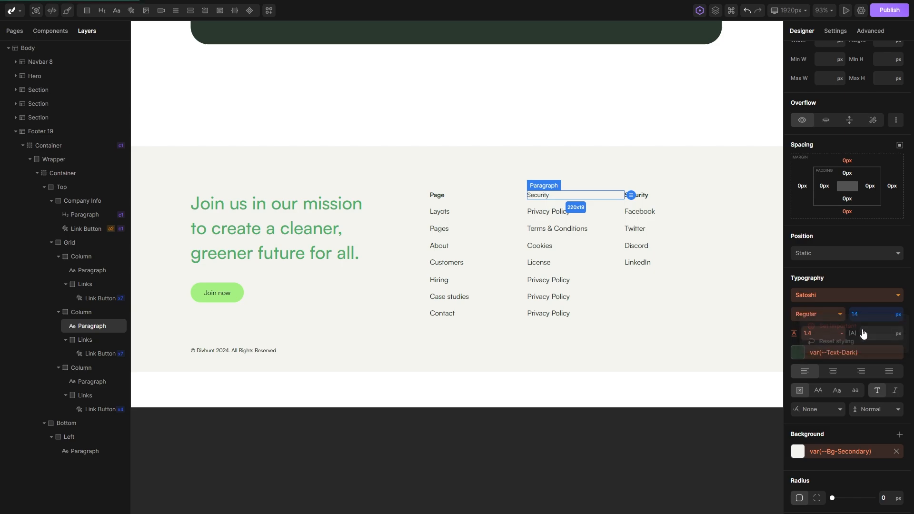
# Reset the font weight and font size of the third footer column's title.
pyautogui.click(636, 195)
pyautogui.rightClick(829, 315)
pyautogui.click(836, 346)
pyautogui.rightClick(871, 315)
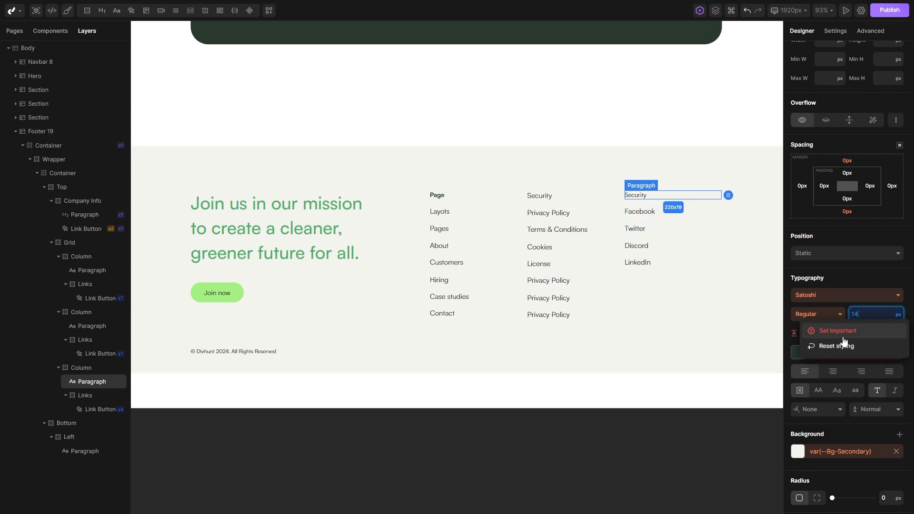
pyautogui.click(837, 346)
# Reset the font weight and font size of the first footer column's title.
pyautogui.click(437, 195)
pyautogui.rightClick(804, 314)
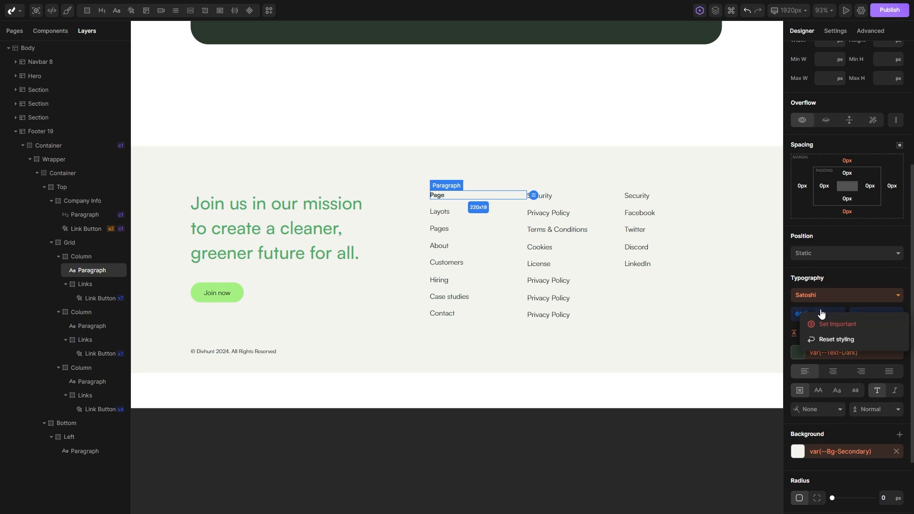
pyautogui.click(815, 340)
pyautogui.rightClick(871, 315)
pyautogui.click(836, 346)
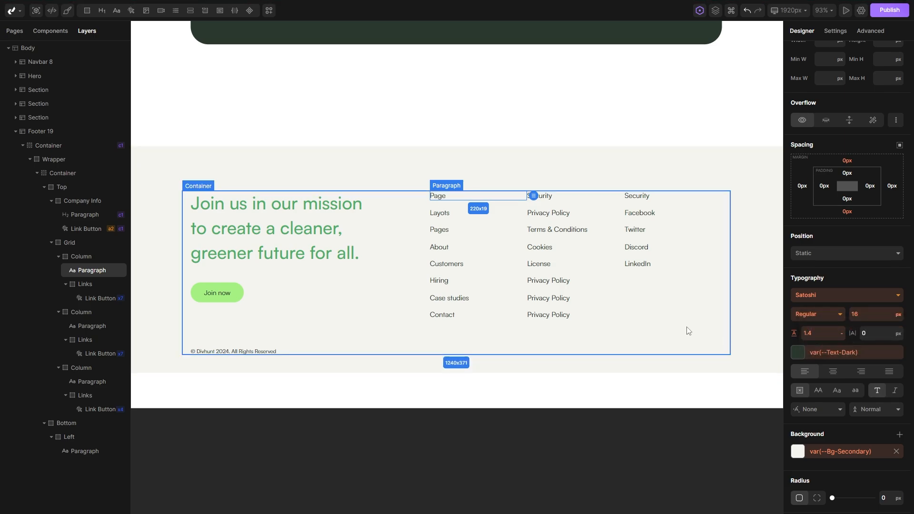
# Check the Company title's text style in the Figma footer, then apply the p-medium class to the first column's title.
pyautogui.moveTo(665, 302); pyautogui.dragTo(657, 304)
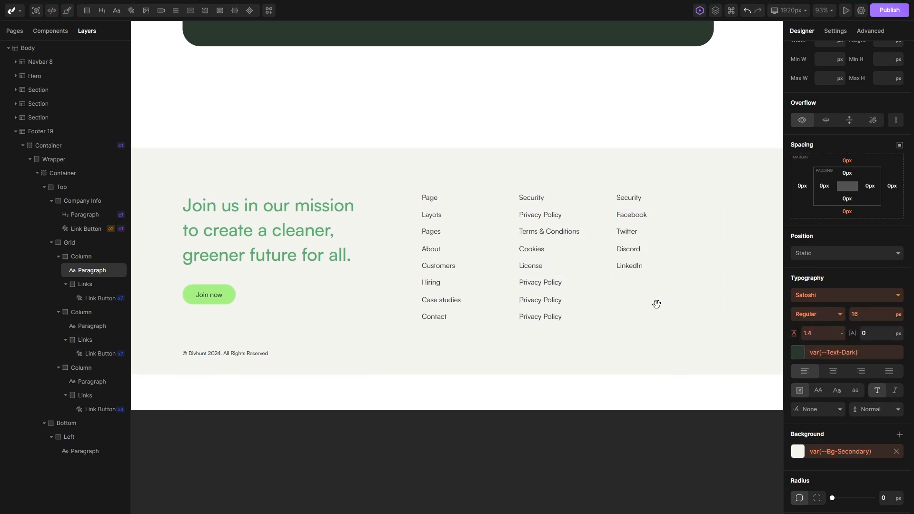
pyautogui.hotkey('alt', 'Tab')
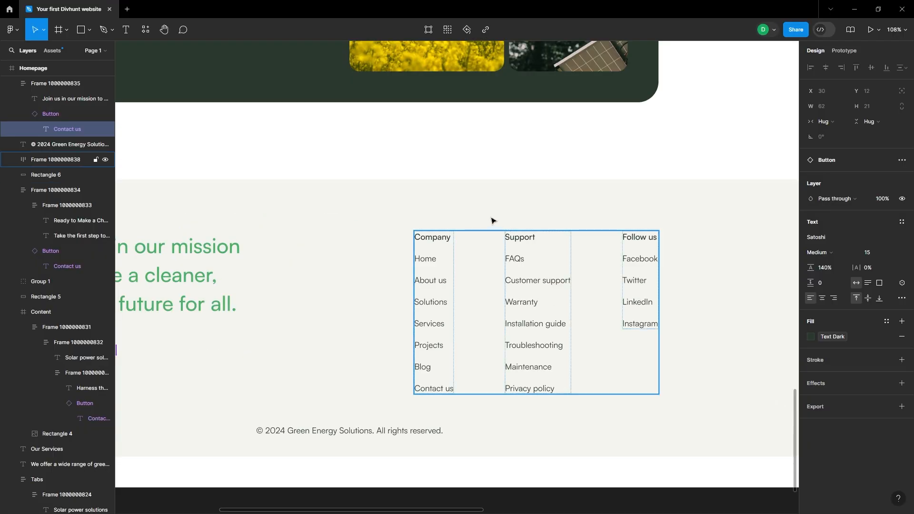
pyautogui.click(434, 239)
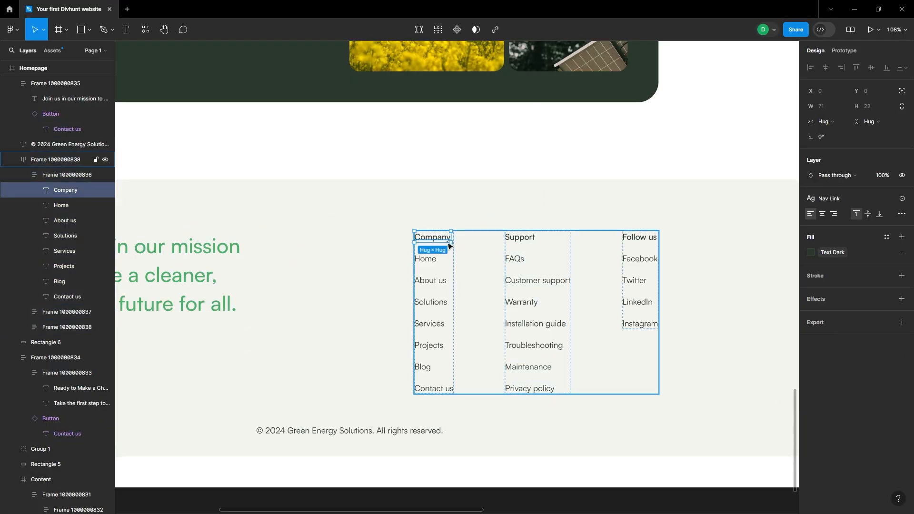
pyautogui.hotkey('alt', 'Tab')
pyautogui.click(822, 69)
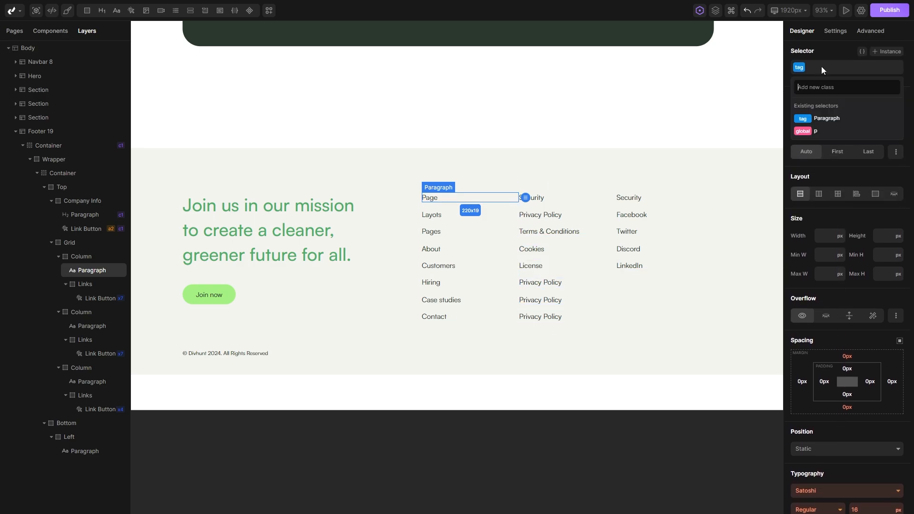
pyautogui.write('p-')
pyautogui.click(806, 119)
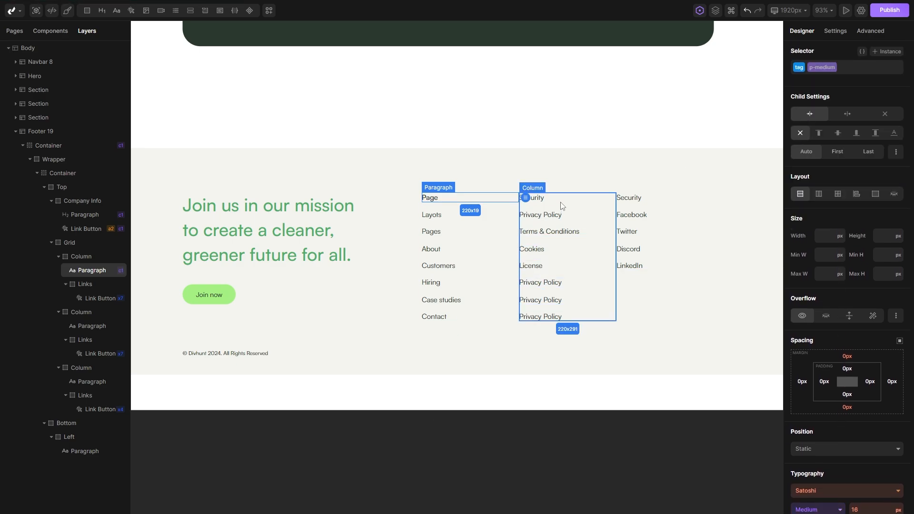
# Apply the p-medium class to the second footer column's title.
pyautogui.click(532, 197)
pyautogui.scroll(5, 829, 119)
pyautogui.click(839, 70)
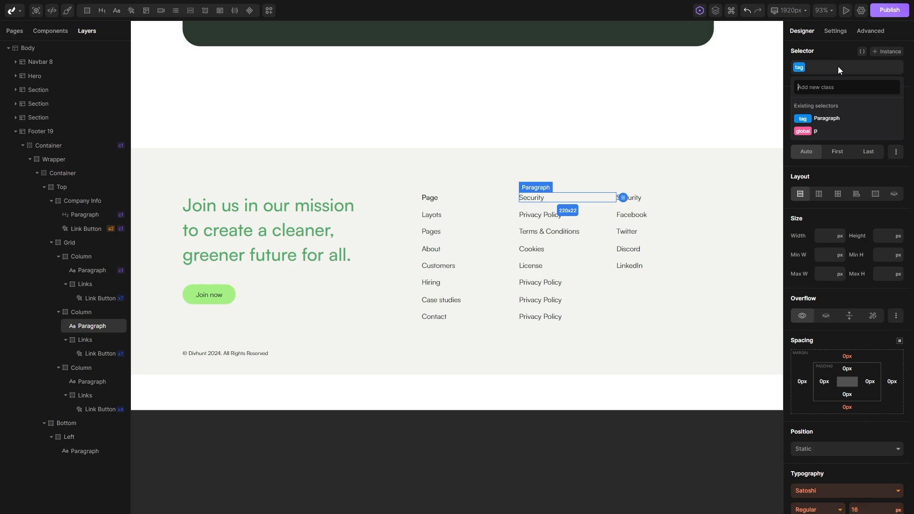
pyautogui.write('p')
pyautogui.click(816, 143)
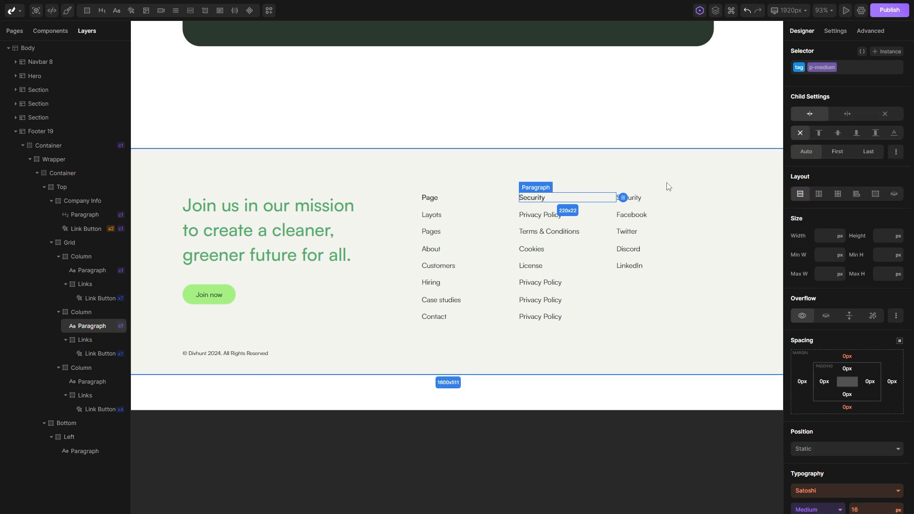
# Apply the p-medium class to the third footer column's title.
pyautogui.click(628, 197)
pyautogui.scroll(5, 825, 119)
pyautogui.click(826, 73)
pyautogui.write('p')
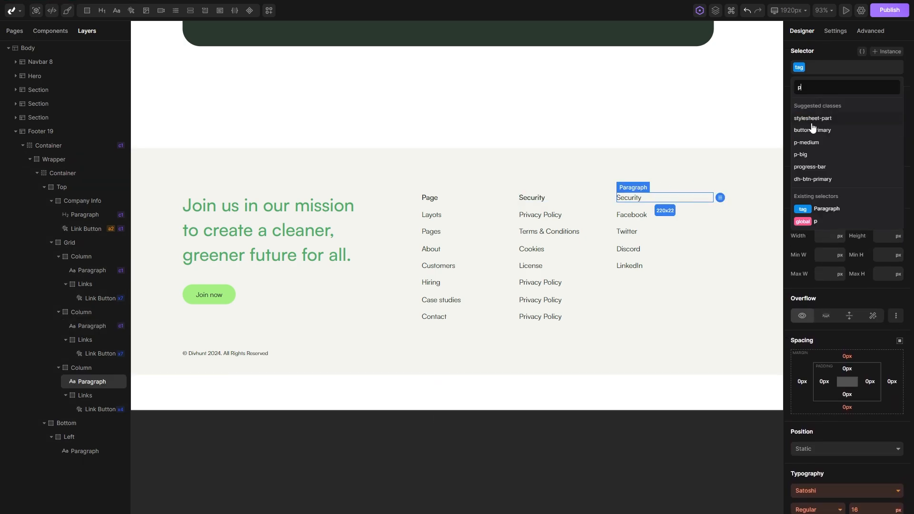
pyautogui.click(810, 145)
# Measure the spacing between Company and Home in Figma, then set the first footer column's vertical gap to 20 px.
pyautogui.click(678, 318)
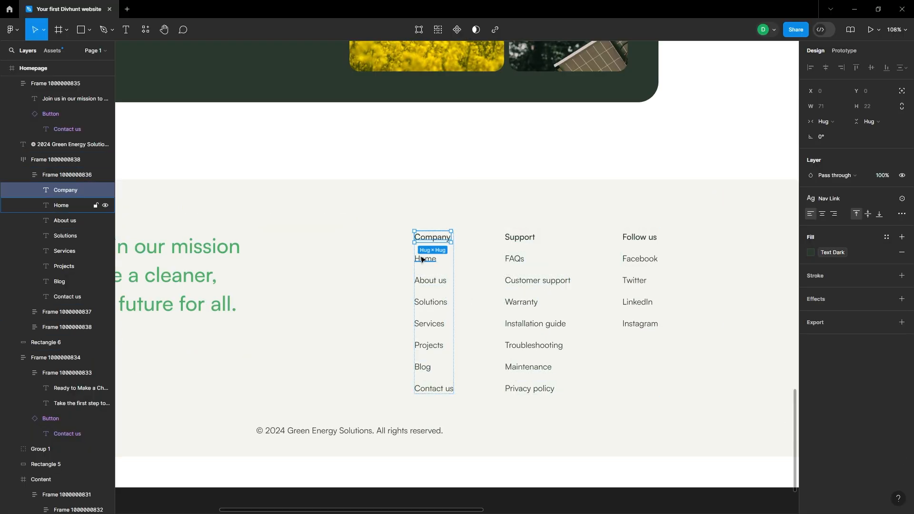
pyautogui.click(426, 259)
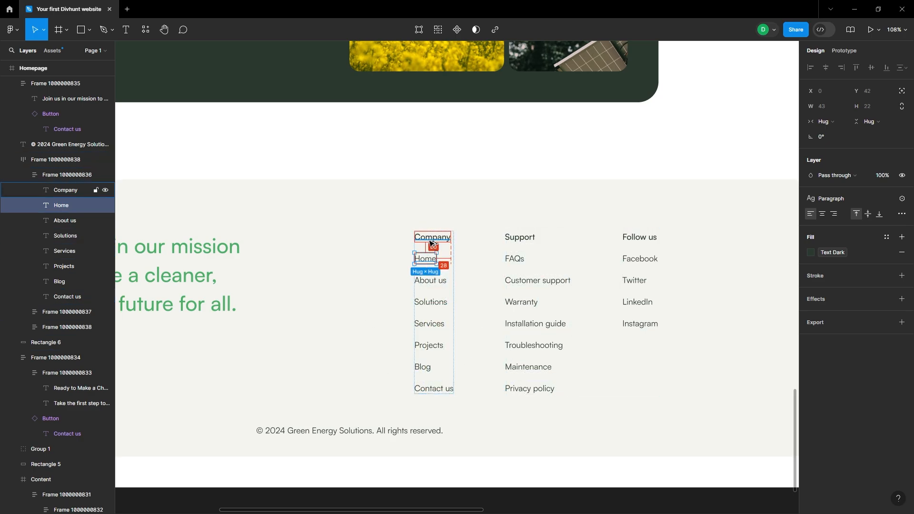
pyautogui.hotkey('alt', 'Tab')
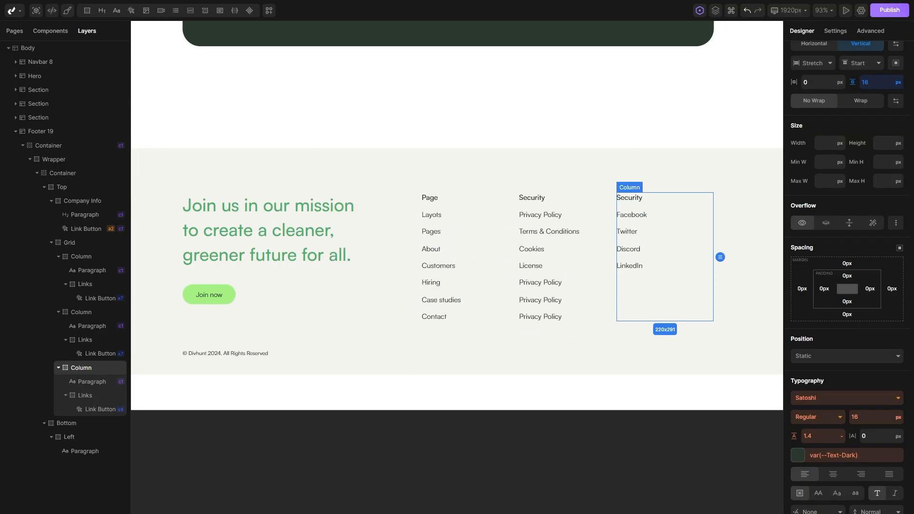
pyautogui.click(445, 211)
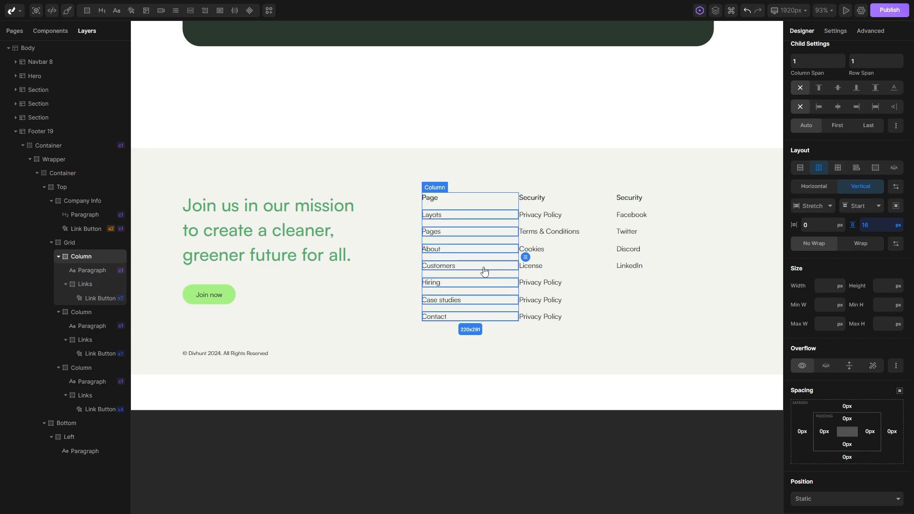
pyautogui.write('20')
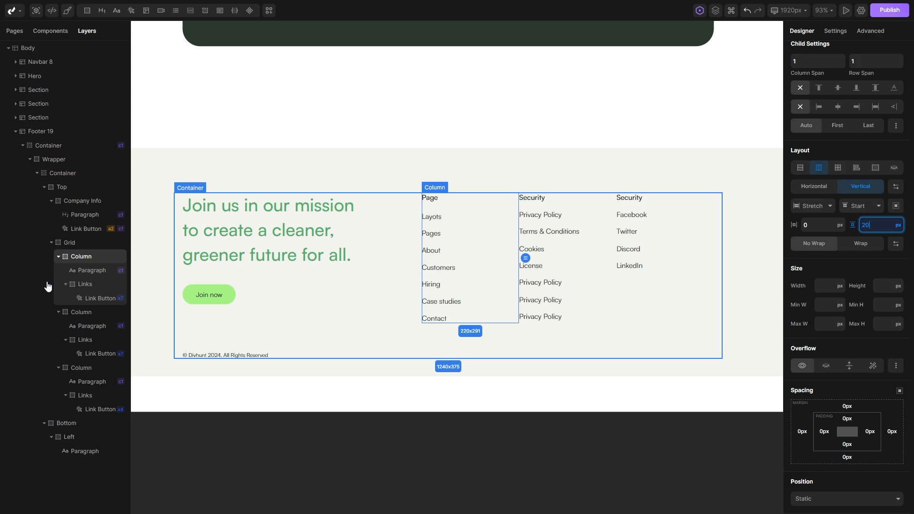
# Set the vertical gap of the first column's Links wrapper to 20 px.
pyautogui.click(78, 288)
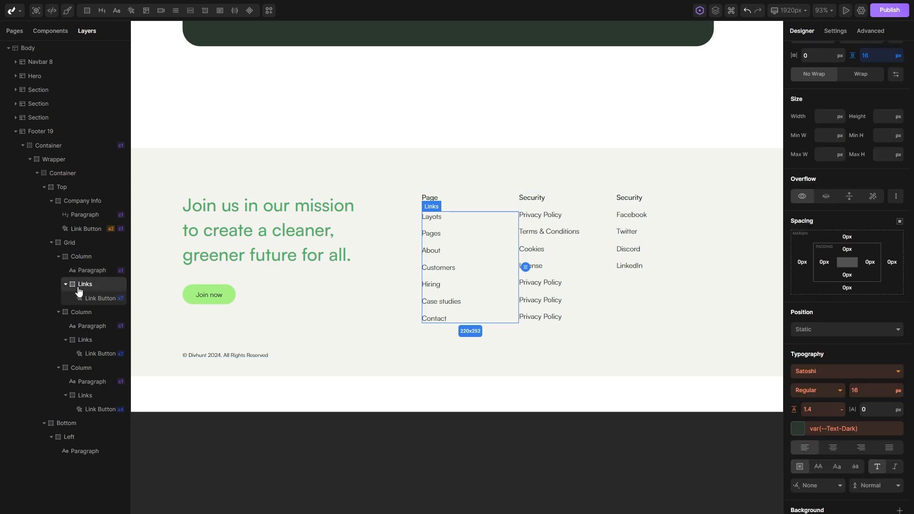
pyautogui.scroll(5, 865, 310)
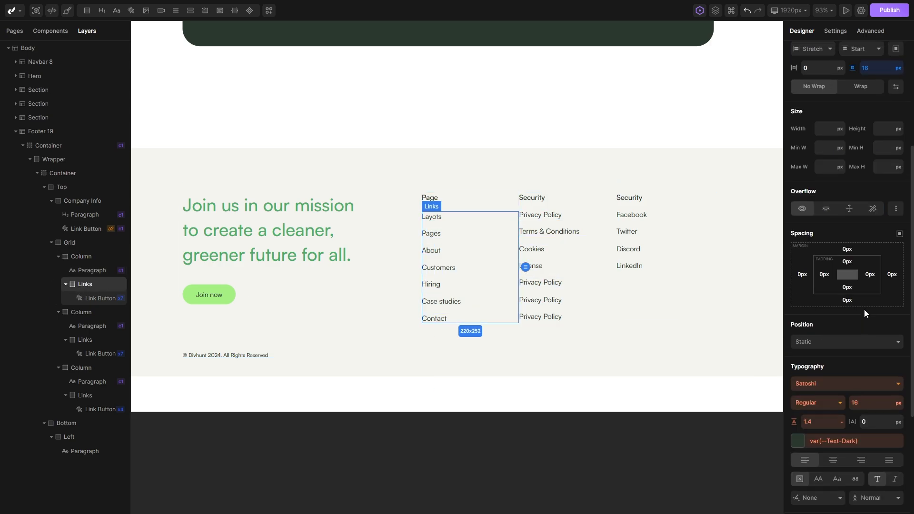
pyautogui.click(868, 251)
pyautogui.write('20')
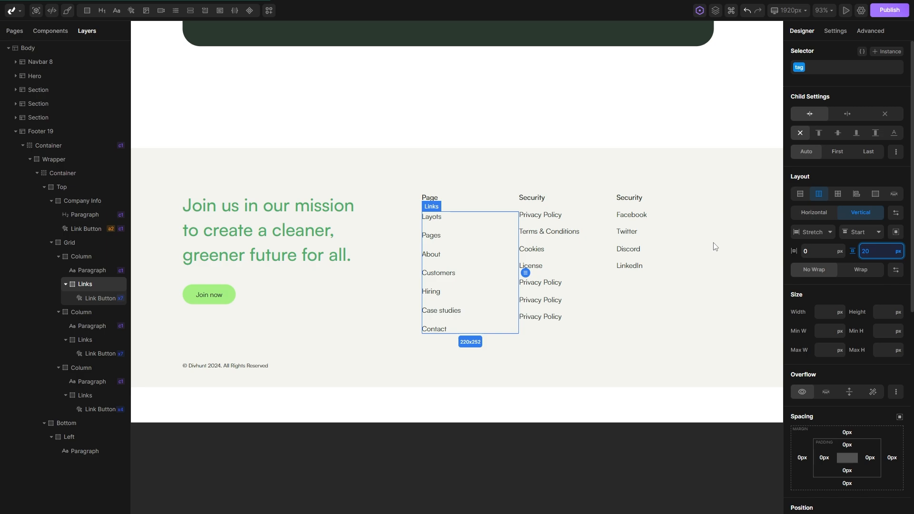
# Set the vertical gap to 20 px for the second and third footer columns and their Links wrappers.
pyautogui.click(547, 206)
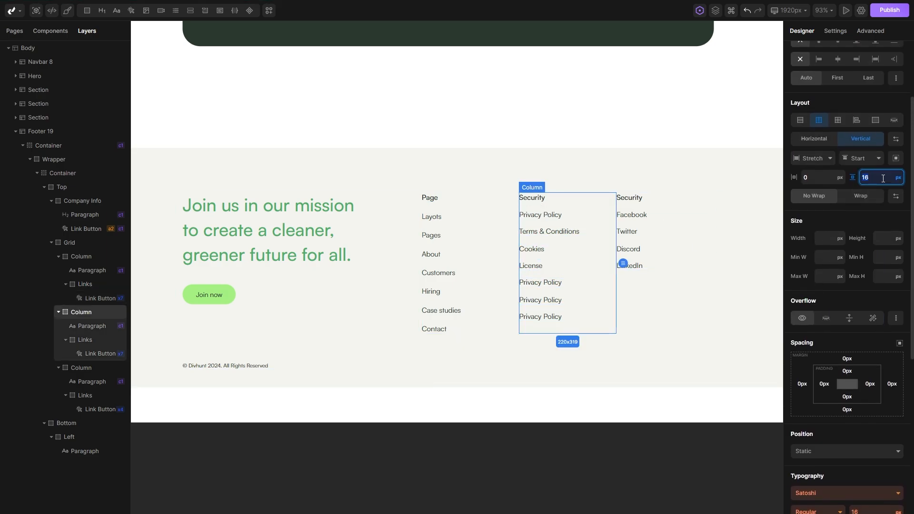
pyautogui.write('0')
pyautogui.click(636, 209)
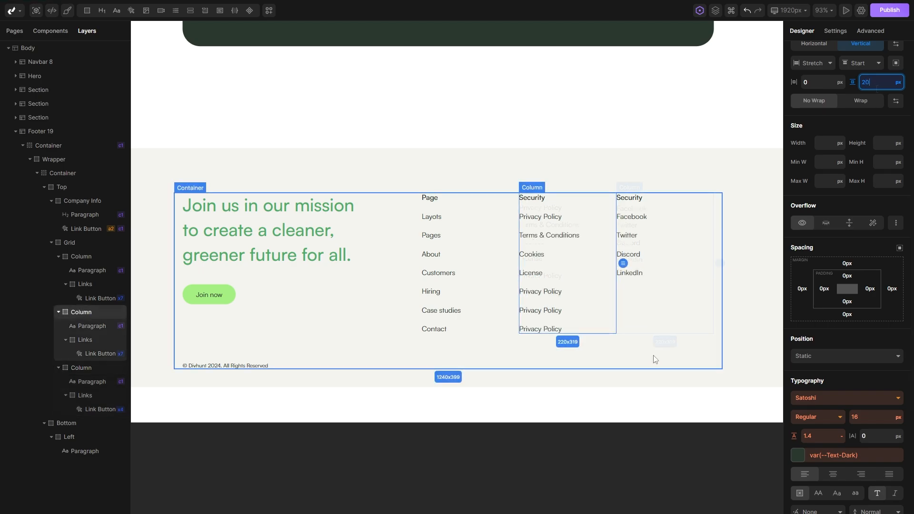
# Inspect the layout and widths of the footer's link columns and of the Grid that contains them.
pyautogui.click(655, 364)
pyautogui.scroll(1, 655, 347)
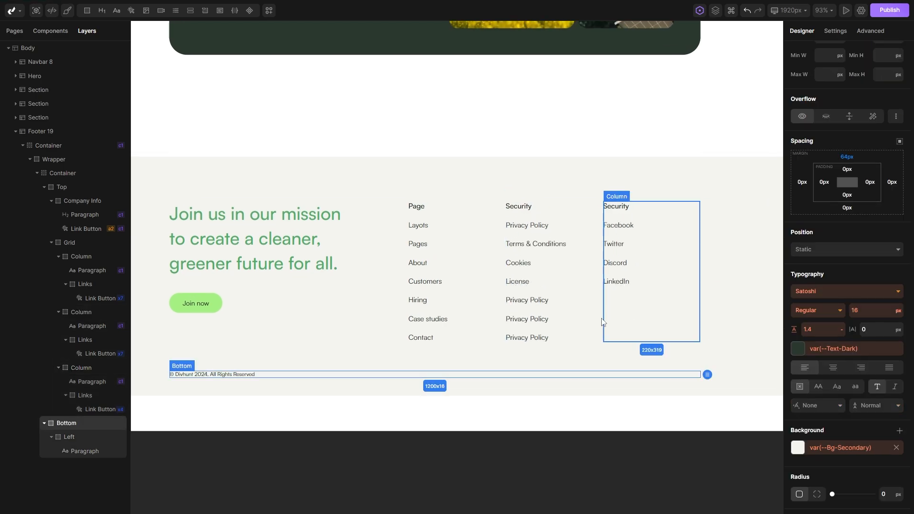
pyautogui.hscroll(1, 619, 309)
pyautogui.click(414, 212)
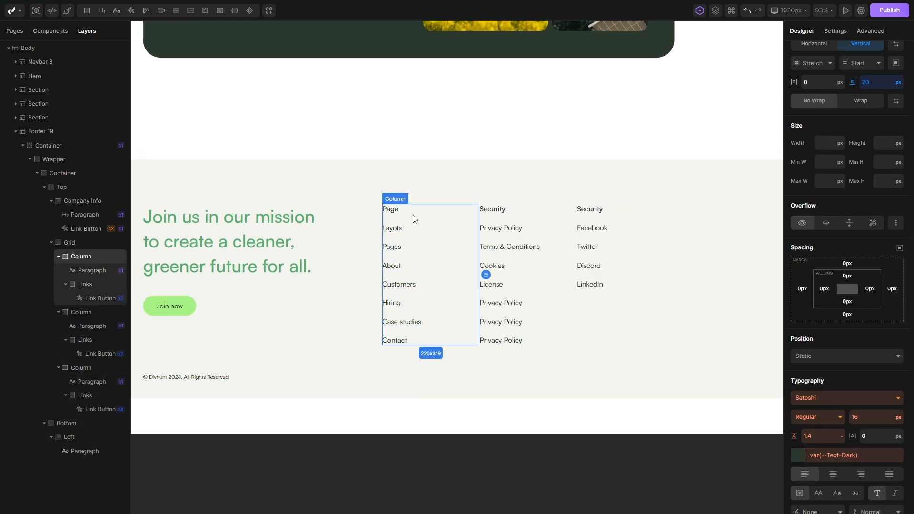
pyautogui.click(535, 220)
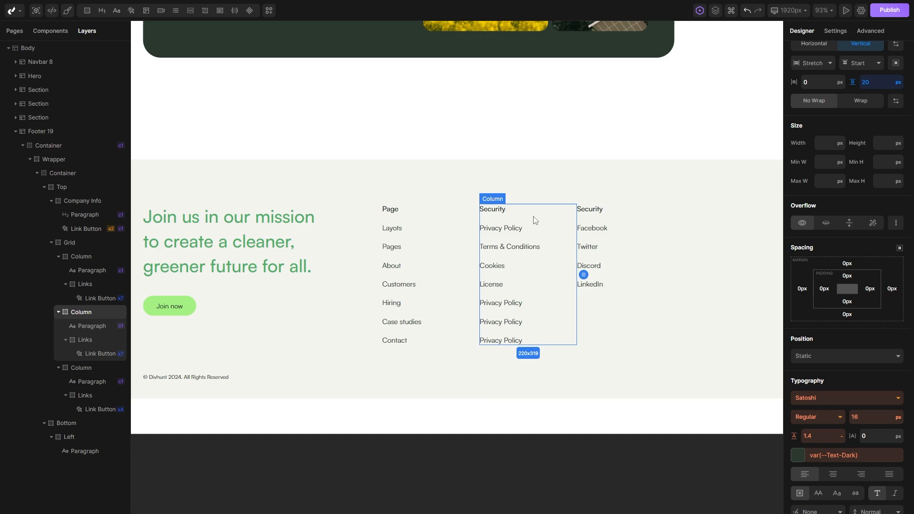
pyautogui.click(463, 221)
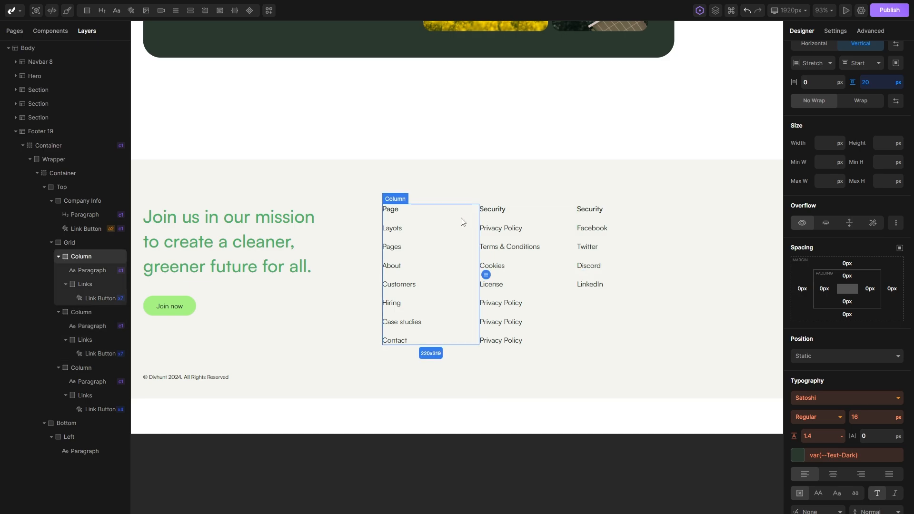
pyautogui.click(69, 242)
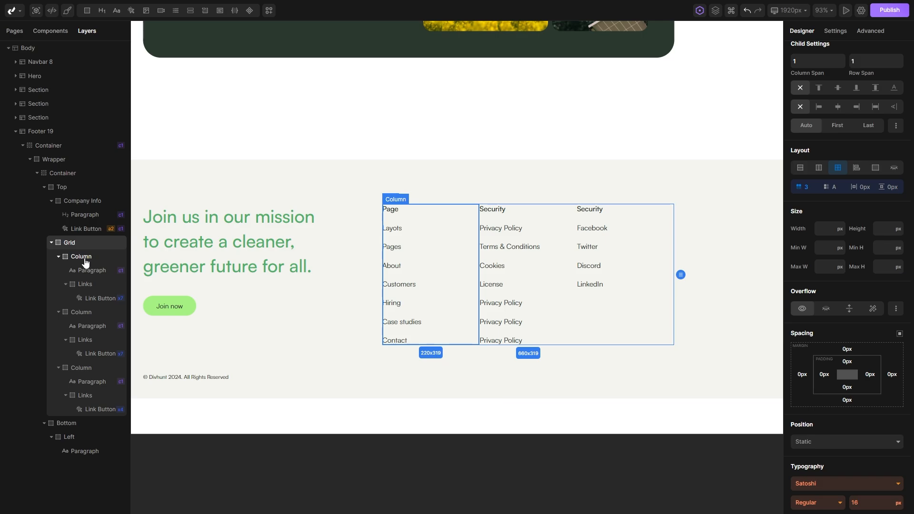
pyautogui.click(536, 223)
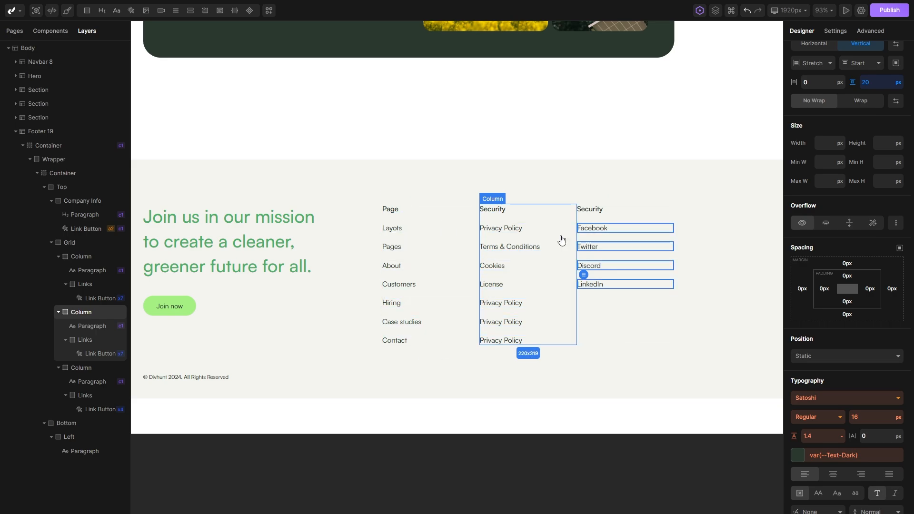
# Switch the Grid wrapper around the footer's link columns to a horizontal flex layout.
pyautogui.click(74, 244)
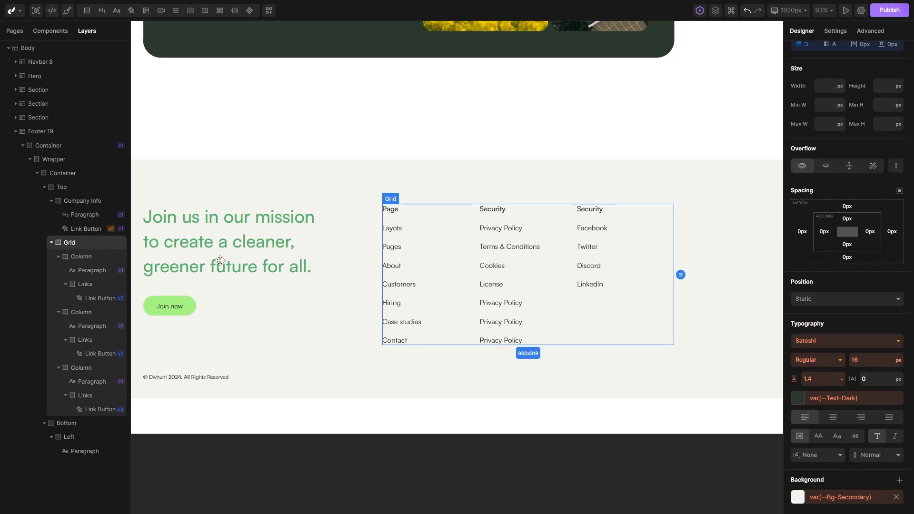
pyautogui.scroll(4, 847, 205)
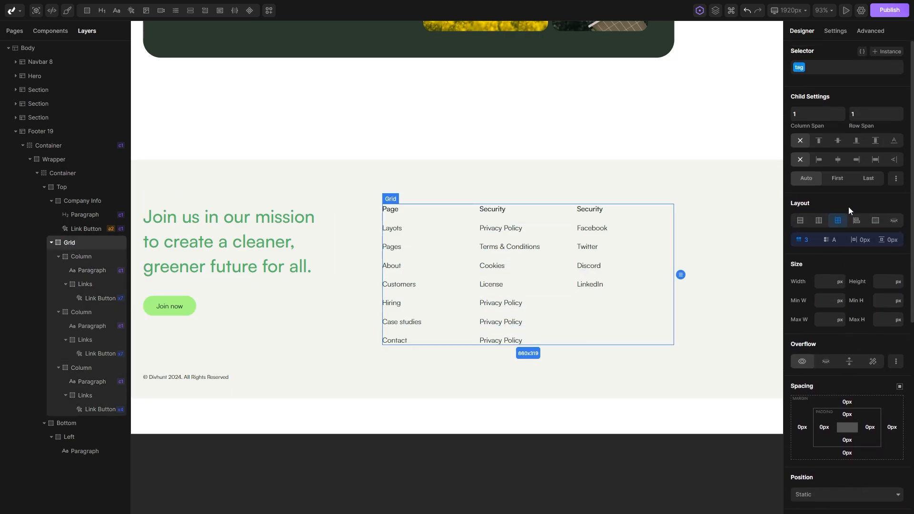
pyautogui.click(819, 221)
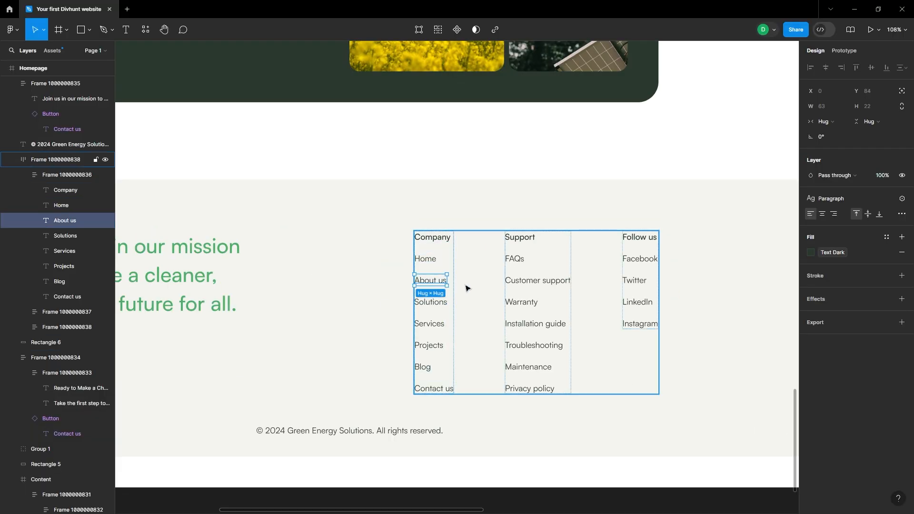
# Measure the spacing between the Company and Support columns in Figma, then set the Grid wrapper's horizontal gap to 100 px.
pyautogui.click(445, 238)
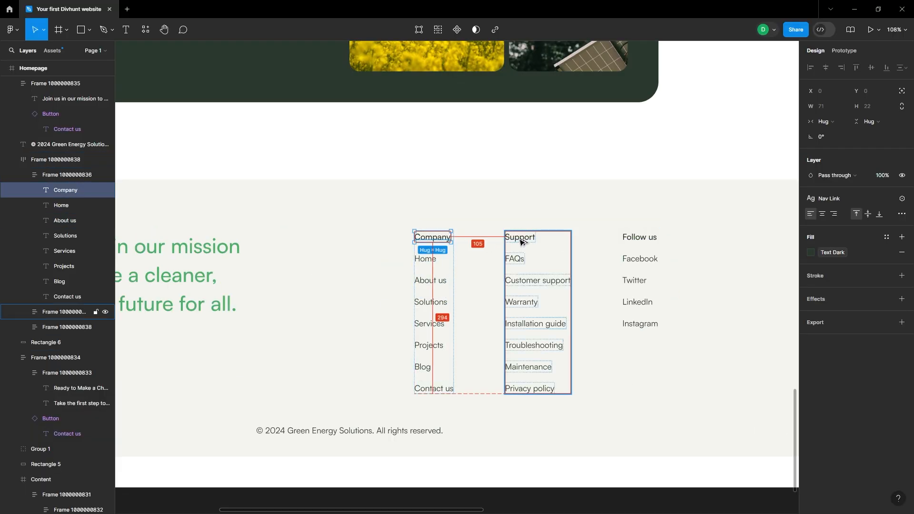
pyautogui.click(451, 260)
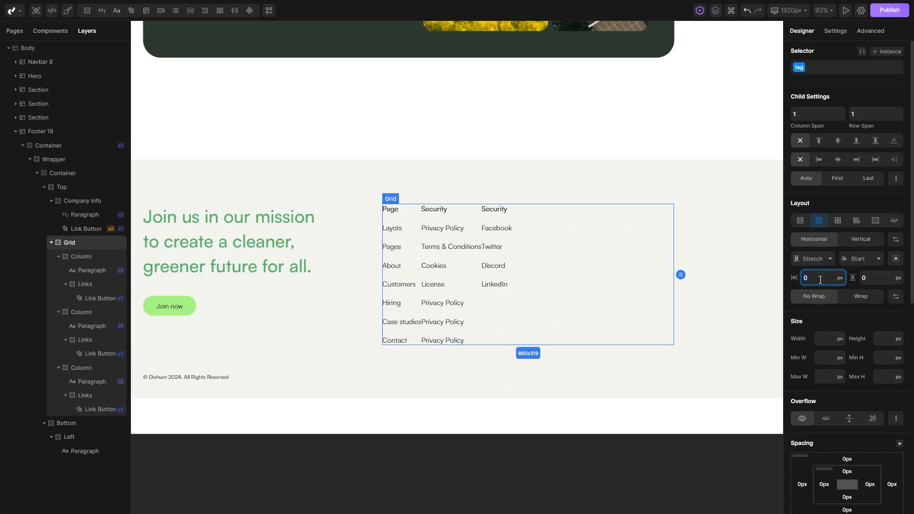
pyautogui.write('100')
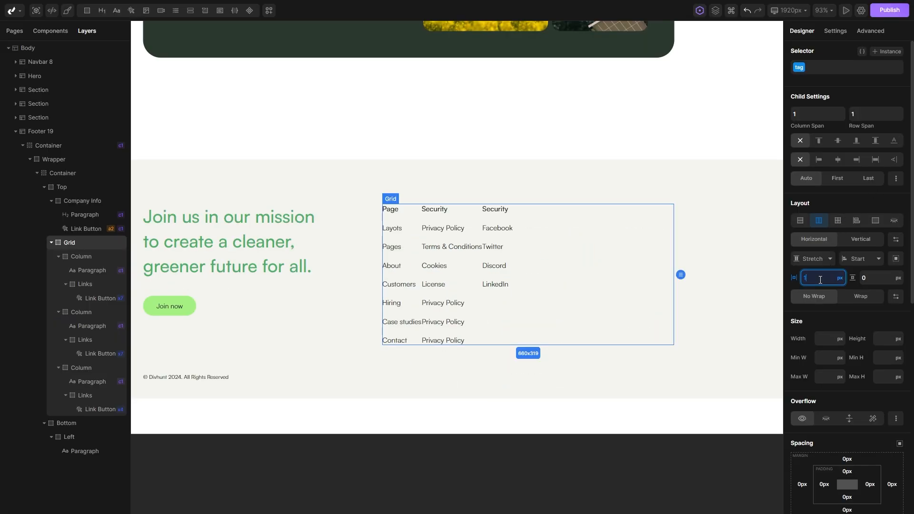
# Justify the footer's Grid wrapper to End so its link columns line up with the container's far edge.
pyautogui.click(861, 263)
pyautogui.click(827, 334)
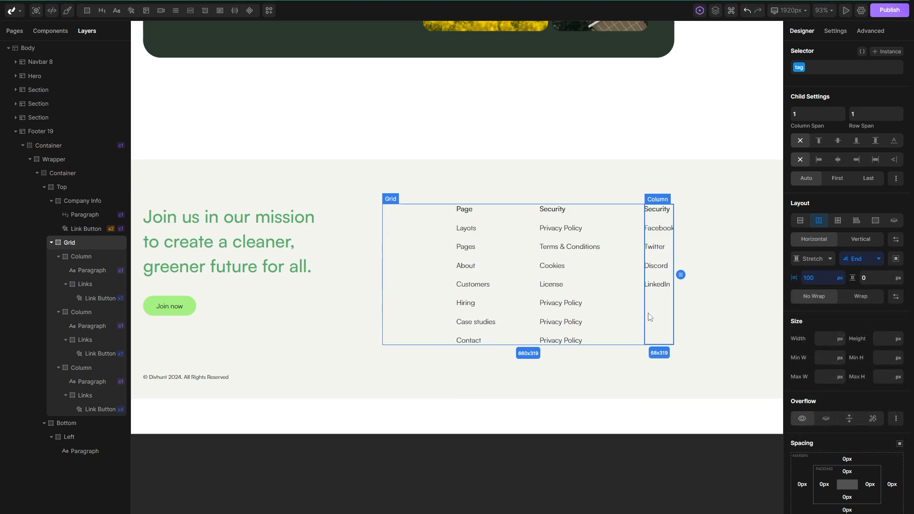
pyautogui.scroll(-5, 466, 354)
pyautogui.scroll(4, 461, 350)
# Copy the copyright line from the Figma footer and replace the Divhunt footer's bottom paragraph with "© 2024 Green Energy Solutions. All rights reserved.".
pyautogui.moveTo(459, 351); pyautogui.dragTo(491, 329)
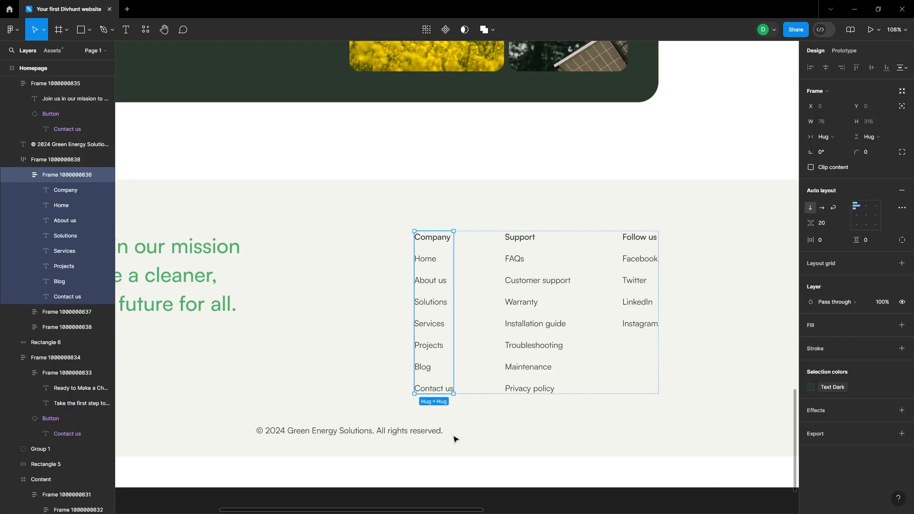
pyautogui.scroll(-3, 474, 351)
pyautogui.click(467, 349)
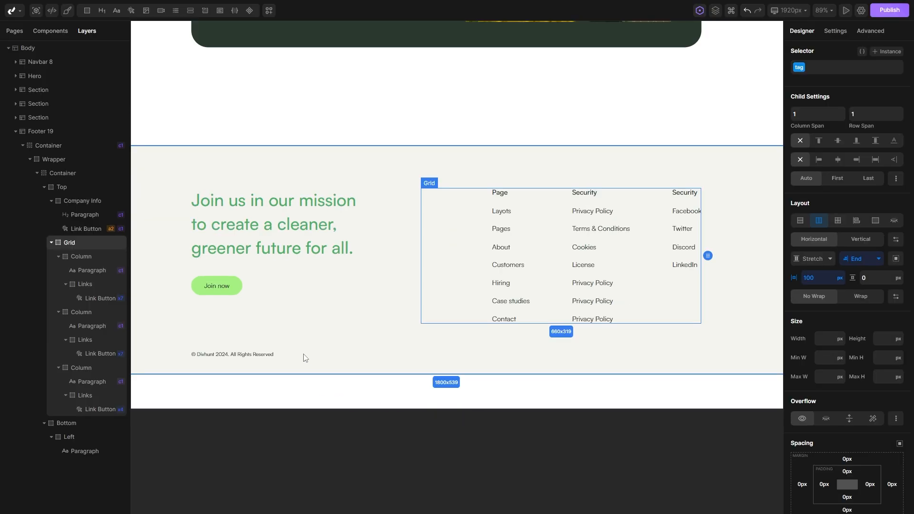
pyautogui.click(259, 355)
pyautogui.click(835, 31)
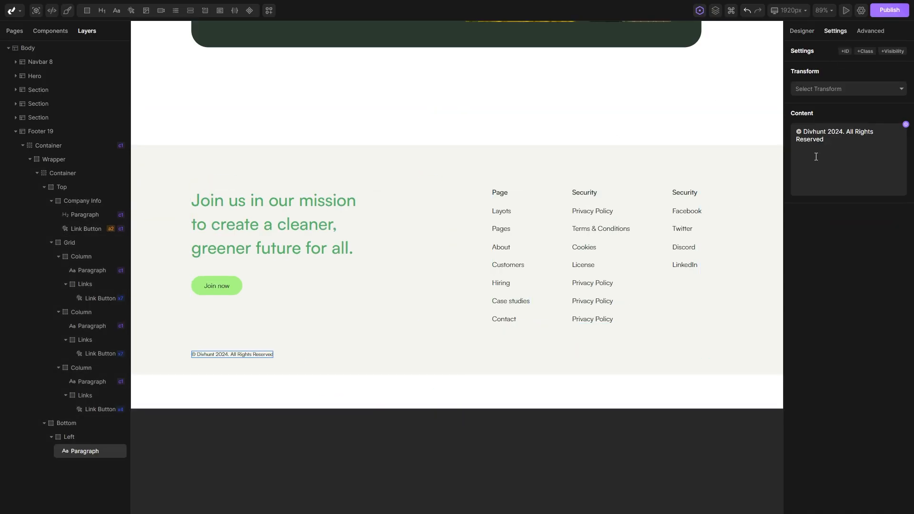
pyautogui.hotkey('ctrl', 'v')
# Justify the contents of the footer's Bottom wrapper to Center so the copyright line sits in the middle.
pyautogui.click(802, 31)
pyautogui.scroll(-4, 839, 309)
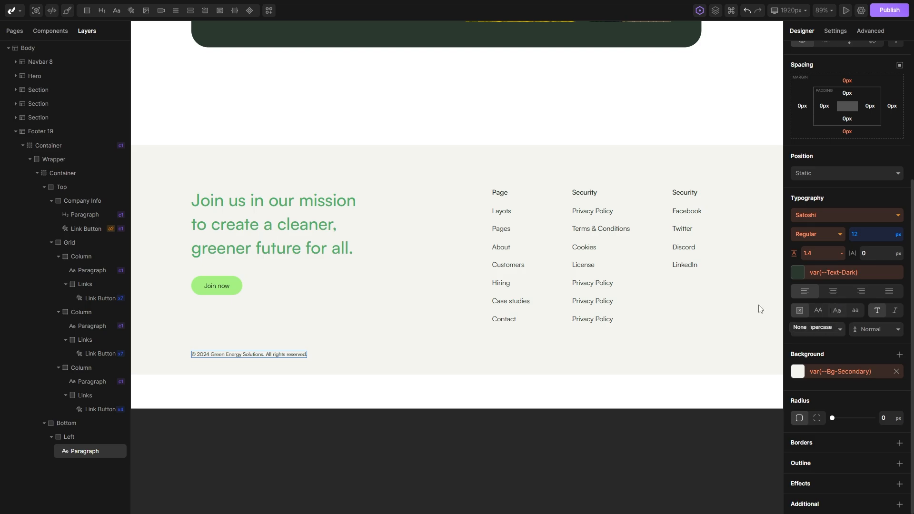
pyautogui.click(71, 437)
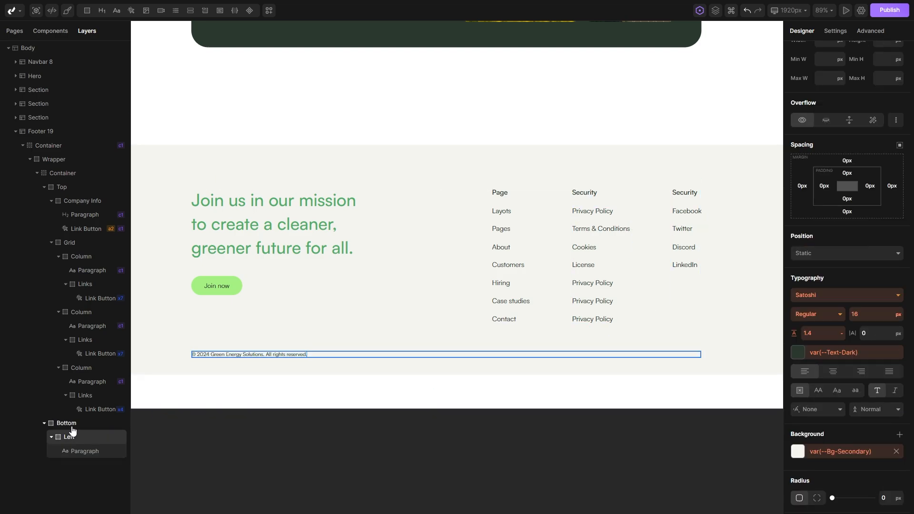
pyautogui.click(70, 424)
pyautogui.scroll(4, 838, 255)
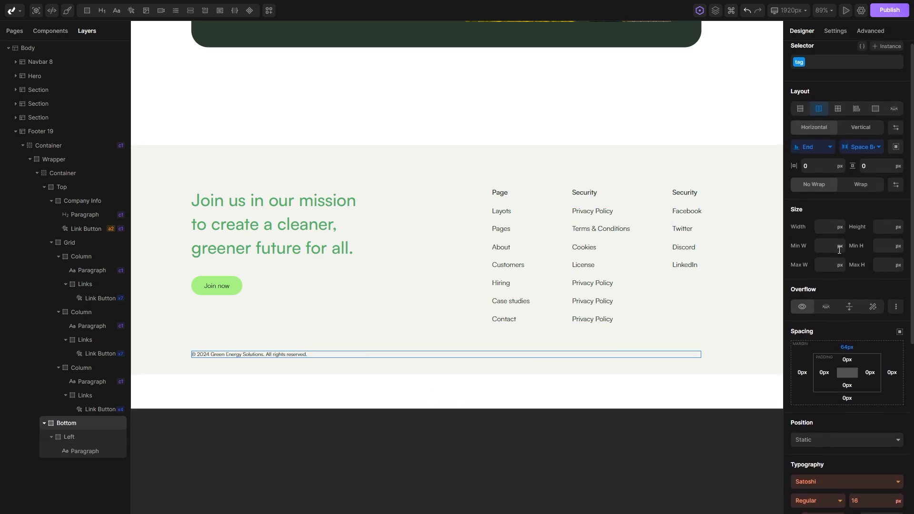
pyautogui.click(856, 145)
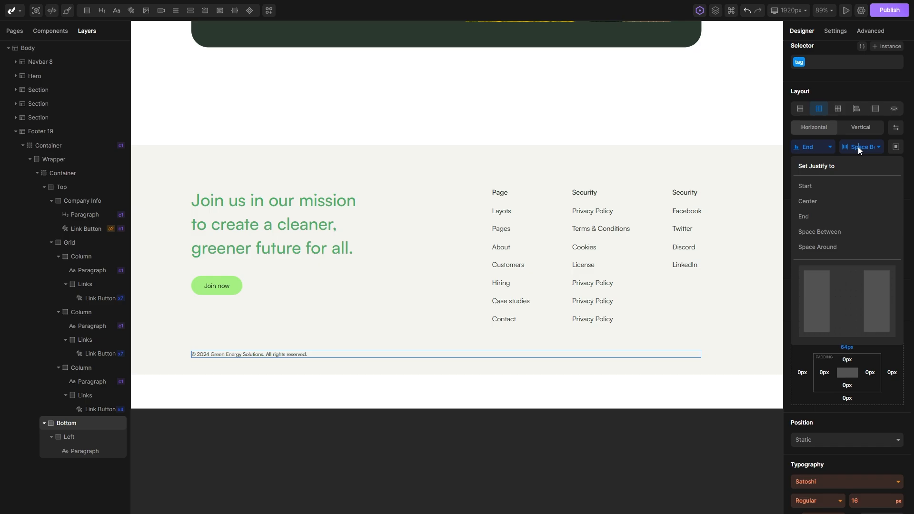
pyautogui.click(816, 205)
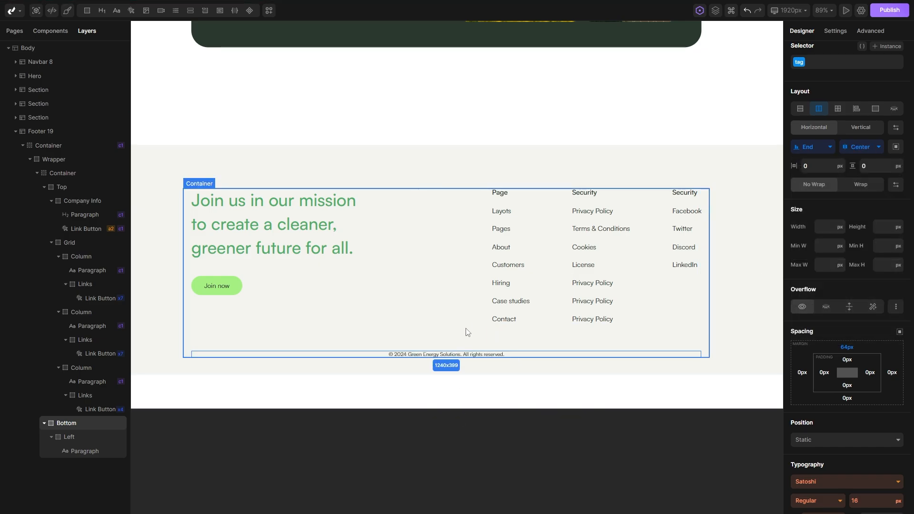
pyautogui.scroll(-2, 466, 332)
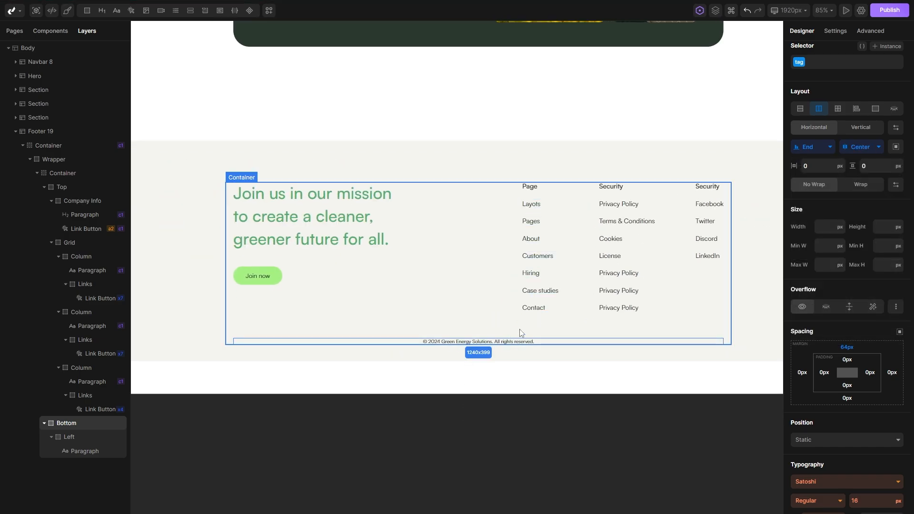
# Compare the copyright line's placement with the Figma design, then set the Bottom wrapper's top margin to 60 px.
pyautogui.hotkey('alt', 'Tab')
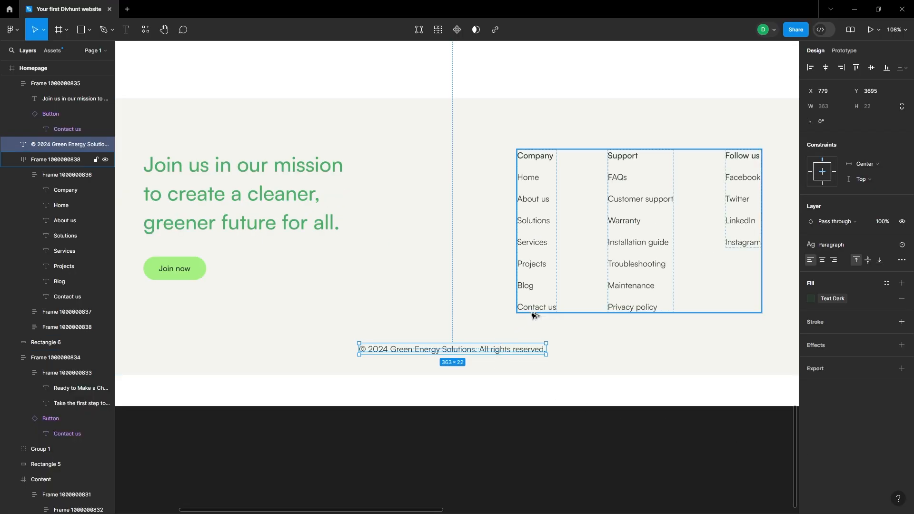
pyautogui.hotkey('alt', 'Tab')
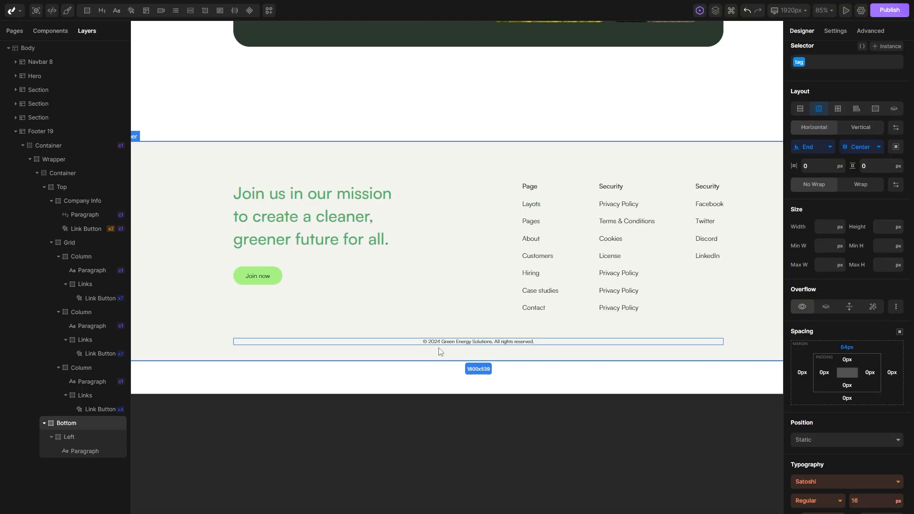
pyautogui.click(846, 347)
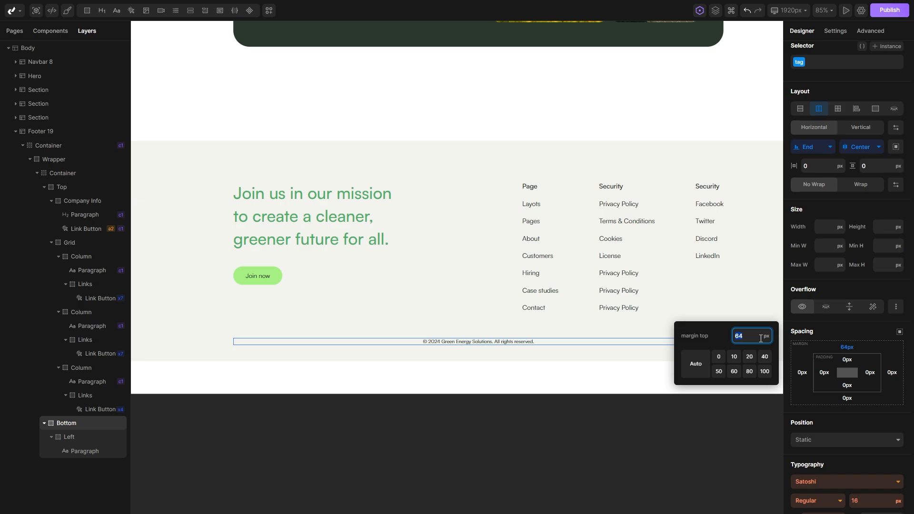
pyautogui.click(737, 373)
pyautogui.click(561, 358)
pyautogui.scroll(1, 545, 313)
pyautogui.scroll(-2, 542, 309)
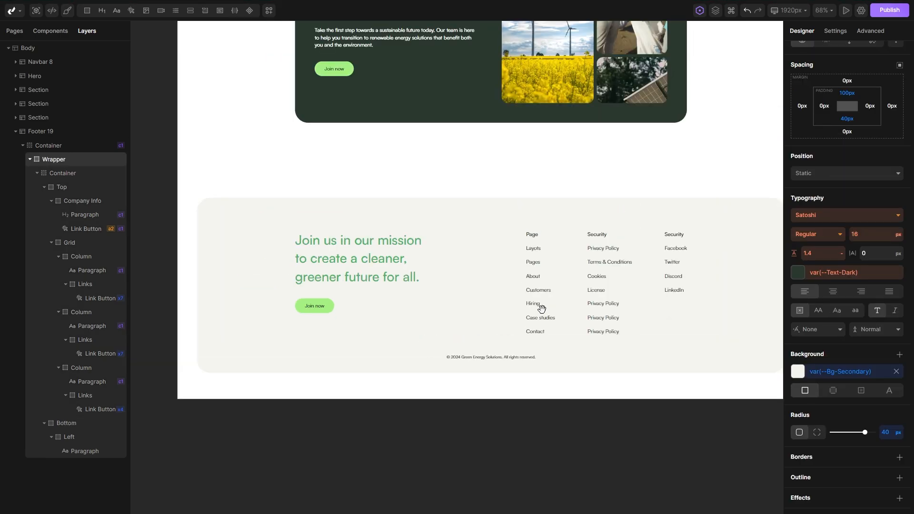
pyautogui.moveTo(542, 309); pyautogui.dragTo(520, 308)
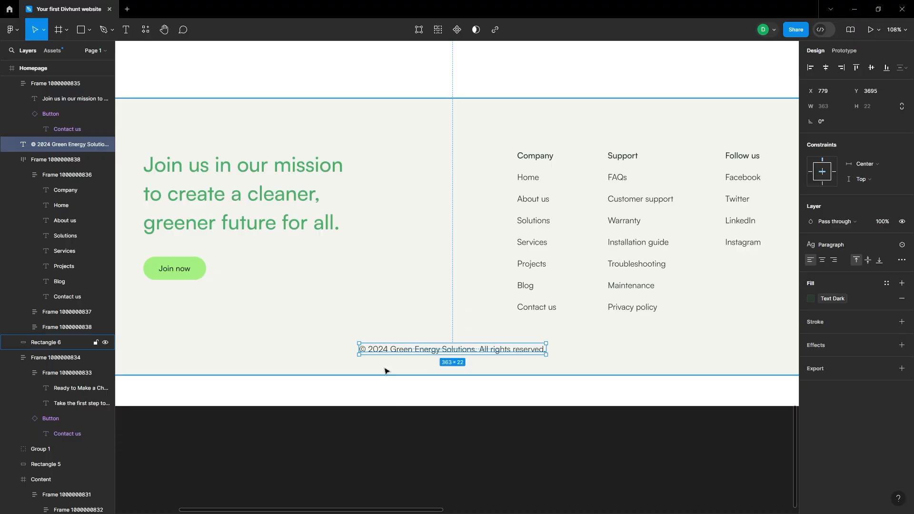
# Check the space below the footer background in Figma, then set the Footer 19 section's bottom padding to 60 px.
pyautogui.click(386, 371)
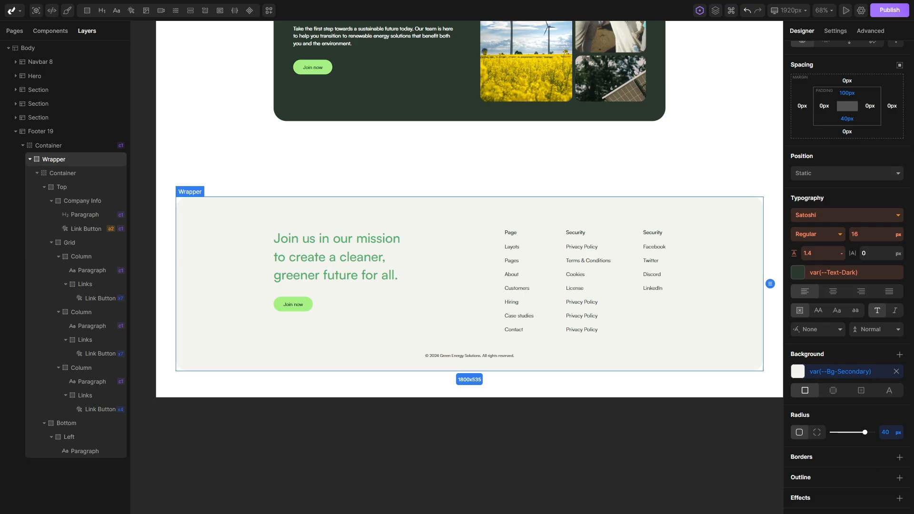
pyautogui.click(432, 393)
pyautogui.scroll(1, 857, 184)
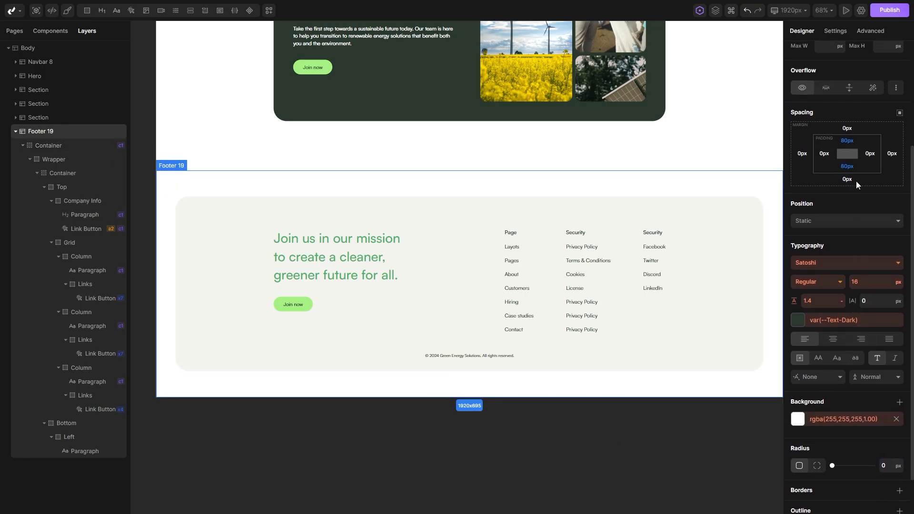
pyautogui.click(847, 168)
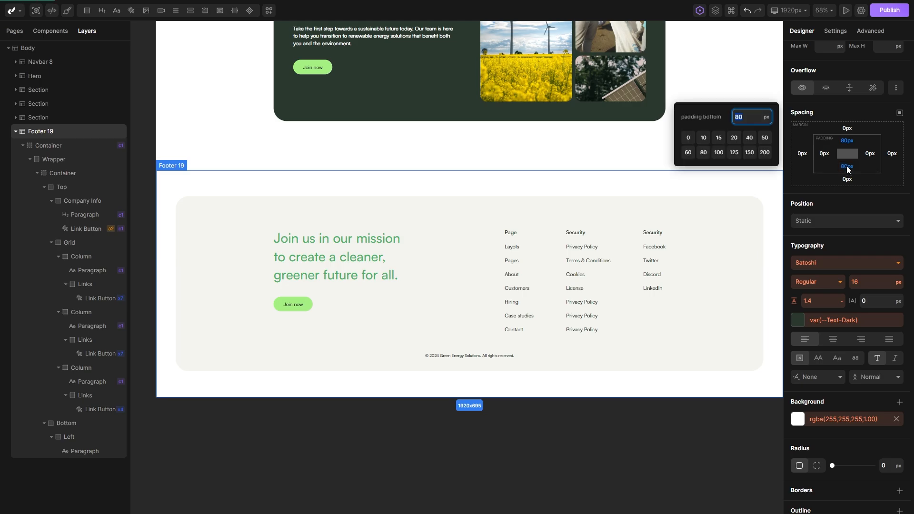
pyautogui.click(689, 153)
pyautogui.scroll(3, 667, 213)
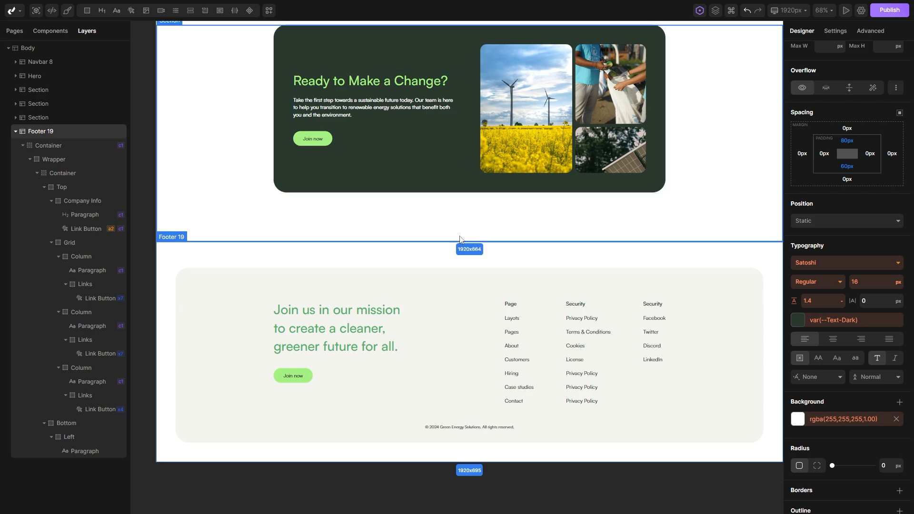
# Reset the Footer 19 section's top padding styling.
pyautogui.rightClick(850, 149)
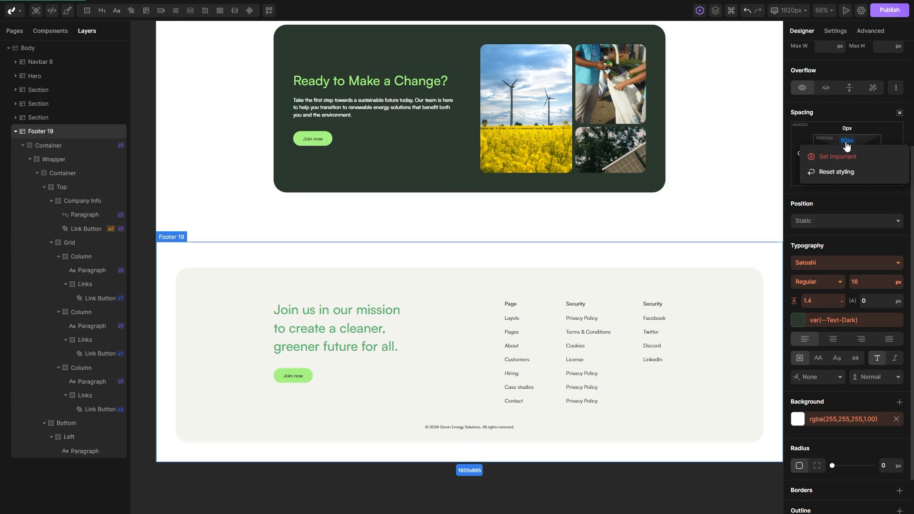
pyautogui.click(835, 173)
pyautogui.click(723, 201)
pyautogui.scroll(3, 593, 213)
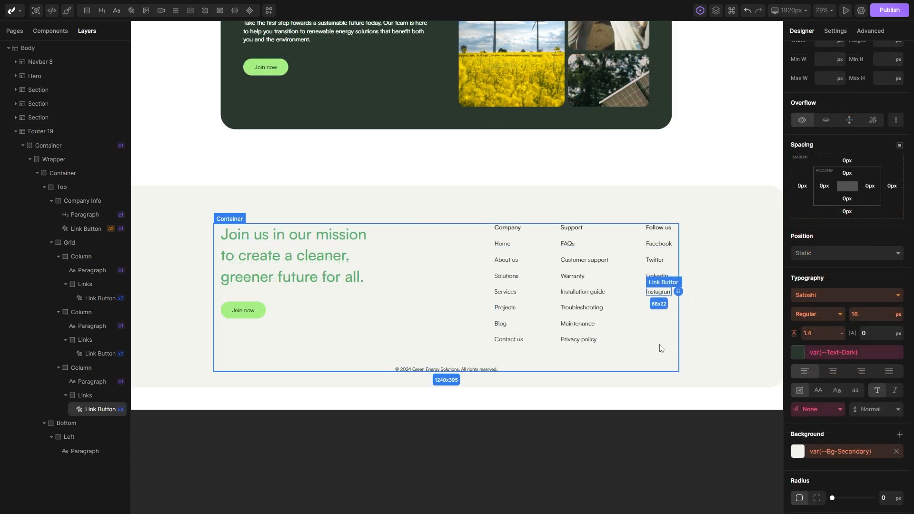
# Review the whole homepage from footer to hero, open its preview and narrow the viewport to 510 px.
pyautogui.keyDown('ctrl'); pyautogui.scroll(-5, 523, 400); pyautogui.keyUp('ctrl')
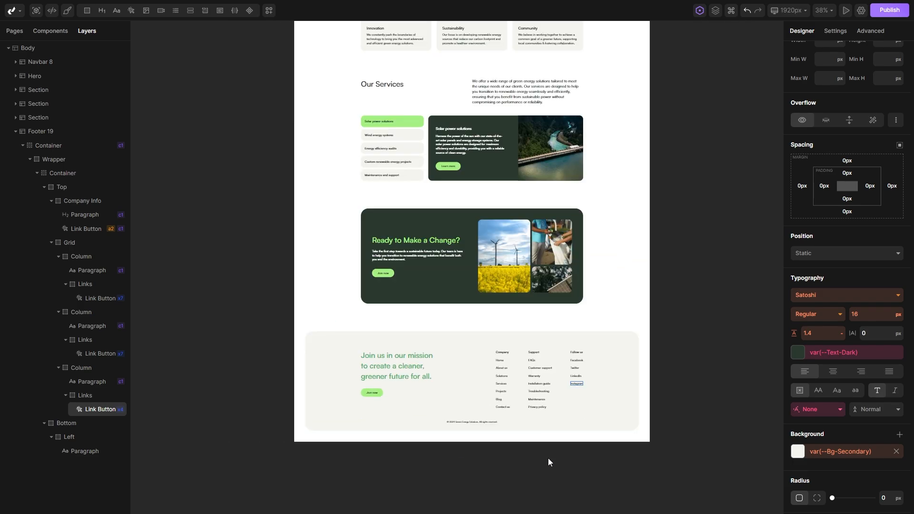
pyautogui.scroll(3, 635, 377)
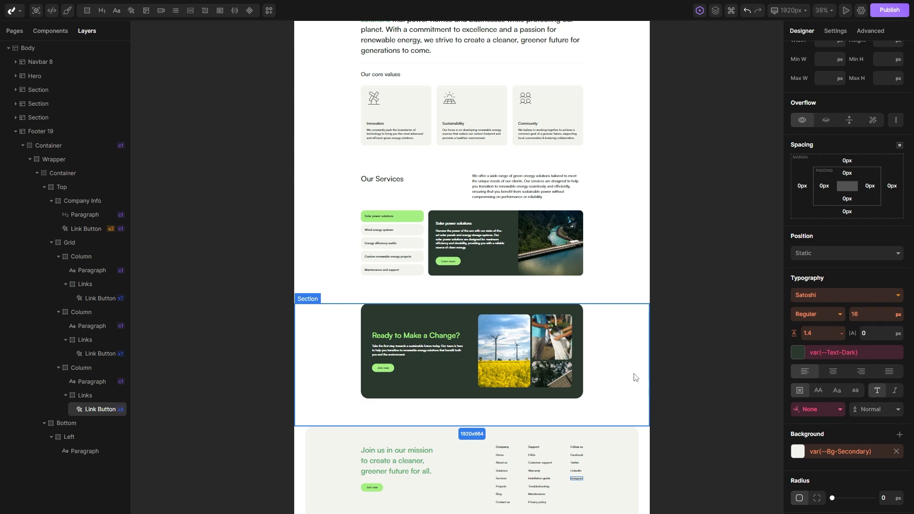
pyautogui.scroll(8, 636, 377)
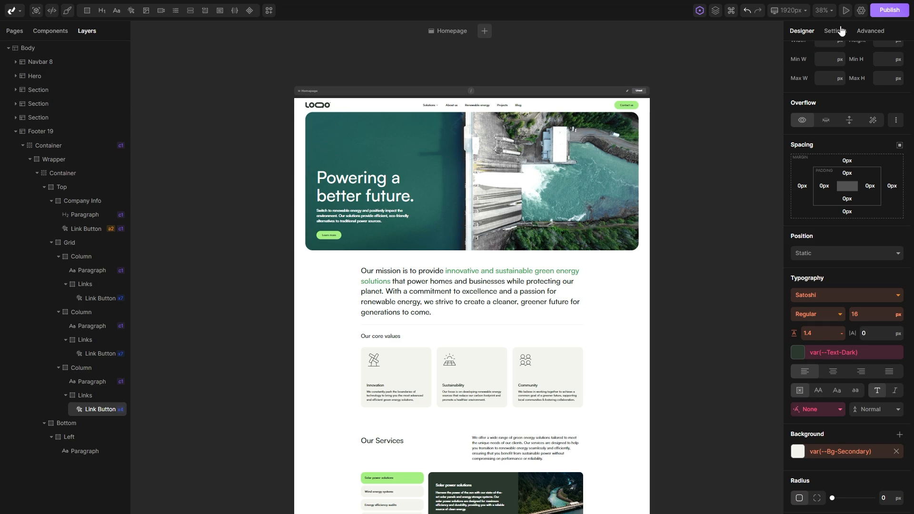
pyautogui.click(846, 10)
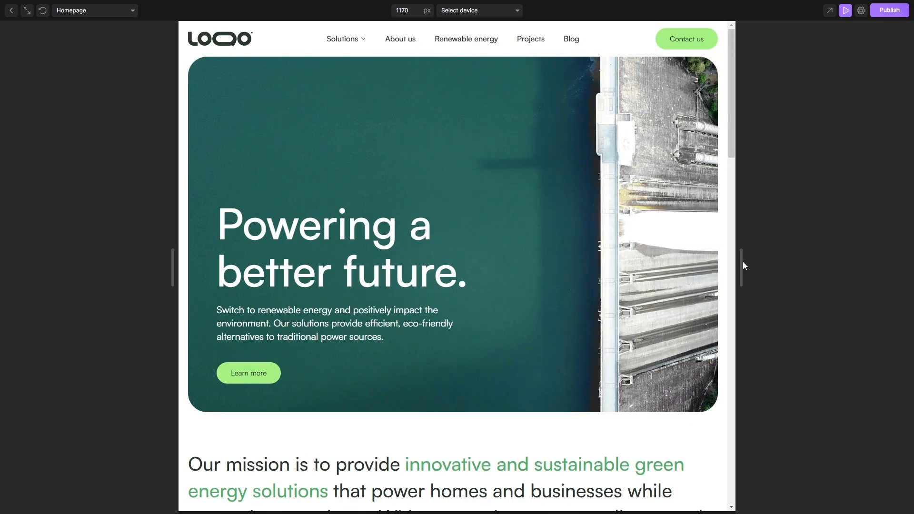
pyautogui.scroll(-2, 650, 225)
pyautogui.scroll(2, 651, 225)
pyautogui.moveTo(742, 263); pyautogui.dragTo(573, 245)
pyautogui.scroll(-1, 811, 257)
pyautogui.scroll(1, 811, 257)
# Examine how the mission, core values, services and call-to-action sections adapt at the 510 px preview width, and return to the editor.
pyautogui.scroll(-12, 435, 112)
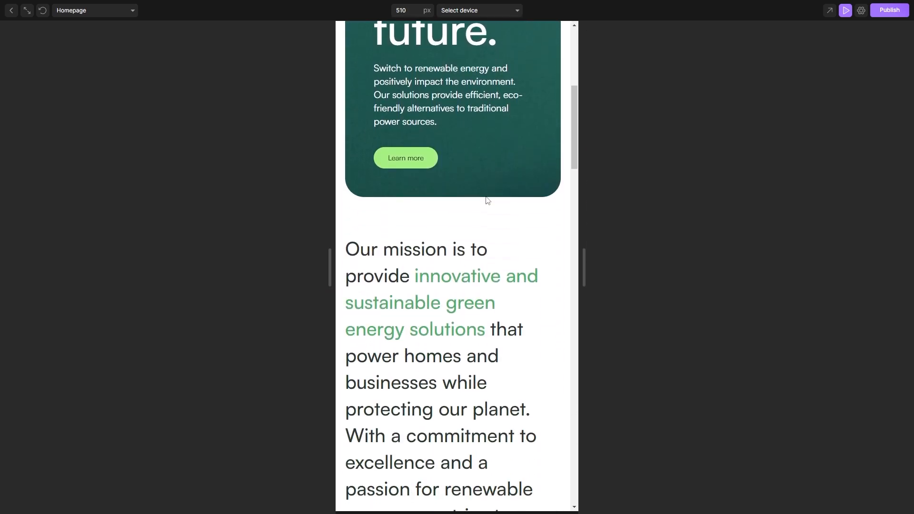
pyautogui.scroll(-4, 488, 200)
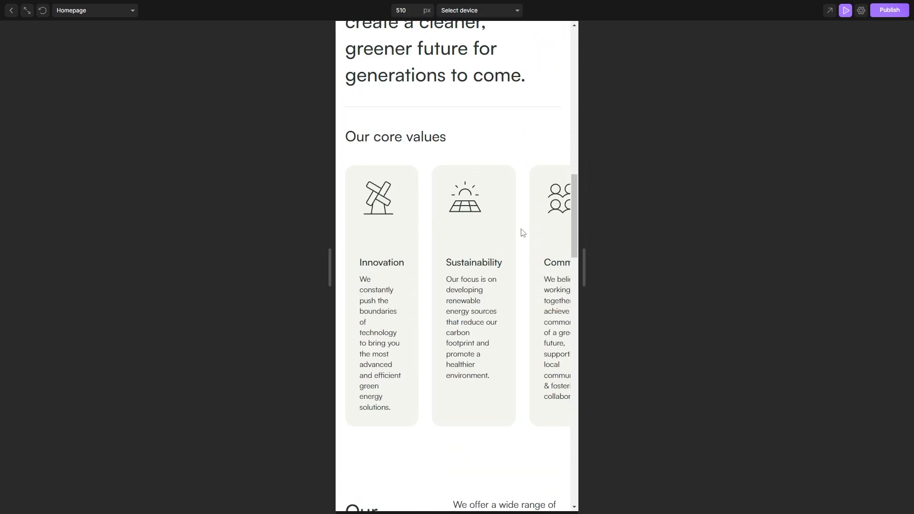
pyautogui.scroll(3, 484, 205)
pyautogui.scroll(-5, 493, 296)
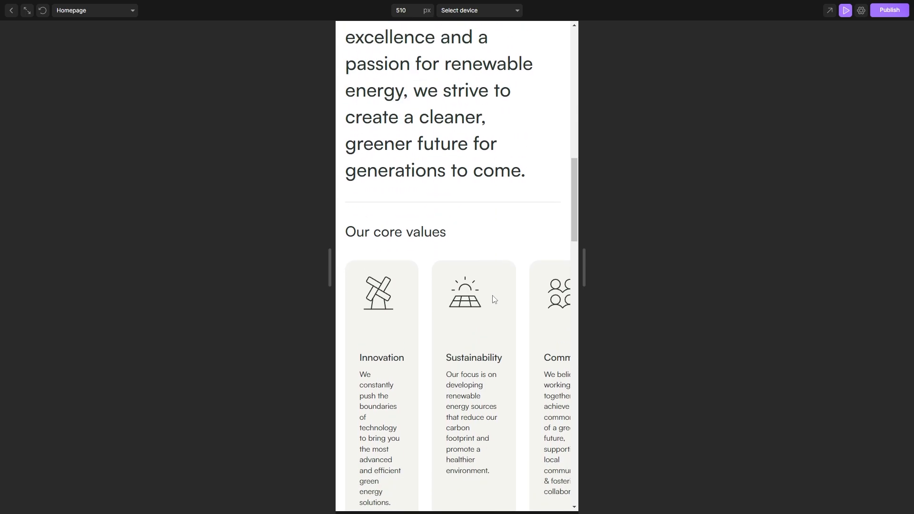
pyautogui.moveTo(573, 213); pyautogui.dragTo(573, 256)
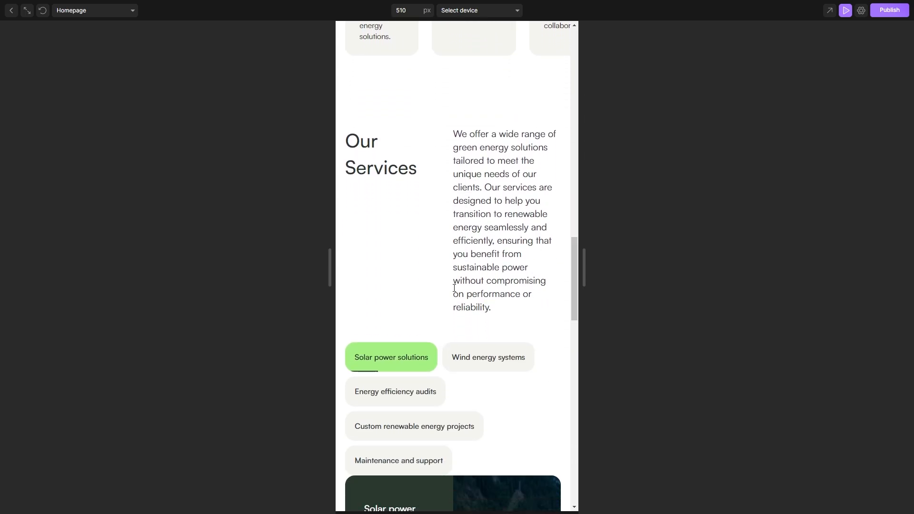
pyautogui.scroll(-2, 449, 370)
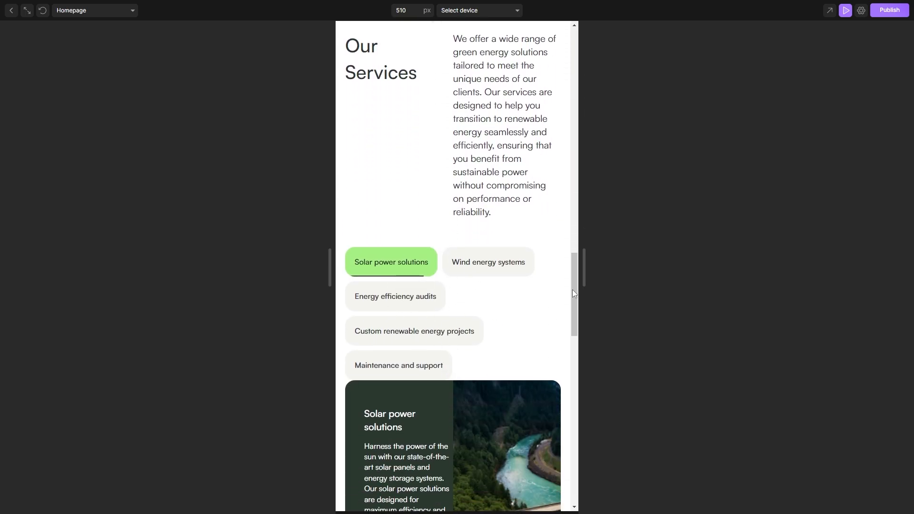
pyautogui.scroll(-5, 571, 302)
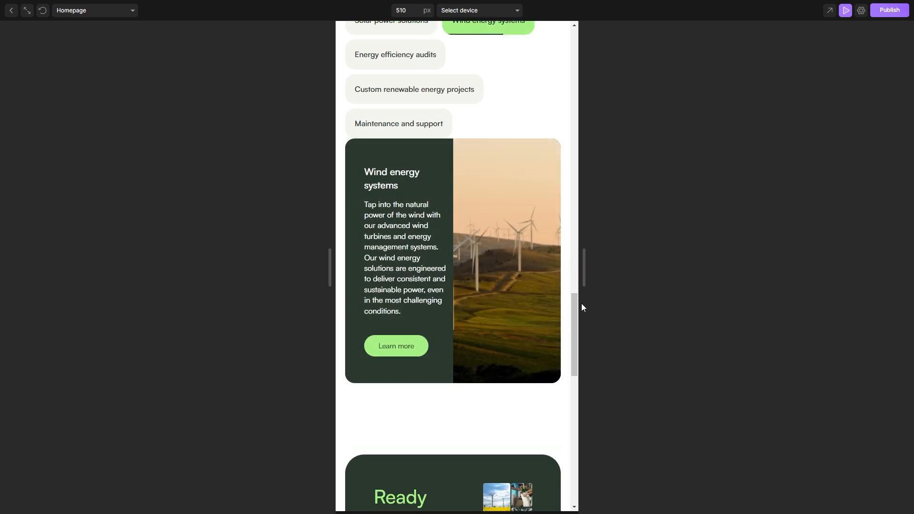
pyautogui.scroll(-1, 573, 314)
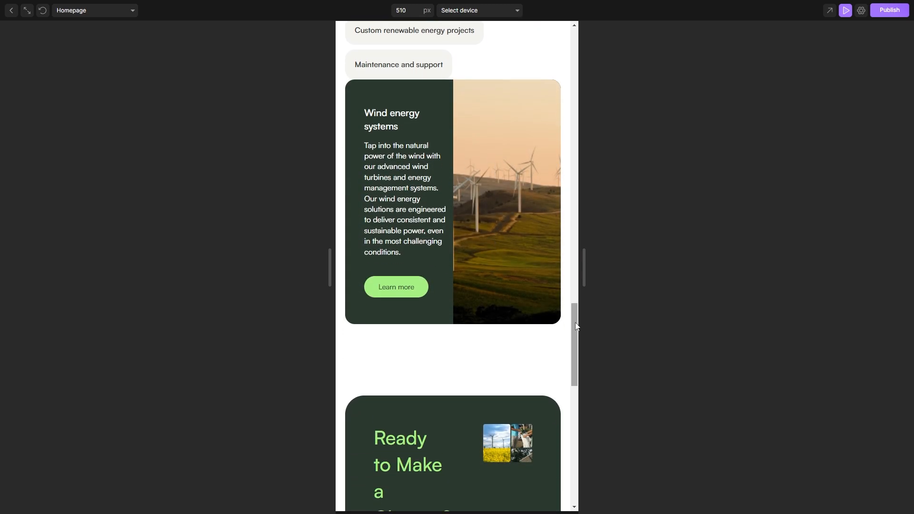
pyautogui.scroll(-5, 573, 364)
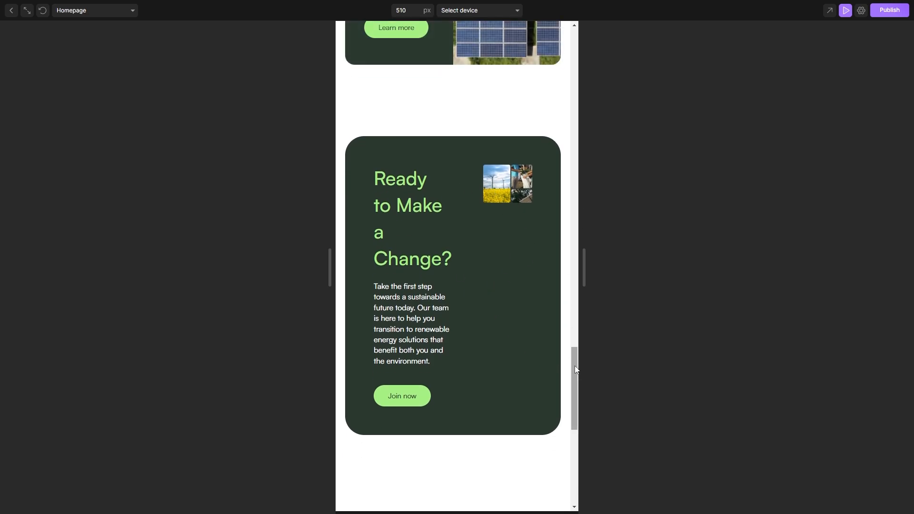
pyautogui.moveTo(576, 370); pyautogui.dragTo(574, 52)
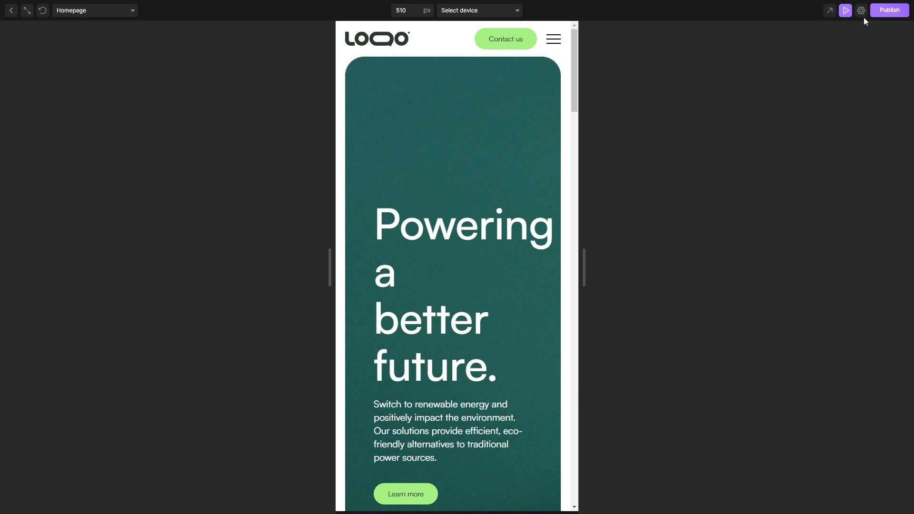
pyautogui.click(845, 10)
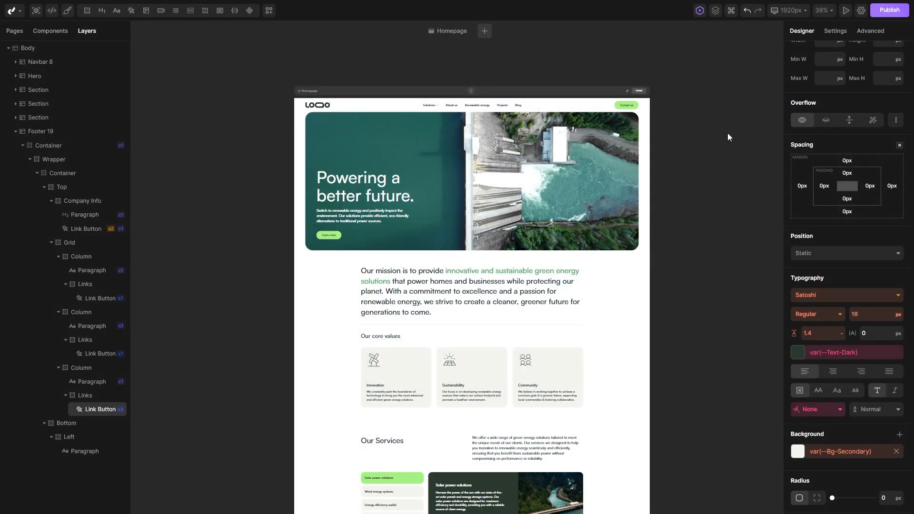
# Switch the homepage to the 991 px breakpoint and bring the hero section into view.
pyautogui.scroll(2, 718, 257)
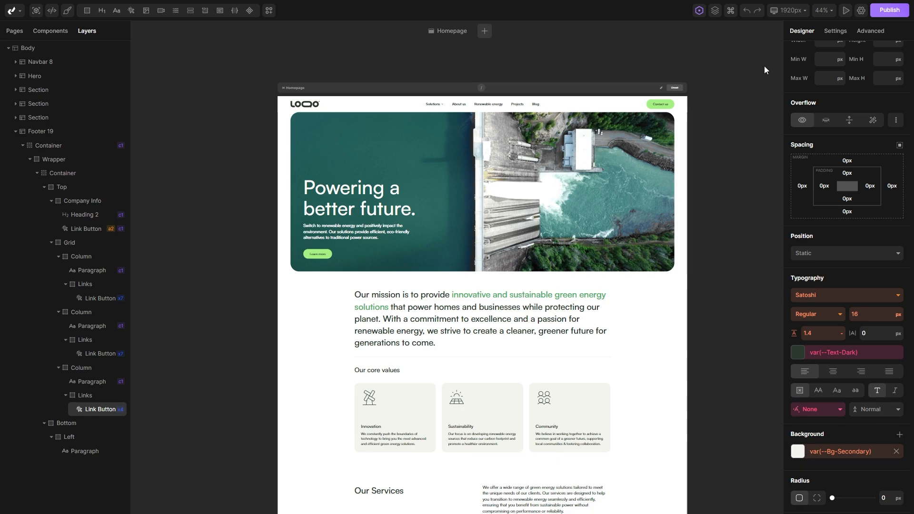
pyautogui.click(791, 10)
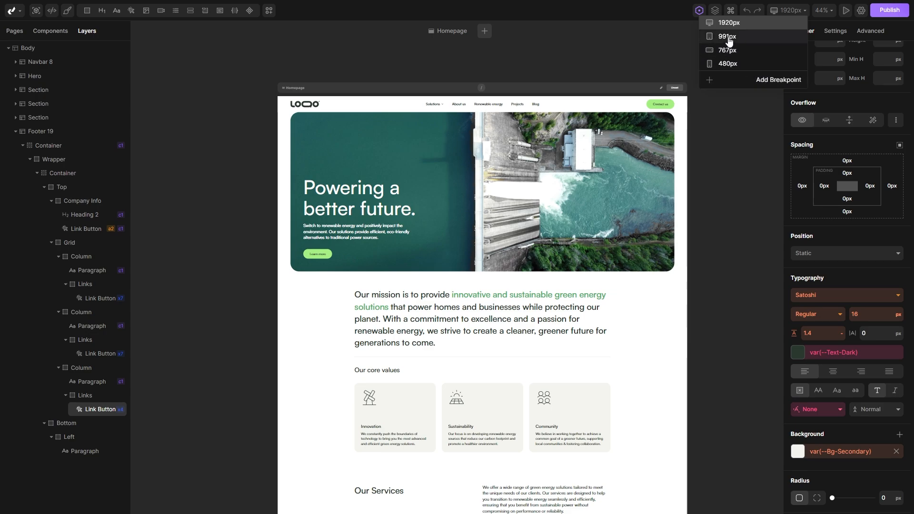
pyautogui.click(714, 36)
pyautogui.moveTo(587, 118); pyautogui.dragTo(651, 364)
pyautogui.moveTo(548, 128); pyautogui.dragTo(571, 393)
pyautogui.scroll(-1, 583, 327)
pyautogui.scroll(2, 536, 187)
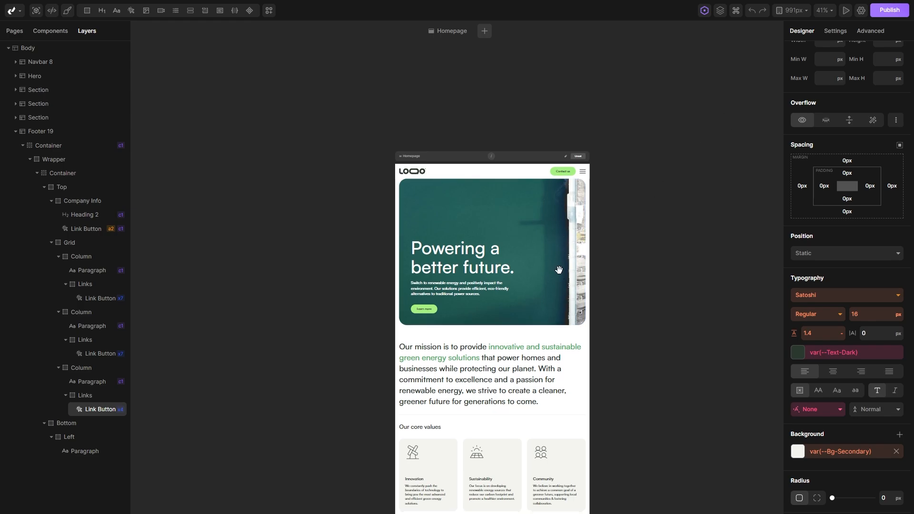
pyautogui.scroll(5, 572, 209)
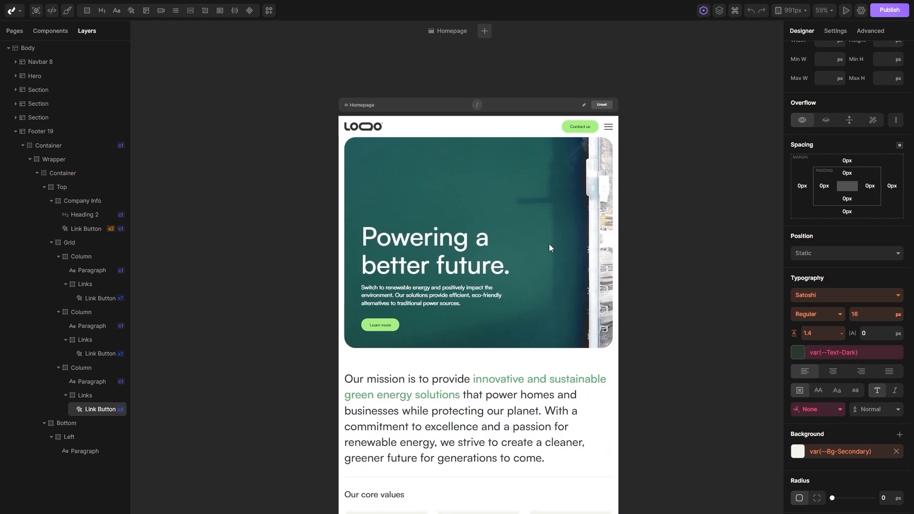
# Set the font size of the hero heading's H1 tag style to 80 px.
pyautogui.click(500, 276)
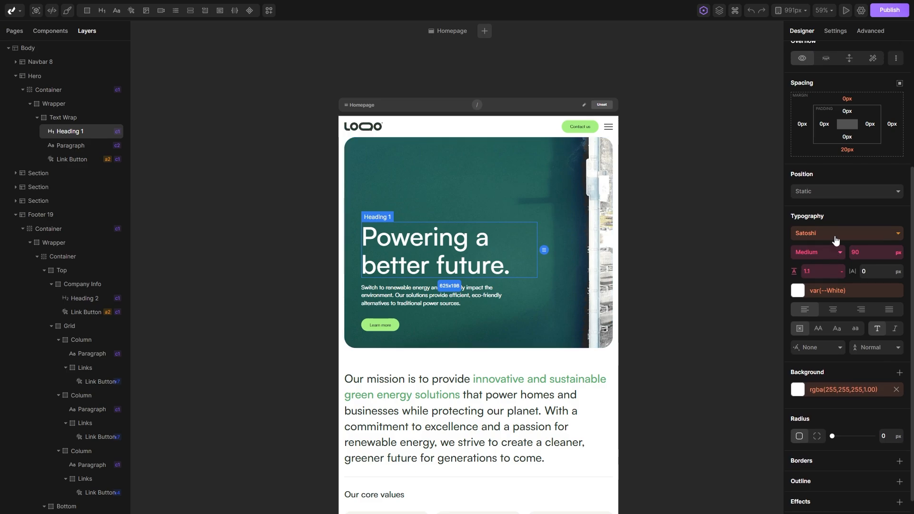
pyautogui.scroll(5, 810, 238)
pyautogui.click(838, 67)
pyautogui.click(813, 143)
pyautogui.scroll(-4, 833, 204)
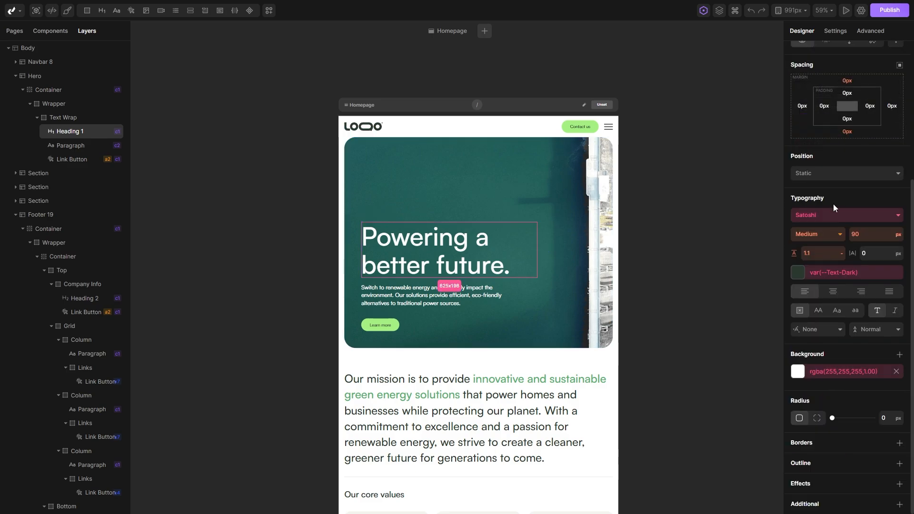
pyautogui.click(869, 235)
pyautogui.write('80')
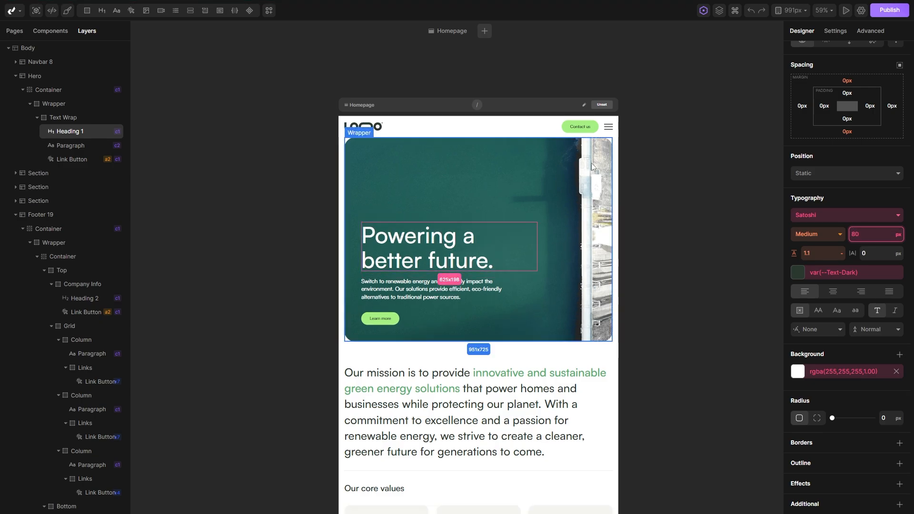
# Set the font size of the mission heading's H2 tag style to 36 px.
pyautogui.moveTo(510, 150); pyautogui.dragTo(509, 171)
pyautogui.scroll(2, 509, 172)
pyautogui.scroll(1, 508, 171)
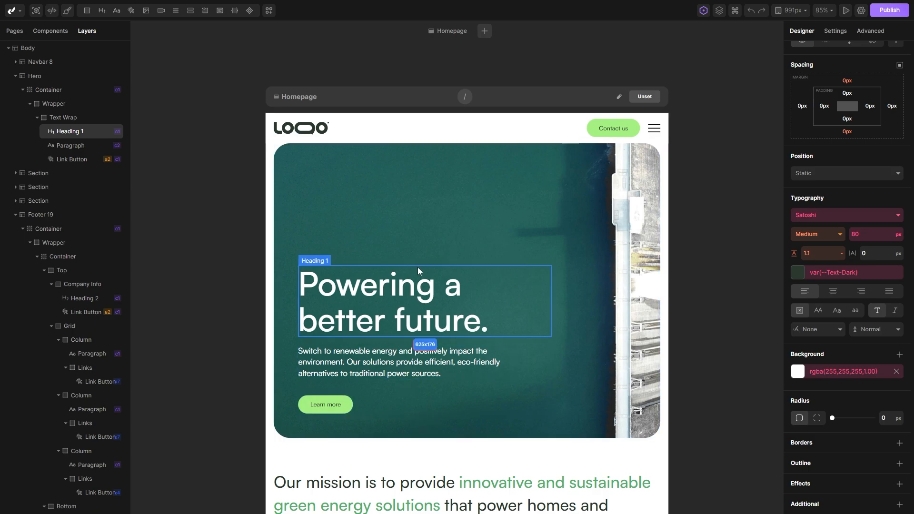
pyautogui.scroll(1, 428, 138)
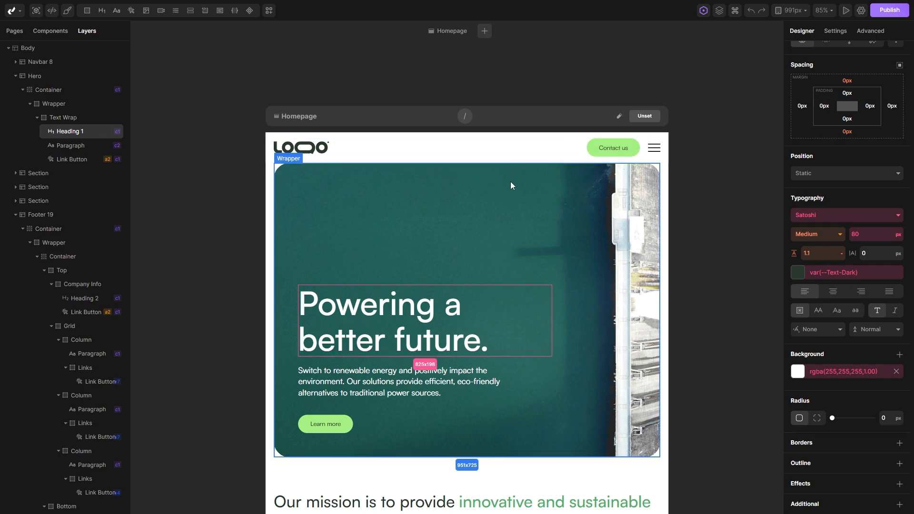
pyautogui.scroll(-5, 511, 185)
pyautogui.scroll(-10, 511, 185)
pyautogui.click(381, 286)
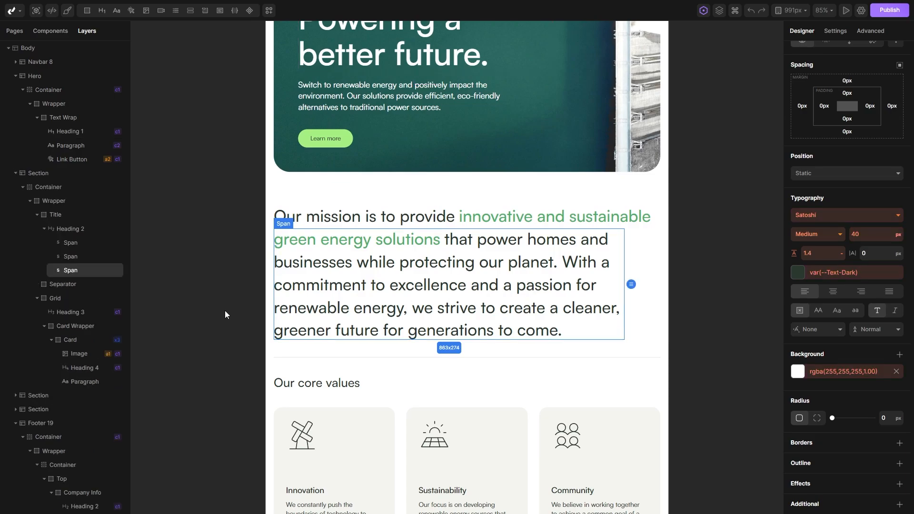
pyautogui.click(66, 232)
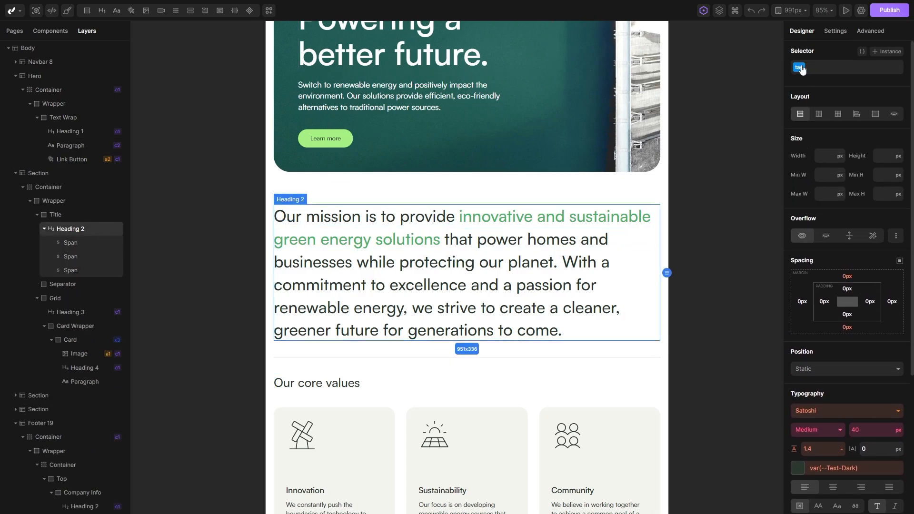
pyautogui.click(804, 69)
pyautogui.click(809, 131)
pyautogui.scroll(-4, 829, 192)
pyautogui.click(867, 233)
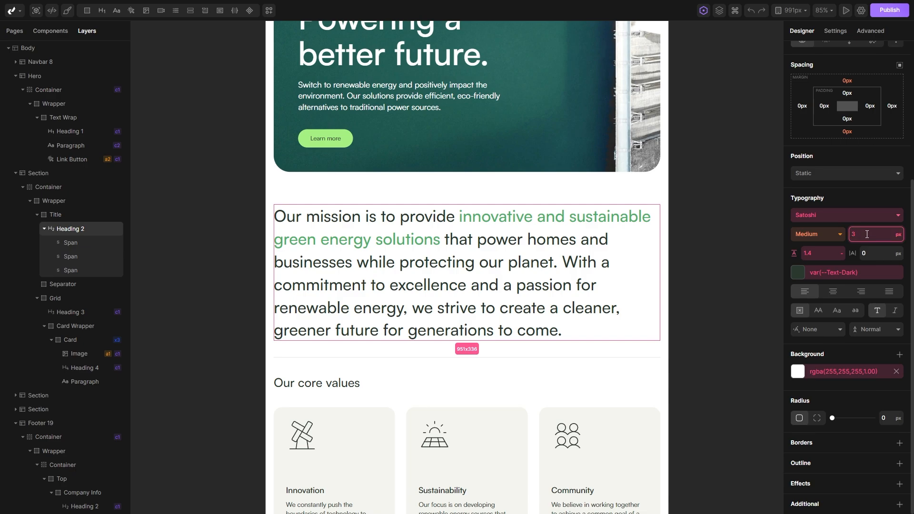
pyautogui.click(697, 281)
# Reduce the core values Card Wrapper grid to two columns and set its row gap to 28 px.
pyautogui.scroll(-2, 697, 282)
pyautogui.moveTo(697, 283); pyautogui.dragTo(698, 188)
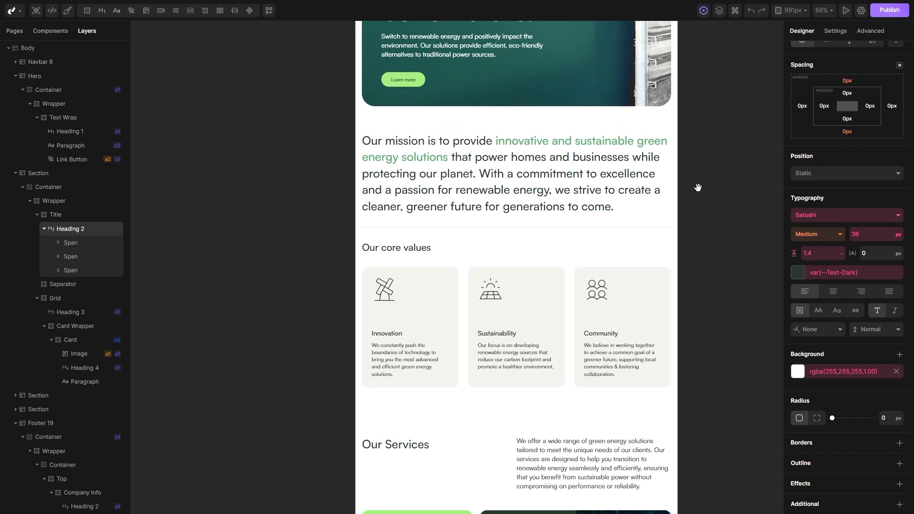
pyautogui.scroll(2, 600, 312)
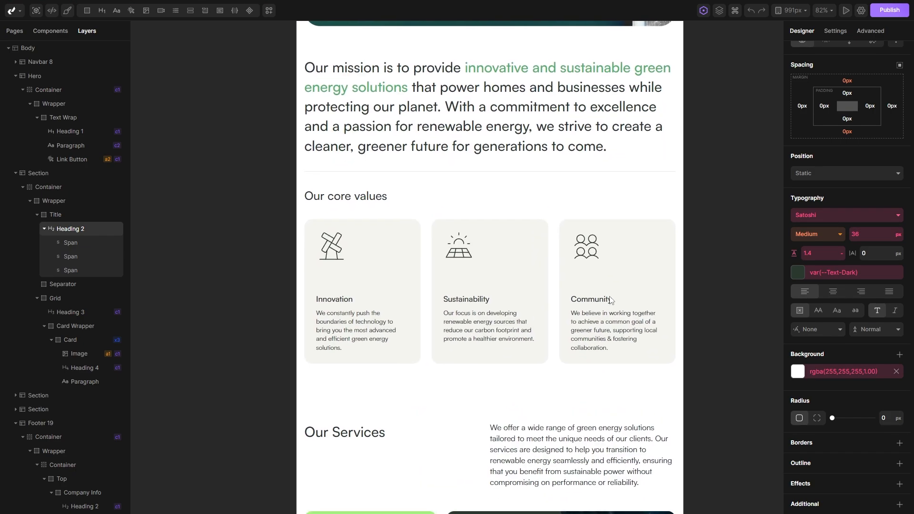
pyautogui.click(559, 271)
pyautogui.scroll(5, 830, 201)
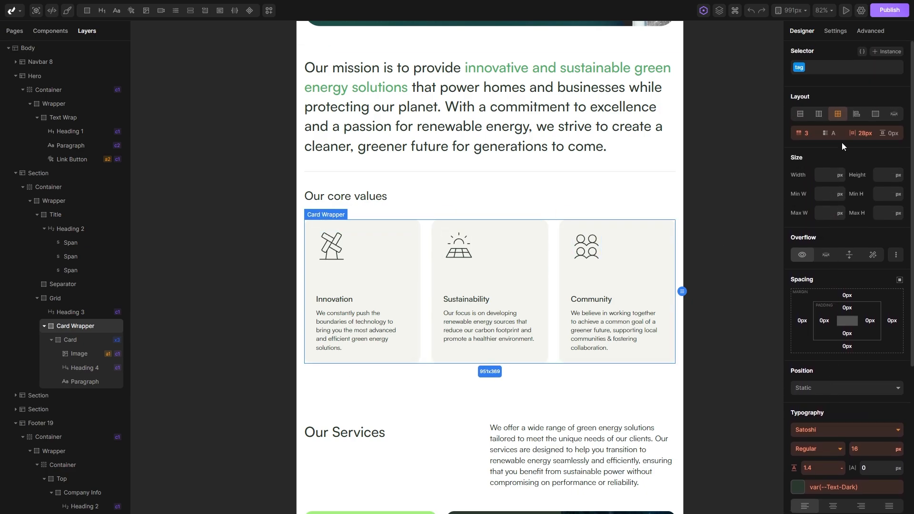
pyautogui.click(844, 133)
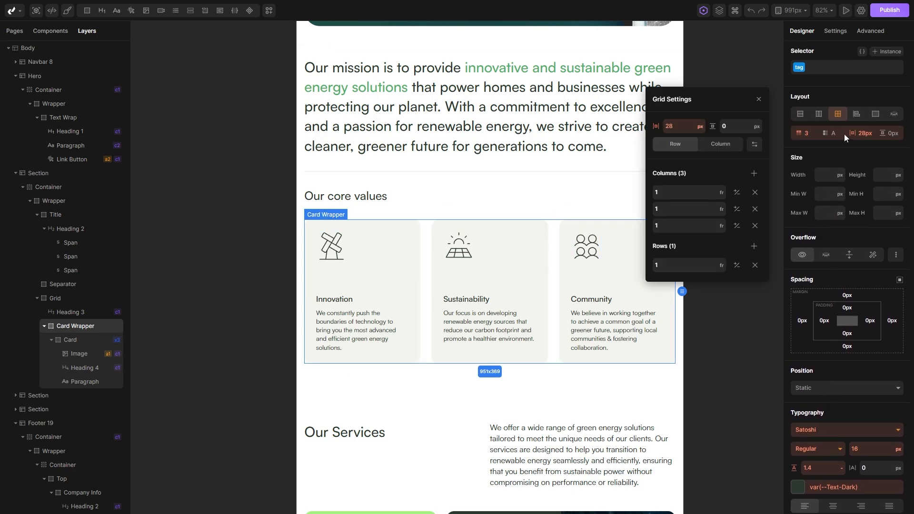
pyautogui.click(756, 193)
pyautogui.click(737, 130)
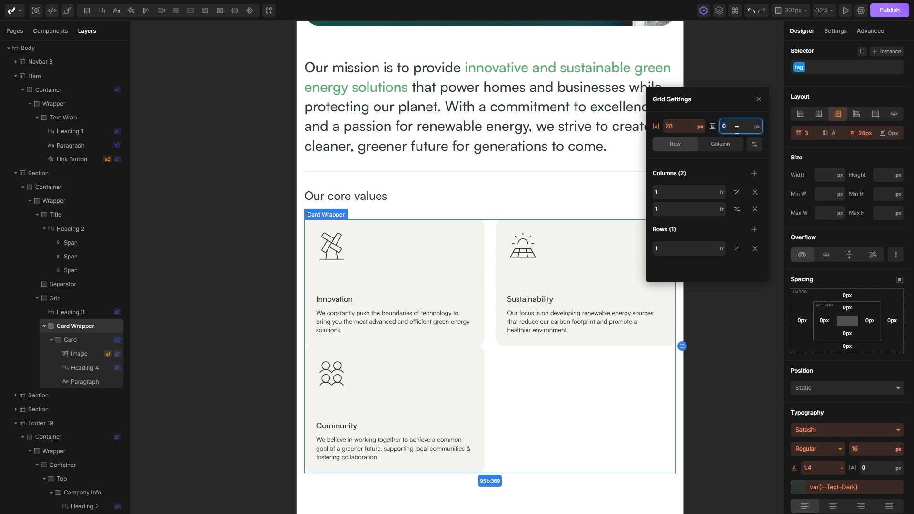
pyautogui.write('28')
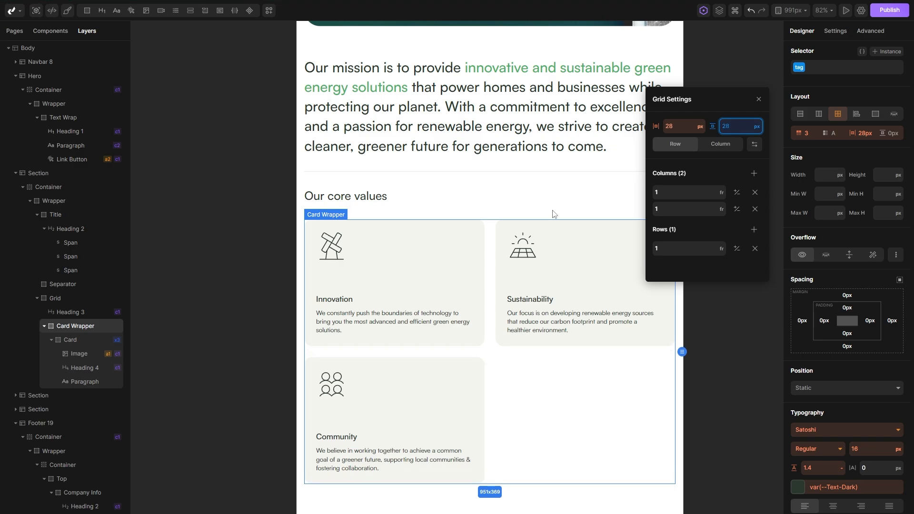
pyautogui.press('Escape')
pyautogui.scroll(-1, 523, 286)
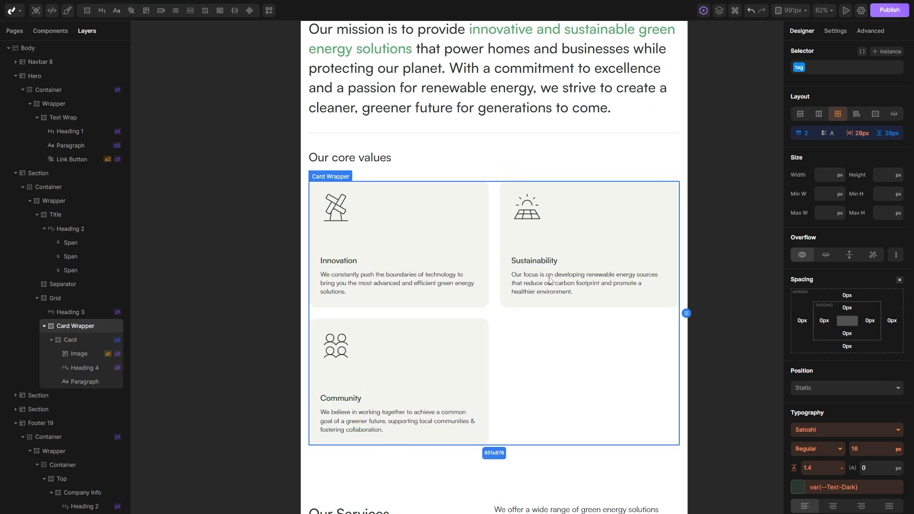
# Remove the 340 px column from the Autoplay Sidebar Tabs grid so the services tabs stack in one column.
pyautogui.moveTo(623, 403); pyautogui.dragTo(620, 344)
pyautogui.scroll(-2, 619, 345)
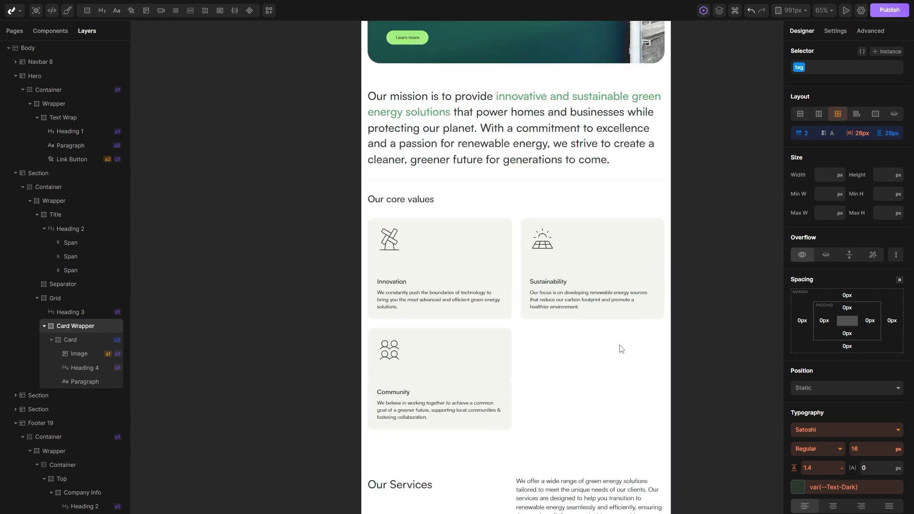
pyautogui.moveTo(588, 434); pyautogui.dragTo(591, 248)
pyautogui.moveTo(587, 453); pyautogui.dragTo(591, 347)
pyautogui.scroll(2, 585, 425)
pyautogui.click(438, 323)
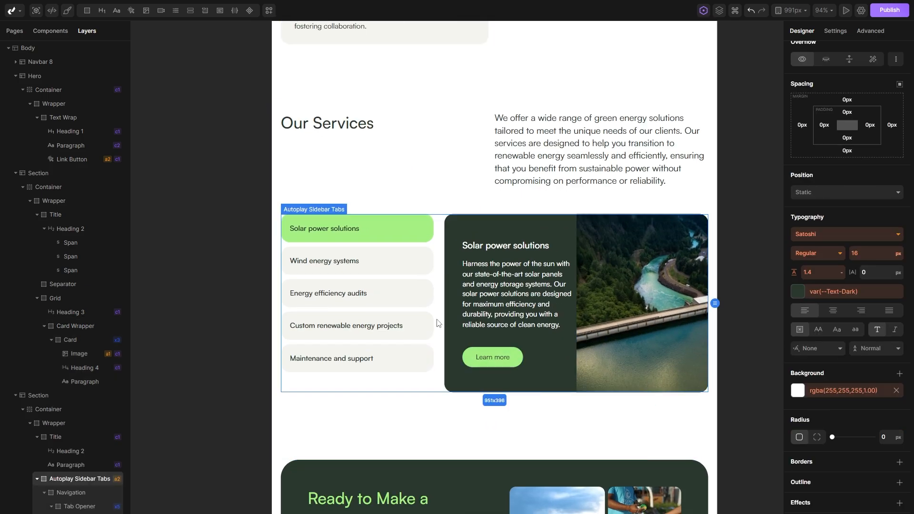
pyautogui.scroll(5, 845, 186)
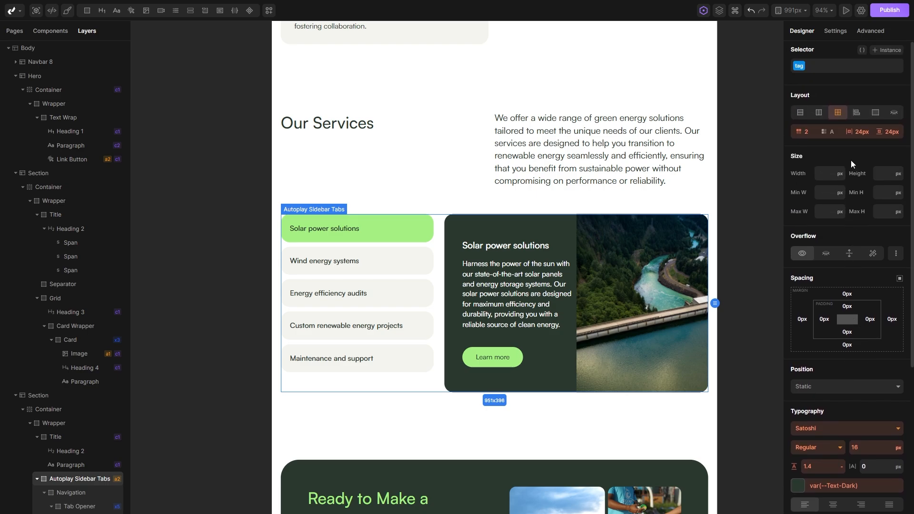
pyautogui.click(840, 135)
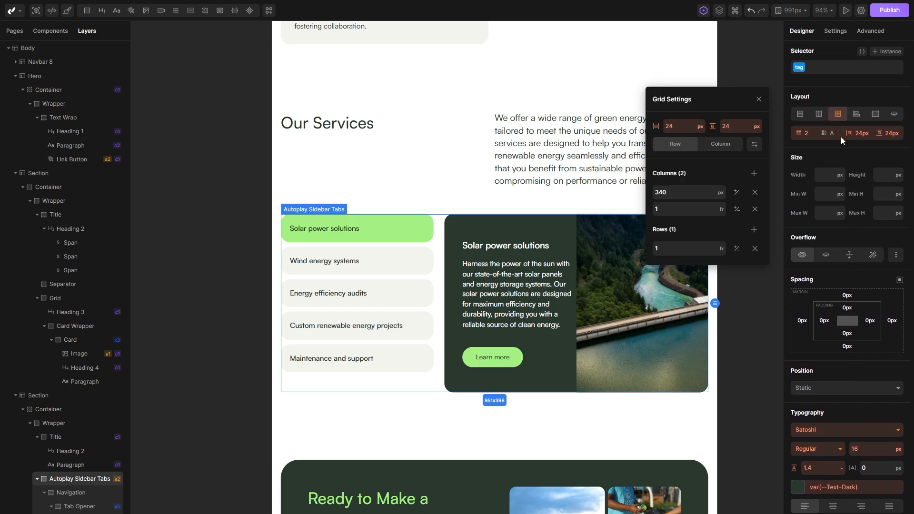
pyautogui.click(755, 193)
# Change the services tabs' Navigation layout to Grid.
pyautogui.click(386, 286)
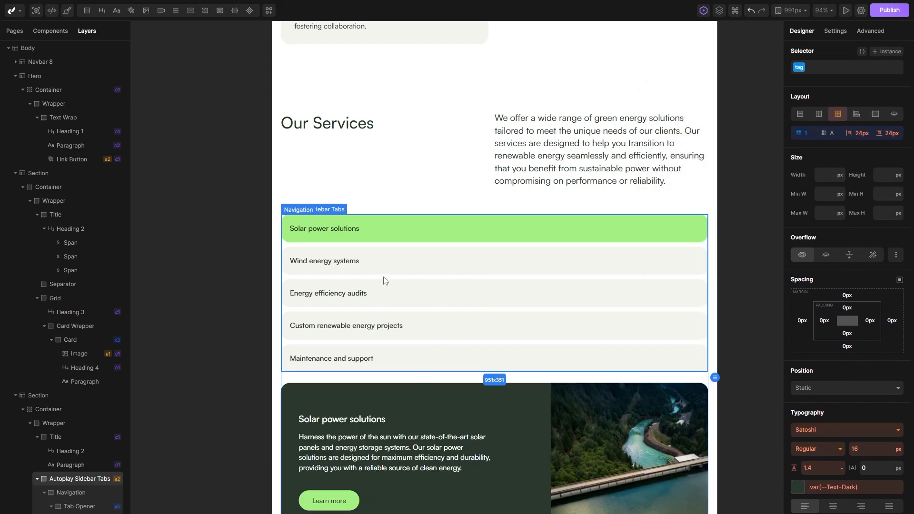
pyautogui.click(385, 286)
pyautogui.scroll(4, 864, 241)
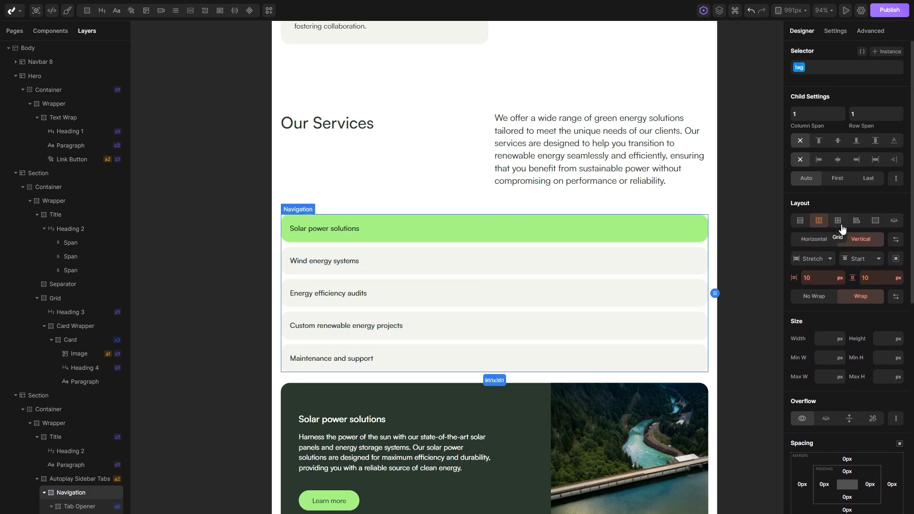
pyautogui.click(840, 222)
pyautogui.click(450, 165)
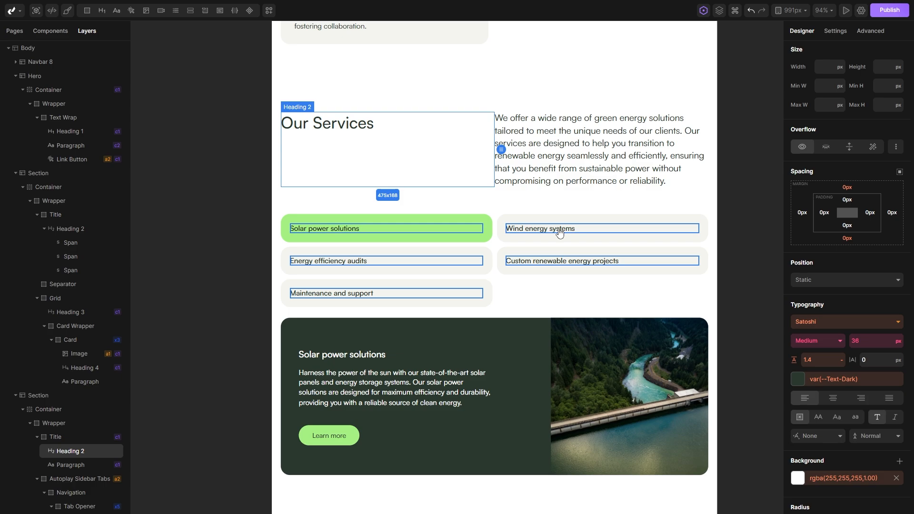
# Set the Our Services section's bottom padding to 100 px.
pyautogui.scroll(-1, 541, 321)
pyautogui.scroll(2, 542, 269)
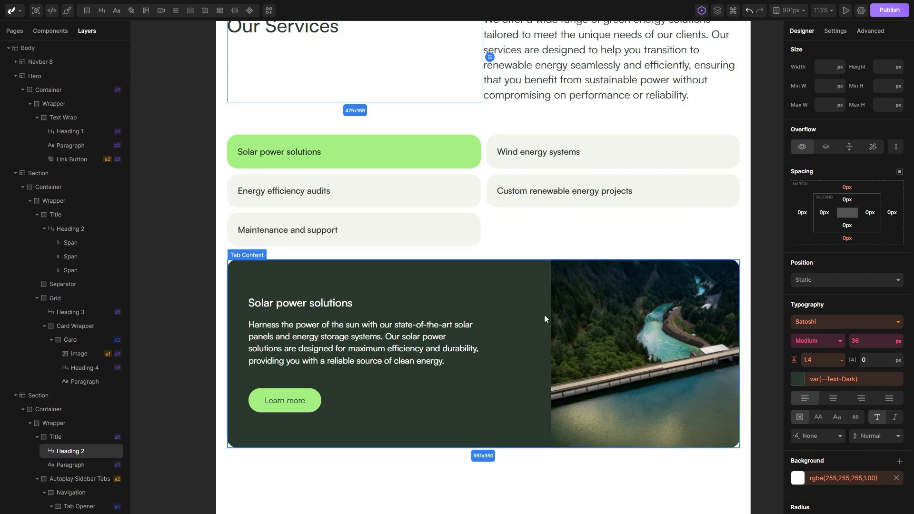
pyautogui.scroll(-2, 542, 272)
pyautogui.scroll(-3, 526, 289)
pyautogui.scroll(-1, 526, 289)
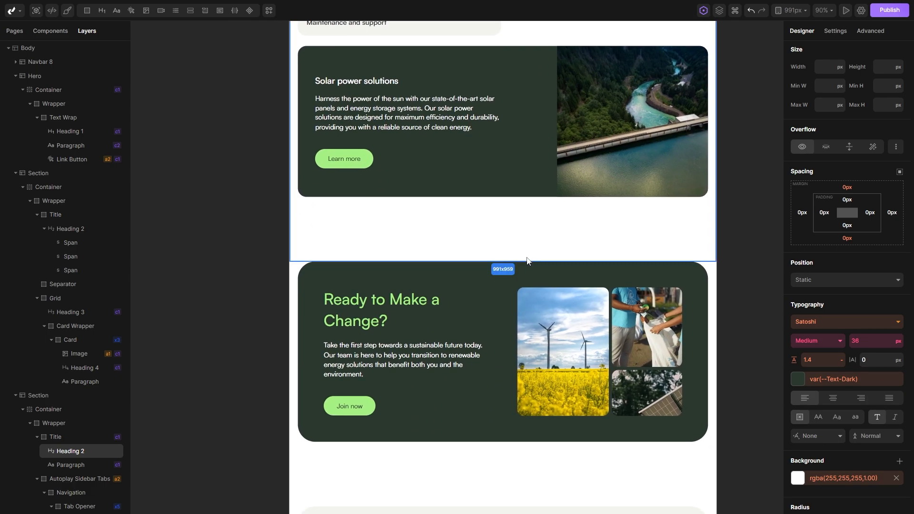
pyautogui.click(498, 223)
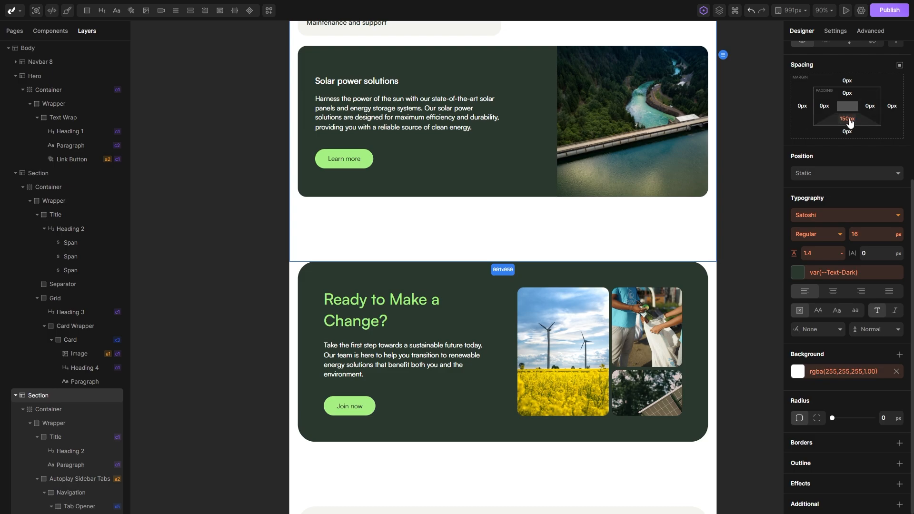
pyautogui.click(847, 118)
pyautogui.click(731, 108)
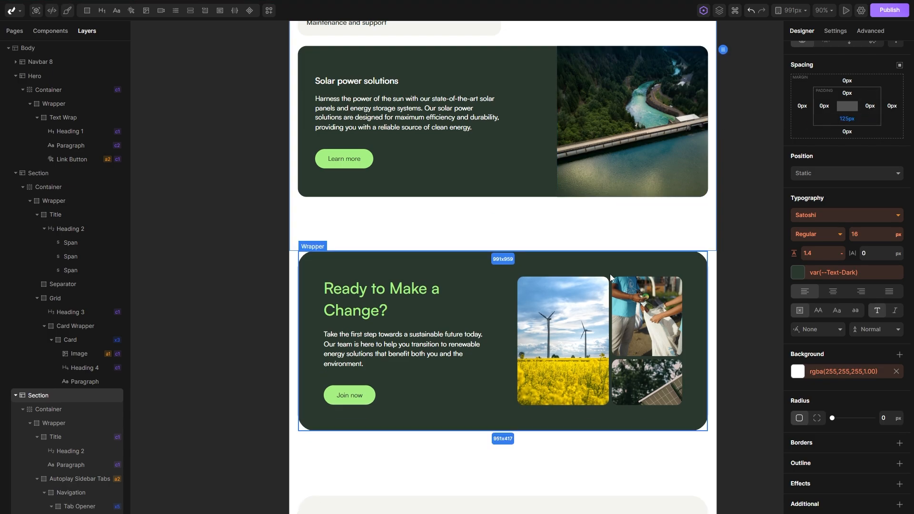
pyautogui.click(719, 104)
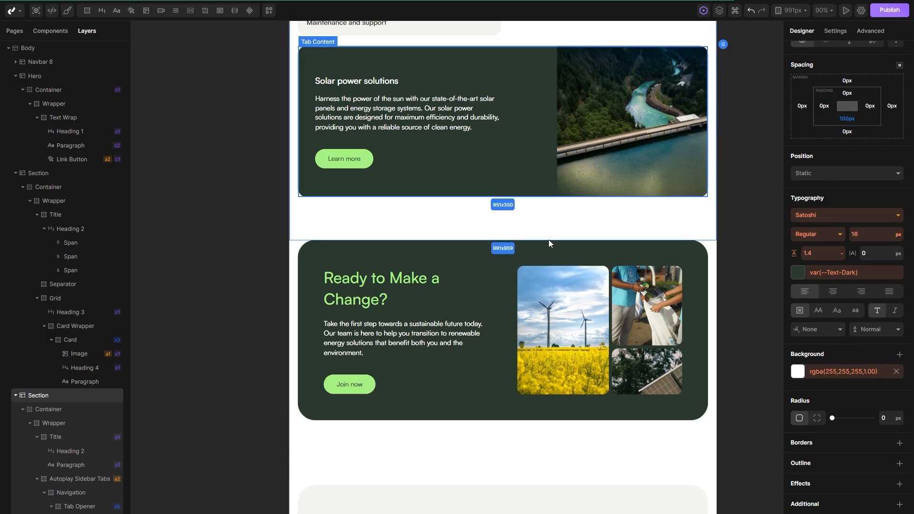
# Set the bottom padding of the "Ready to Make a Change?" section to 100 px.
pyautogui.scroll(-3, 527, 375)
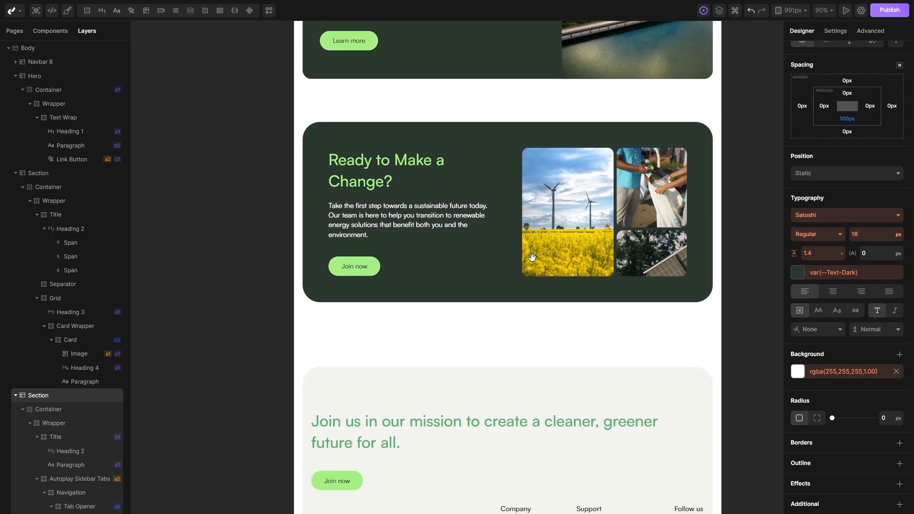
pyautogui.click(510, 338)
pyautogui.click(847, 118)
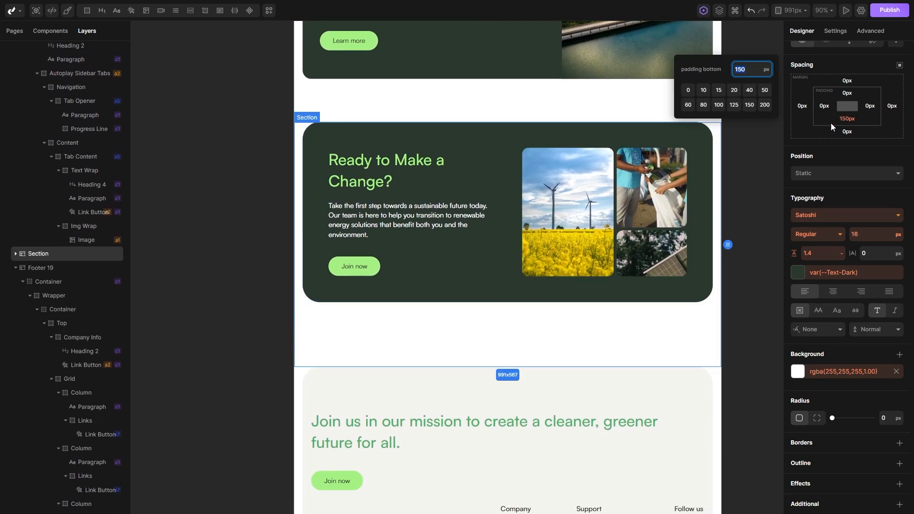
pyautogui.click(718, 105)
pyautogui.scroll(2, 550, 294)
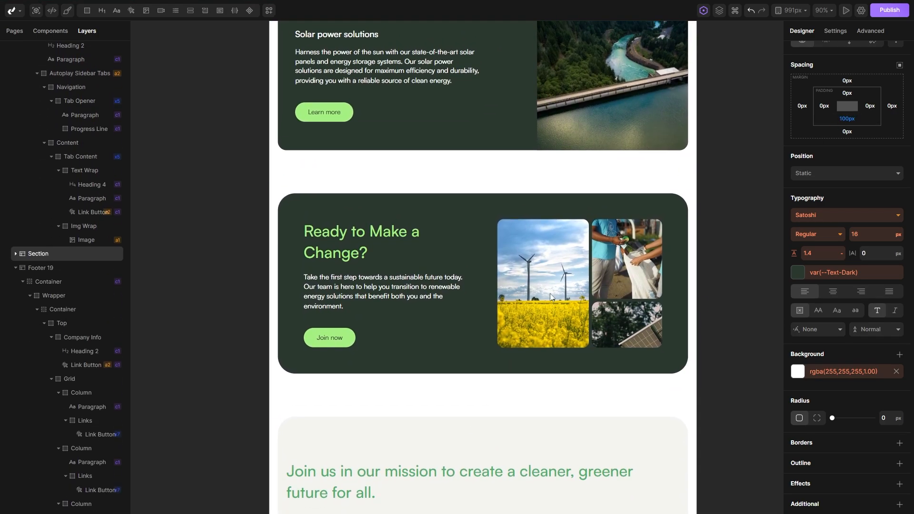
pyautogui.scroll(-6, 500, 279)
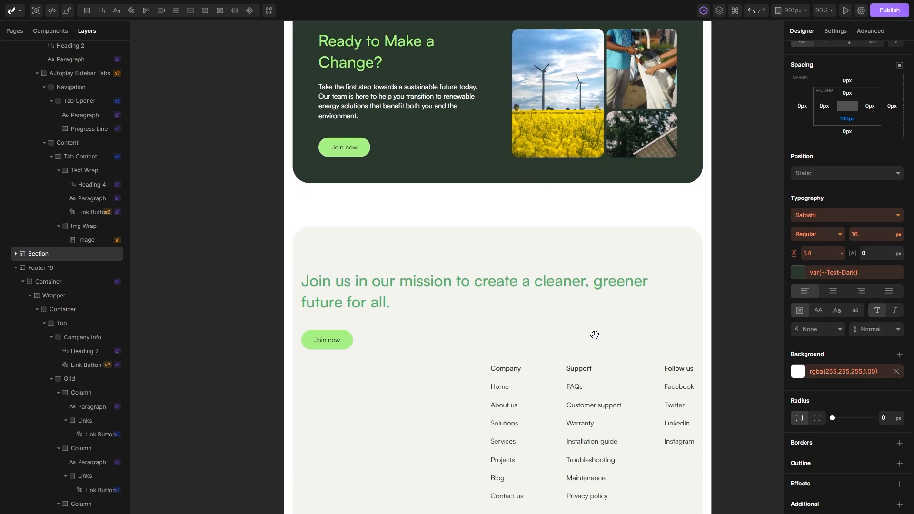
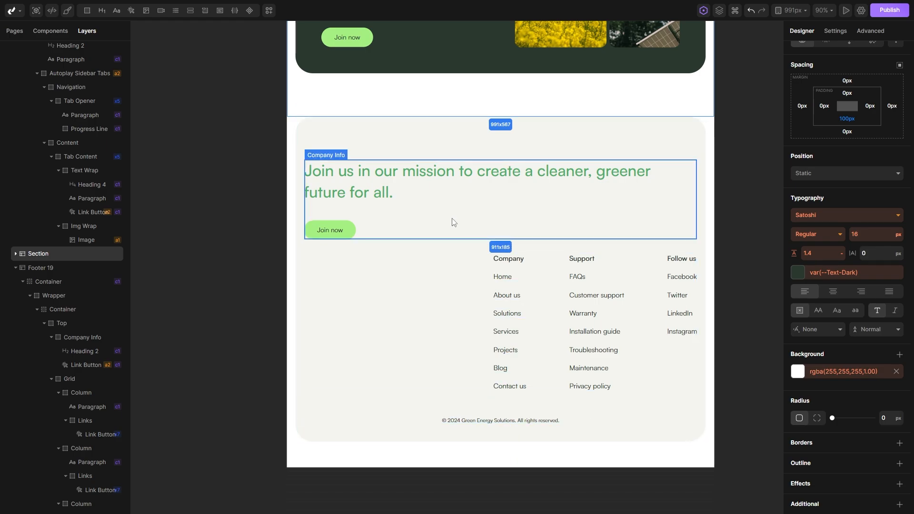
# Add a second 1 fr column to the footer's Top grid so the link columns sit beside the heading.
pyautogui.click(470, 236)
pyautogui.click(471, 244)
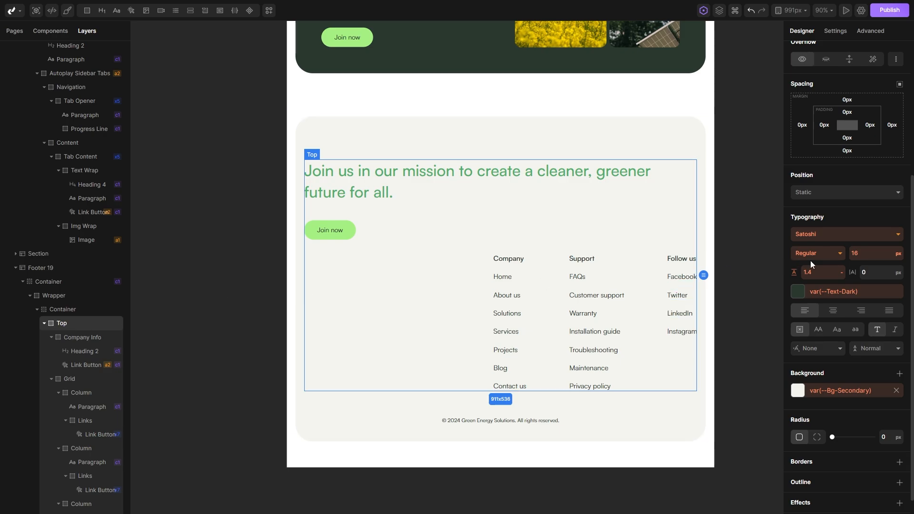
pyautogui.click(840, 135)
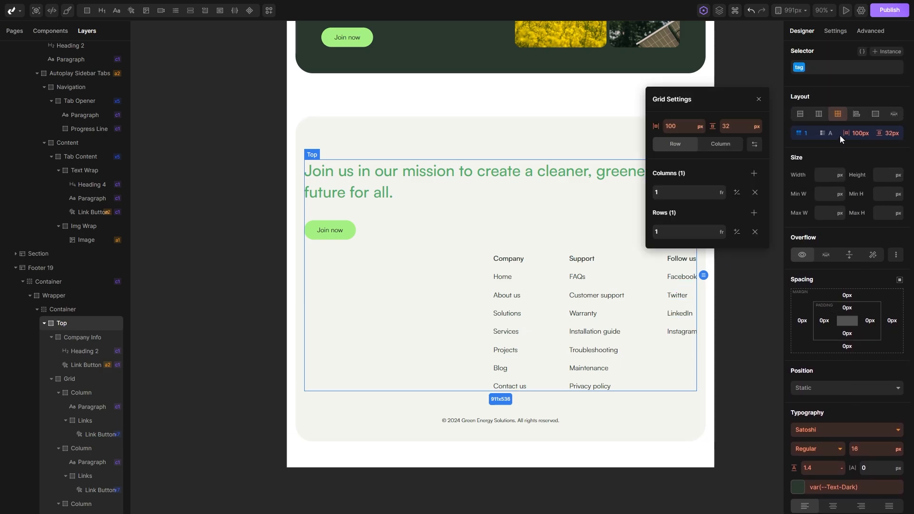
pyautogui.click(751, 173)
pyautogui.click(655, 346)
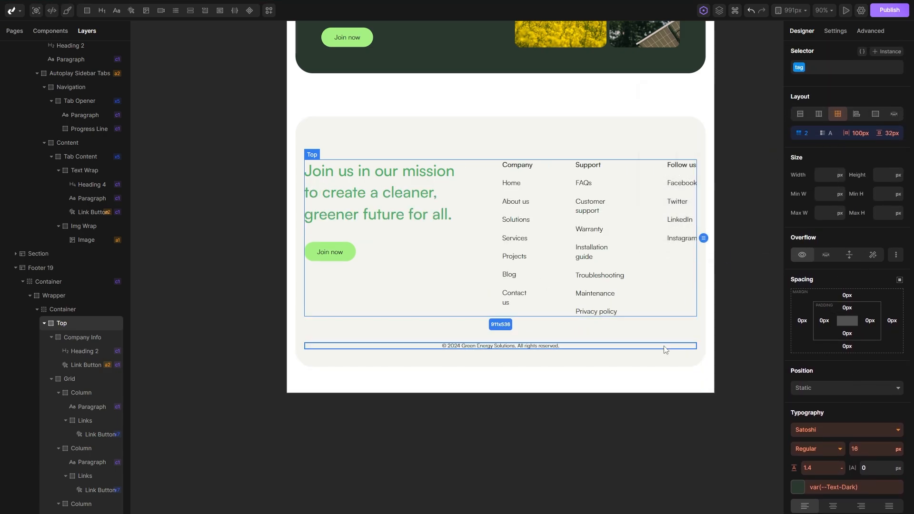
# Set the horizontal gap of the footer's link Grid to 50 px.
pyautogui.click(653, 276)
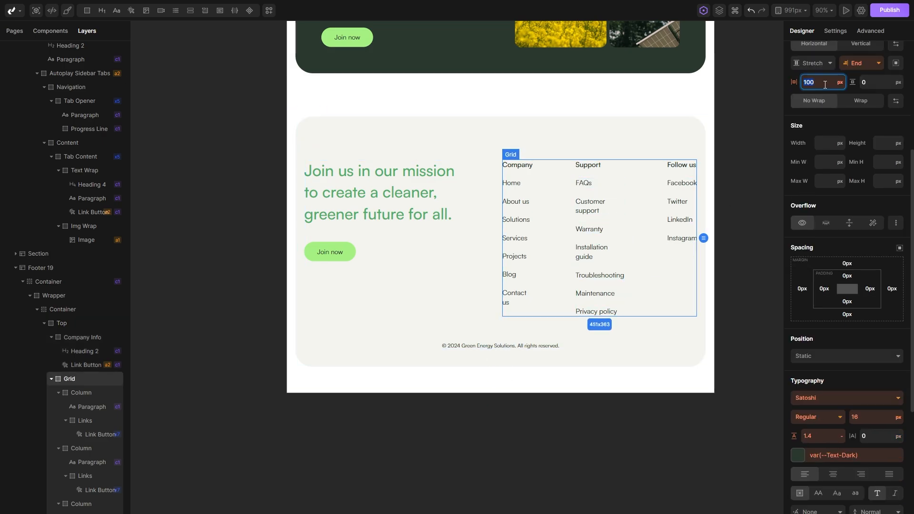
pyautogui.write('0')
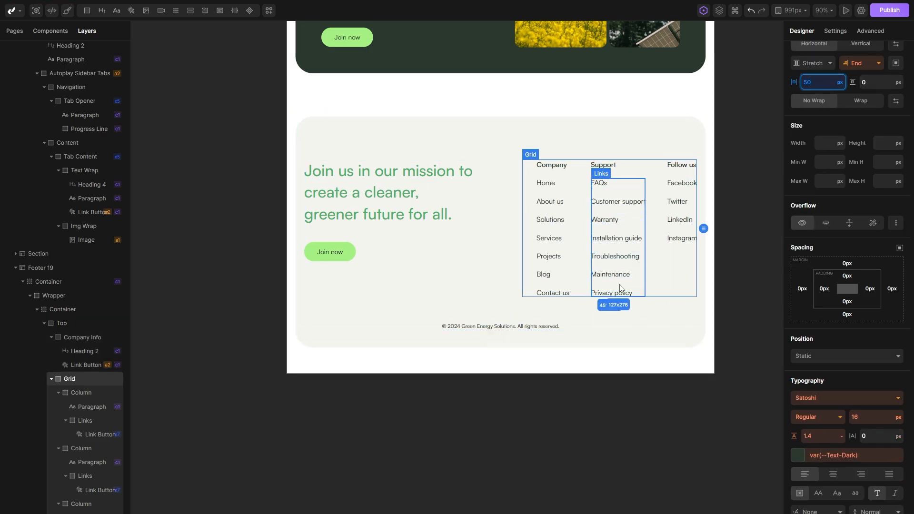
pyautogui.scroll(2, 646, 318)
pyautogui.scroll(-3, 521, 308)
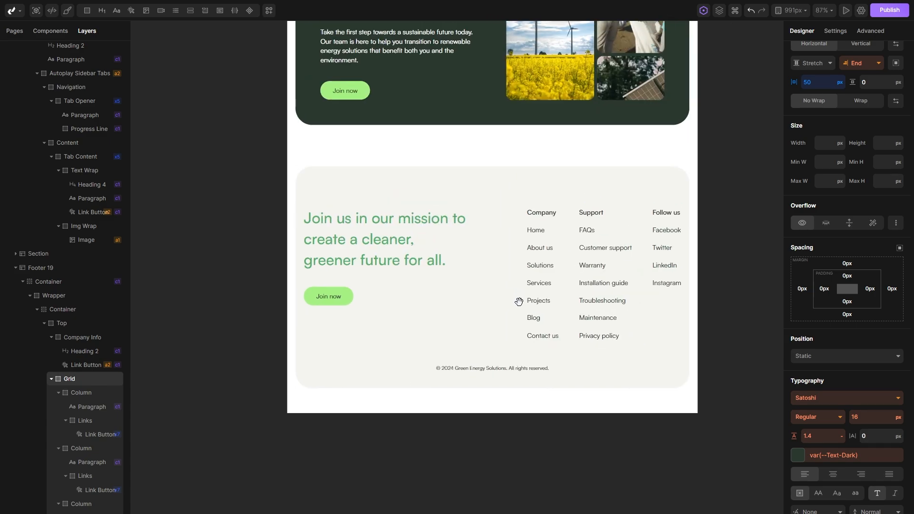
# Set the footer Wrapper's top padding to 60 px.
pyautogui.click(456, 205)
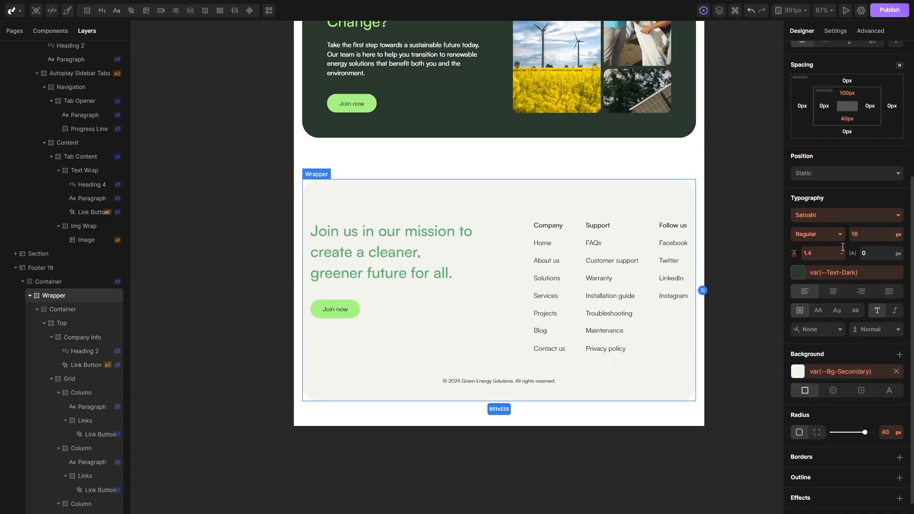
pyautogui.scroll(-2, 844, 84)
pyautogui.click(846, 79)
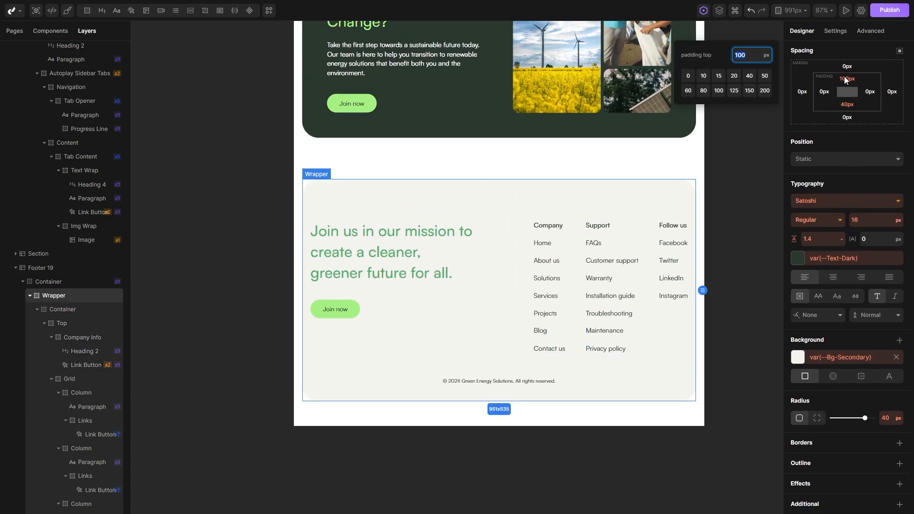
pyautogui.click(689, 91)
pyautogui.moveTo(567, 147); pyautogui.dragTo(563, 155)
pyautogui.scroll(-2, 565, 119)
pyautogui.moveTo(565, 117); pyautogui.dragTo(559, 149)
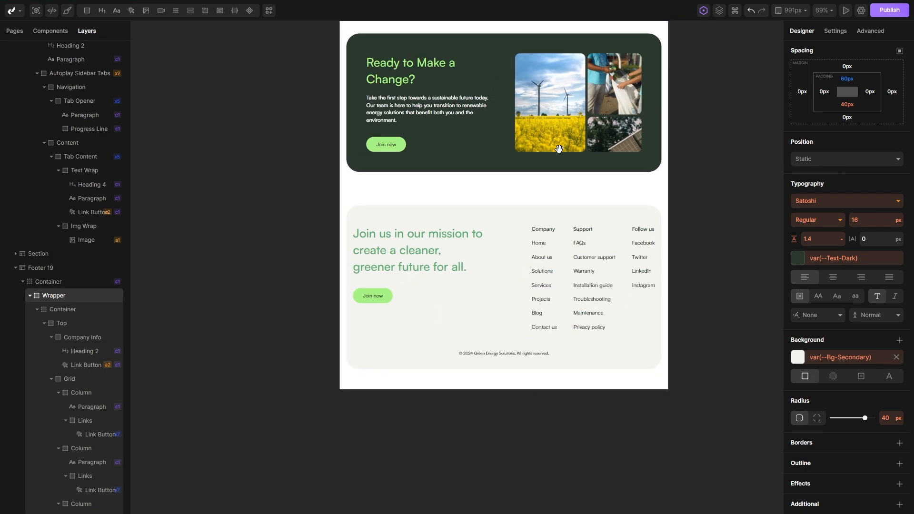
# Review the 991 px layout up to the hero and switch the canvas to the 767 px breakpoint.
pyautogui.scroll(10, 559, 149)
pyautogui.scroll(2, 554, 250)
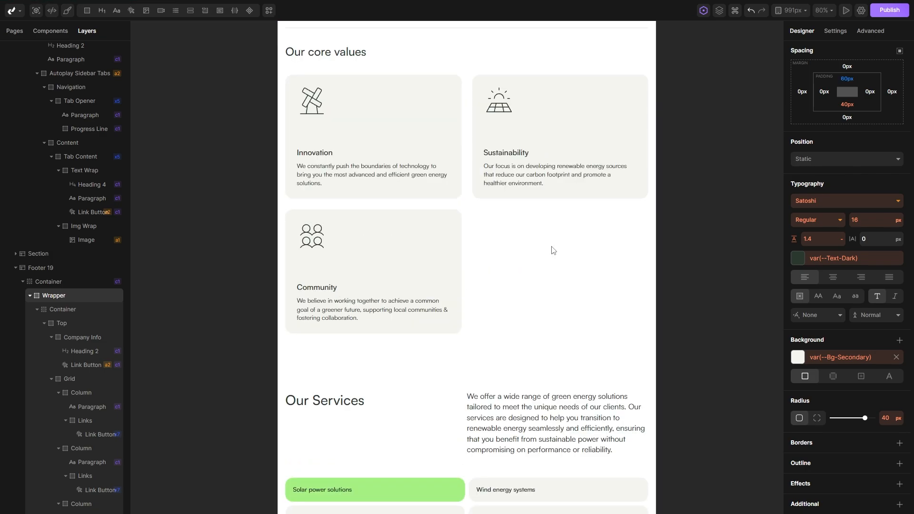
pyautogui.scroll(-4, 552, 247)
pyautogui.scroll(5, 552, 246)
pyautogui.scroll(1, 552, 247)
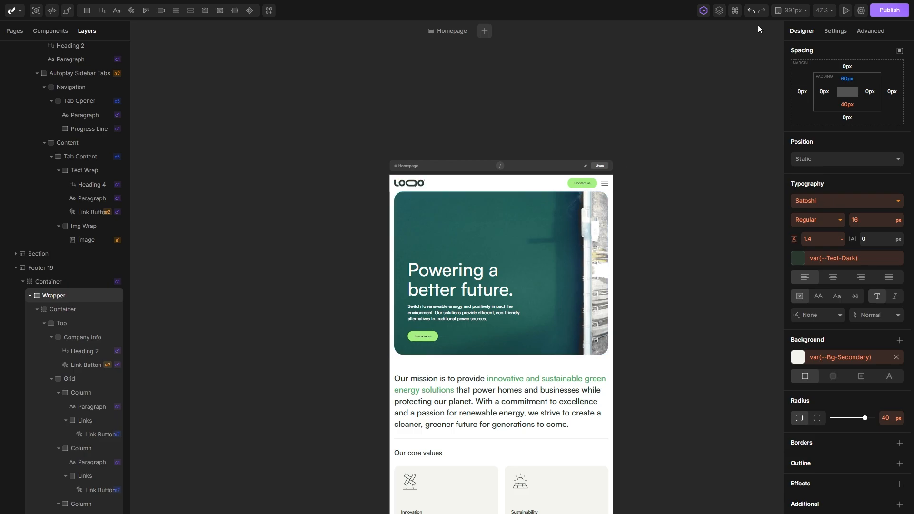
pyautogui.click(789, 13)
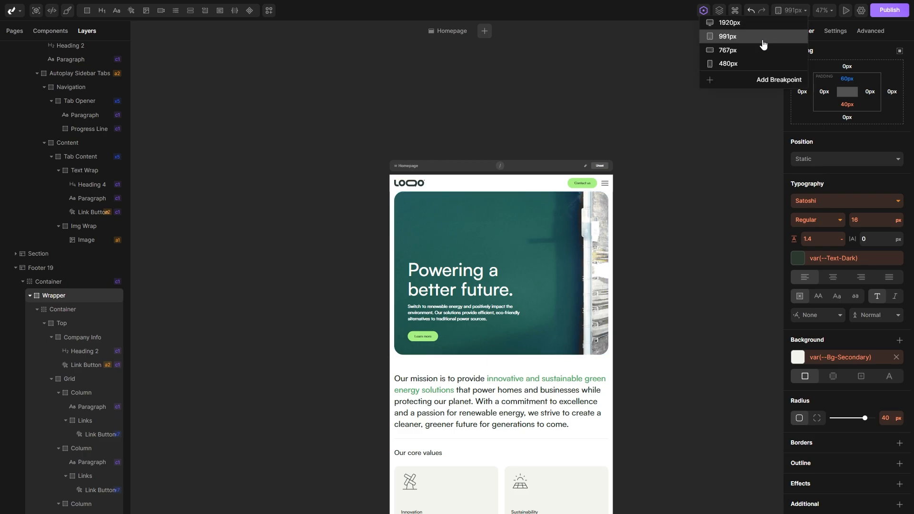
pyautogui.click(729, 51)
# Set the font size of the global H1 heading style to 60 px, using the hero heading.
pyautogui.scroll(5, 526, 229)
pyautogui.scroll(-3, 531, 268)
pyautogui.scroll(4, 533, 263)
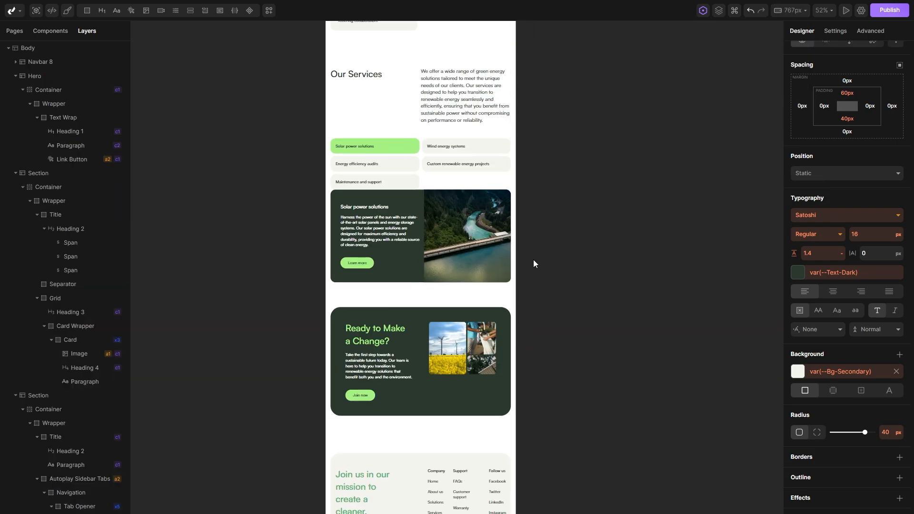
pyautogui.scroll(6, 532, 259)
pyautogui.scroll(2, 533, 259)
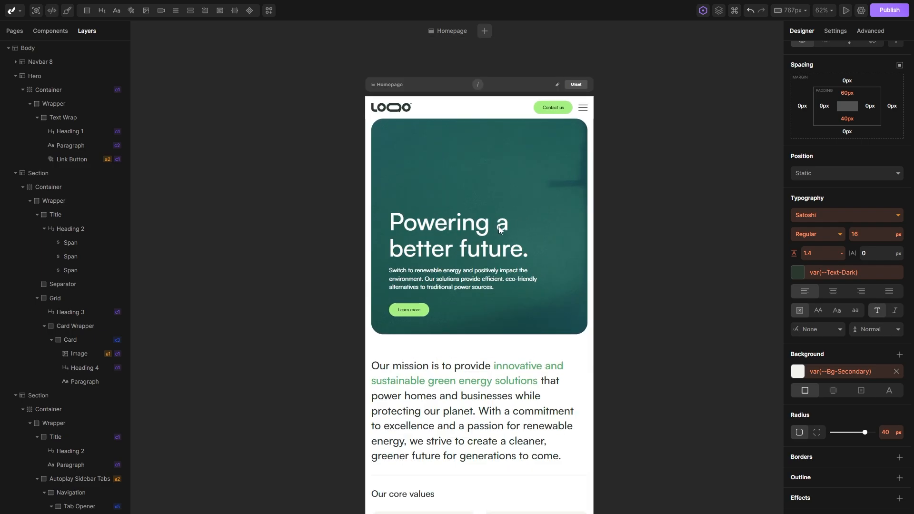
pyautogui.scroll(2, 499, 230)
pyautogui.click(450, 227)
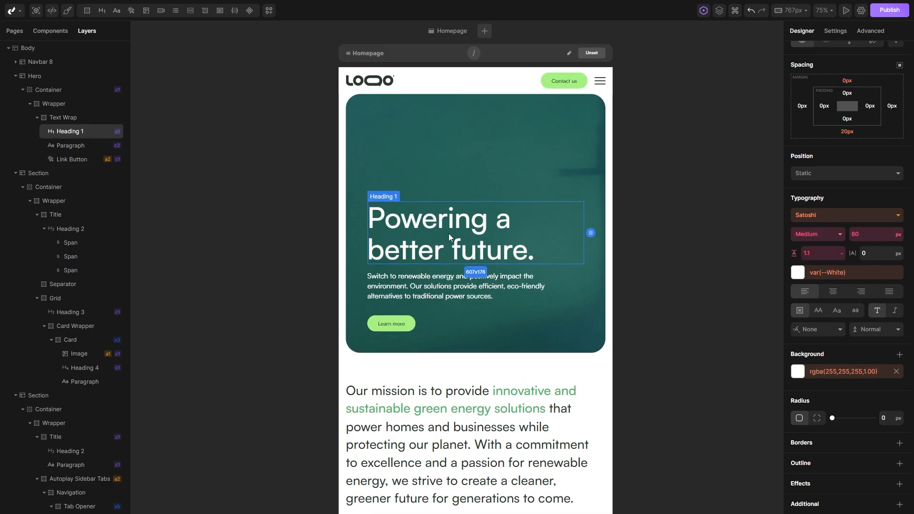
pyautogui.scroll(5, 849, 247)
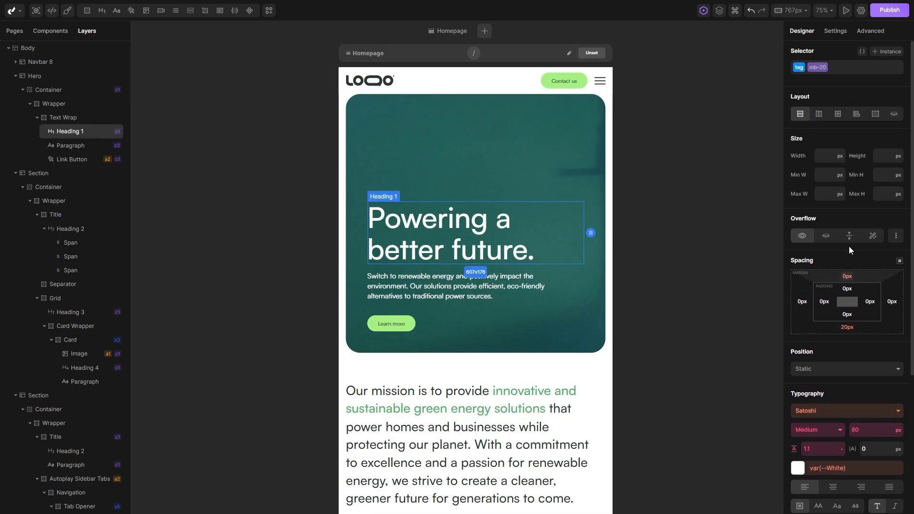
pyautogui.click(800, 71)
pyautogui.click(815, 147)
pyautogui.scroll(-4, 816, 154)
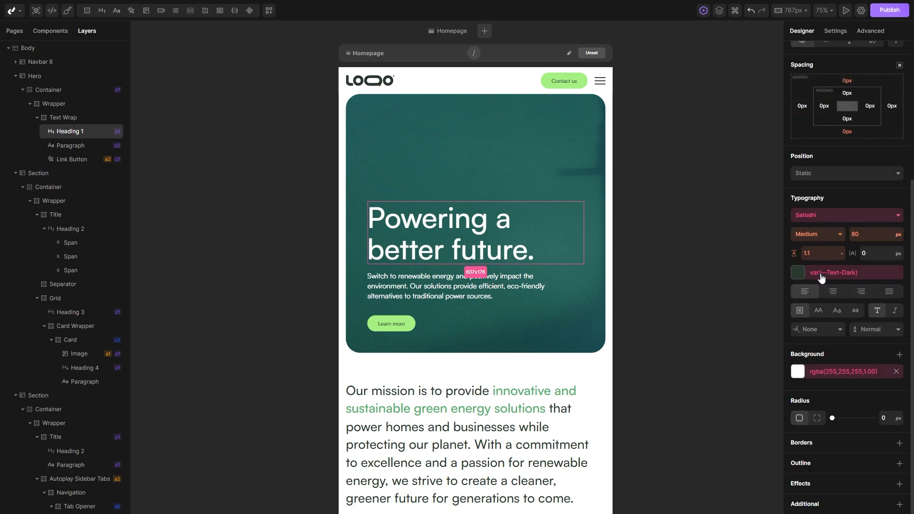
pyautogui.click(867, 234)
pyautogui.write('60')
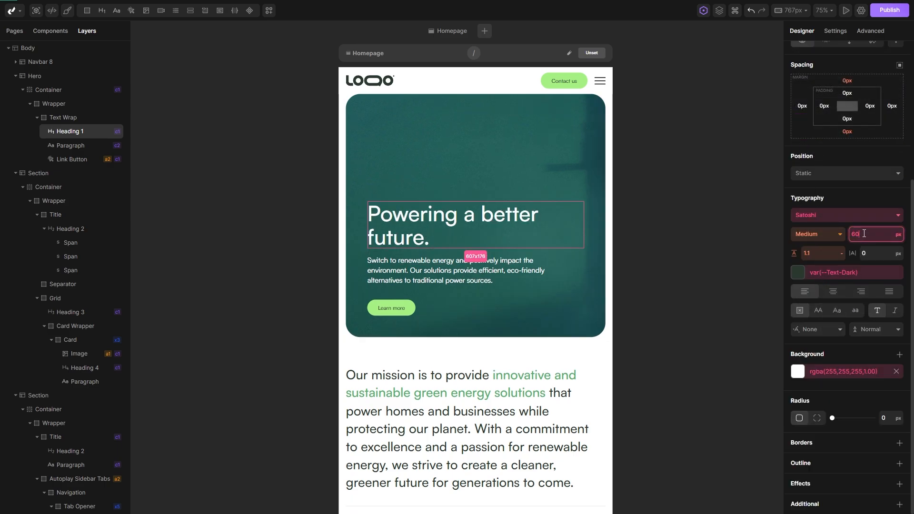
# Set the hero Wrapper's top padding to 200 px.
pyautogui.click(391, 142)
pyautogui.scroll(2, 838, 198)
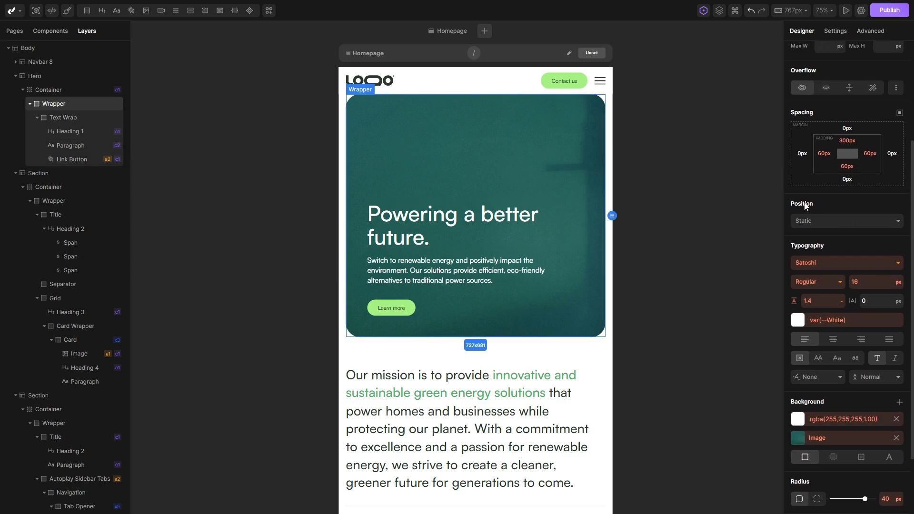
pyautogui.click(850, 143)
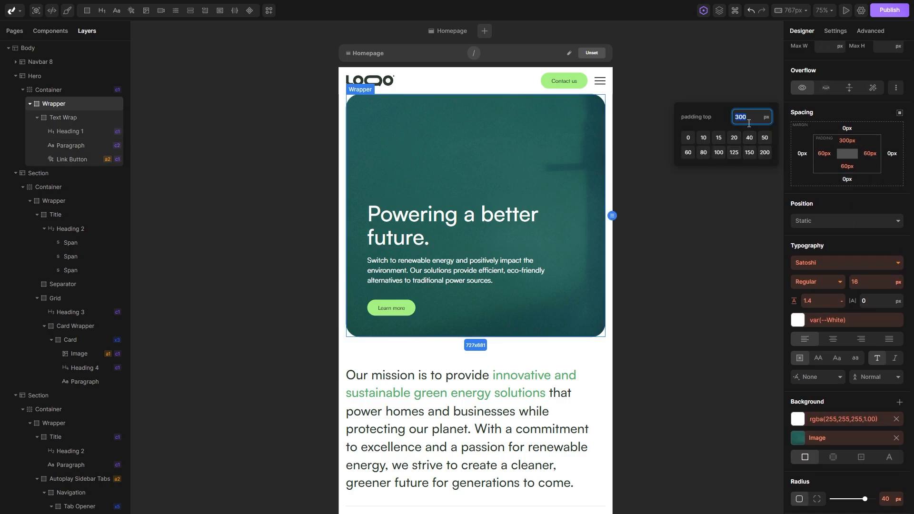
pyautogui.click(766, 154)
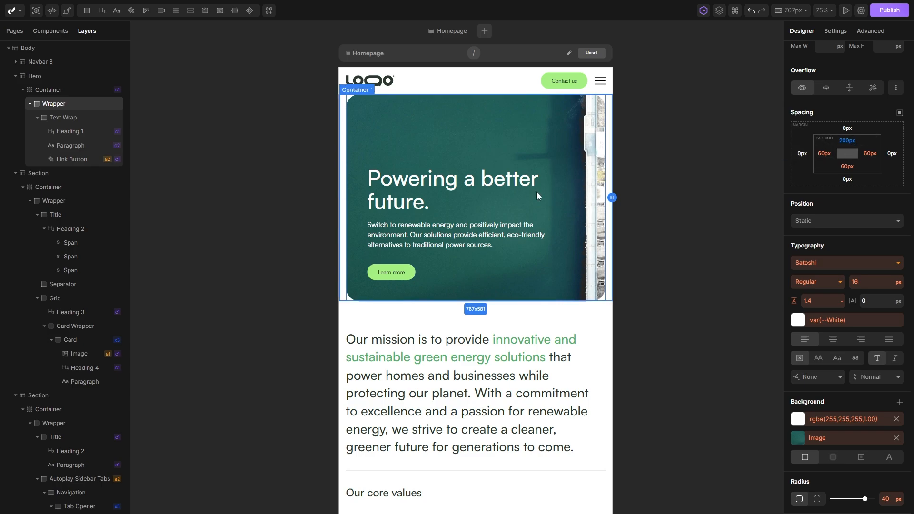
# Set the hero Wrapper's left, right and bottom padding to 40 px each.
pyautogui.click(824, 153)
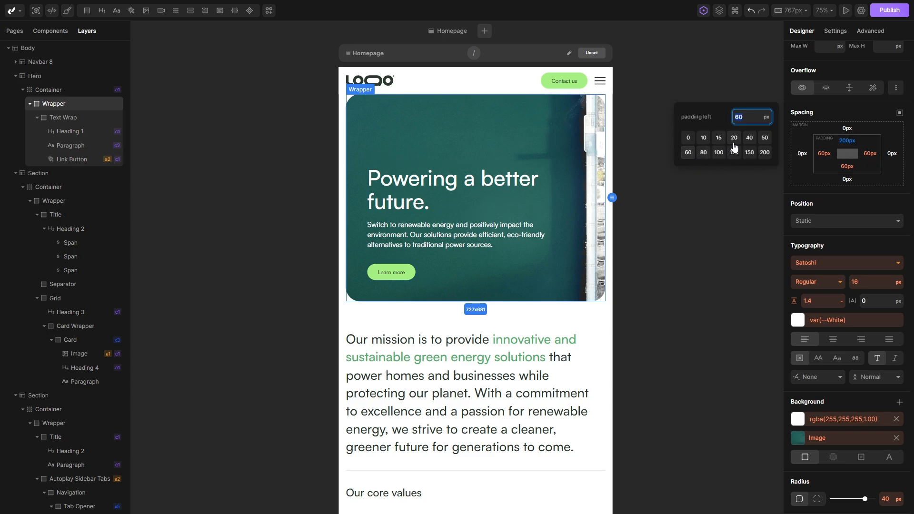
pyautogui.click(749, 138)
pyautogui.click(857, 155)
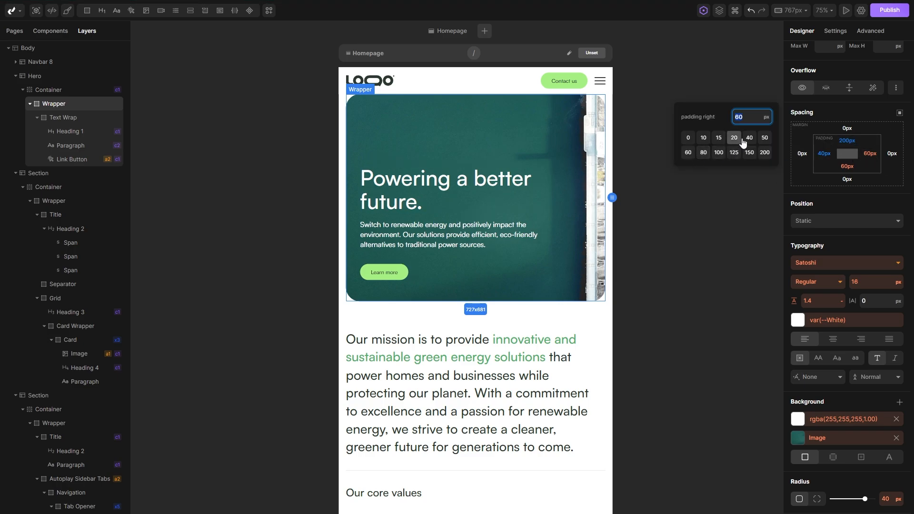
pyautogui.click(748, 138)
pyautogui.click(846, 166)
pyautogui.click(749, 138)
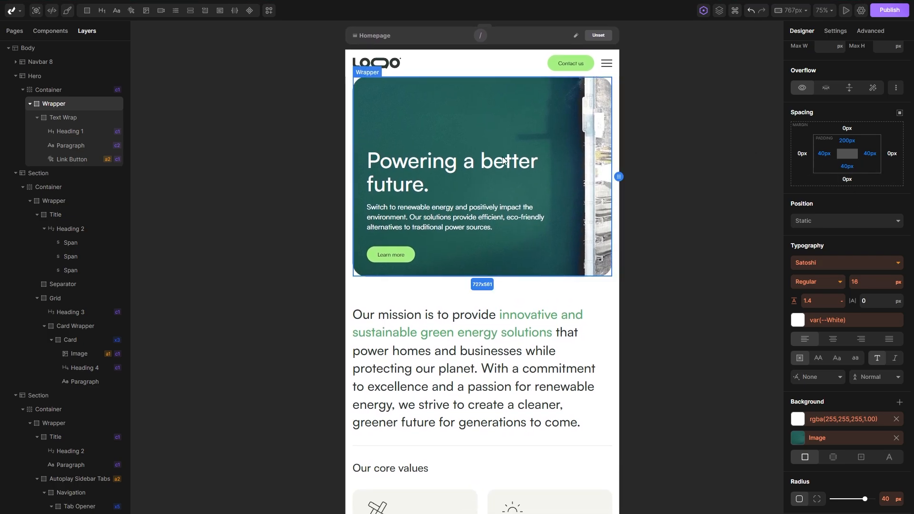
# Reduce the Our Services Title grid to one column and set its row gap to 45 px.
pyautogui.scroll(-3, 624, 316)
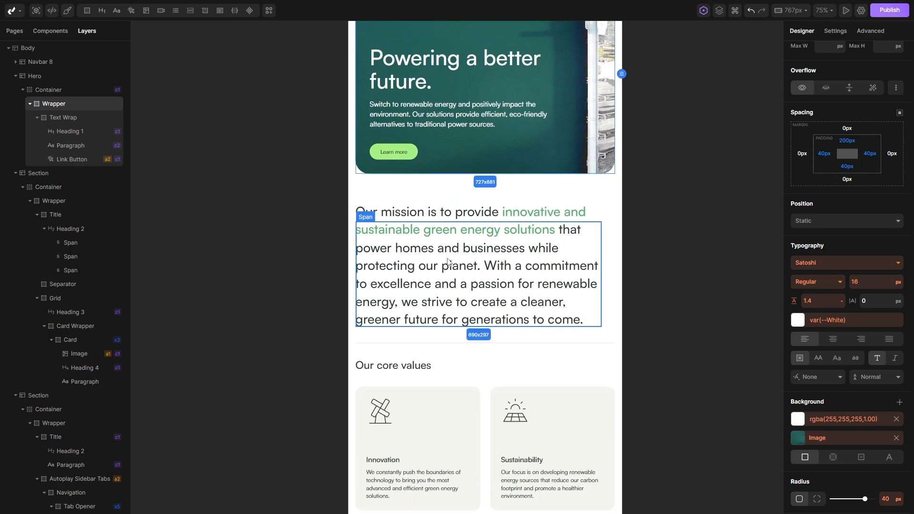
pyautogui.scroll(-6, 524, 333)
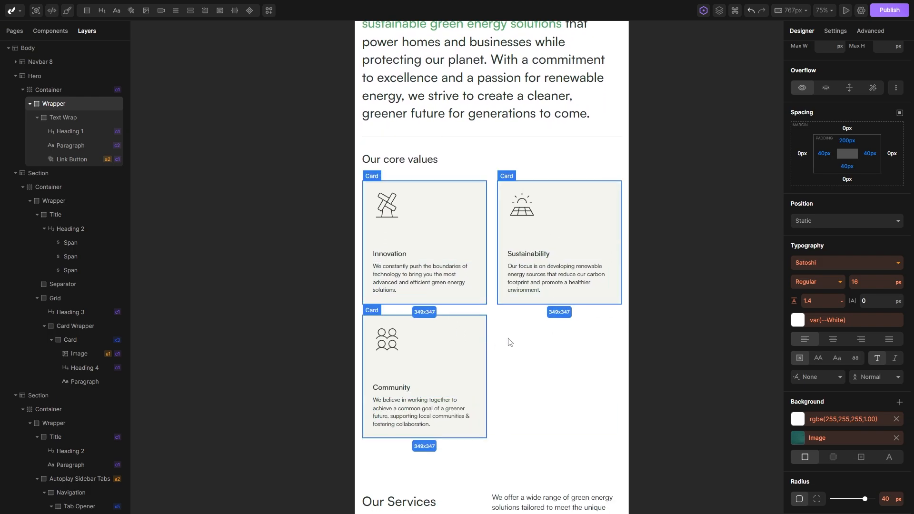
pyautogui.moveTo(562, 429); pyautogui.dragTo(572, 281)
pyautogui.moveTo(562, 337); pyautogui.dragTo(573, 207)
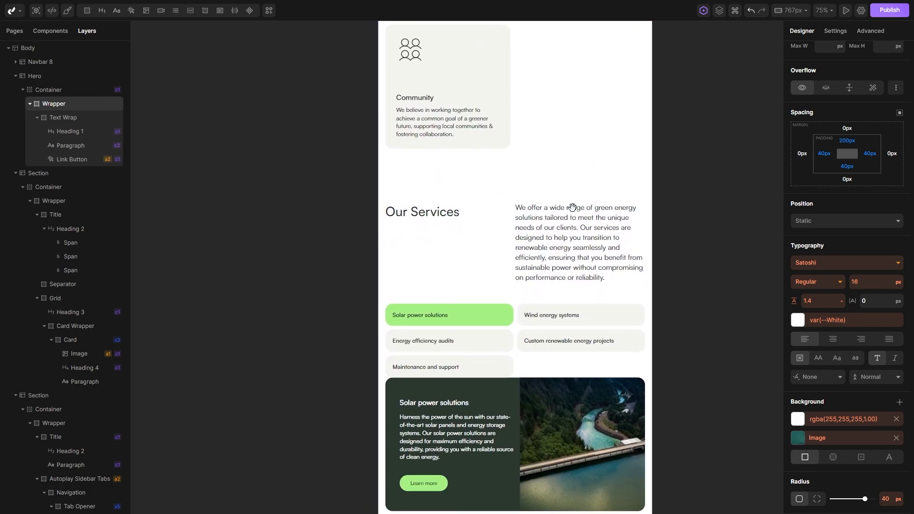
pyautogui.scroll(2, 557, 302)
pyautogui.click(467, 207)
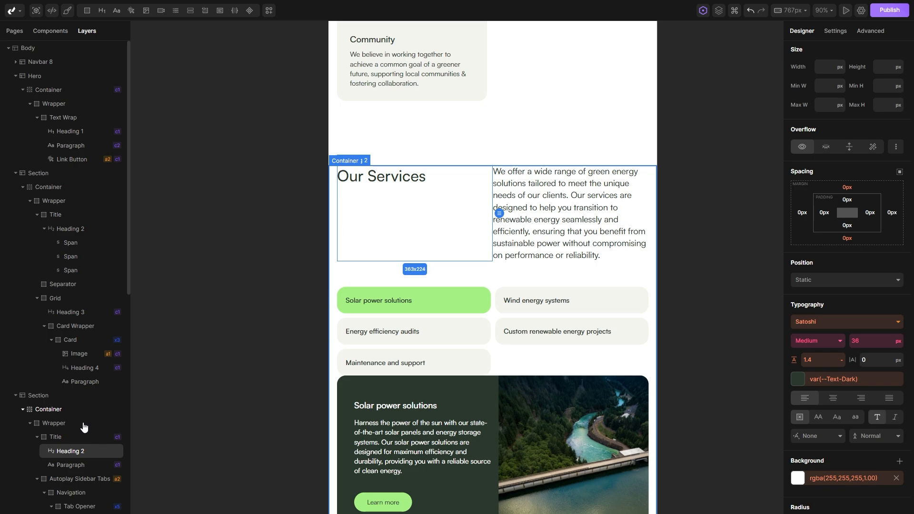
pyautogui.click(62, 436)
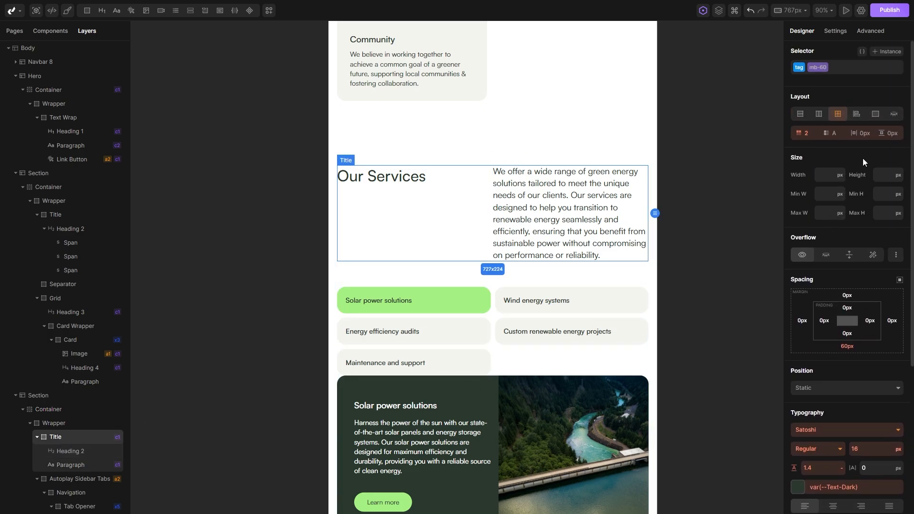
pyautogui.click(847, 136)
pyautogui.click(755, 193)
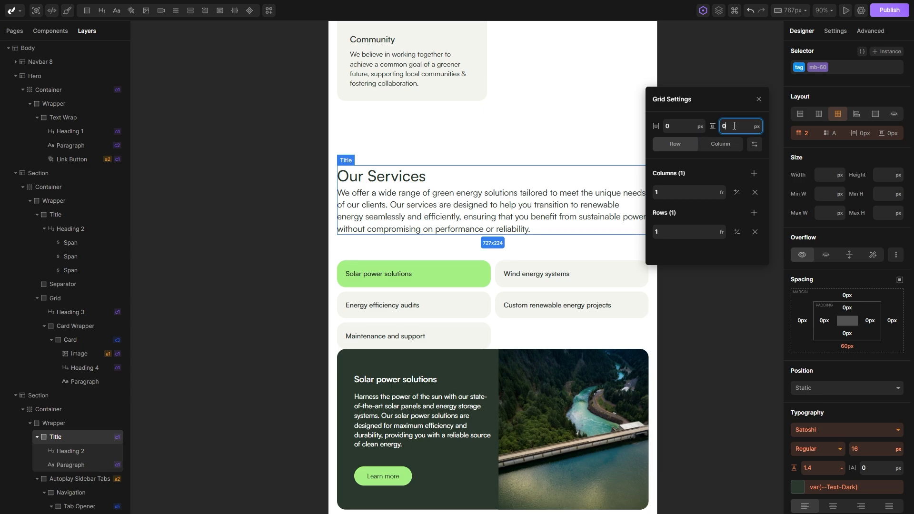
pyautogui.write('45')
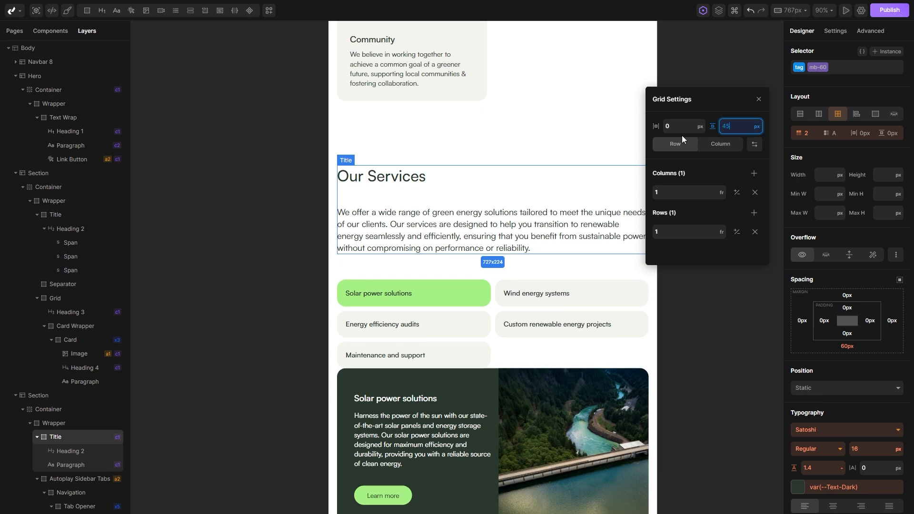
pyautogui.press('Escape')
pyautogui.scroll(-1, 529, 157)
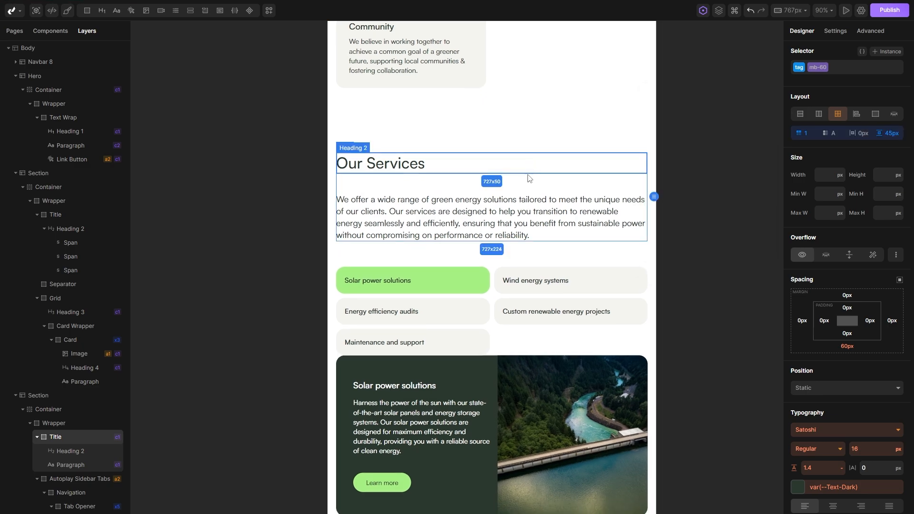
# Set the row gap of the Autoplay Sidebar Tabs grid in the Our Services section to 24 px.
pyautogui.scroll(-2, 519, 295)
pyautogui.scroll(3, 521, 255)
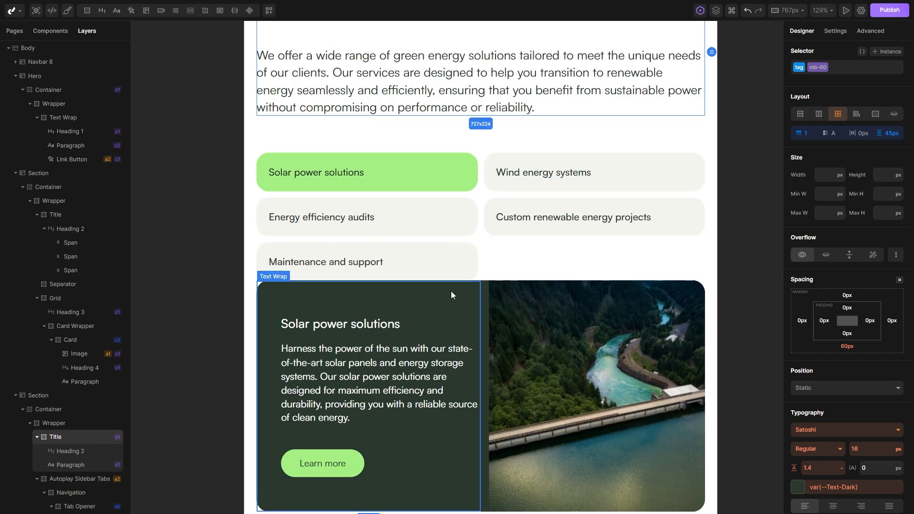
pyautogui.click(86, 494)
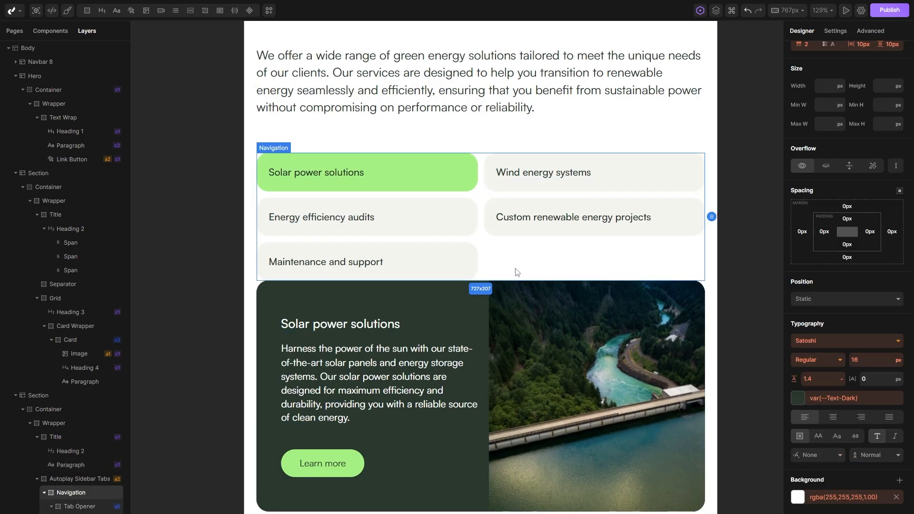
pyautogui.click(77, 481)
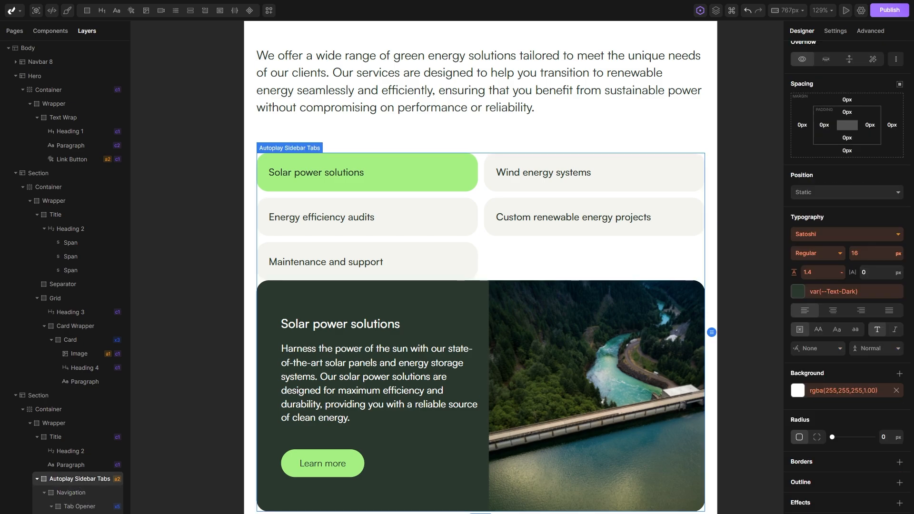
pyautogui.scroll(5, 852, 202)
pyautogui.click(843, 134)
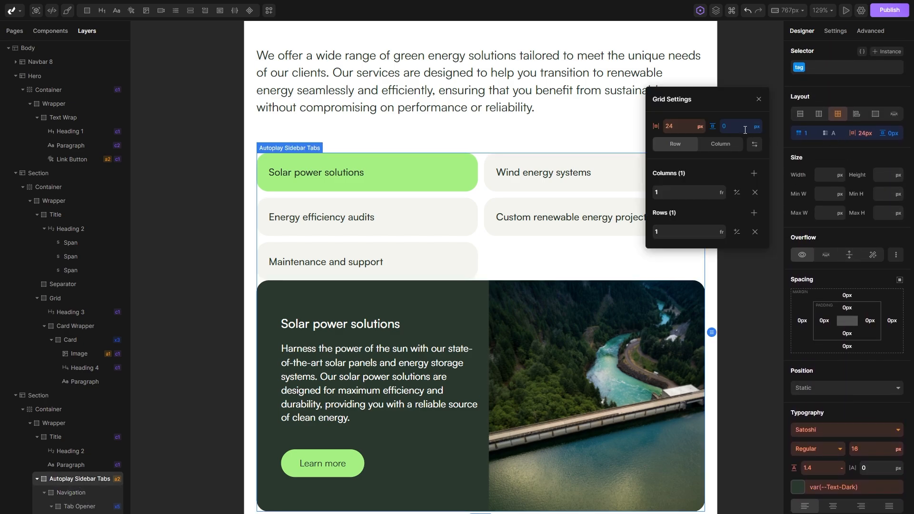
pyautogui.rightClick(737, 128)
pyautogui.doubleClick(737, 126)
pyautogui.write('24')
pyautogui.click(560, 245)
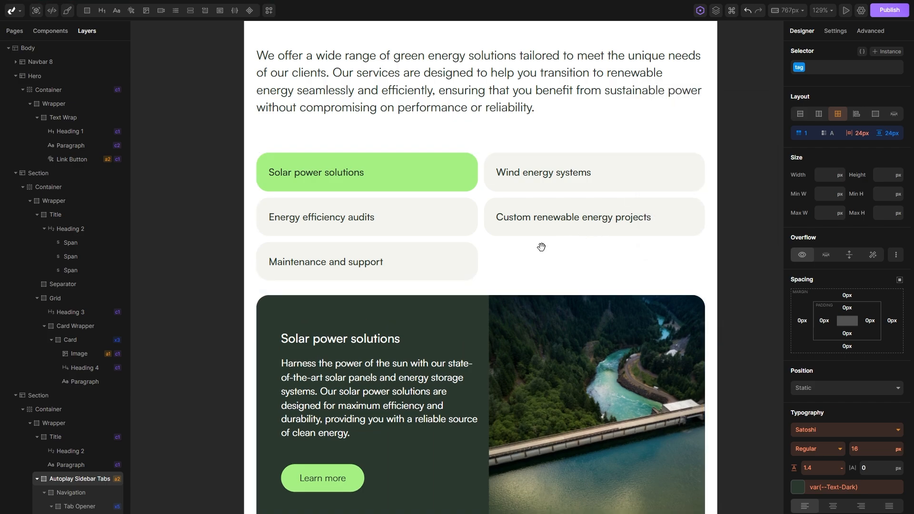
# Set the bottom padding of the Our Services section to 60 px.
pyautogui.scroll(-2, 542, 248)
pyautogui.moveTo(542, 246); pyautogui.dragTo(542, 237)
pyautogui.moveTo(583, 309); pyautogui.dragTo(581, 263)
pyautogui.moveTo(576, 441); pyautogui.dragTo(583, 246)
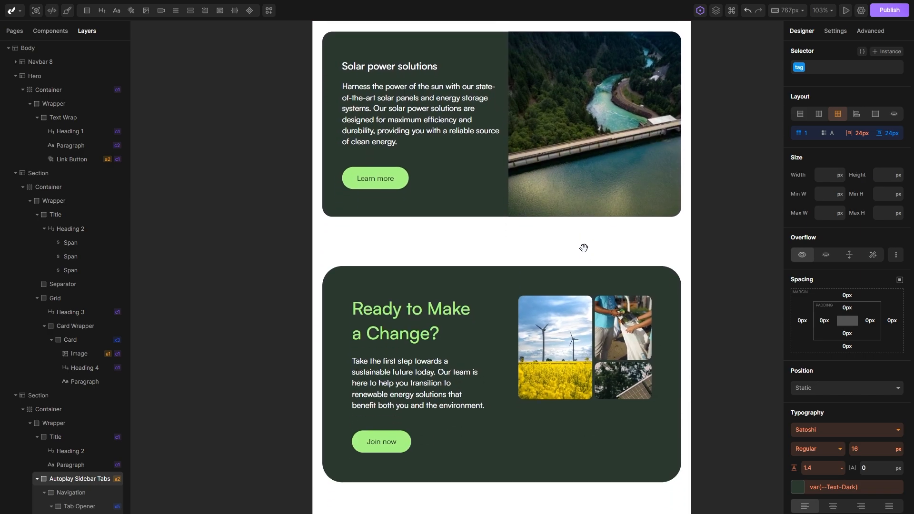
pyautogui.click(529, 237)
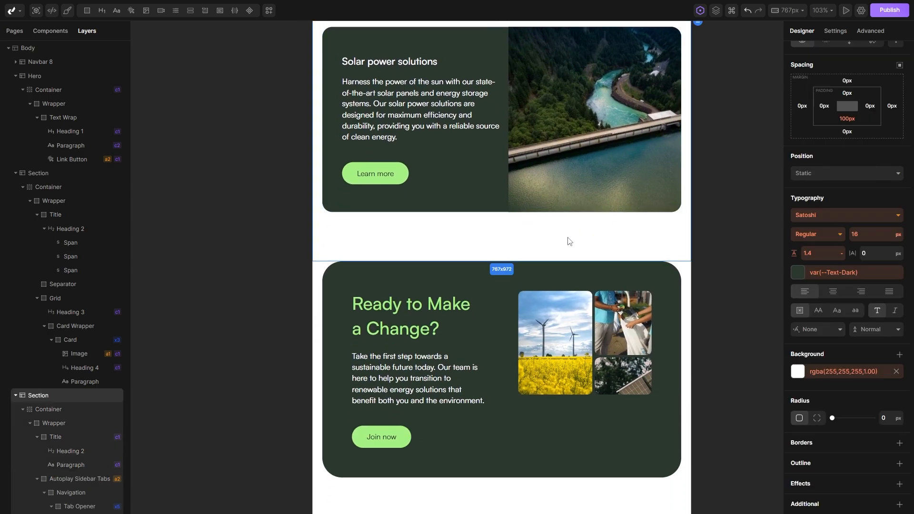
pyautogui.click(847, 119)
pyautogui.click(689, 104)
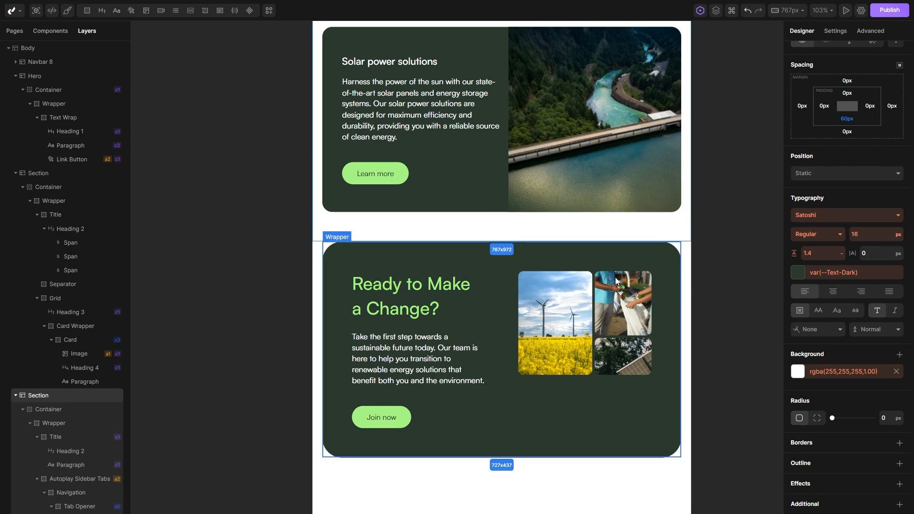
# Set the bottom padding of the Ready to Make a Change section to 60 px.
pyautogui.scroll(-3, 582, 313)
pyautogui.click(527, 391)
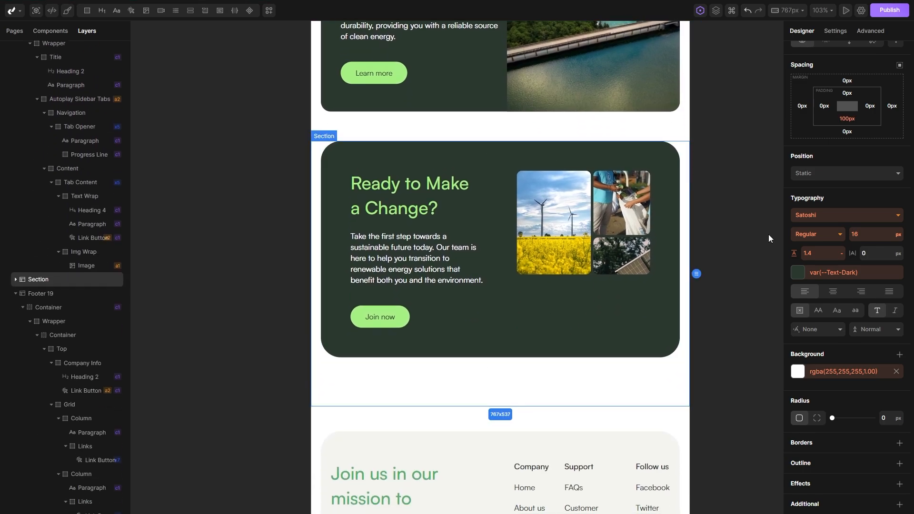
pyautogui.click(847, 119)
pyautogui.click(688, 105)
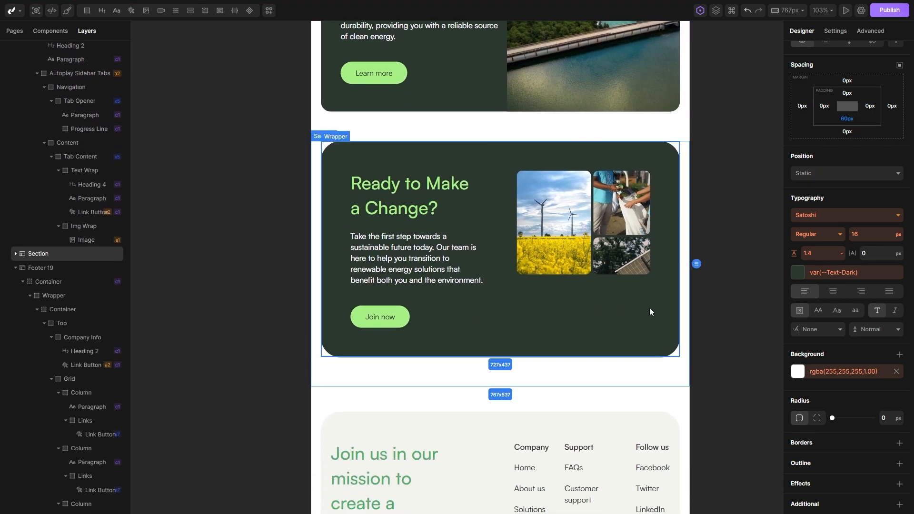
# Reduce the Ready to Make a Change Wrapper grid to one column and set its row gap to 60 px.
pyautogui.scroll(-1, 619, 389)
pyautogui.scroll(2, 524, 314)
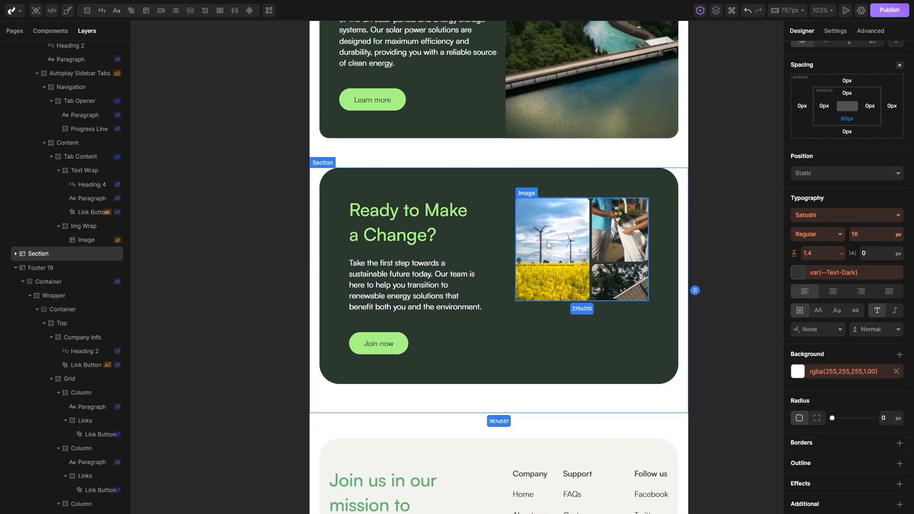
pyautogui.scroll(2, 533, 371)
pyautogui.click(532, 385)
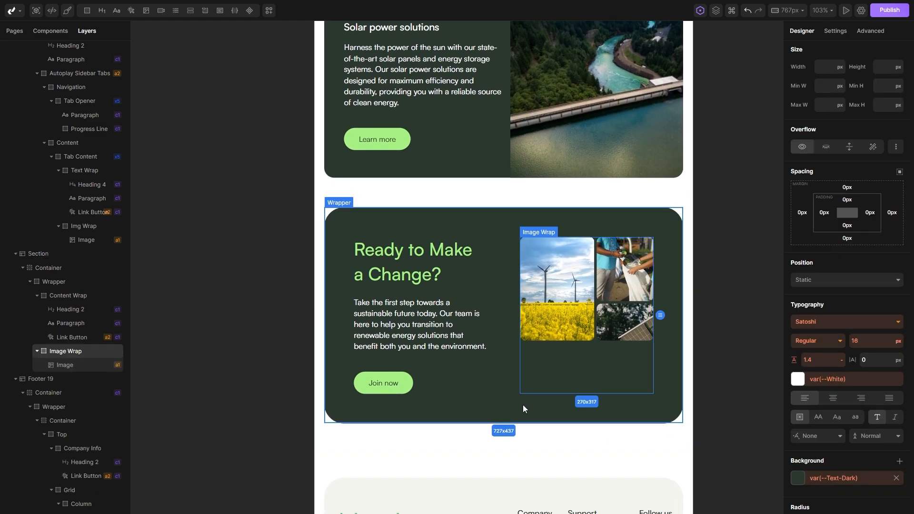
pyautogui.click(51, 282)
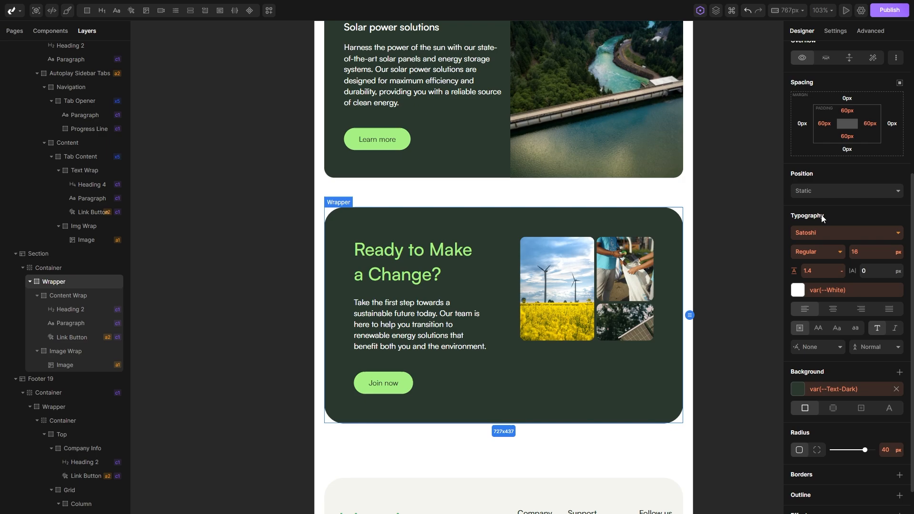
pyautogui.scroll(4, 826, 216)
pyautogui.click(847, 137)
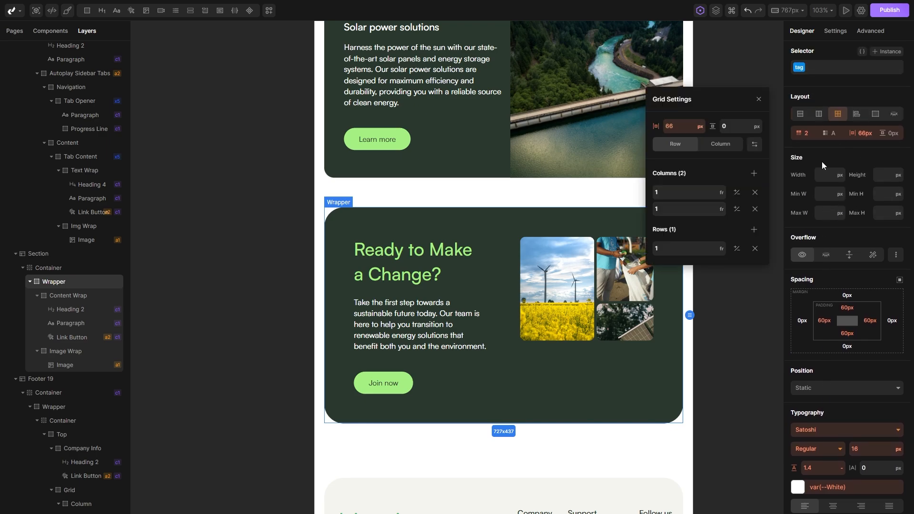
pyautogui.click(755, 193)
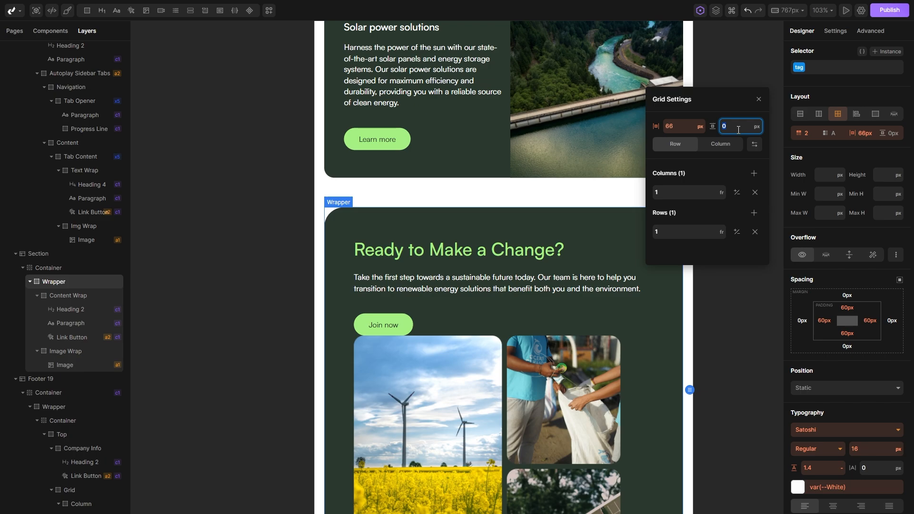
pyautogui.write('60')
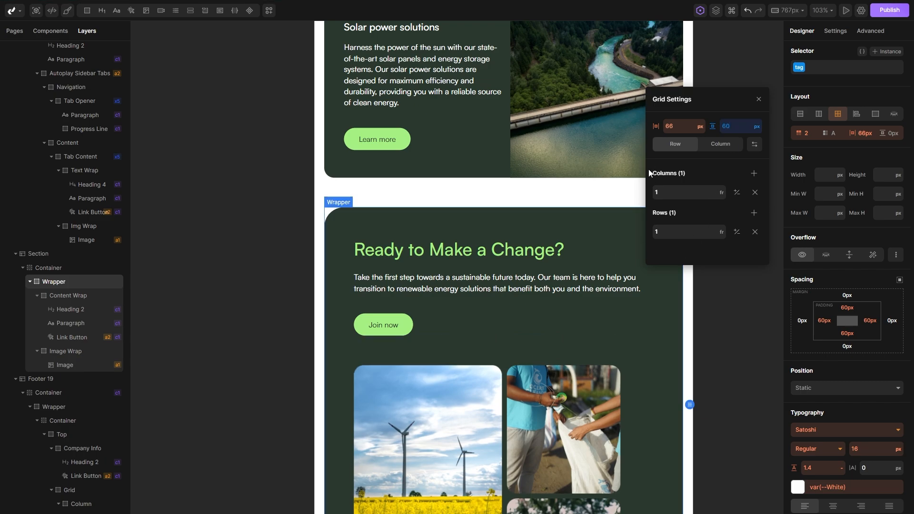
pyautogui.click(605, 330)
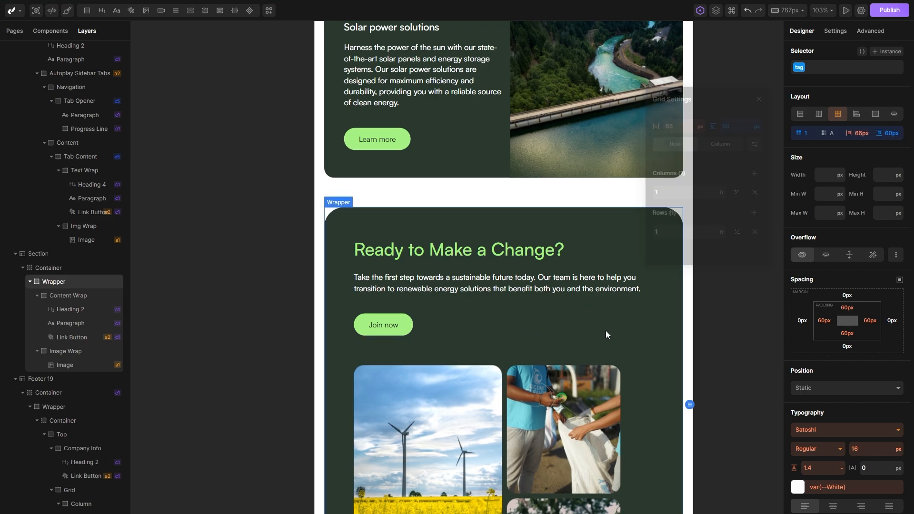
# Set the width of the Image inside the Ready to Make a Change Image Wrap to 100%.
pyautogui.scroll(-4, 602, 244)
pyautogui.click(595, 341)
pyautogui.click(74, 352)
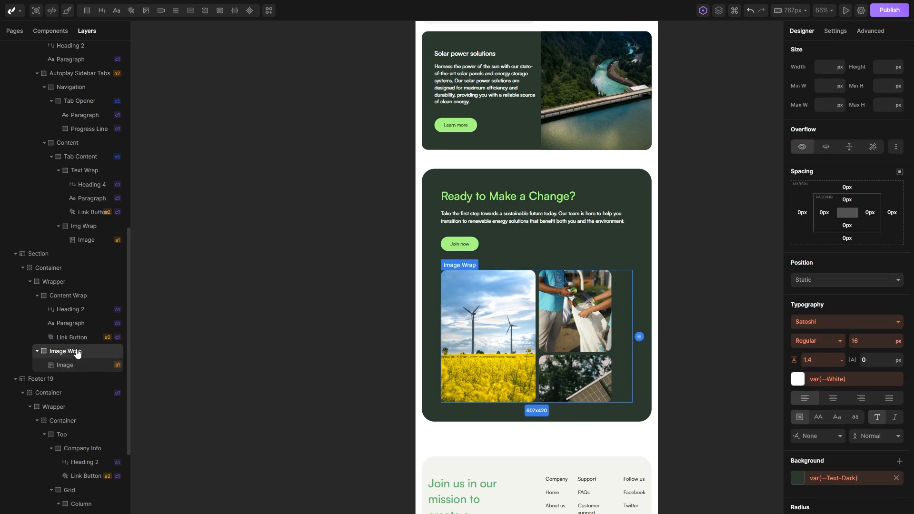
pyautogui.click(74, 366)
pyautogui.scroll(4, 859, 304)
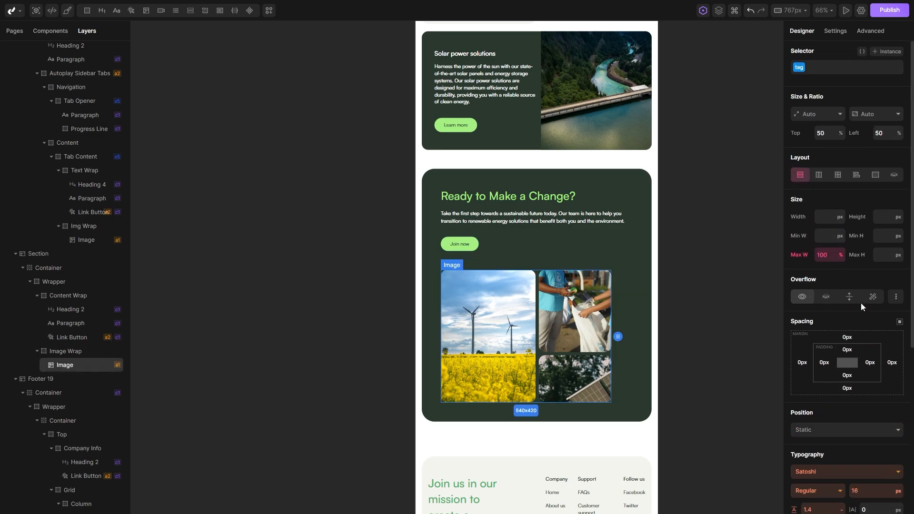
pyautogui.click(824, 216)
pyautogui.write('100%')
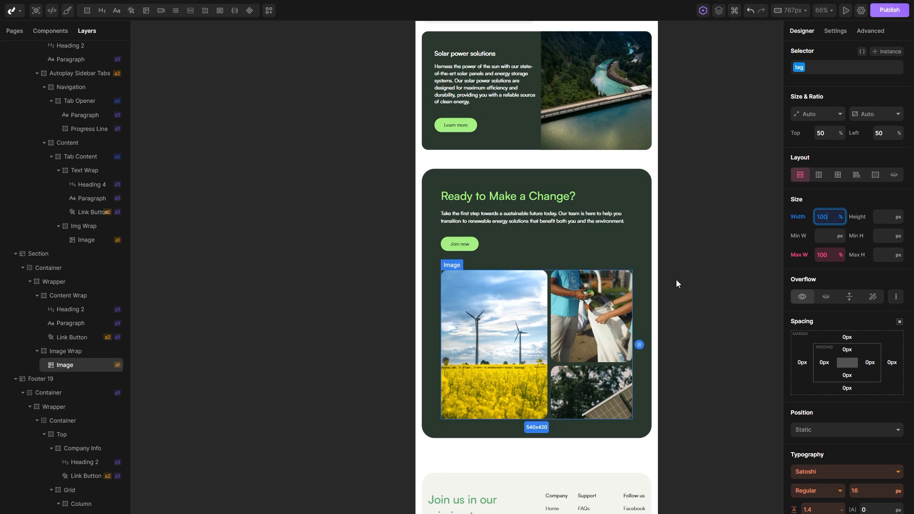
pyautogui.click(649, 243)
pyautogui.scroll(2, 639, 286)
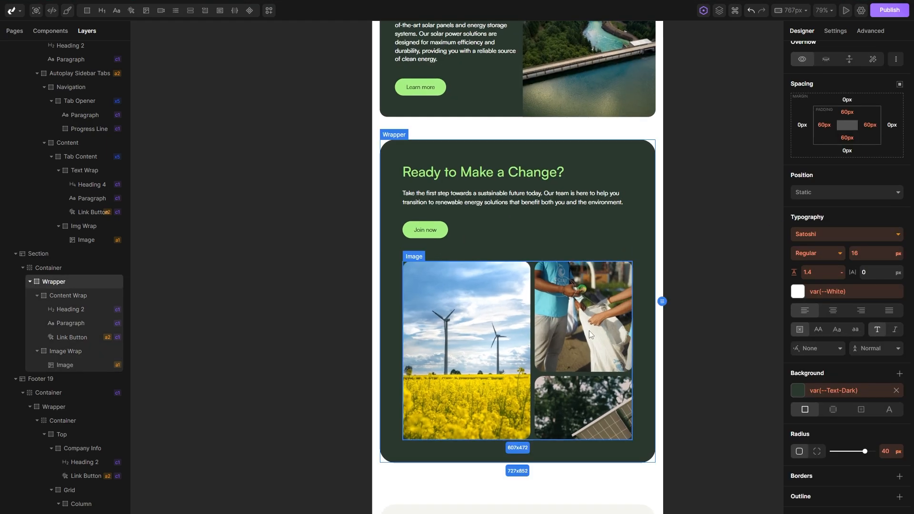
# Reduce the footer's Top grid to one column so the link columns sit below the company info.
pyautogui.moveTo(716, 427); pyautogui.dragTo(706, 424)
pyautogui.scroll(-6, 617, 416)
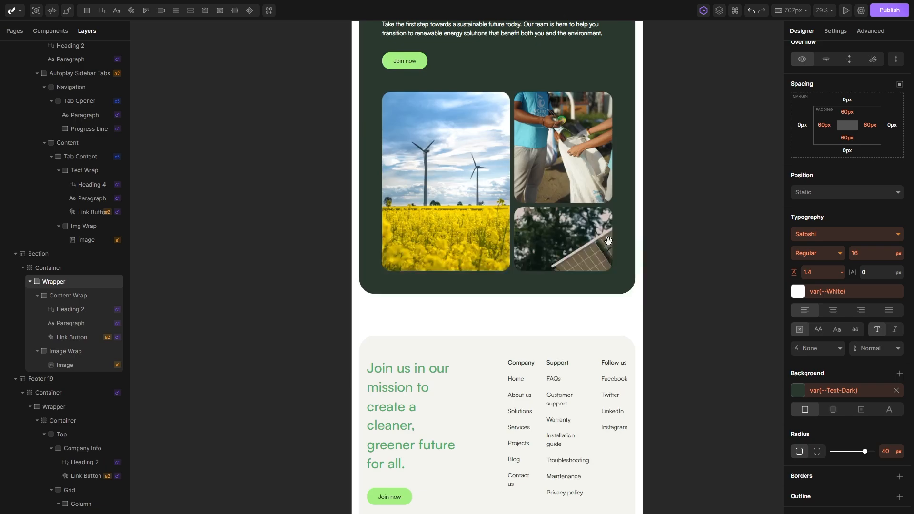
pyautogui.click(492, 349)
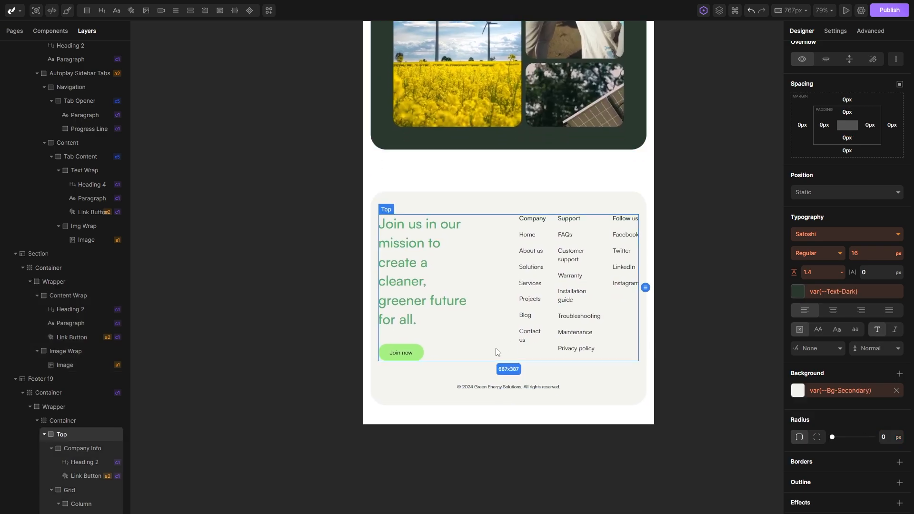
pyautogui.scroll(4, 857, 214)
pyautogui.click(842, 134)
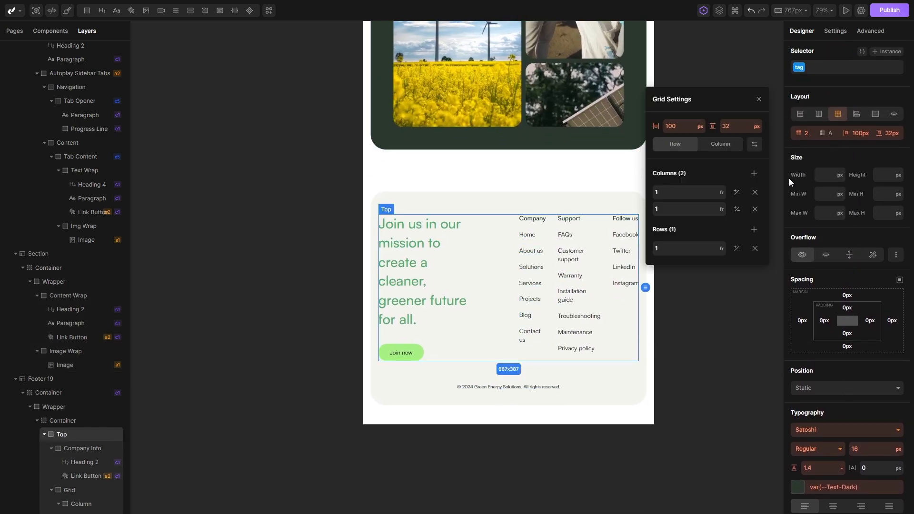
pyautogui.click(755, 193)
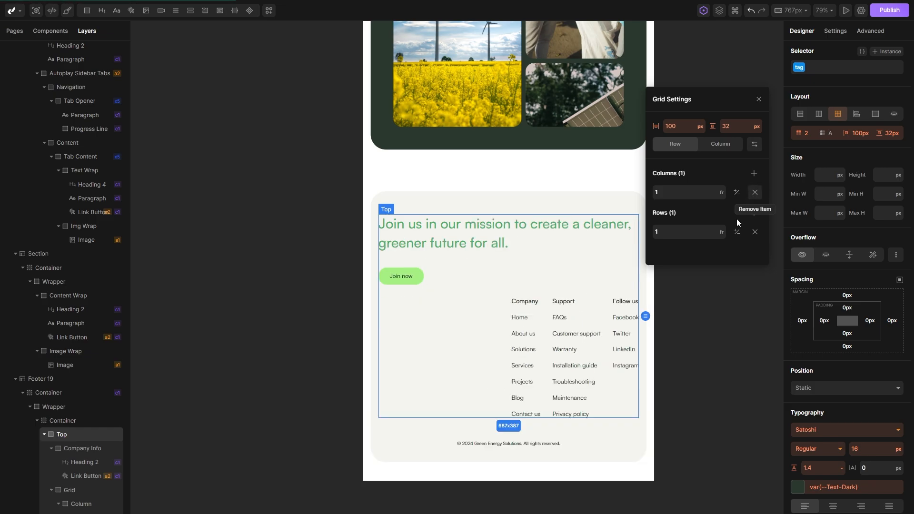
pyautogui.click(458, 348)
# Justify the footer's link column Grid to Start and set its horizontal gap to 70 px.
pyautogui.click(547, 349)
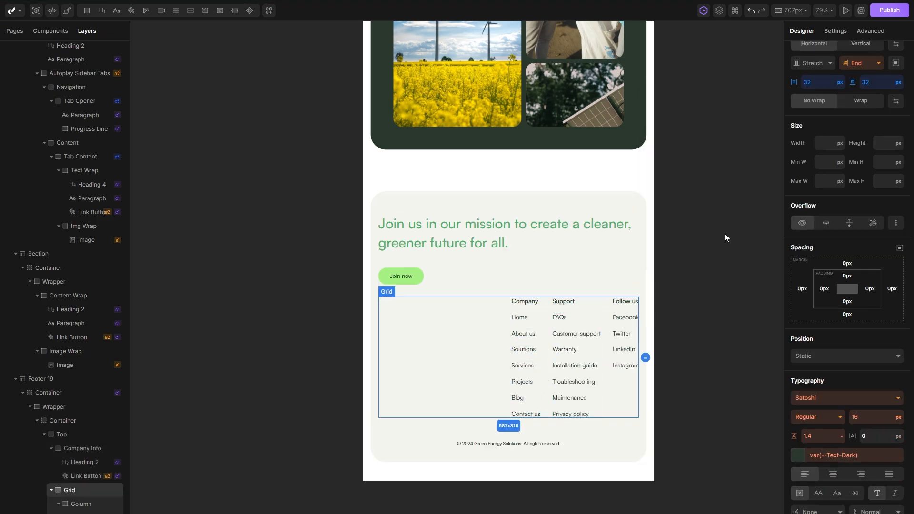
pyautogui.scroll(1, 825, 154)
pyautogui.scroll(2, 824, 155)
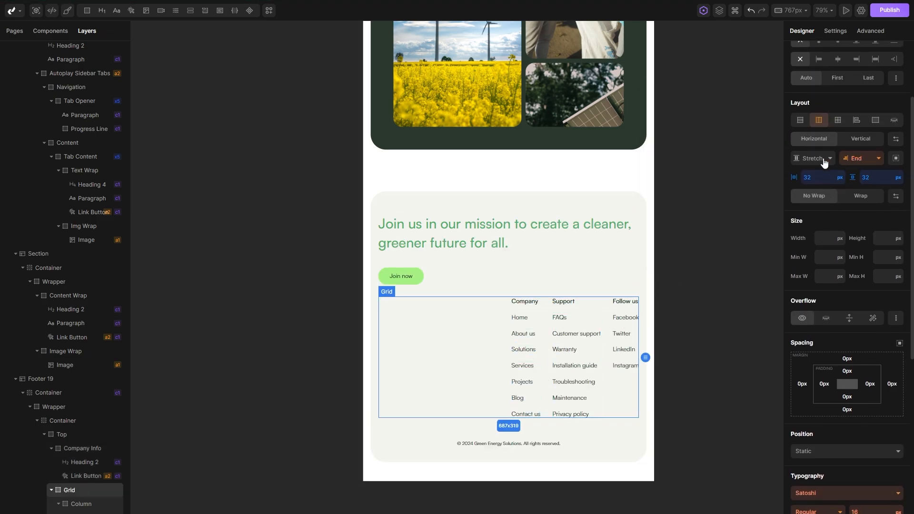
pyautogui.scroll(-3, 81, 476)
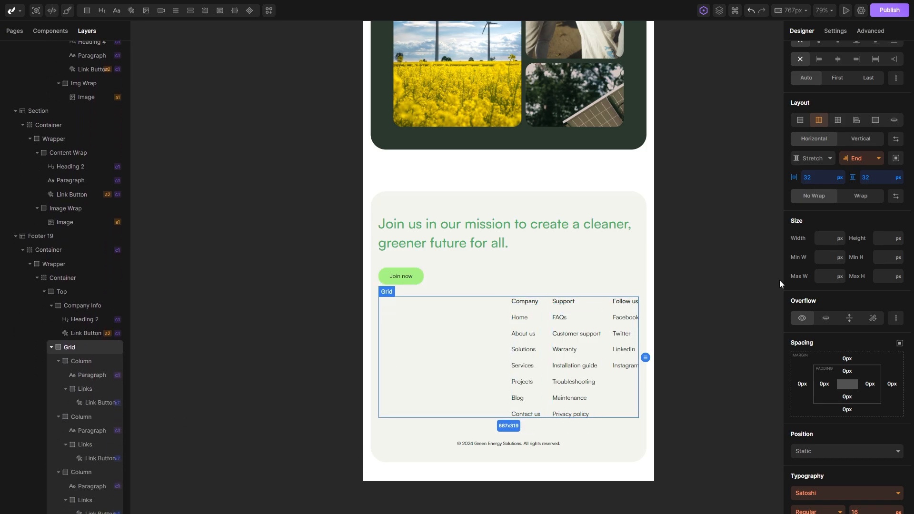
pyautogui.click(856, 158)
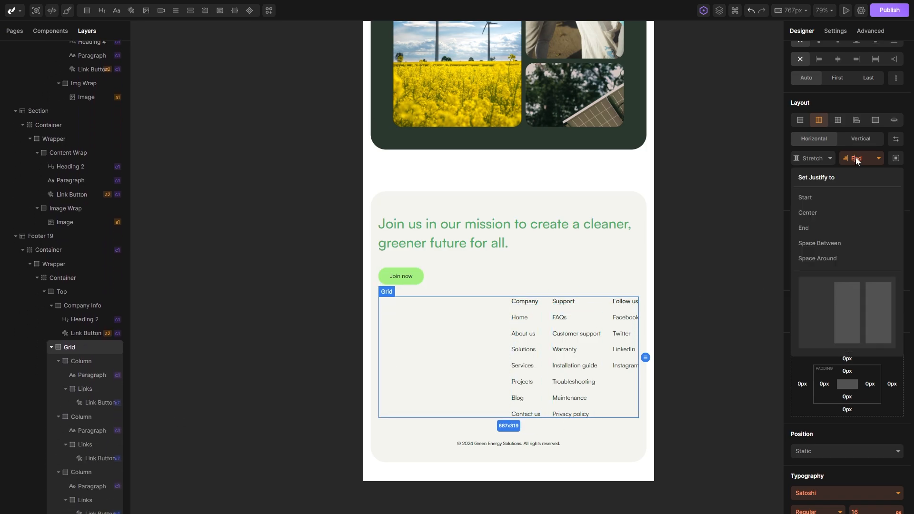
pyautogui.click(819, 203)
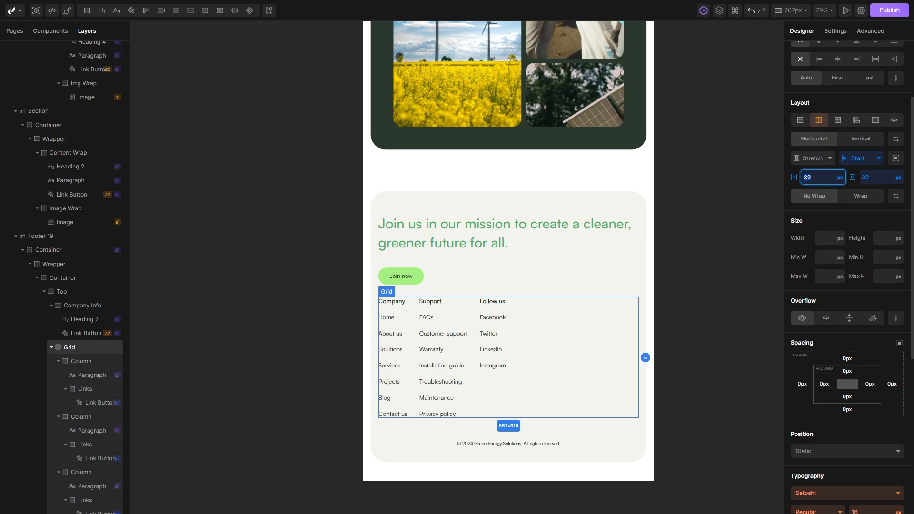
pyautogui.write('70')
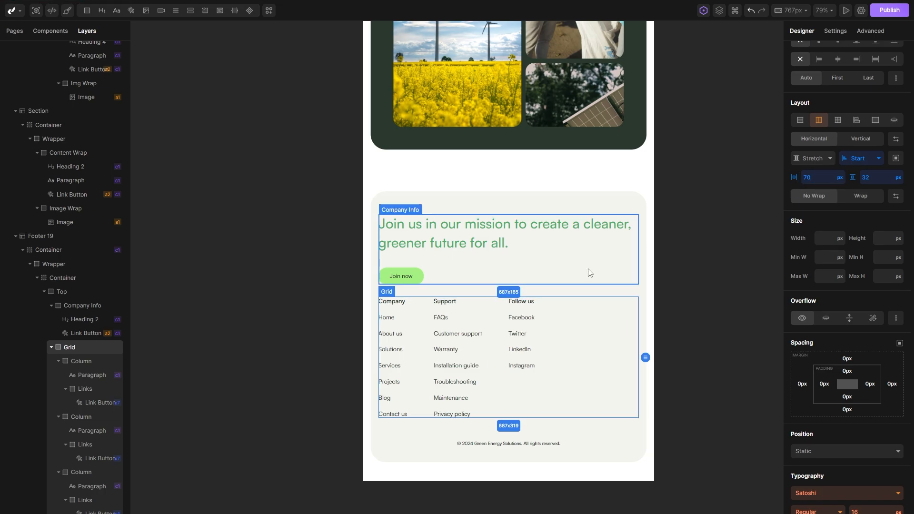
pyautogui.click(588, 269)
pyautogui.click(631, 340)
# Switch the canvas to the 480 px breakpoint and bring the homepage's hero into view.
pyautogui.scroll(-3, 608, 249)
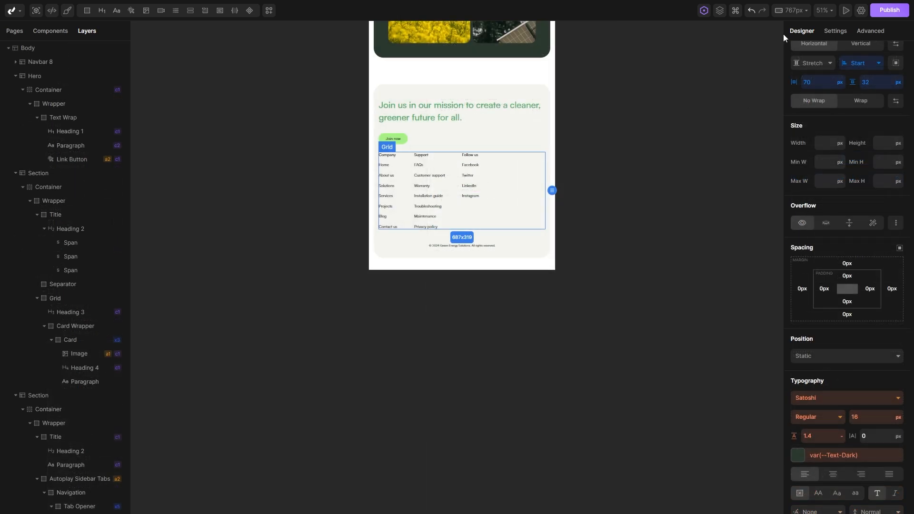
pyautogui.click(790, 10)
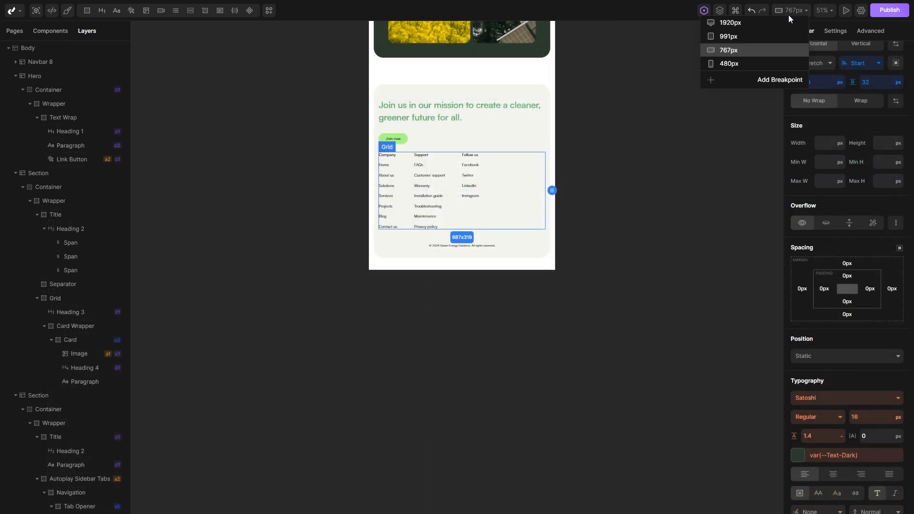
pyautogui.click(727, 63)
pyautogui.scroll(-3, 581, 219)
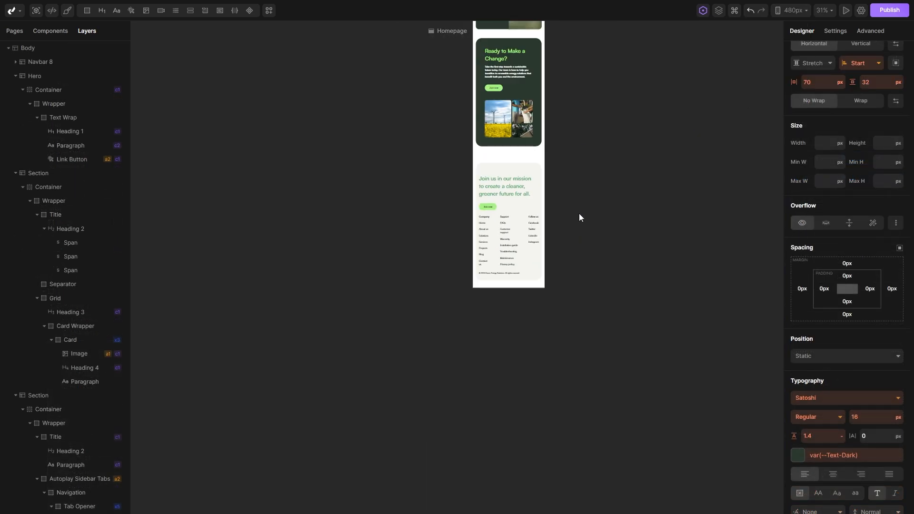
pyautogui.scroll(3, 579, 213)
pyautogui.scroll(5, 583, 211)
pyautogui.scroll(4, 587, 243)
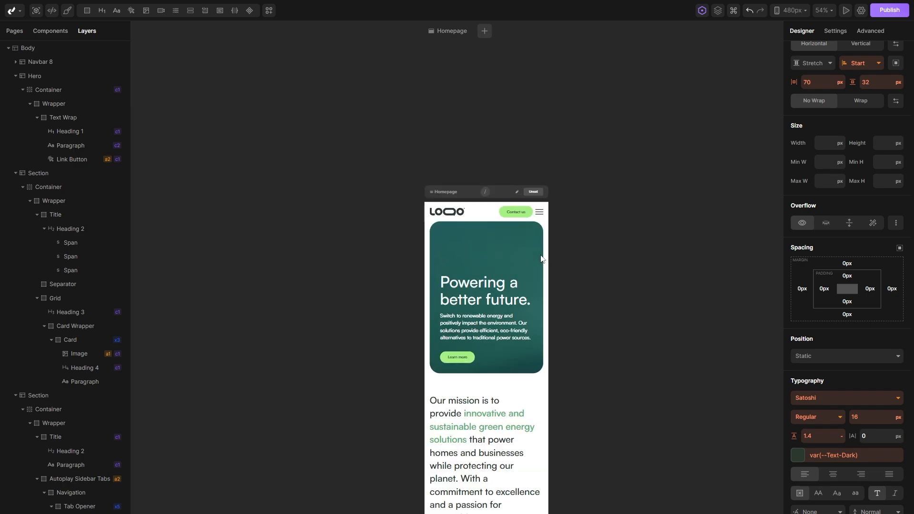
# Set the top padding of the hero's Wrapper to 125 px.
pyautogui.scroll(2, 591, 282)
pyautogui.click(493, 218)
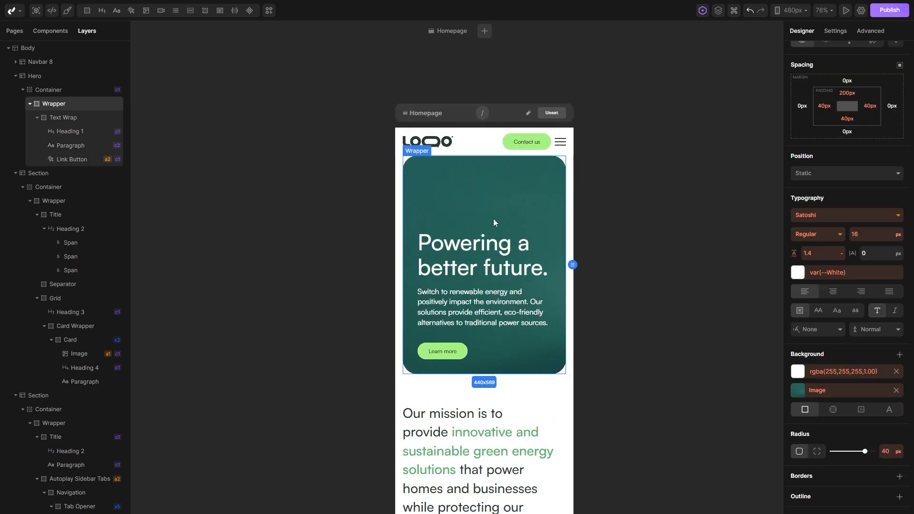
pyautogui.click(844, 95)
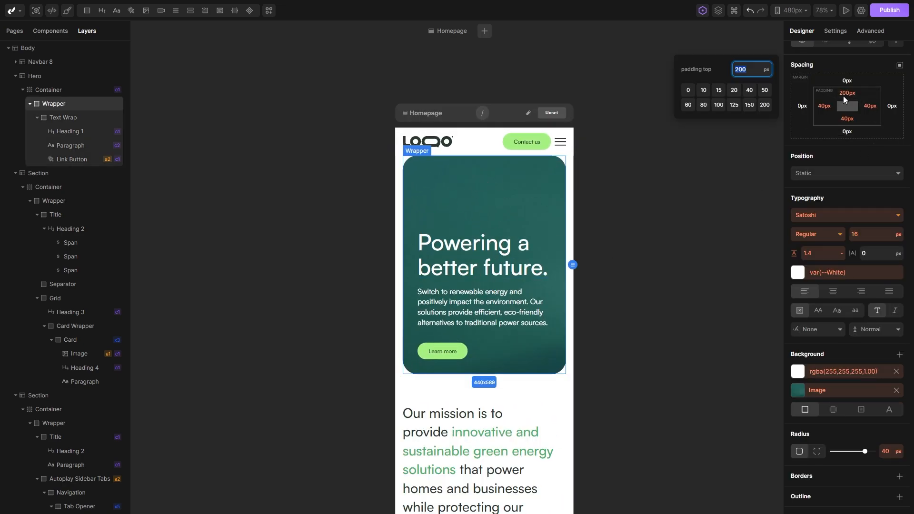
pyautogui.click(734, 105)
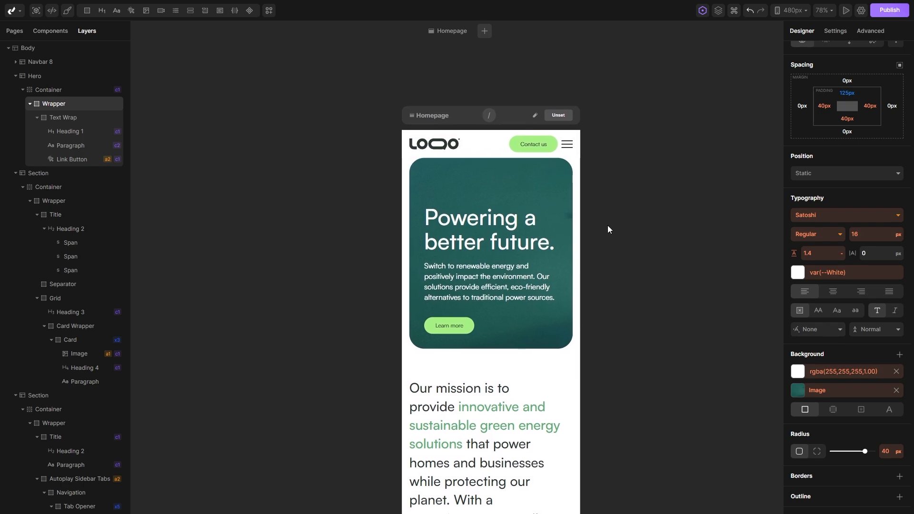
# Set the font size of the hero's Heading 1 to 52 px through its tag selector.
pyautogui.click(504, 245)
pyautogui.scroll(5, 813, 246)
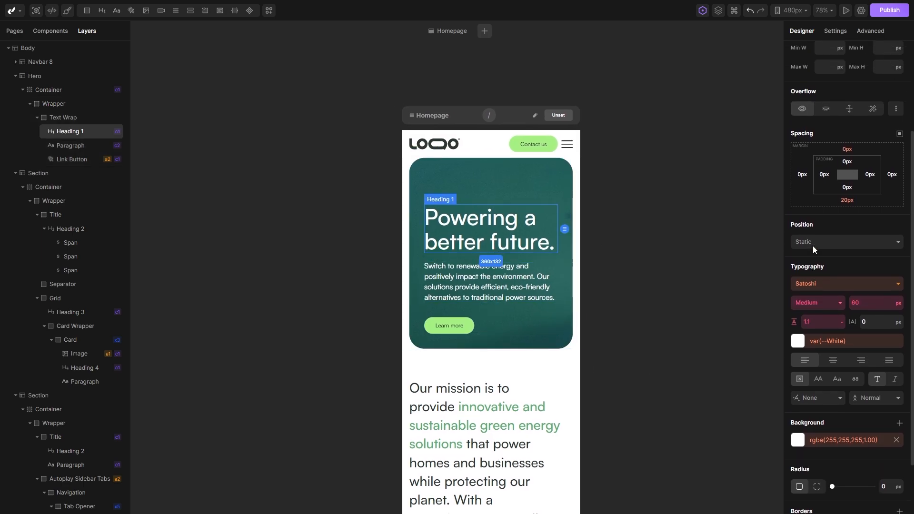
pyautogui.click(801, 71)
pyautogui.click(804, 143)
pyautogui.scroll(-5, 808, 159)
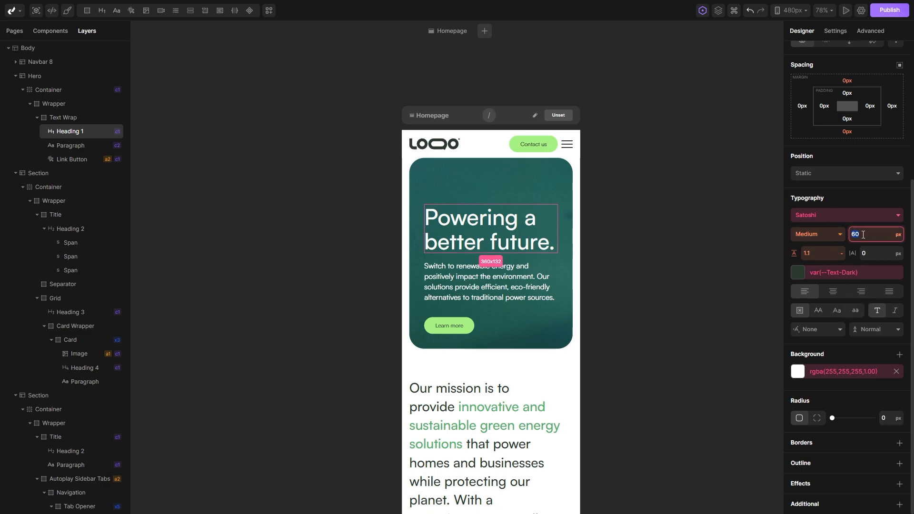
pyautogui.press('Return')
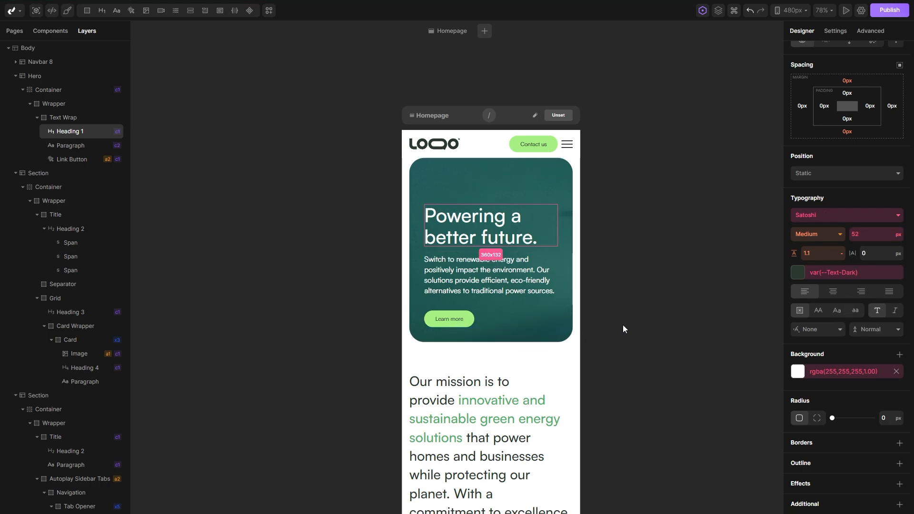
# Set the font size of the mission statement's Heading 2 to 32 px through its tag selector.
pyautogui.scroll(-3, 622, 324)
pyautogui.click(526, 378)
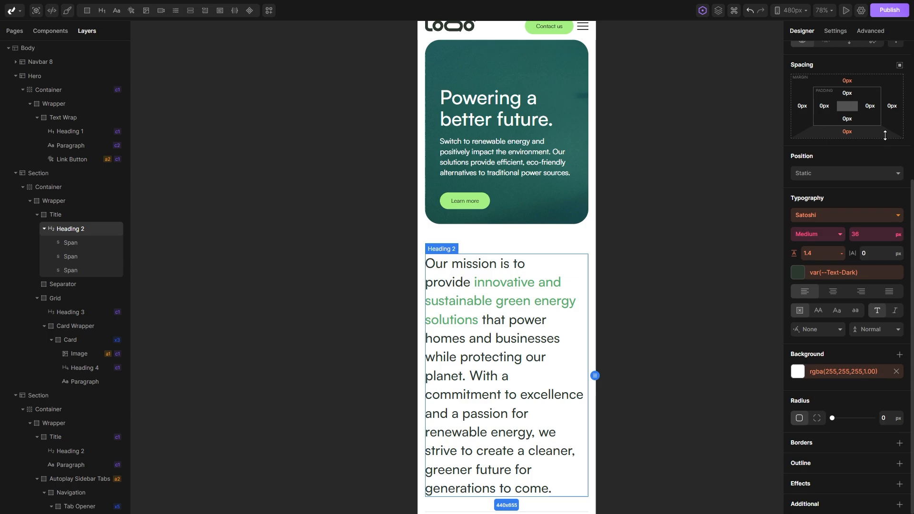
pyautogui.scroll(5, 809, 82)
pyautogui.click(805, 72)
pyautogui.scroll(-5, 841, 148)
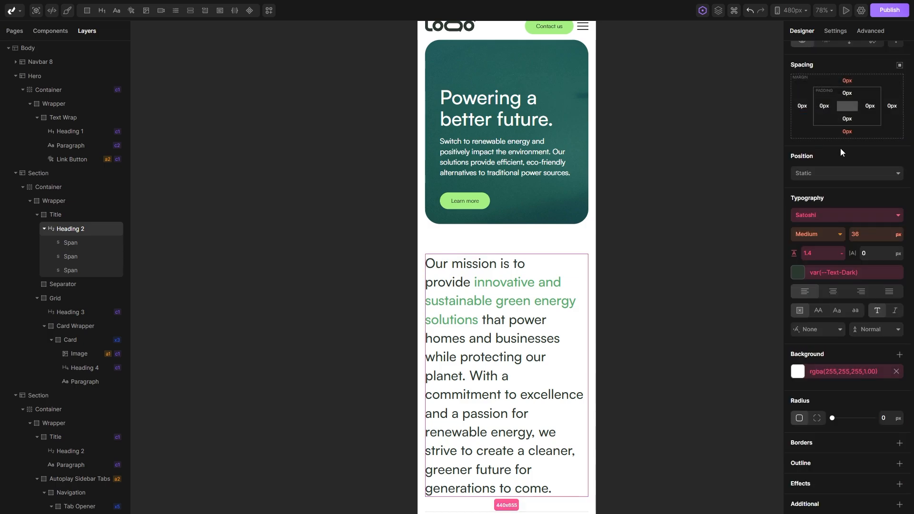
pyautogui.click(871, 232)
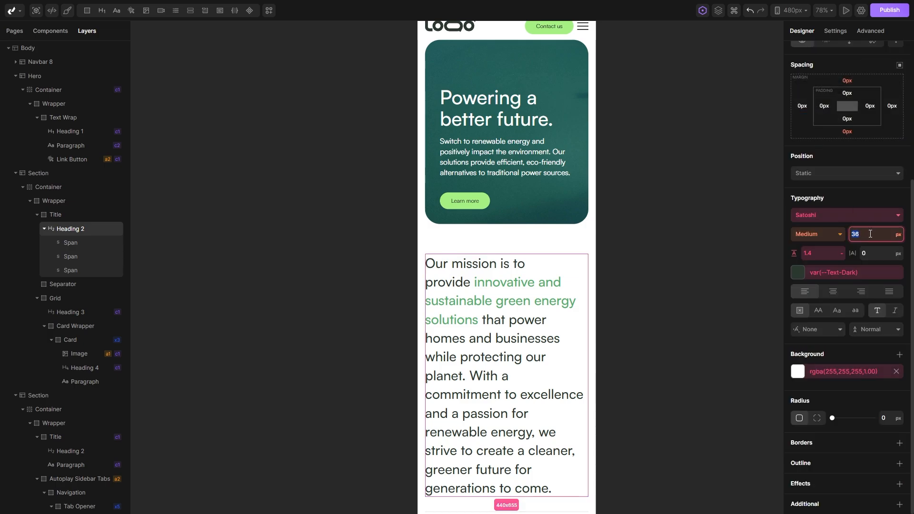
pyautogui.write('32')
pyautogui.press('Return')
# Reduce the core values Card Wrapper grid to one column so the cards stack.
pyautogui.scroll(-10, 659, 230)
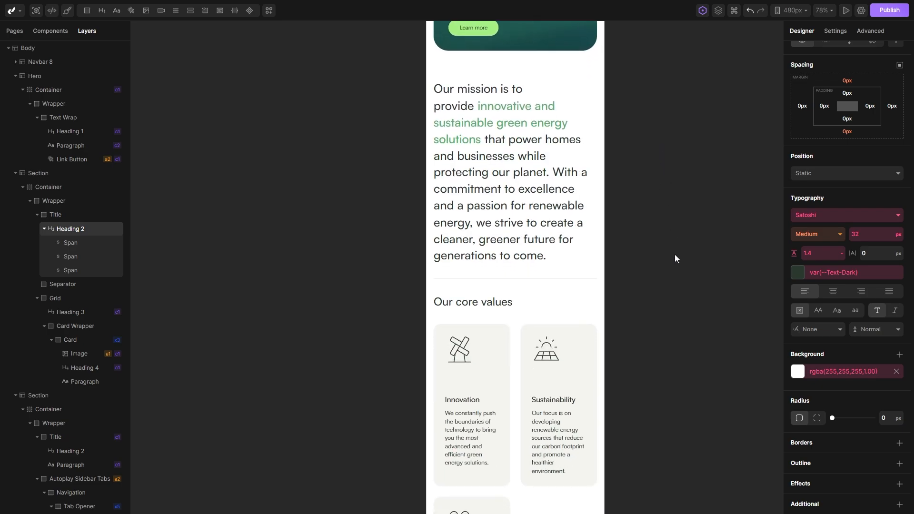
pyautogui.click(551, 368)
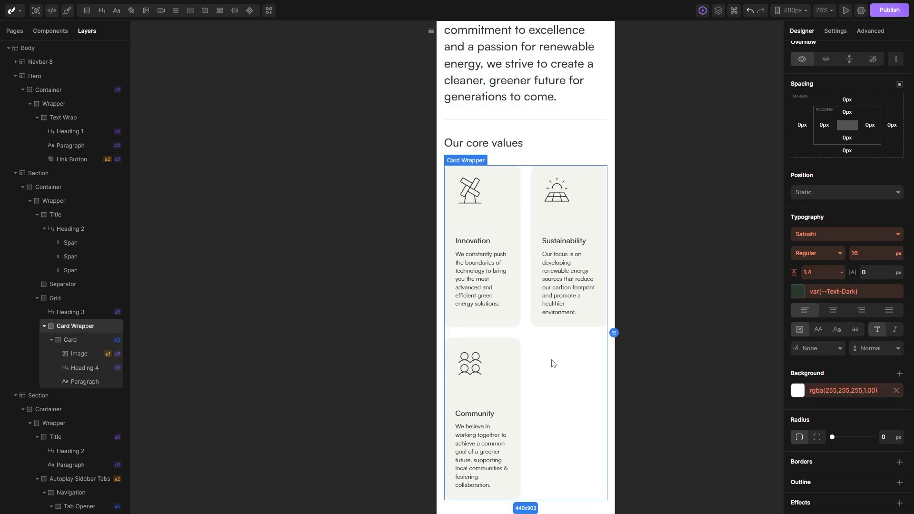
pyautogui.scroll(5, 847, 190)
pyautogui.click(846, 138)
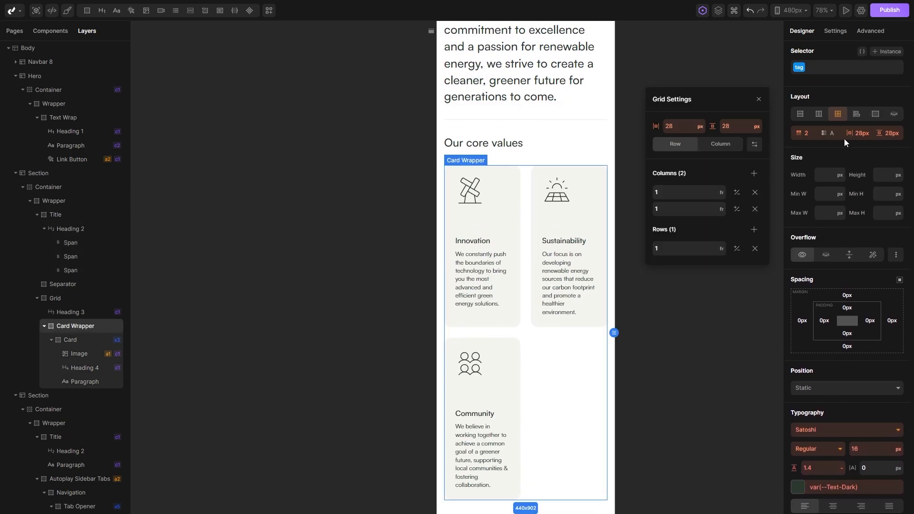
pyautogui.click(756, 194)
# Set the bottom padding of the Section holding the mission and core values to 60 px.
pyautogui.moveTo(611, 306); pyautogui.dragTo(578, 179)
pyautogui.scroll(-2, 617, 199)
pyautogui.moveTo(593, 364); pyautogui.dragTo(599, 204)
pyautogui.scroll(3, 509, 262)
pyautogui.click(492, 207)
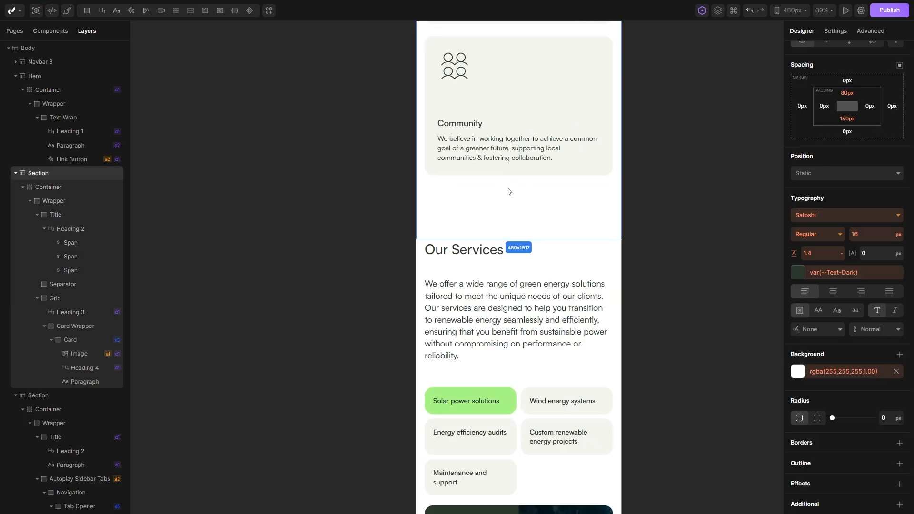
pyautogui.click(847, 118)
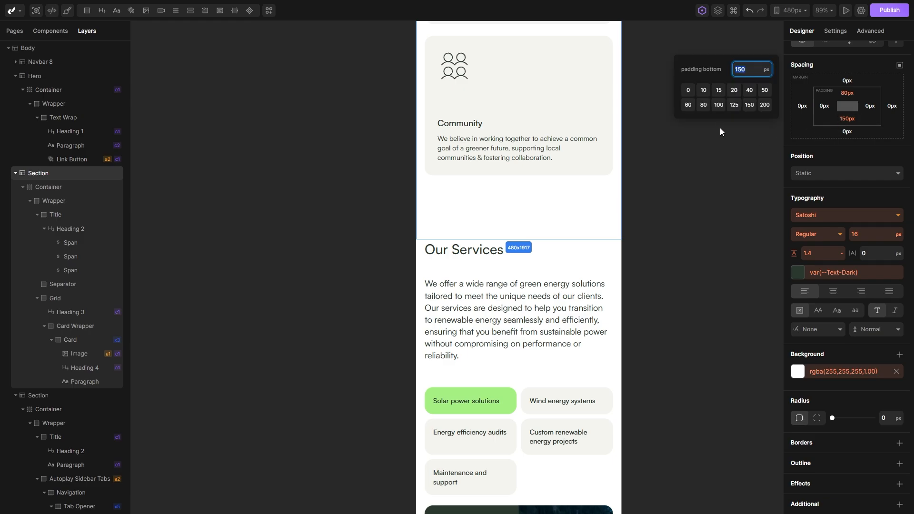
pyautogui.click(693, 108)
# Reduce the Our Services tabs' Navigation grid to one column so the tab openers stack.
pyautogui.scroll(-2, 638, 223)
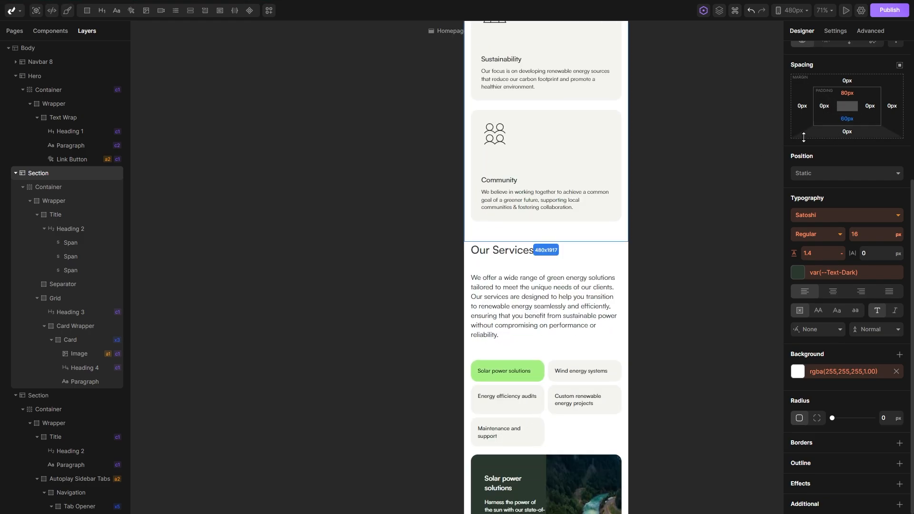
pyautogui.scroll(2, 629, 222)
pyautogui.scroll(-3, 634, 214)
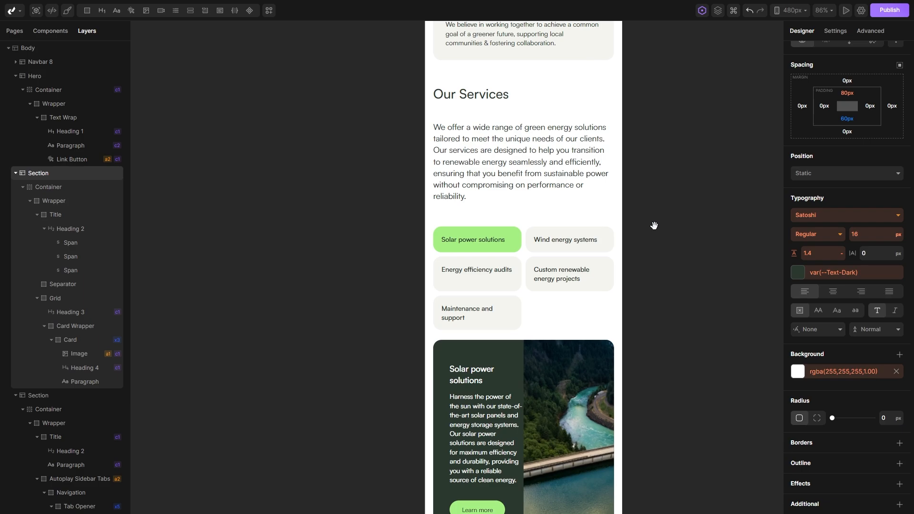
pyautogui.scroll(1, 654, 226)
pyautogui.click(549, 310)
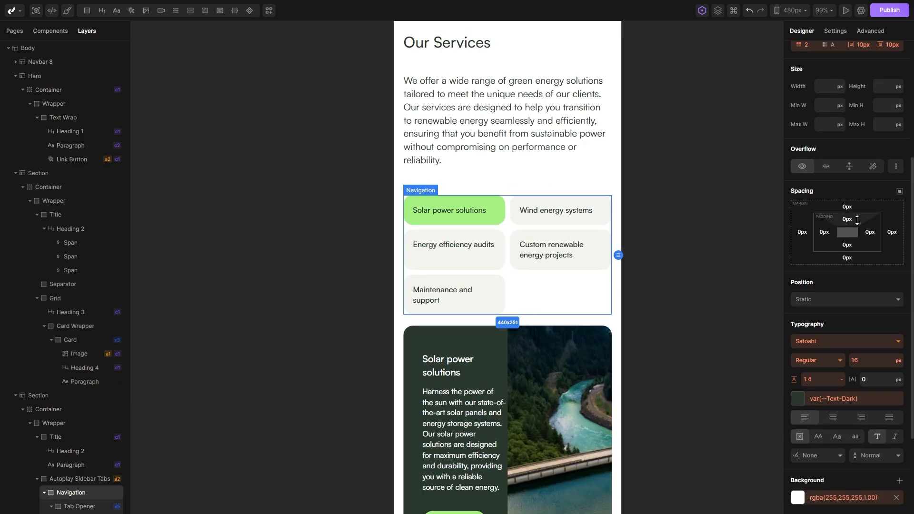
pyautogui.scroll(4, 857, 220)
pyautogui.click(840, 244)
pyautogui.click(756, 299)
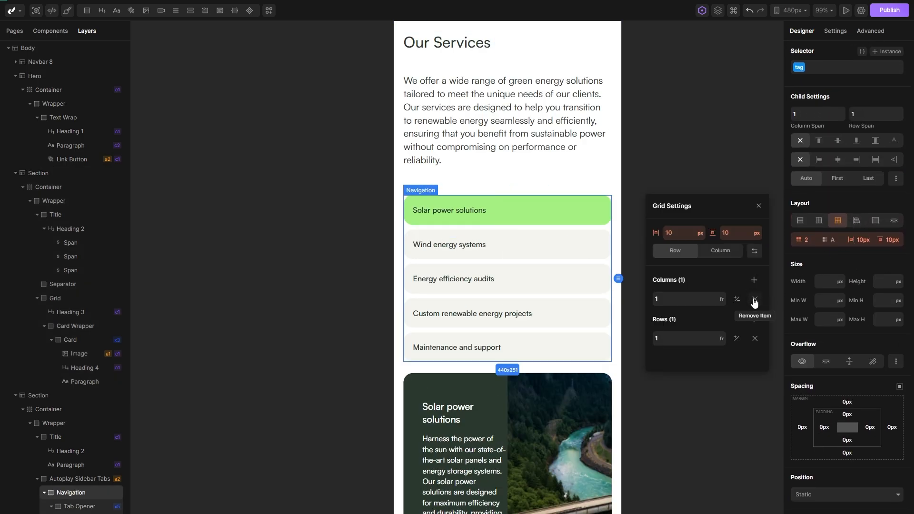
pyautogui.click(597, 164)
# Reduce the services Tab Content grid to one column so the image sits below the text.
pyautogui.moveTo(633, 301); pyautogui.dragTo(642, 159)
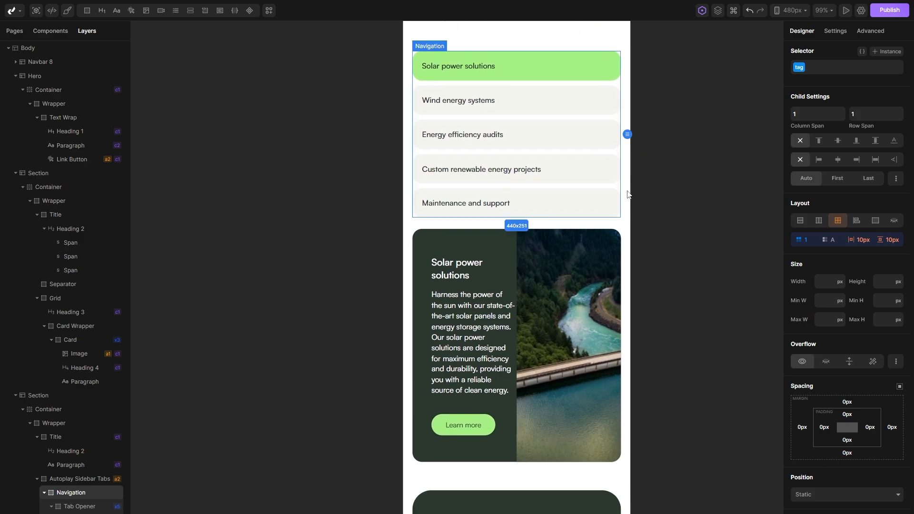
pyautogui.click(491, 255)
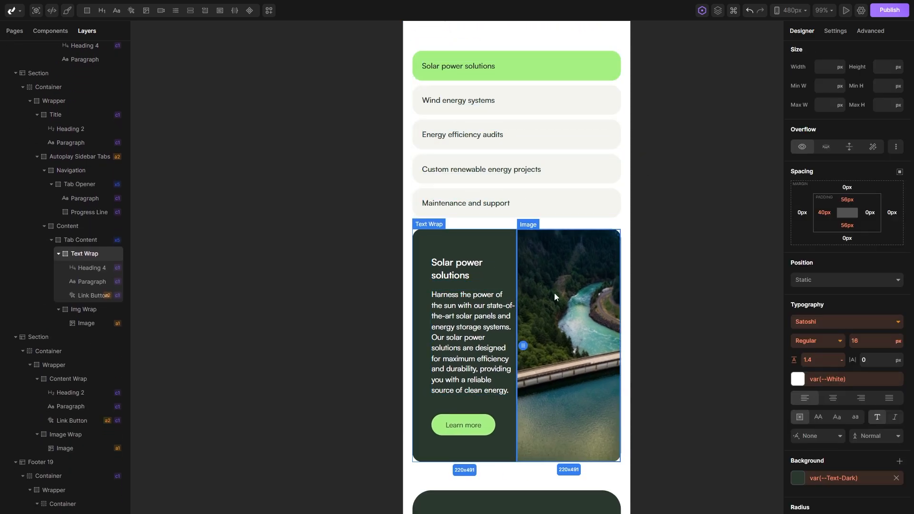
pyautogui.click(77, 241)
pyautogui.scroll(5, 851, 273)
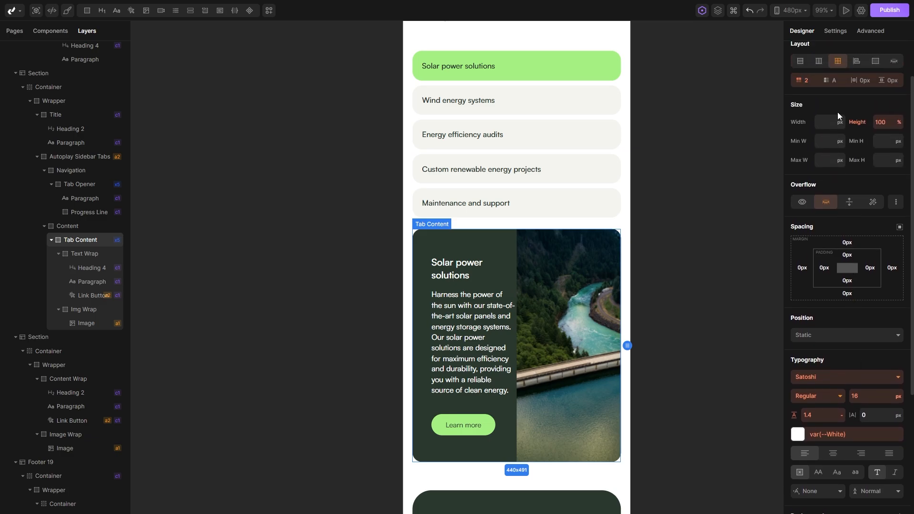
pyautogui.click(841, 82)
pyautogui.click(755, 139)
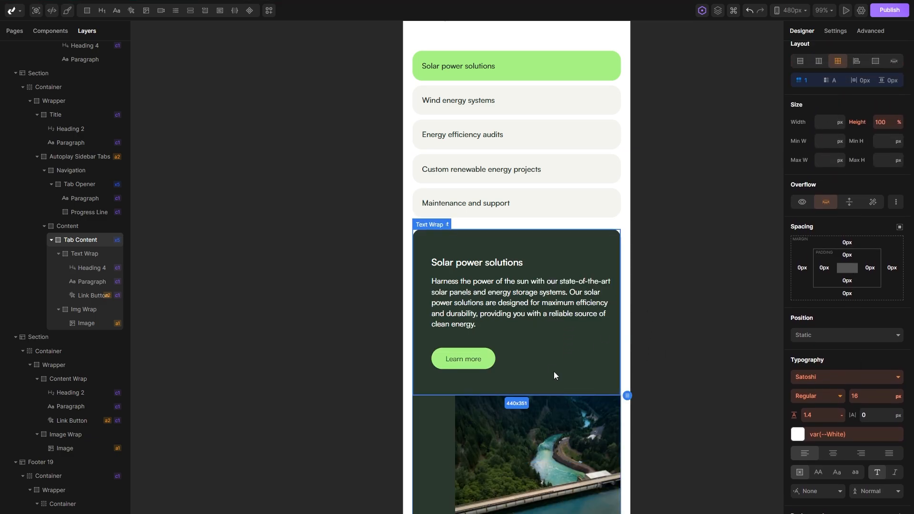
# Set the max width of the Img Wrap in the services Tab Content to 100%.
pyautogui.scroll(-3, 554, 343)
pyautogui.click(555, 295)
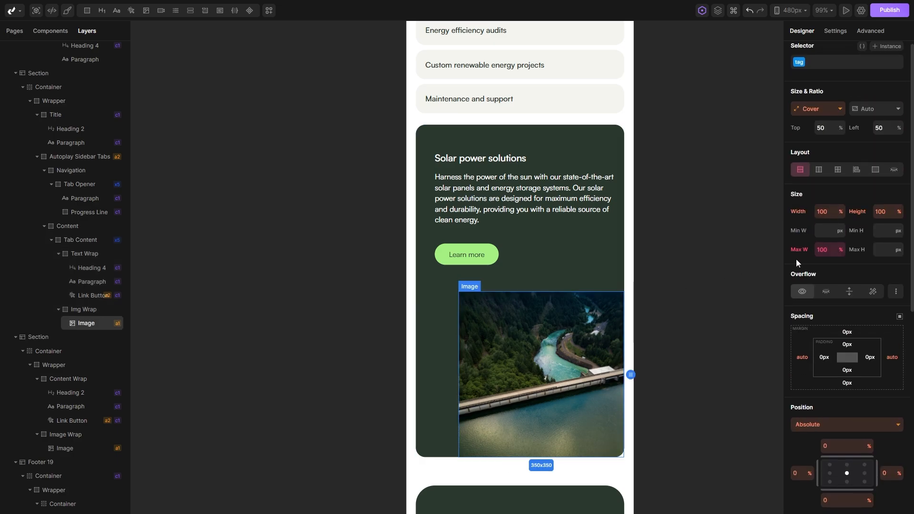
pyautogui.click(82, 309)
pyautogui.scroll(2, 819, 219)
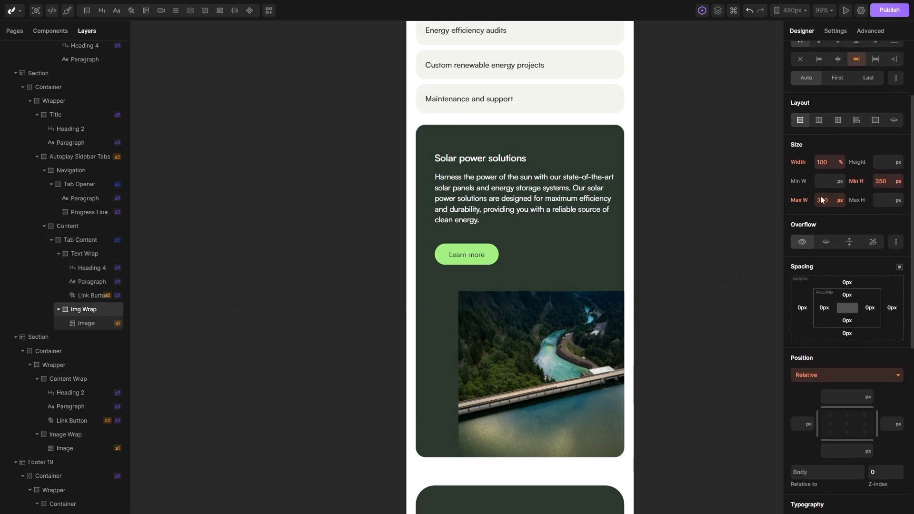
pyautogui.write('100%')
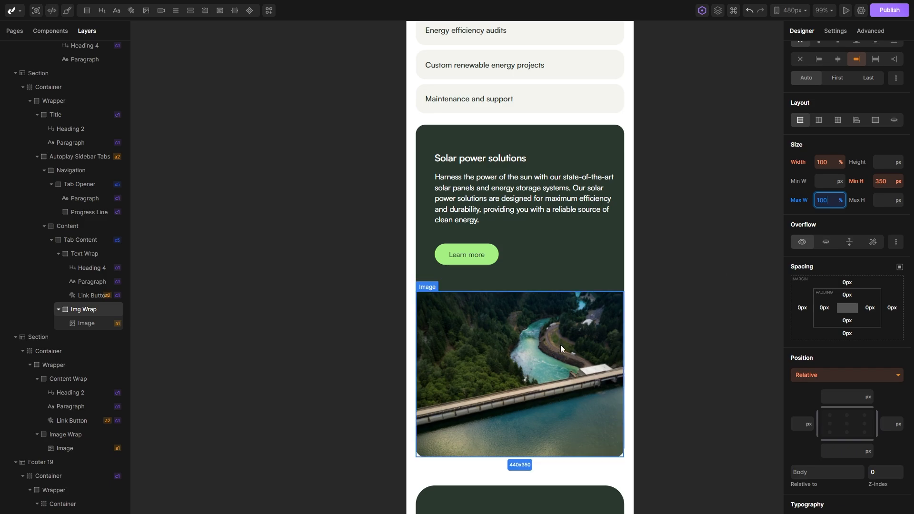
# Set the padding of the services Tab Content's Text Wrap to 40 px on all four sides.
pyautogui.scroll(-3, 648, 347)
pyautogui.moveTo(664, 323); pyautogui.dragTo(646, 323)
pyautogui.scroll(2, 646, 323)
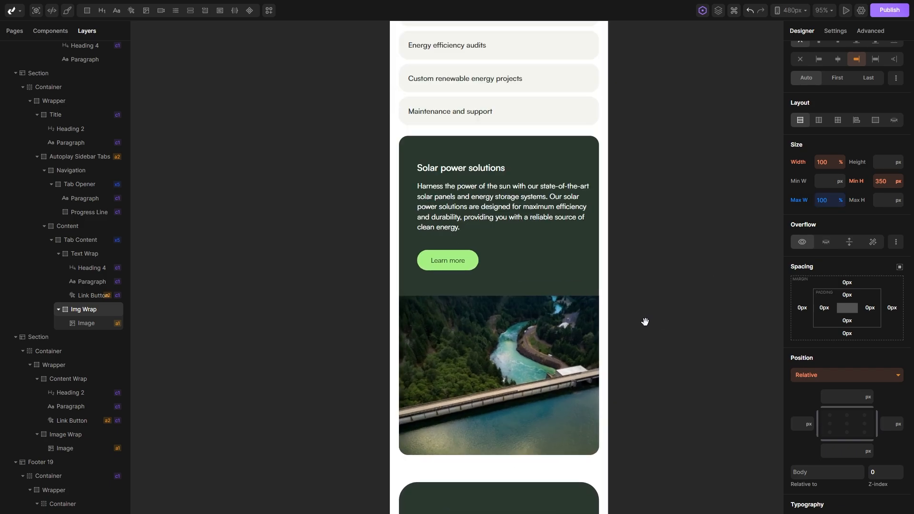
pyautogui.click(502, 286)
pyautogui.click(850, 227)
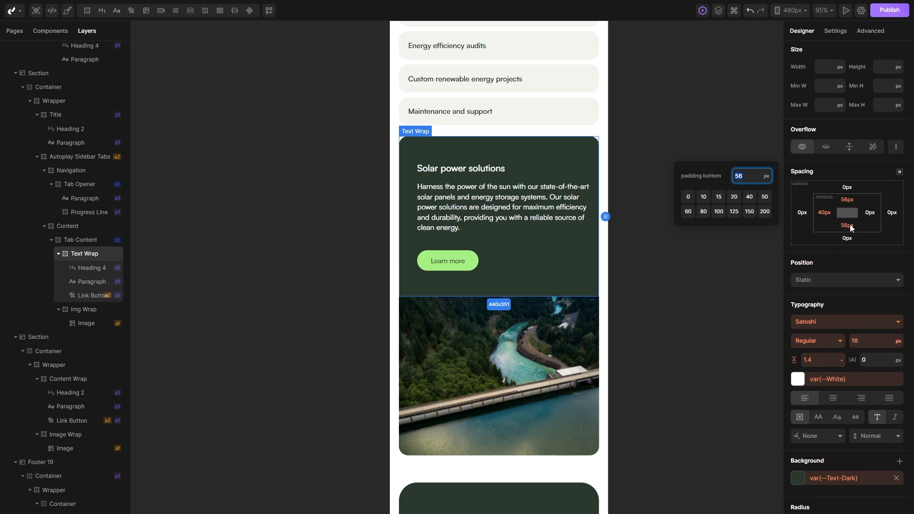
pyautogui.click(750, 197)
pyautogui.moveTo(824, 220); pyautogui.dragTo(825, 219)
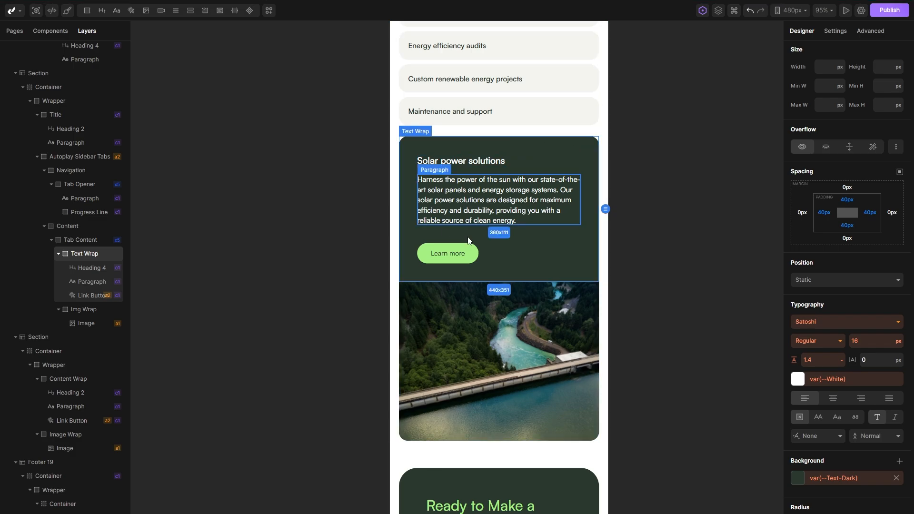
# Set the padding of the Ready to Make a Change Wrapper to 40 px on all four sides.
pyautogui.scroll(-5, 590, 286)
pyautogui.scroll(-4, 590, 286)
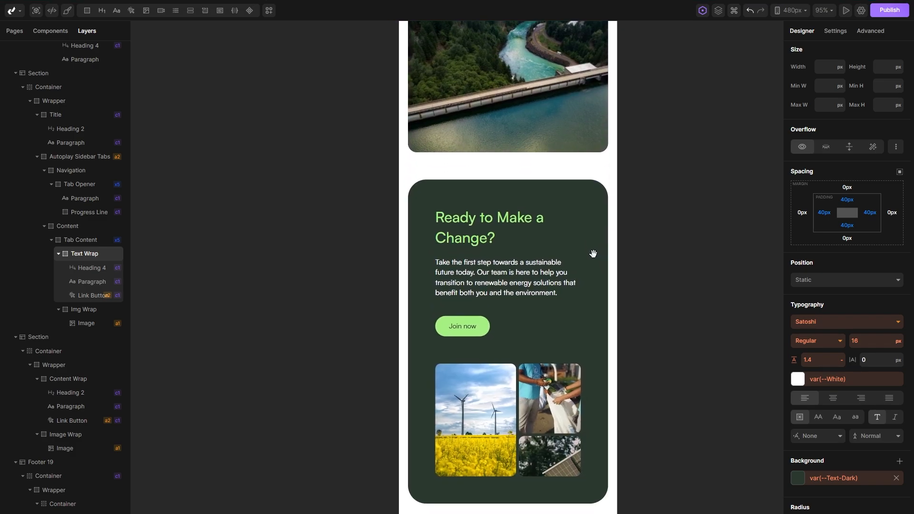
pyautogui.click(480, 173)
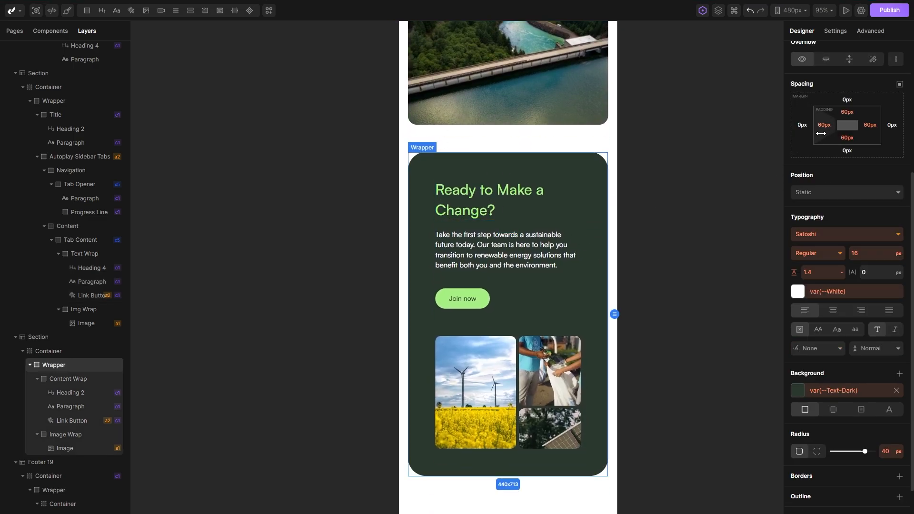
pyautogui.moveTo(812, 133); pyautogui.dragTo(811, 134)
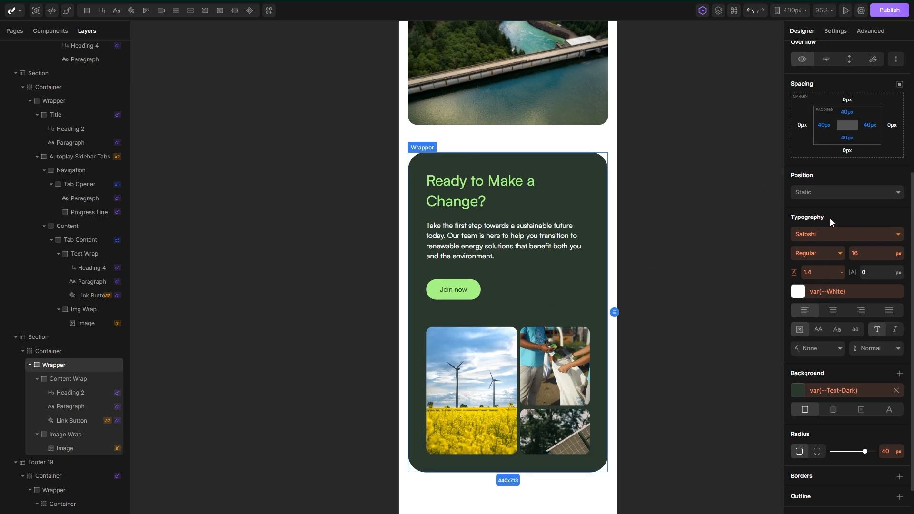
# Set the vertical grid gap of the Ready to Make a Change Wrapper to 40 px.
pyautogui.scroll(5, 838, 214)
pyautogui.click(860, 129)
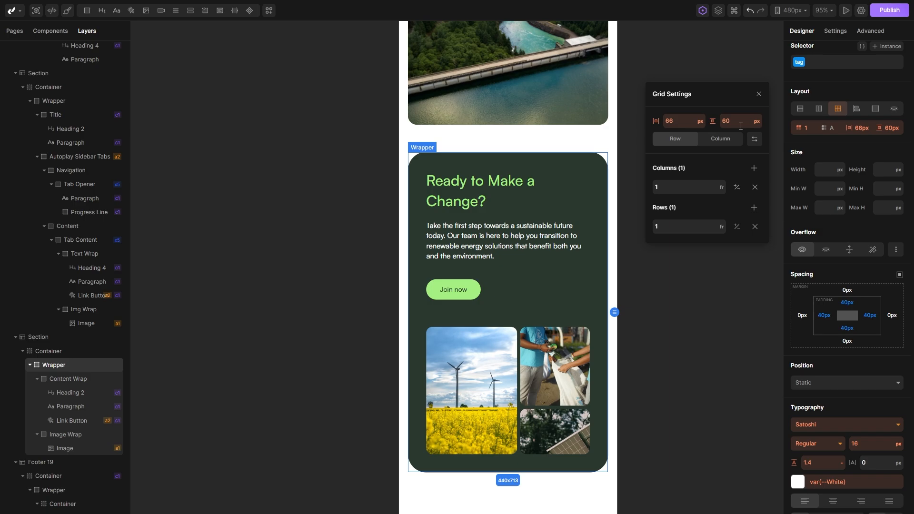
pyautogui.write('40')
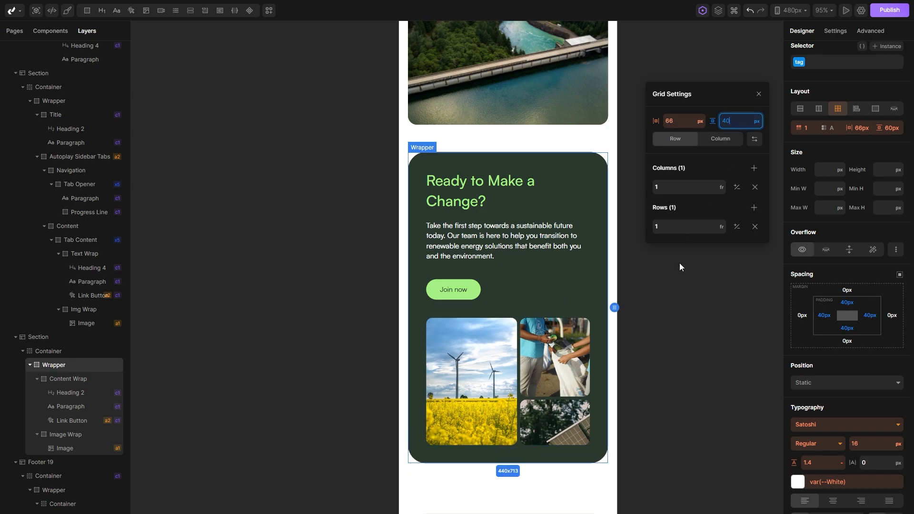
pyautogui.click(657, 409)
# Set the bottom padding of the Section containing the Ready to Make a Change block to 20 px.
pyautogui.scroll(2, 632, 417)
pyautogui.moveTo(596, 383); pyautogui.dragTo(629, 210)
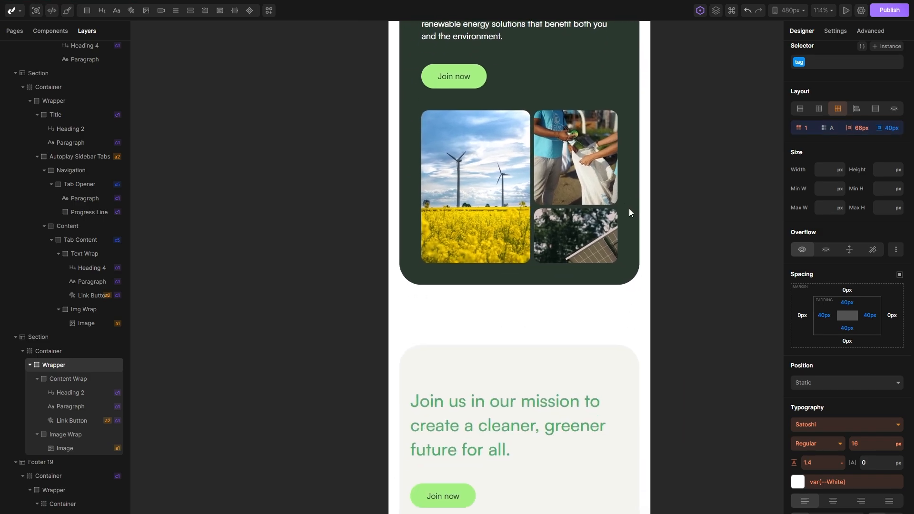
pyautogui.click(573, 315)
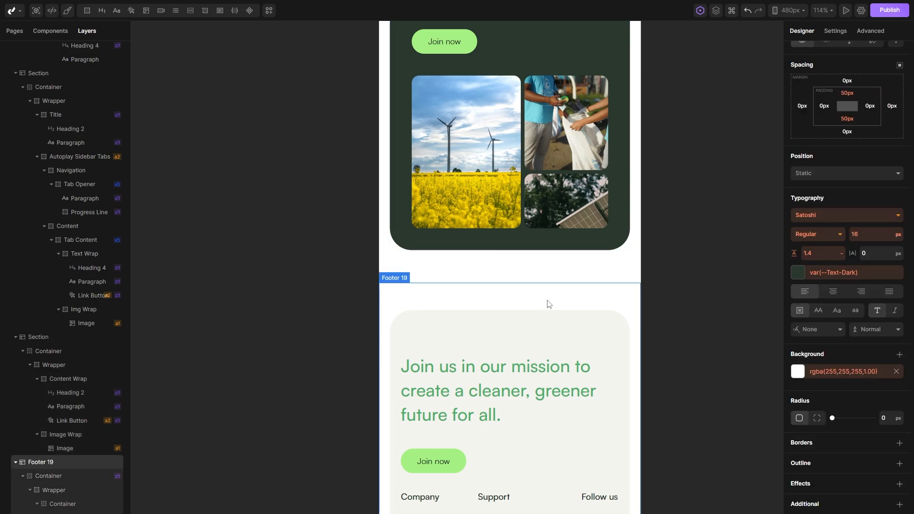
pyautogui.click(848, 119)
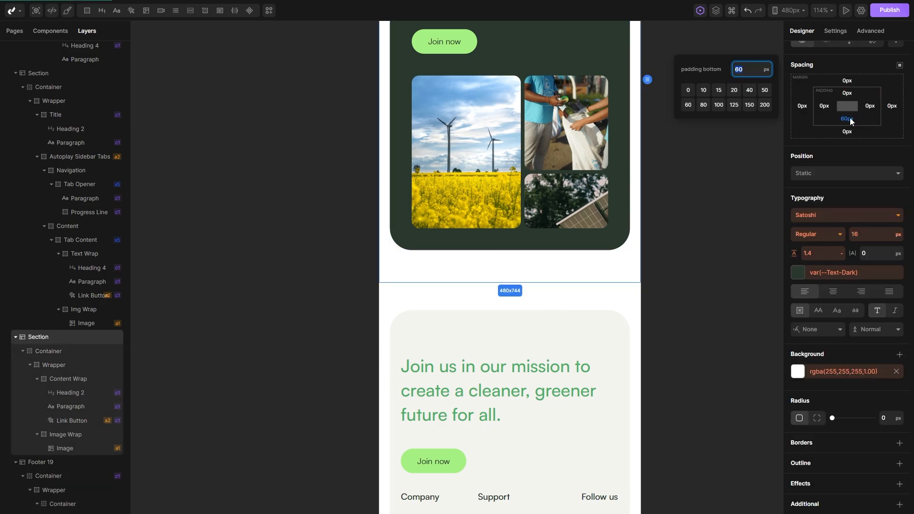
pyautogui.click(738, 95)
pyautogui.scroll(2, 704, 195)
pyautogui.scroll(-2, 700, 214)
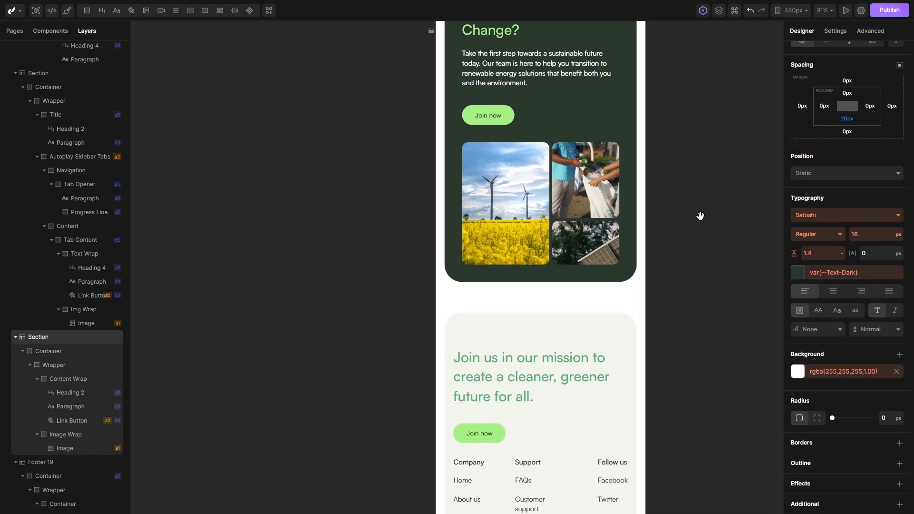
# Set the top padding of the footer's Wrapper to 40 px.
pyautogui.scroll(-3, 689, 161)
pyautogui.scroll(-1, 688, 161)
pyautogui.click(527, 167)
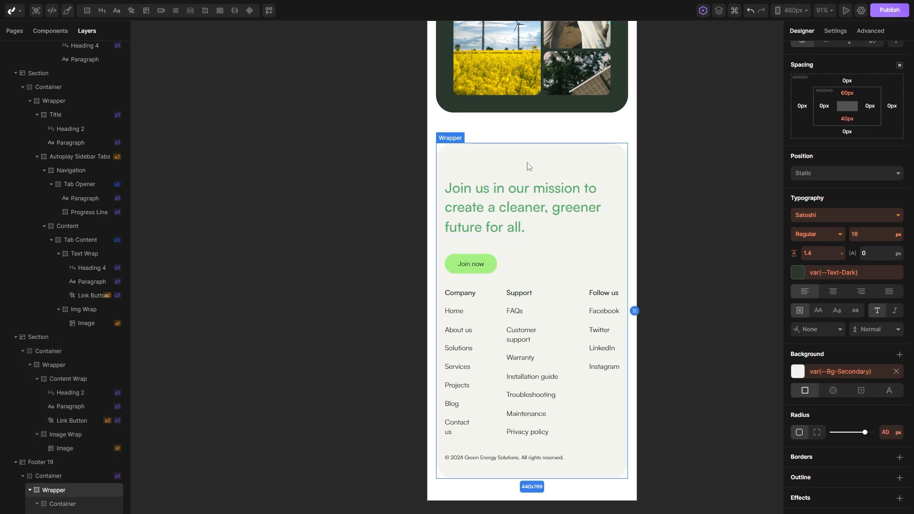
pyautogui.click(846, 94)
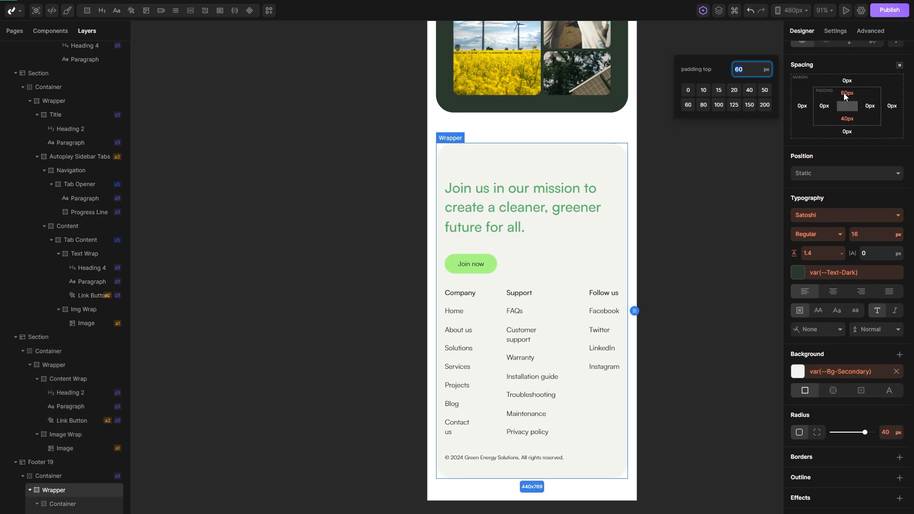
pyautogui.click(752, 96)
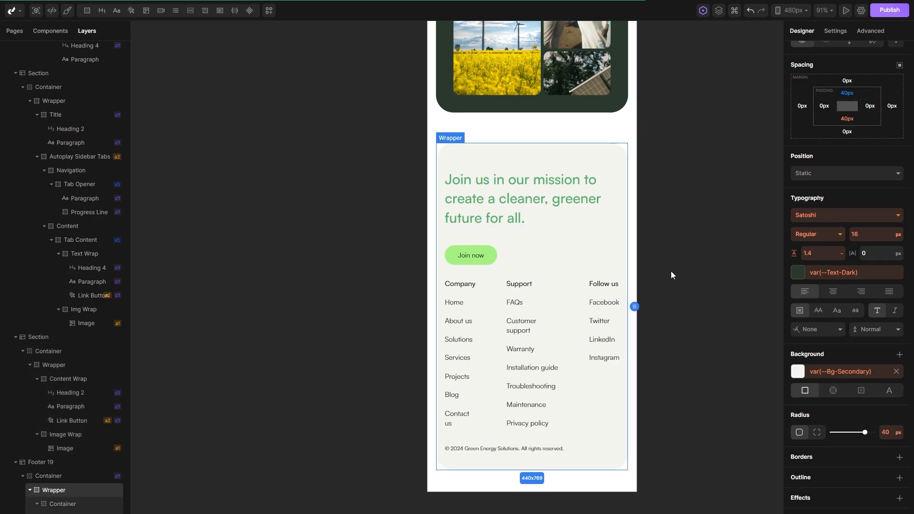
# Stack the footer's link Grid columns vertically and set the Grid's vertical gap to 55 px.
pyautogui.click(572, 333)
pyautogui.scroll(3, 832, 196)
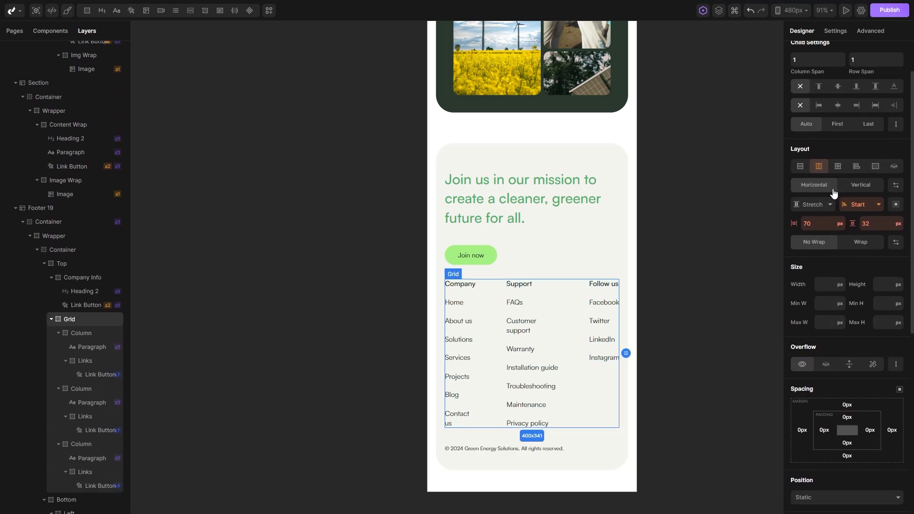
pyautogui.click(860, 188)
pyautogui.scroll(-3, 667, 286)
pyautogui.scroll(-2, 627, 286)
pyautogui.moveTo(627, 286); pyautogui.dragTo(589, 248)
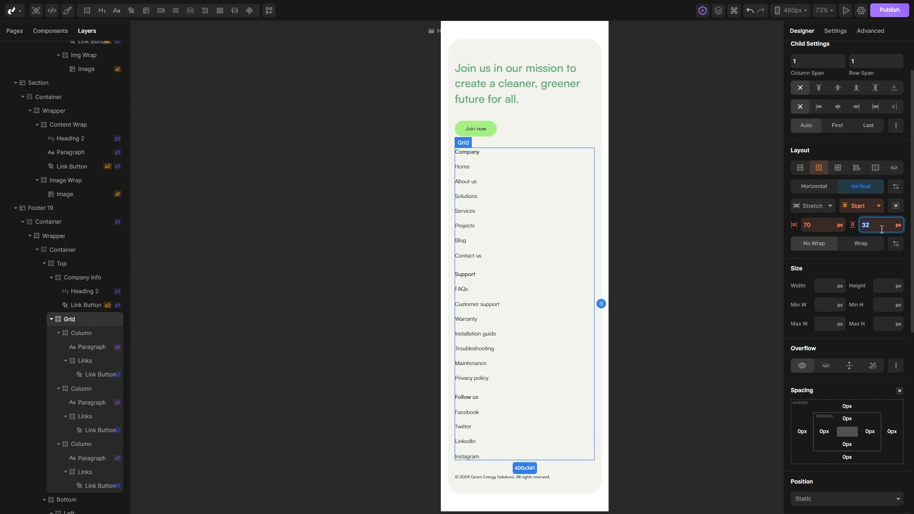
pyautogui.write('55')
pyautogui.scroll(-2, 644, 331)
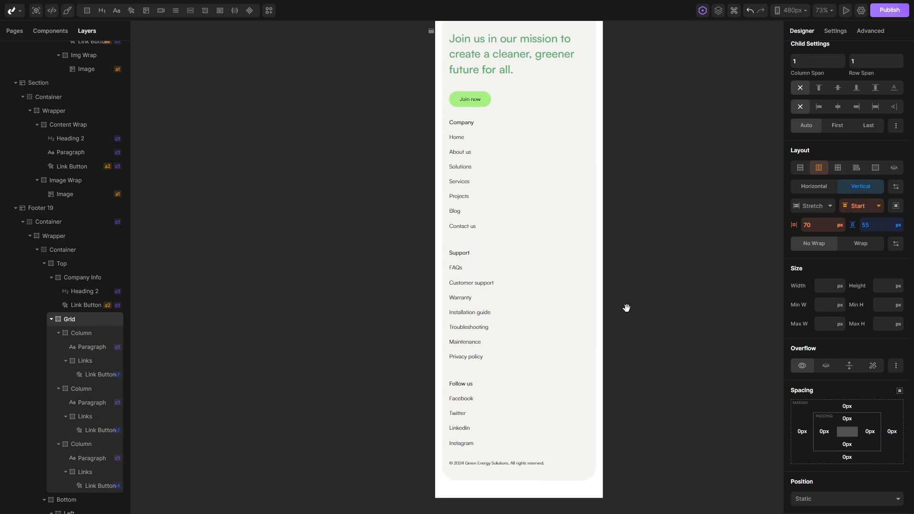
pyautogui.scroll(3, 551, 332)
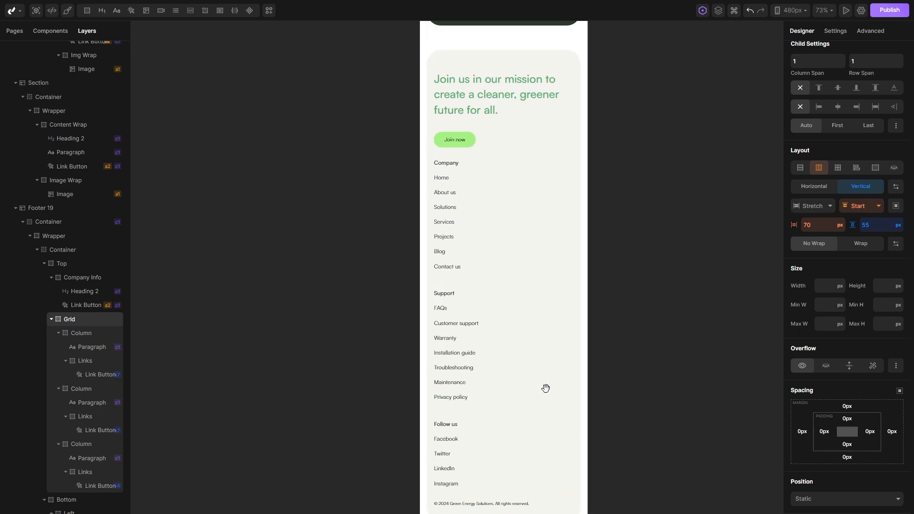
pyautogui.scroll(-3, 498, 301)
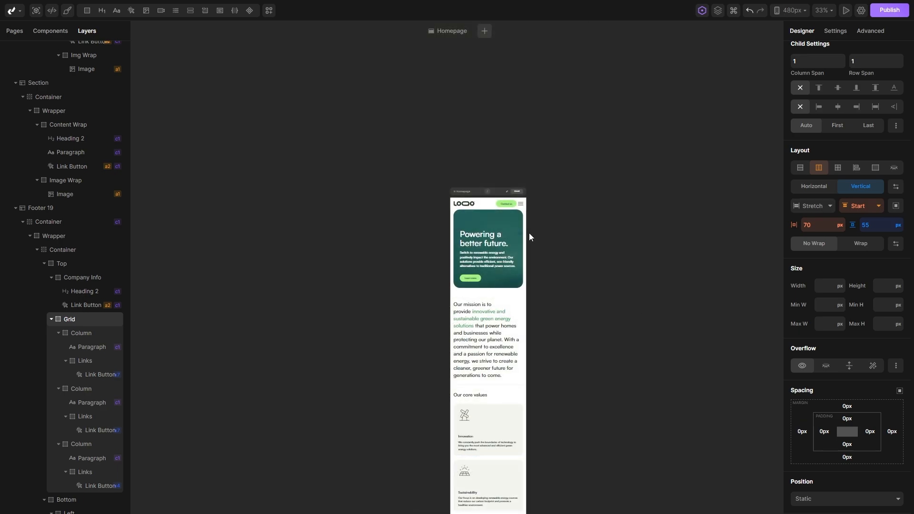
pyautogui.scroll(3, 530, 234)
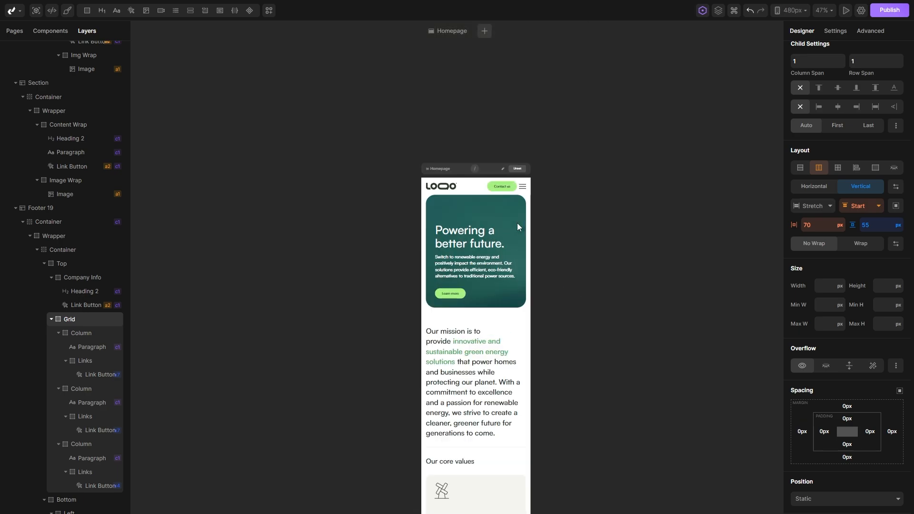